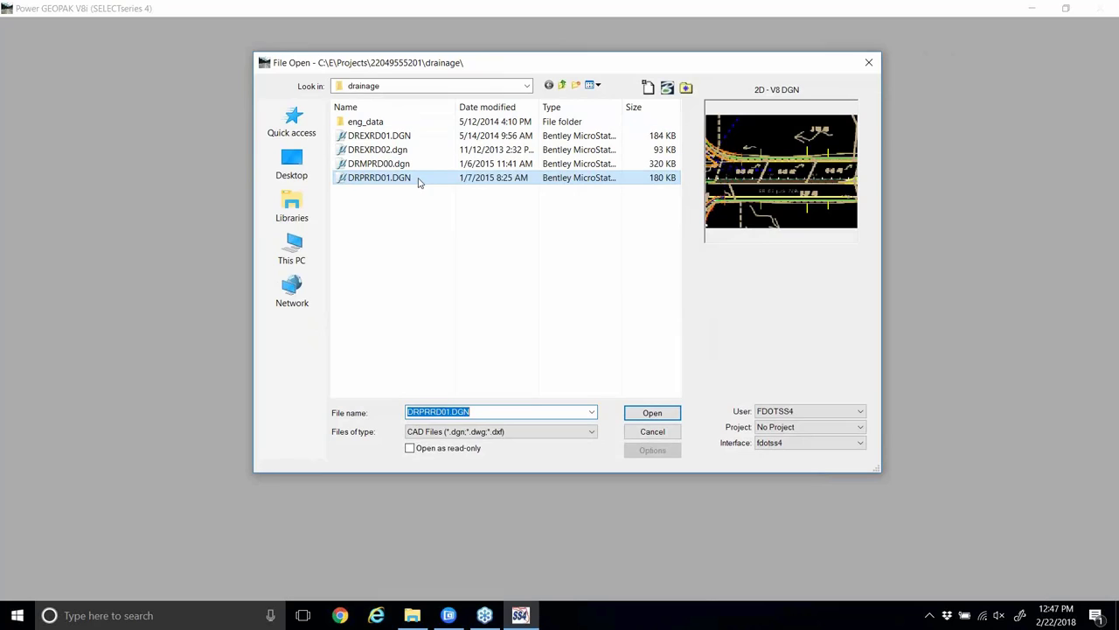
# - Open the drawing DRPRRD01.DGN from the drainage folder and start GEOPAK Drainage
pyautogui.click(418, 180)
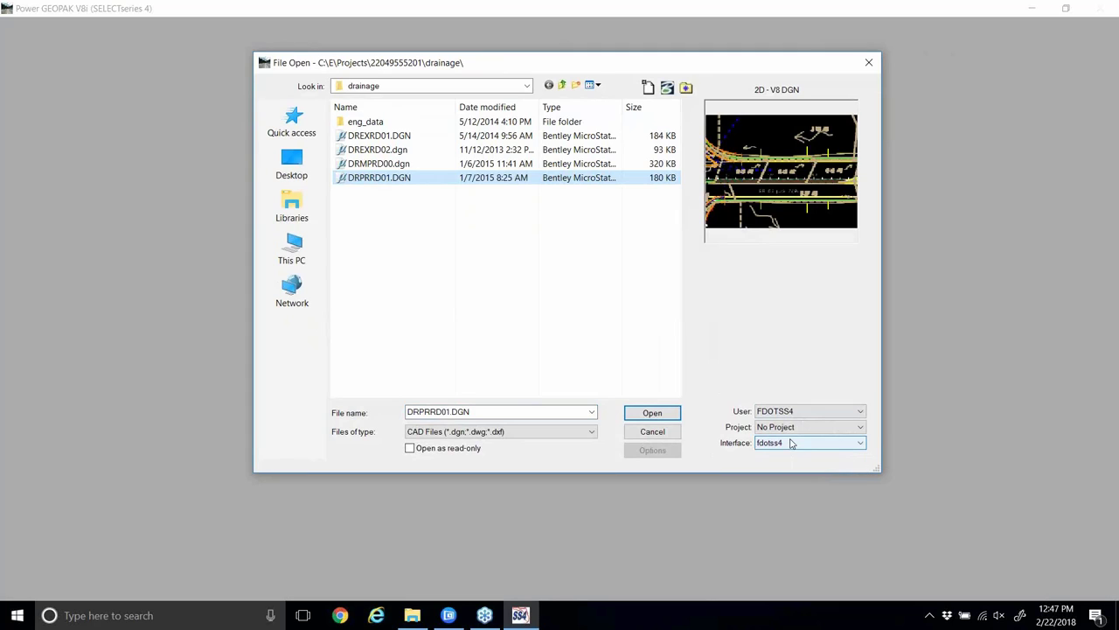
pyautogui.click(653, 414)
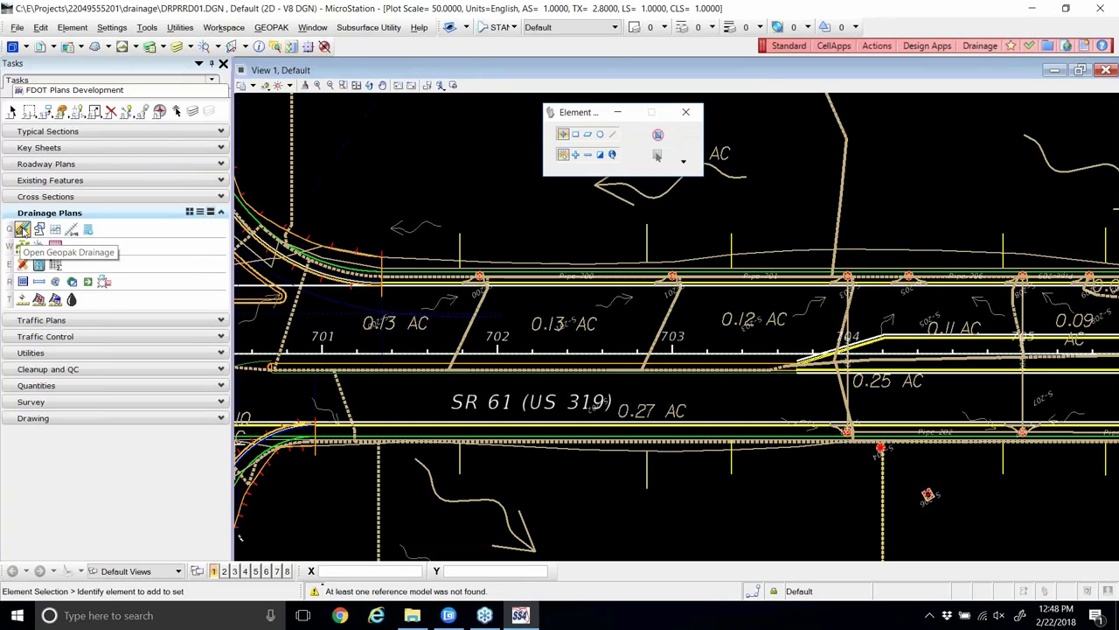
pyautogui.click(22, 229)
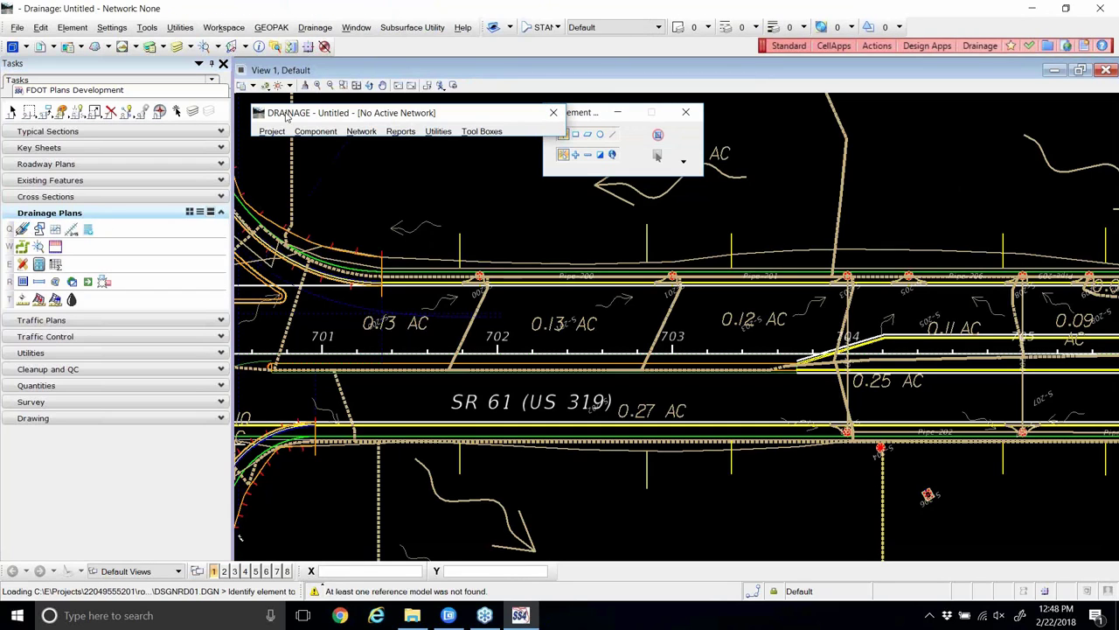
pyautogui.moveTo(294, 112); pyautogui.dragTo(308, 126)
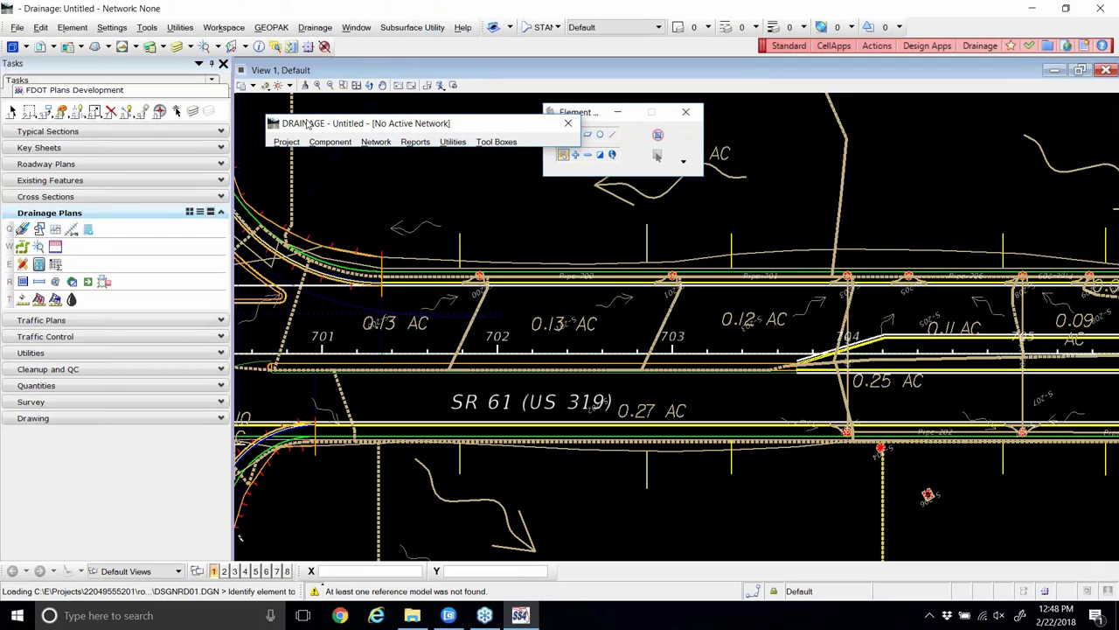
# - Open the recent drainage project SR61.gdf and acknowledge the criteria directory notice
pyautogui.click(287, 141)
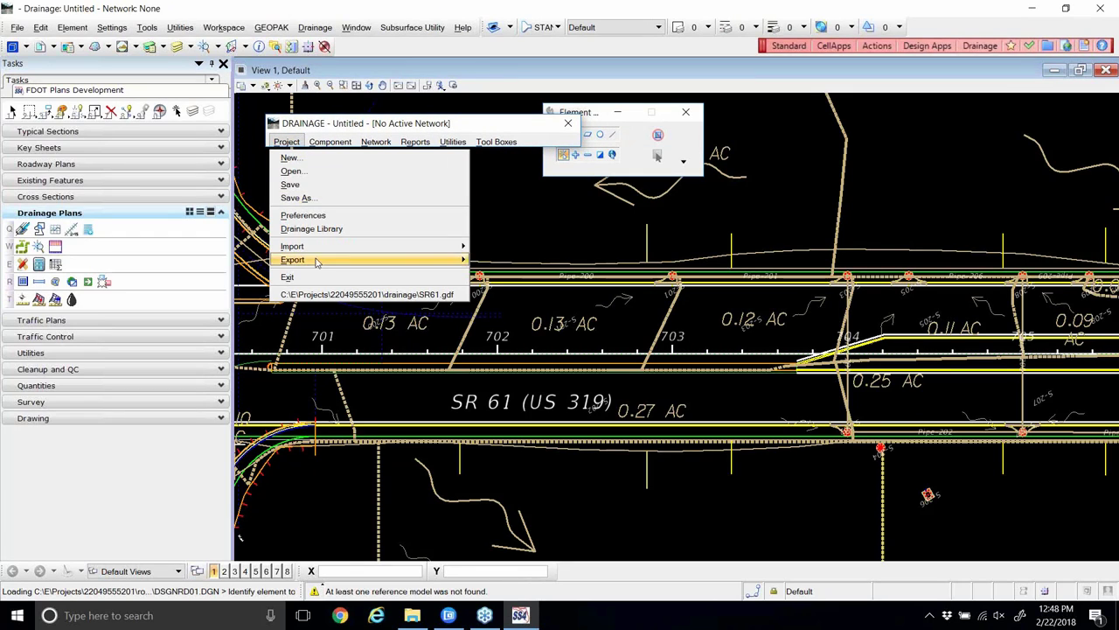
pyautogui.click(323, 296)
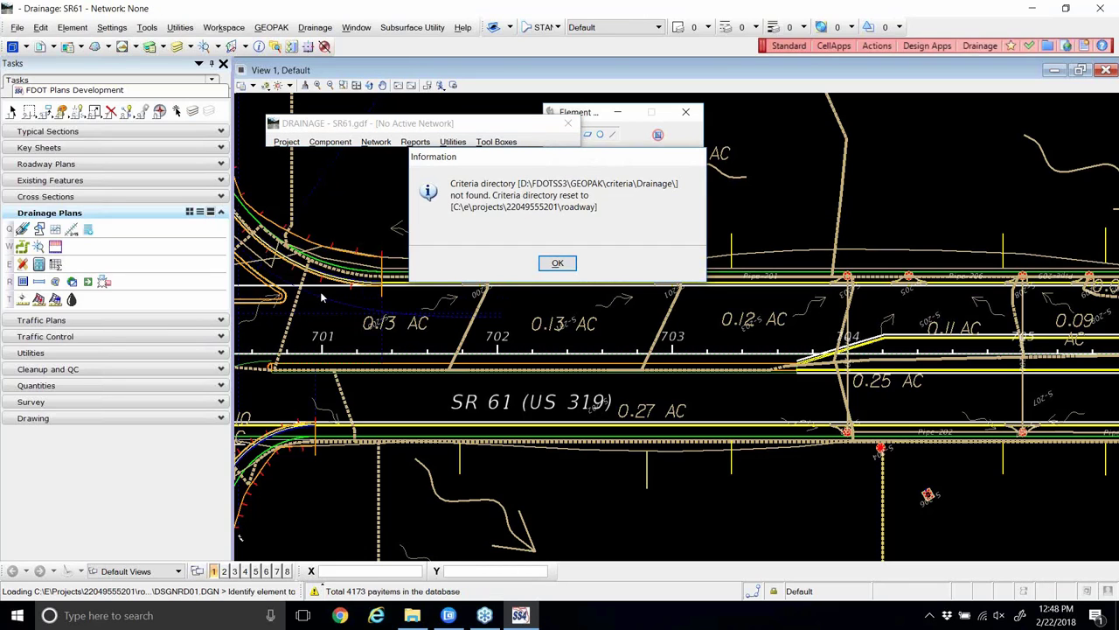
pyautogui.click(556, 264)
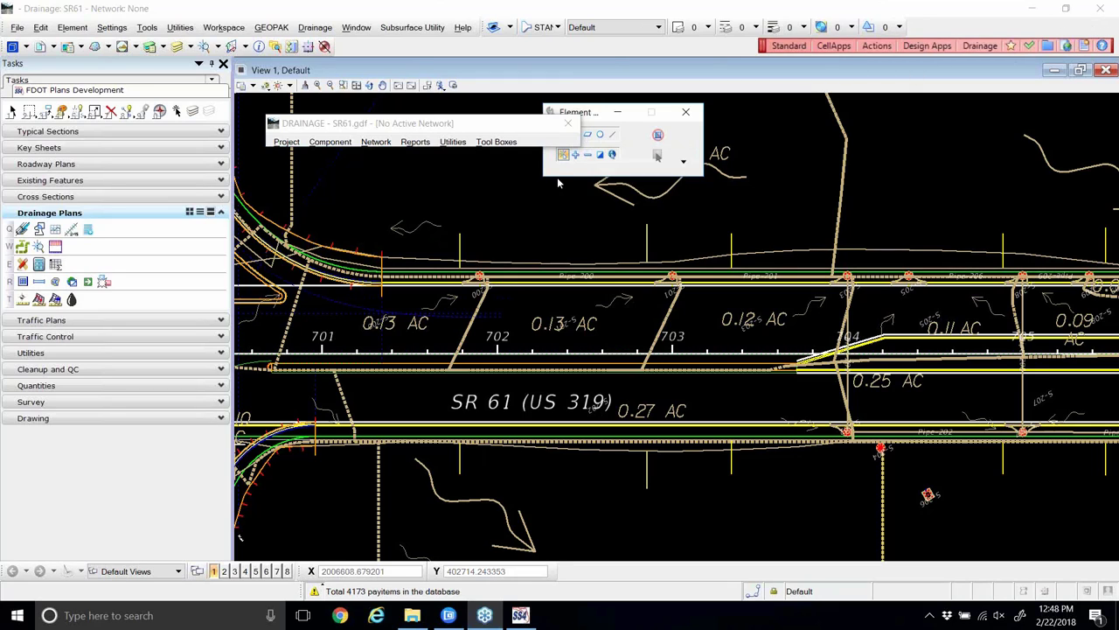
# - Load the drainage preferences from SR61.dpf on the Desktop and store the changed preferences in the project
pyautogui.click(289, 143)
pyautogui.click(289, 143)
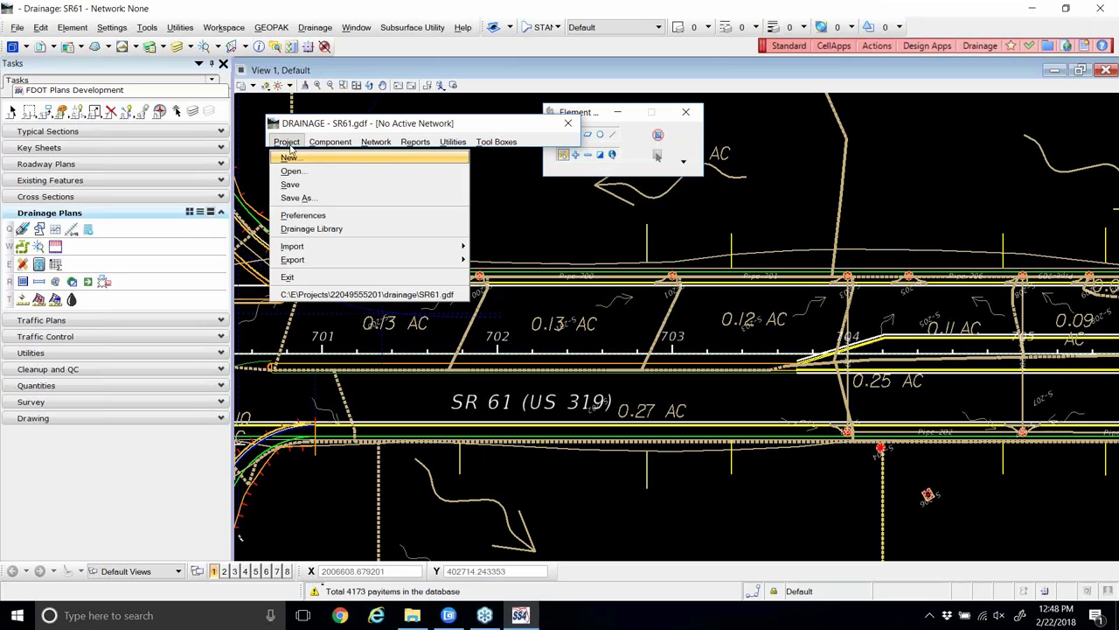
pyautogui.click(325, 219)
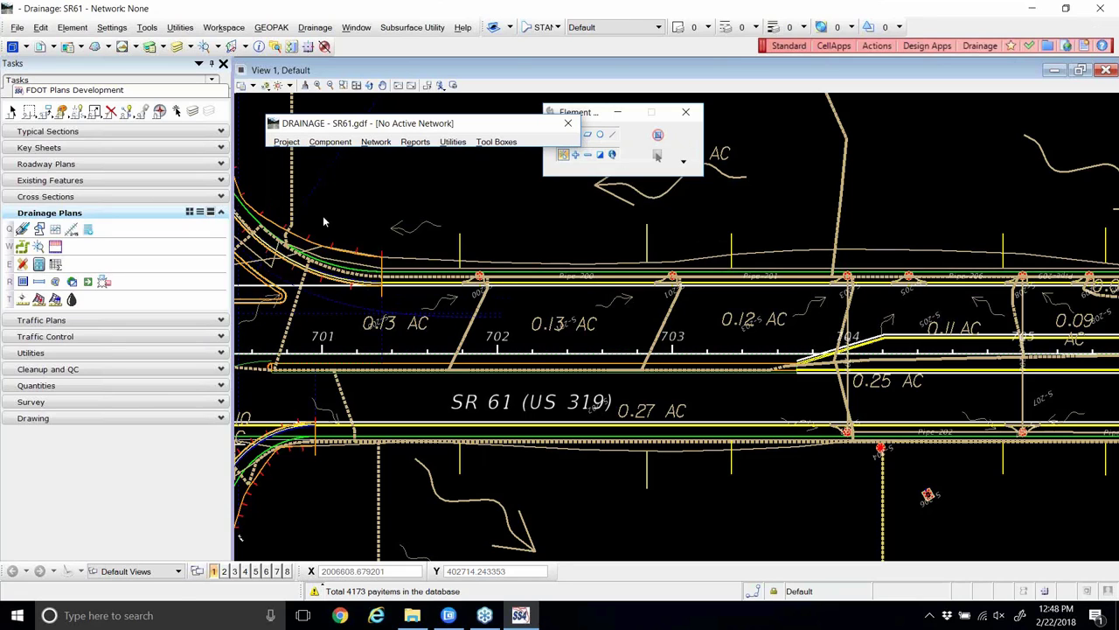
pyautogui.click(332, 169)
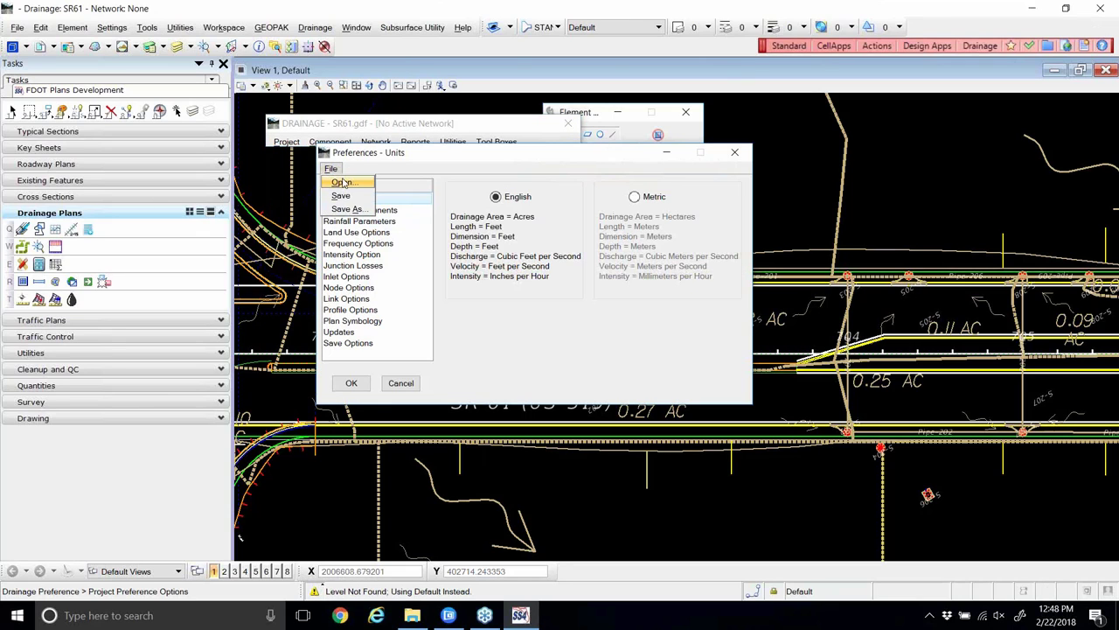
pyautogui.click(341, 183)
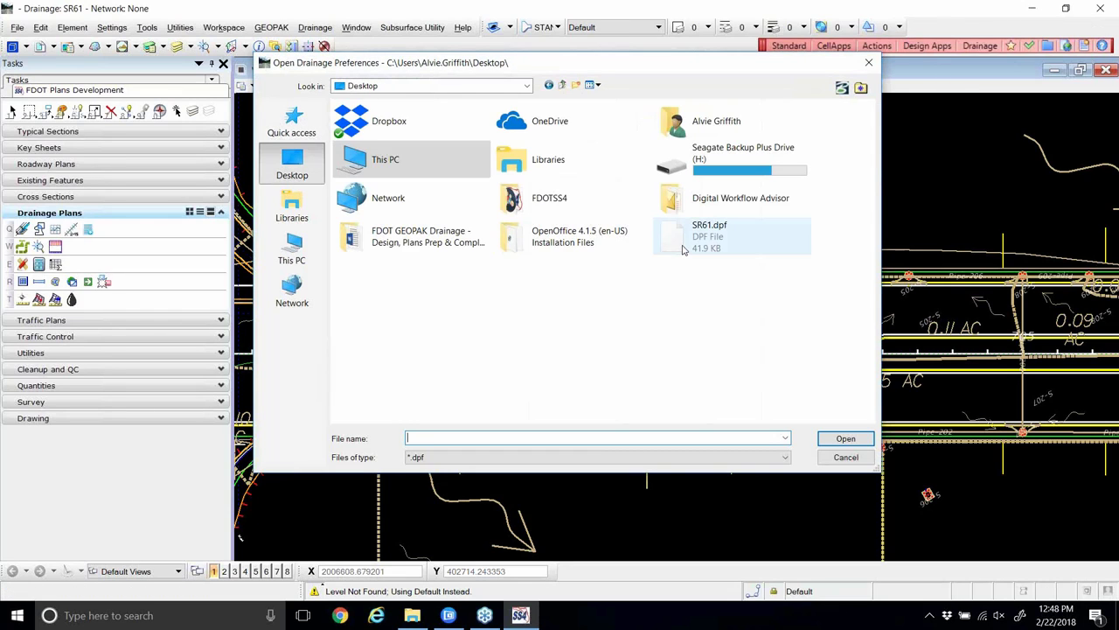
pyautogui.doubleClick(691, 236)
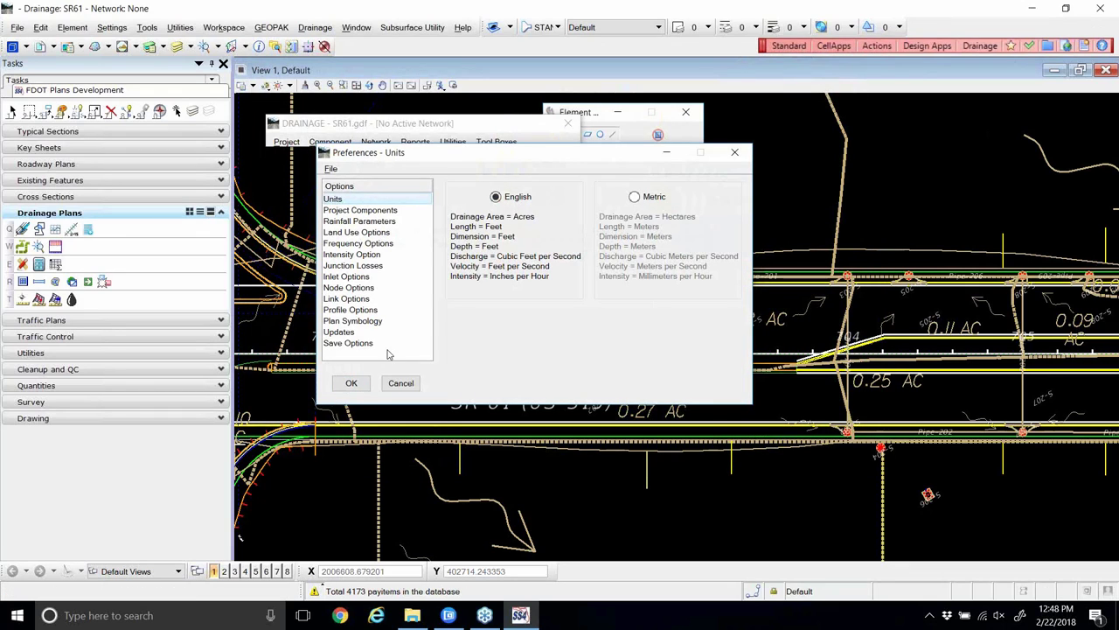
pyautogui.click(615, 263)
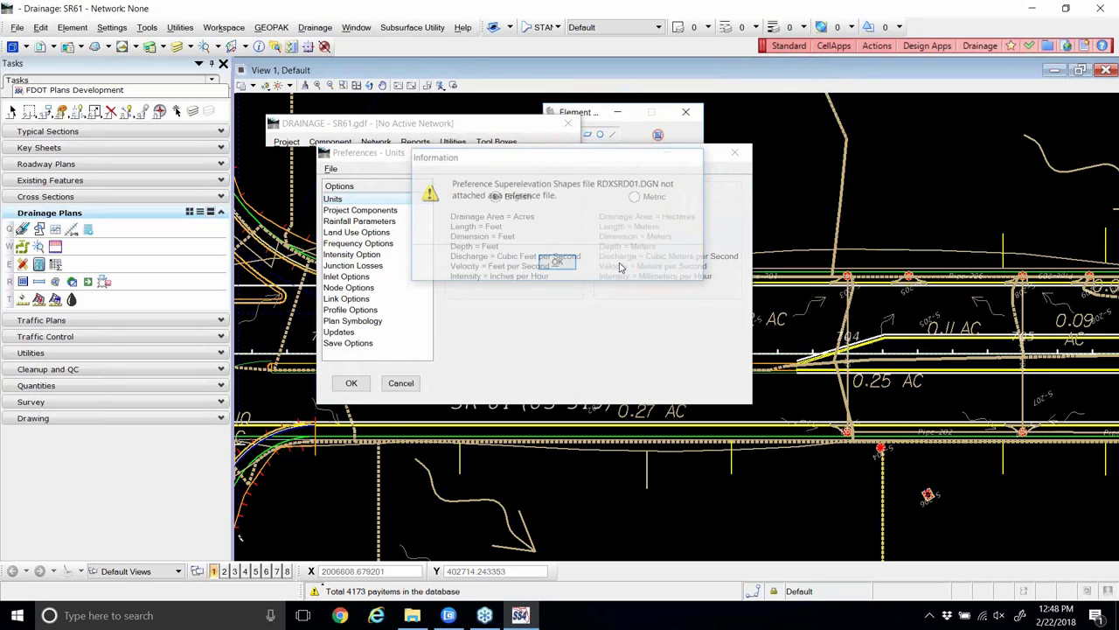
pyautogui.click(556, 262)
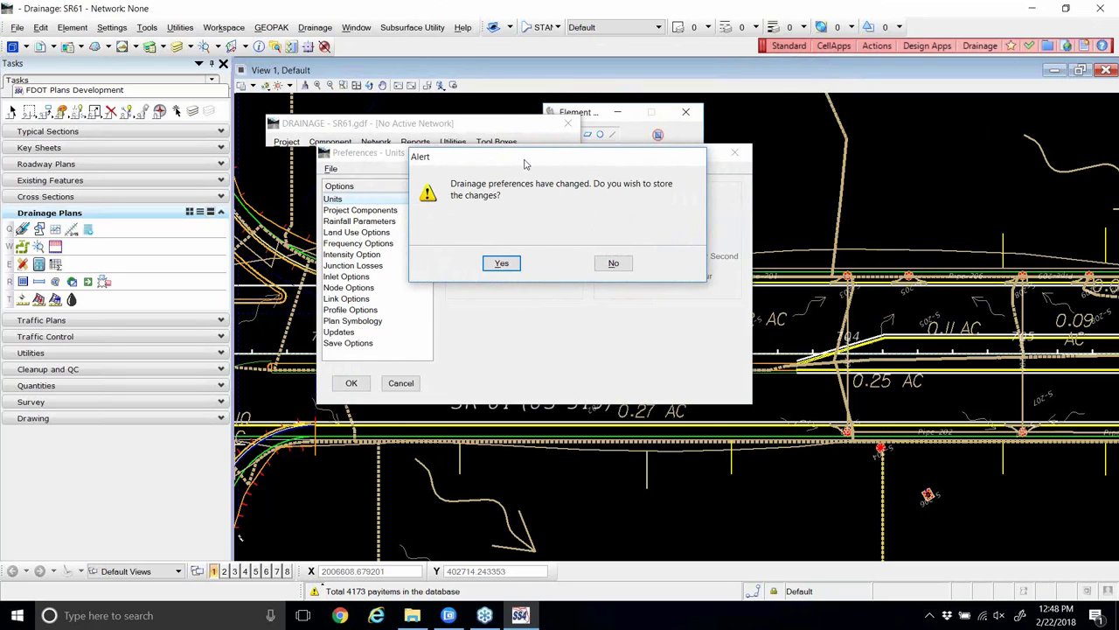
pyautogui.click(502, 265)
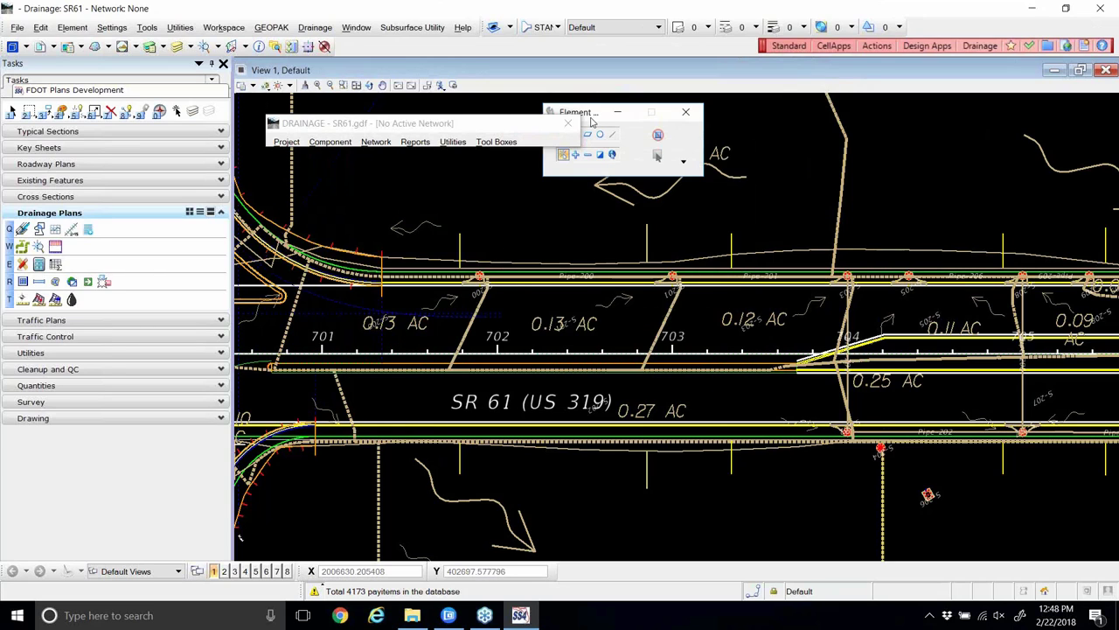
# - Move the Element Selection settings window clear of the Drainage window
pyautogui.moveTo(591, 121); pyautogui.dragTo(646, 131)
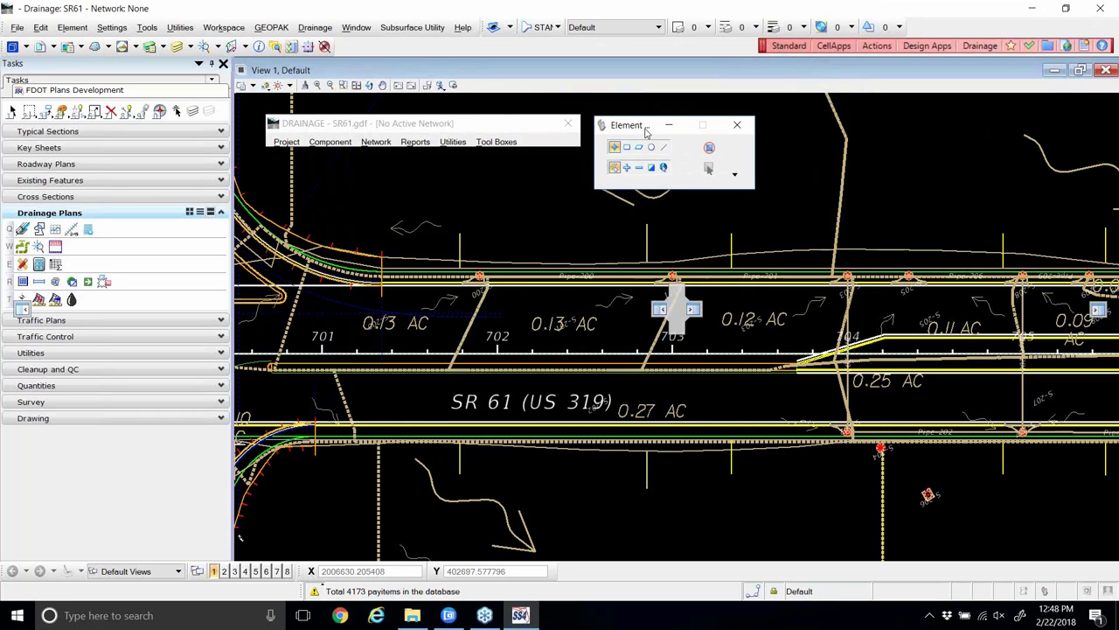
pyautogui.moveTo(646, 131); pyautogui.dragTo(646, 131)
pyautogui.moveTo(647, 131); pyautogui.dragTo(661, 126)
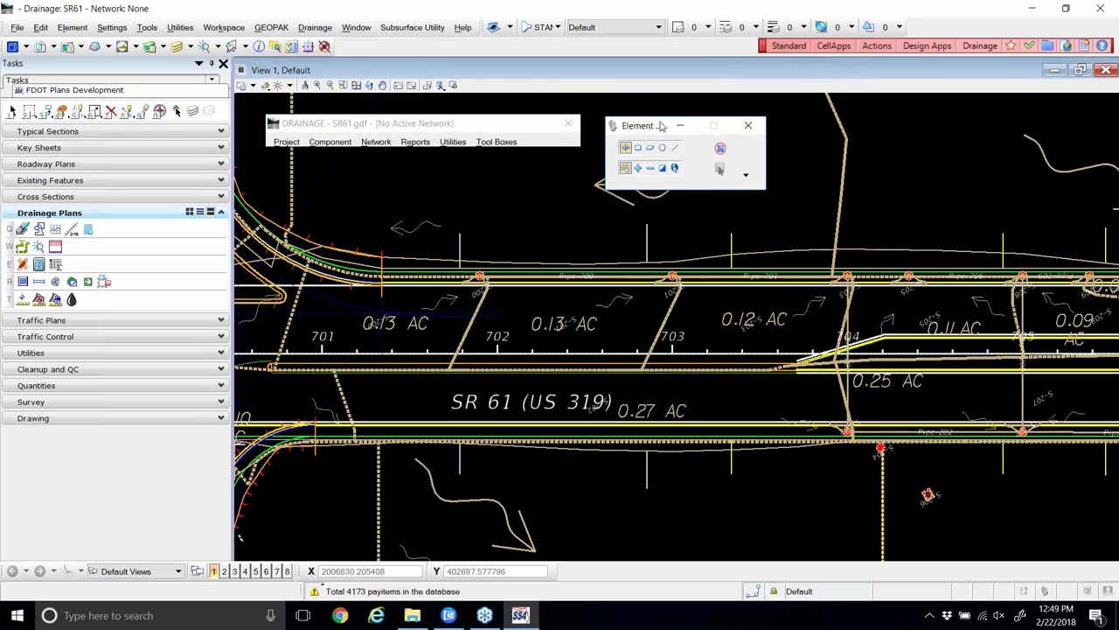
# - Display the Drainage Reports tool box, look through the available area, inlet and storm drain reports, and close the tool box
pyautogui.click(494, 143)
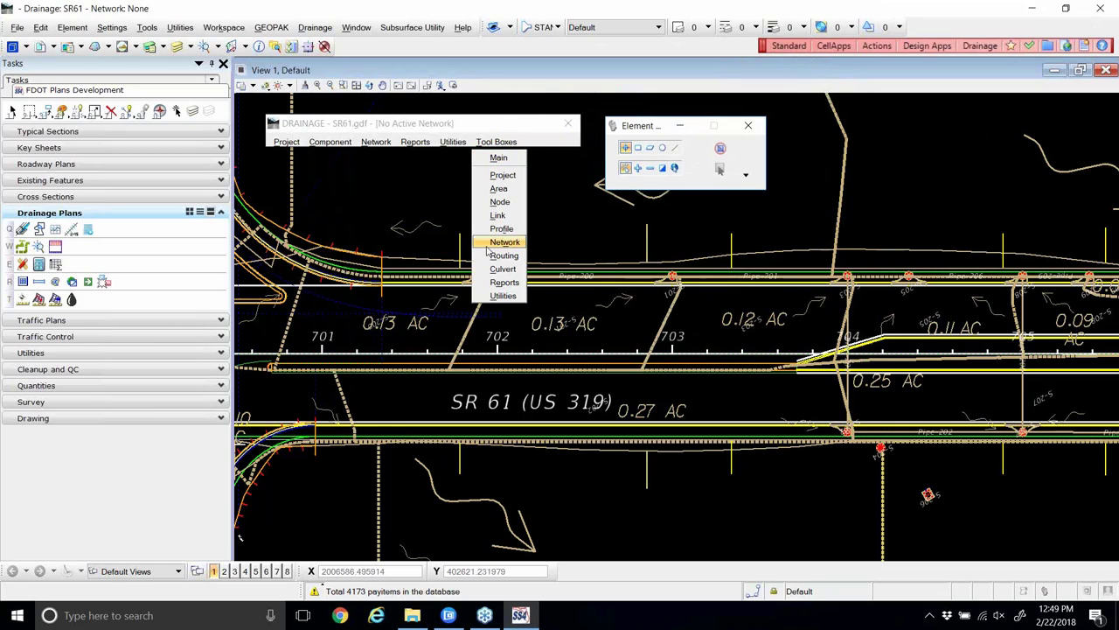
pyautogui.click(493, 284)
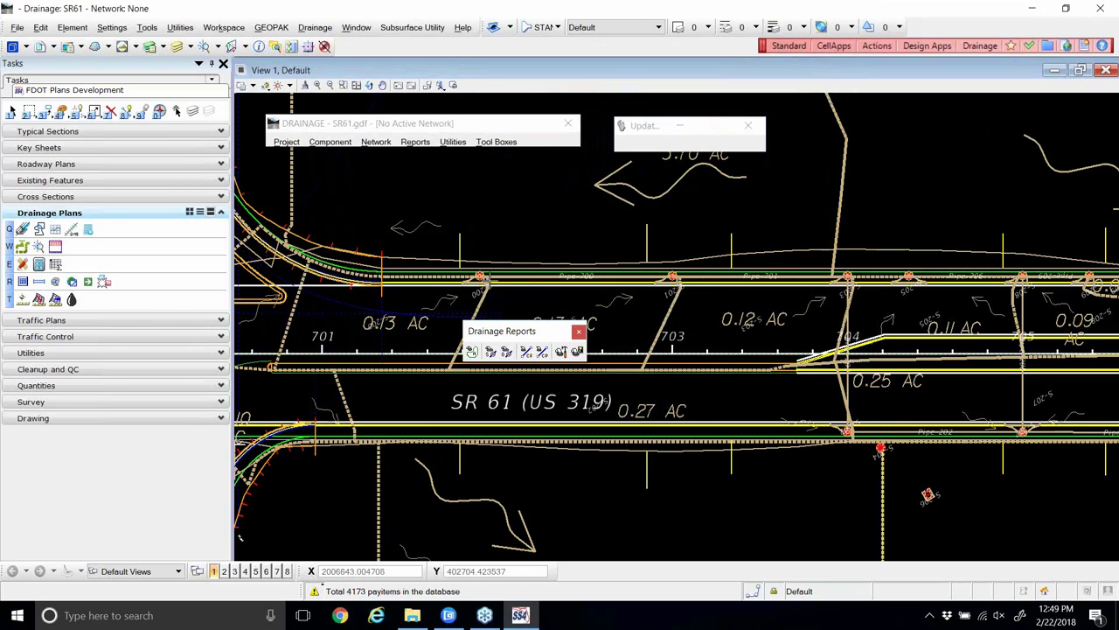
pyautogui.moveTo(512, 322); pyautogui.dragTo(503, 164)
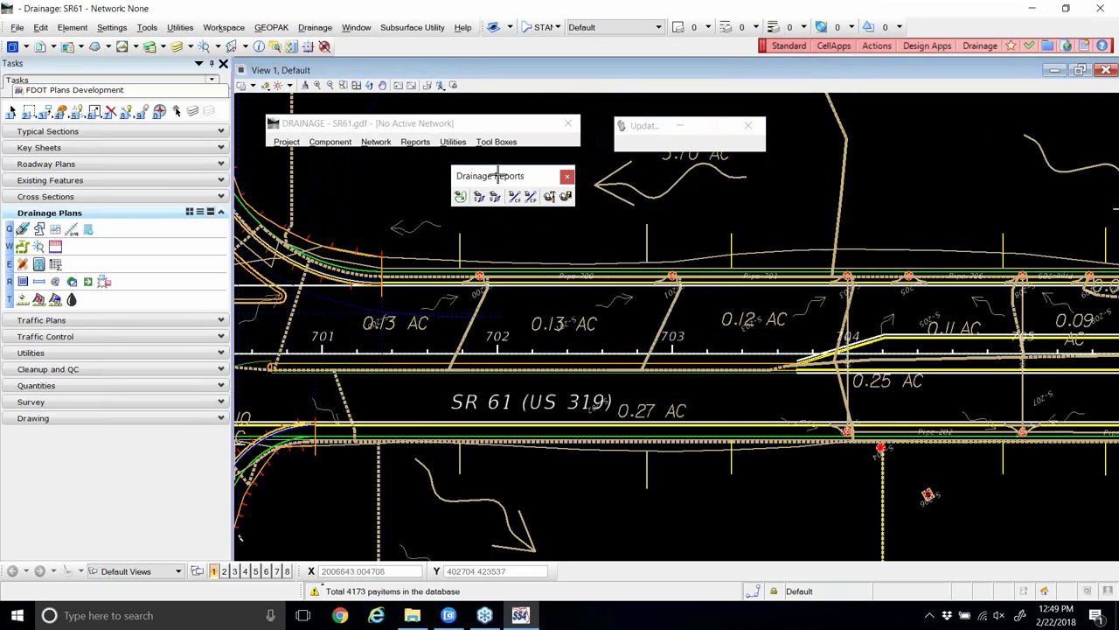
pyautogui.click(415, 142)
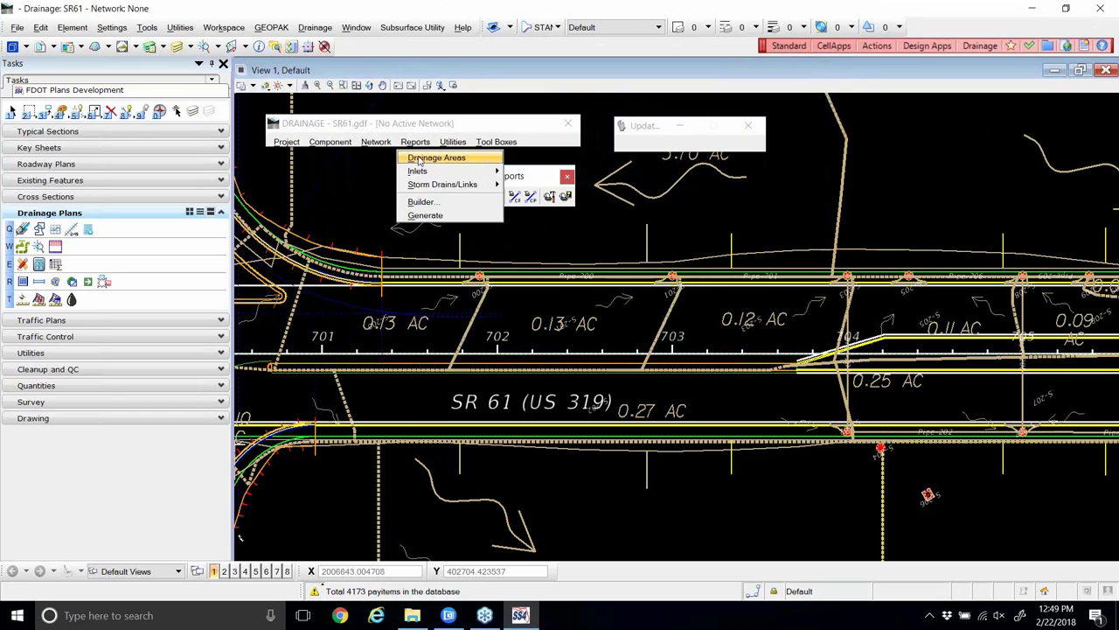
pyautogui.moveTo(421, 171)
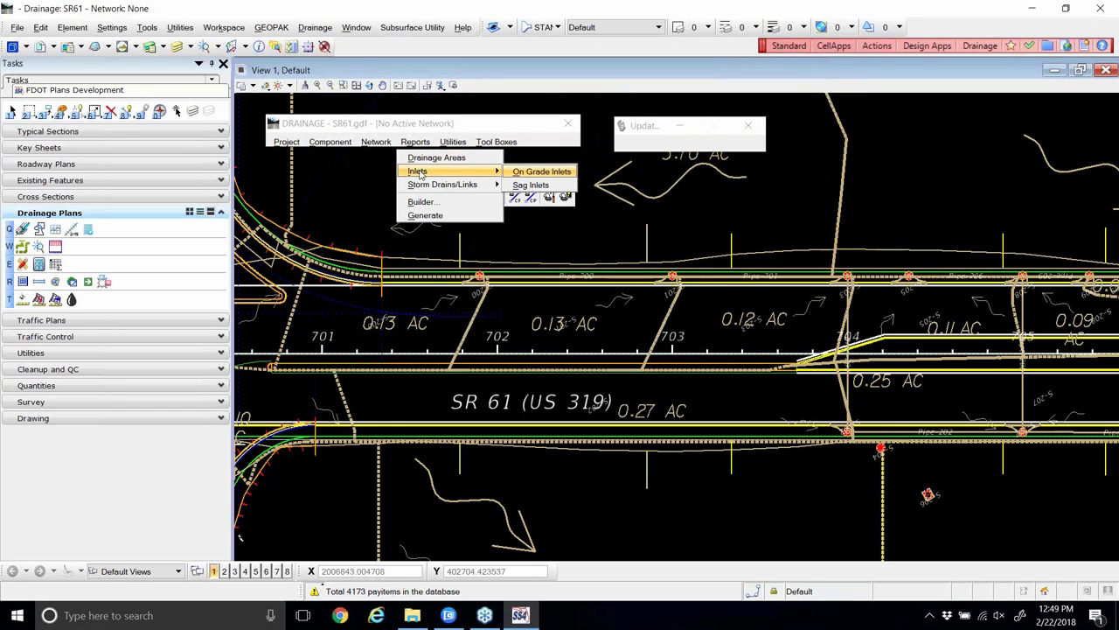
pyautogui.moveTo(460, 191)
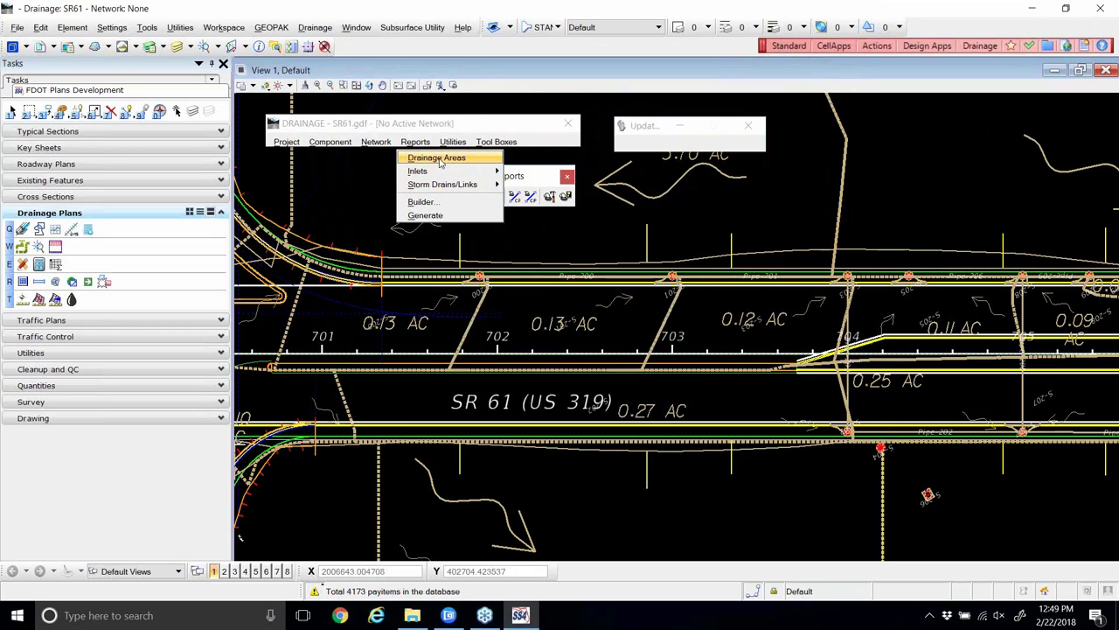
pyautogui.click(376, 189)
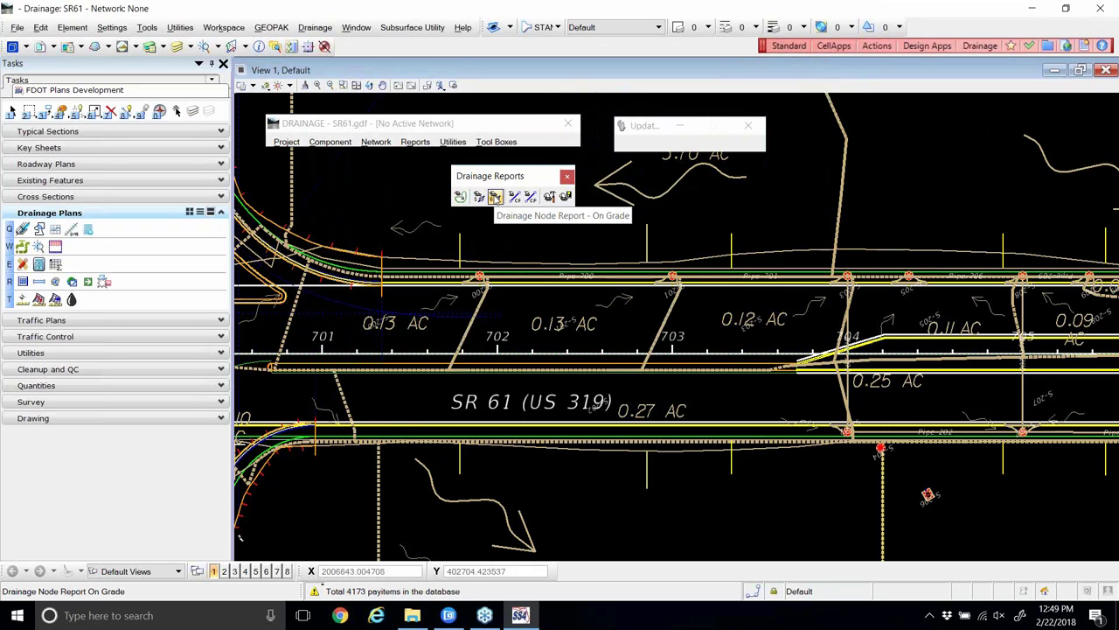
pyautogui.click(567, 175)
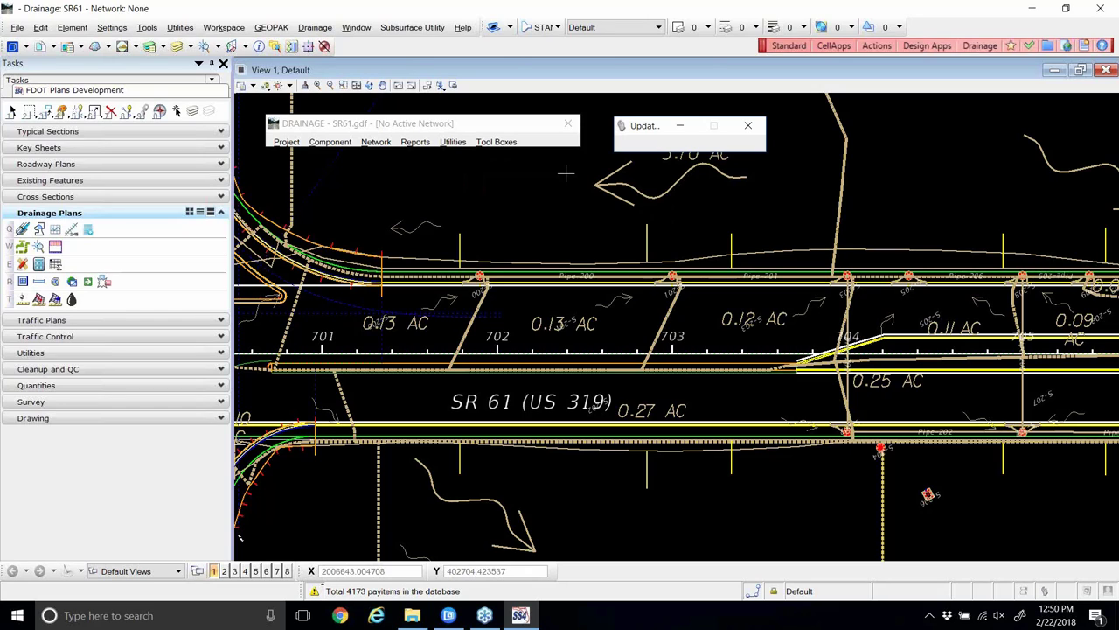
# - Make SR61-1 the active drainage network
pyautogui.click(377, 142)
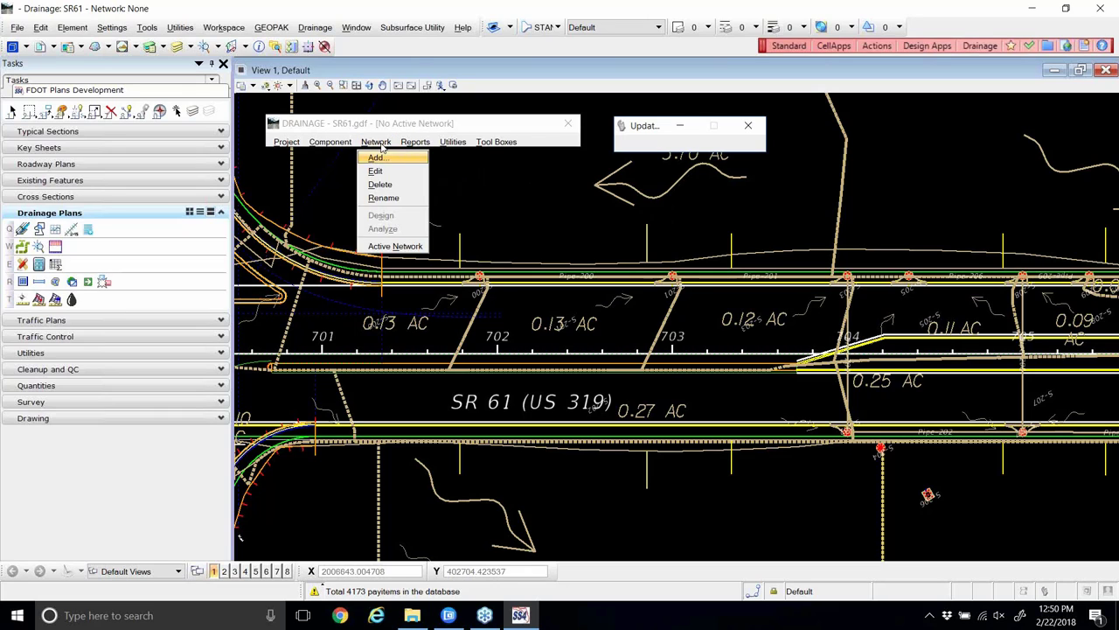
pyautogui.click(398, 247)
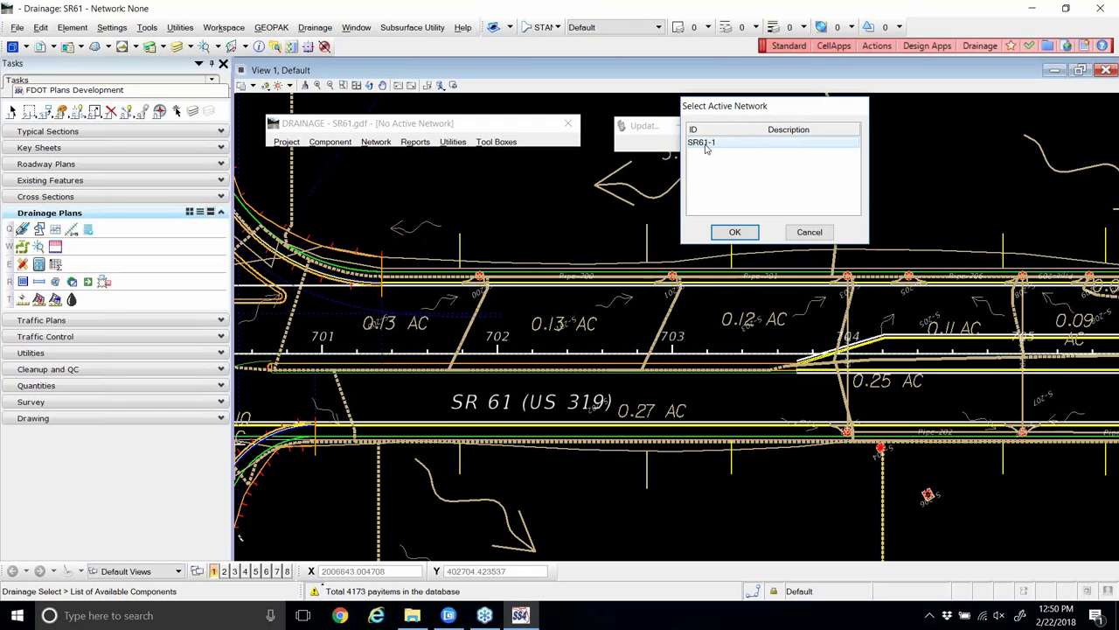
pyautogui.click(734, 233)
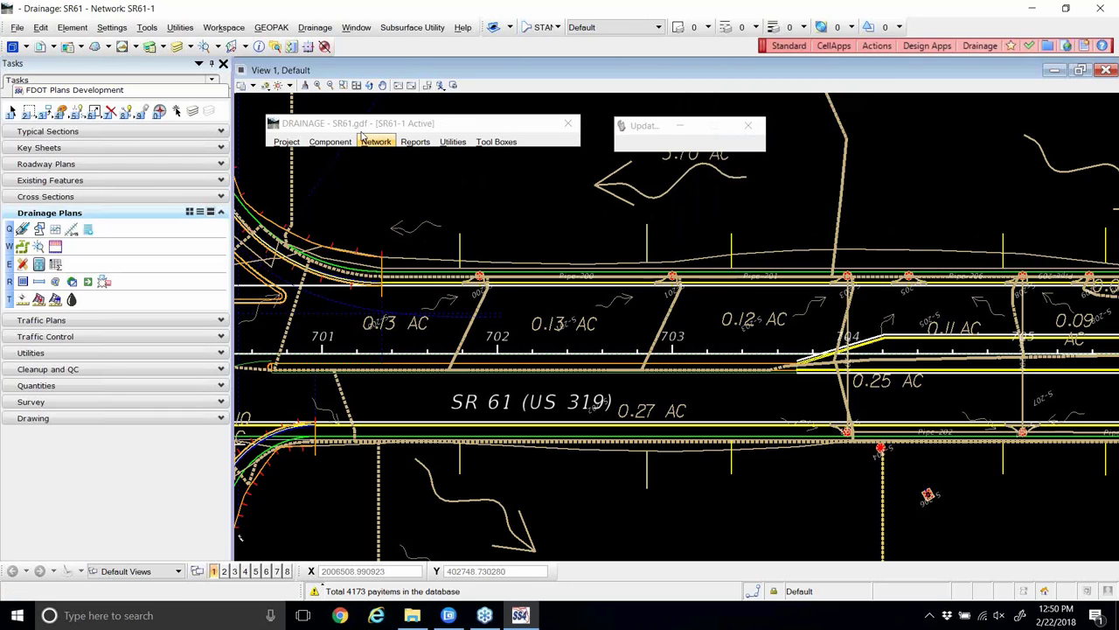
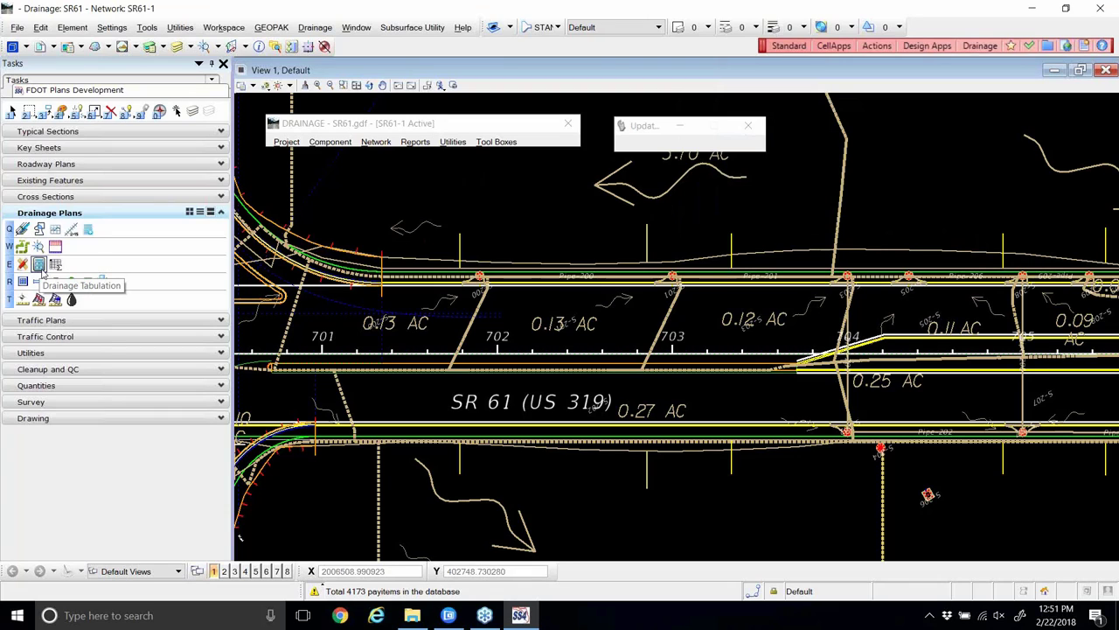
# - Start the Drainage Tabulation tool and load SR61.gdf from the project's drainage folder as its GEOPAK drainage database file
pyautogui.click(39, 266)
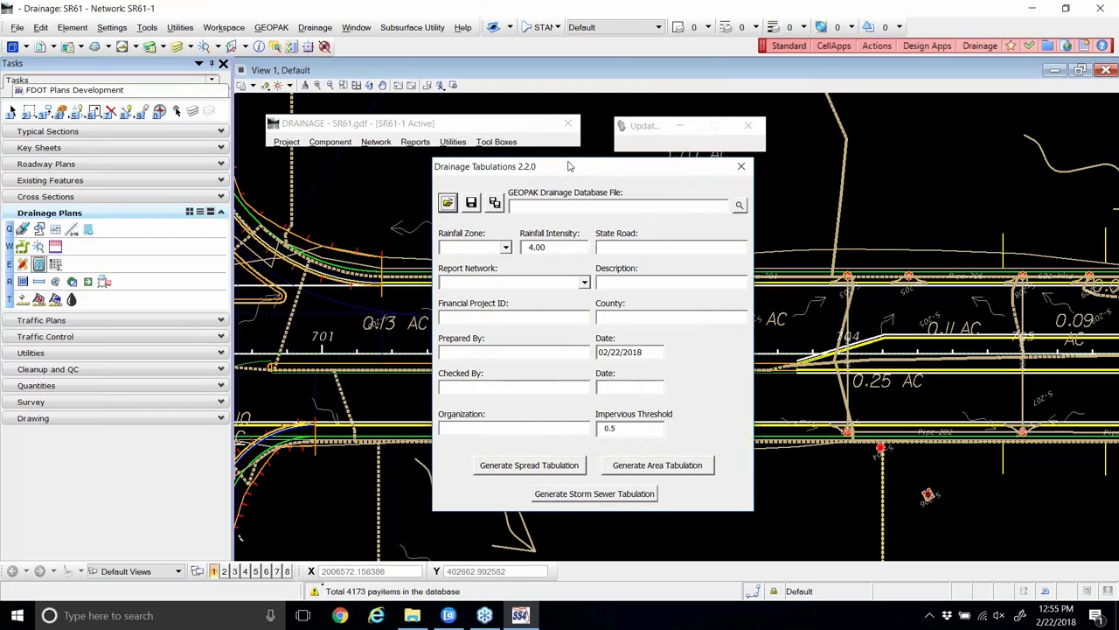
pyautogui.moveTo(569, 166); pyautogui.dragTo(554, 165)
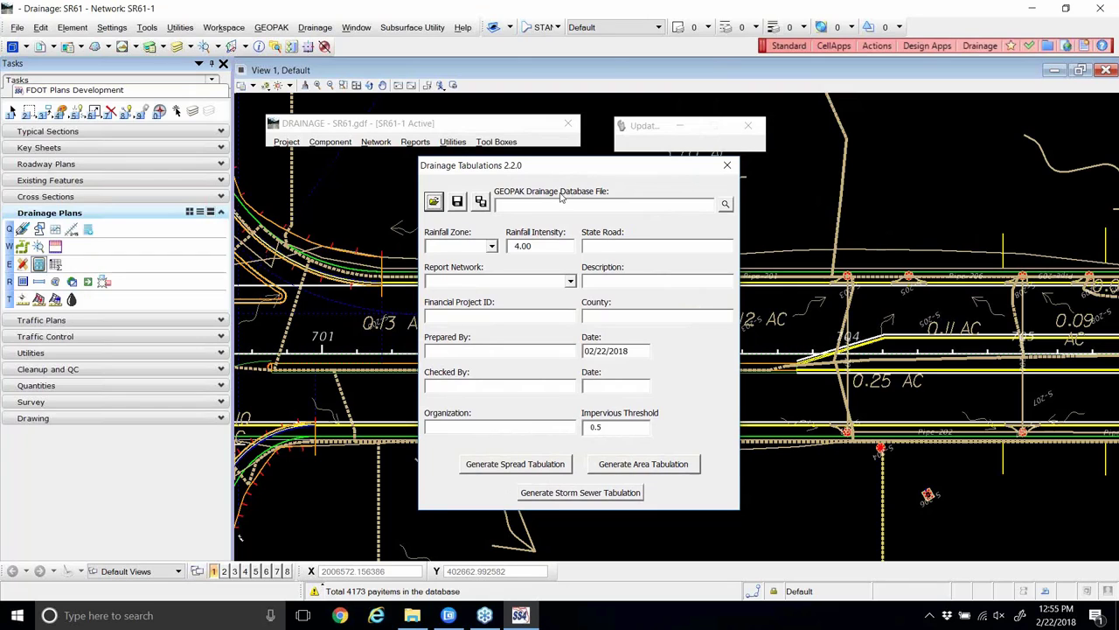
pyautogui.click(724, 206)
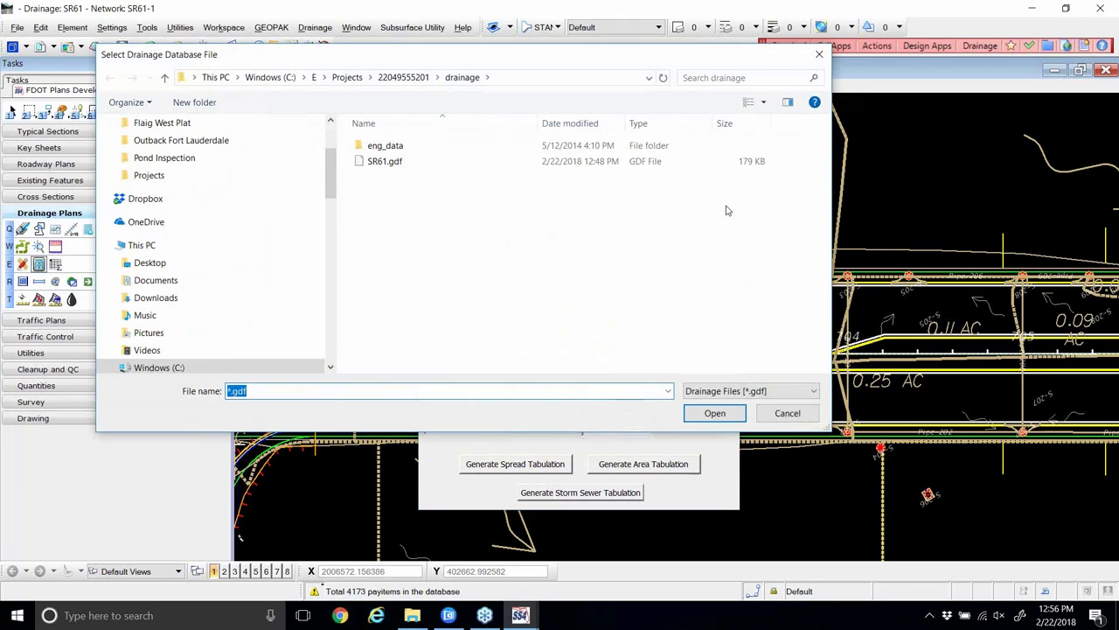
pyautogui.click(442, 162)
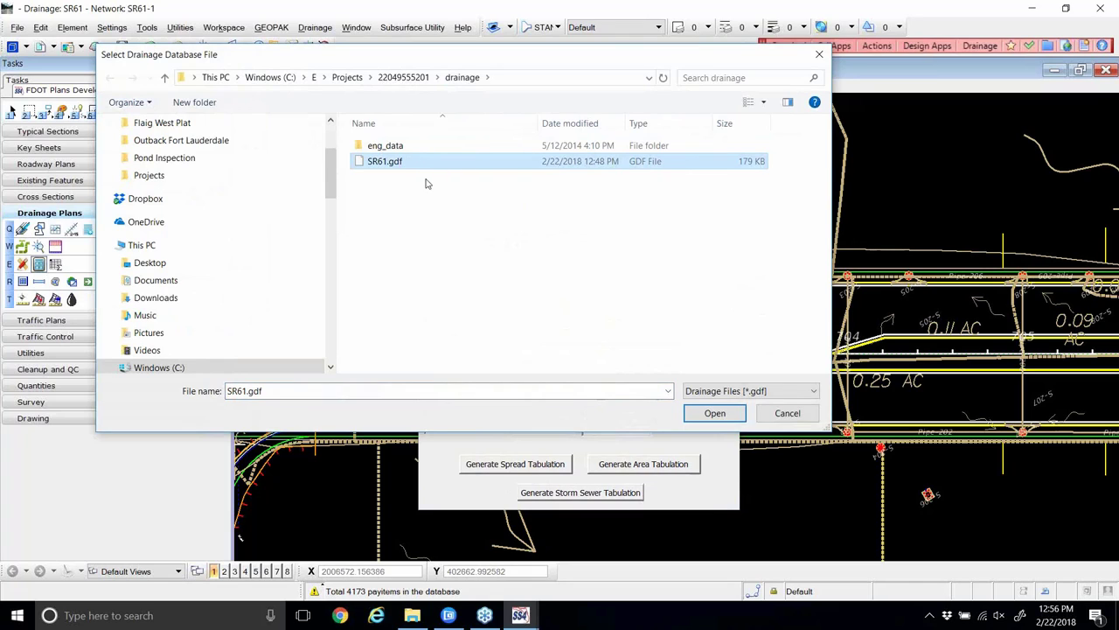
pyautogui.click(714, 413)
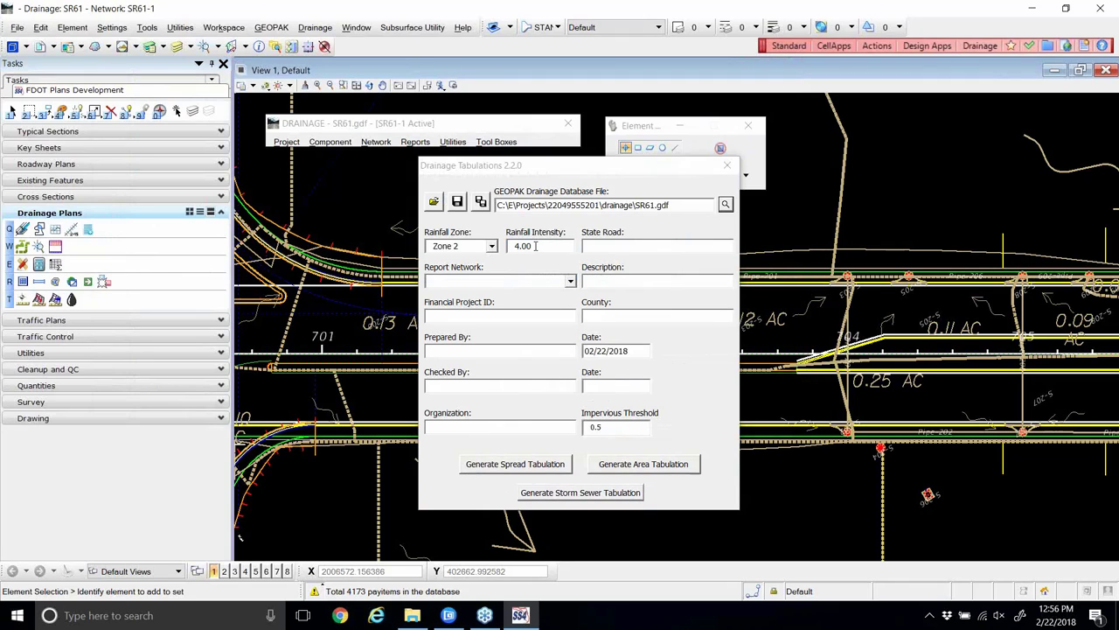
# - Enter SR 61 as the state road, choose SR61-1 as the report network and confirm it as the active network
pyautogui.click(642, 250)
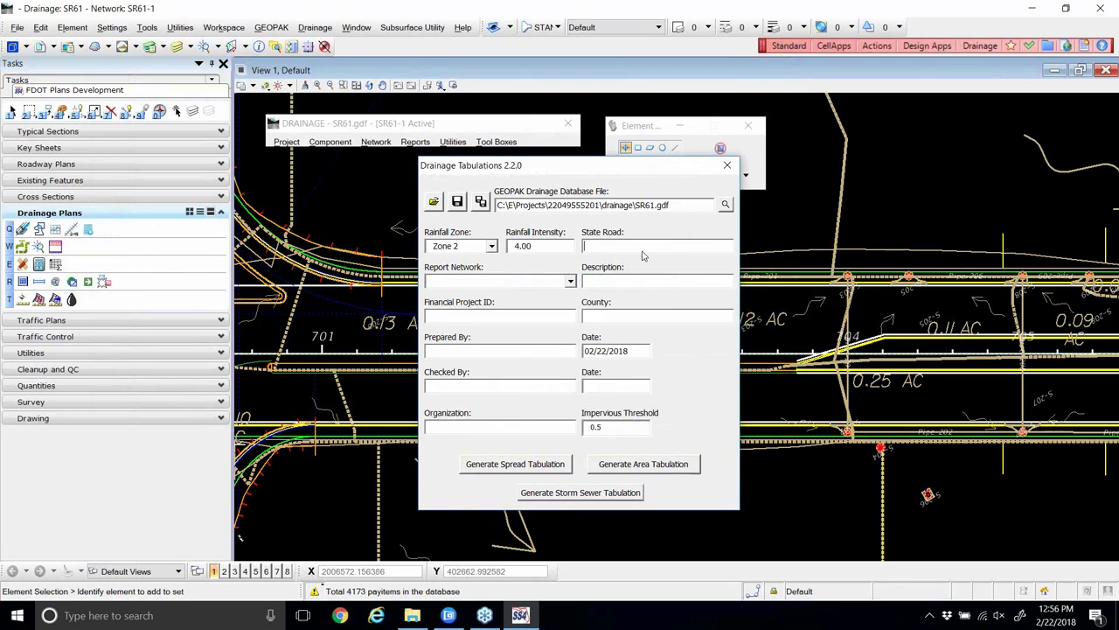
pyautogui.write('SR 61')
pyautogui.click(570, 281)
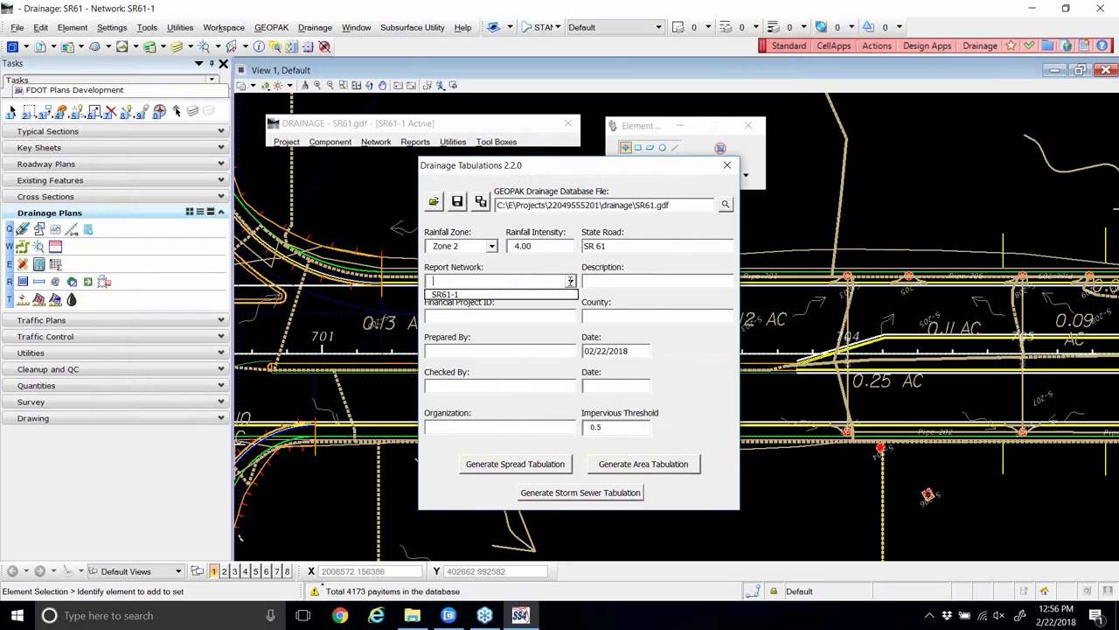
pyautogui.click(445, 295)
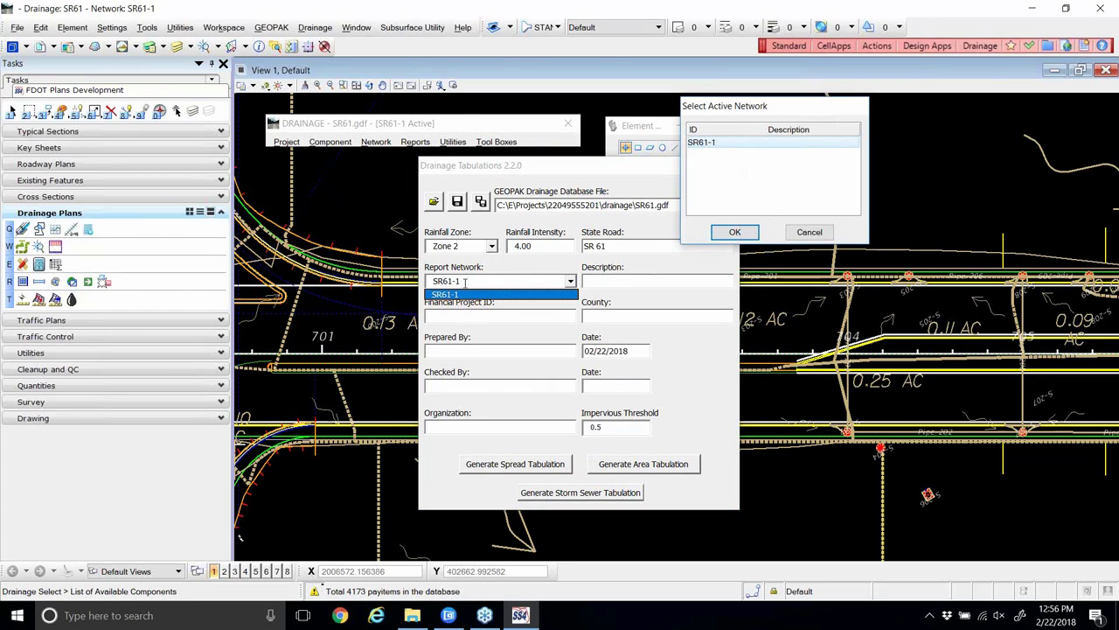
pyautogui.click(734, 232)
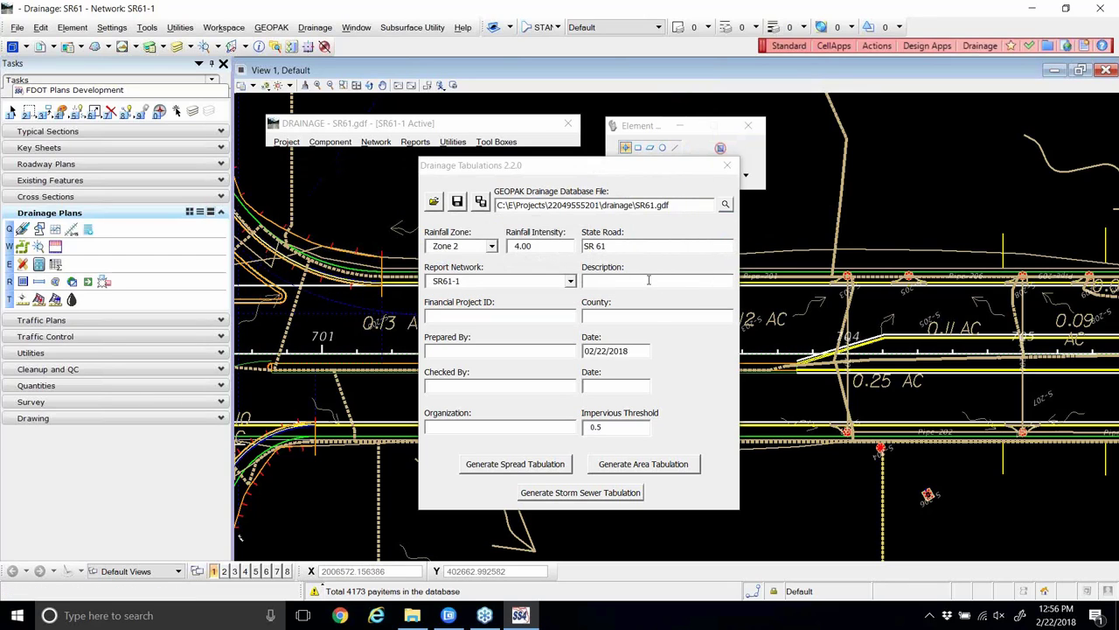
pyautogui.click(649, 280)
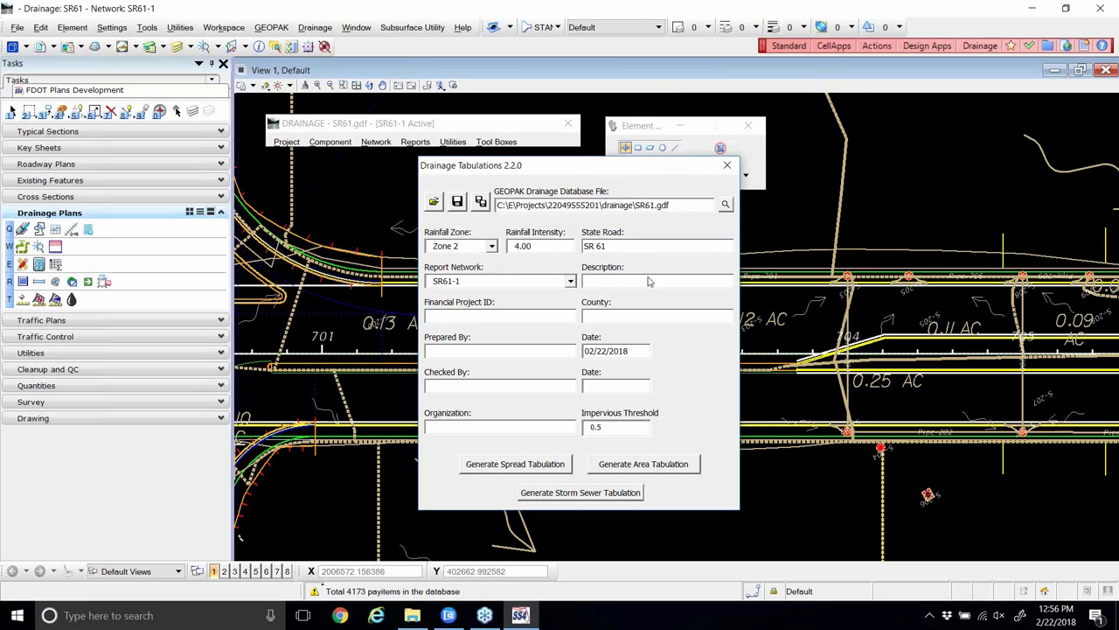
pyautogui.write('SR ')
pyautogui.write('61')
pyautogui.write(' Recon')
pyautogui.write('22')
pyautogui.write('0')
pyautogui.write('49555')
pyautogui.write('201')
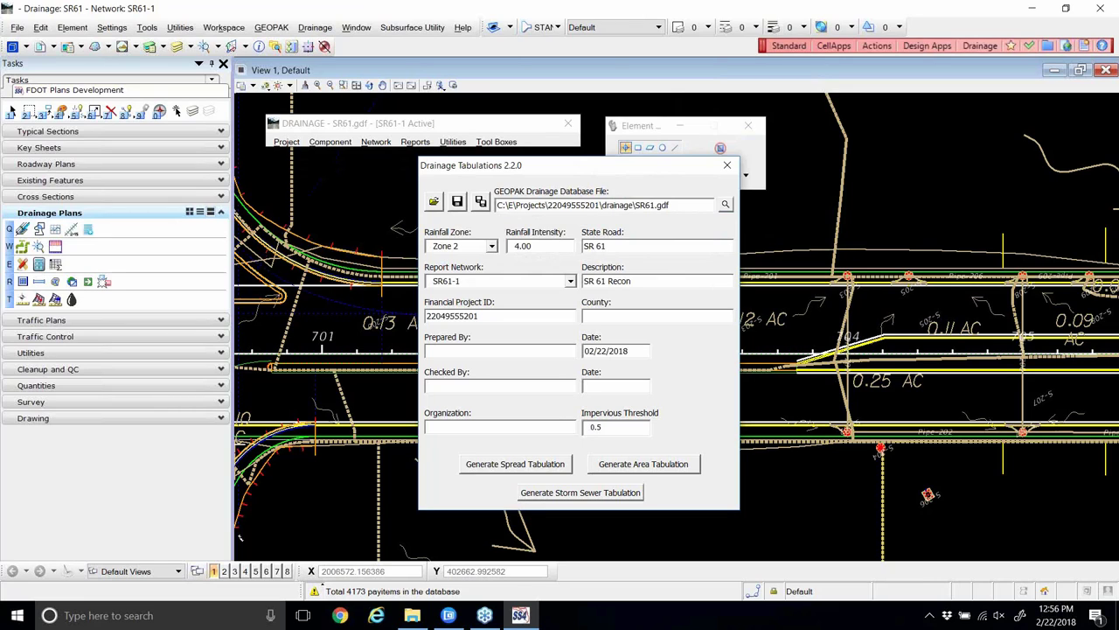
# - Enter Wakula as the county for the drainage tabulations
pyautogui.click(624, 318)
pyautogui.write('Wa')
pyautogui.write('lku')
pyautogui.write('la')
pyautogui.press('BackSpace')
pyautogui.press('BackSpace')
pyautogui.press('BackSpace')
pyautogui.press('BackSpace')
pyautogui.write('kul')
pyautogui.press('BackSpace')
pyautogui.press('BackSpace')
pyautogui.press('BackSpace')
pyautogui.write('lkula')
# - Fill in Drainage Person to Blame as preparer and Drainage Expert to Blame as checker, with checking date 02/22/2018
pyautogui.click(529, 351)
pyautogui.write('Drainage Person to Blame')
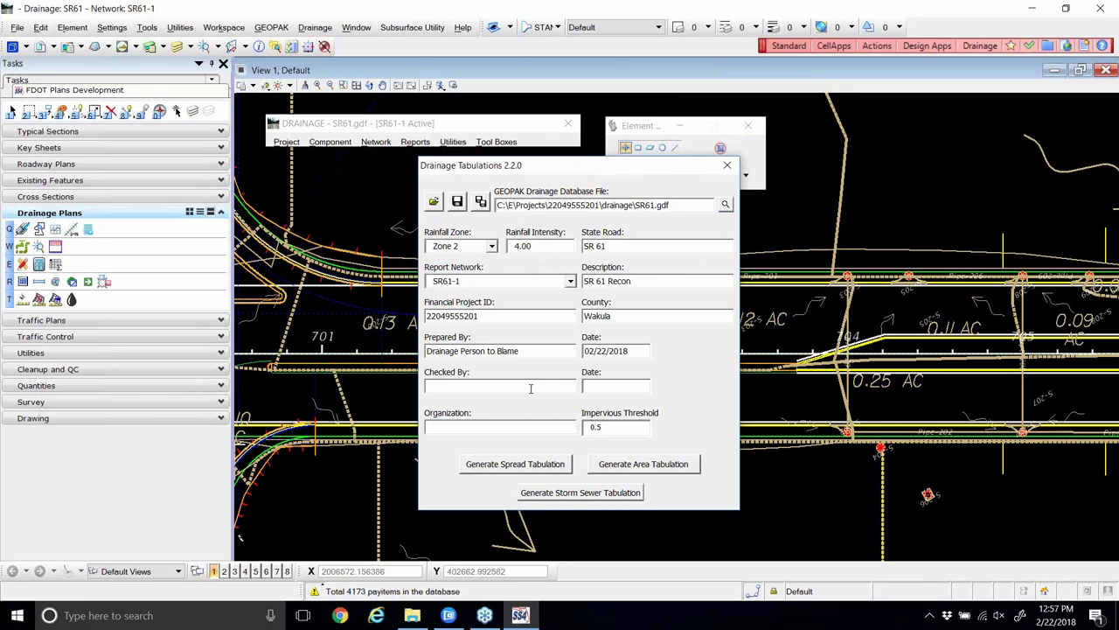
pyautogui.click(530, 388)
pyautogui.write('Drainage Expo')
pyautogui.write('ert')
pyautogui.write(' to Blame')
pyautogui.write('02')
pyautogui.write('/22/2018')
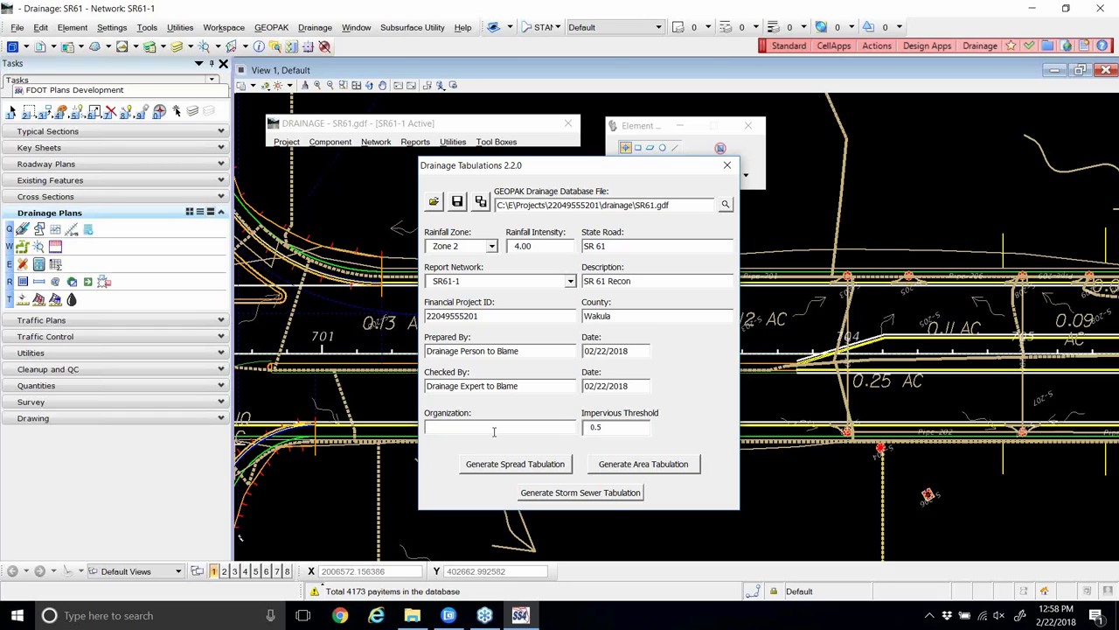
# - Enter FDOT as the organization and save the drainage tabulation entries
pyautogui.write('FDOT')
pyautogui.moveTo(603, 159); pyautogui.dragTo(611, 115)
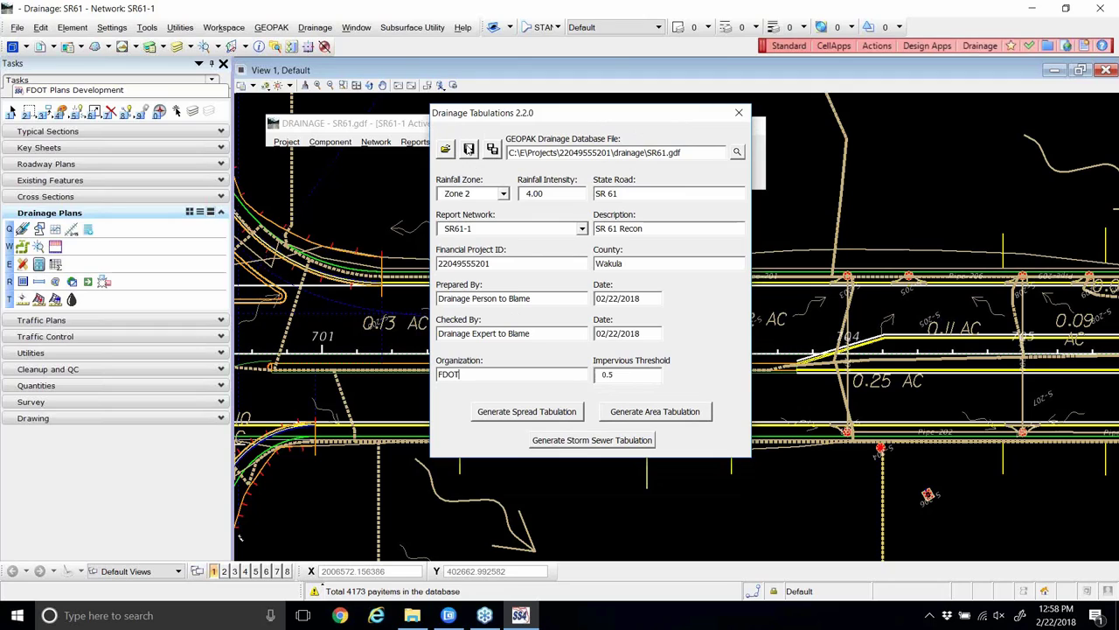
pyautogui.click(467, 150)
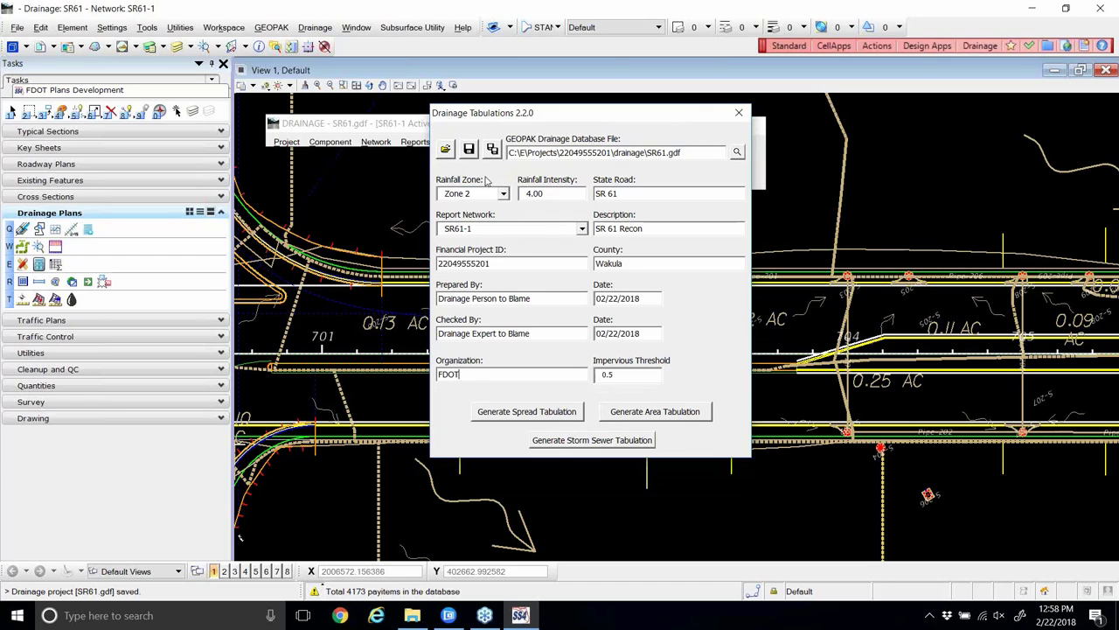
pyautogui.click(568, 440)
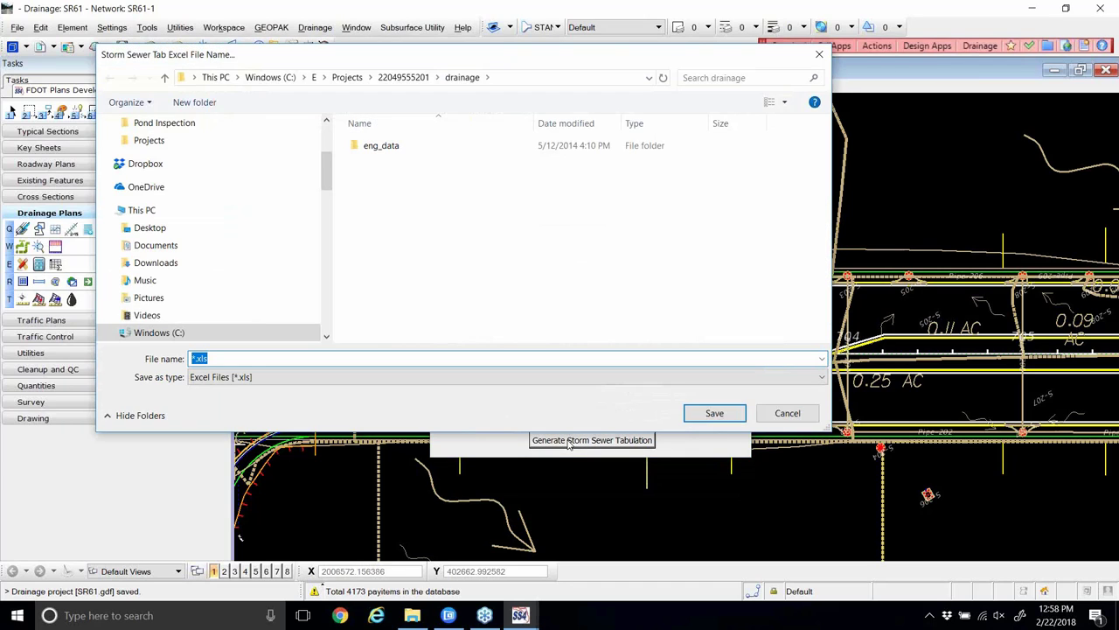
pyautogui.moveTo(581, 62); pyautogui.dragTo(698, 77)
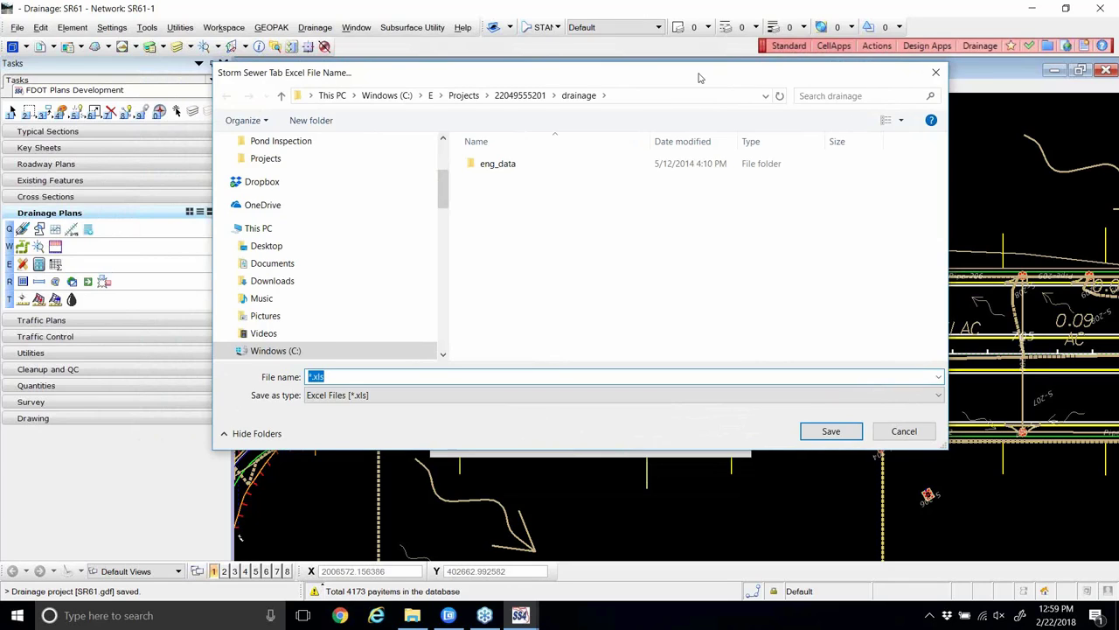
pyautogui.press('Right')
pyautogui.press('Left')
pyautogui.press('Left')
pyautogui.press('Left')
pyautogui.press('Left')
pyautogui.press('BackSpace')
pyautogui.write('St')
pyautogui.press('BackSpace')
pyautogui.write('R61 S')
pyautogui.press('BackSpace')
pyautogui.press('BackSpace')
pyautogui.write('_StormTabs')
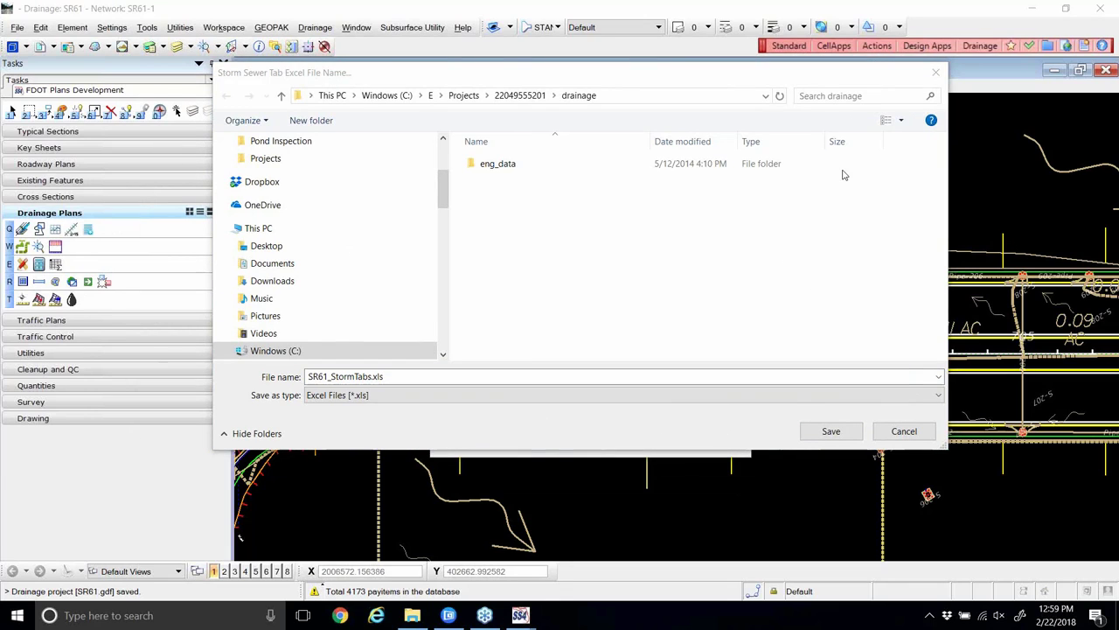
pyautogui.click(900, 431)
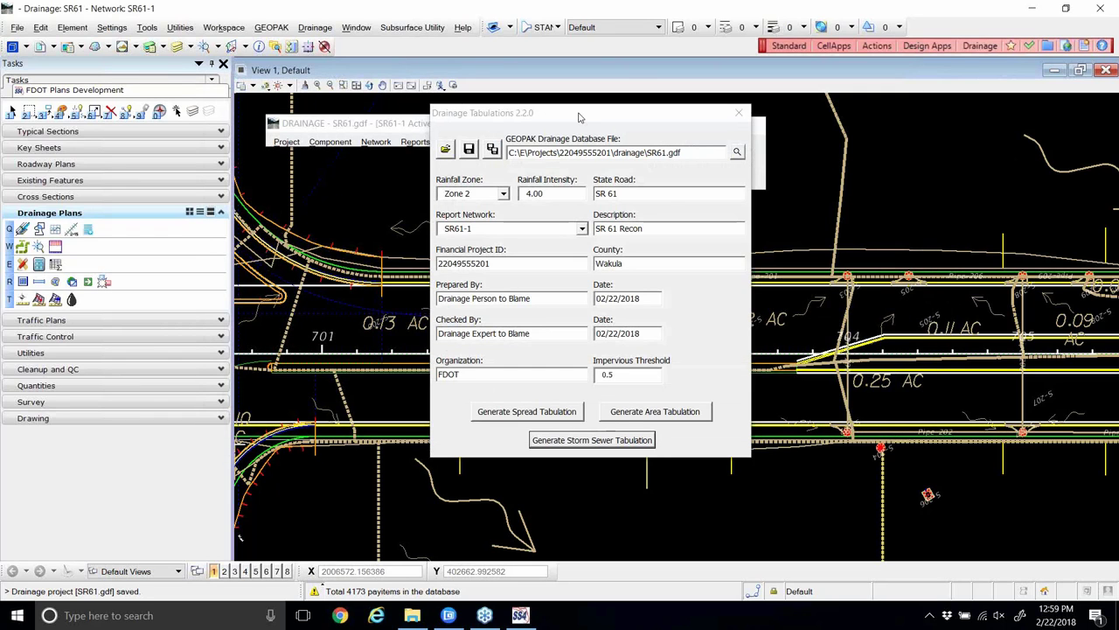
# - Move the Drainage Tabulations window clear of the Drainage window and select SR61-1 again as the report network
pyautogui.moveTo(579, 117); pyautogui.dragTo(578, 162)
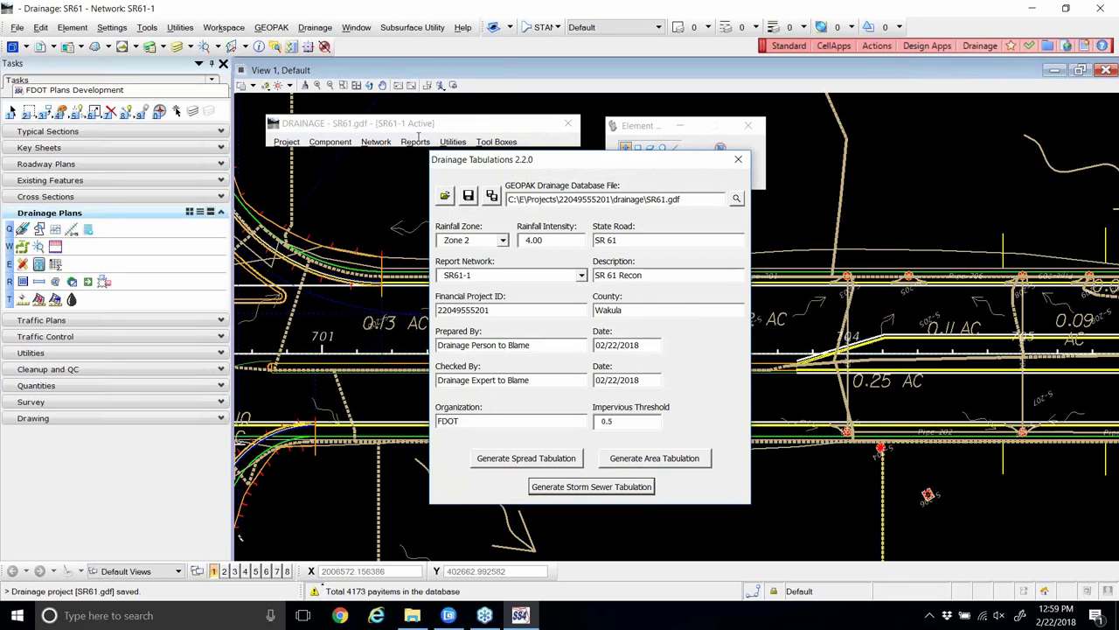
pyautogui.click(582, 275)
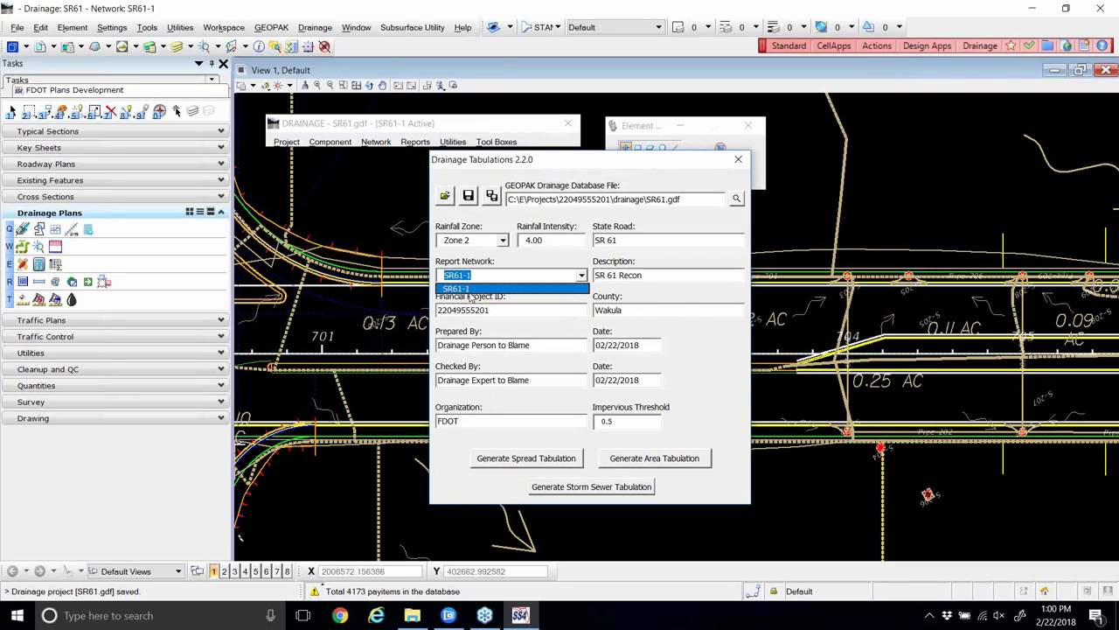
pyautogui.click(473, 297)
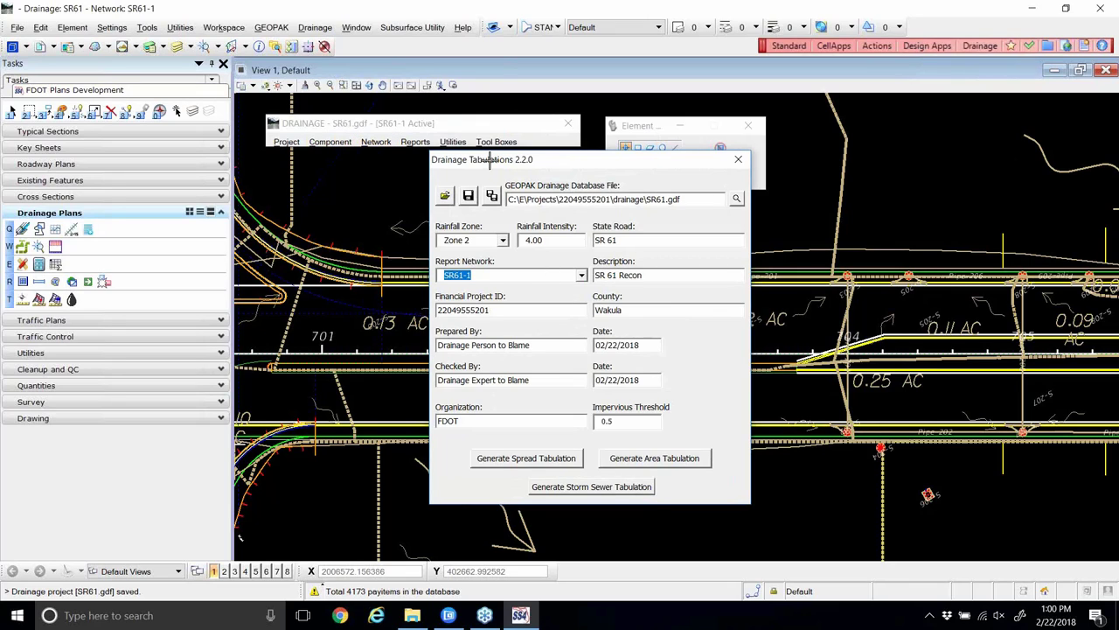
pyautogui.click(582, 275)
pyautogui.click(477, 290)
# - Generate the storm sewer tabulation and save it as SR61 Storm Tabs.xls in the project's drainage folder
pyautogui.click(586, 487)
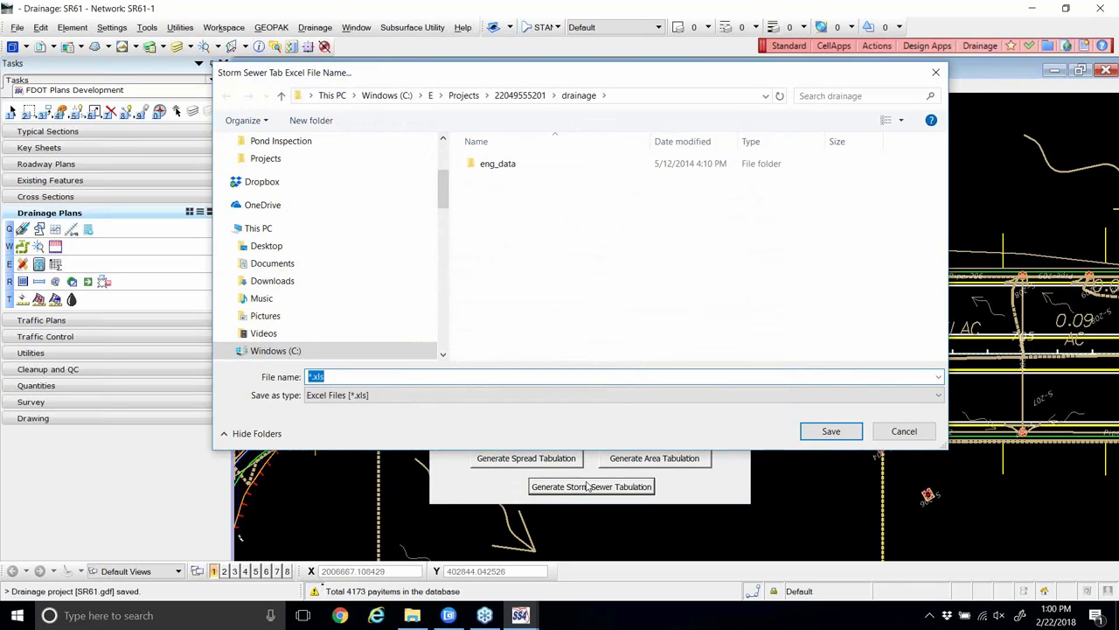
pyautogui.press('End')
pyautogui.press('Left')
pyautogui.press('Left')
pyautogui.press('Left')
pyautogui.press('Left')
pyautogui.press('BackSpace')
pyautogui.write('SR61 Storm Tabs')
pyautogui.click(830, 431)
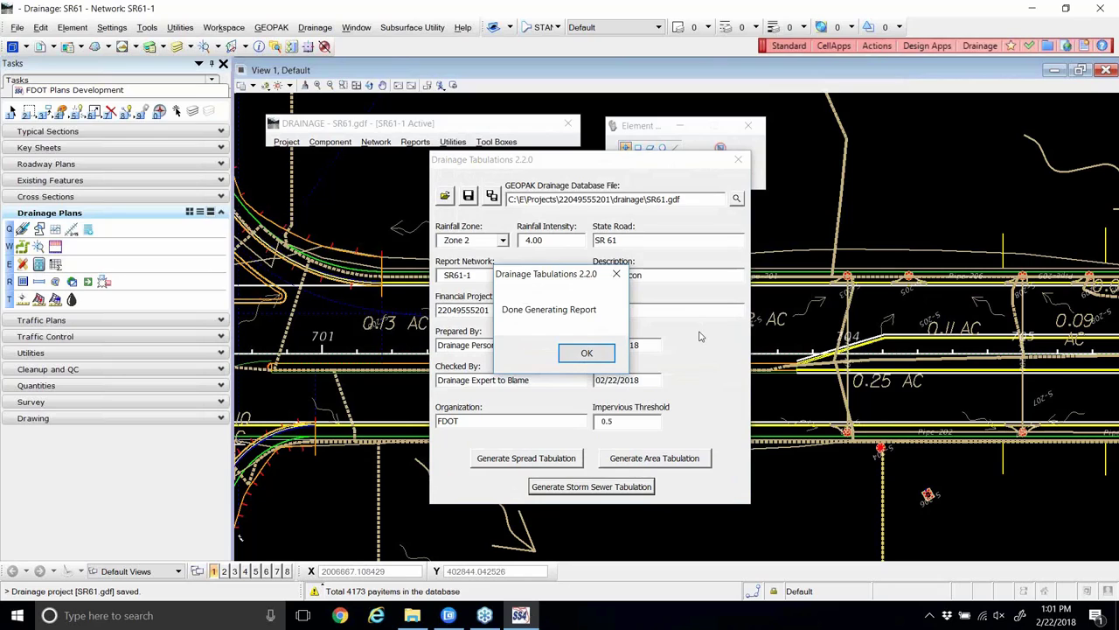
pyautogui.click(583, 353)
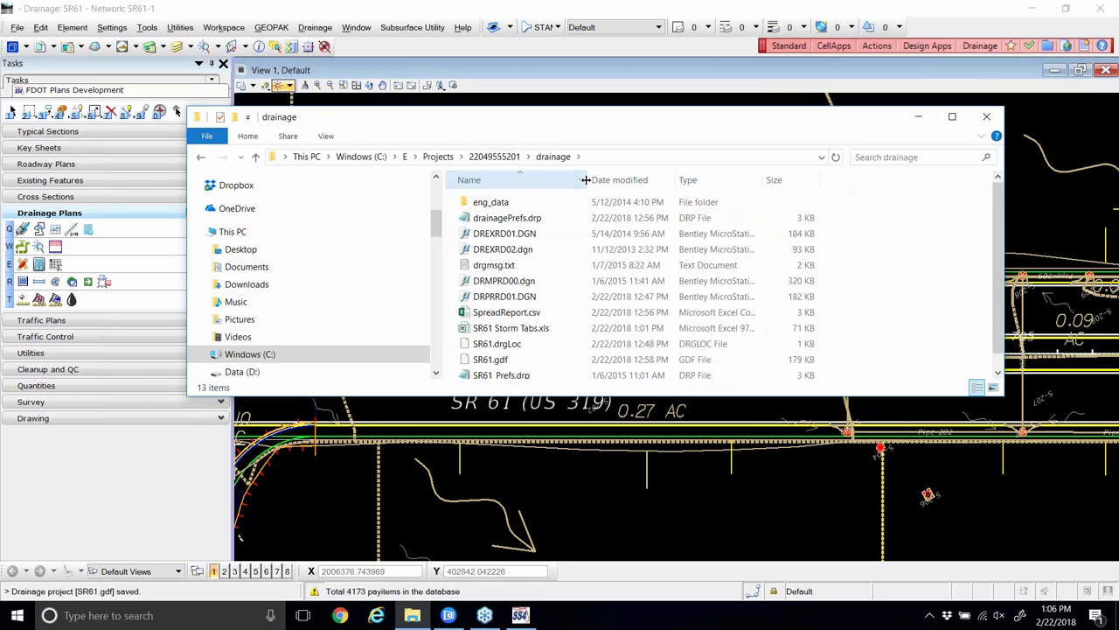
# - Widen the file name column in the drainage folder and open SR61 Storm Tabs.xls in Excel
pyautogui.moveTo(585, 180); pyautogui.dragTo(622, 180)
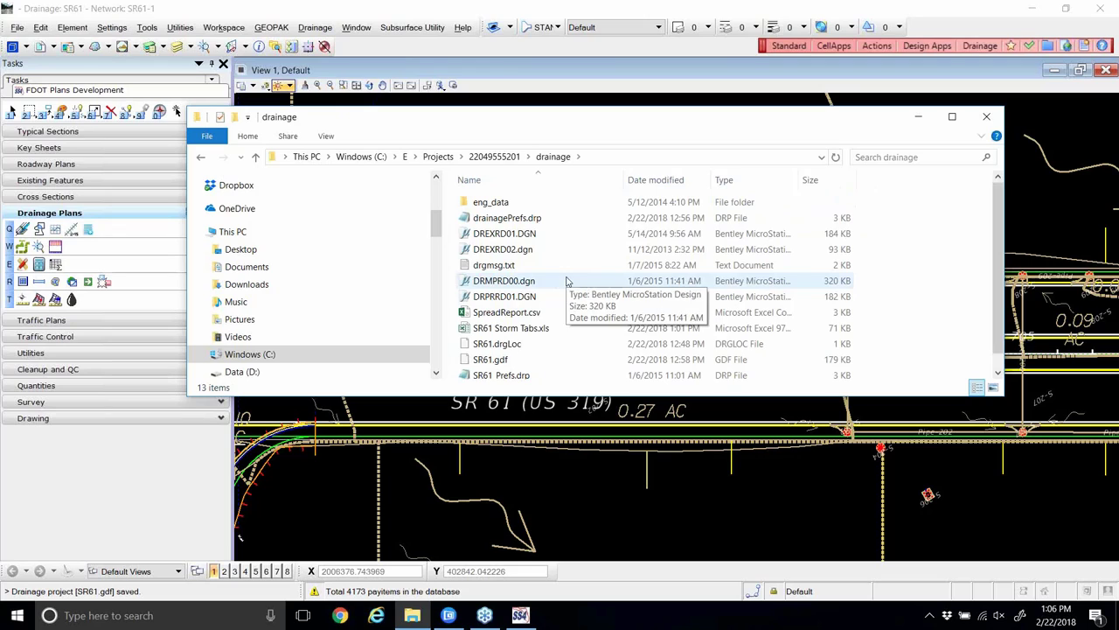
pyautogui.click(527, 330)
pyautogui.doubleClick(528, 330)
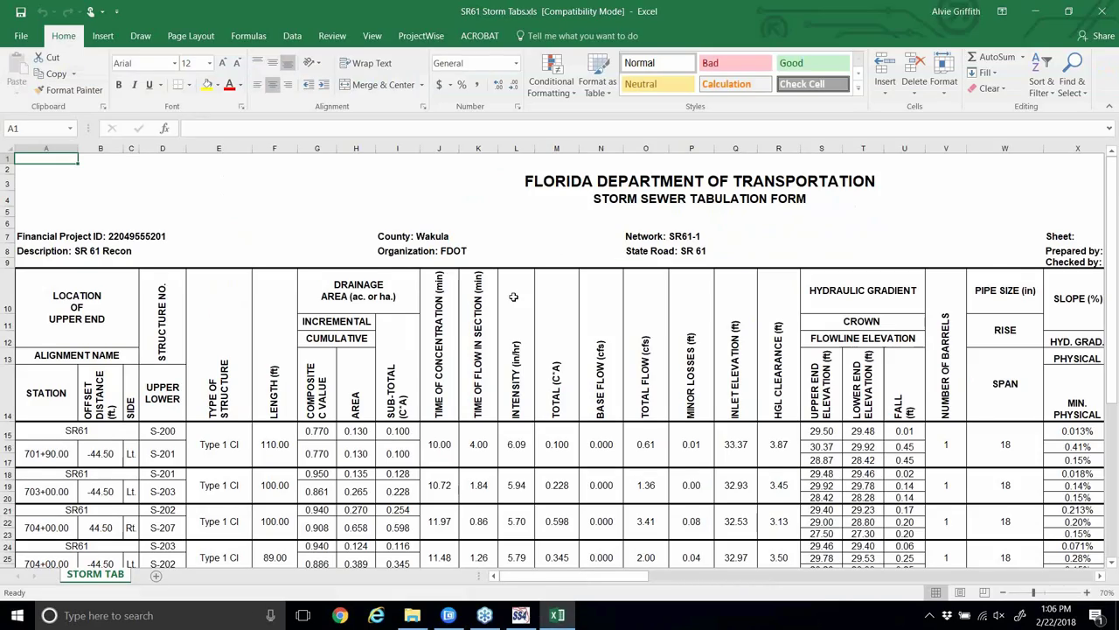
# - Review the storm sewer tabulation form from its header to the closing remarks, then close the workbook and put the folder window away
pyautogui.scroll(-2, 520, 299)
pyautogui.scroll(-7, 516, 299)
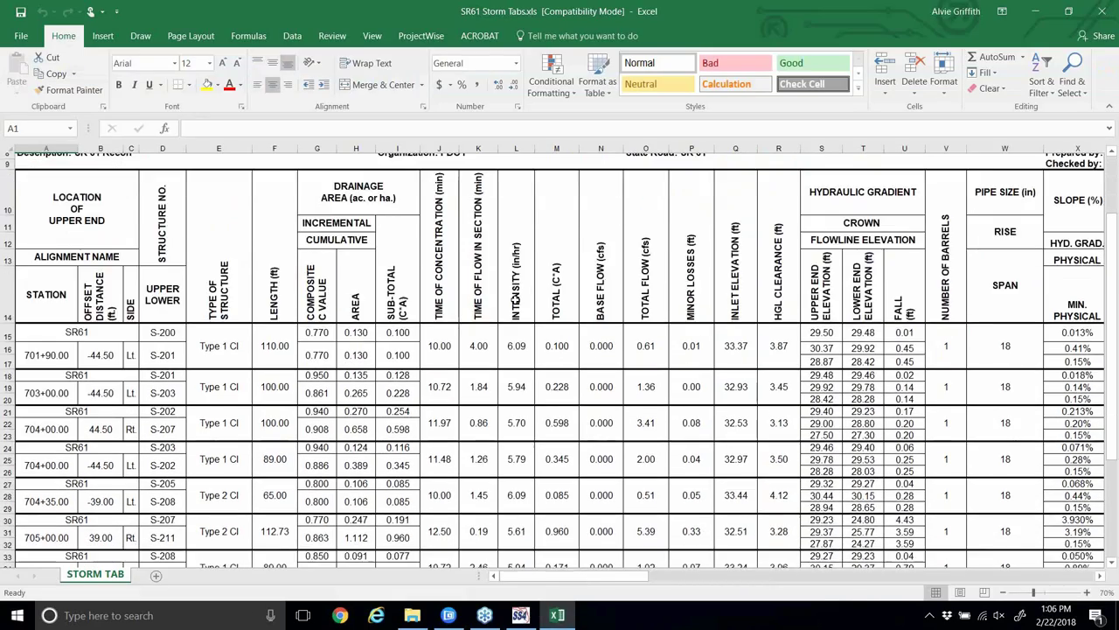
pyautogui.scroll(7, 516, 302)
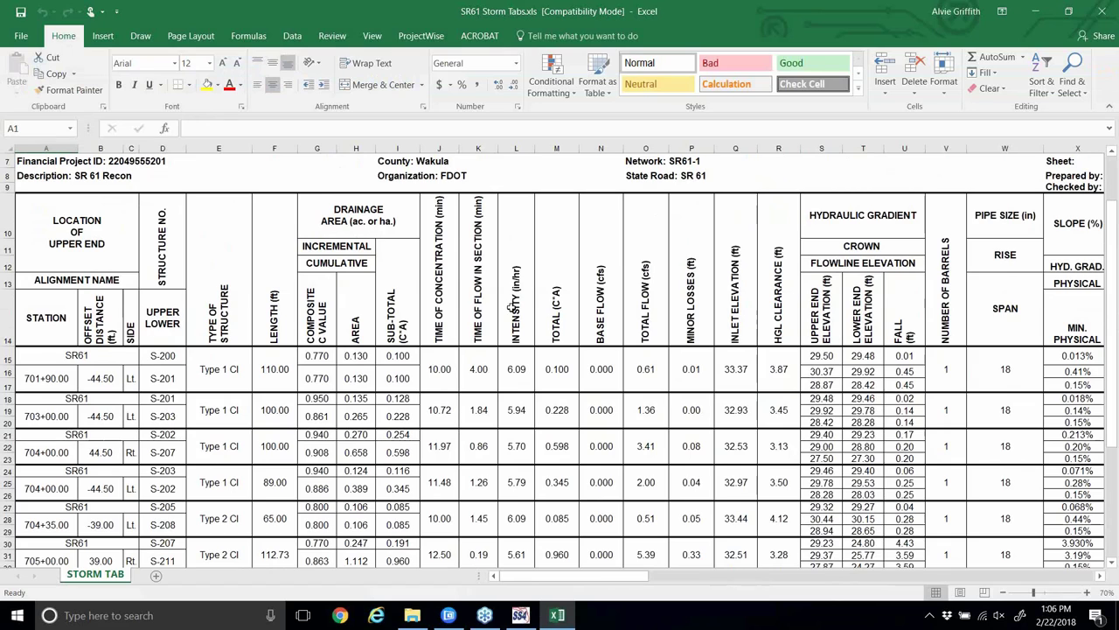
pyautogui.scroll(-1, 511, 306)
pyautogui.scroll(-1, 511, 312)
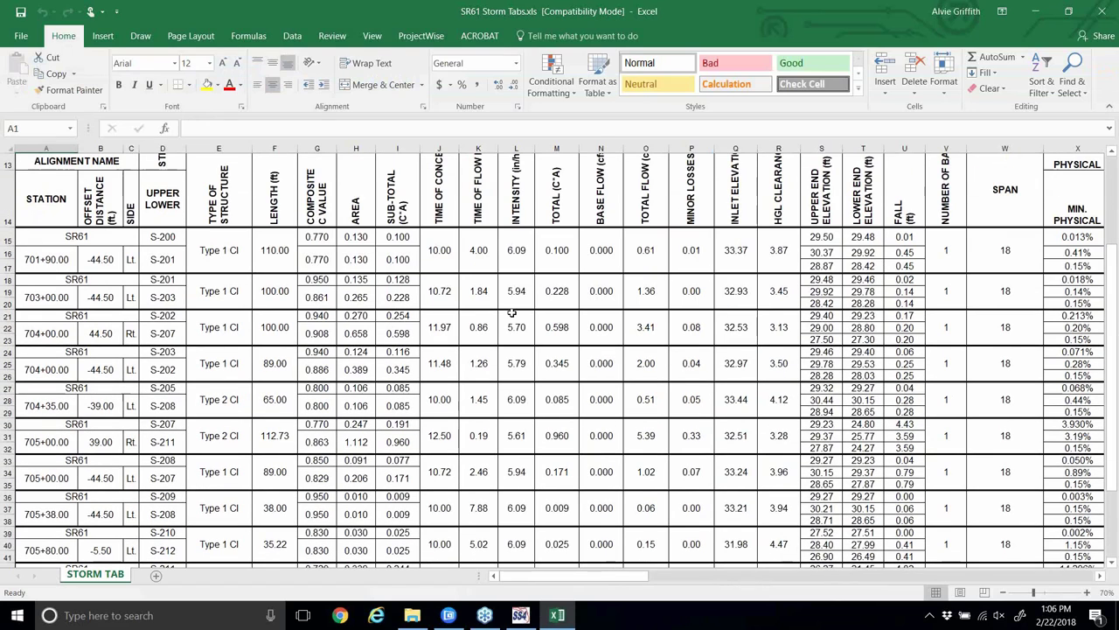
pyautogui.scroll(2, 514, 313)
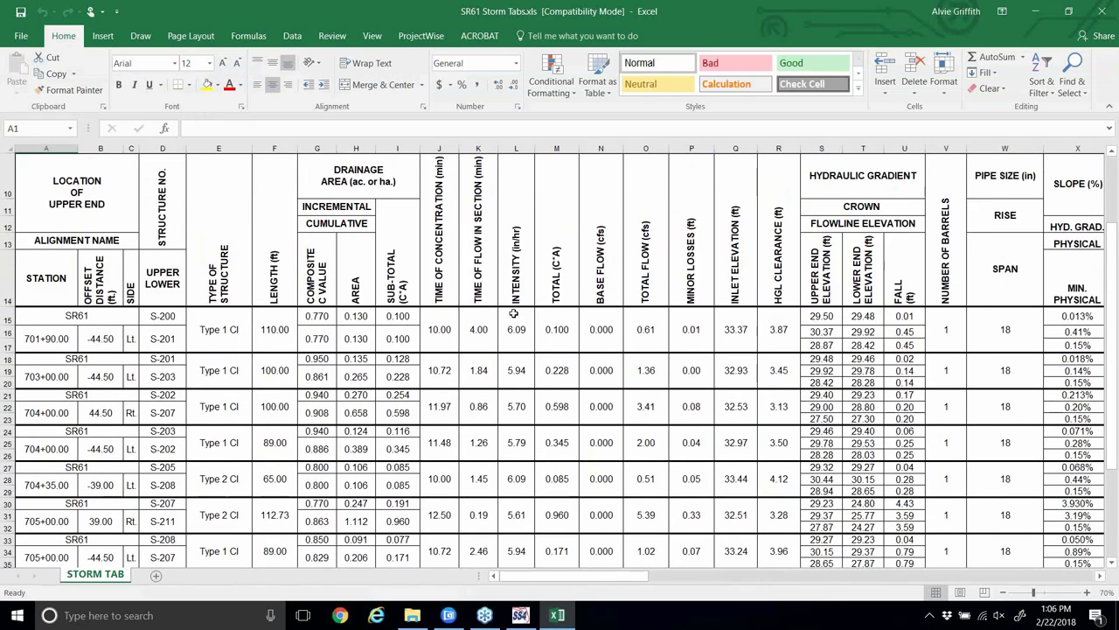
pyautogui.scroll(1, 514, 313)
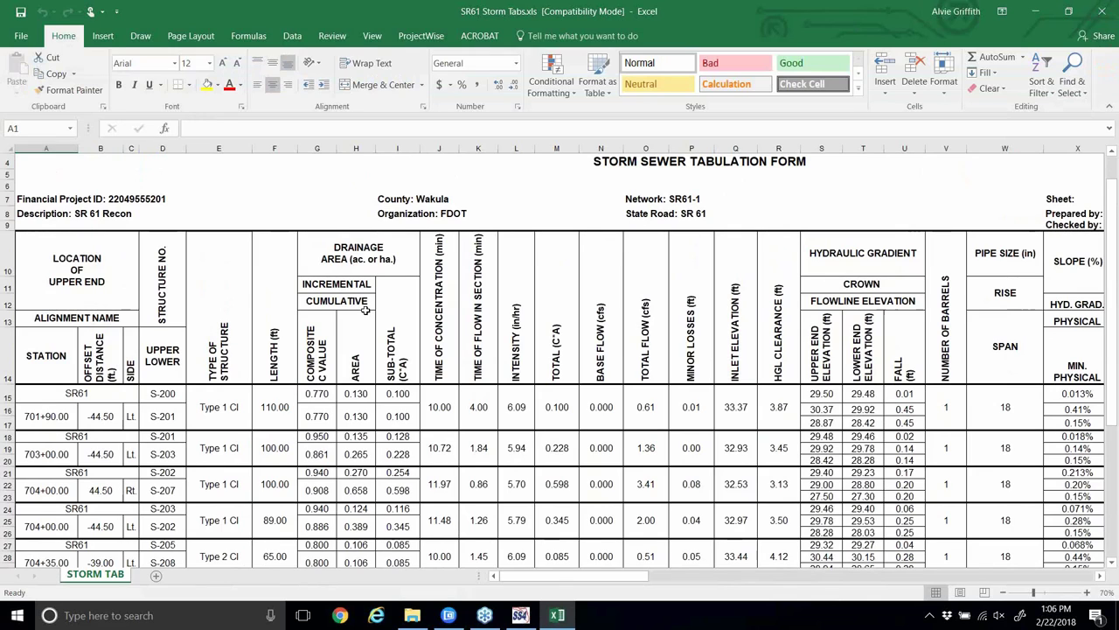
pyautogui.scroll(-6, 367, 311)
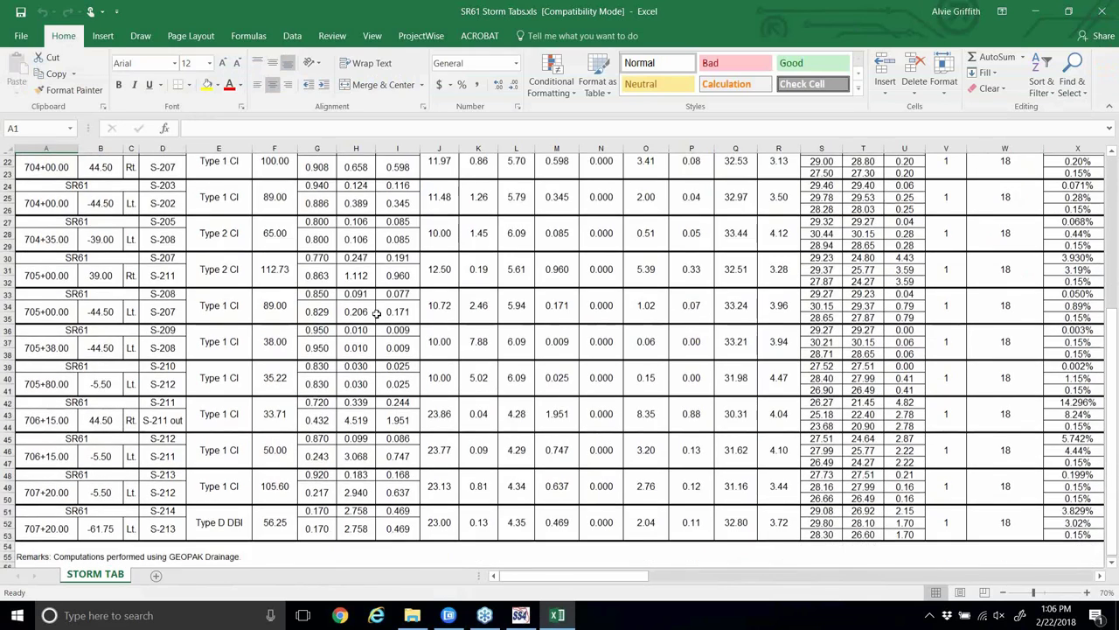
pyautogui.scroll(-1, 376, 313)
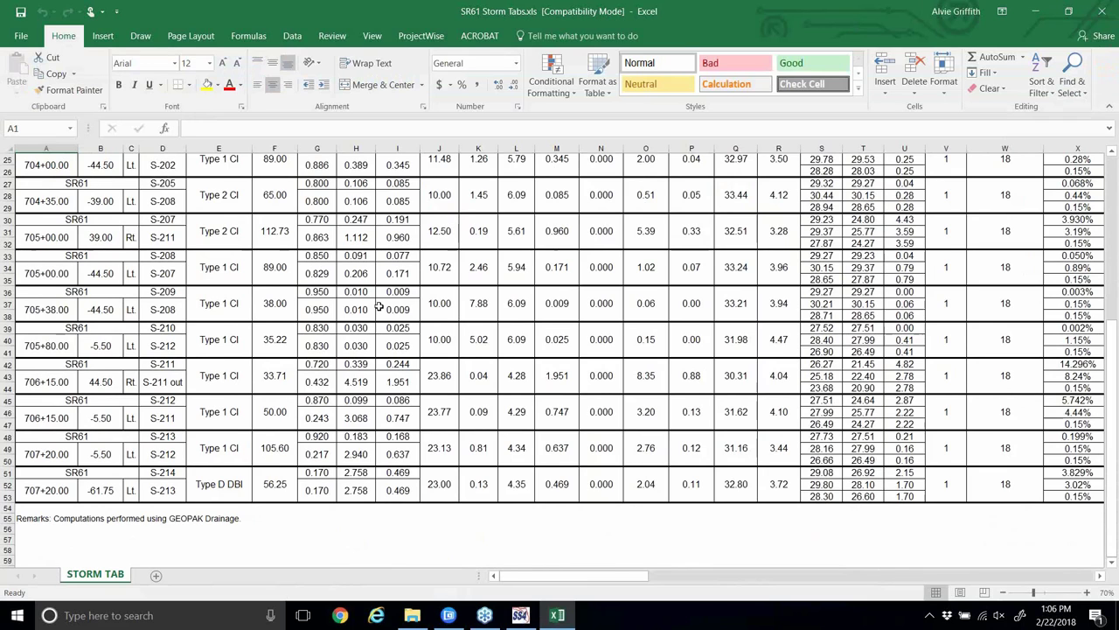
pyautogui.scroll(8, 379, 306)
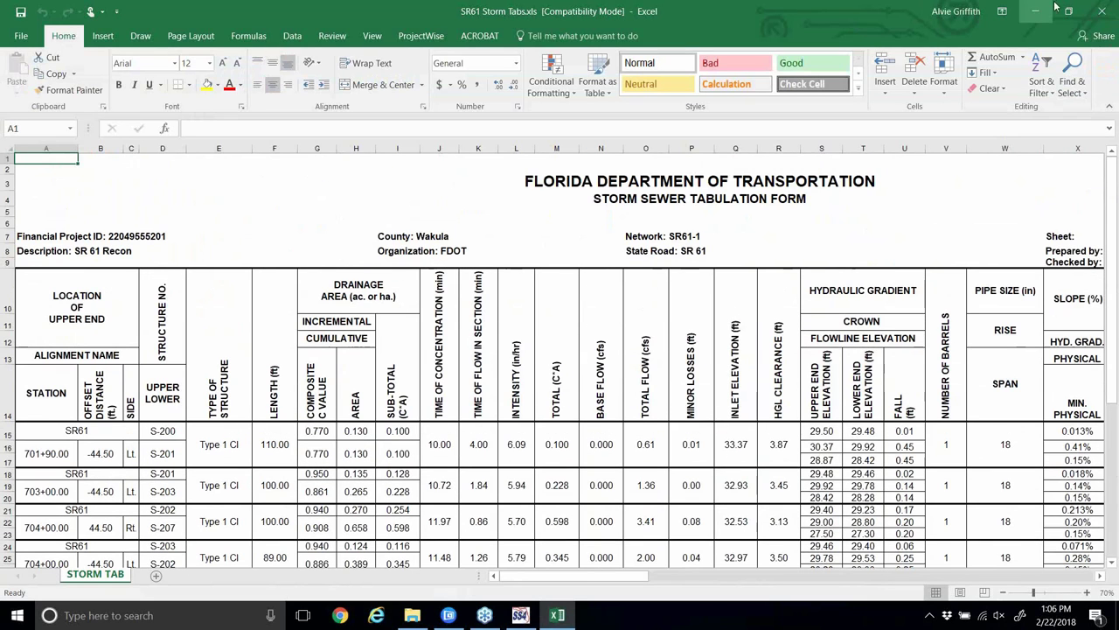
pyautogui.click(1102, 7)
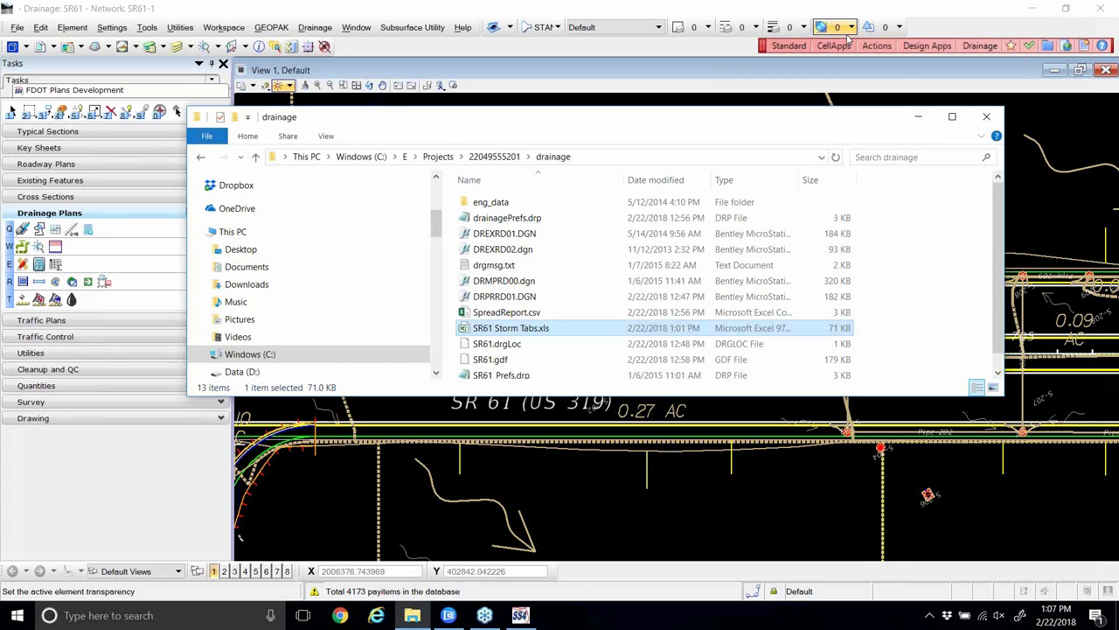
pyautogui.click(917, 116)
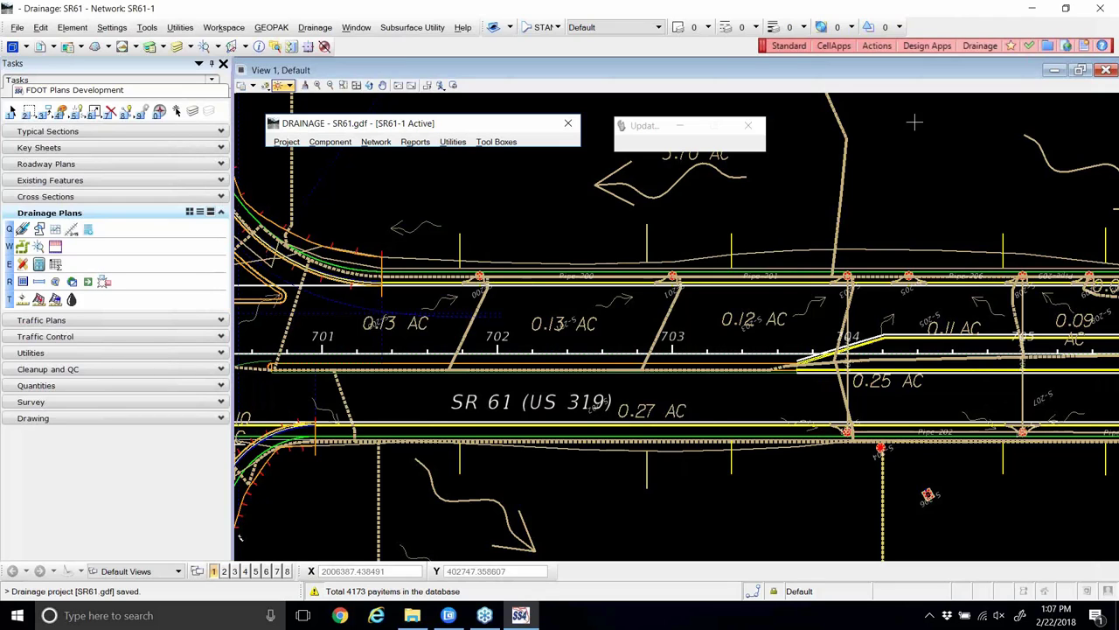
# - Open the Summary of Drainage Structures tool and select SR61.gdf from the project's drainage folder as the drainage database
pyautogui.click(877, 47)
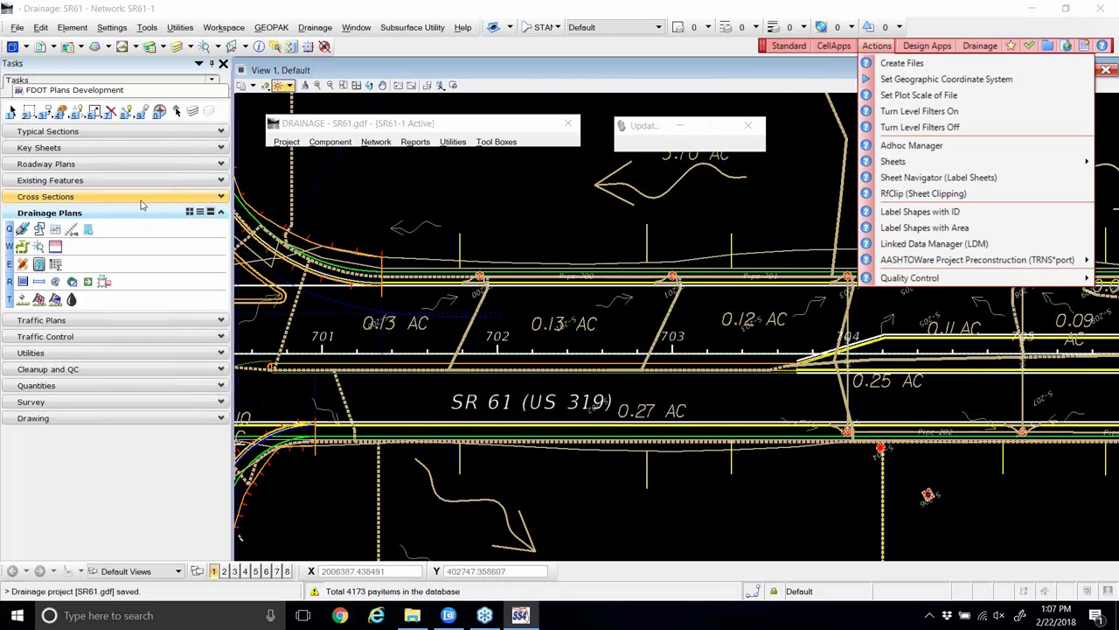
pyautogui.click(251, 7)
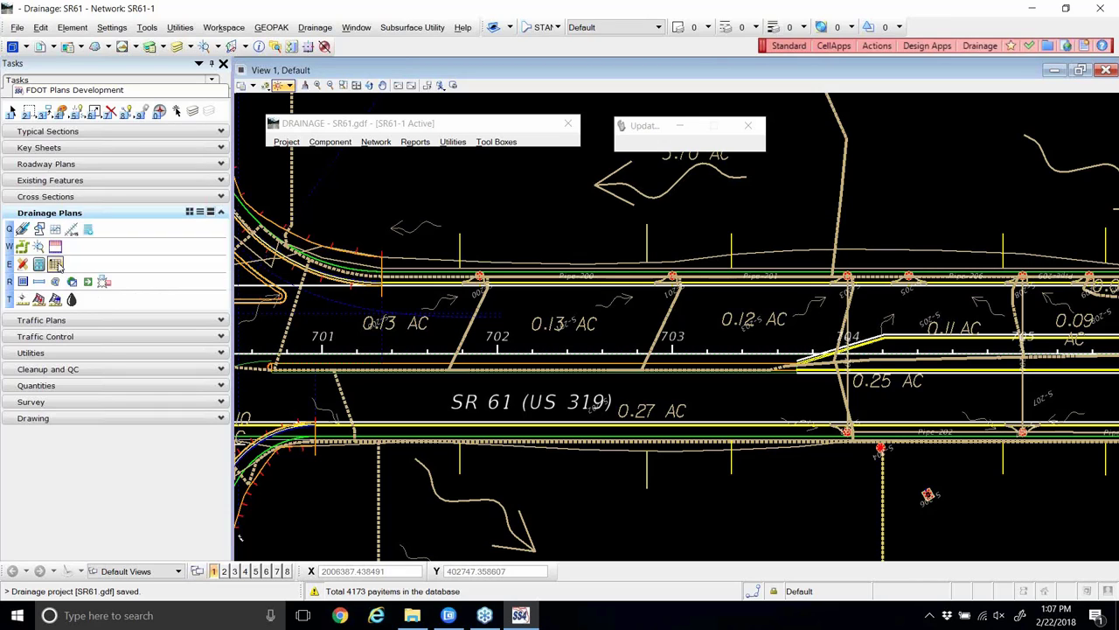
pyautogui.click(56, 265)
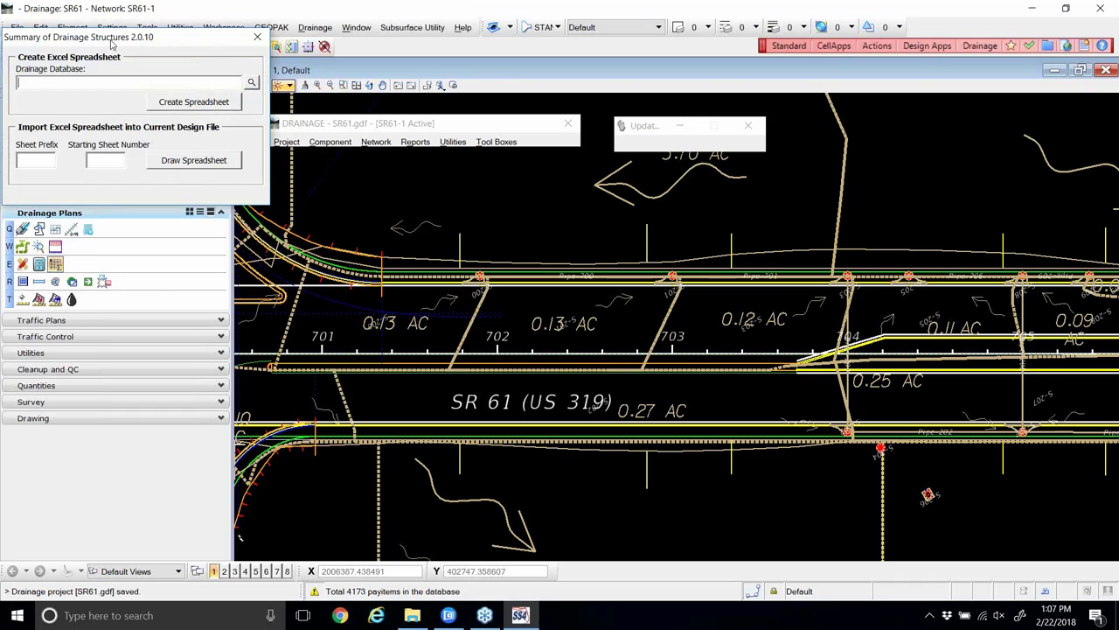
pyautogui.moveTo(112, 43); pyautogui.dragTo(535, 127)
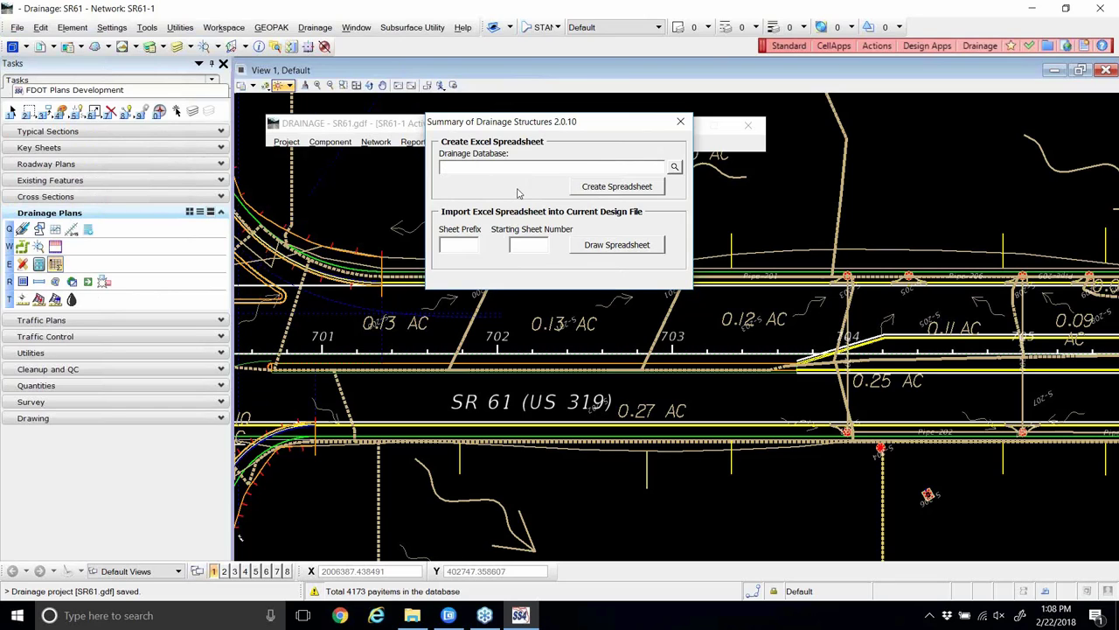
pyautogui.click(887, 47)
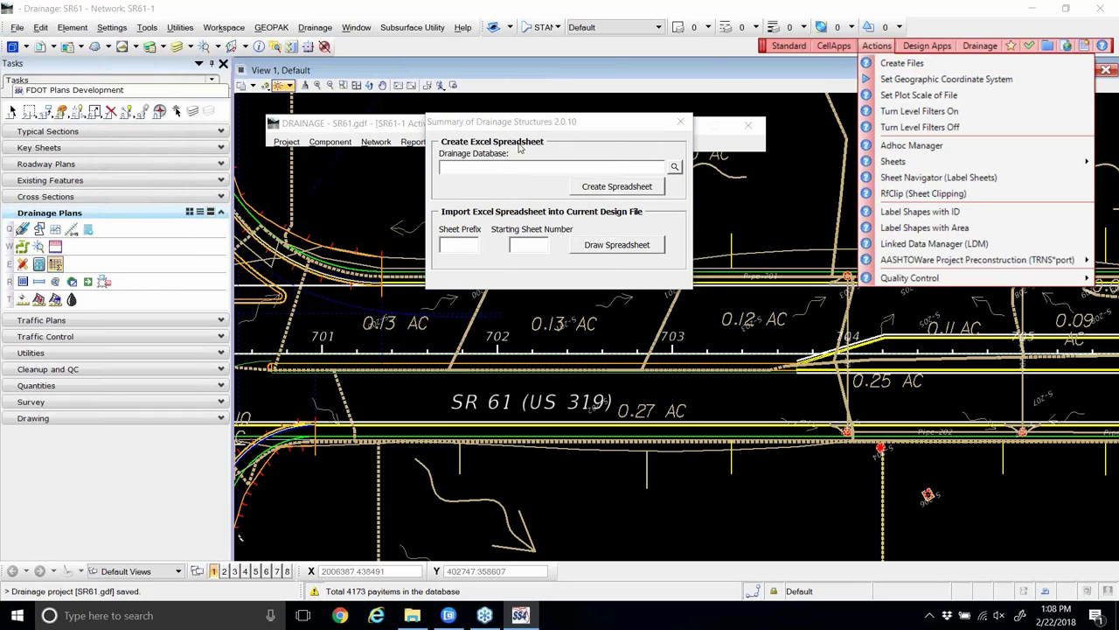
pyautogui.click(574, 125)
pyautogui.click(675, 166)
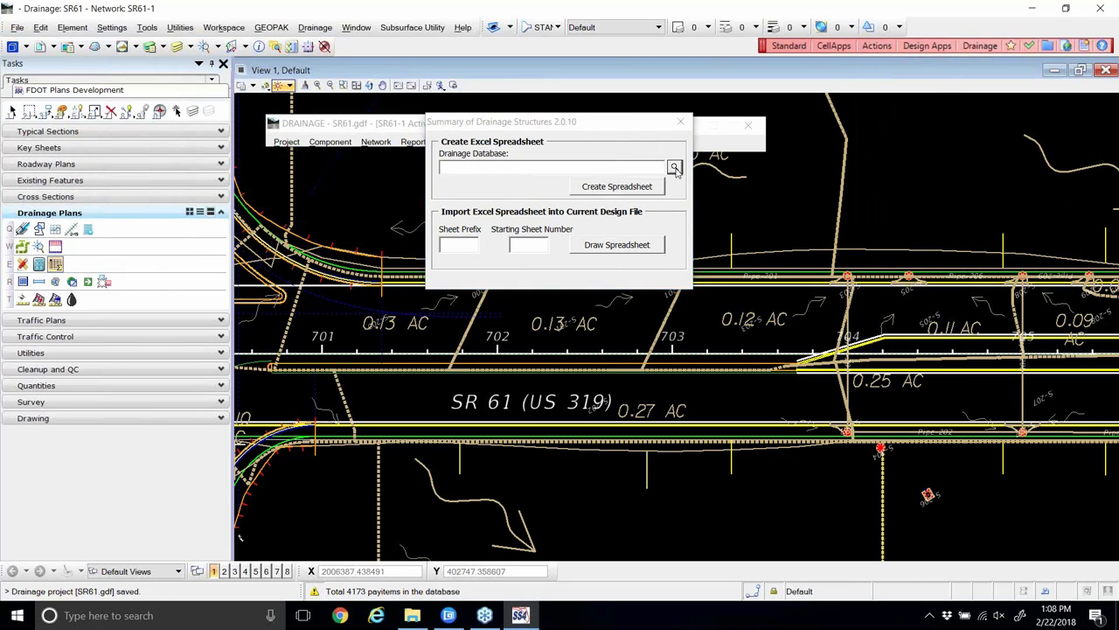
pyautogui.doubleClick(504, 180)
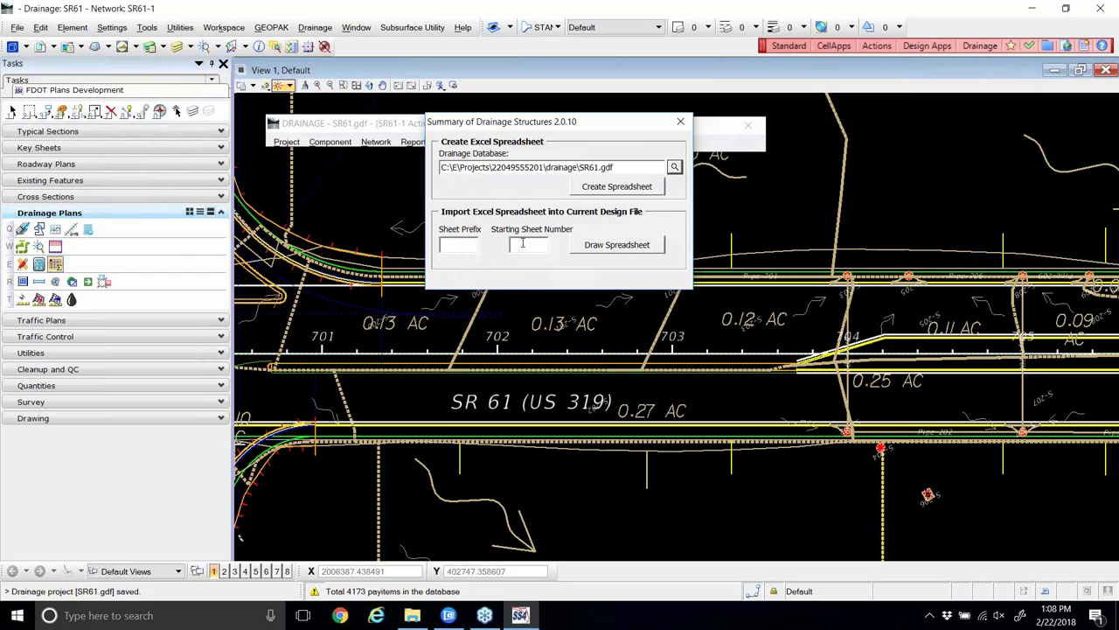
# - Create the drainage structures spreadsheet and save it as Summary of Drain Structures.xls in the project's drainage folder
pyautogui.click(618, 187)
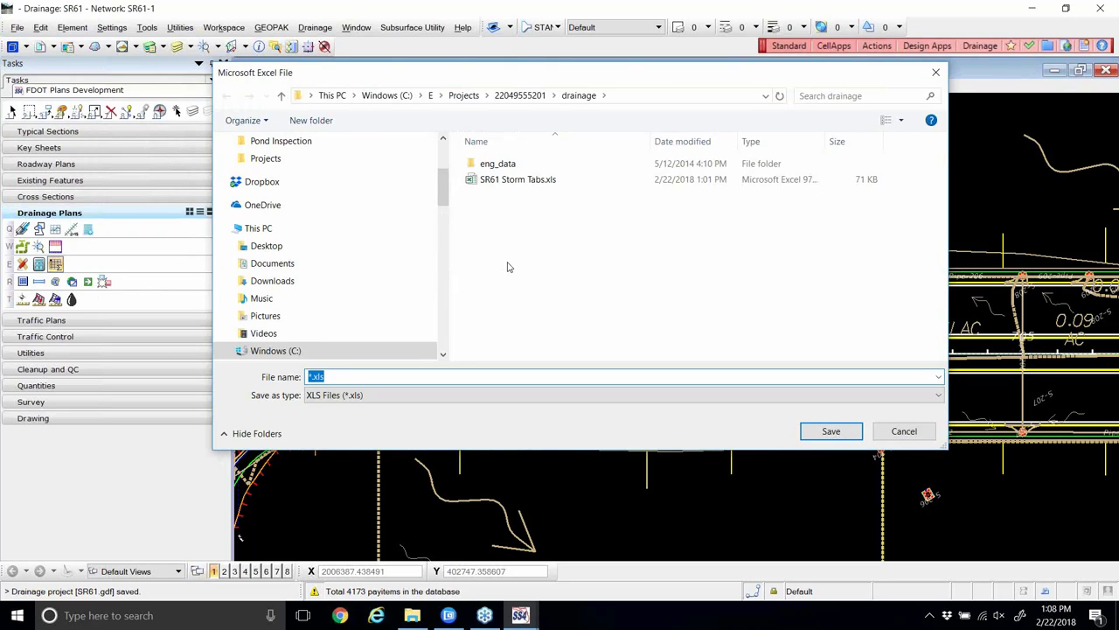
pyautogui.press('End')
pyautogui.press('BackSpace')
pyautogui.press('BackSpace')
pyautogui.write('Summ D')
pyautogui.press('BackSpace')
pyautogui.press('BackSpace')
pyautogui.write('ary of Drain Structures')
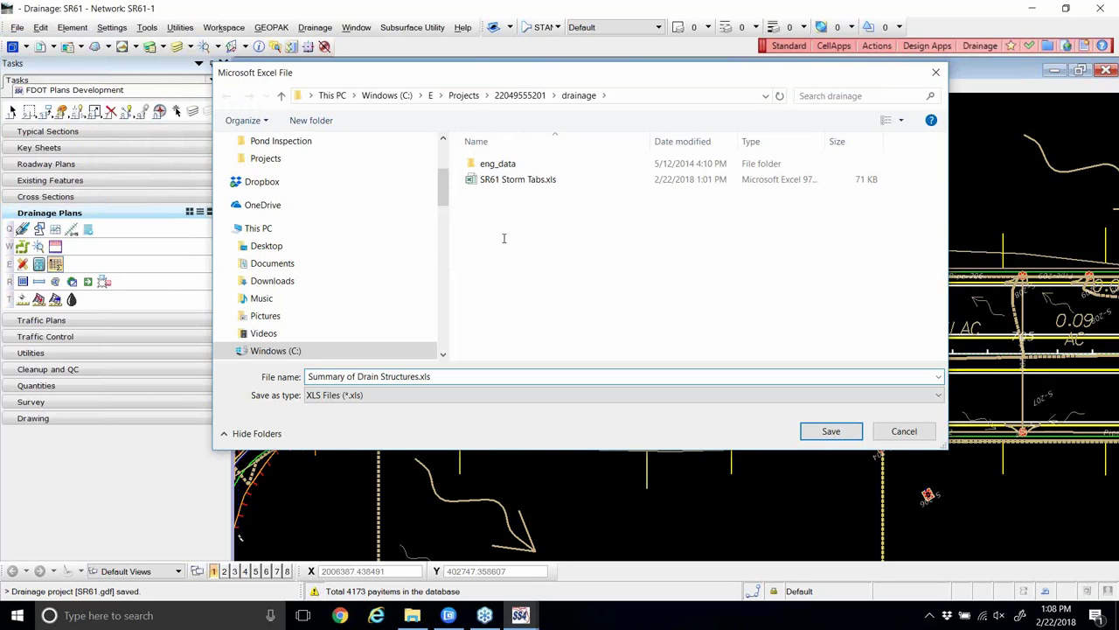
pyautogui.click(829, 431)
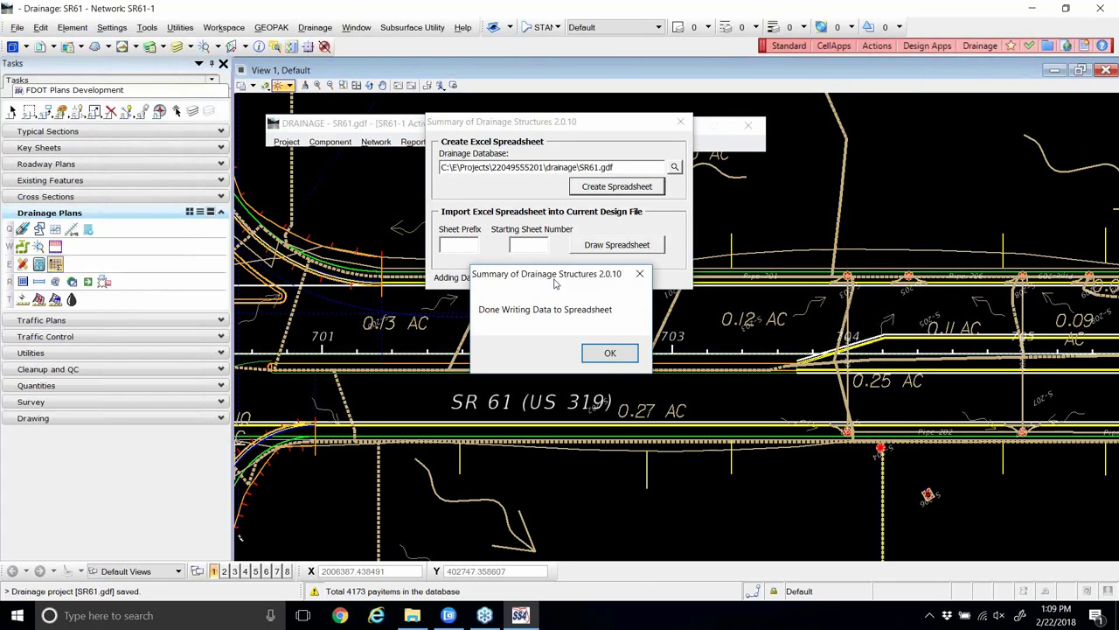
pyautogui.click(610, 352)
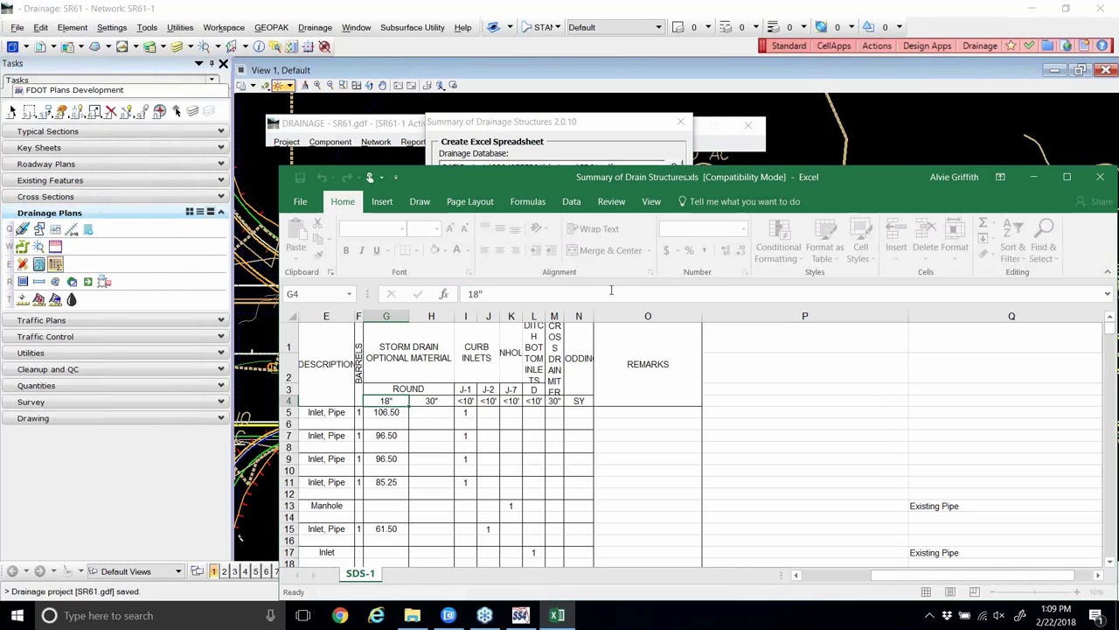
# - Reposition the Excel window and widen the manholes, ditch bottom inlets and cross drain mitered end section columns to fit their headings
pyautogui.moveTo(668, 165); pyautogui.dragTo(590, 66)
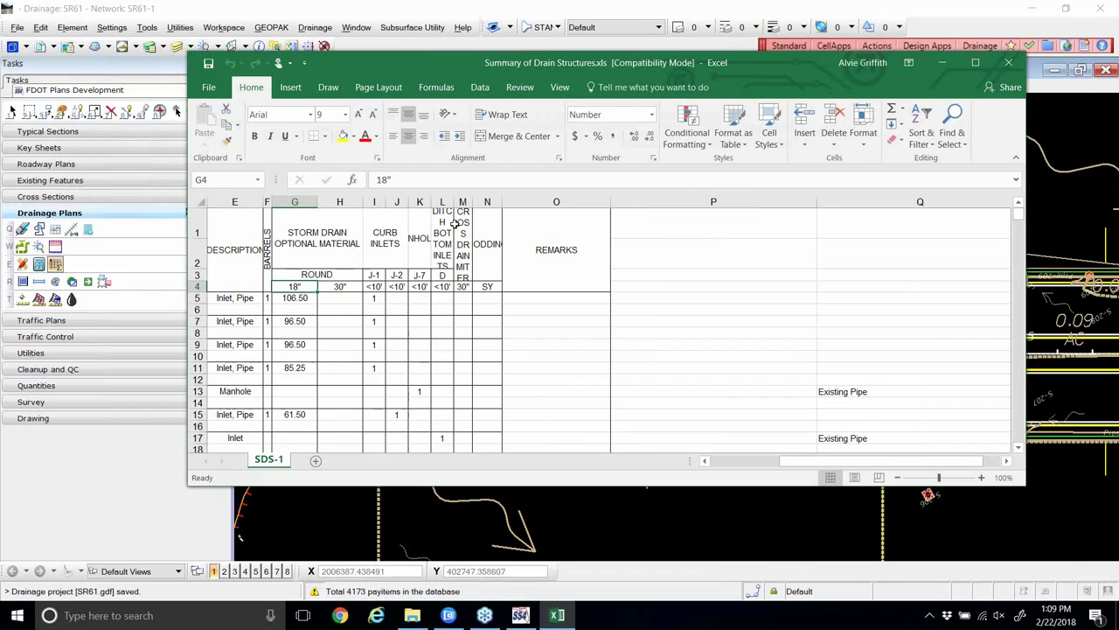
pyautogui.moveTo(473, 202); pyautogui.dragTo(542, 202)
pyautogui.moveTo(454, 202); pyautogui.dragTo(503, 204)
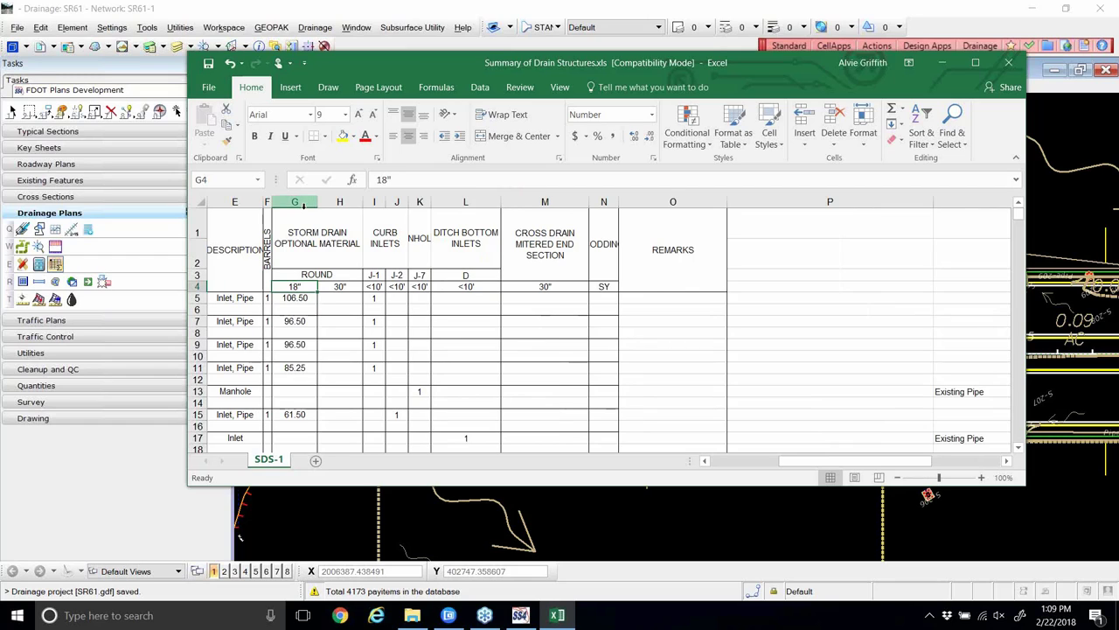
pyautogui.moveTo(431, 202); pyautogui.dragTo(482, 202)
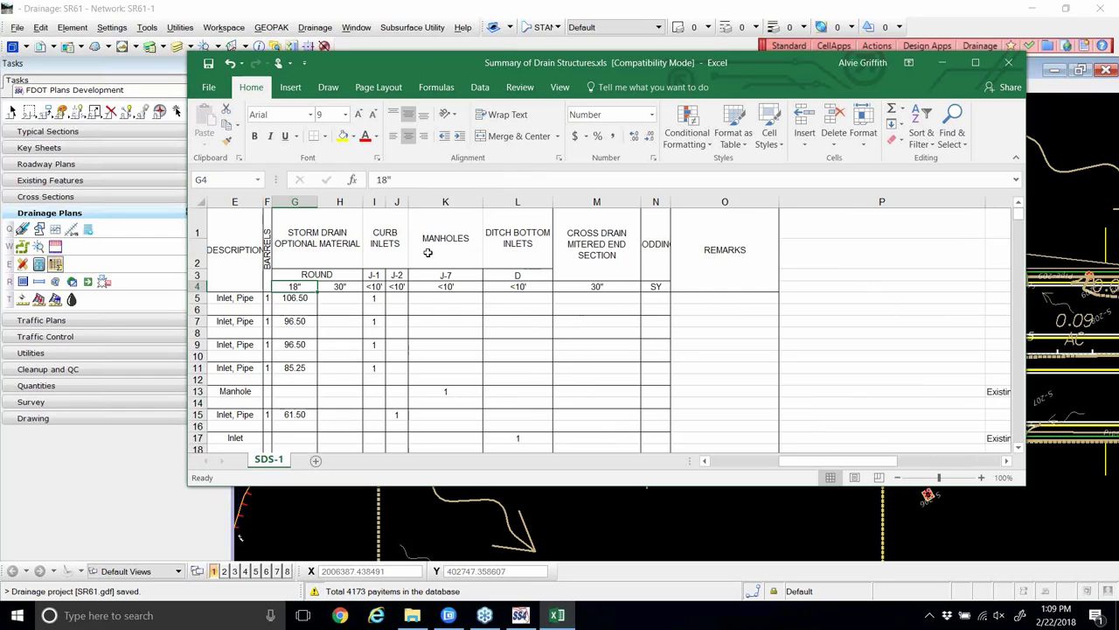
# - Return to GEOPAK and draw Summary of Drain Structures.xls into the current design file
pyautogui.hotkey('alt', 'Tab')
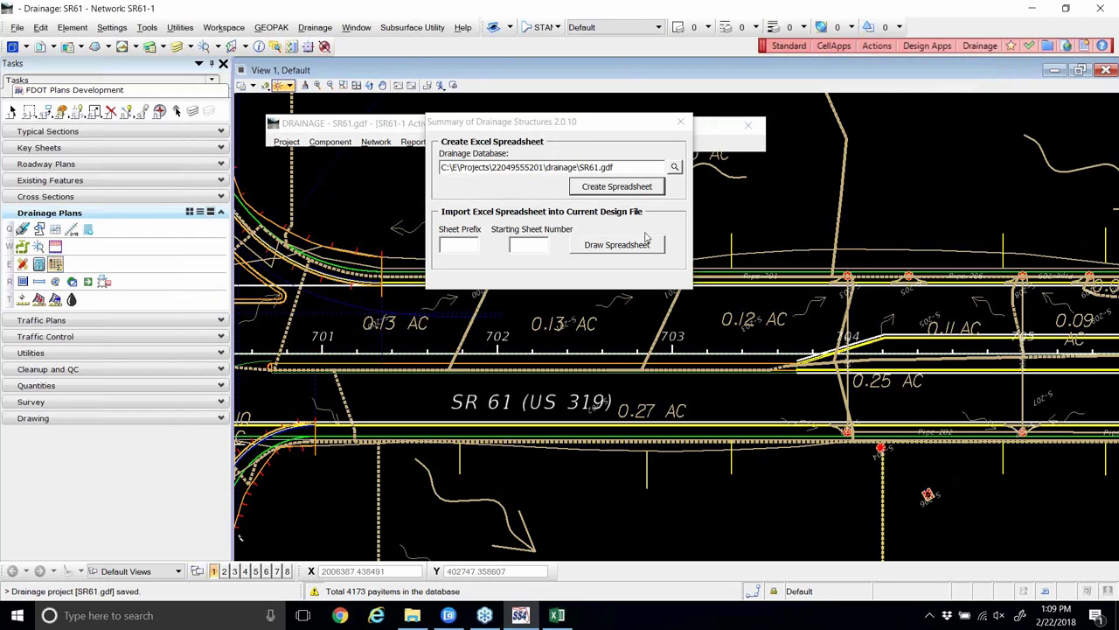
pyautogui.click(616, 246)
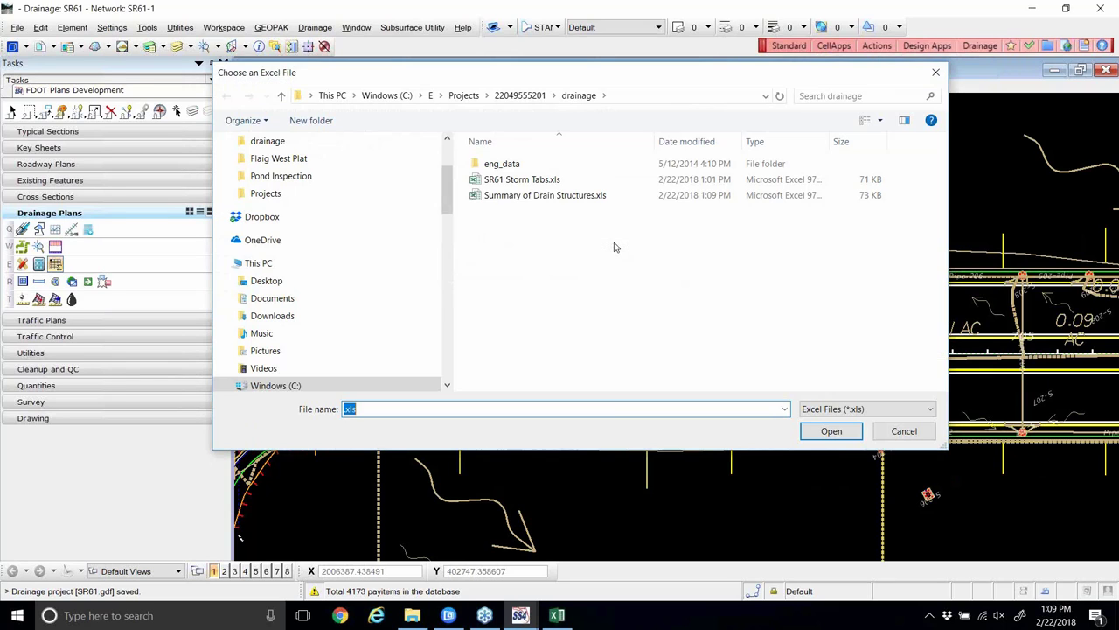
pyautogui.click(532, 202)
pyautogui.doubleClick(532, 202)
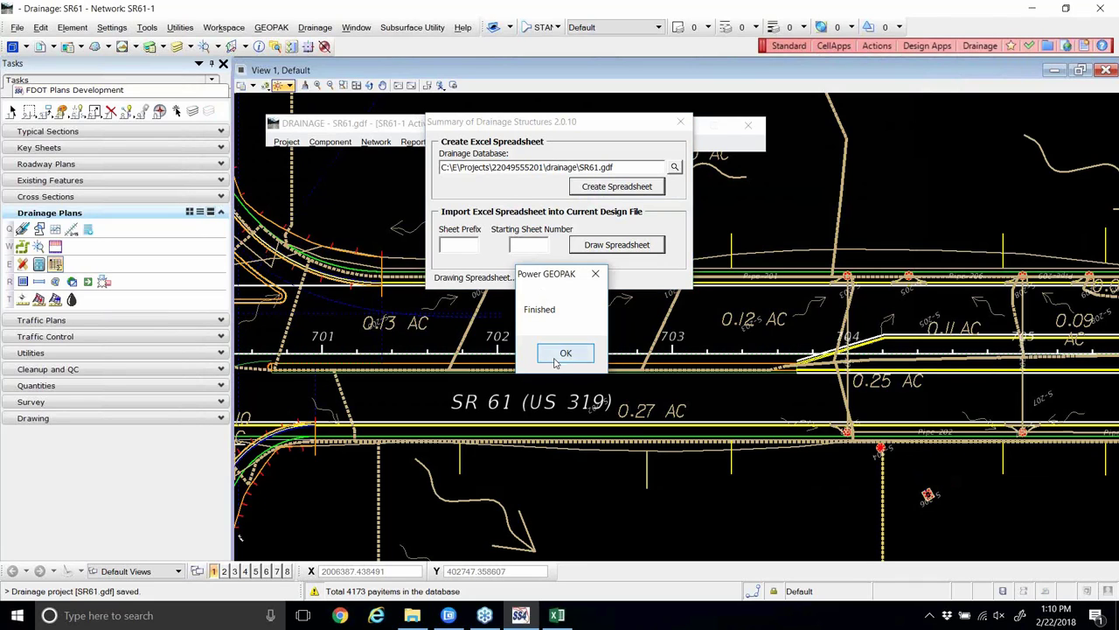
pyautogui.click(555, 358)
# - Fit the view to all files, set its rotation to Unrotated and move the summary dialog clear of the drawn sheet
pyautogui.moveTo(536, 121); pyautogui.dragTo(636, 326)
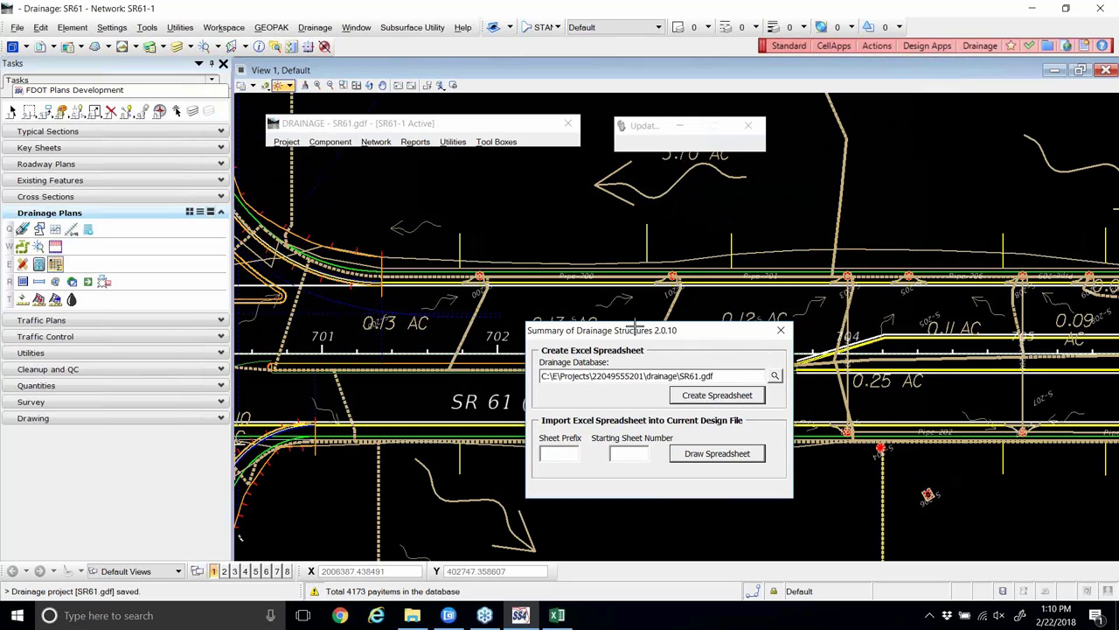
pyautogui.click(356, 85)
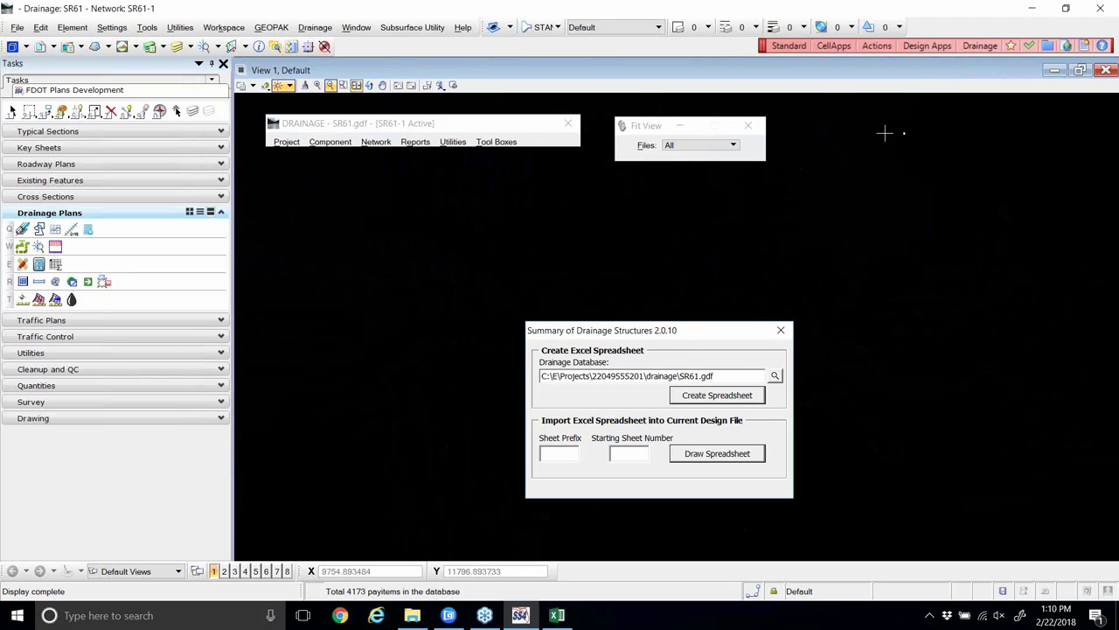
pyautogui.scroll(5, 865, 174)
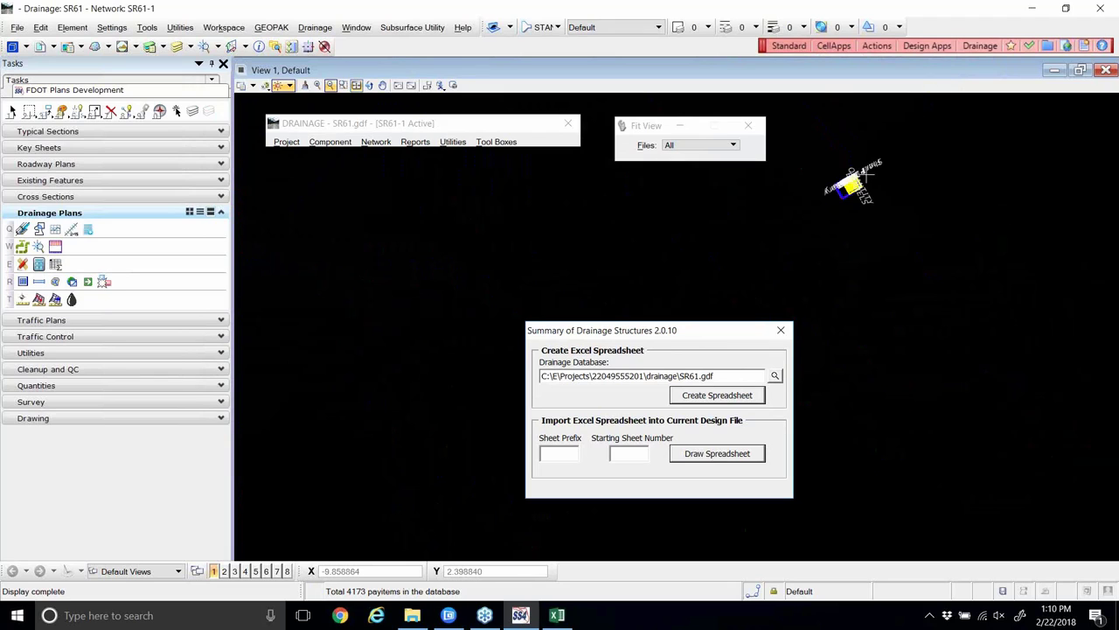
pyautogui.scroll(3, 865, 174)
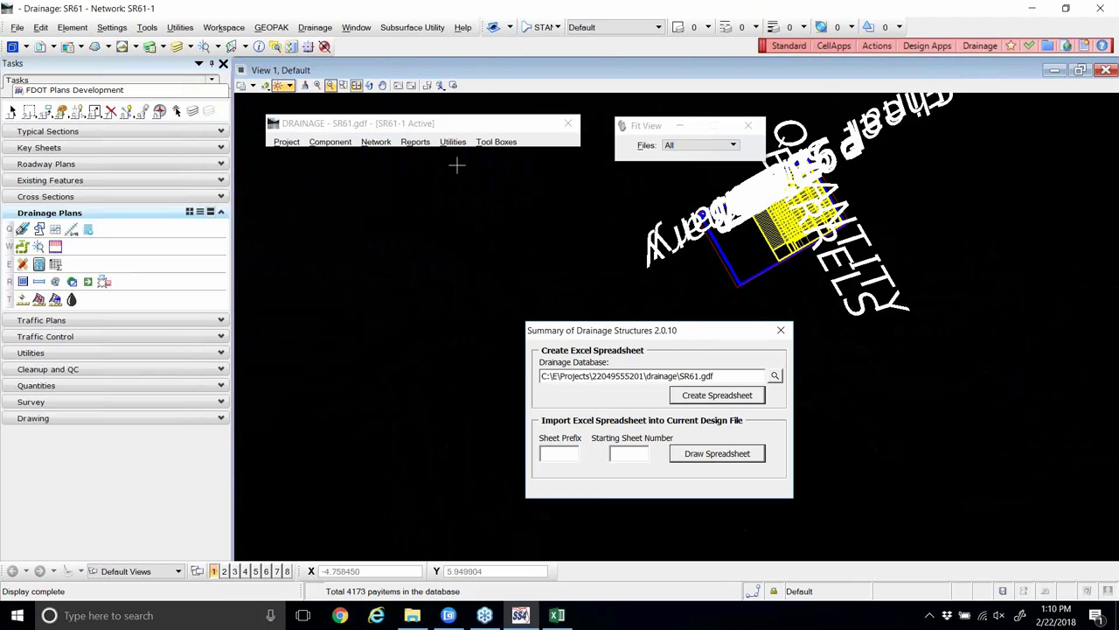
pyautogui.click(369, 85)
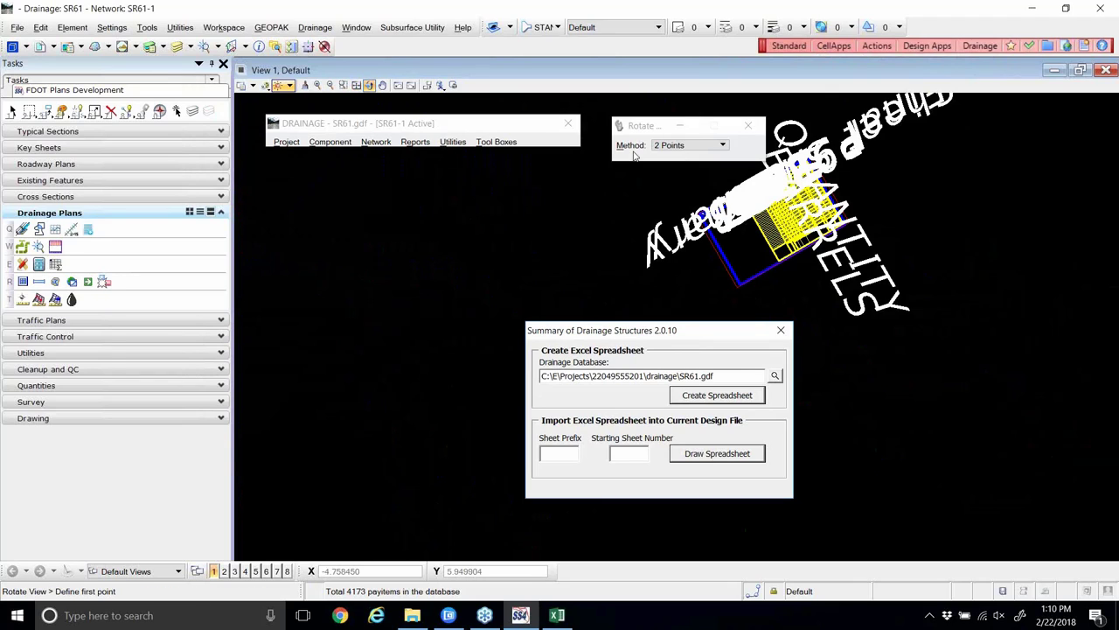
pyautogui.click(669, 145)
pyautogui.click(671, 154)
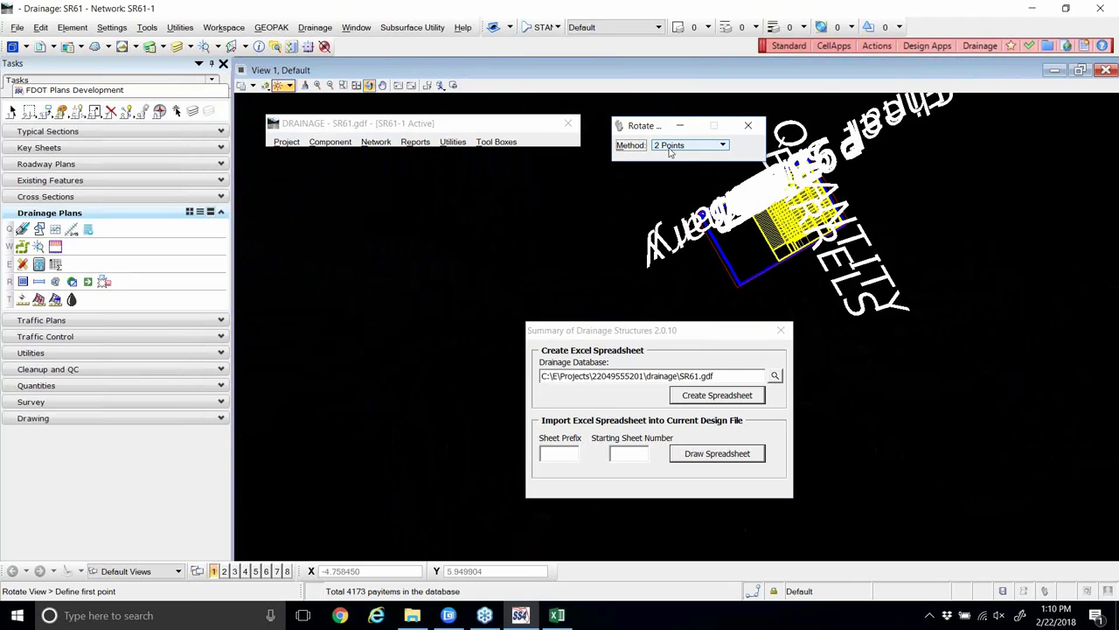
pyautogui.click(671, 147)
pyautogui.click(671, 167)
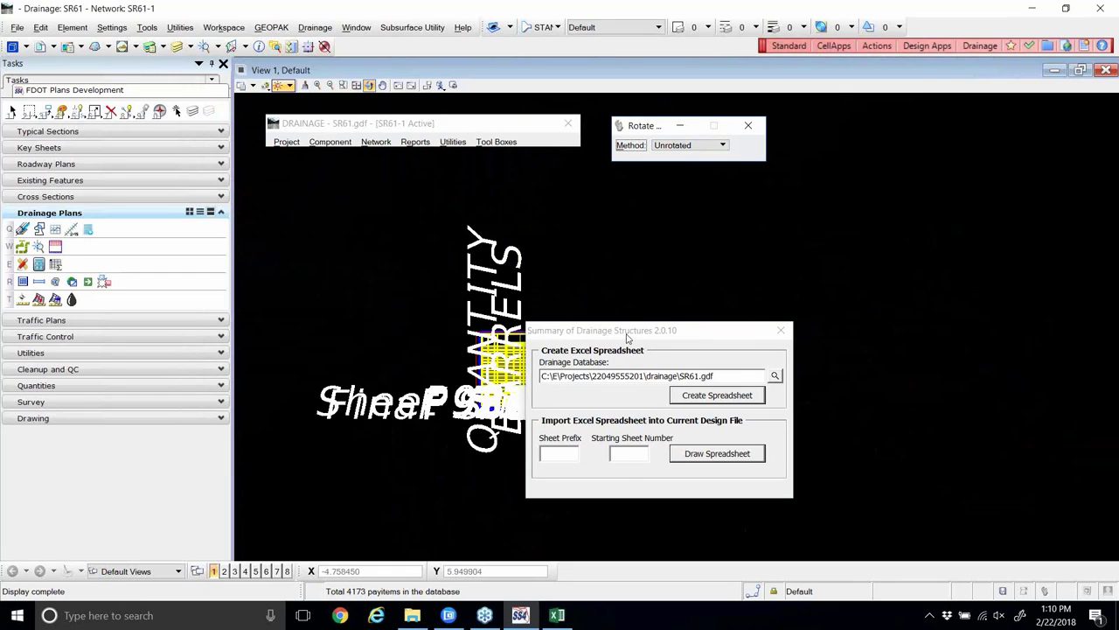
pyautogui.moveTo(627, 336); pyautogui.dragTo(765, 244)
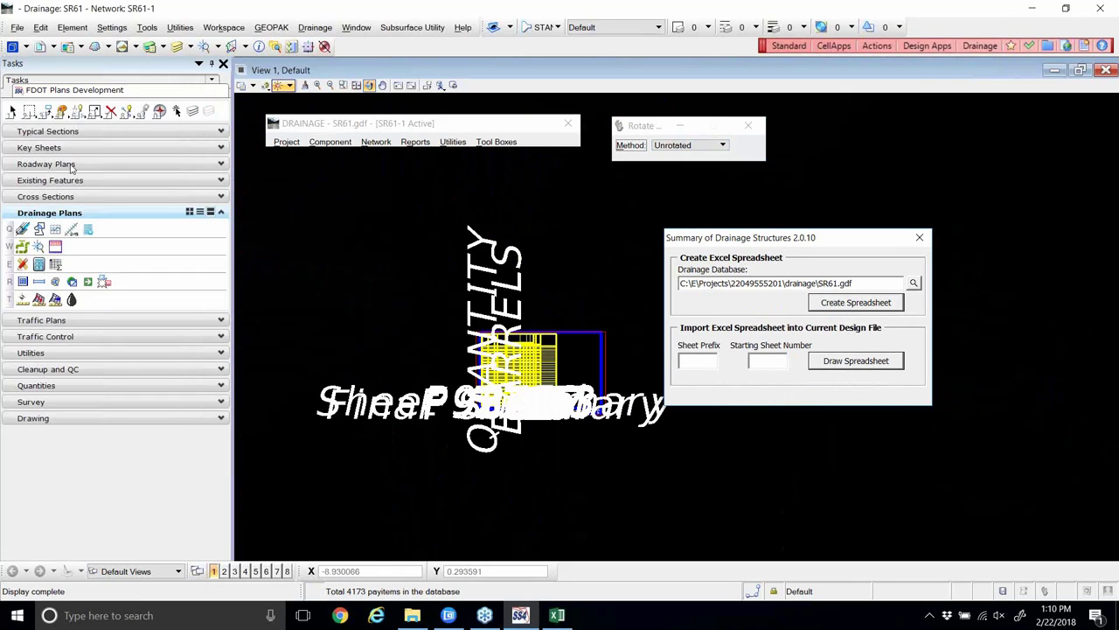
# - Examine the table grid and text labels of the drawn drainage structures summary sheet
pyautogui.press('Escape')
pyautogui.scroll(2, 382, 398)
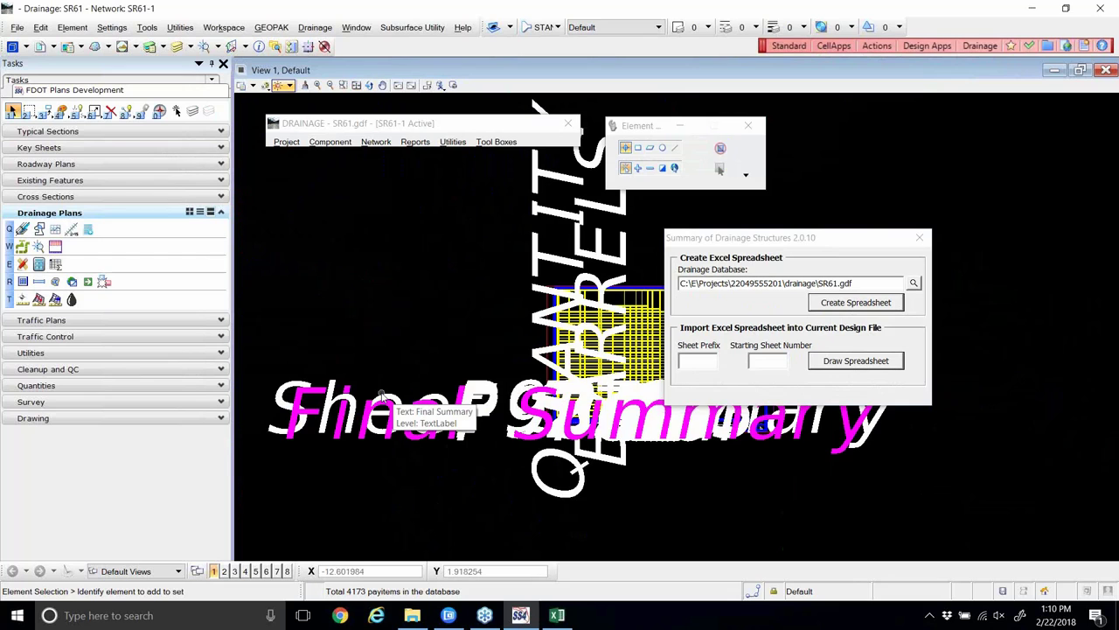
pyautogui.scroll(4, 556, 348)
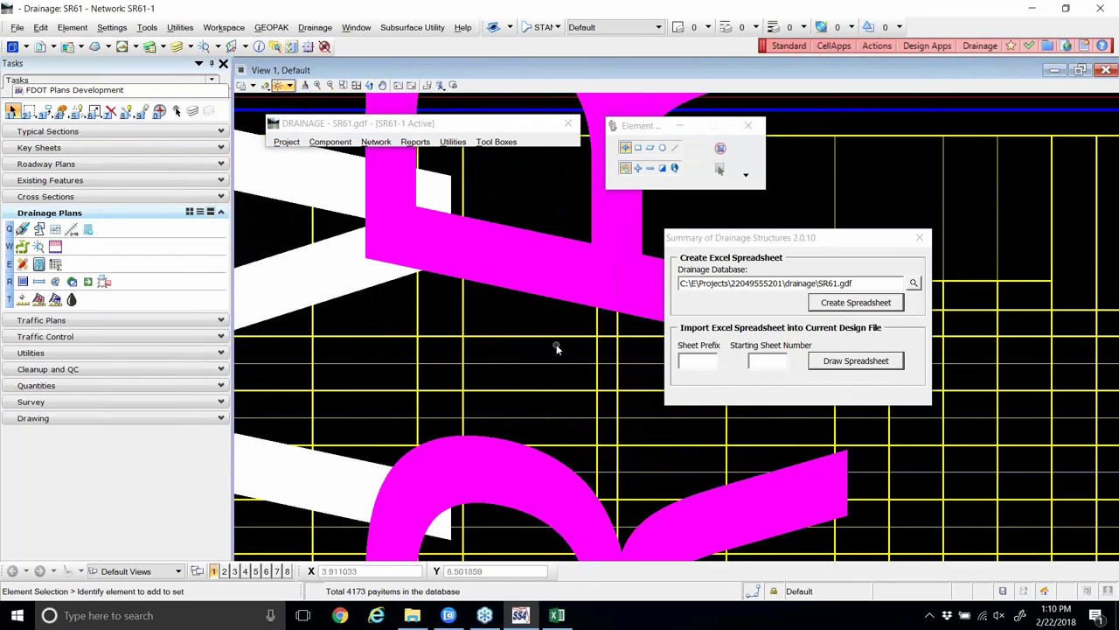
pyautogui.scroll(-8, 556, 348)
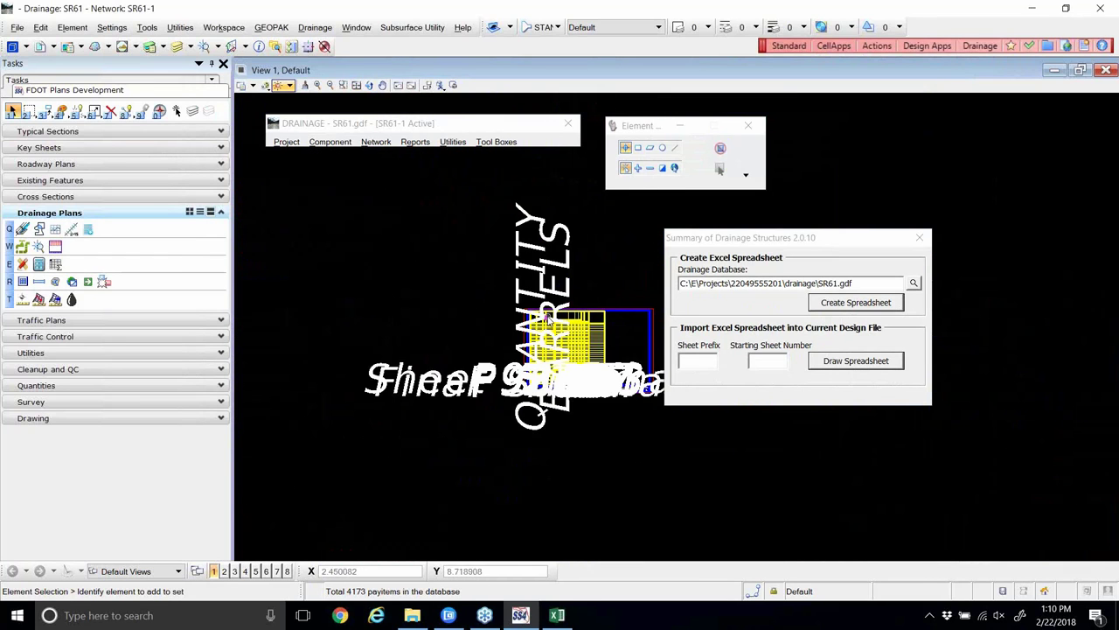
pyautogui.scroll(3, 564, 358)
pyautogui.scroll(-2, 572, 355)
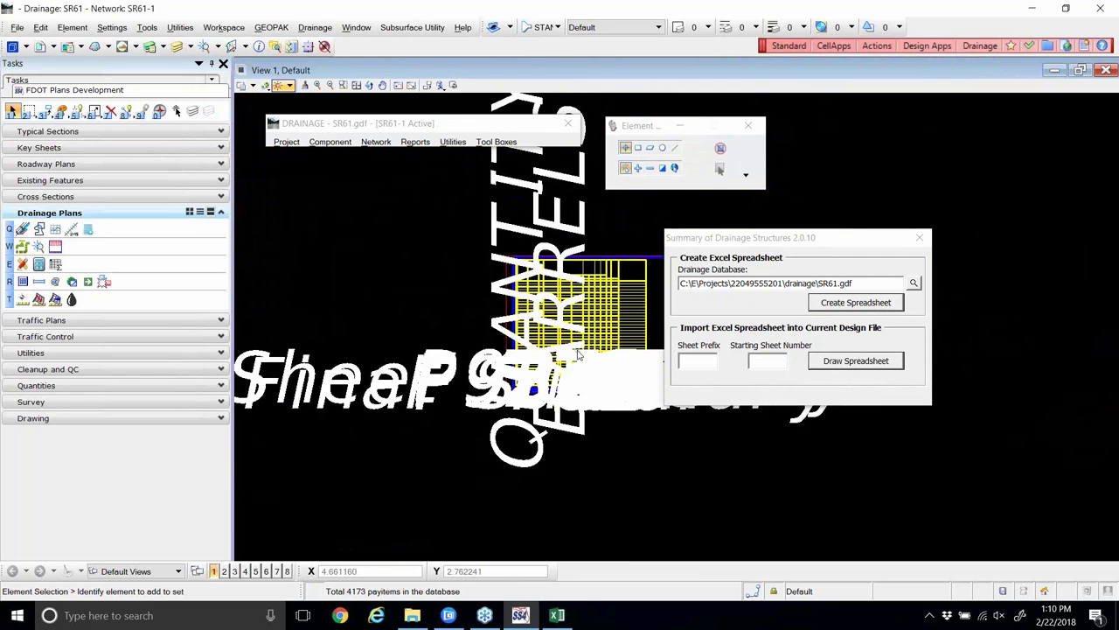
pyautogui.scroll(-2, 579, 355)
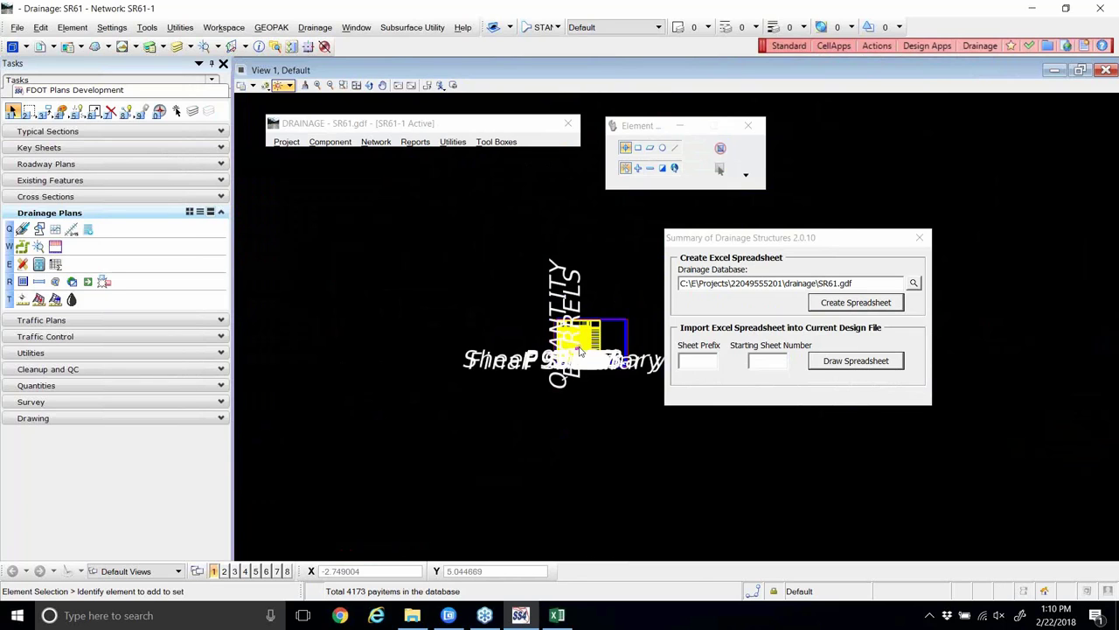
pyautogui.scroll(3, 569, 346)
pyautogui.scroll(-3, 569, 346)
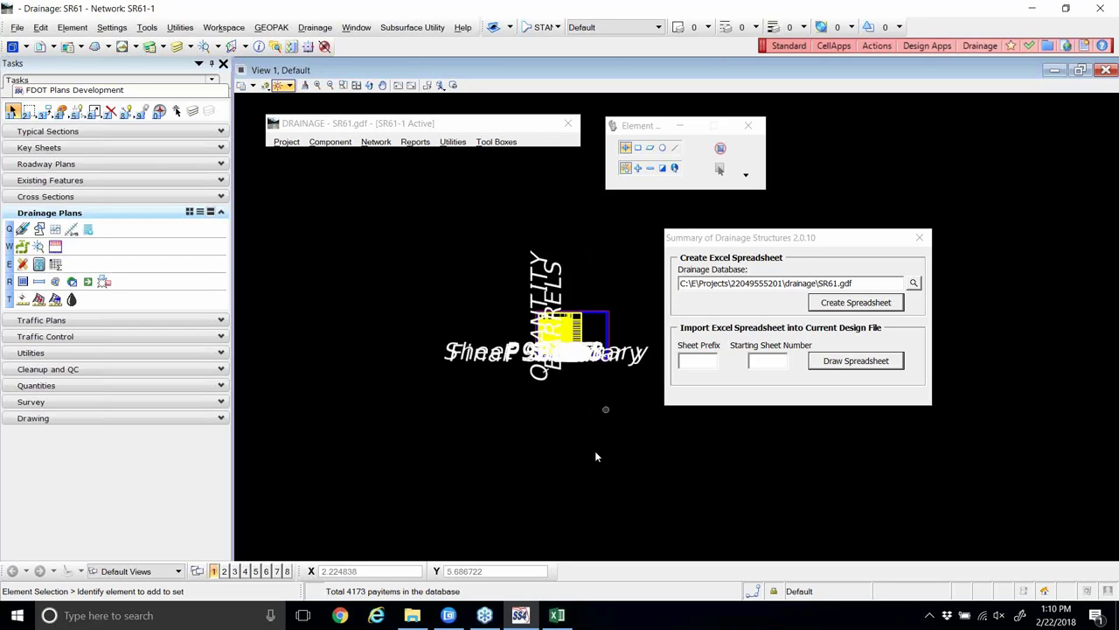
# - Switch to Excel and close Summary of Drain Structures.xls, saving the column width changes
pyautogui.click(557, 615)
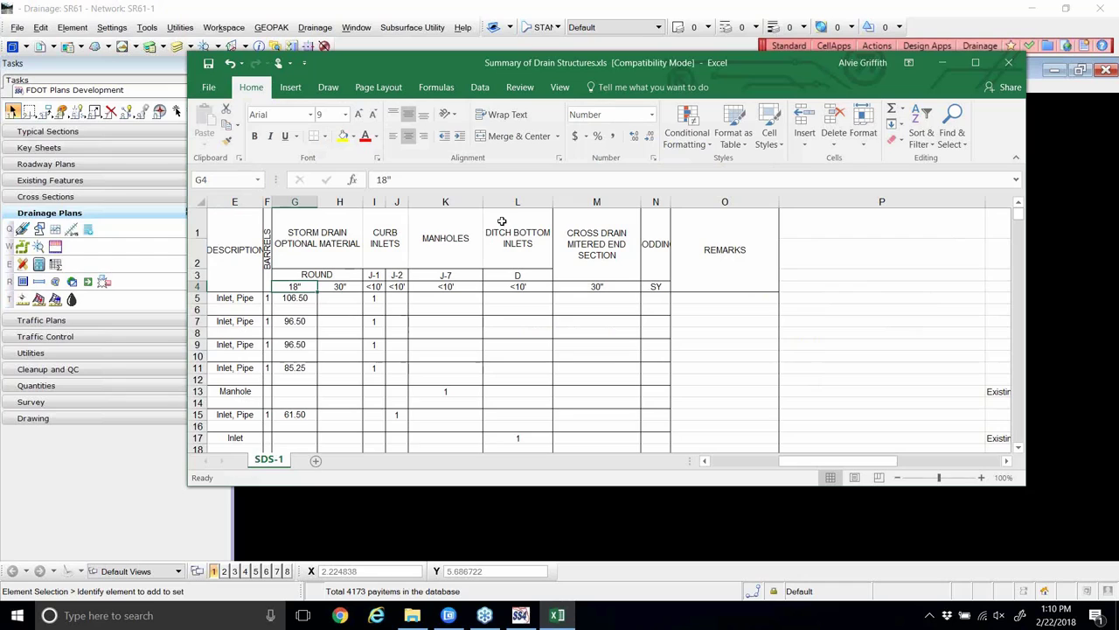
pyautogui.click(1010, 62)
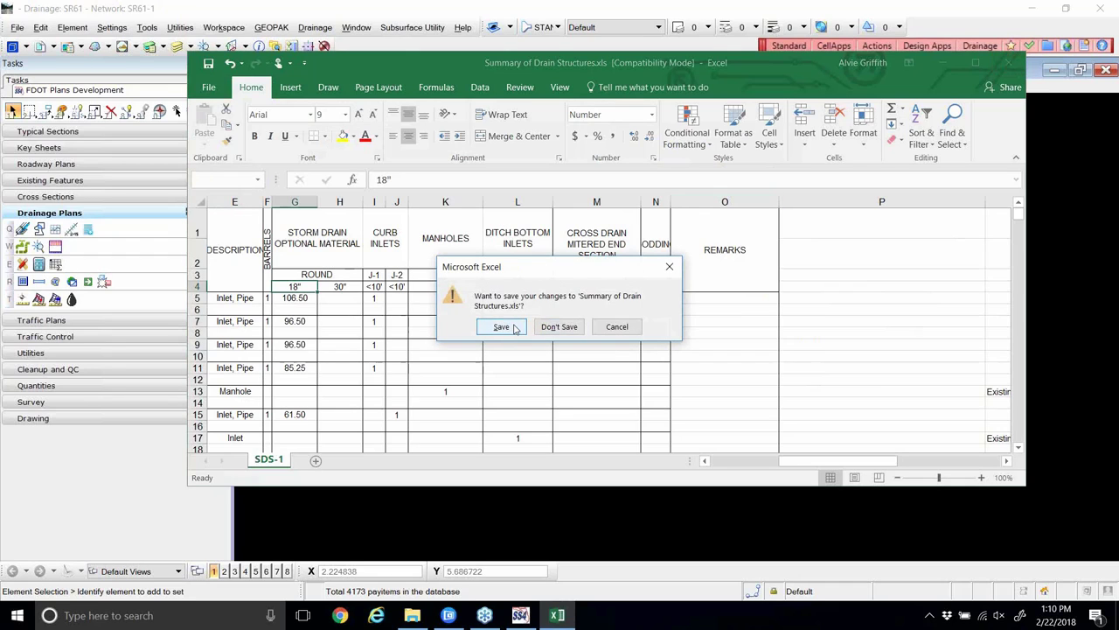
pyautogui.click(507, 326)
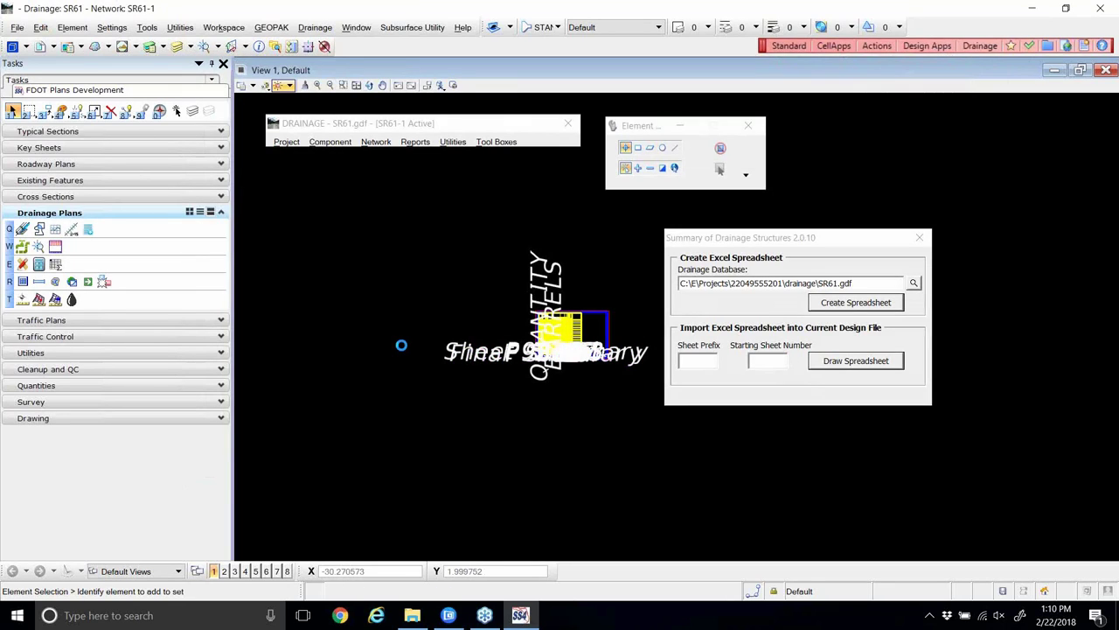
# - Undo the placement of the summary sheet in the design file
pyautogui.hotkey('ctrl', 'z')
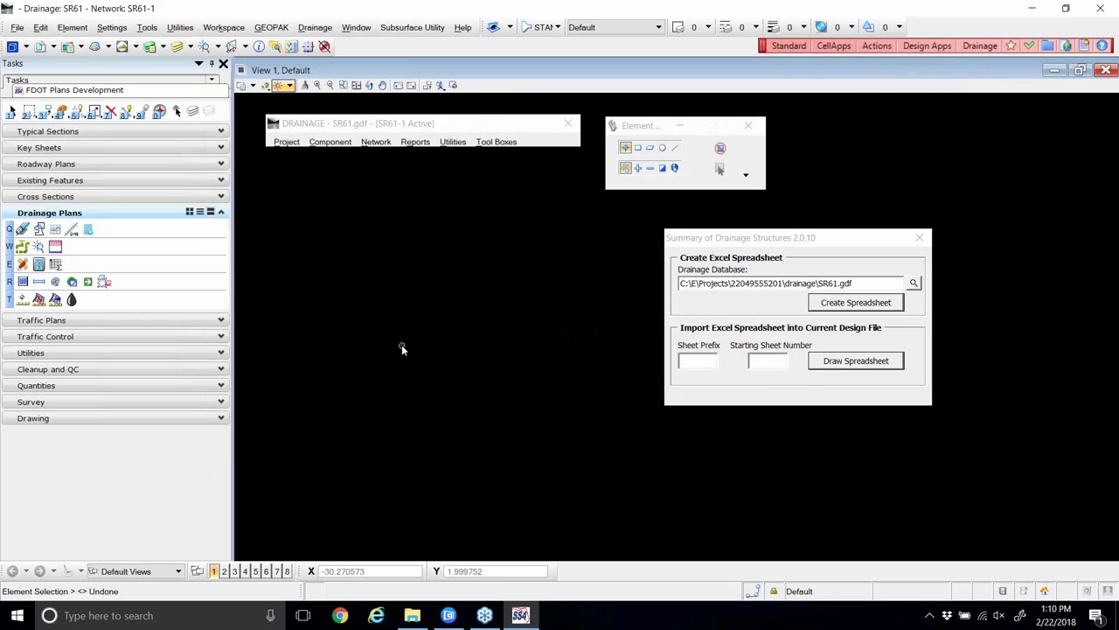
# - Fit the view to all files and close the Summary of Drainage Structures dialog
pyautogui.click(357, 85)
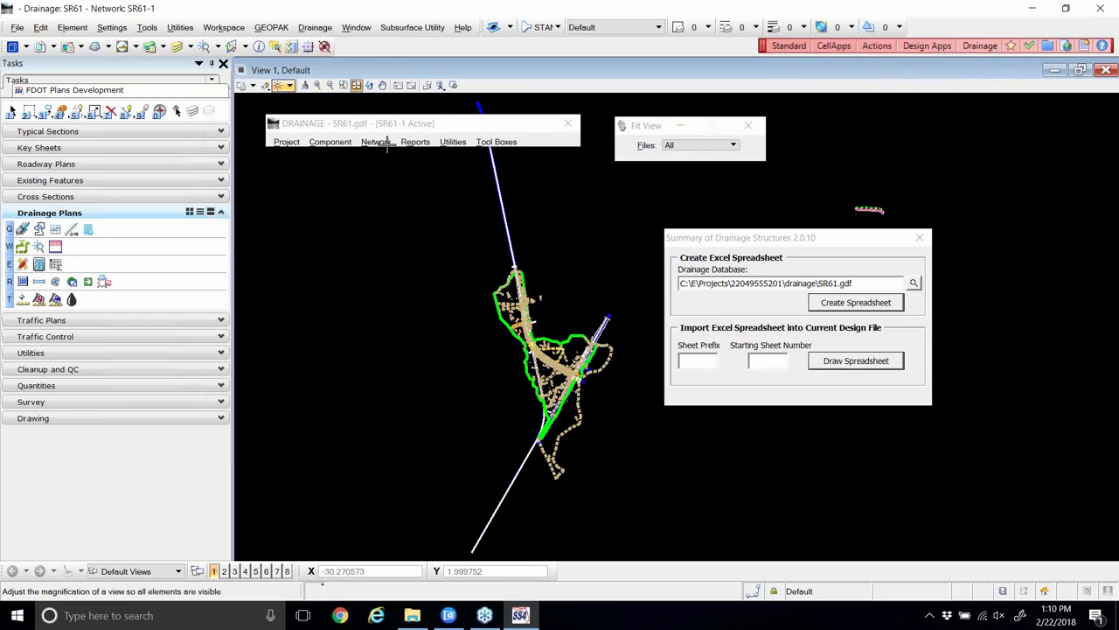
pyautogui.moveTo(733, 241); pyautogui.dragTo(727, 299)
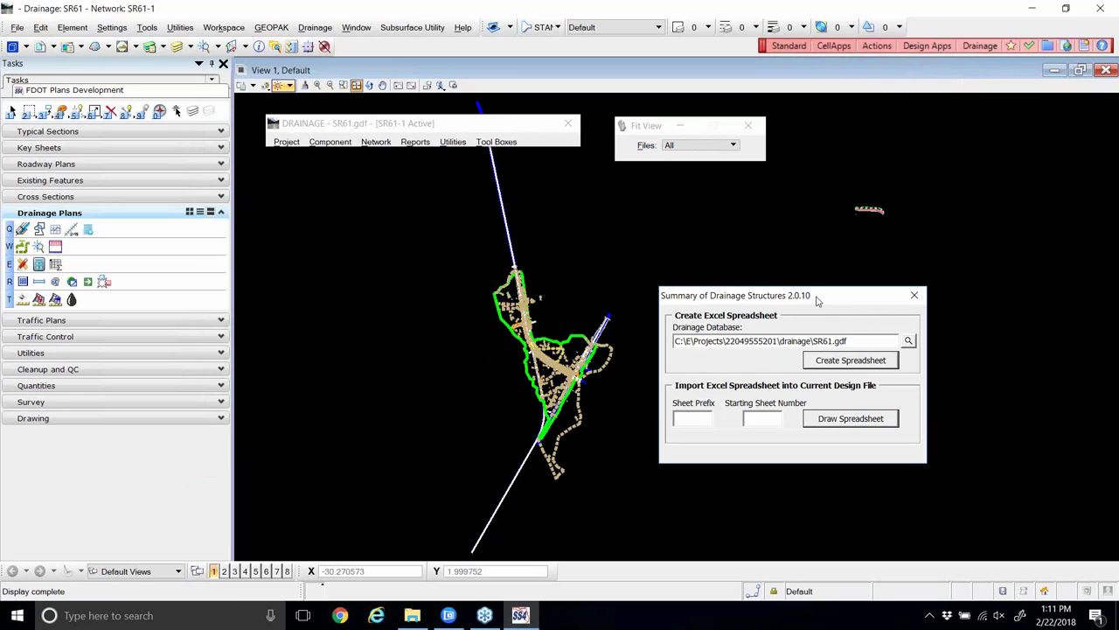
pyautogui.moveTo(816, 296); pyautogui.dragTo(610, 196)
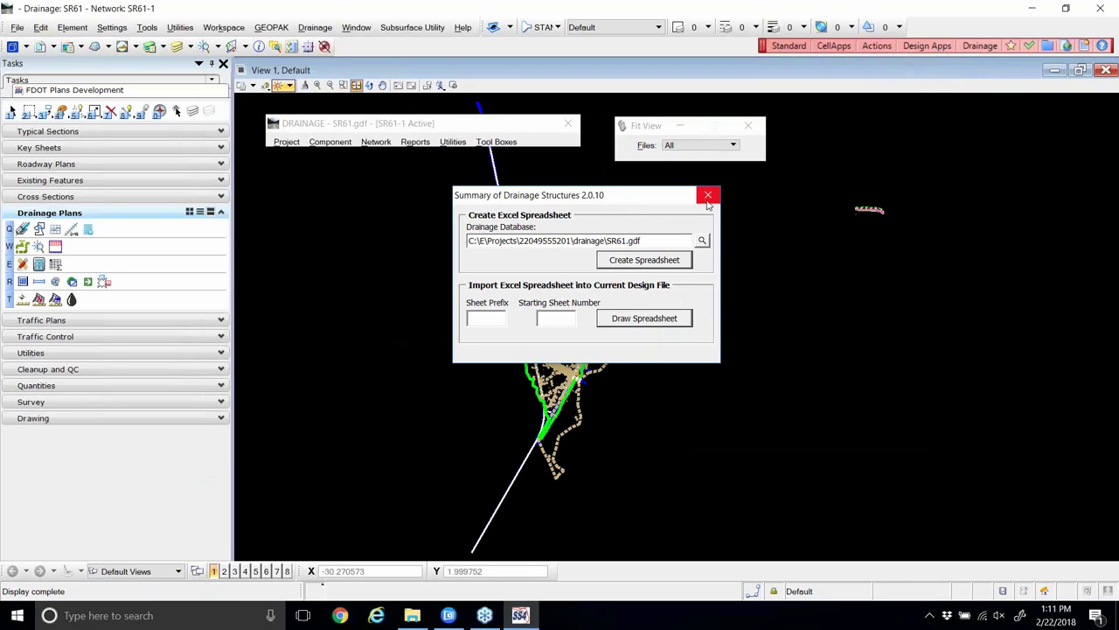
pyautogui.click(708, 197)
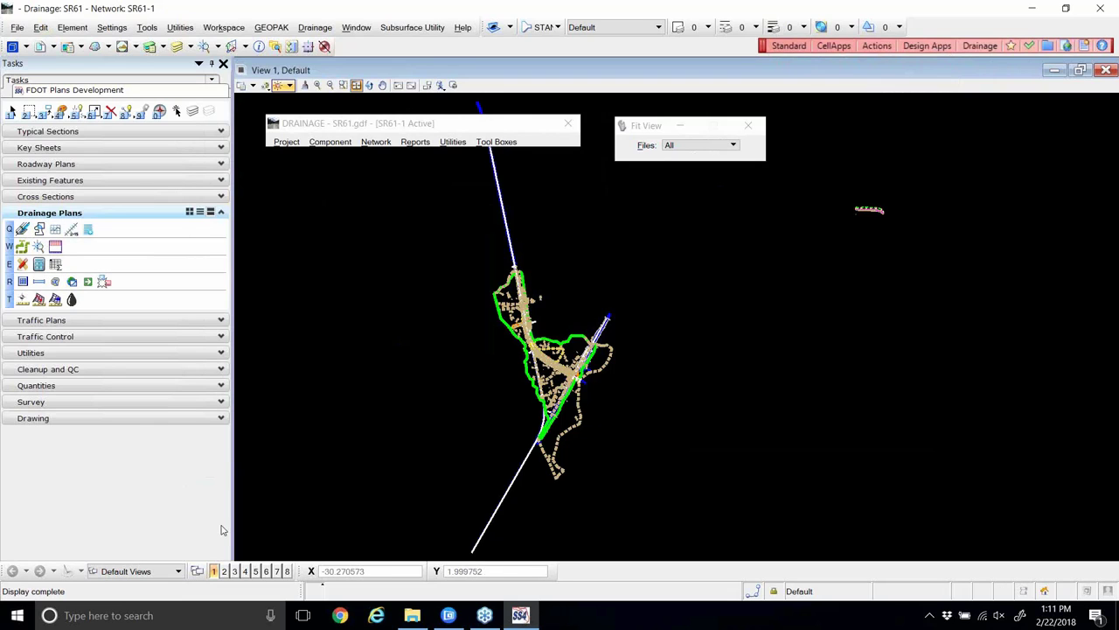
# - Switch to File Explorer, look through the report files in the project's drainage folder, and close the window
pyautogui.click(411, 619)
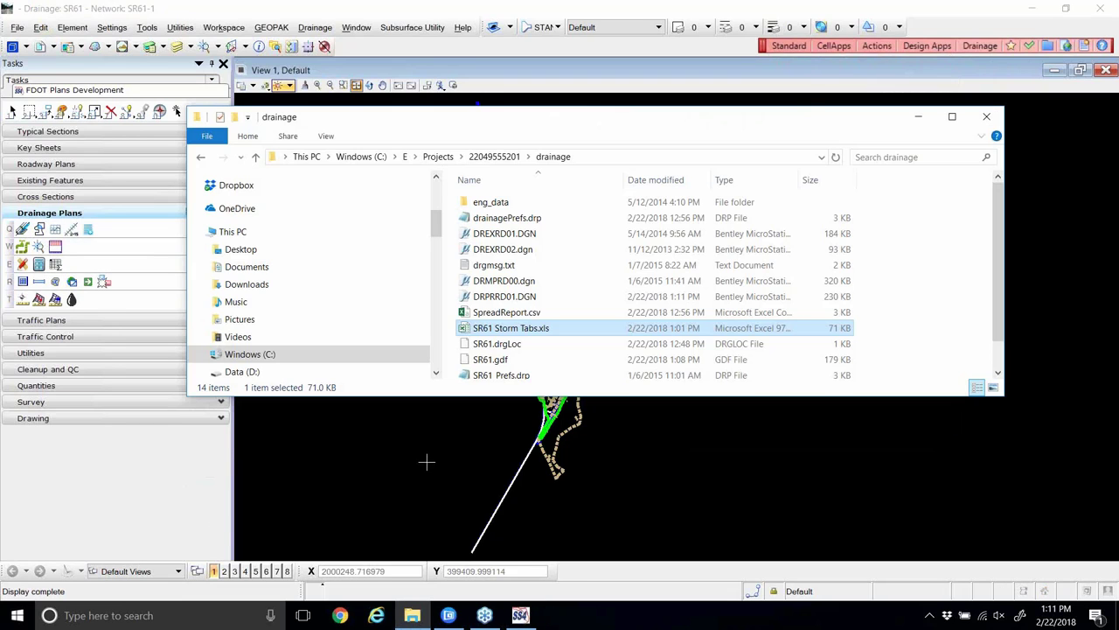
pyautogui.scroll(-1, 503, 345)
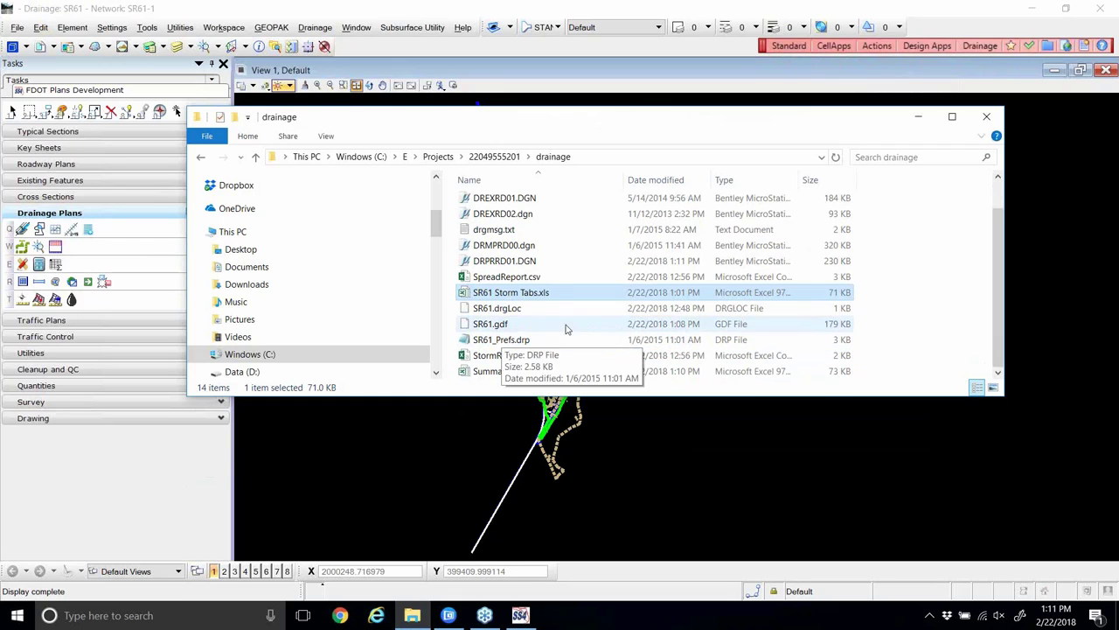
pyautogui.scroll(1, 579, 319)
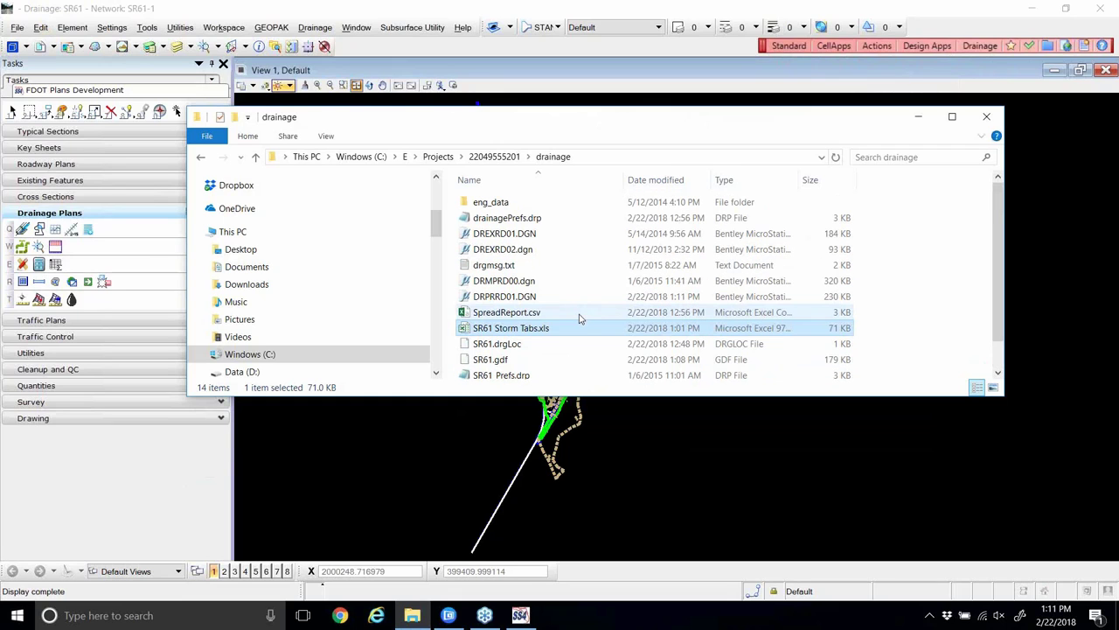
pyautogui.scroll(-1, 579, 319)
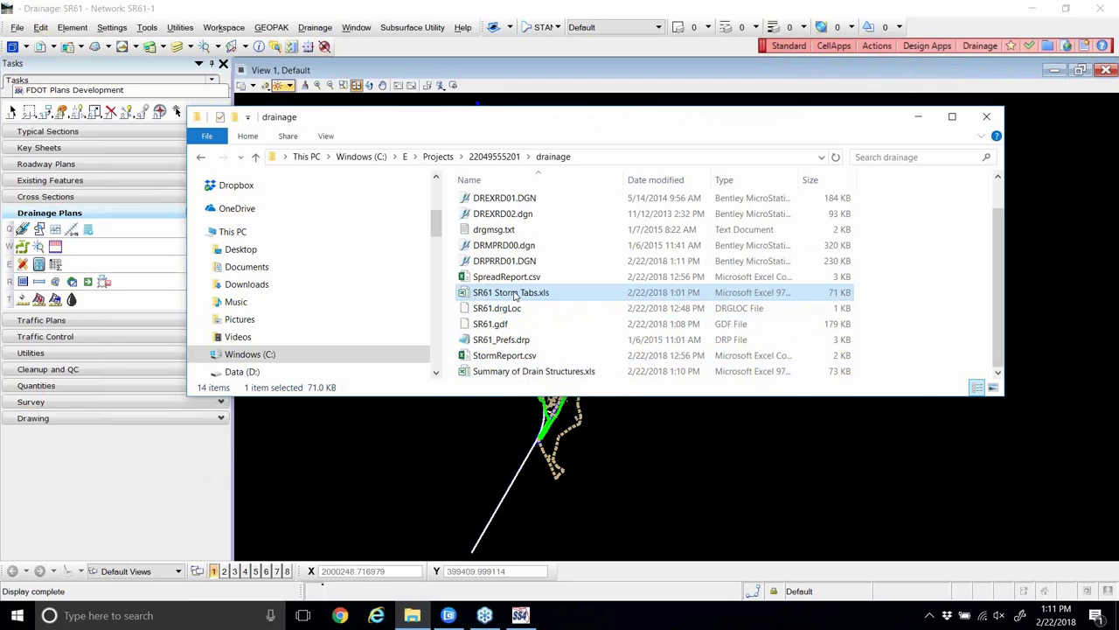
pyautogui.press('F2')
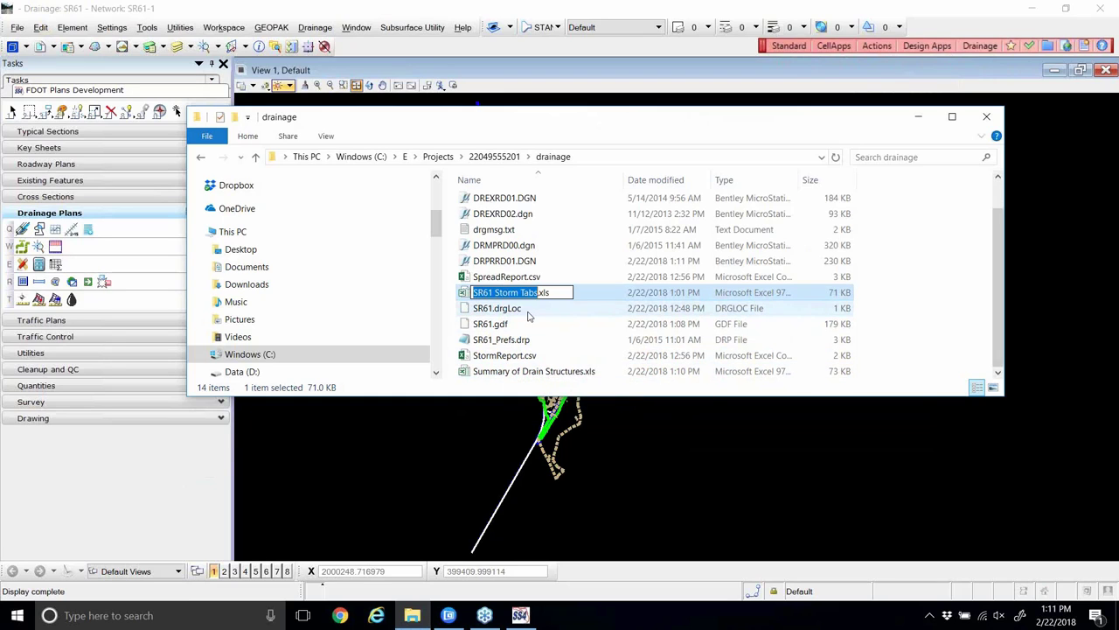
pyautogui.click(988, 119)
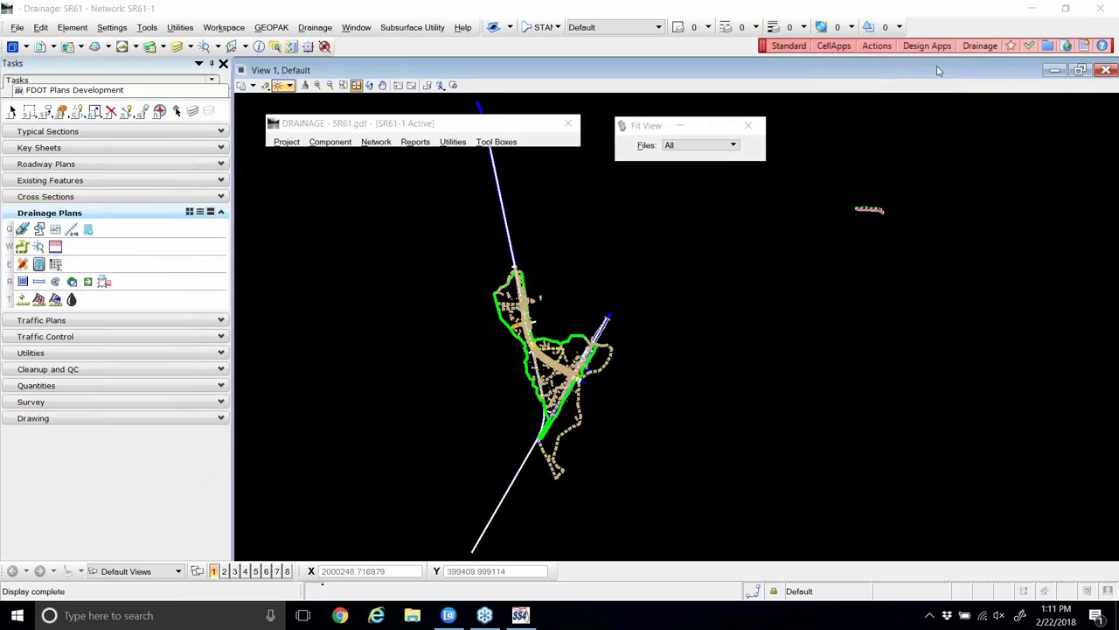
# - Open the FDOT Linked Data Manager from the Quantities tasks and move it over the drawing area
pyautogui.click(886, 49)
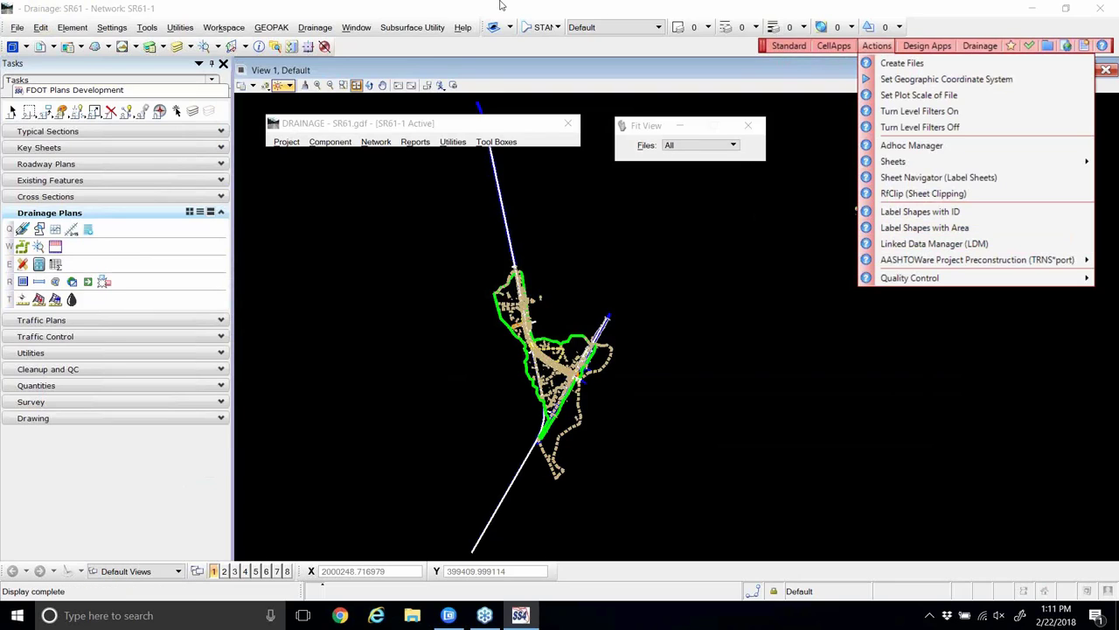
pyautogui.click(924, 245)
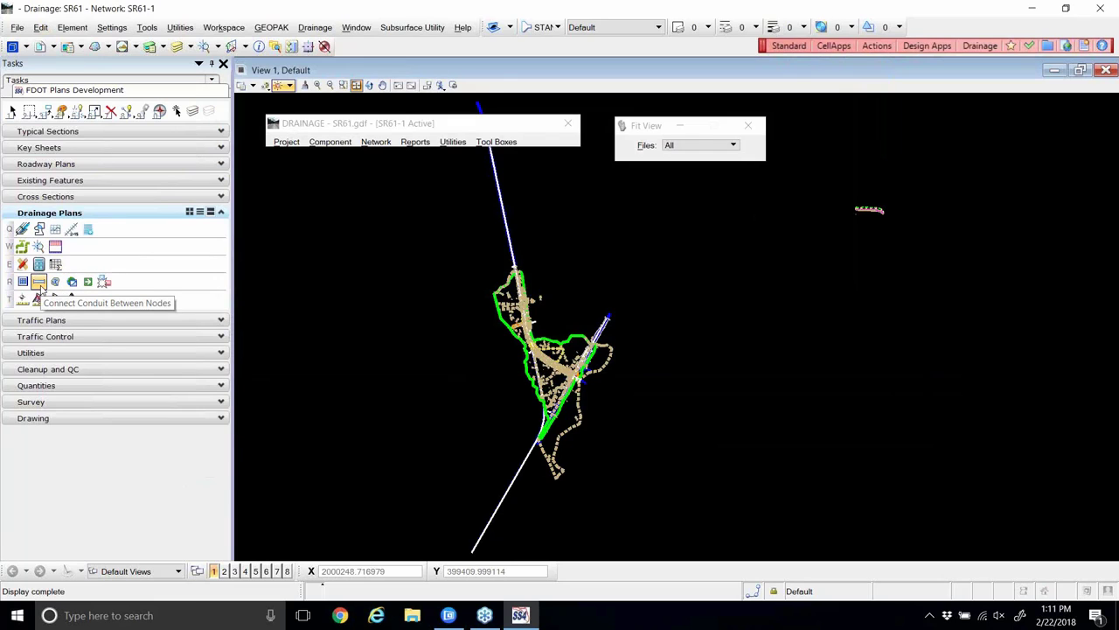
pyautogui.click(138, 385)
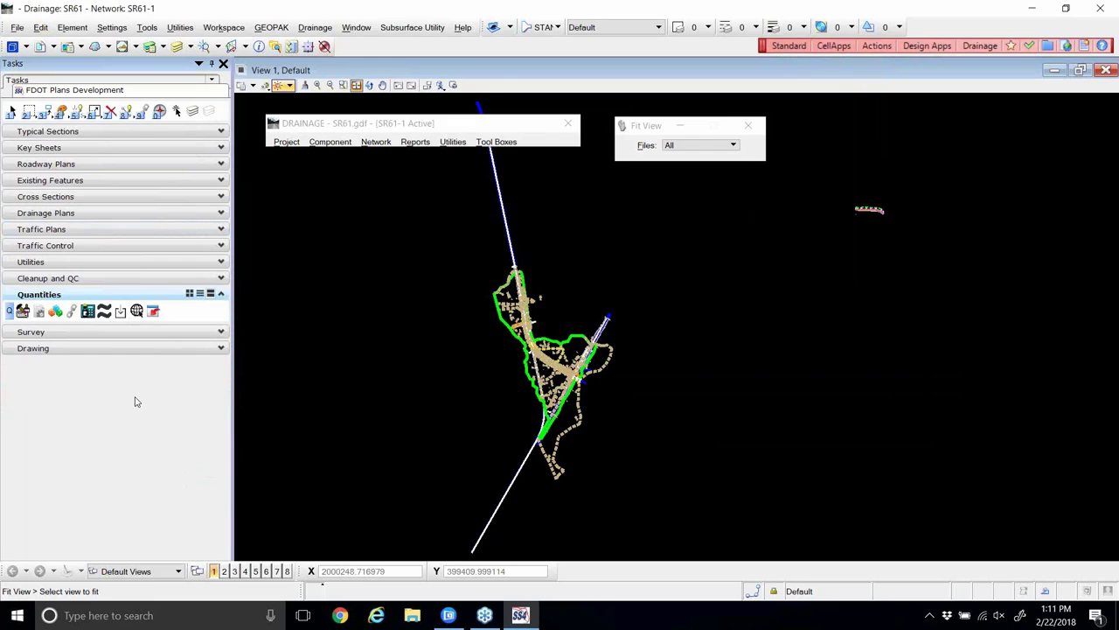
pyautogui.click(72, 312)
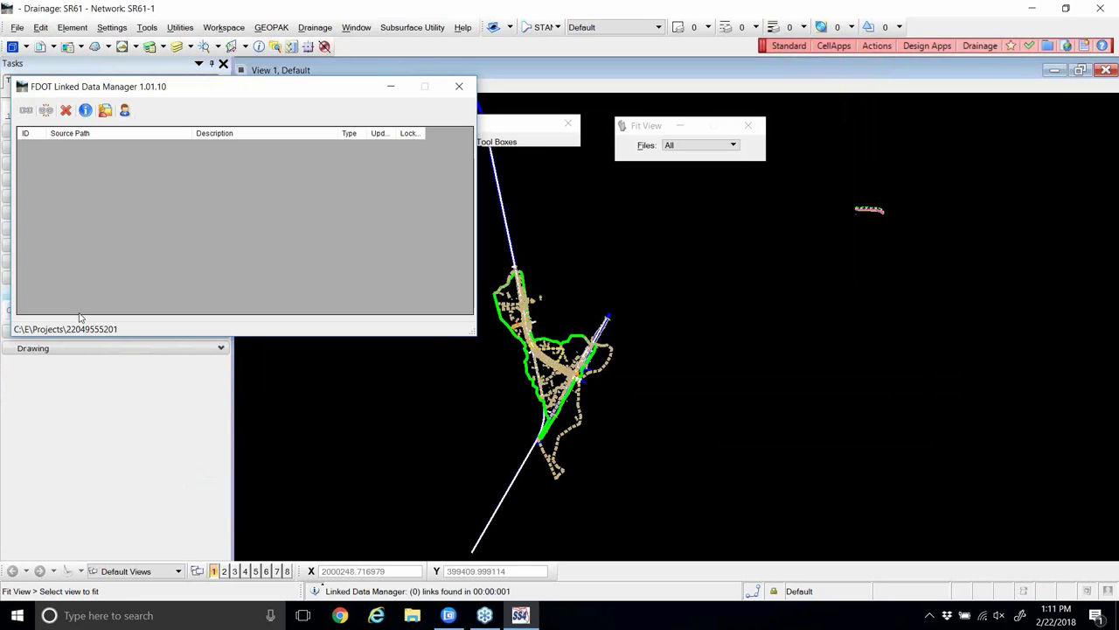
pyautogui.moveTo(234, 91); pyautogui.dragTo(568, 55)
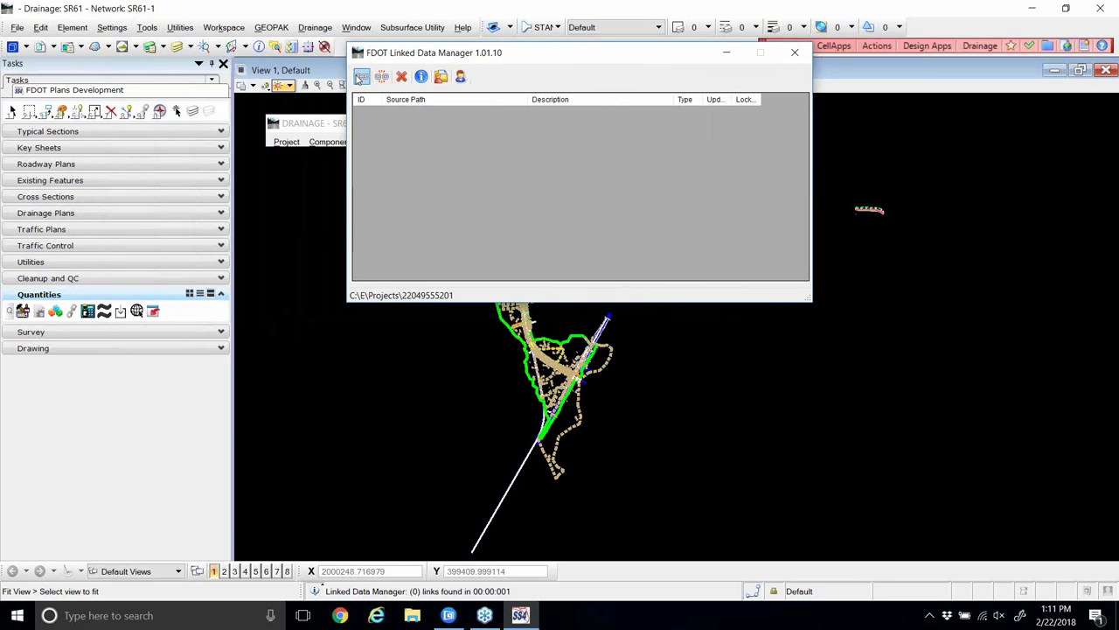
# - Try to create a new data link with SR61 Storm Tabs.xls from the drainage folder as its source file
pyautogui.click(361, 78)
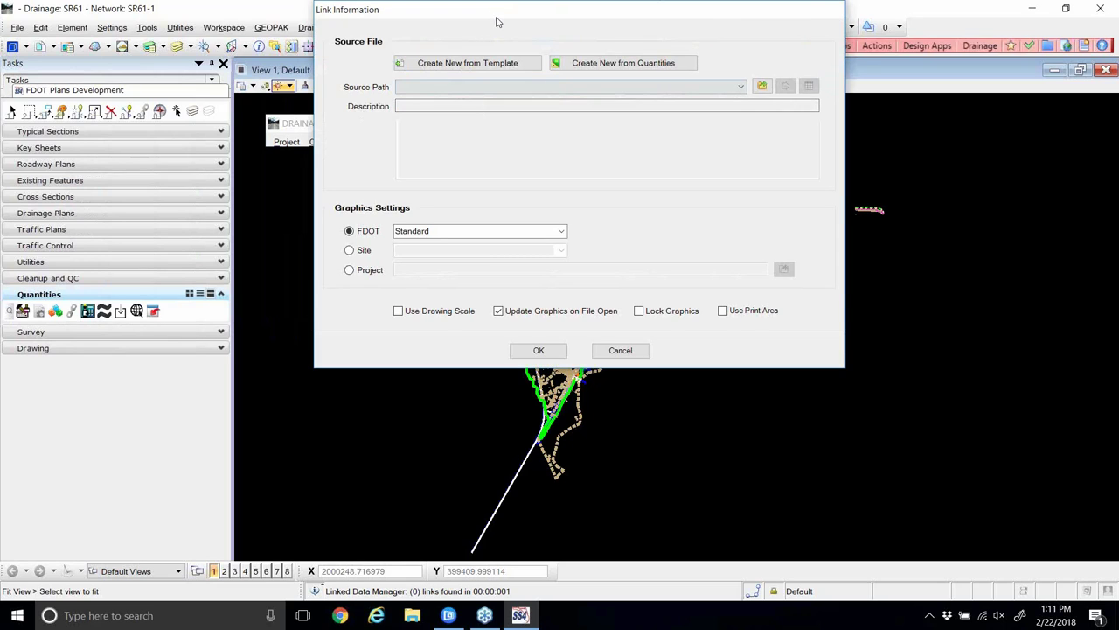
pyautogui.moveTo(493, 16); pyautogui.dragTo(514, 53)
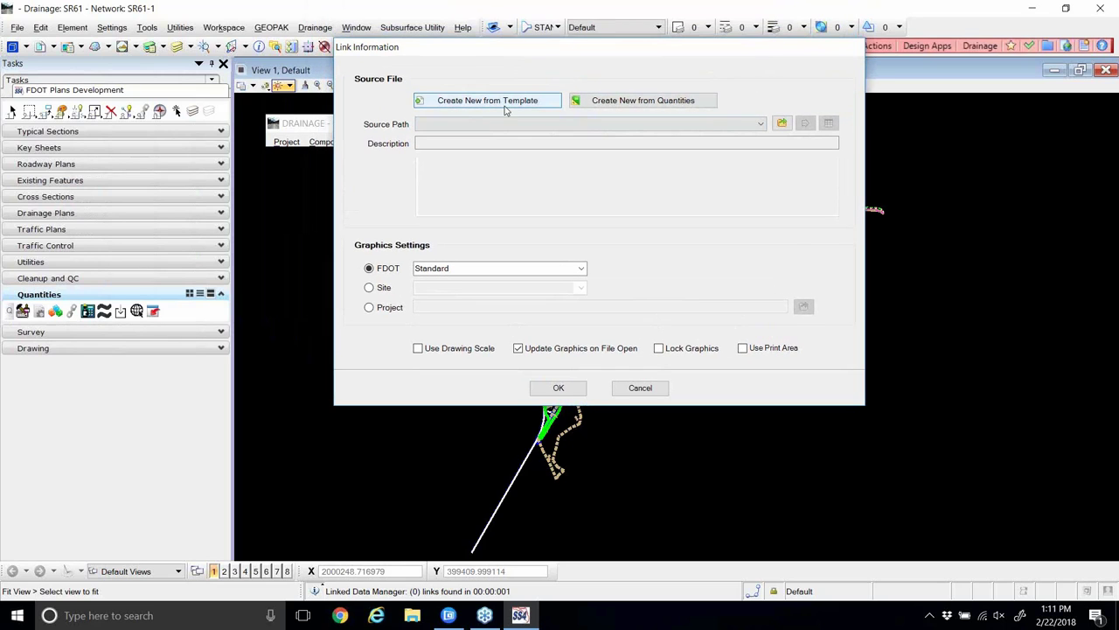
pyautogui.click(782, 125)
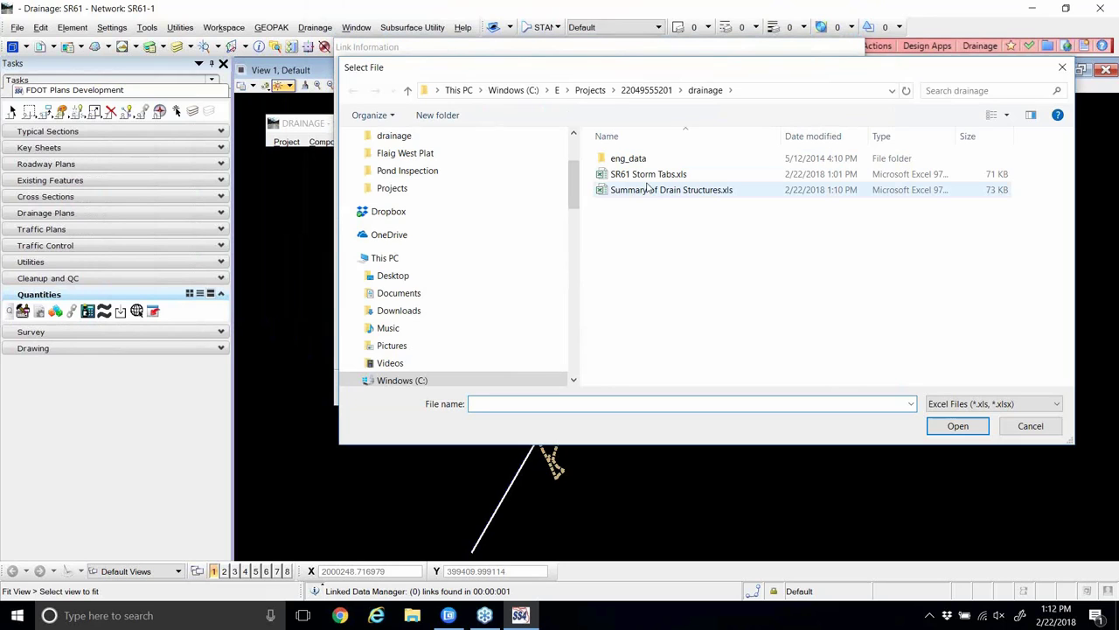
pyautogui.click(647, 174)
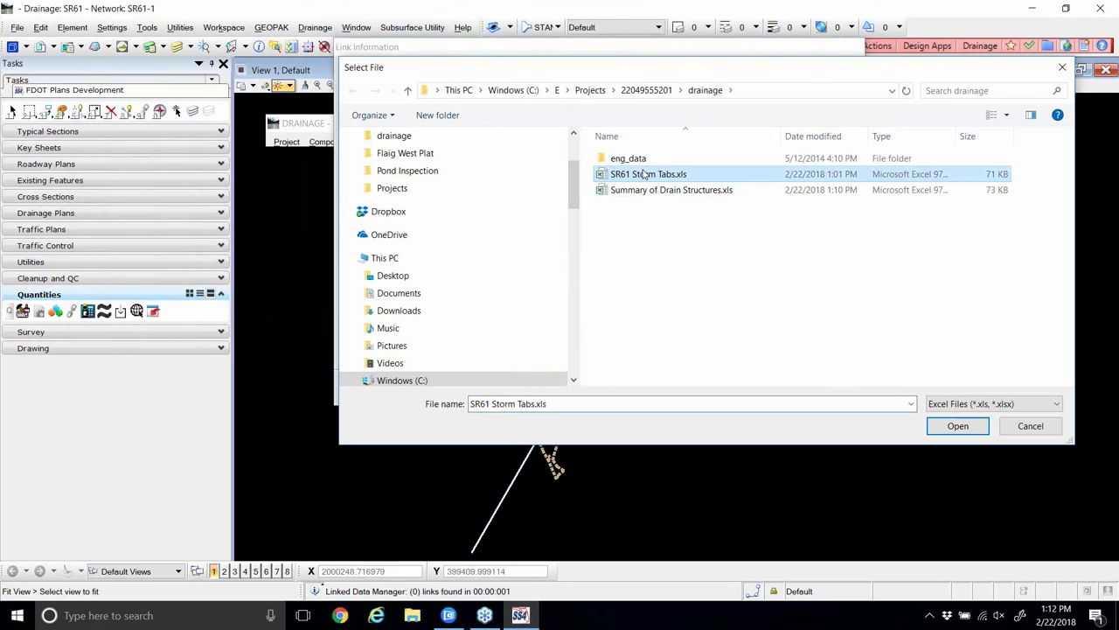
pyautogui.doubleClick(645, 175)
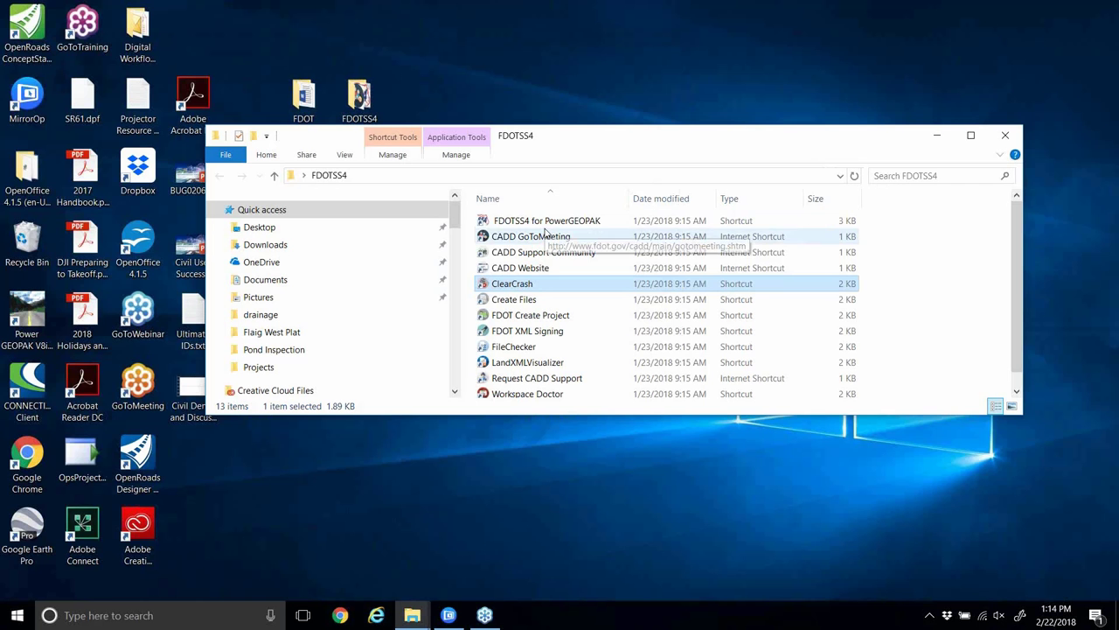
# - Relaunch FDOTSS4 for PowerGEOPAK and reopen the Linked Data Manager in DRPRRD01.DGN
pyautogui.doubleClick(543, 221)
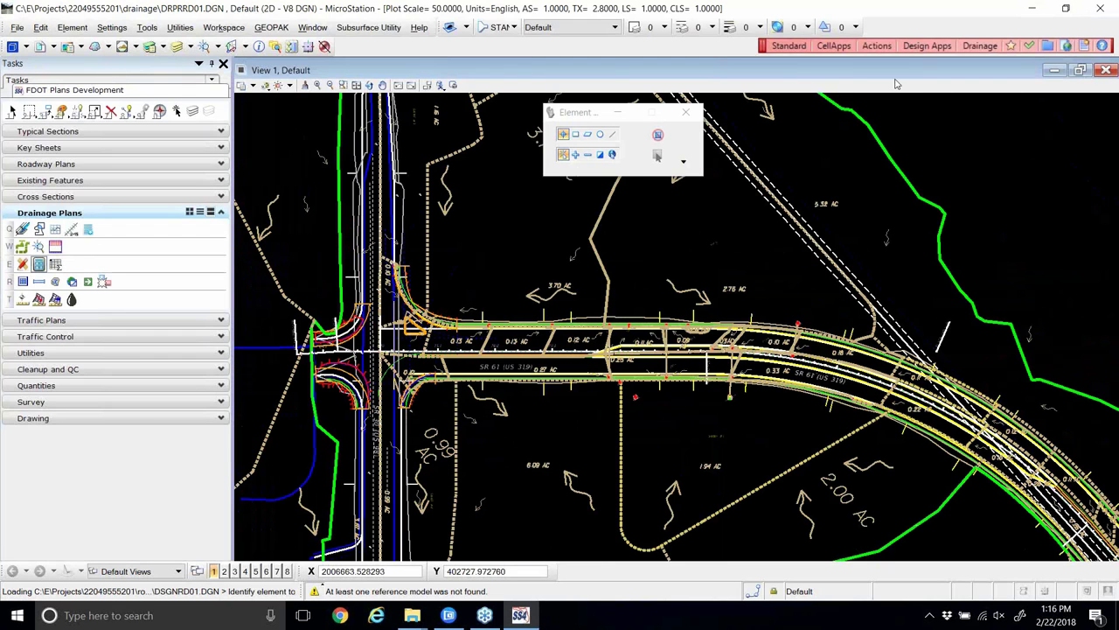
pyautogui.click(875, 47)
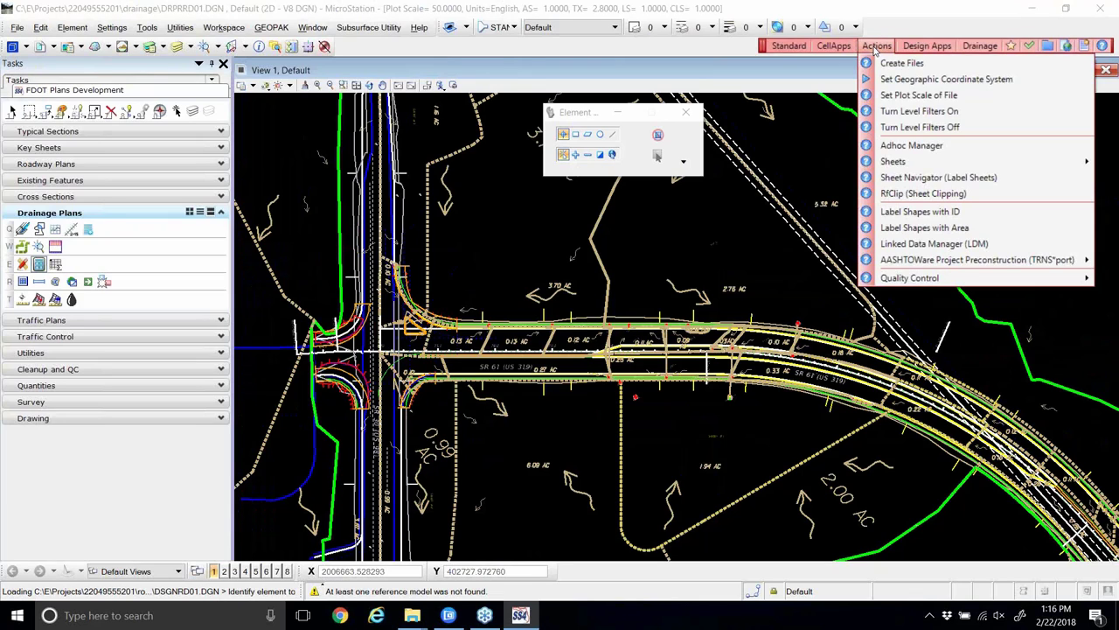
pyautogui.click(909, 248)
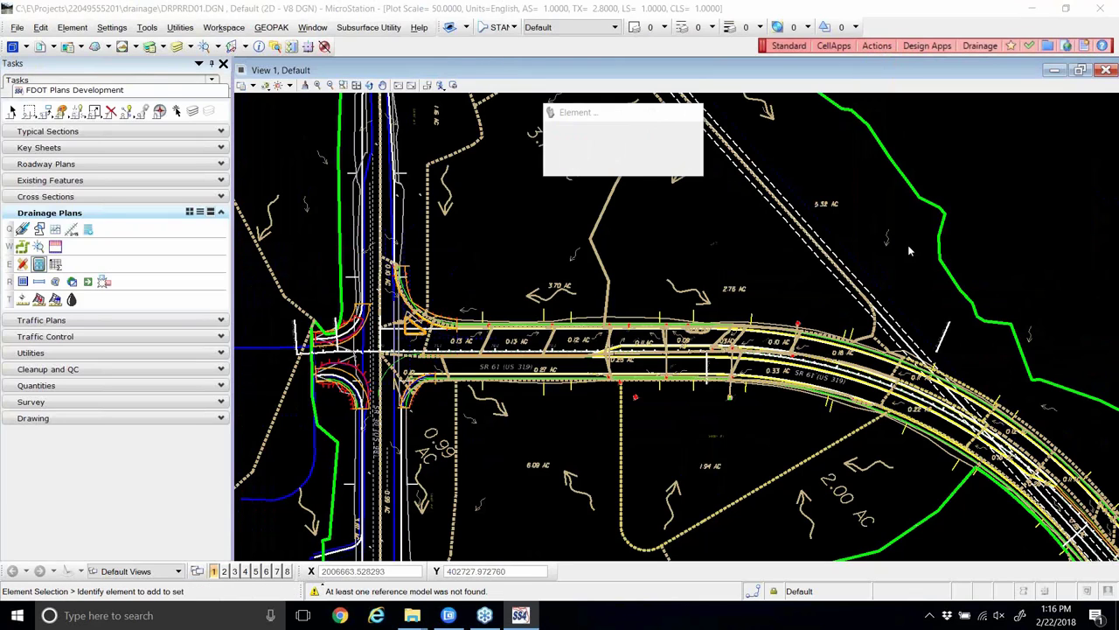
pyautogui.moveTo(237, 83); pyautogui.dragTo(615, 100)
# - Start a new link from an FDOT template and look through the Text Notes templates, selecting Summary of Drainage Structure Notes
pyautogui.click(395, 121)
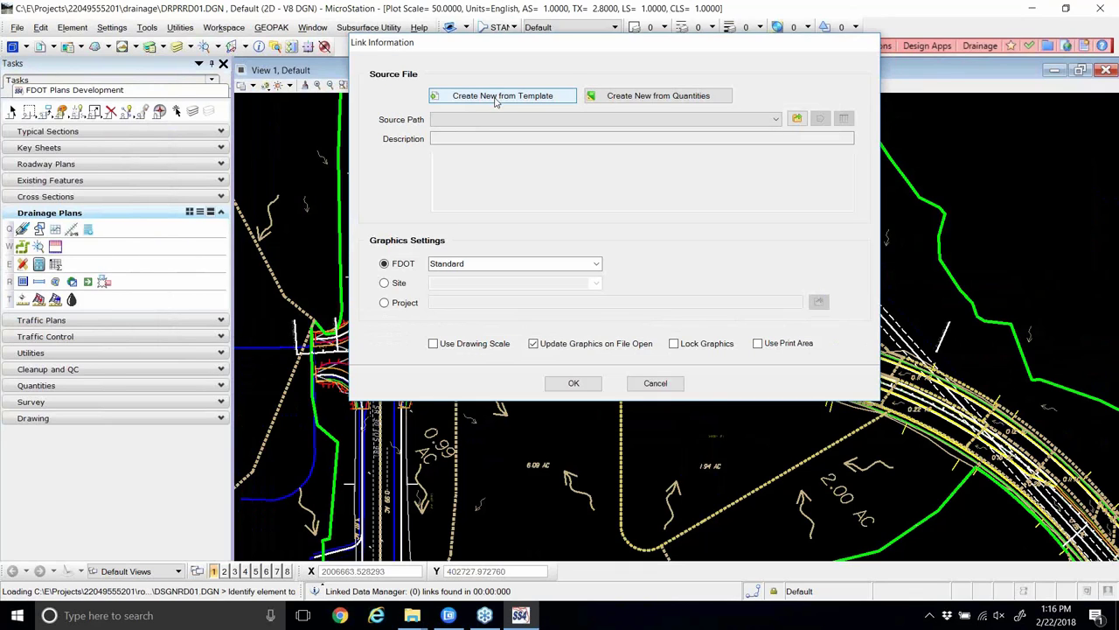
pyautogui.click(495, 101)
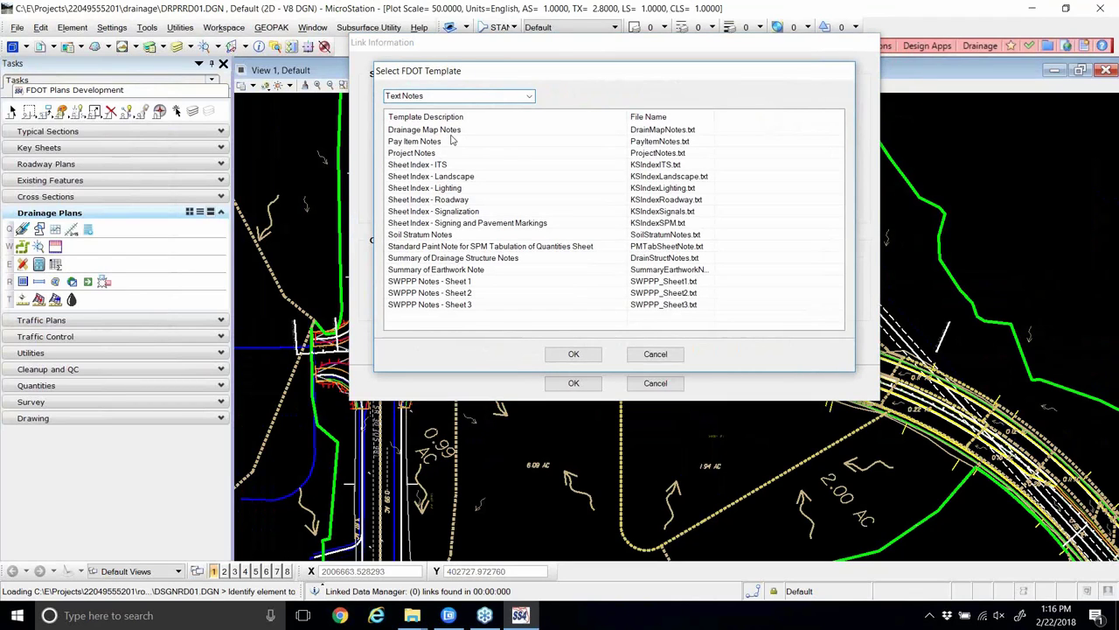
pyautogui.click(527, 98)
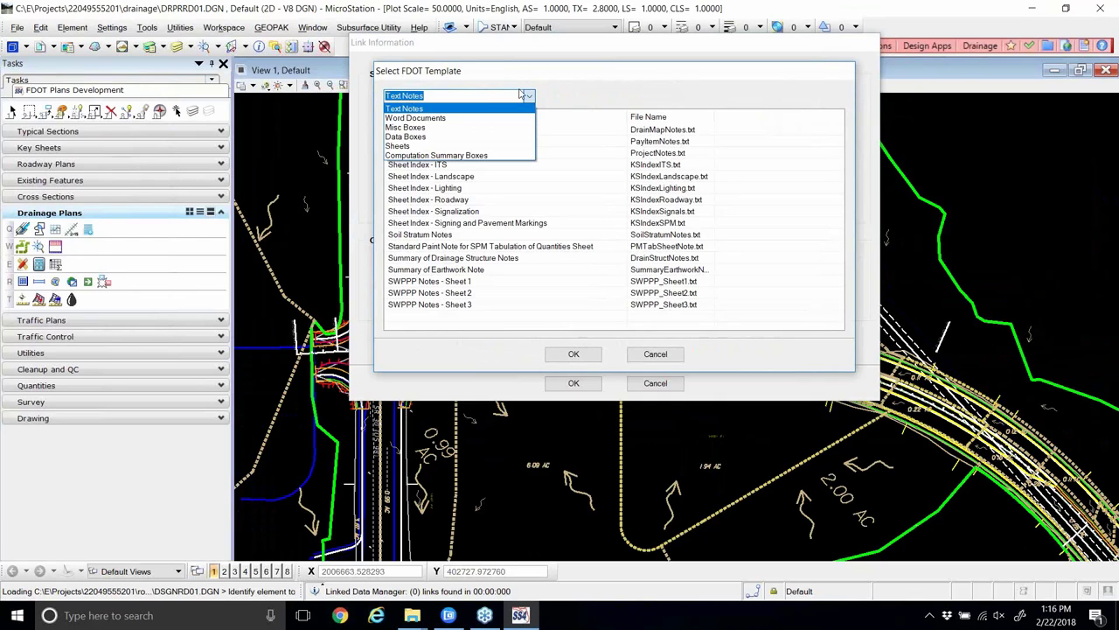
pyautogui.click(525, 95)
pyautogui.click(403, 132)
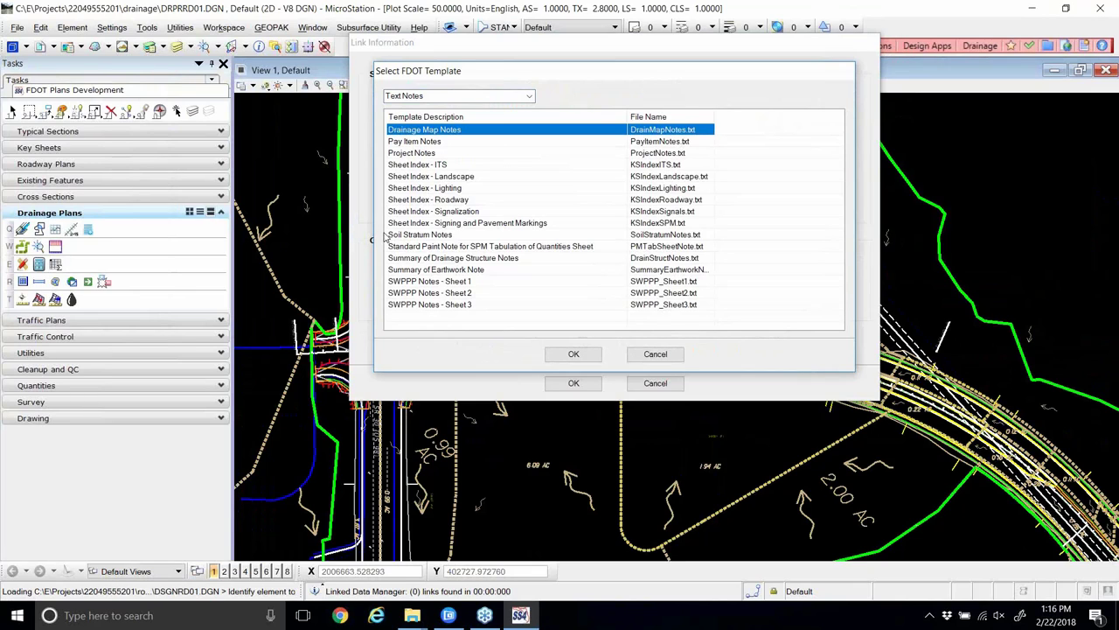
pyautogui.click(477, 259)
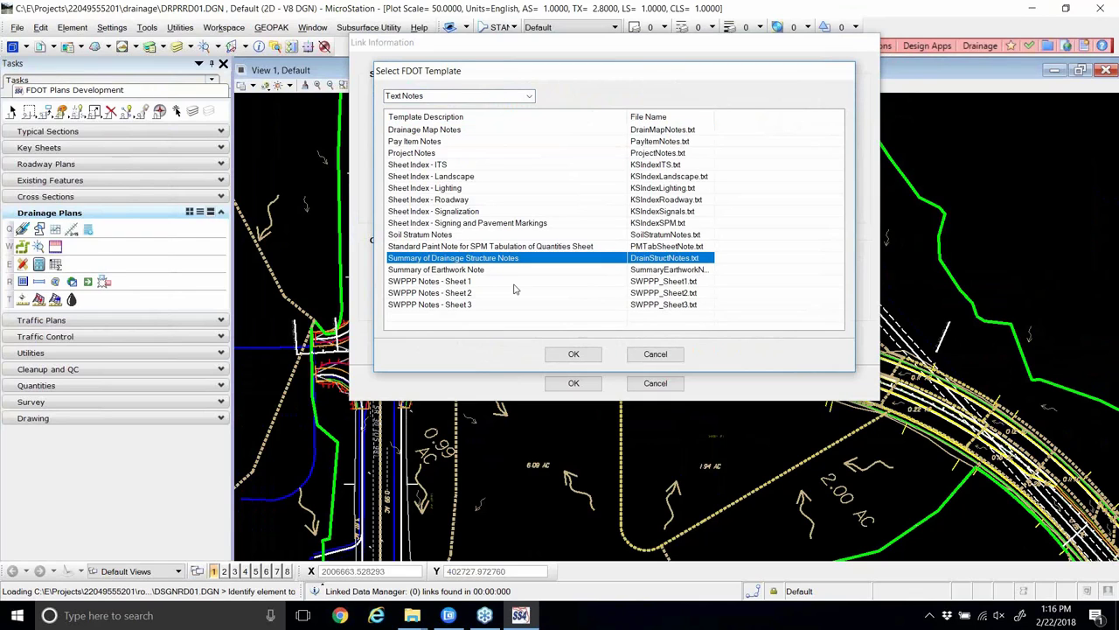
# - Look through the Data Boxes, Sheets and Computation Summary Boxes templates, and cancel both the template selection and the new link
pyautogui.click(529, 98)
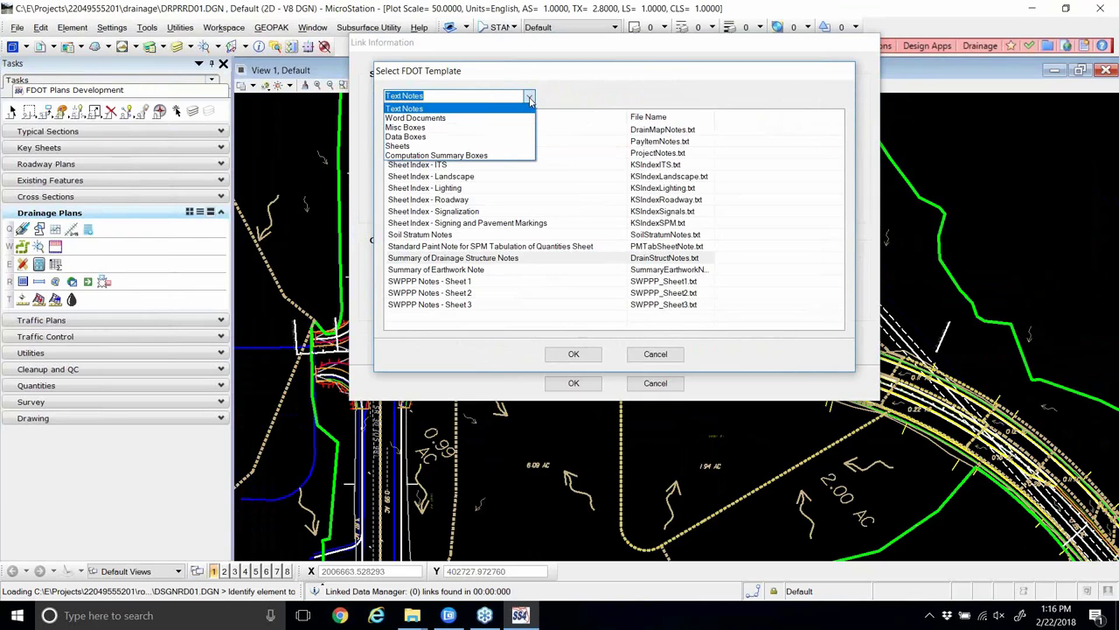
pyautogui.click(410, 138)
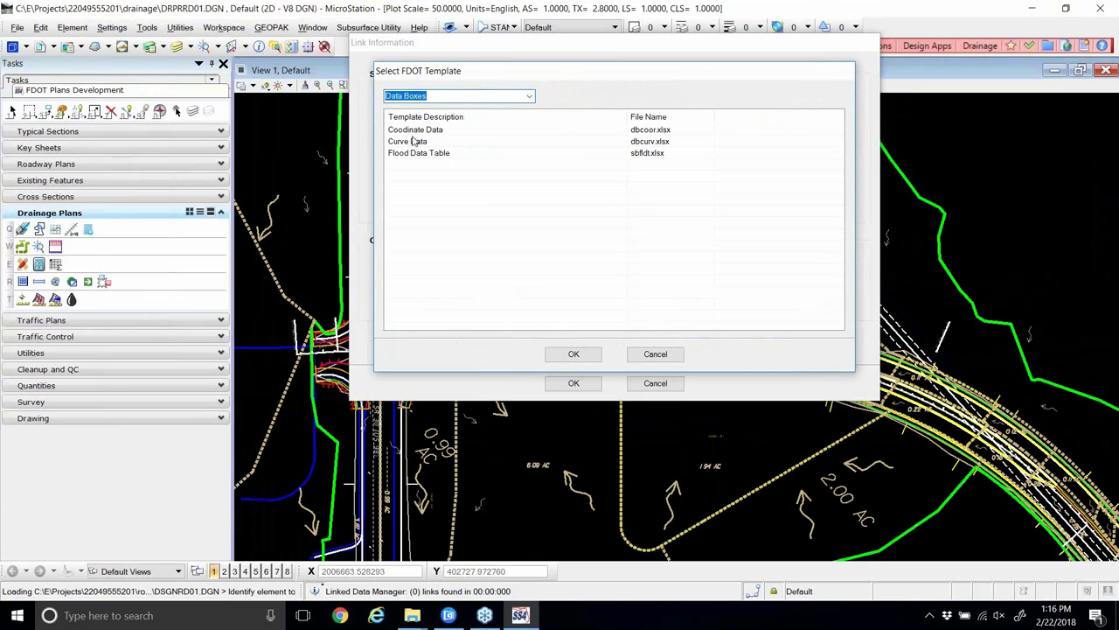
pyautogui.click(477, 100)
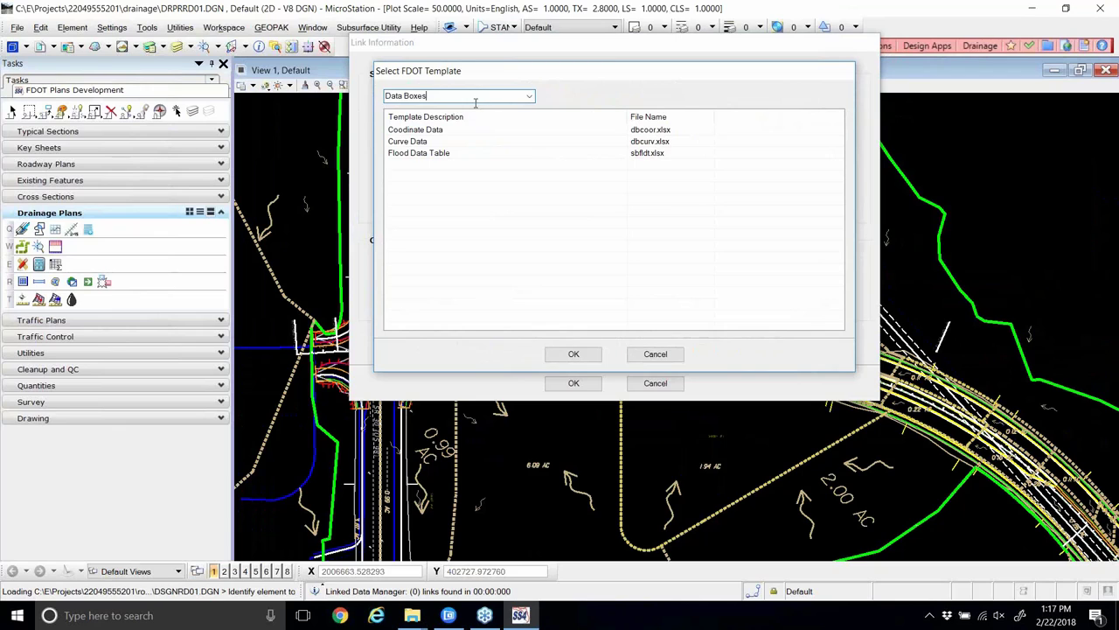
pyautogui.click(521, 98)
pyautogui.click(411, 147)
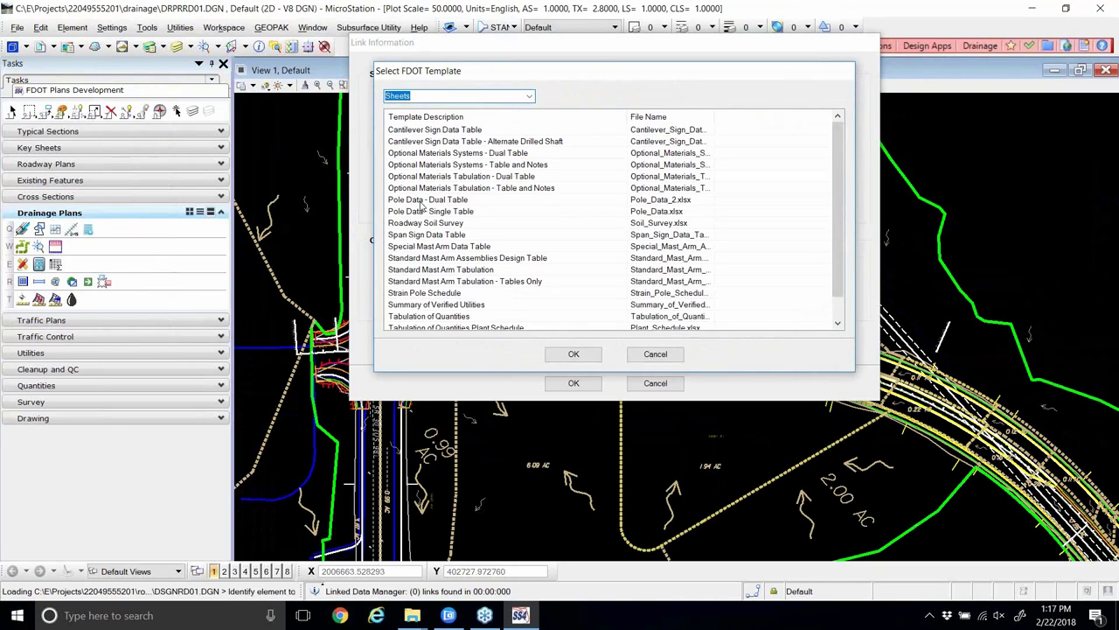
pyautogui.scroll(-3, 440, 153)
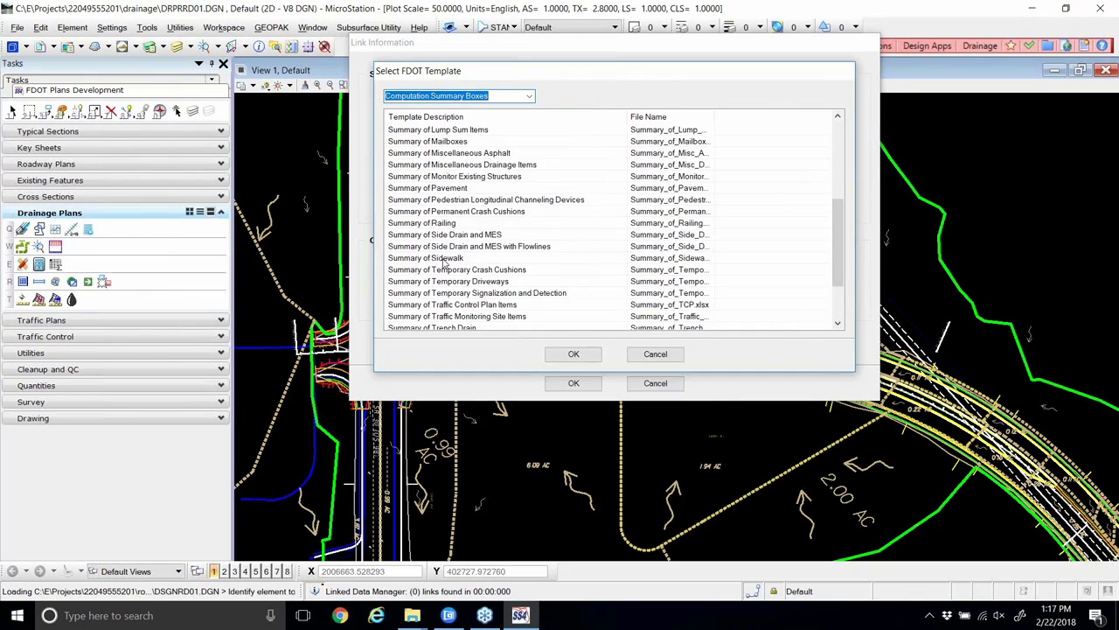
pyautogui.click(655, 353)
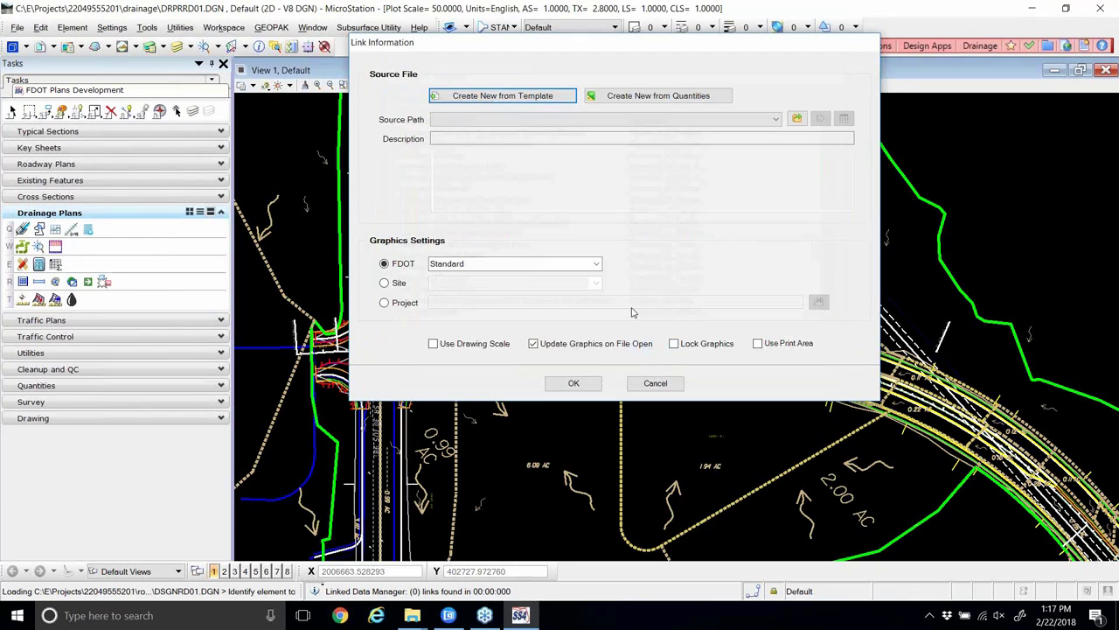
pyautogui.click(649, 385)
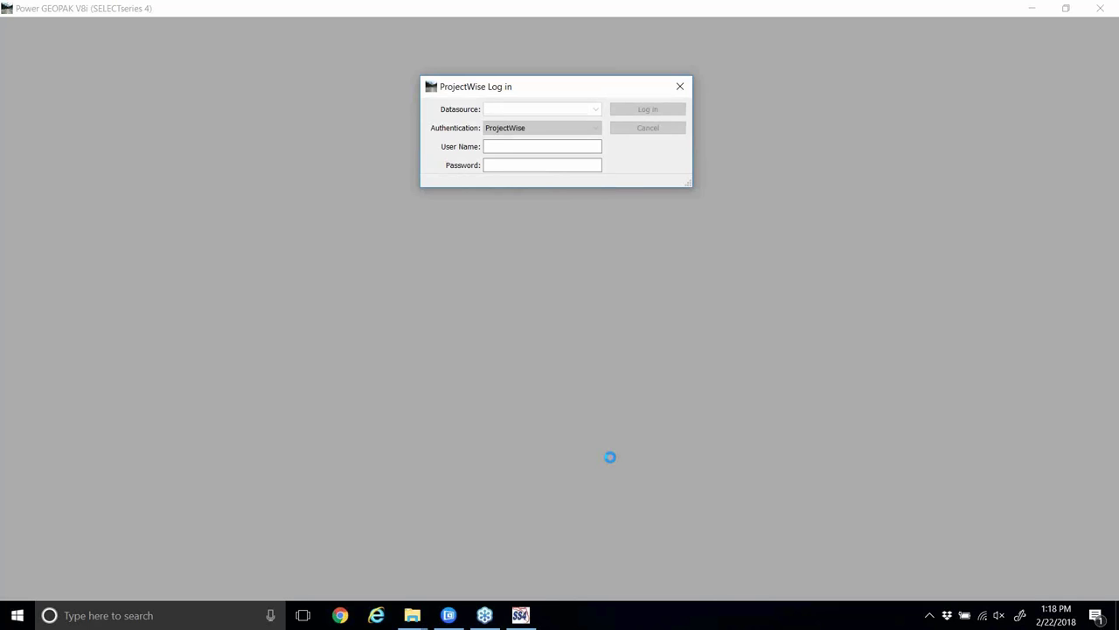
# - Open DRPRRD01.DGN without a ProjectWise login and load the SR61.gdf drainage project, deleting its lock file
pyautogui.click(651, 129)
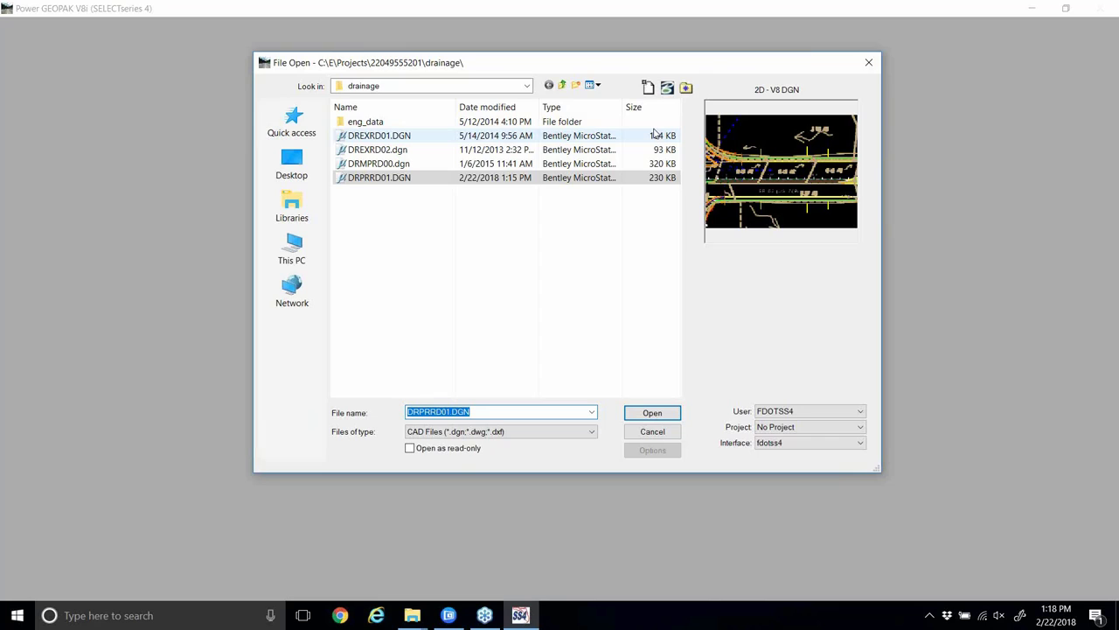
pyautogui.click(642, 413)
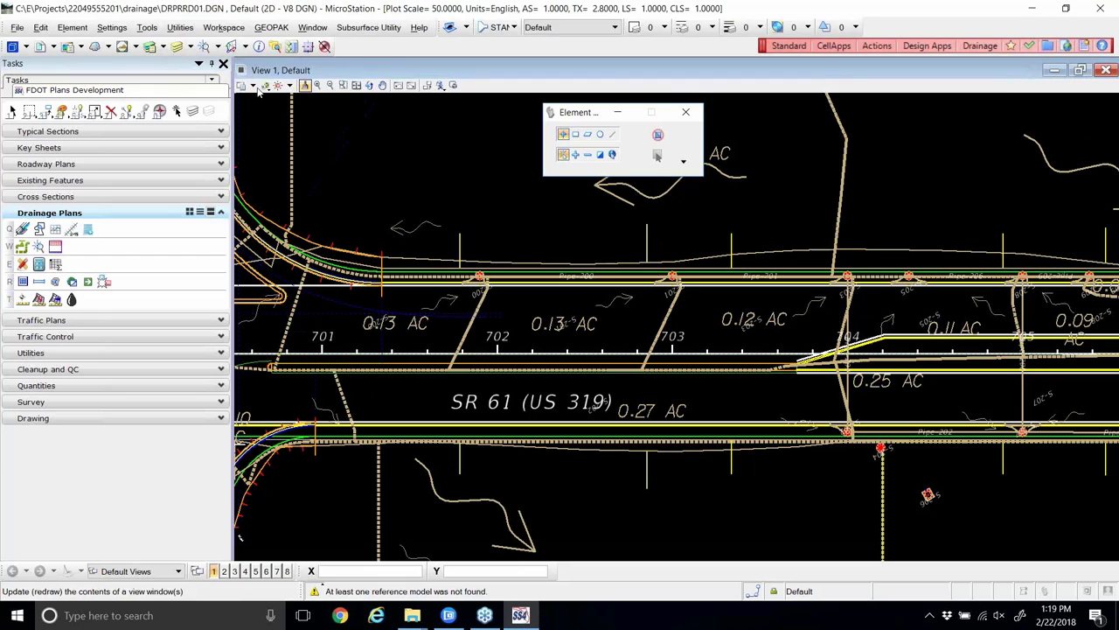
pyautogui.click(38, 229)
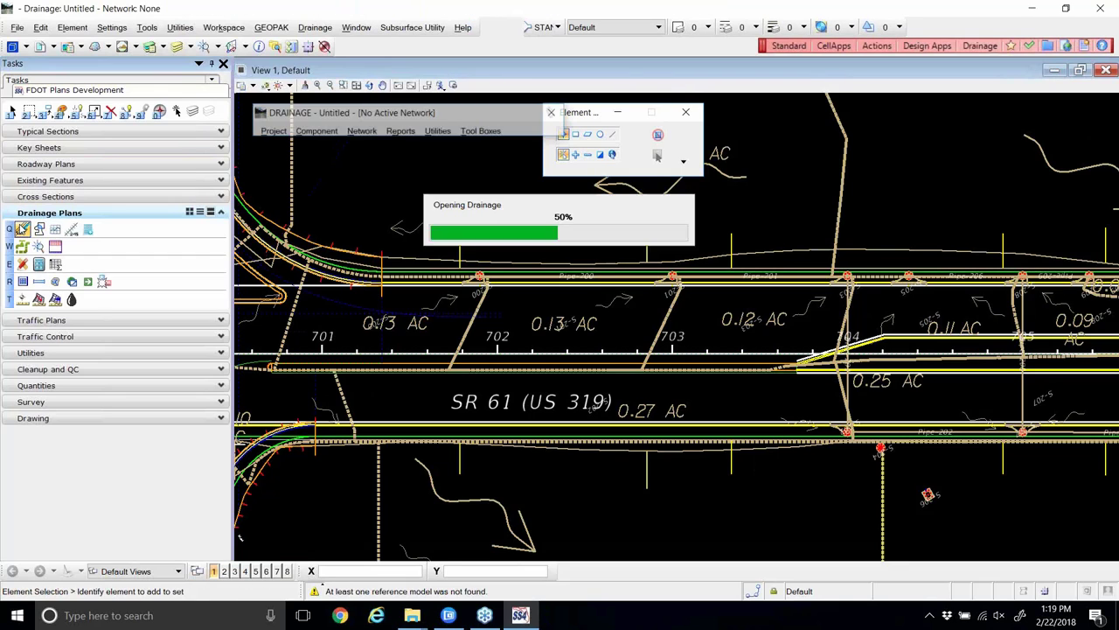
pyautogui.click(272, 131)
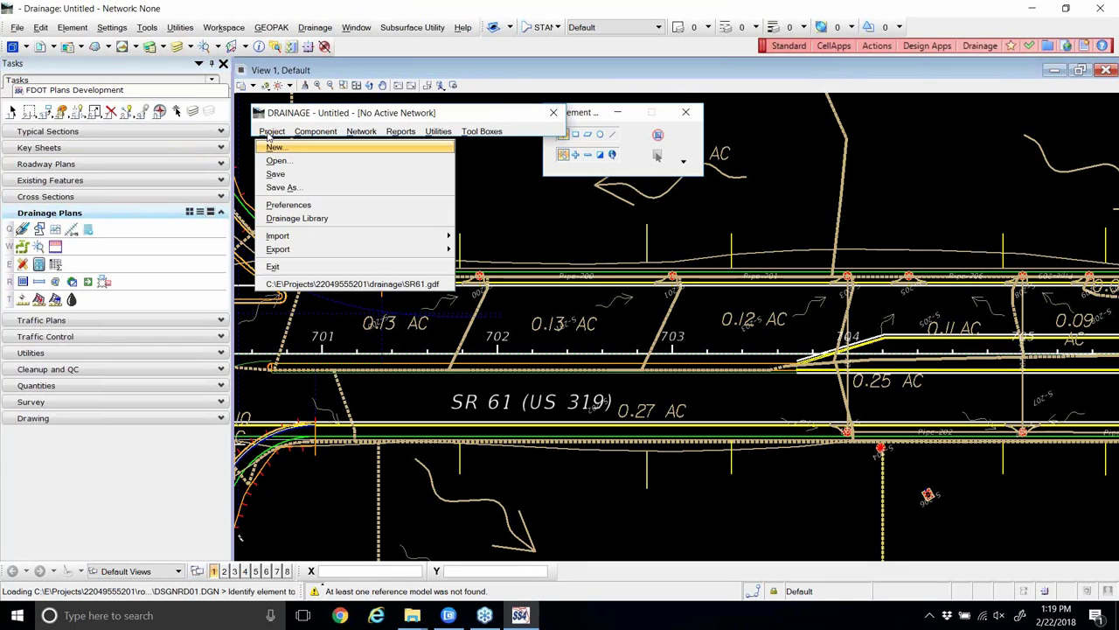
pyautogui.click(328, 285)
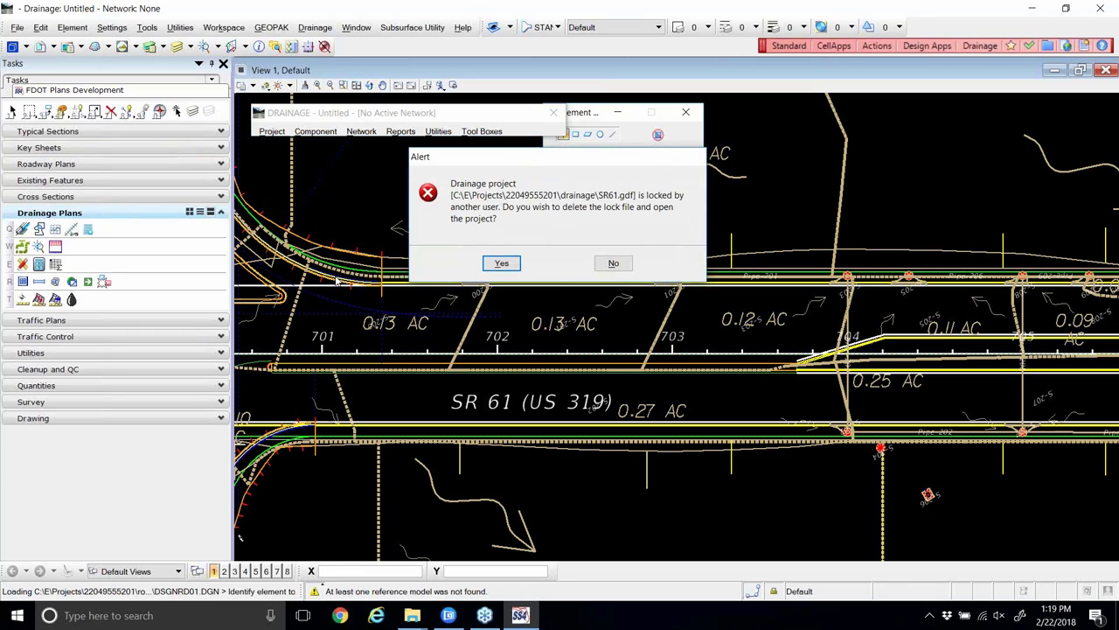
pyautogui.click(498, 262)
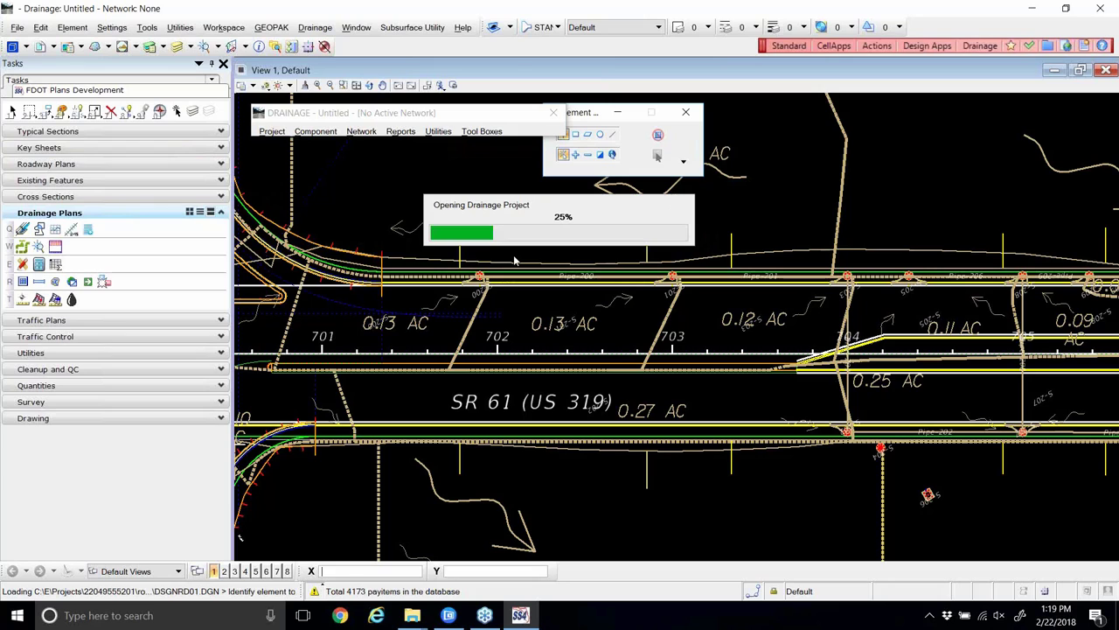
pyautogui.click(502, 263)
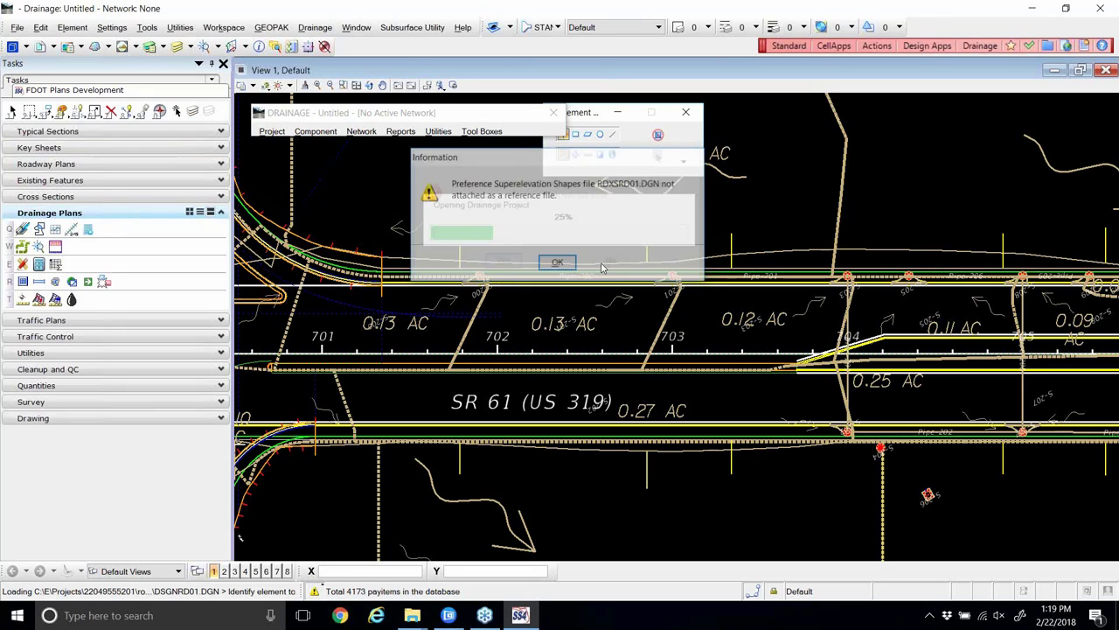
pyautogui.click(556, 264)
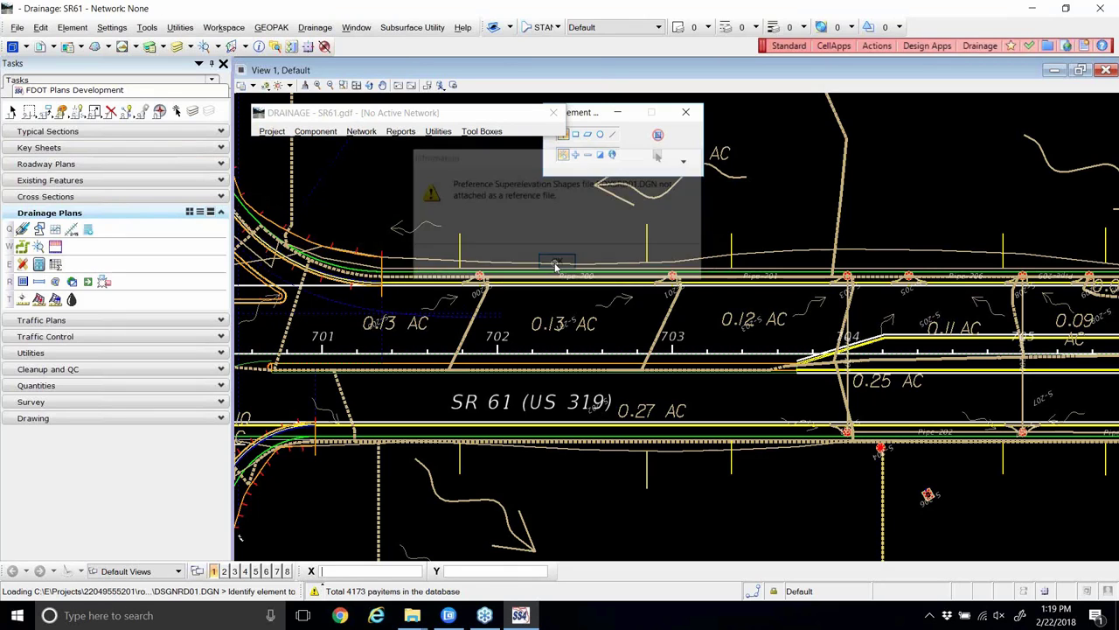
# - Load the drainage preferences from SR61.dpf on the Desktop and store the changes in the project
pyautogui.click(272, 131)
pyautogui.click(309, 206)
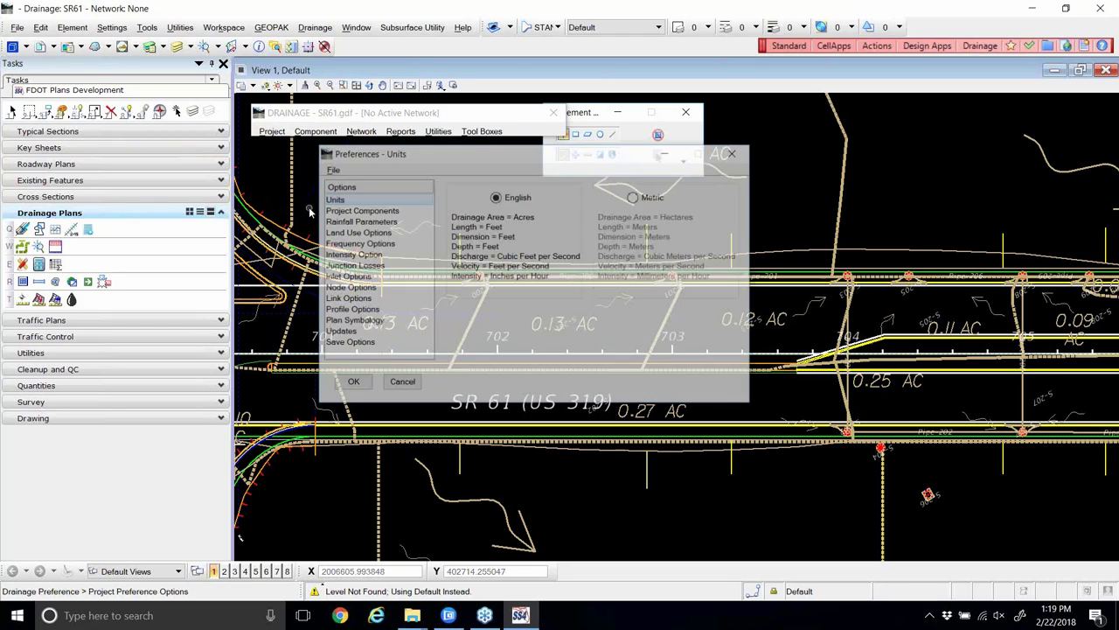
pyautogui.click(332, 169)
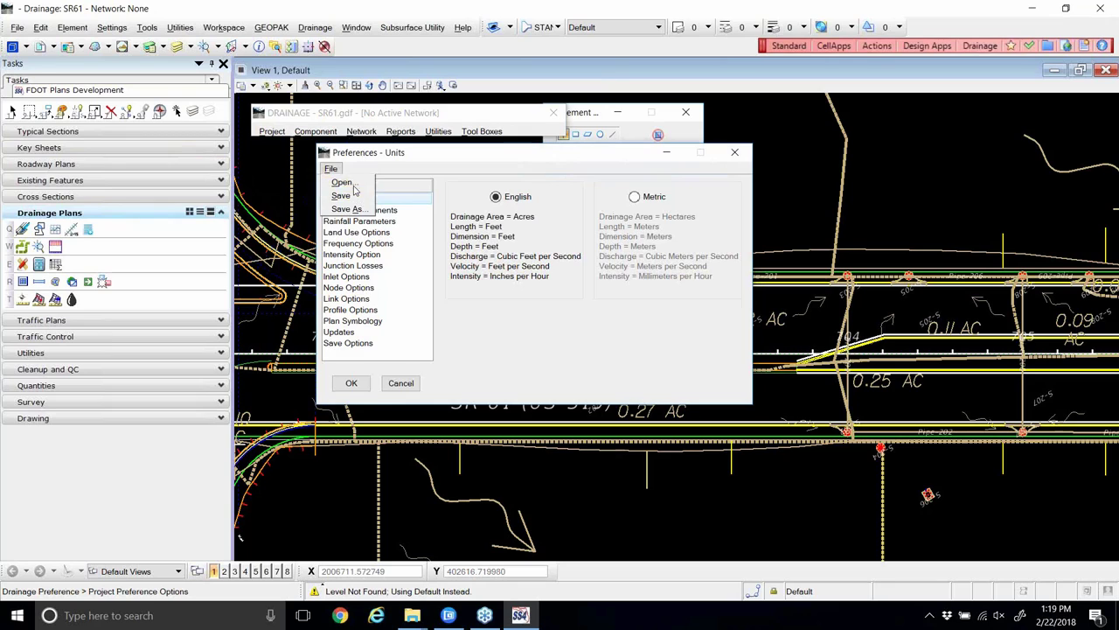
pyautogui.click(355, 183)
pyautogui.click(291, 164)
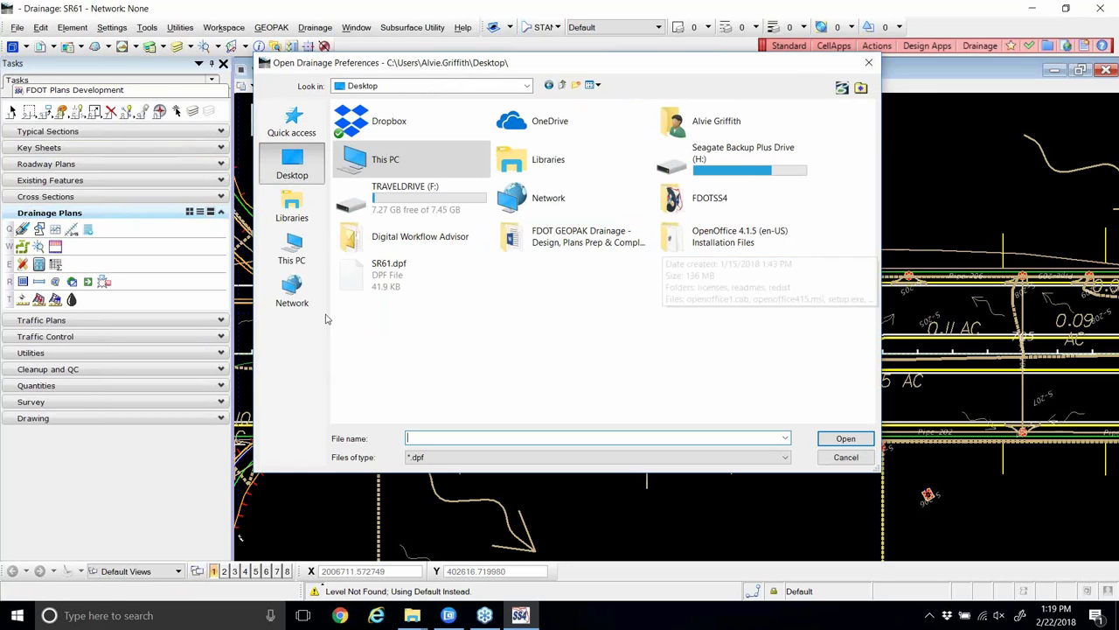
pyautogui.doubleClick(376, 276)
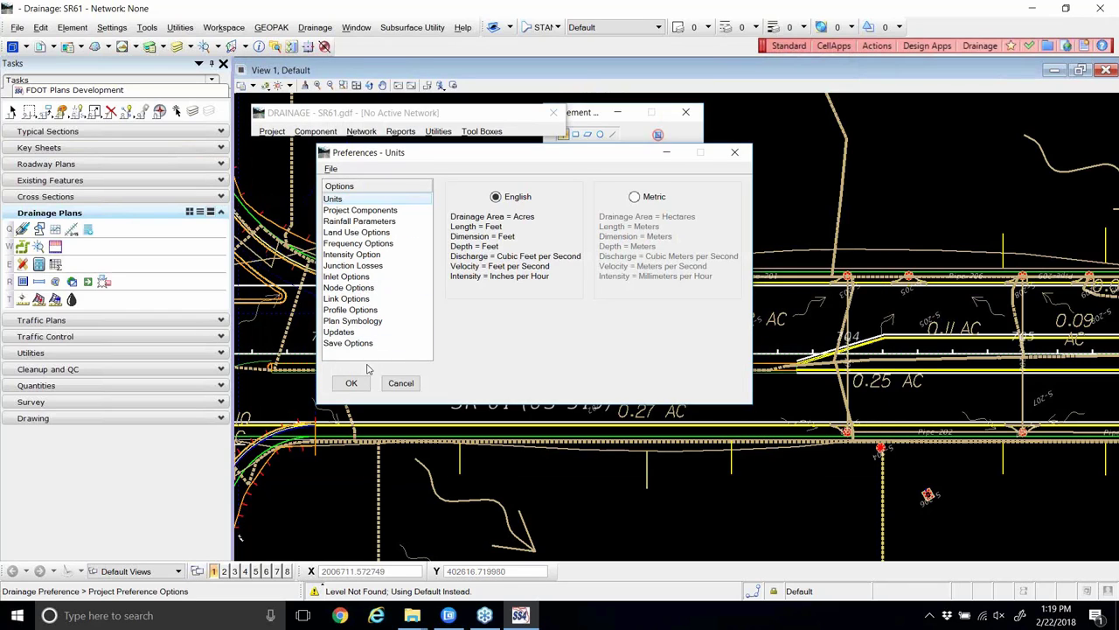
pyautogui.click(353, 383)
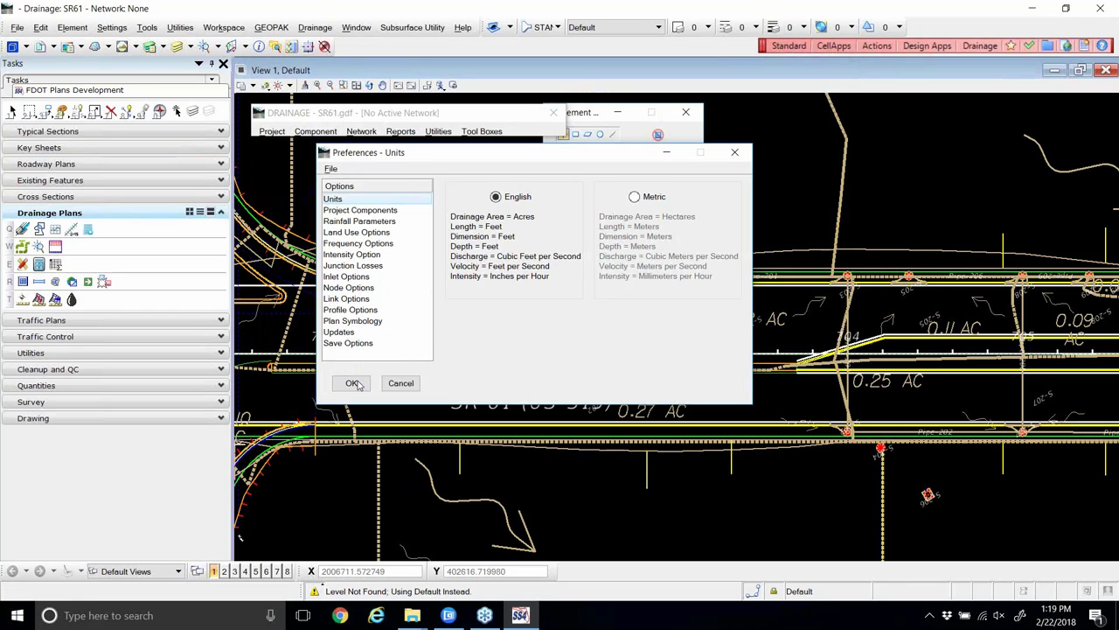
pyautogui.click(602, 266)
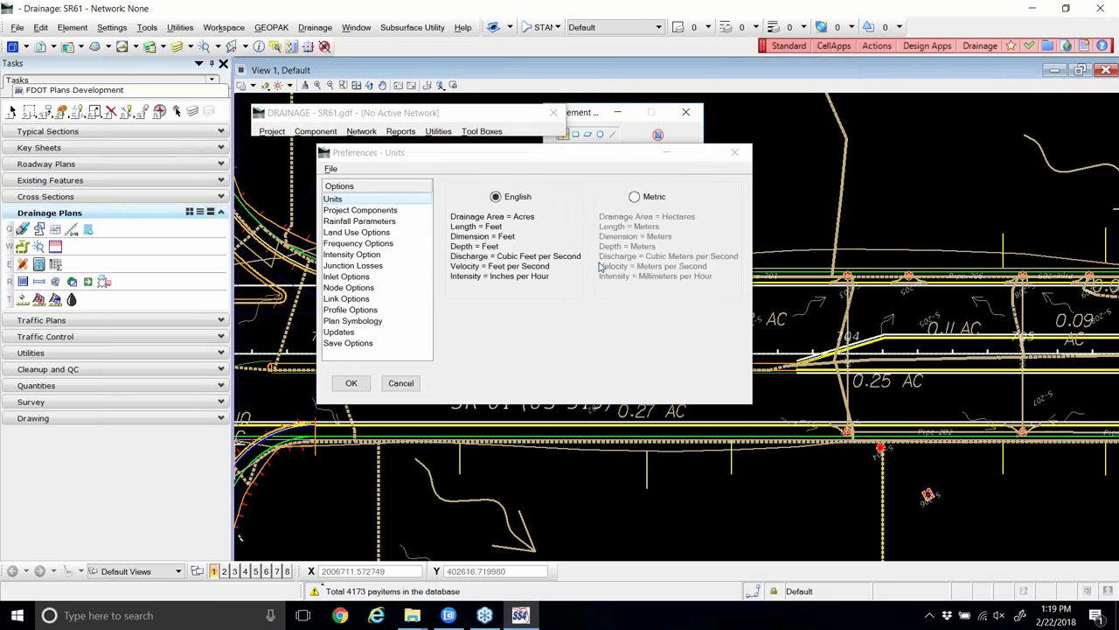
pyautogui.click(559, 263)
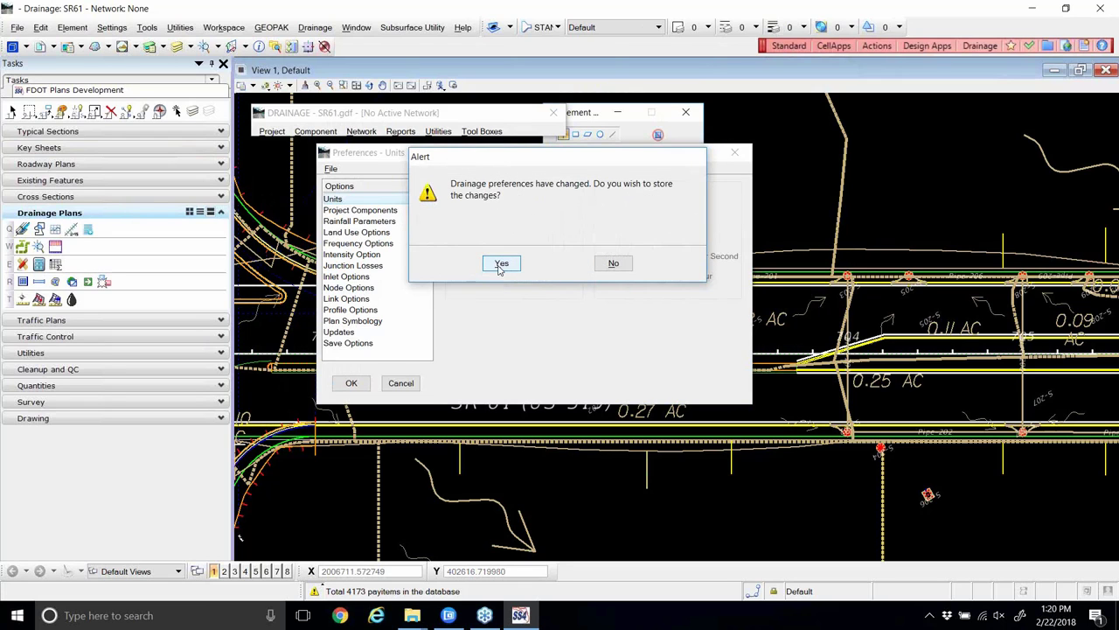
pyautogui.click(501, 264)
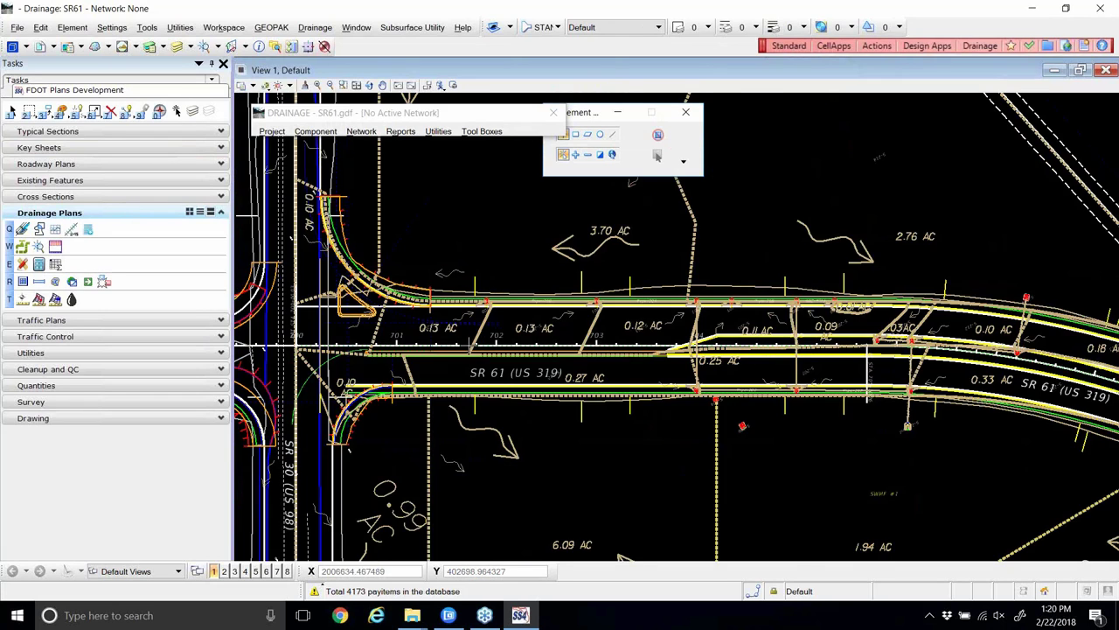
# - Make SR61-1 the active drainage network
pyautogui.scroll(-2, 461, 345)
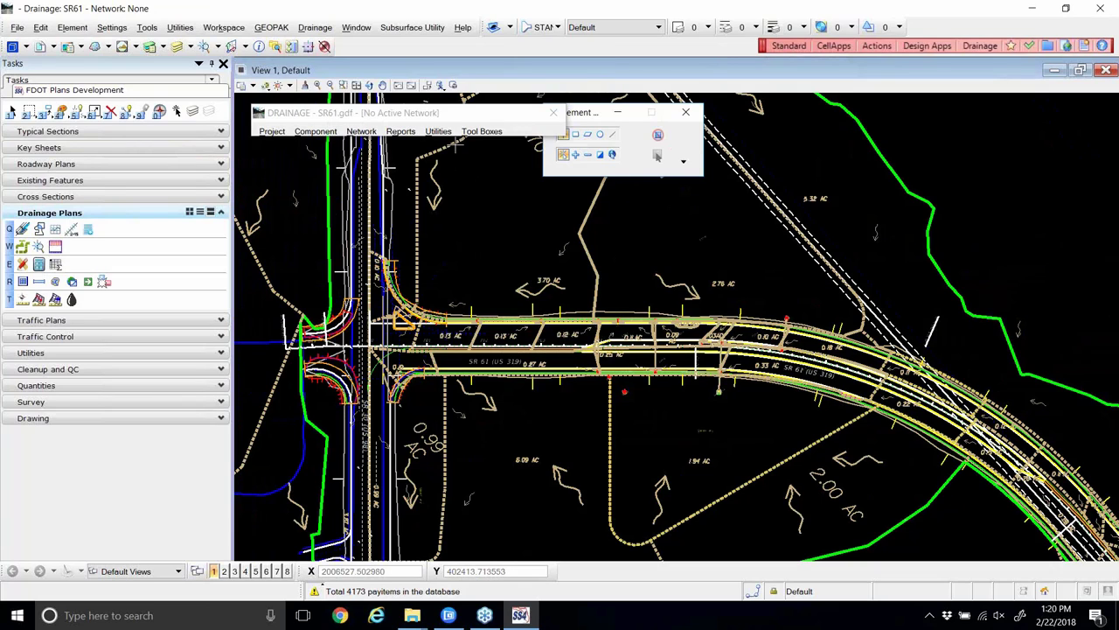
pyautogui.click(440, 132)
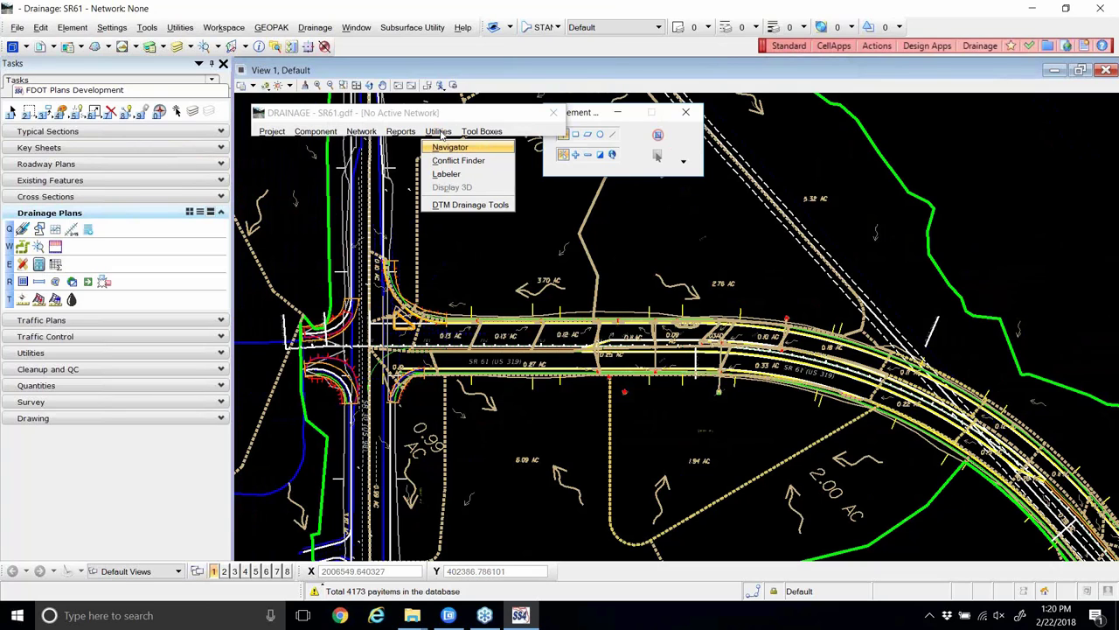
pyautogui.moveTo(417, 138)
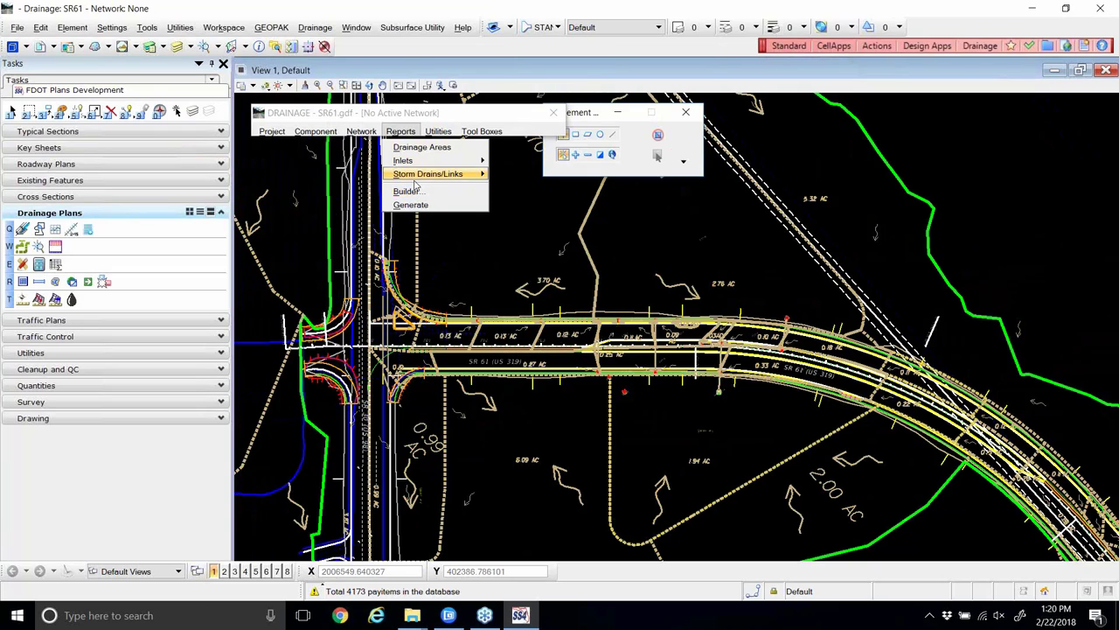
pyautogui.moveTo(364, 133)
pyautogui.click(381, 236)
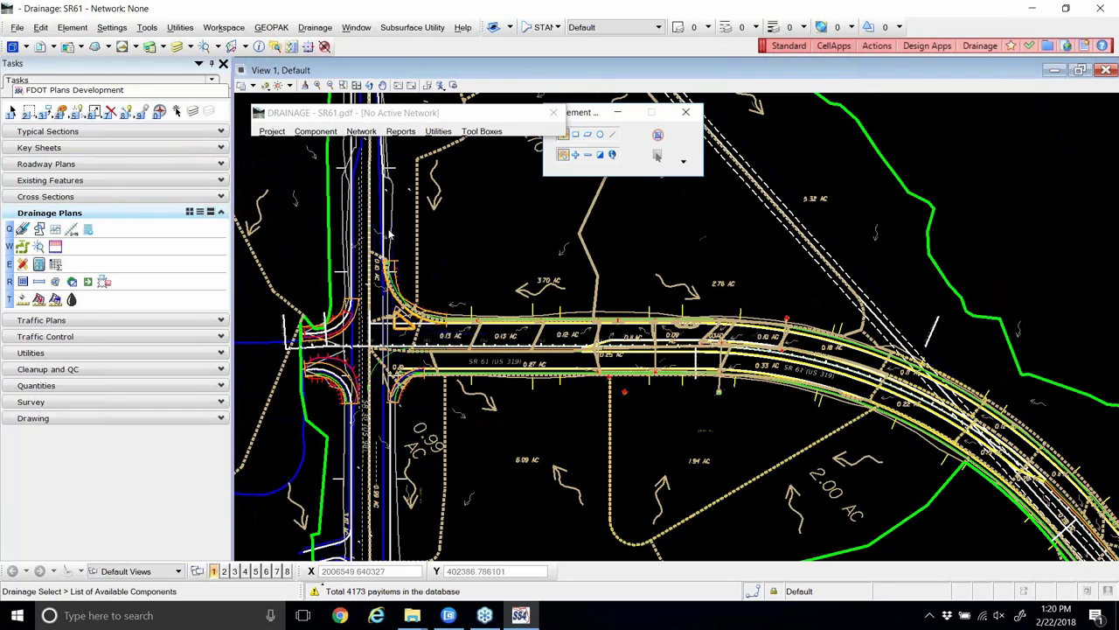
pyautogui.click(738, 232)
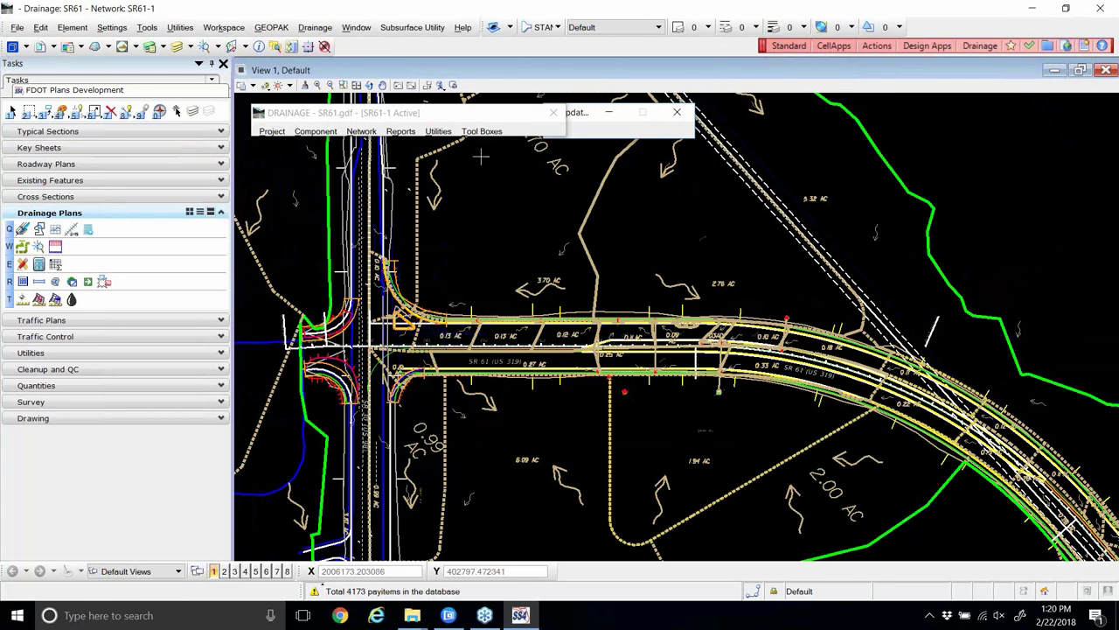
# - Open the drainage Report Builder and place its window over the plan view
pyautogui.click(411, 133)
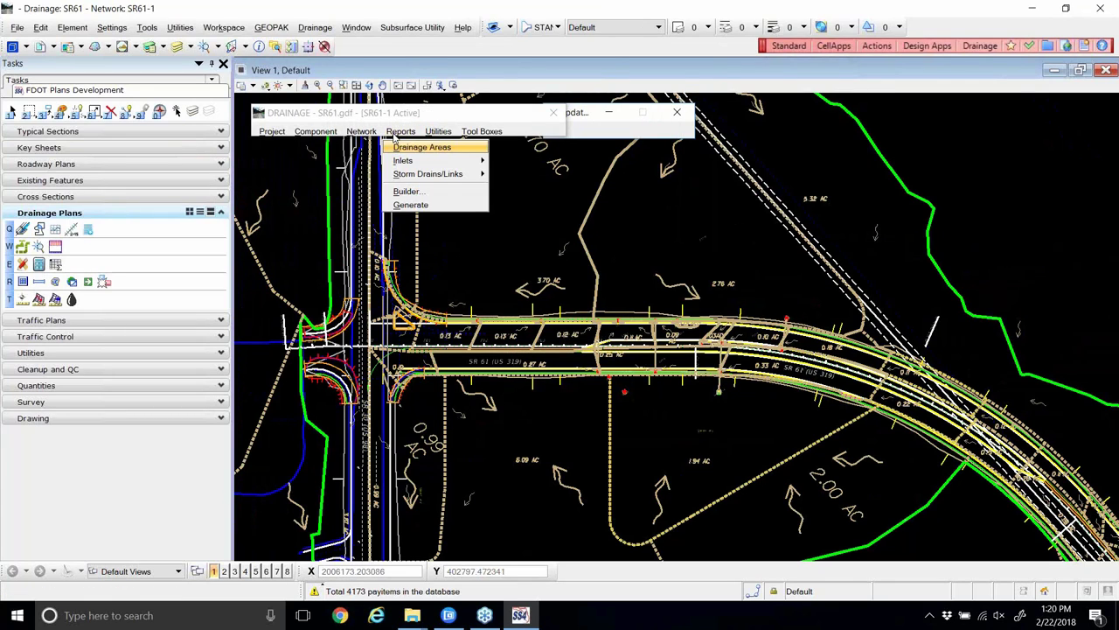
pyautogui.click(421, 193)
pyautogui.moveTo(216, 94); pyautogui.dragTo(637, 131)
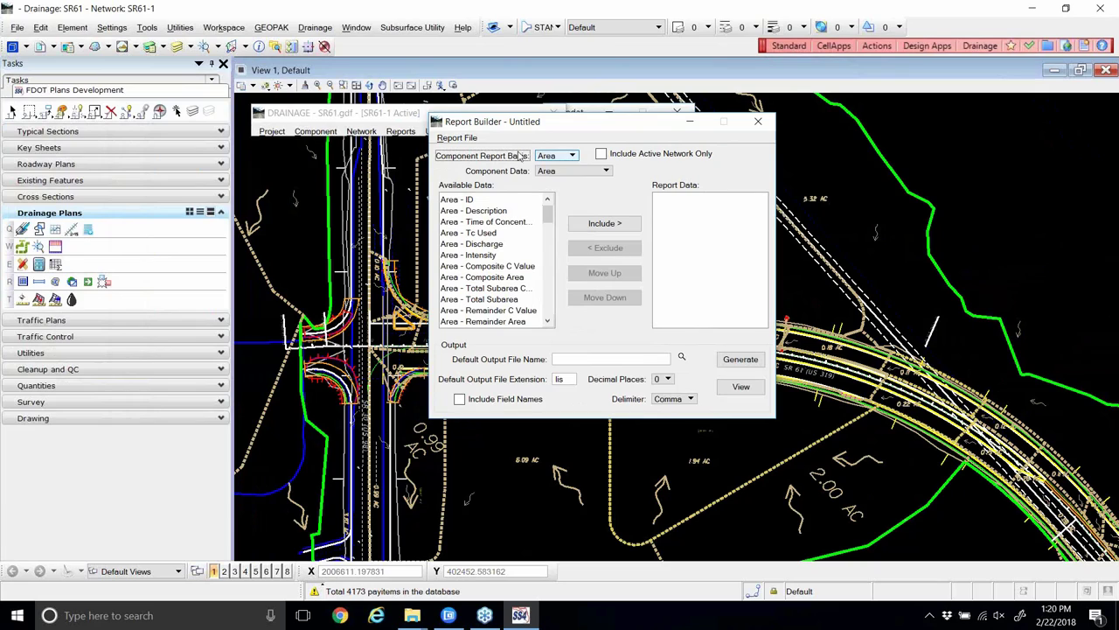
# - Look through the Component Report Basis options, trying Inlet and Node and returning to Area
pyautogui.click(560, 159)
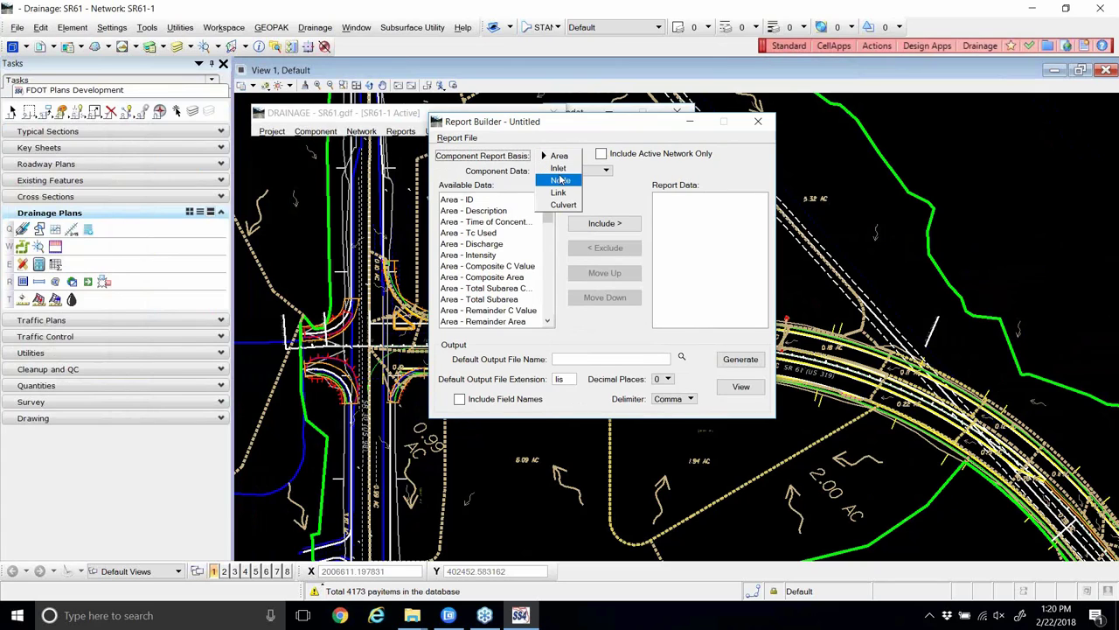
pyautogui.click(560, 156)
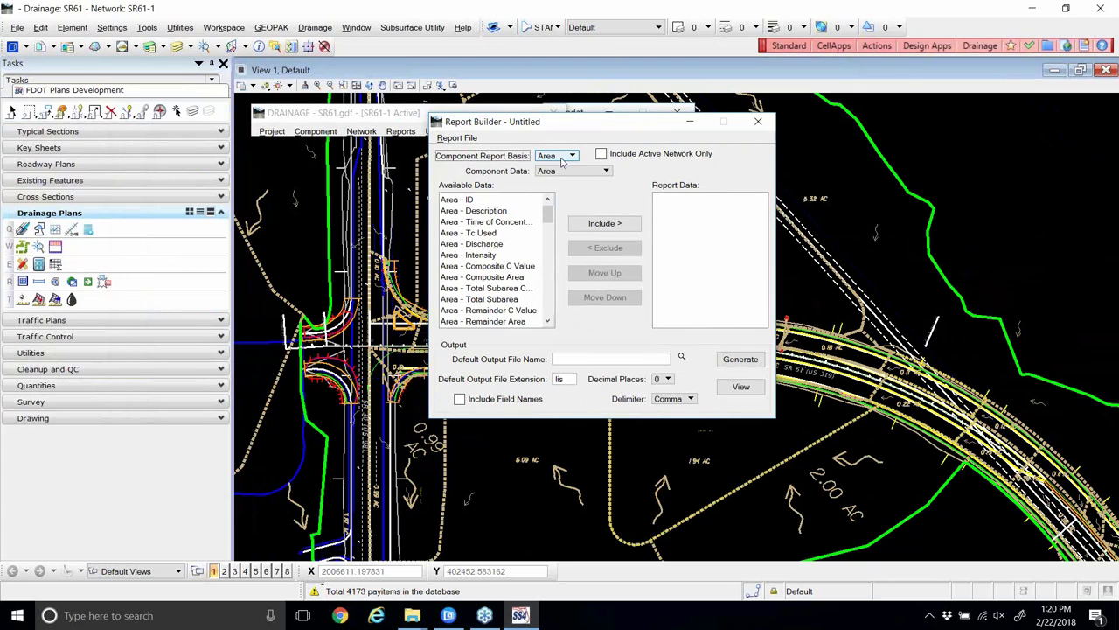
pyautogui.click(560, 155)
pyautogui.click(560, 168)
pyautogui.click(563, 158)
pyautogui.click(560, 168)
pyautogui.click(560, 156)
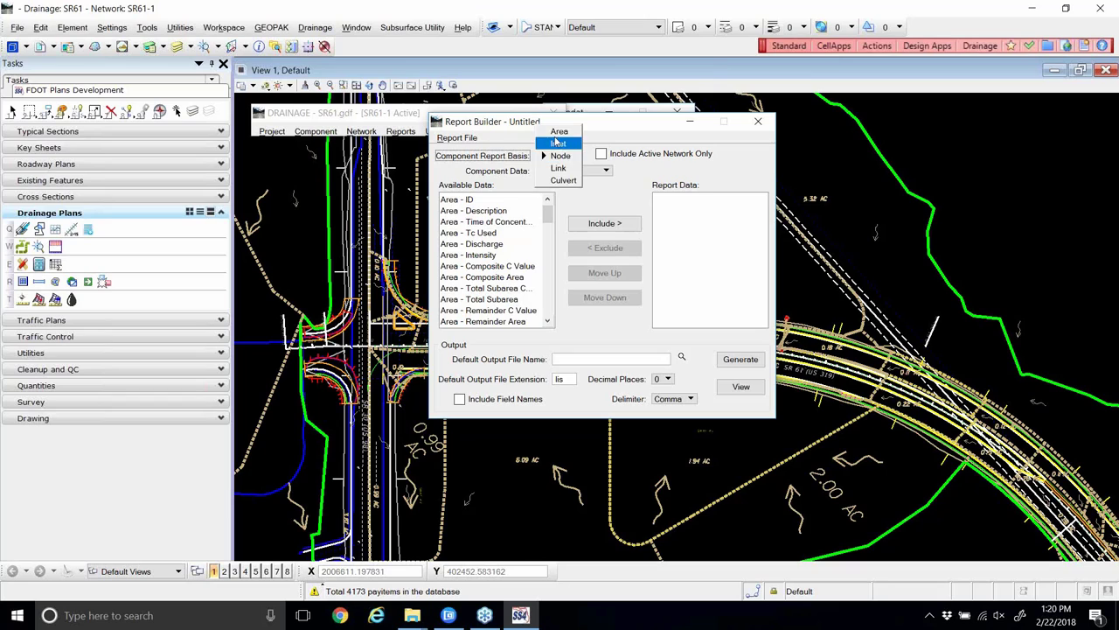
pyautogui.click(559, 131)
# - Examine the data fields available for the Inlet and Area components in an area-based report
pyautogui.click(561, 172)
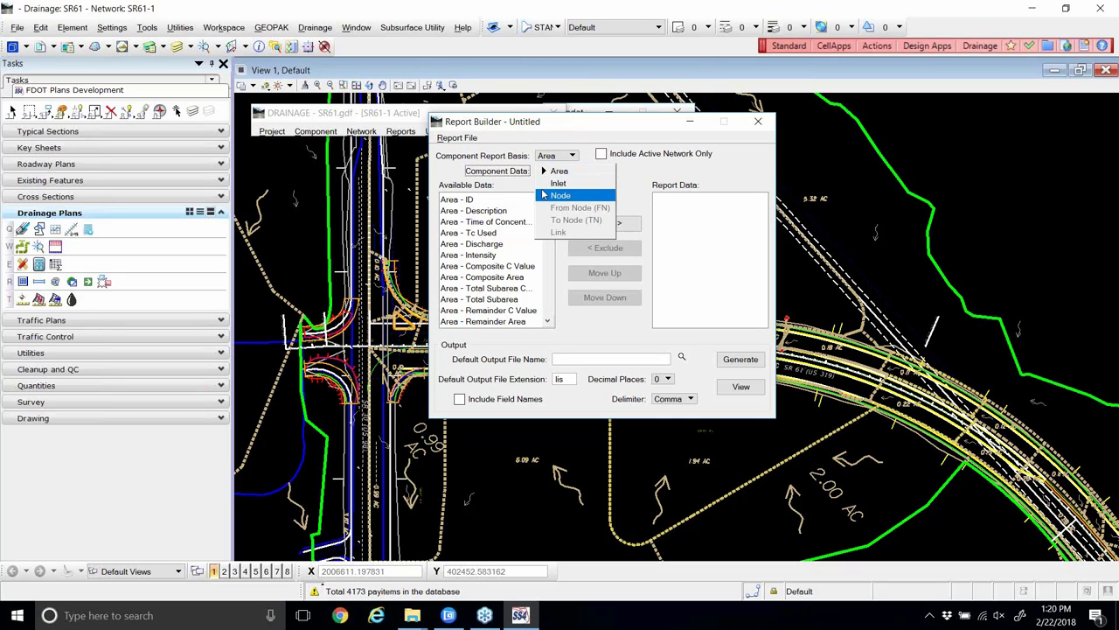
pyautogui.click(556, 183)
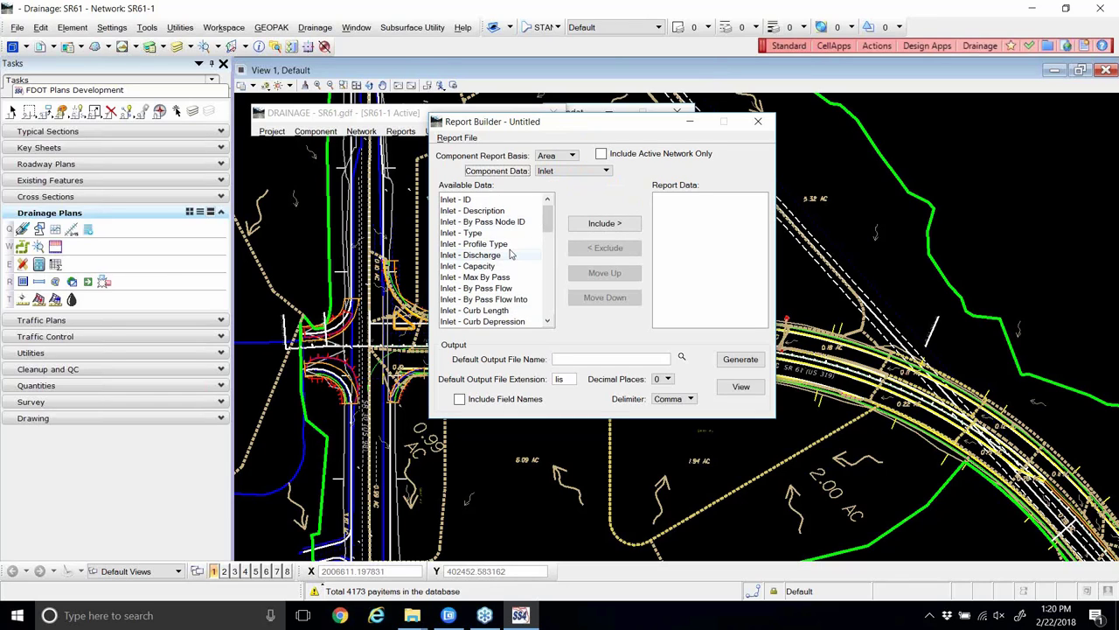
pyautogui.click(573, 173)
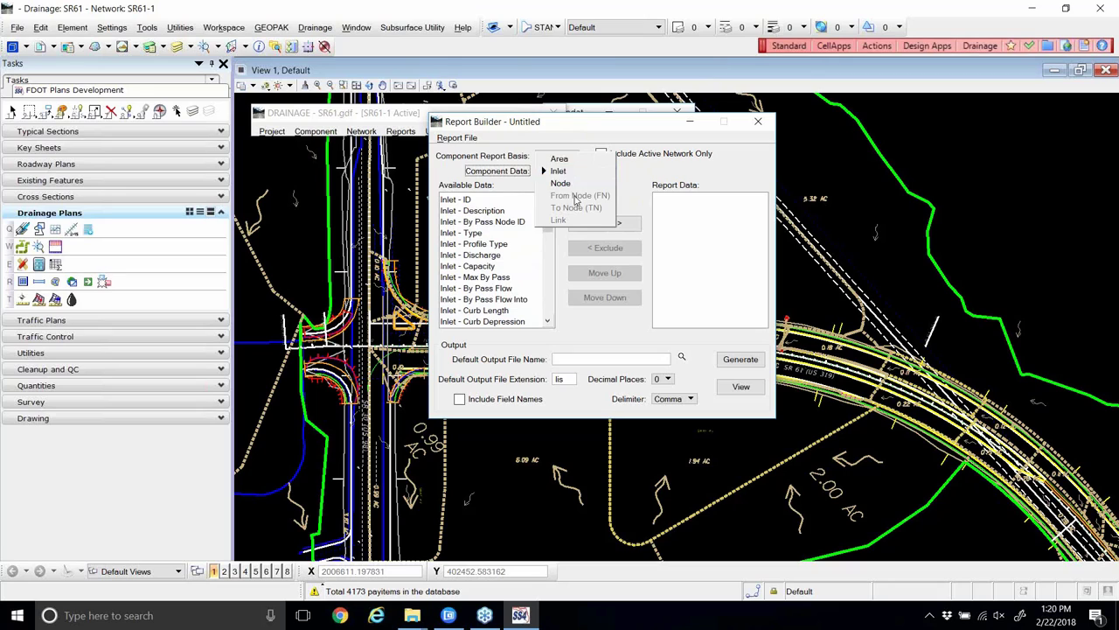
pyautogui.click(561, 159)
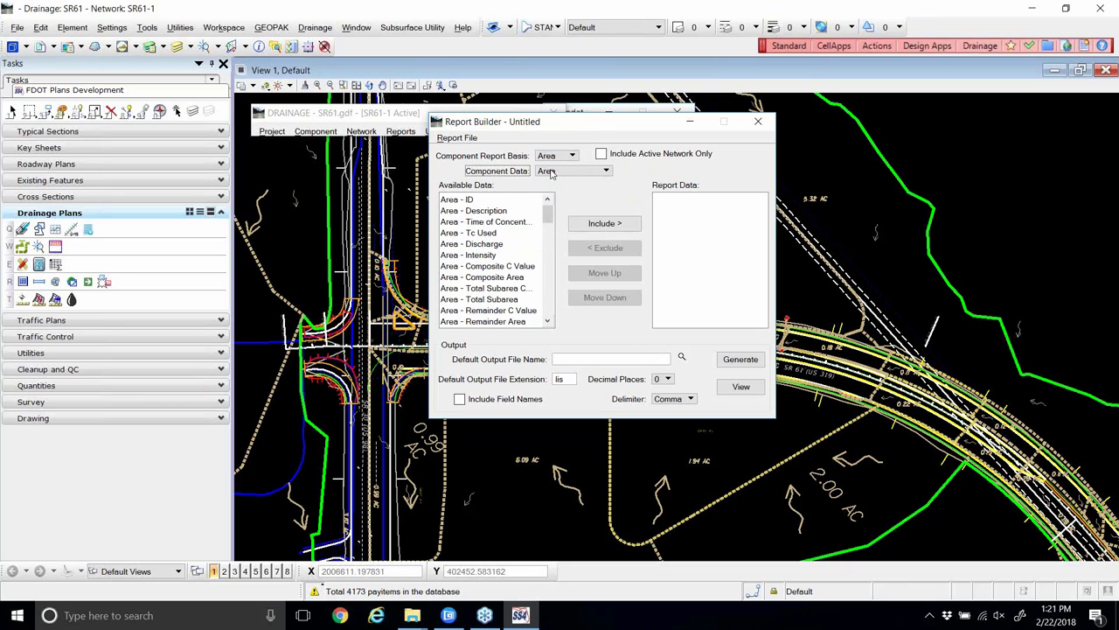
pyautogui.scroll(-2, 512, 239)
pyautogui.scroll(-6, 513, 239)
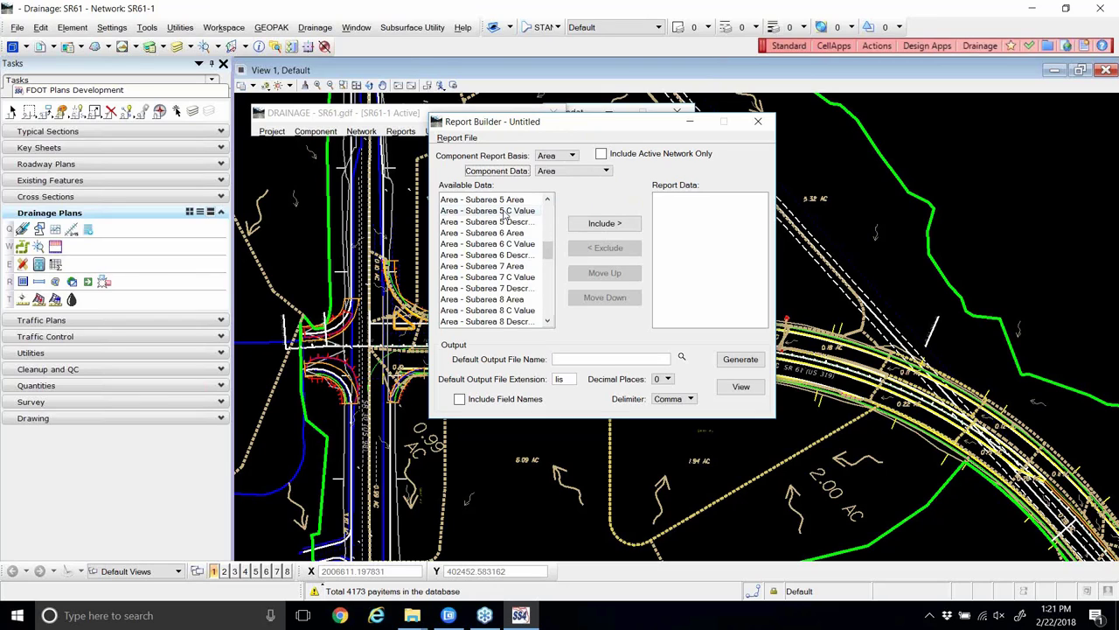
pyautogui.scroll(-11, 512, 247)
pyautogui.scroll(19, 506, 259)
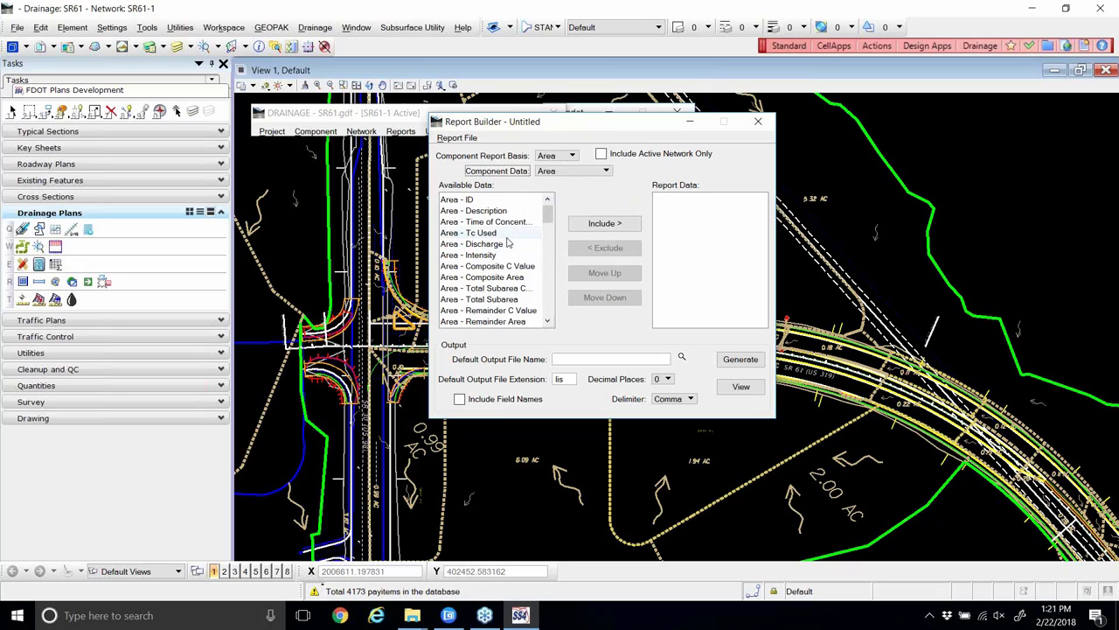
# - Set the component data to Node and limit the report to the active network only
pyautogui.click(599, 171)
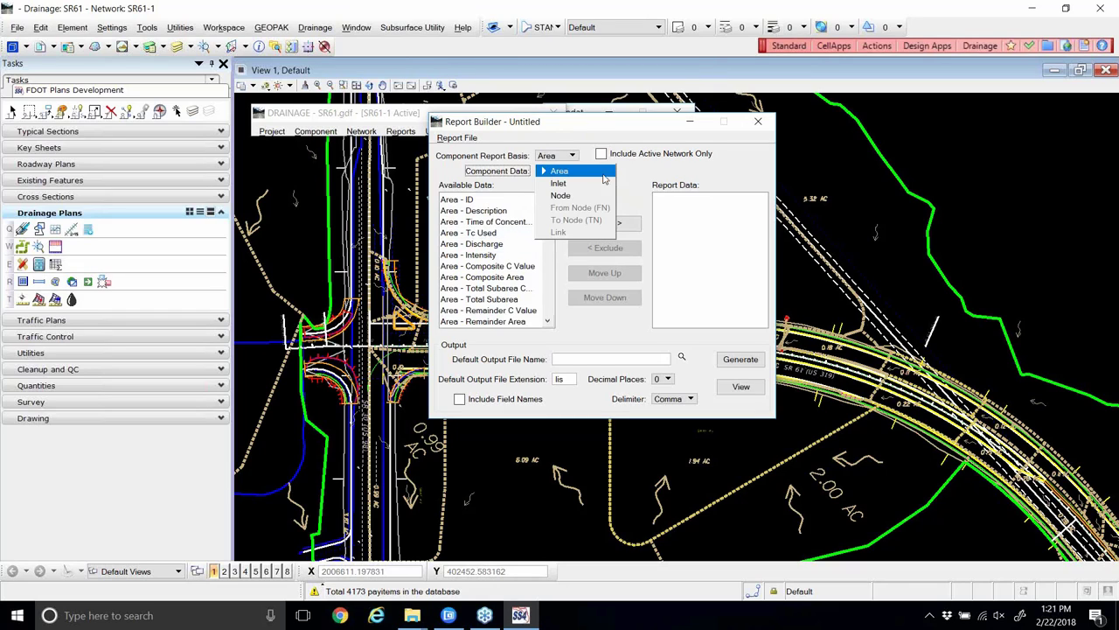
pyautogui.click(561, 195)
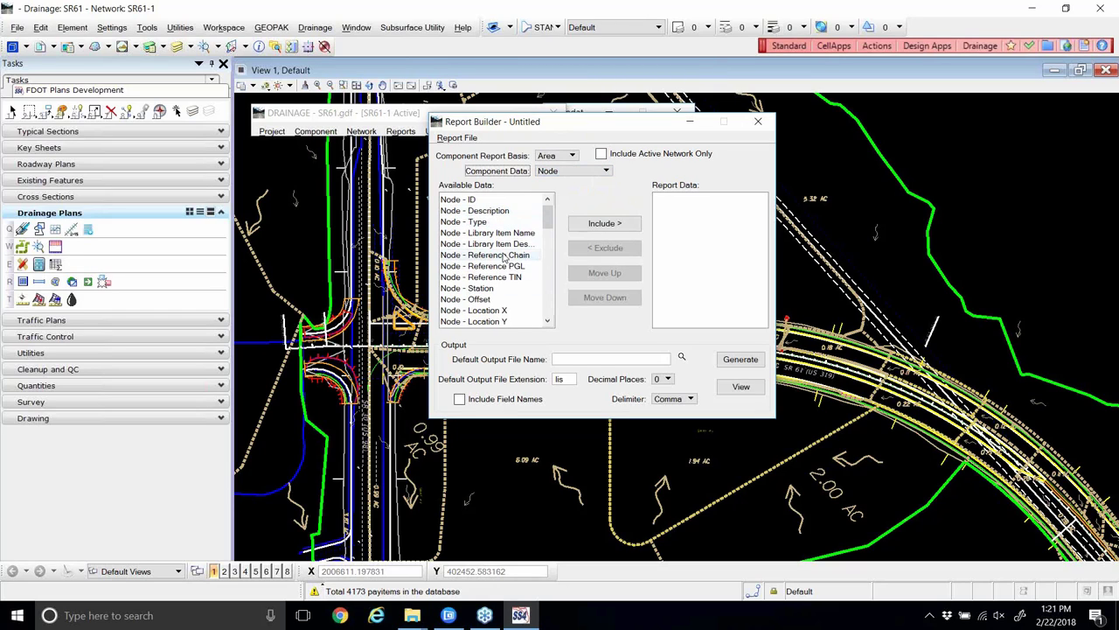
pyautogui.click(604, 157)
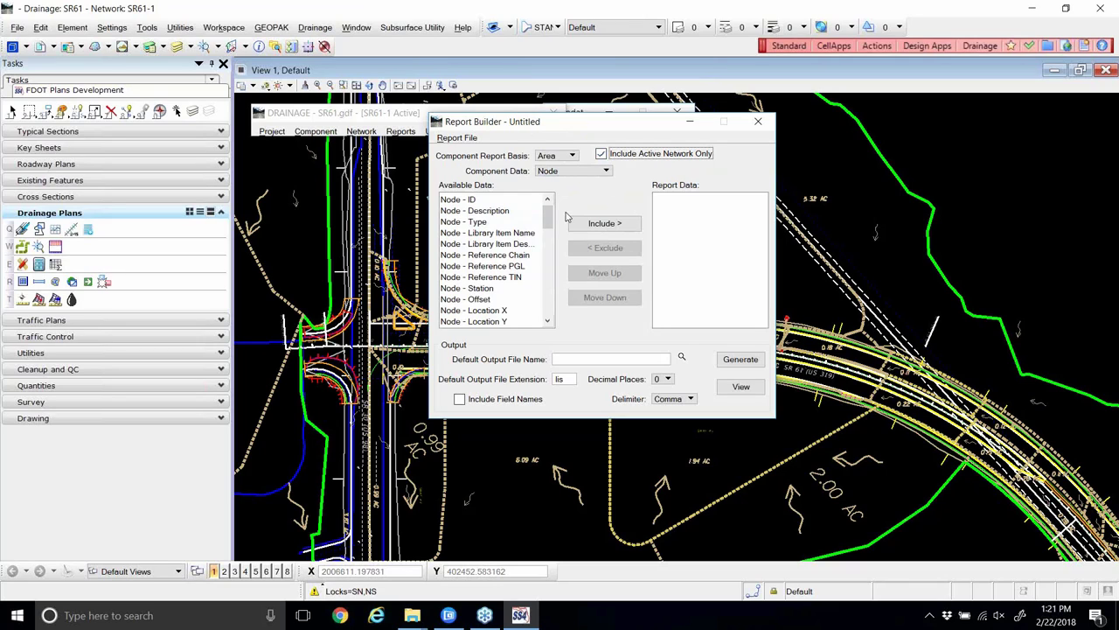
# - Try Inlet and Node as the component report basis and examine the node data fields available
pyautogui.click(567, 156)
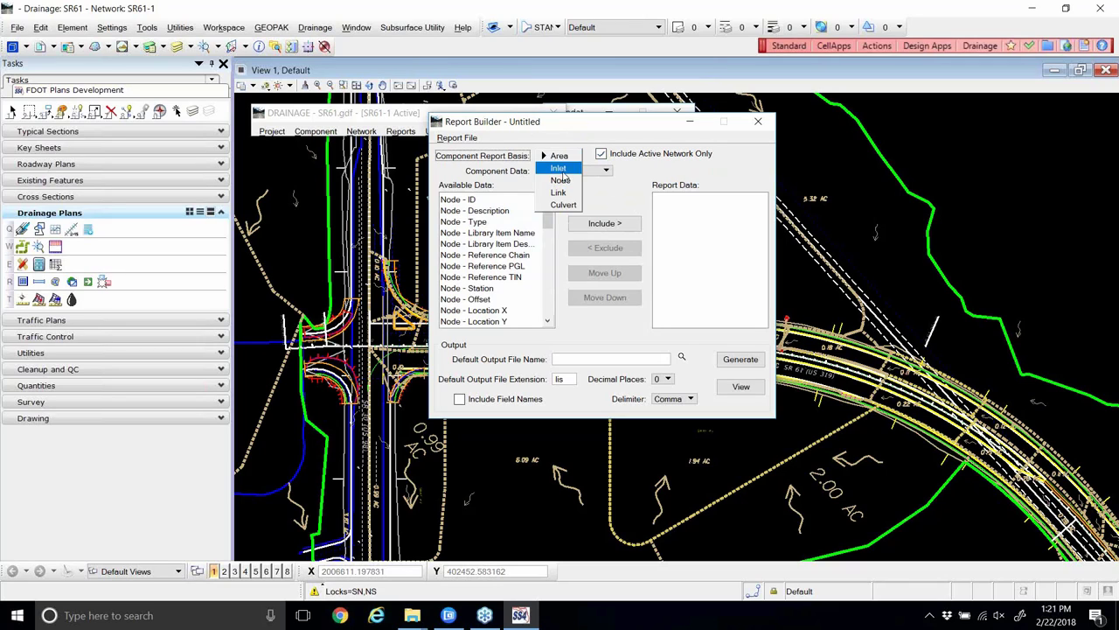
pyautogui.click(566, 180)
pyautogui.click(563, 172)
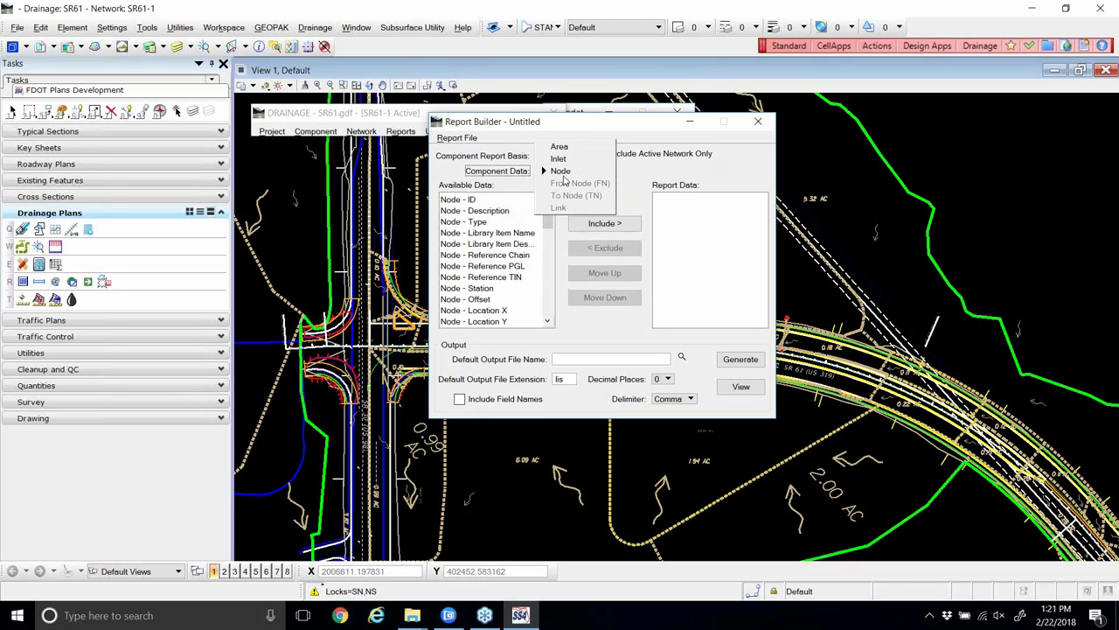
pyautogui.click(563, 171)
pyautogui.click(493, 211)
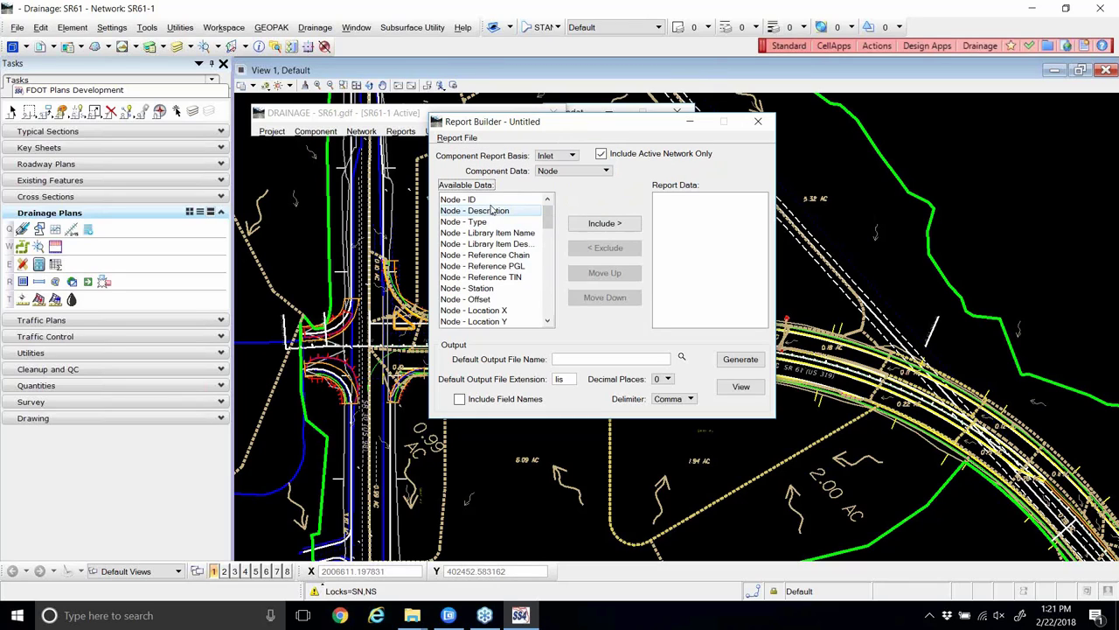
pyautogui.click(567, 155)
pyautogui.click(557, 164)
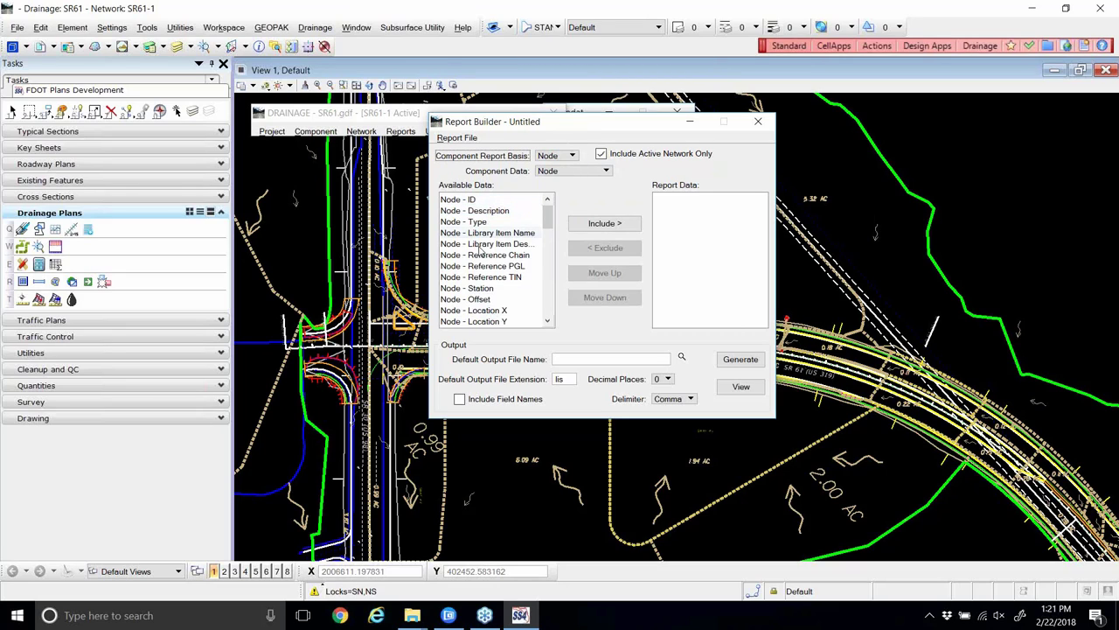
pyautogui.moveTo(547, 218); pyautogui.dragTo(549, 301)
# - Set the component report basis to Link and the component data to From Node (FN)
pyautogui.click(562, 156)
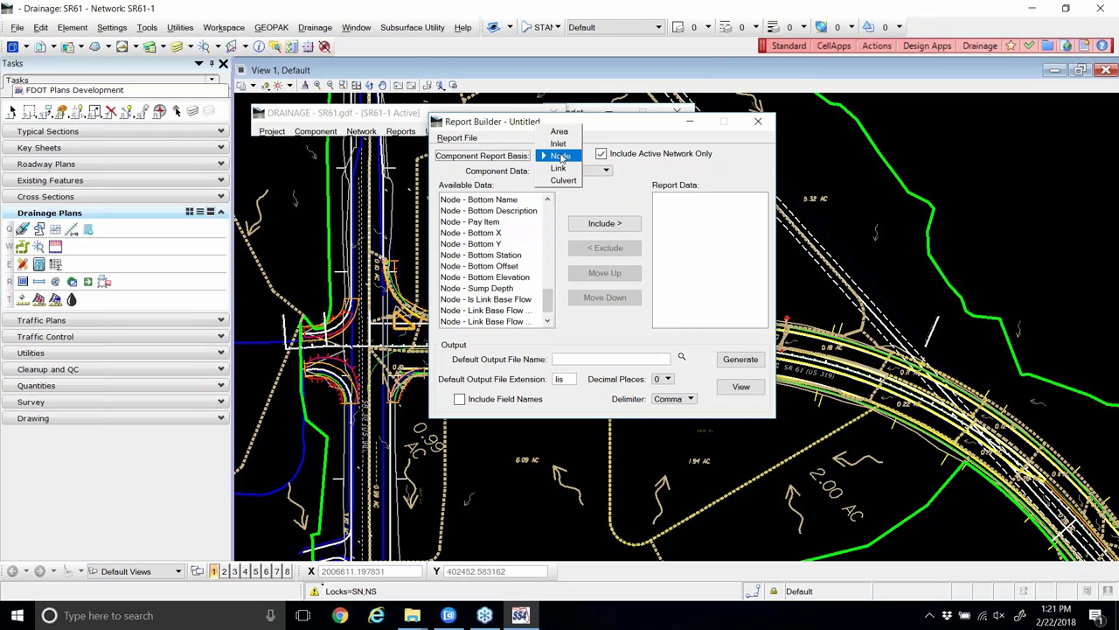
pyautogui.click(556, 160)
pyautogui.moveTo(547, 215)
pyautogui.mouseDown()
pyautogui.moveTo(550, 315)
pyautogui.moveTo(549, 203)
pyautogui.mouseUp()
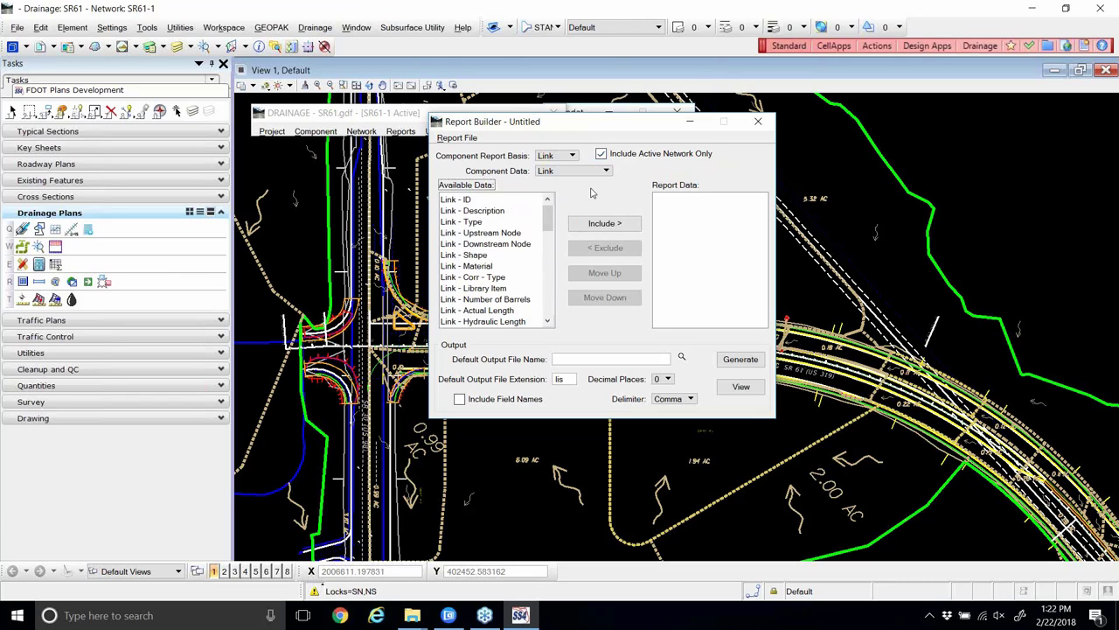
pyautogui.click(581, 171)
pyautogui.click(582, 172)
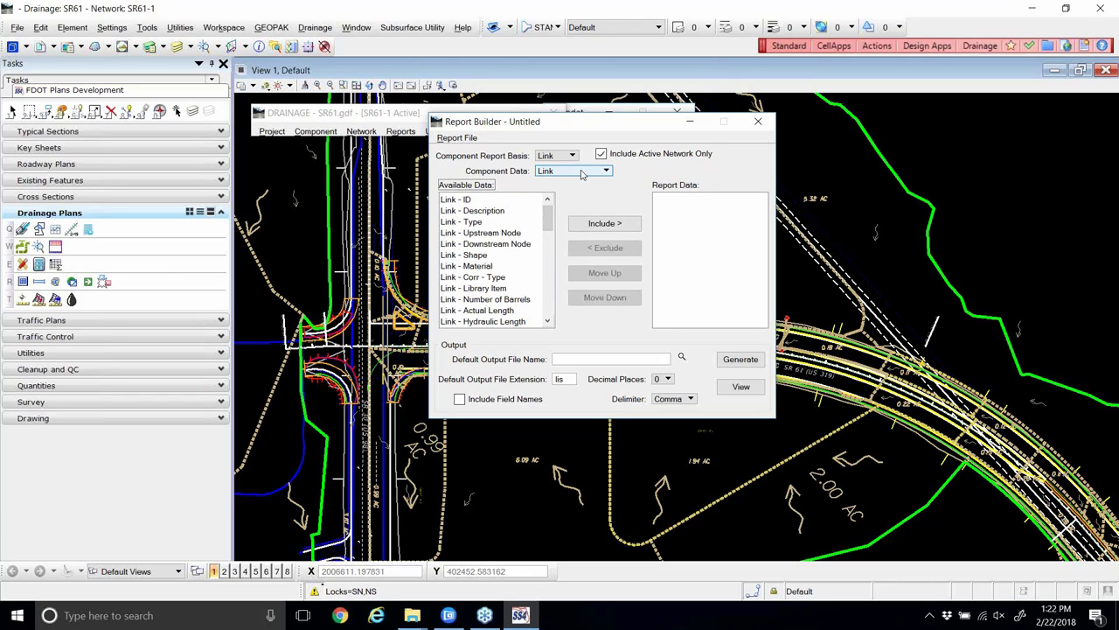
pyautogui.click(581, 172)
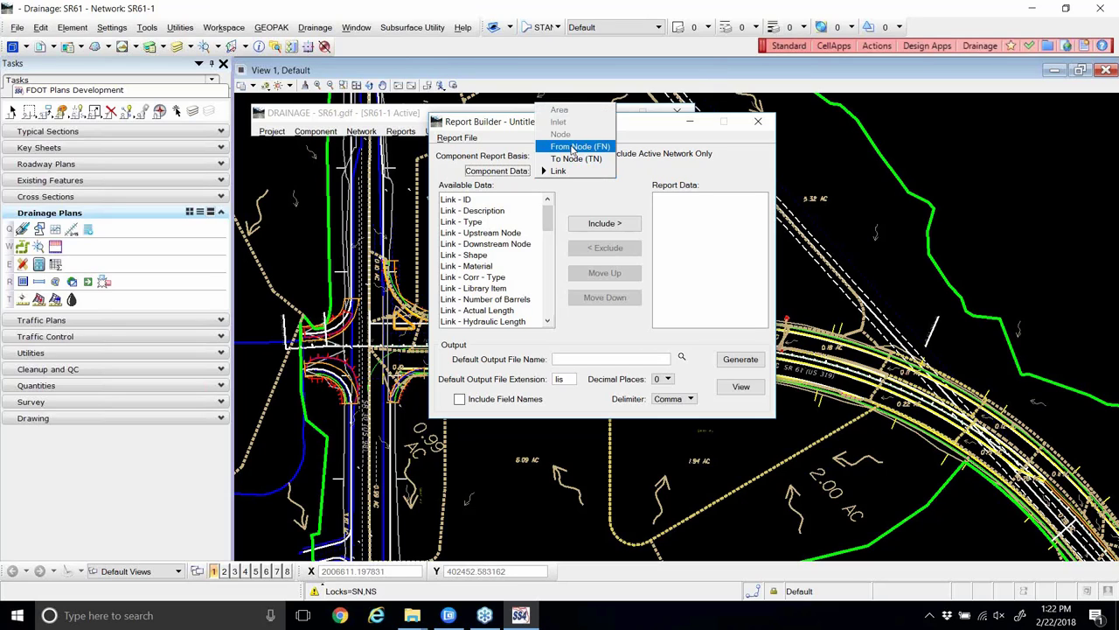
pyautogui.click(574, 146)
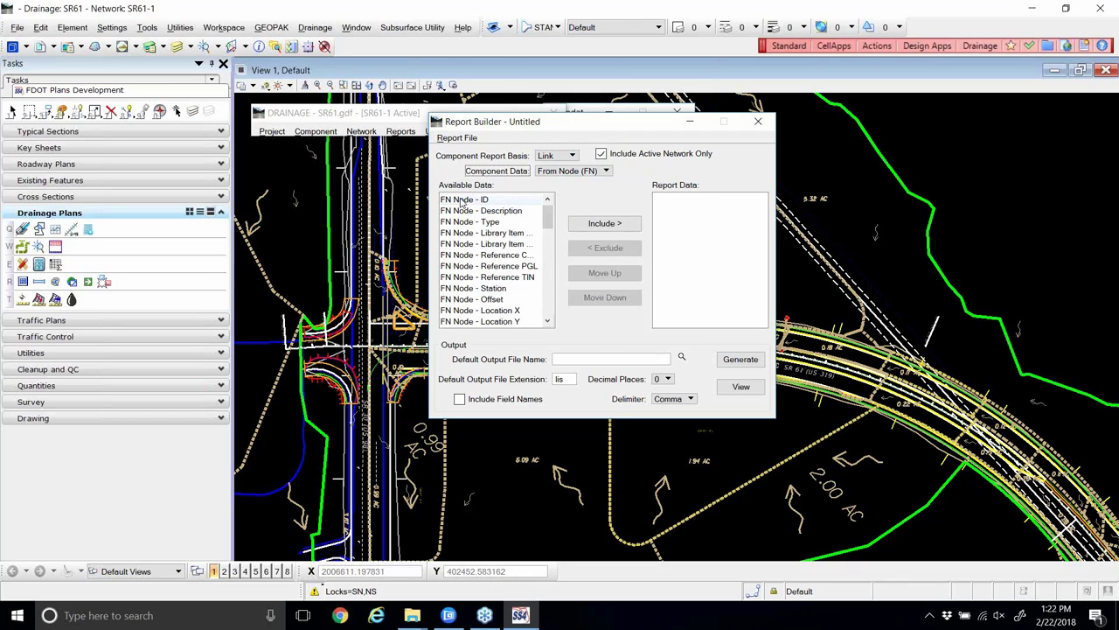
# - Include the FN Node ID, Description and Type fields in the report data
pyautogui.doubleClick(463, 201)
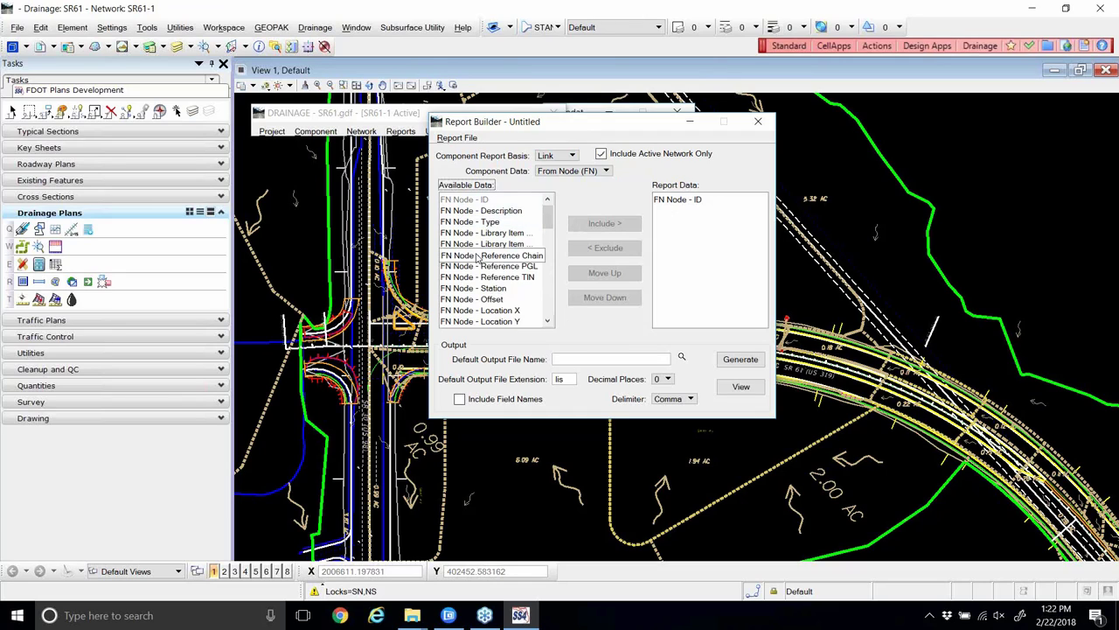
pyautogui.click(473, 211)
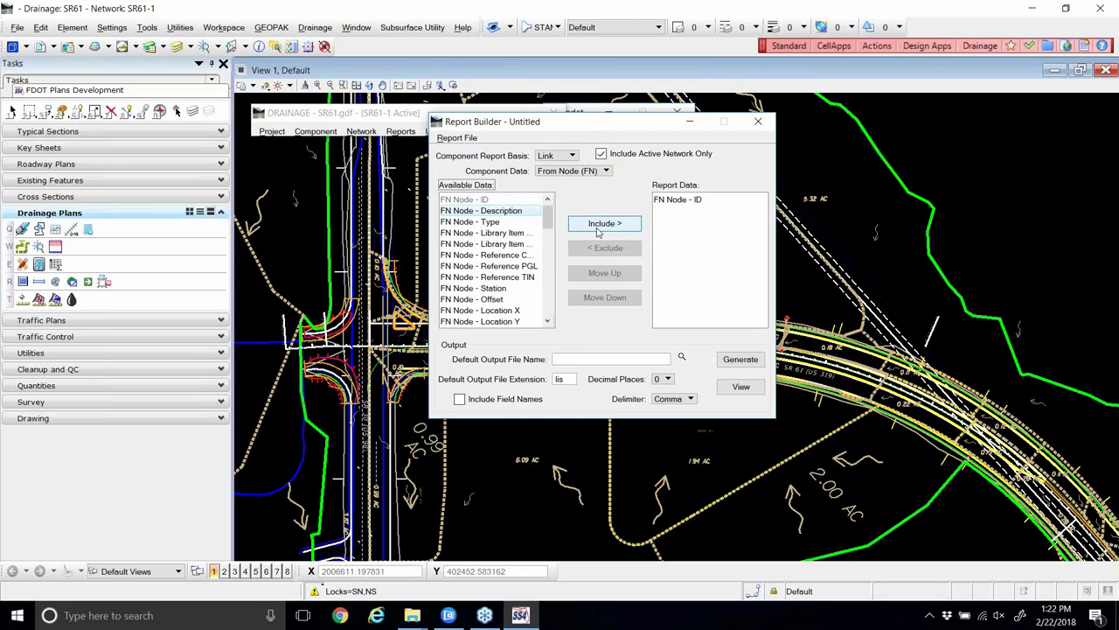
pyautogui.click(598, 226)
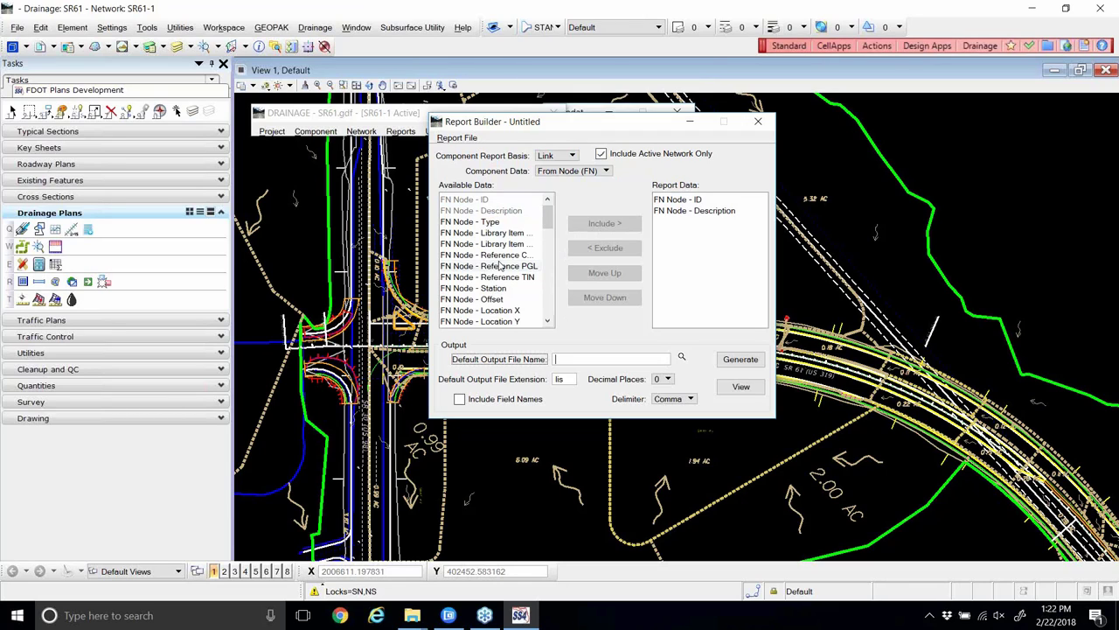
pyautogui.click(469, 223)
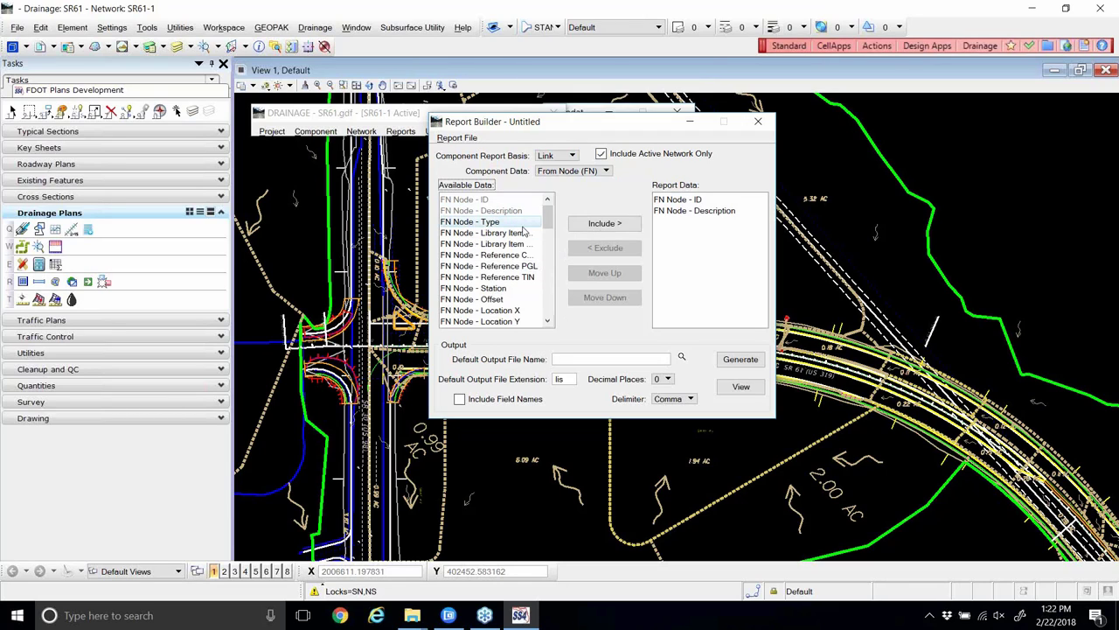
pyautogui.click(599, 225)
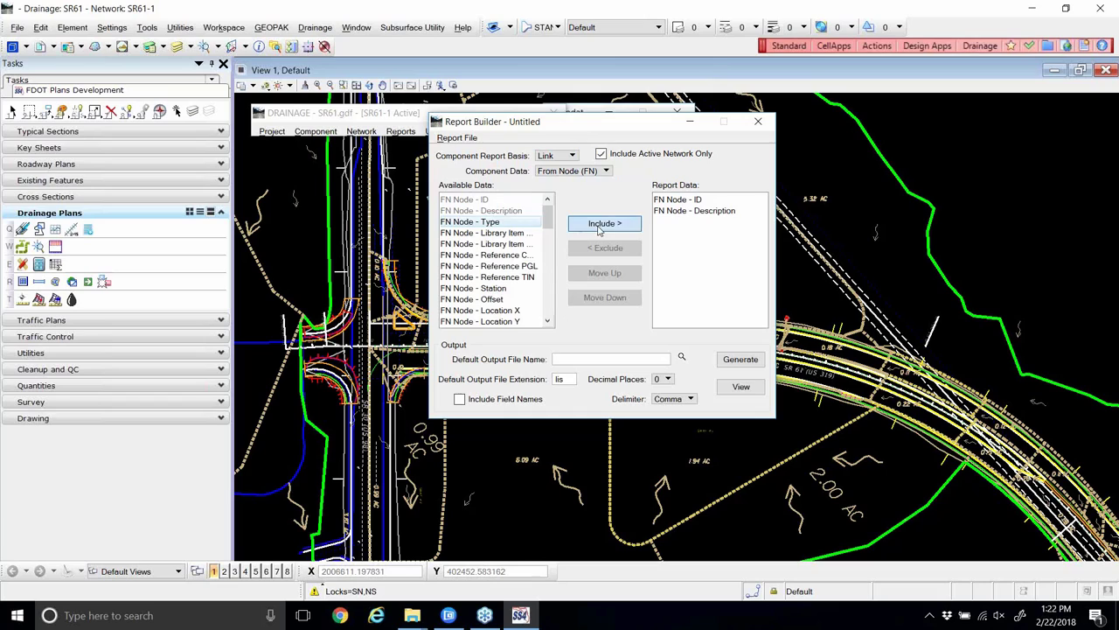
# - Include the FN Node Library Item Description, Reference Chain, Reference PGL and Offset fields together in the report data
pyautogui.keyDown('ctrl'); pyautogui.click(496, 244); pyautogui.keyUp('ctrl')
pyautogui.keyDown('ctrl'); pyautogui.click(494, 266); pyautogui.keyUp('ctrl')
pyautogui.keyDown('ctrl'); pyautogui.click(479, 299); pyautogui.keyUp('ctrl')
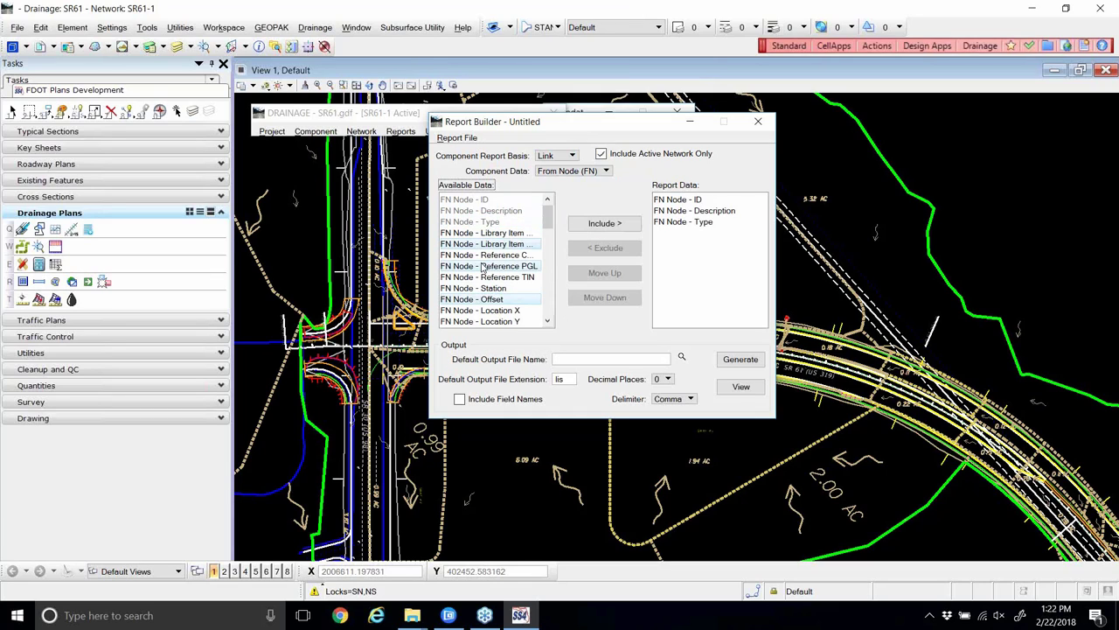
pyautogui.keyDown('ctrl'); pyautogui.click(481, 254); pyautogui.keyUp('ctrl')
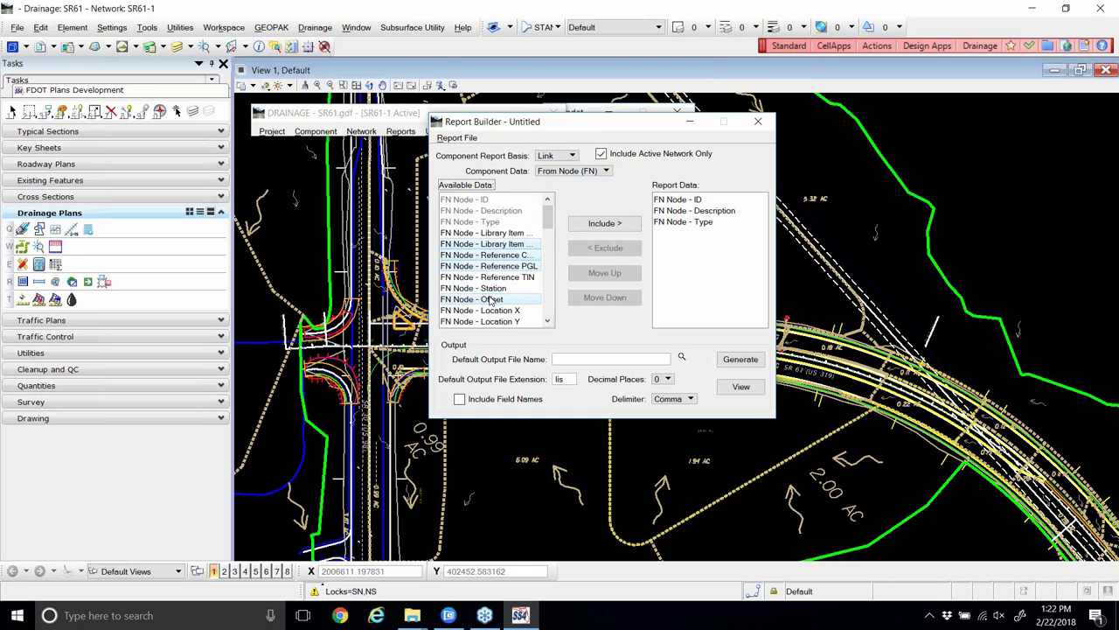
pyautogui.click(579, 227)
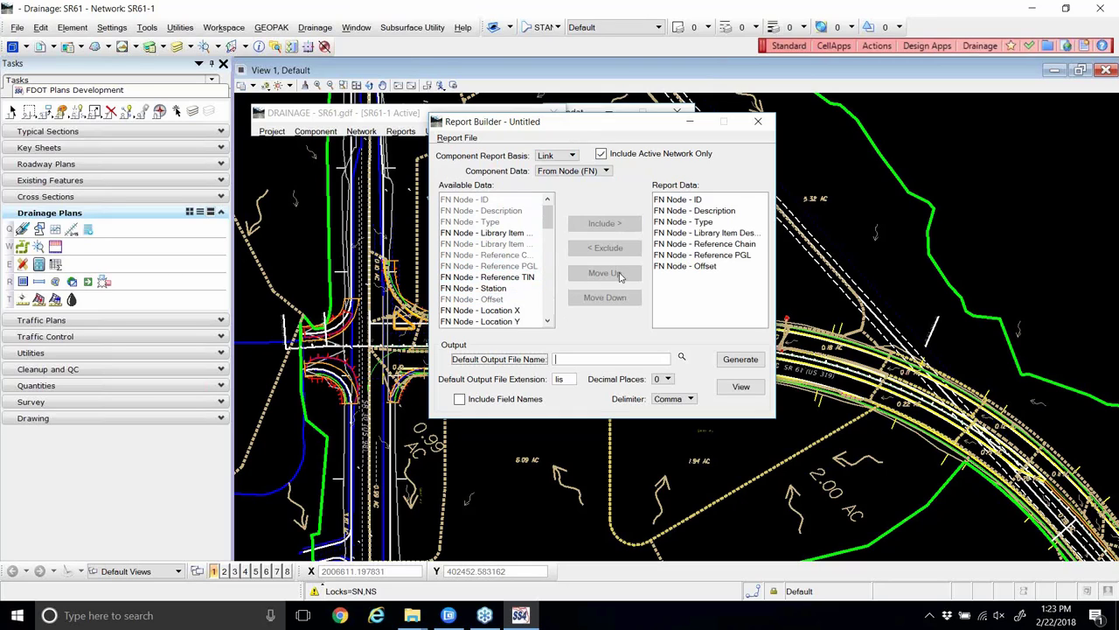
# - Exclude the fields from FN Node Library Item Description through Offset from the report data
pyautogui.click(663, 233)
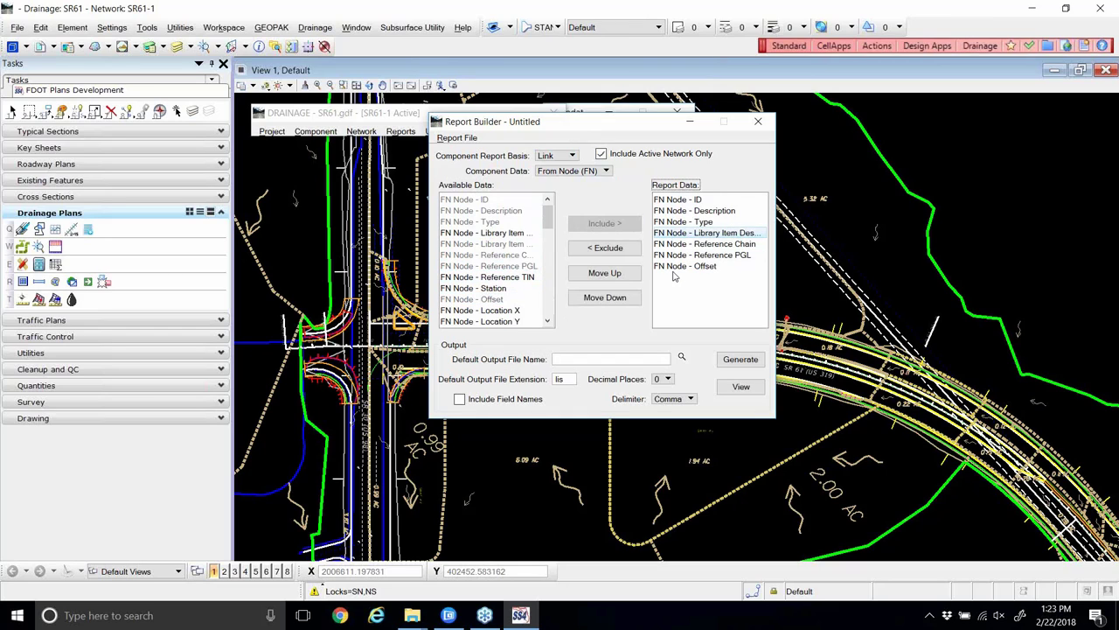
pyautogui.keyDown('shift'); pyautogui.click(672, 266); pyautogui.keyUp('shift')
pyautogui.click(599, 248)
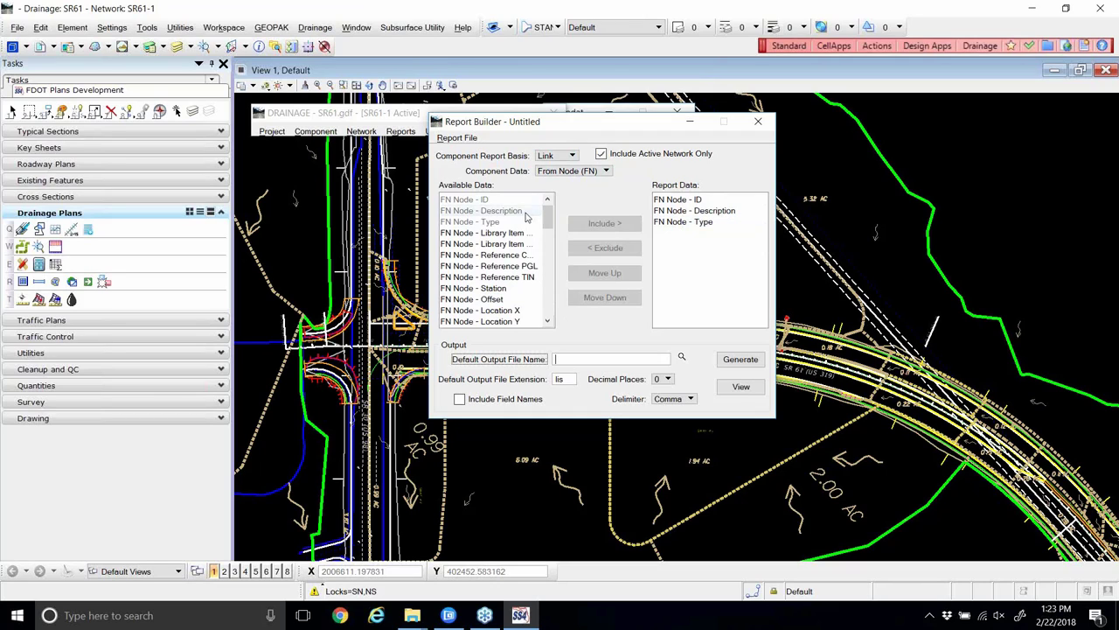
pyautogui.click(490, 201)
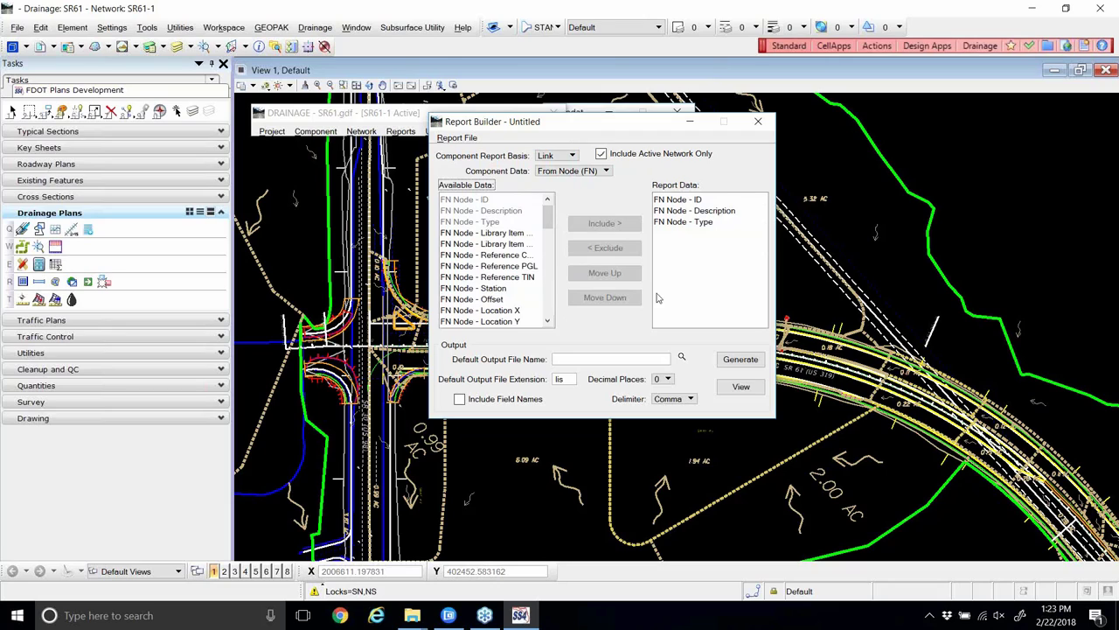
# - Configure the report output with 3 decimal places, the file name SR61-1 Nodes and the default extension csv
pyautogui.click(664, 379)
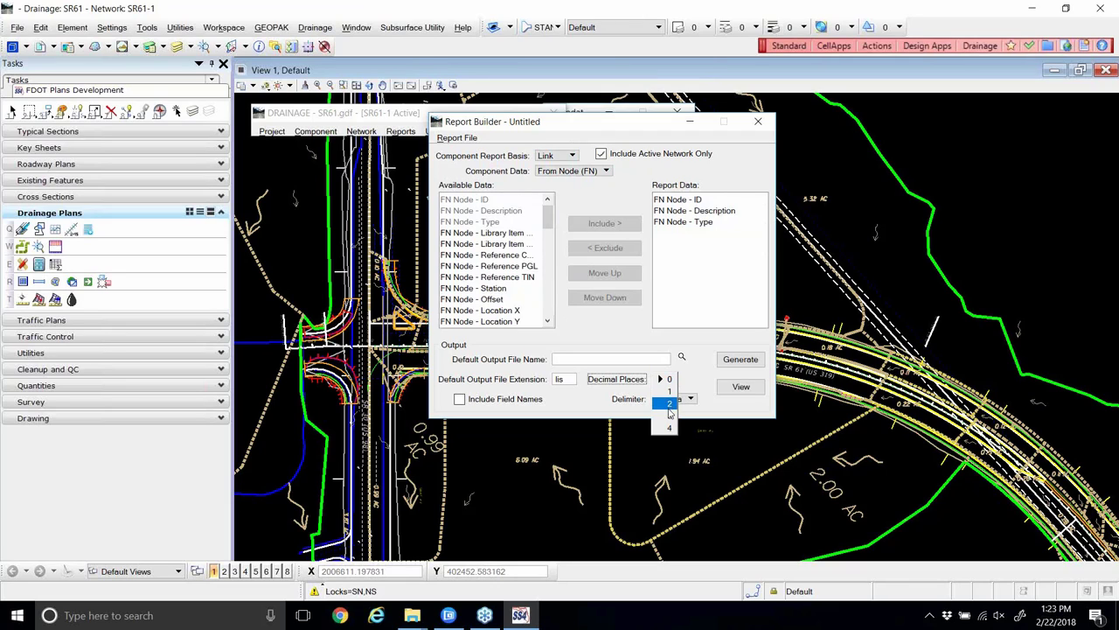
pyautogui.click(670, 415)
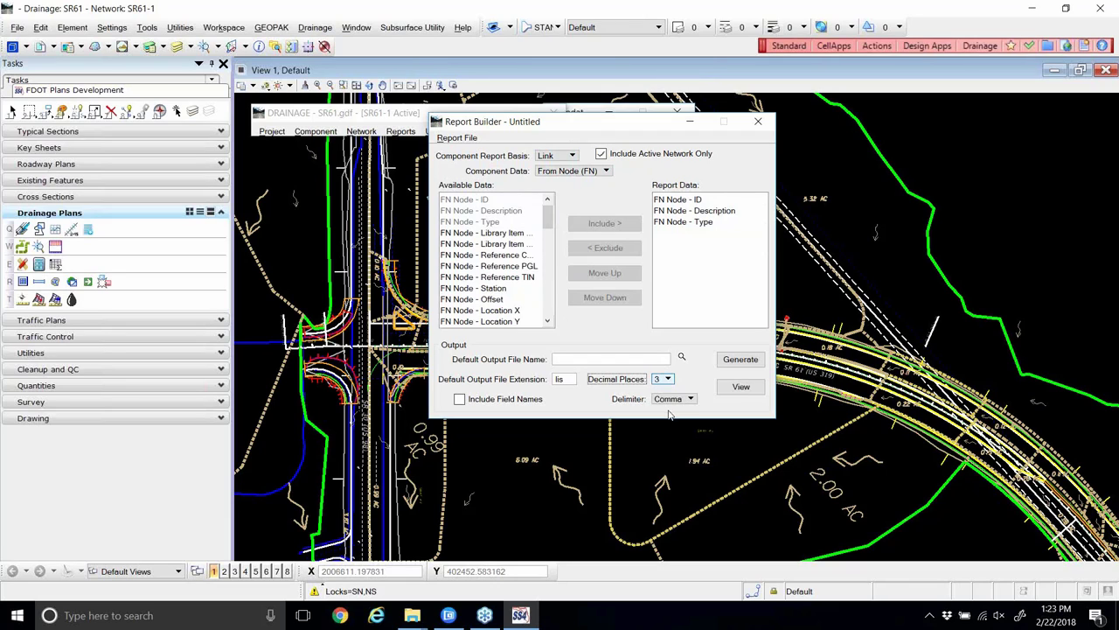
pyautogui.click(591, 359)
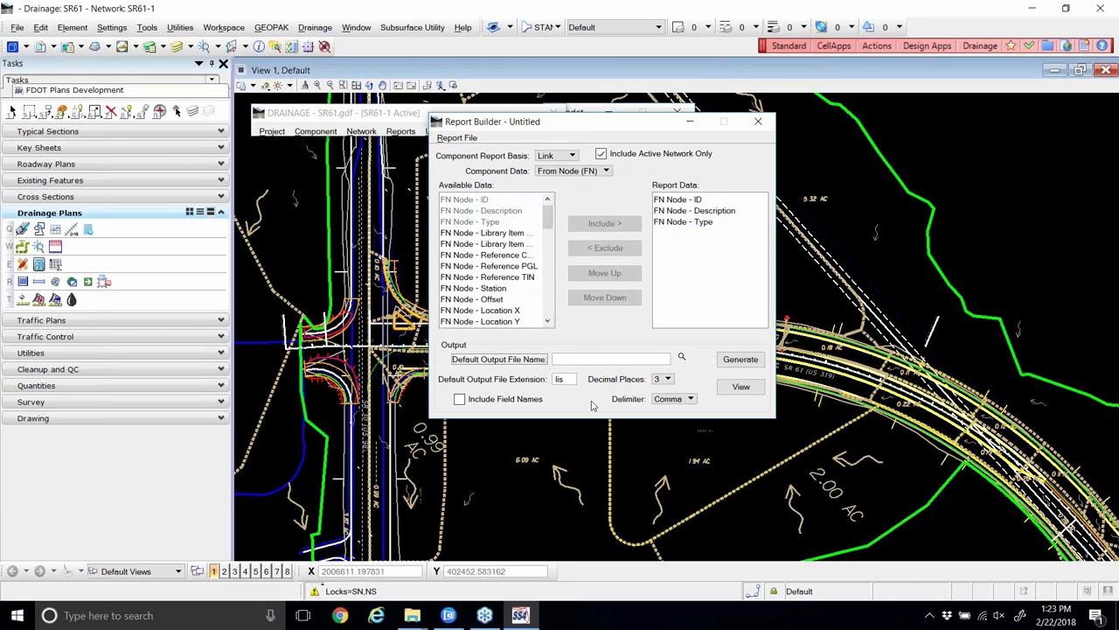
pyautogui.write('SR')
pyautogui.write('61-1 Nodes.csv')
pyautogui.press('Tab')
pyautogui.write('csv')
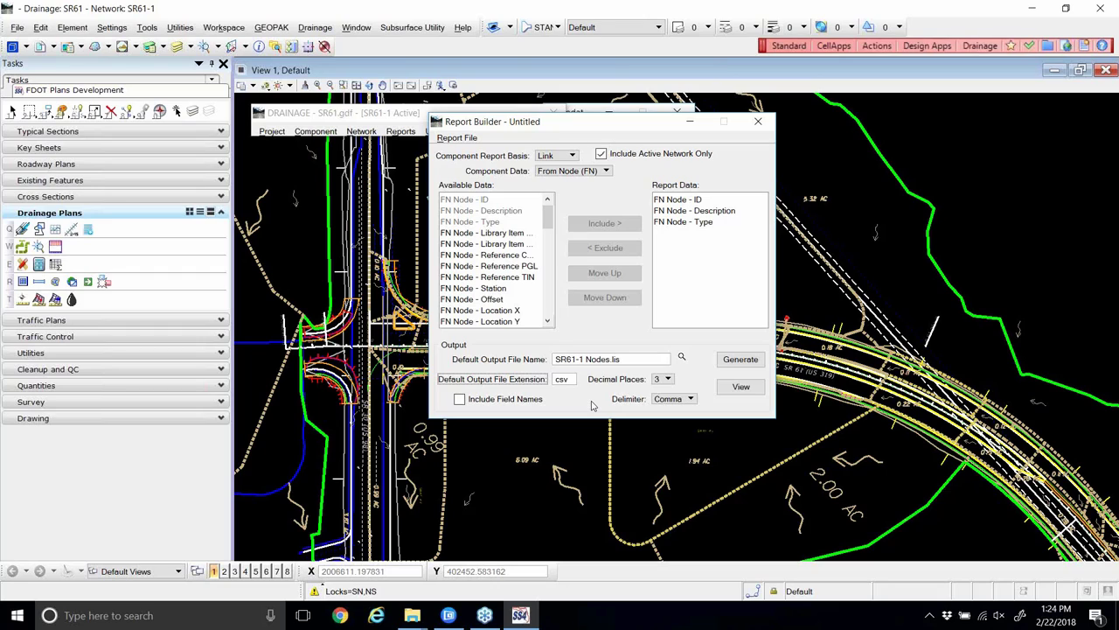
# - Include field names in the output and change the output file name to SR61-1 Nodes.csv
pyautogui.click(459, 399)
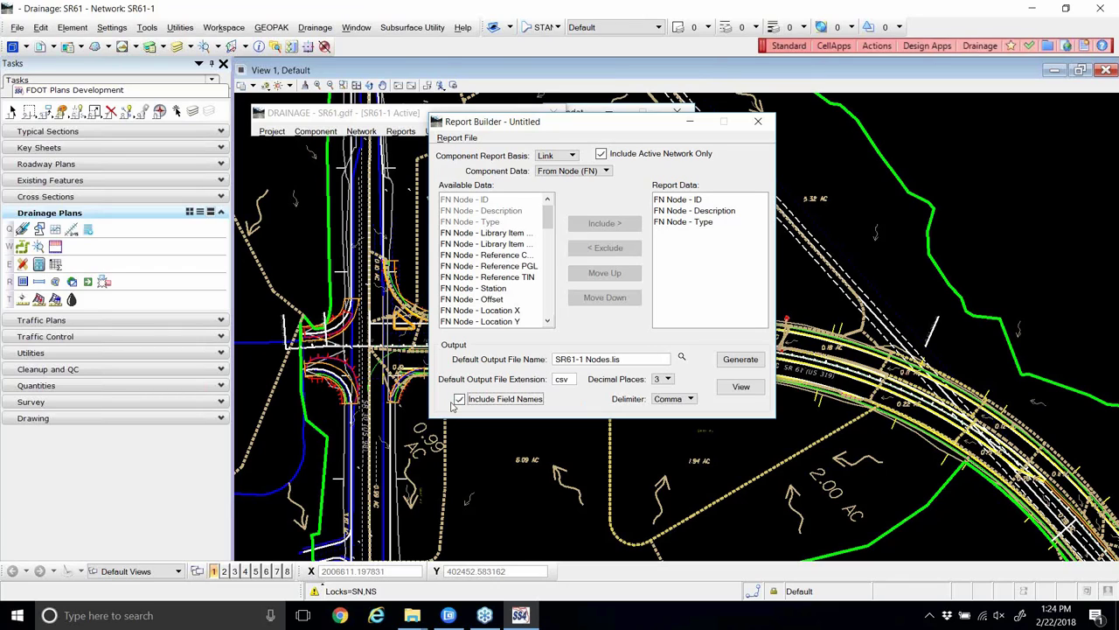
pyautogui.click(627, 360)
pyautogui.press('BackSpace')
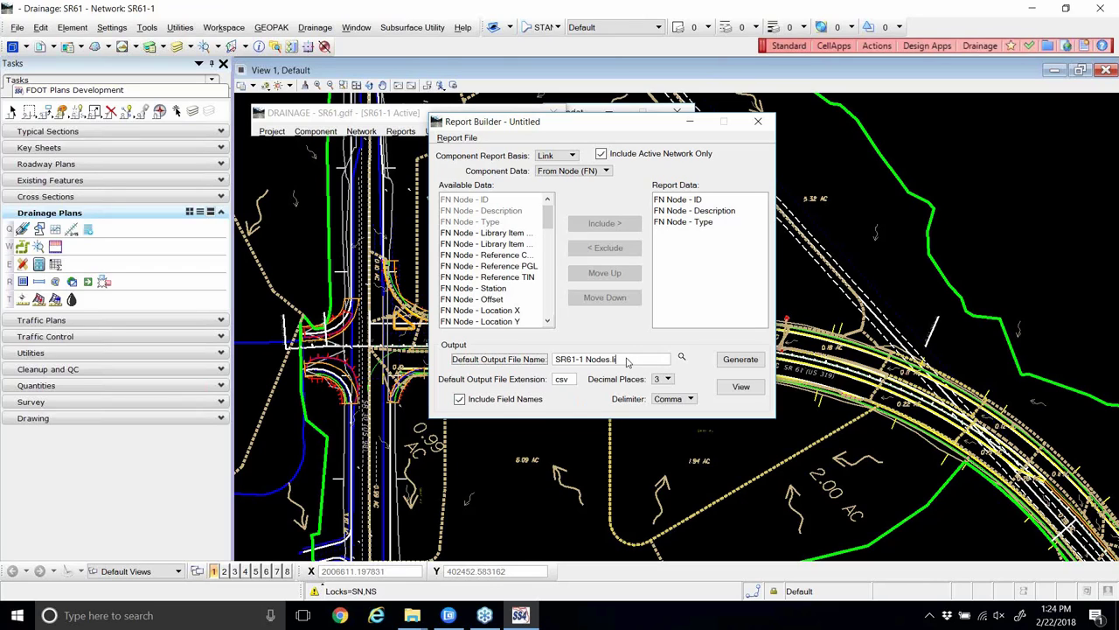
pyautogui.press('BackSpace')
pyautogui.write('csv')
# - Generate the SR61-1 Nodes.csv report and review its contents in the text editor
pyautogui.click(748, 362)
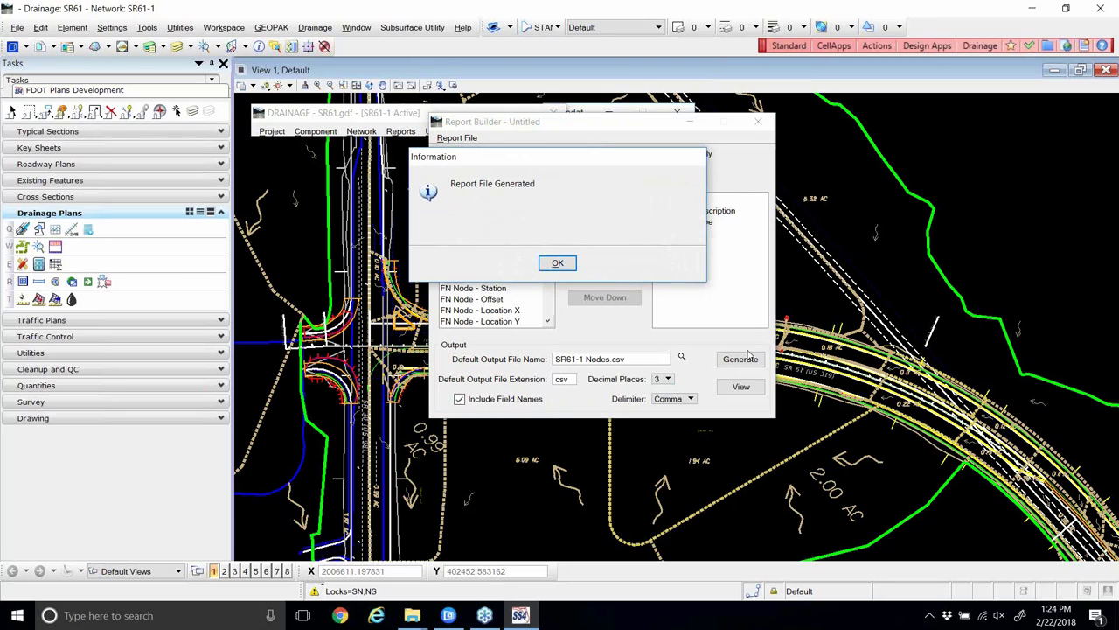
pyautogui.moveTo(592, 164); pyautogui.dragTo(624, 163)
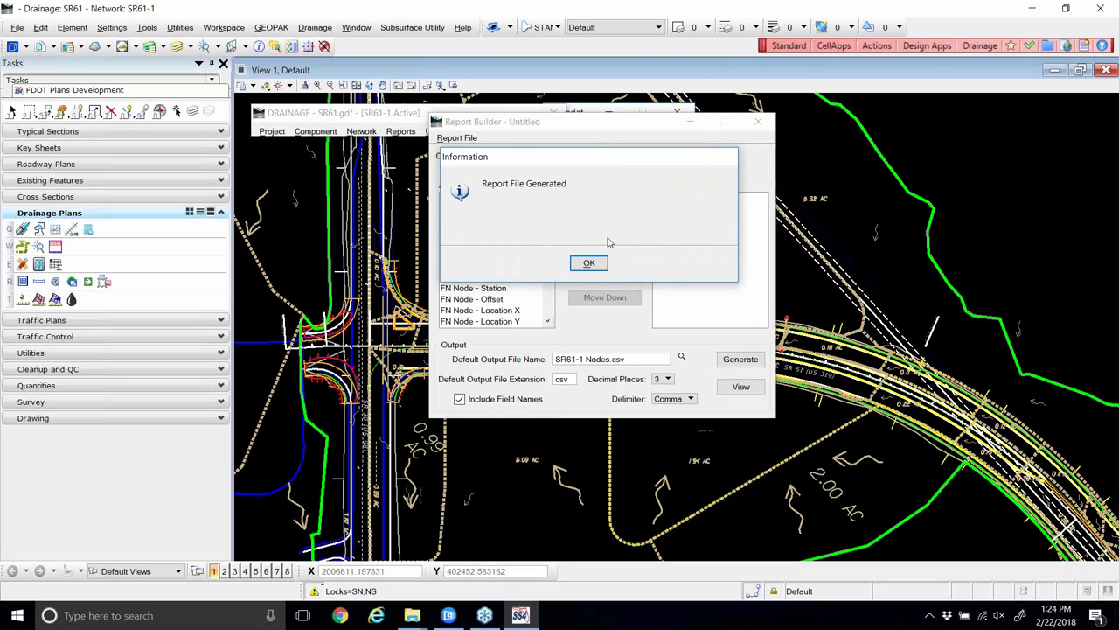
pyautogui.click(591, 263)
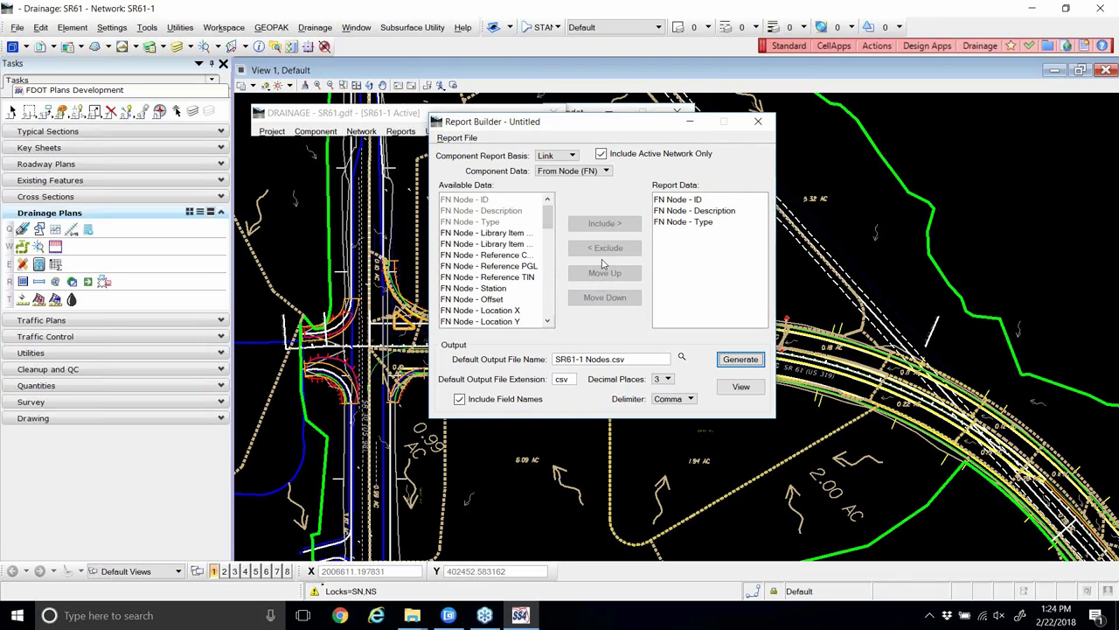
pyautogui.click(730, 388)
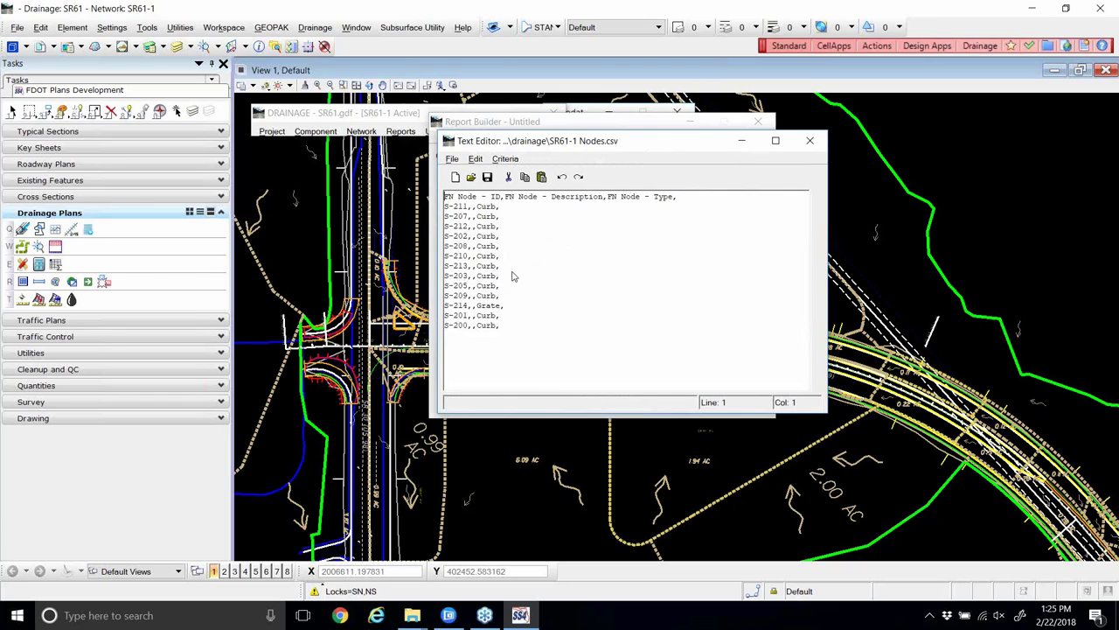
pyautogui.moveTo(570, 149); pyautogui.dragTo(799, 205)
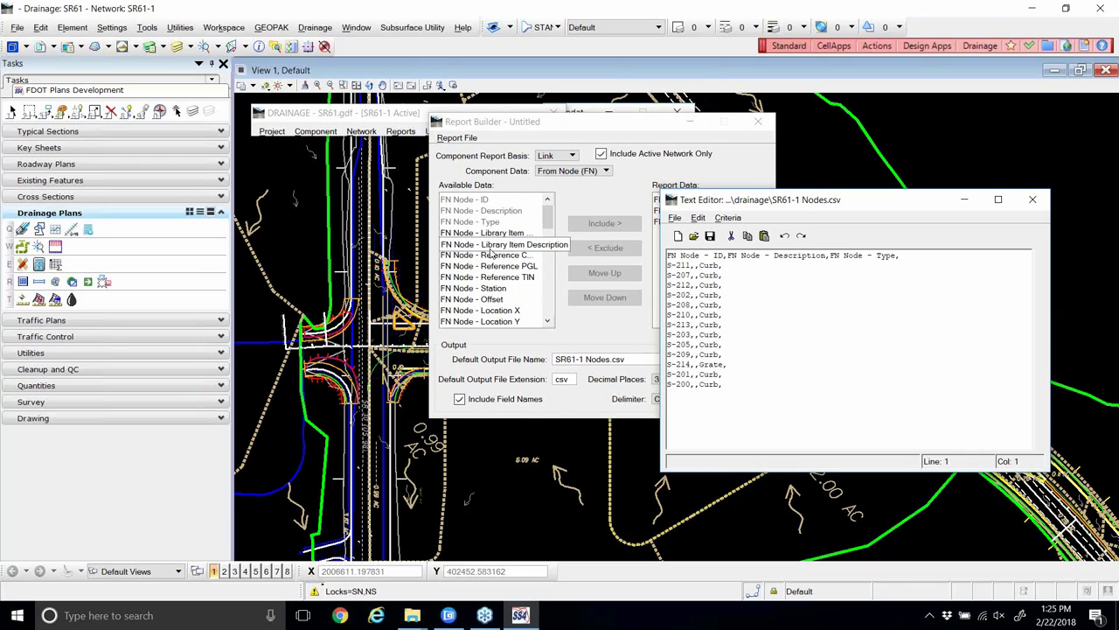
pyautogui.click(1033, 199)
# - Exclude the FN Node Description field, regenerate the report and view the updated file
pyautogui.click(695, 211)
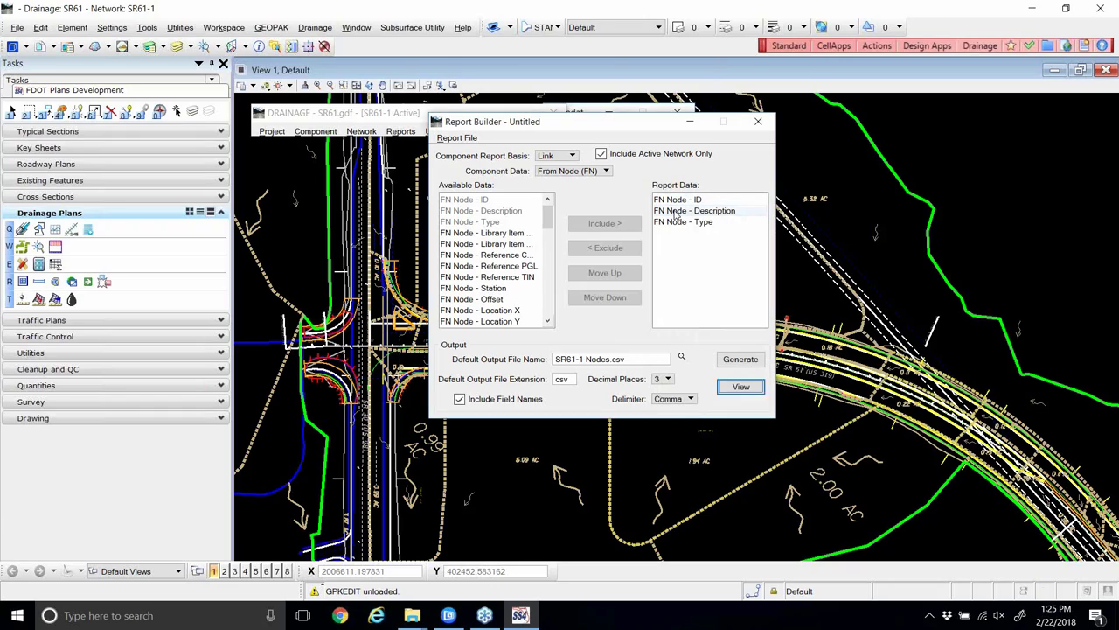
pyautogui.click(603, 248)
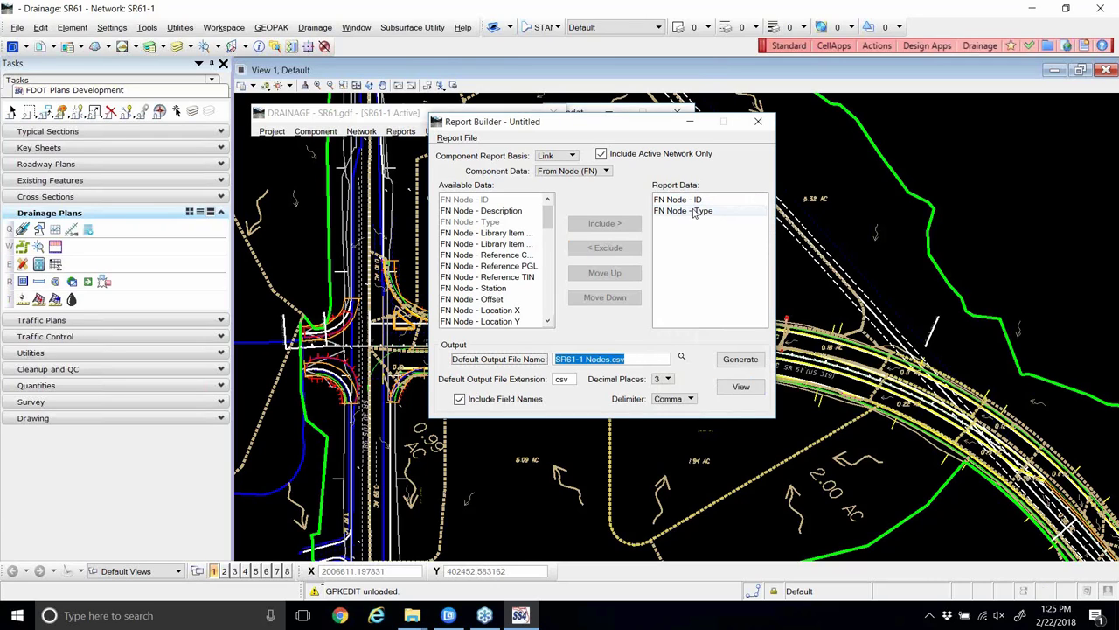
pyautogui.click(739, 359)
pyautogui.click(556, 263)
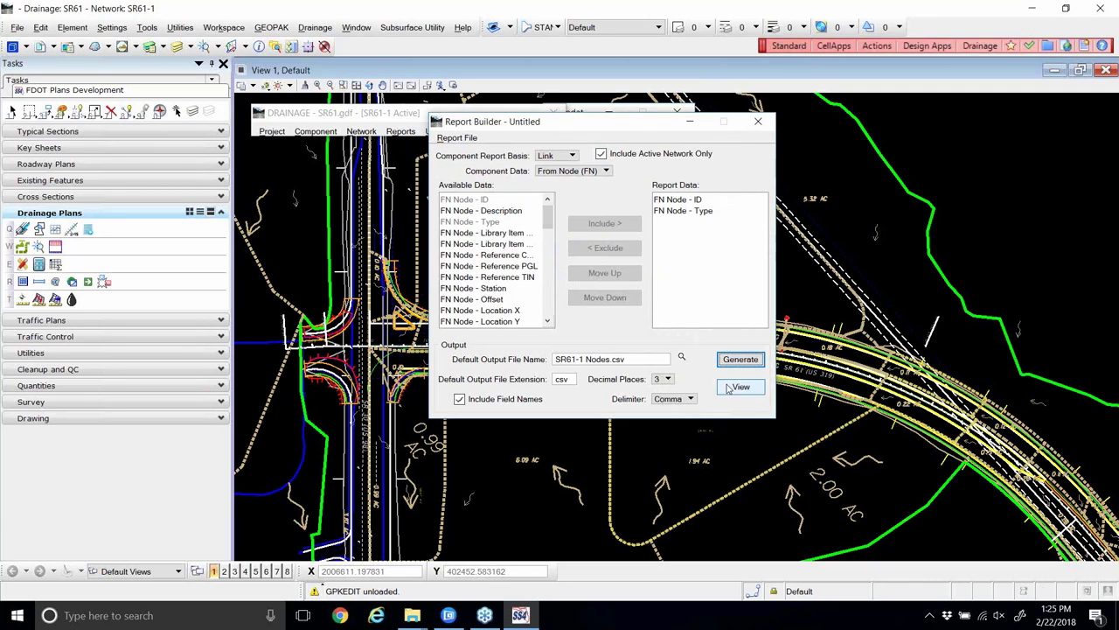
pyautogui.click(739, 387)
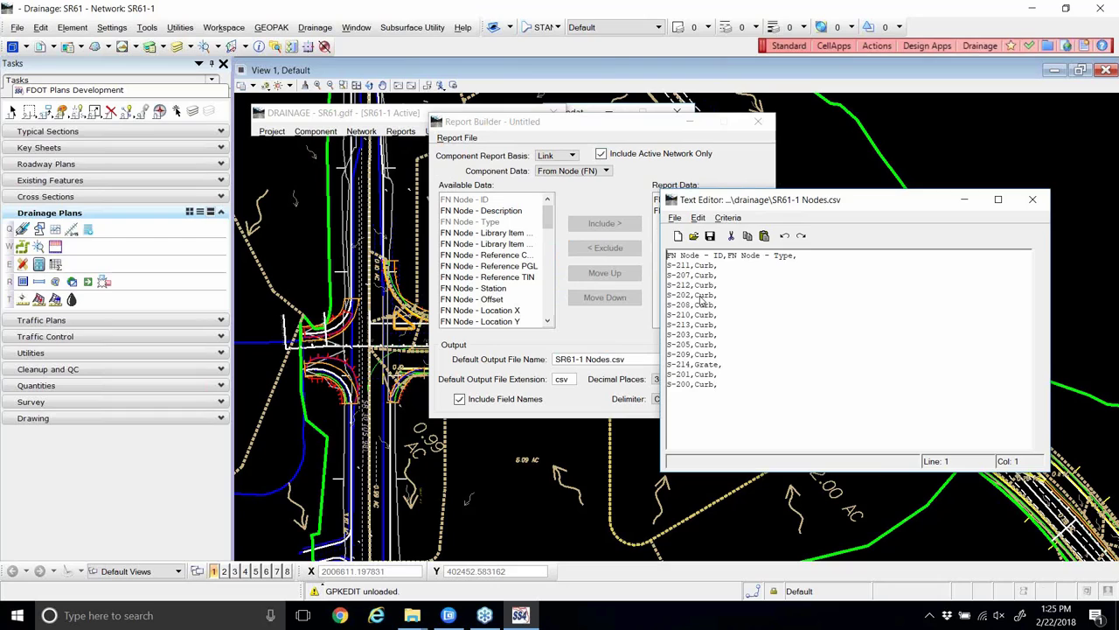
# - Close the SR61-1 Nodes.csv text editor and the Report Builder, leaving the drainage project window accessible
pyautogui.moveTo(719, 201); pyautogui.dragTo(779, 149)
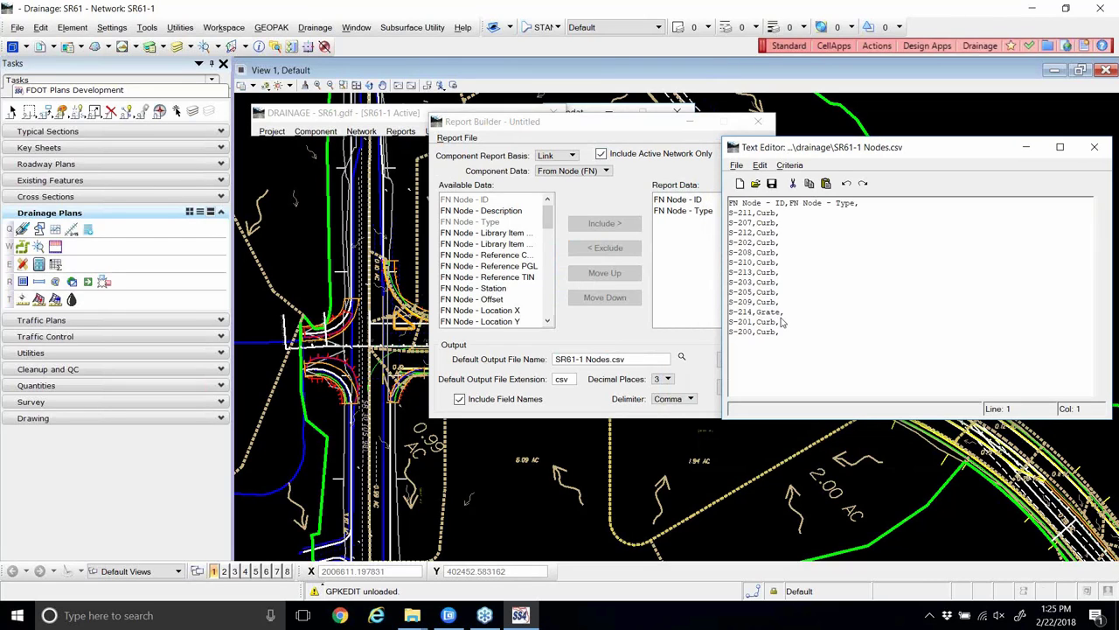
pyautogui.moveTo(931, 147); pyautogui.dragTo(807, 160)
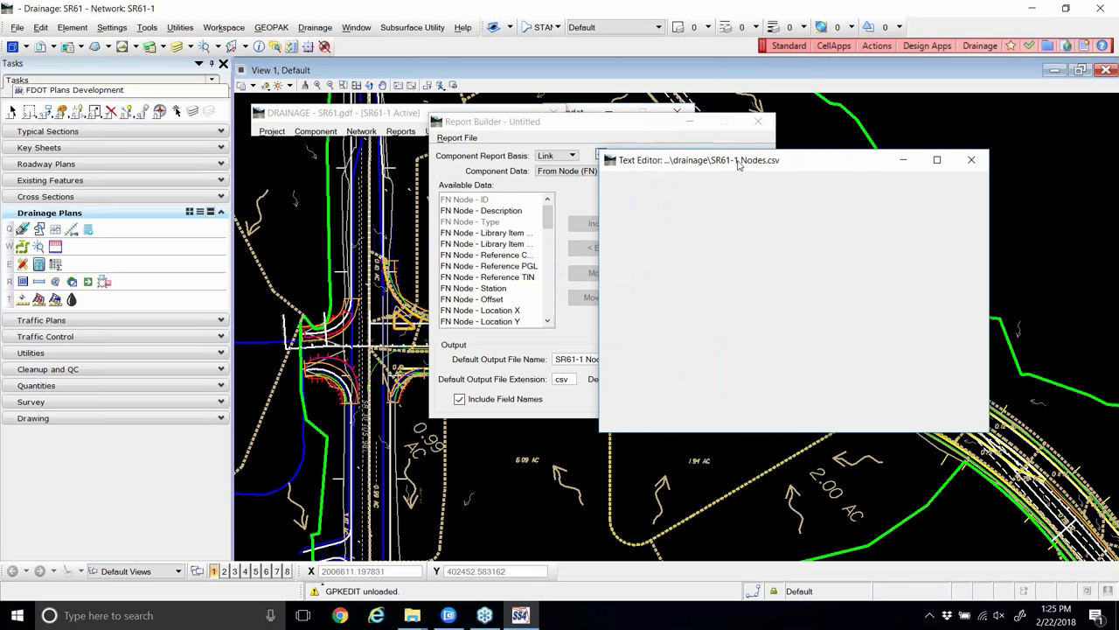
pyautogui.click(968, 162)
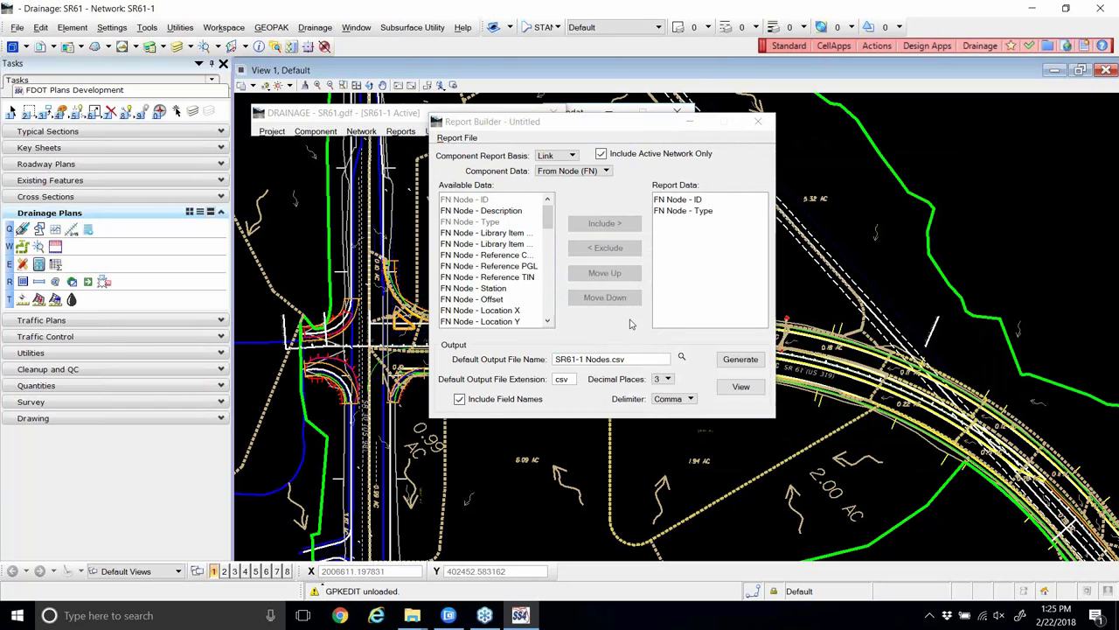
pyautogui.click(758, 124)
pyautogui.moveTo(592, 118)
pyautogui.mouseDown()
pyautogui.moveTo(676, 128)
pyautogui.moveTo(686, 116)
pyautogui.mouseUp()
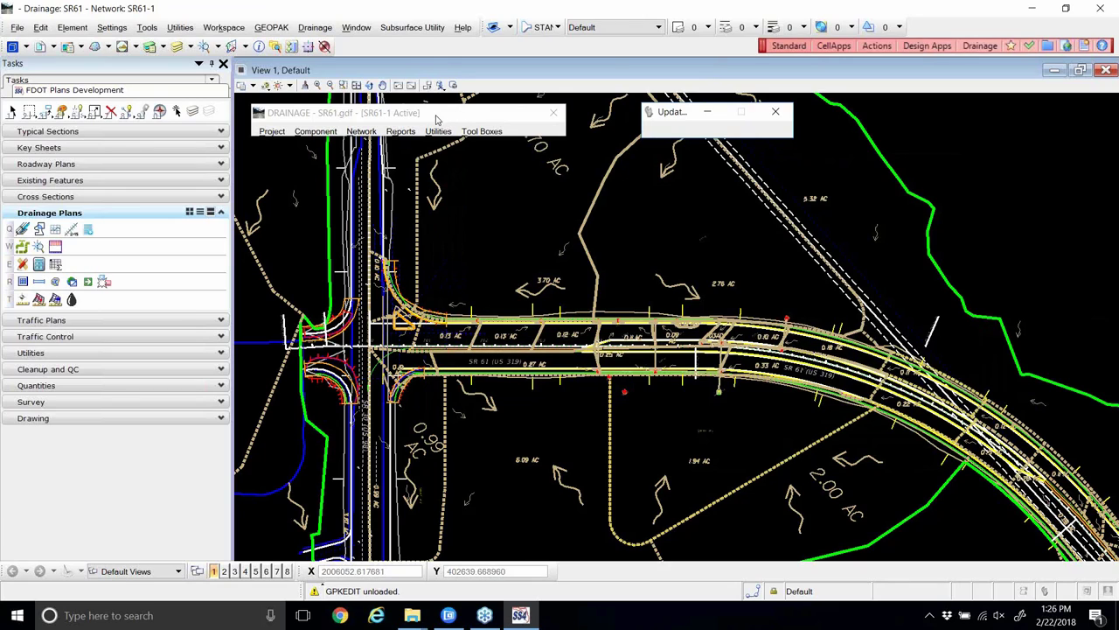
pyautogui.moveTo(430, 112); pyautogui.dragTo(439, 114)
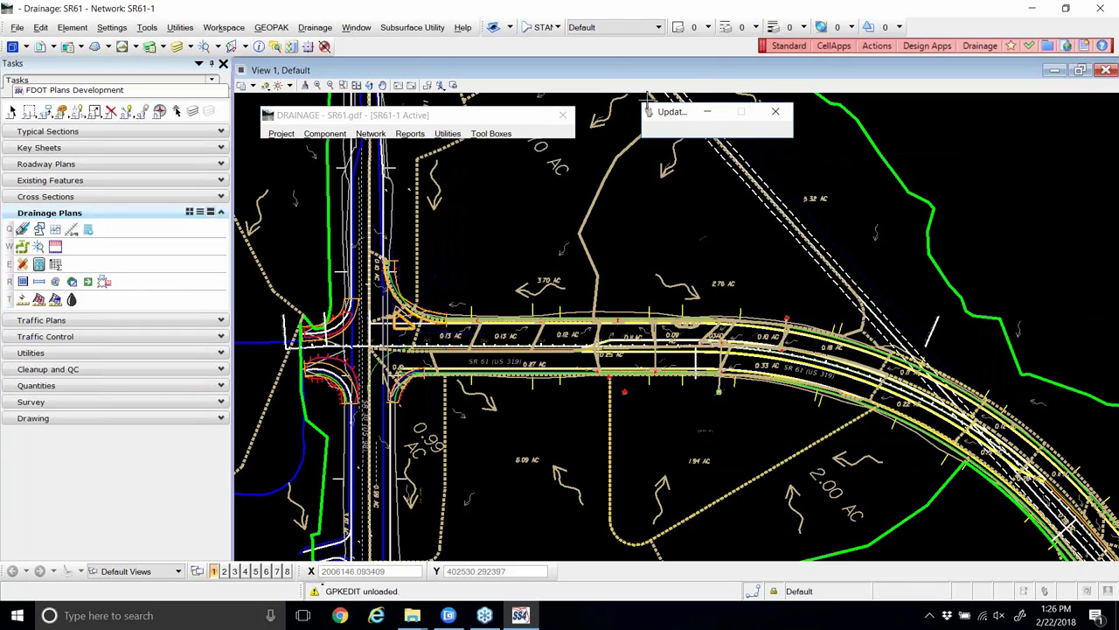
# - Start the Drainage Network Sketch tool and load the drainage project file SR61.gdf
pyautogui.click(923, 46)
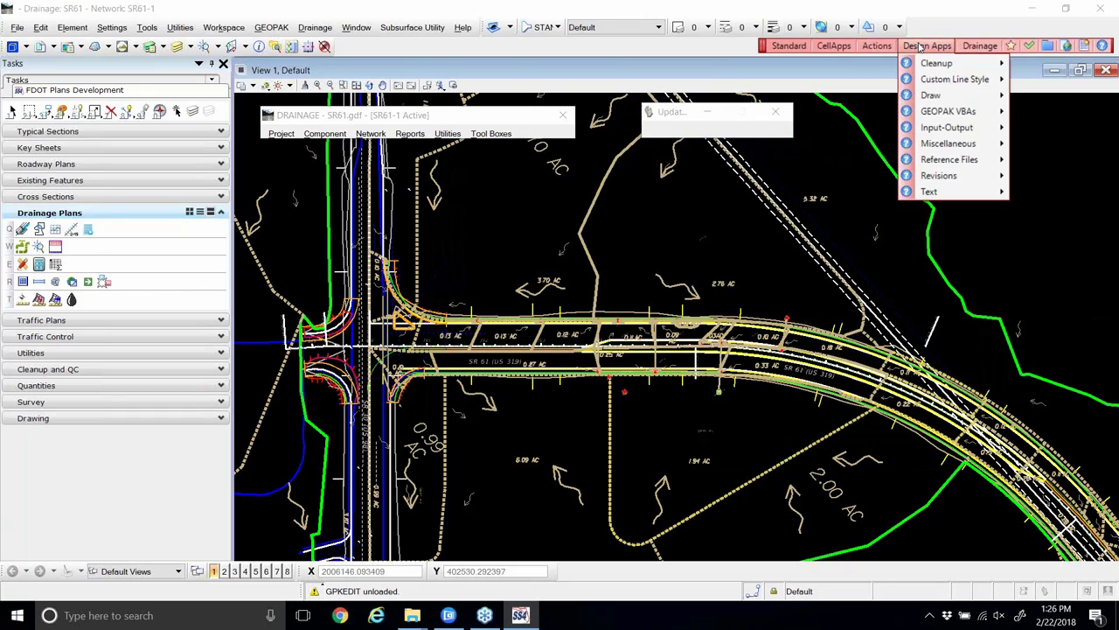
pyautogui.moveTo(934, 116)
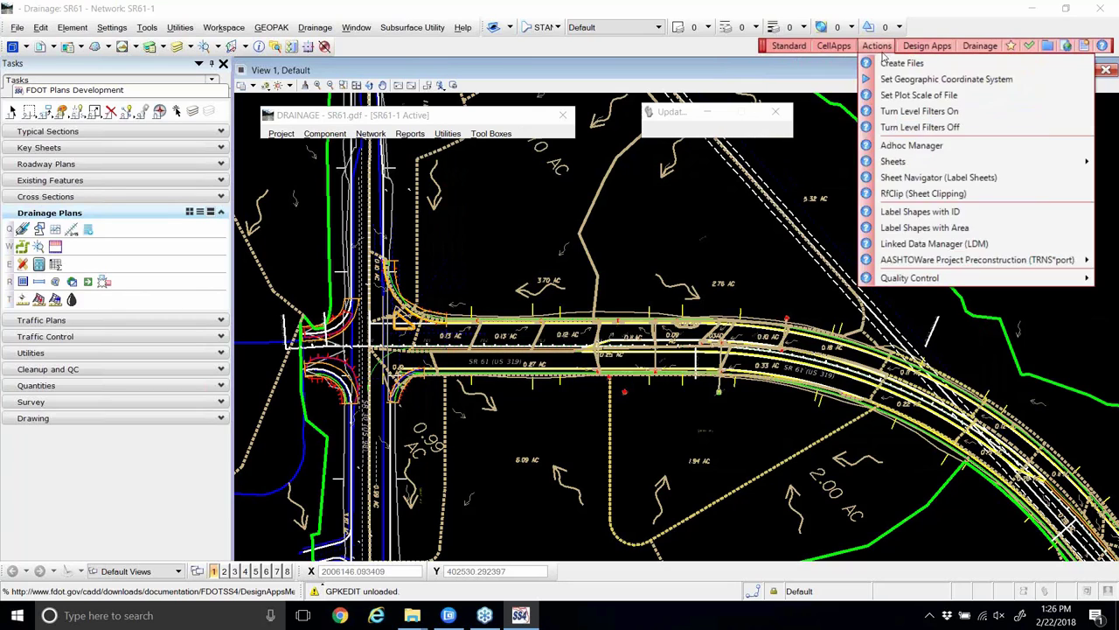
pyautogui.click(977, 46)
pyautogui.moveTo(968, 149)
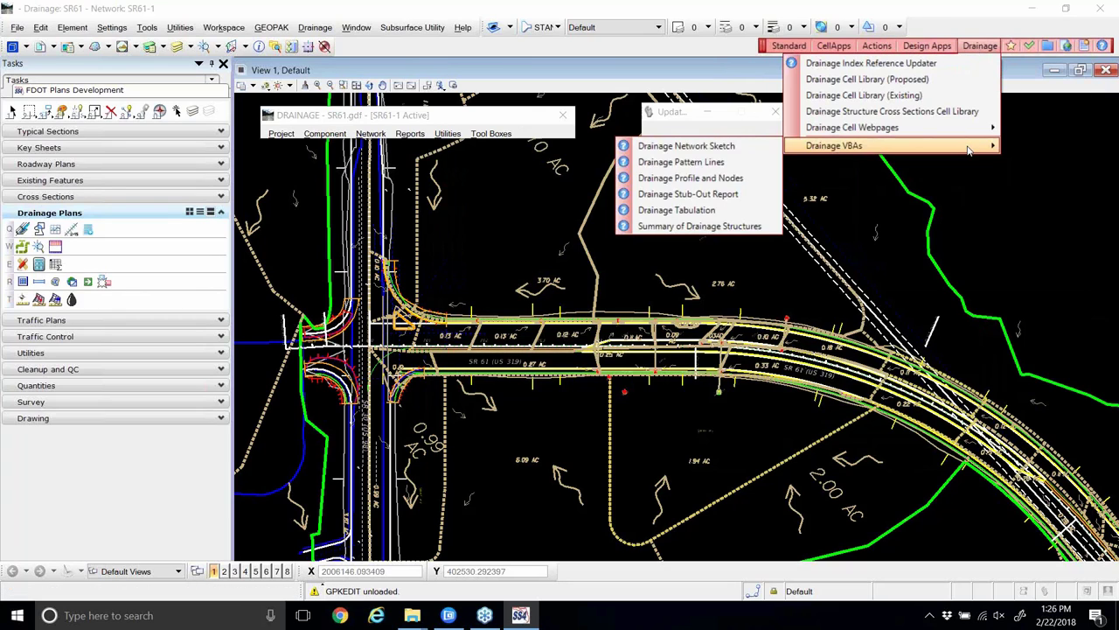
pyautogui.click(733, 151)
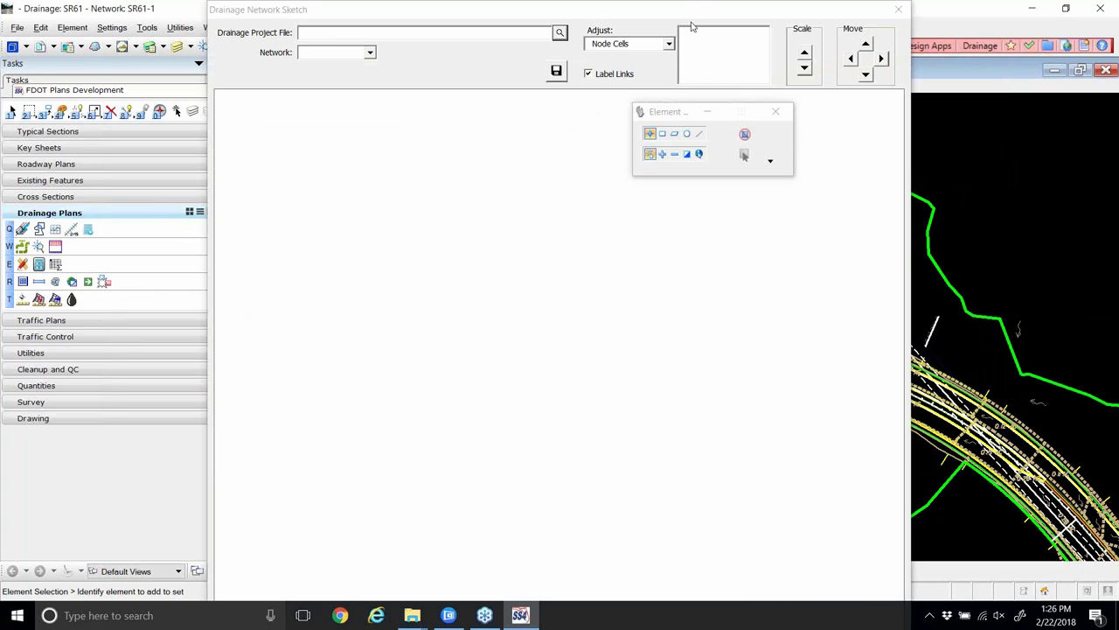
pyautogui.moveTo(682, 12); pyautogui.dragTo(714, 16)
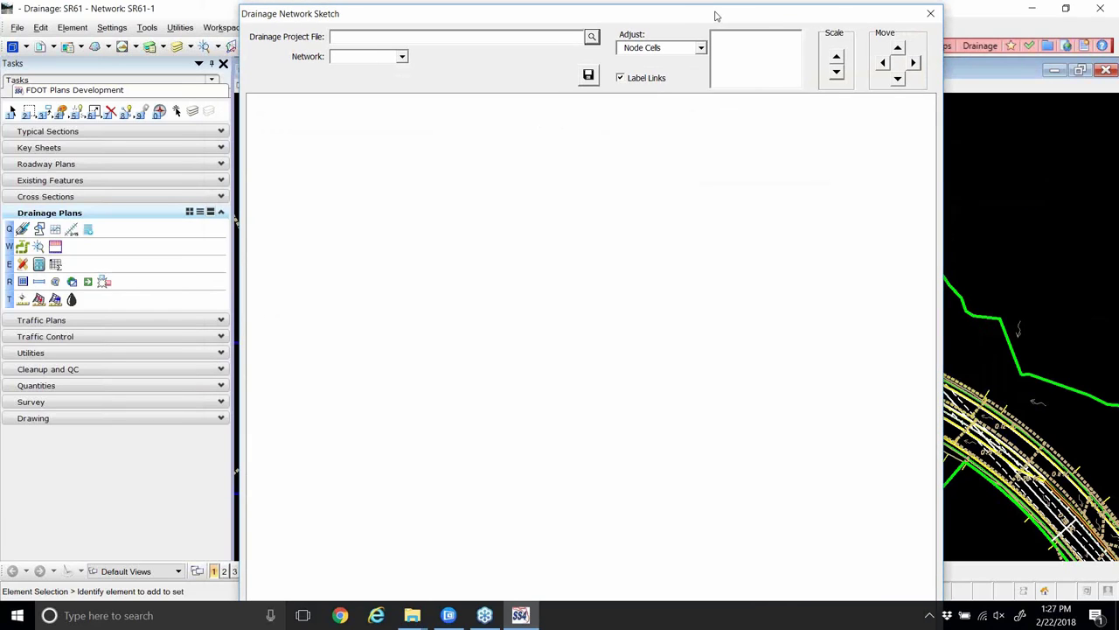
pyautogui.click(592, 38)
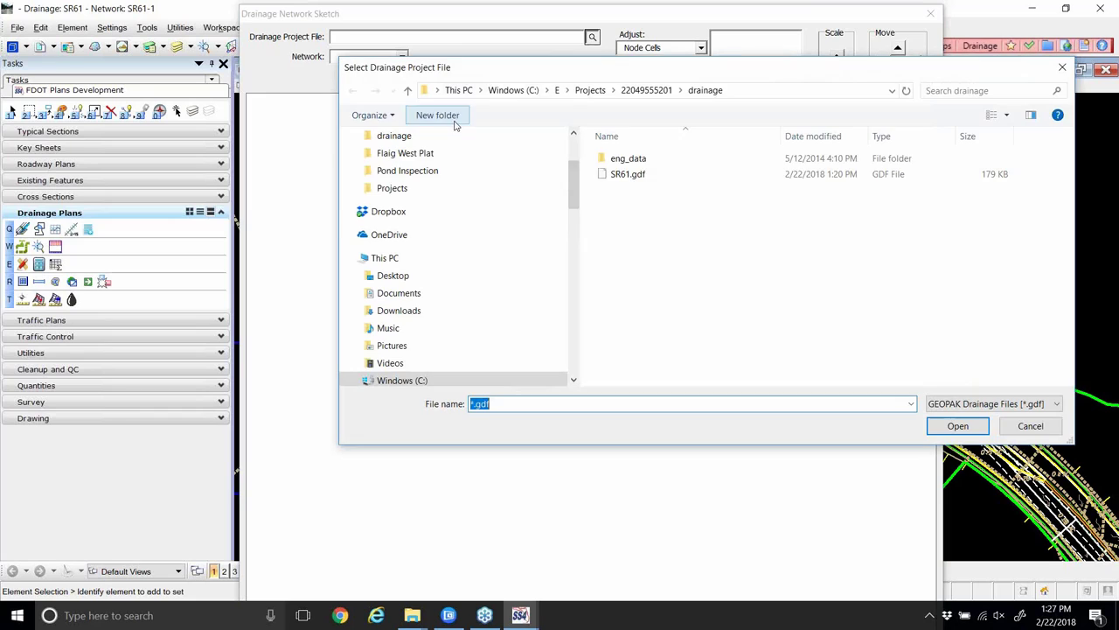
pyautogui.doubleClick(623, 174)
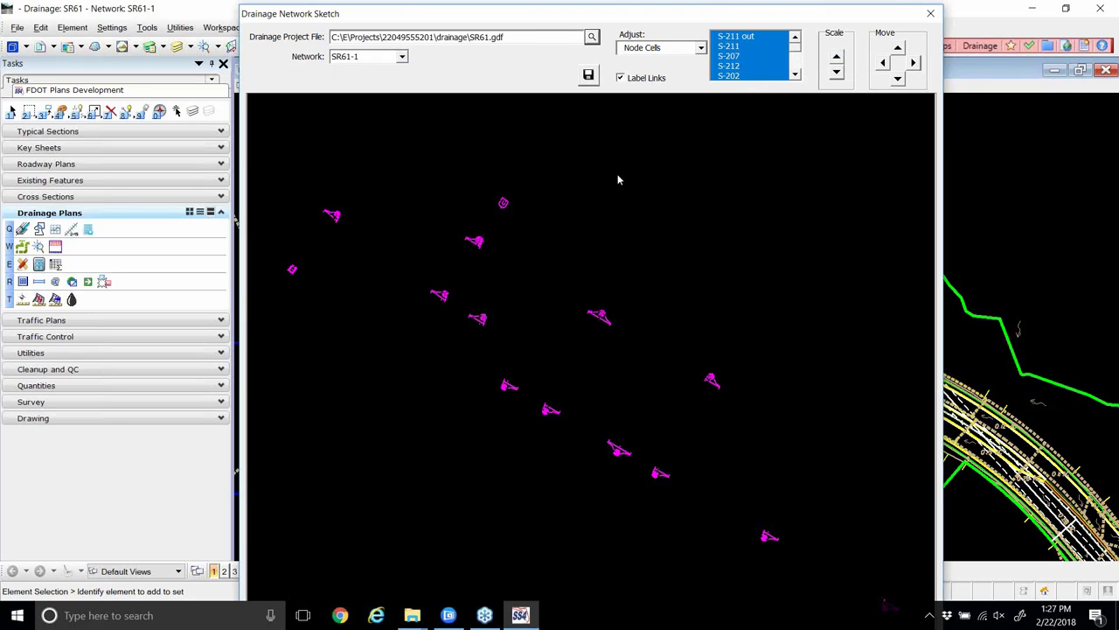
# - Examine the node cells, node labels and link labels of network SR61-1 in the sketch, and close it
pyautogui.click(402, 56)
pyautogui.click(382, 70)
pyautogui.click(701, 48)
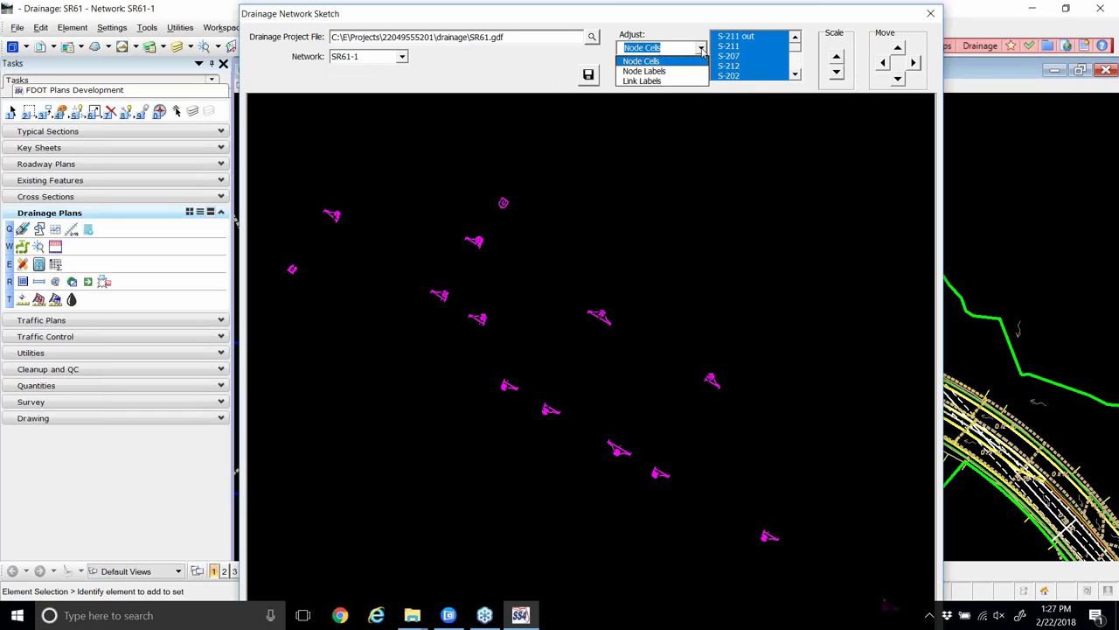
pyautogui.click(661, 68)
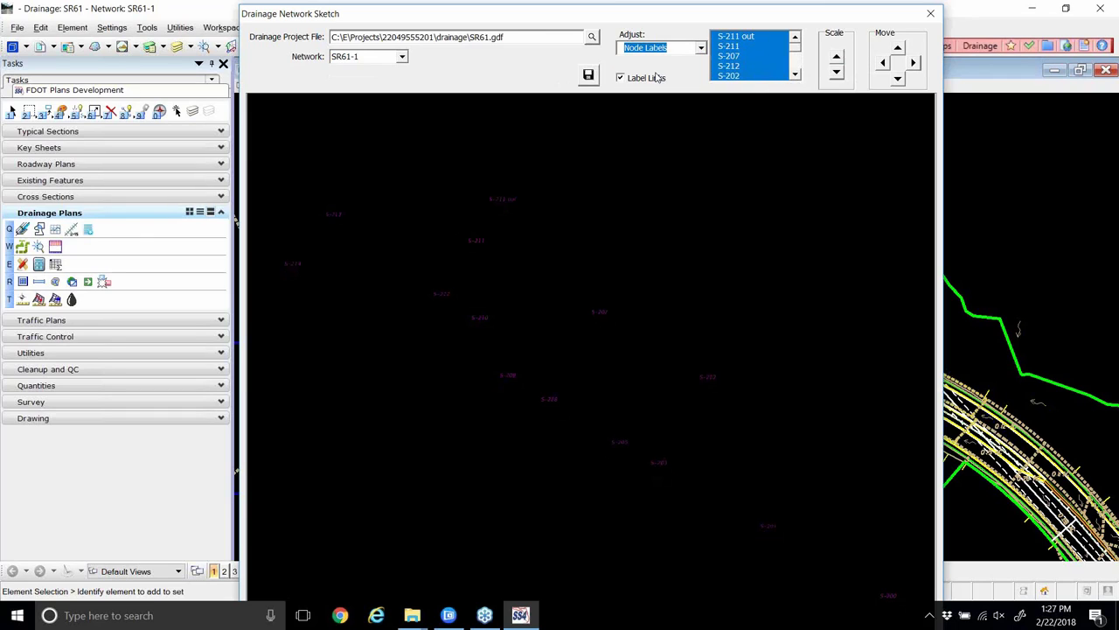
pyautogui.click(702, 48)
pyautogui.click(652, 86)
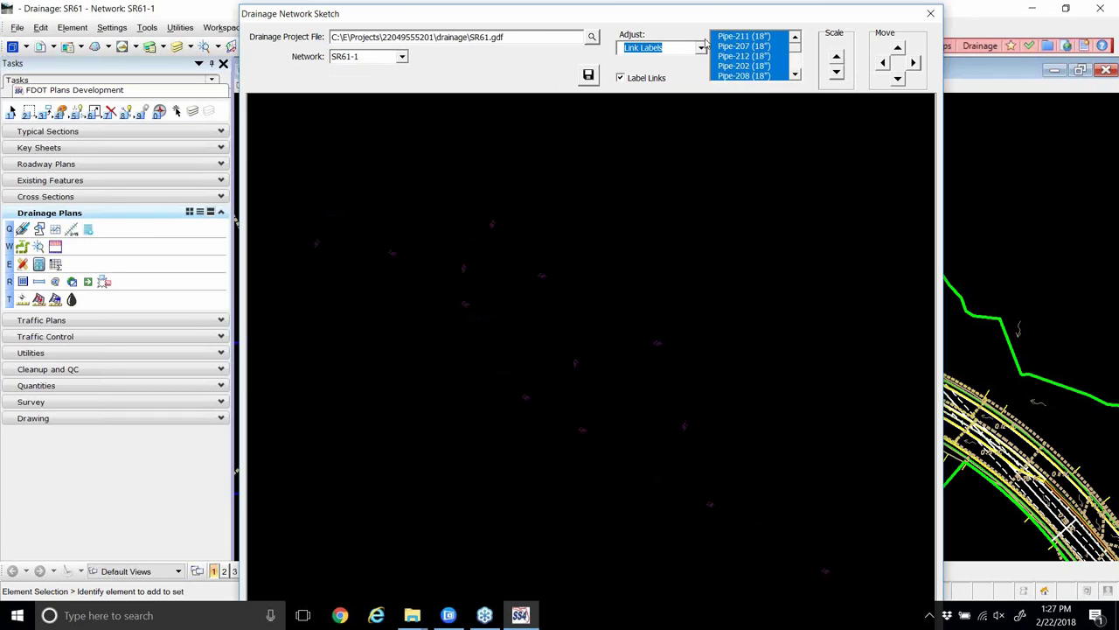
pyautogui.click(701, 48)
pyautogui.click(651, 58)
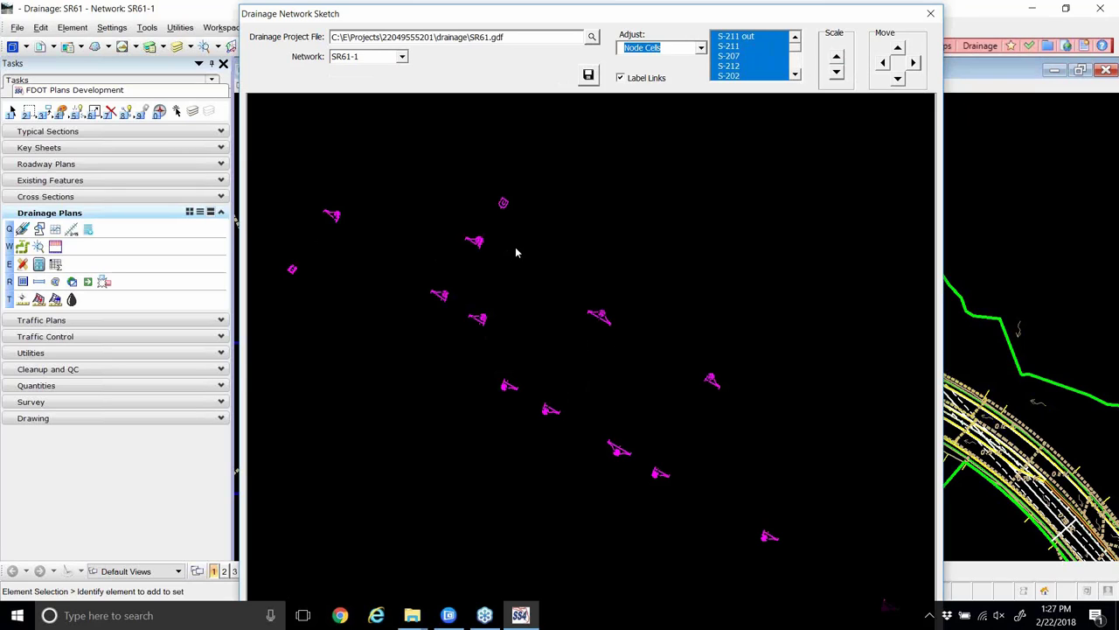
pyautogui.click(931, 13)
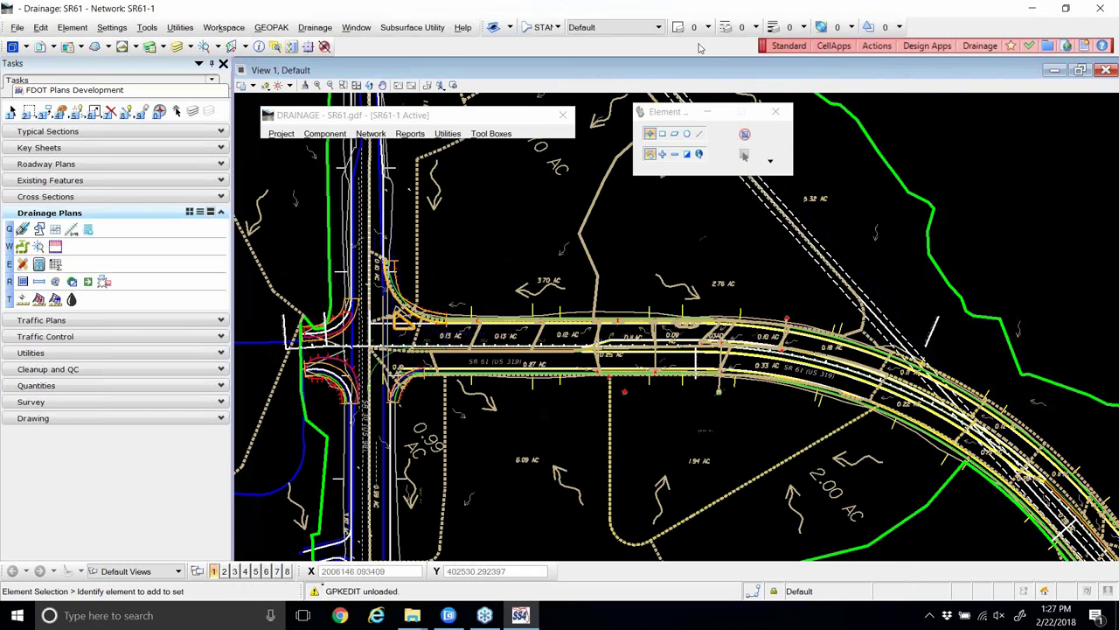
# - Enable the Black Background -> White view option in the workspace preferences
pyautogui.click(223, 27)
pyautogui.click(233, 43)
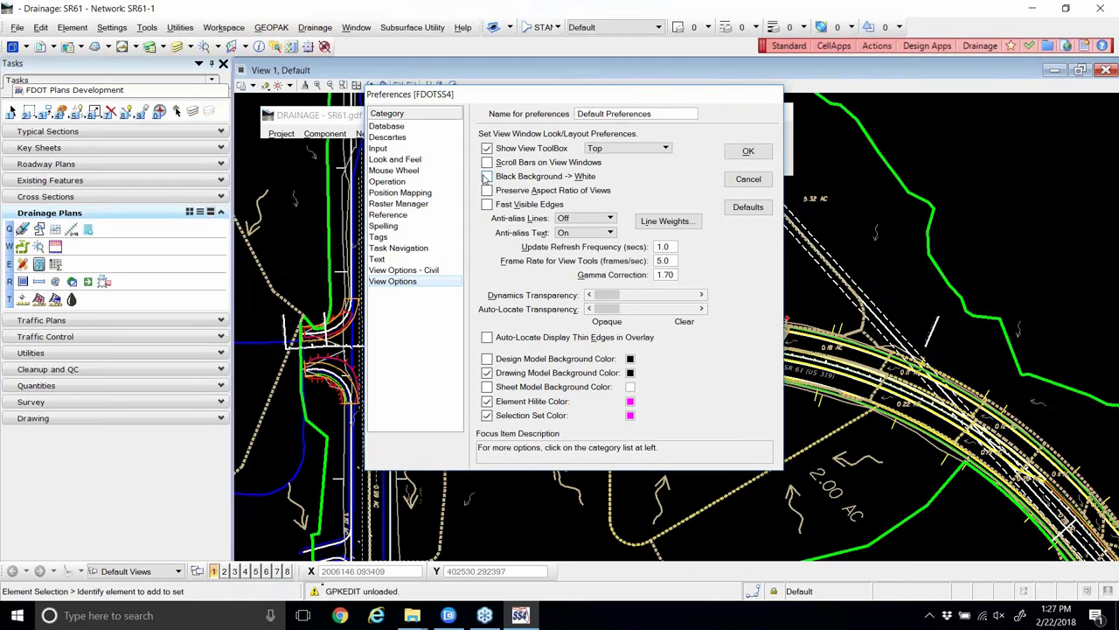
pyautogui.click(486, 176)
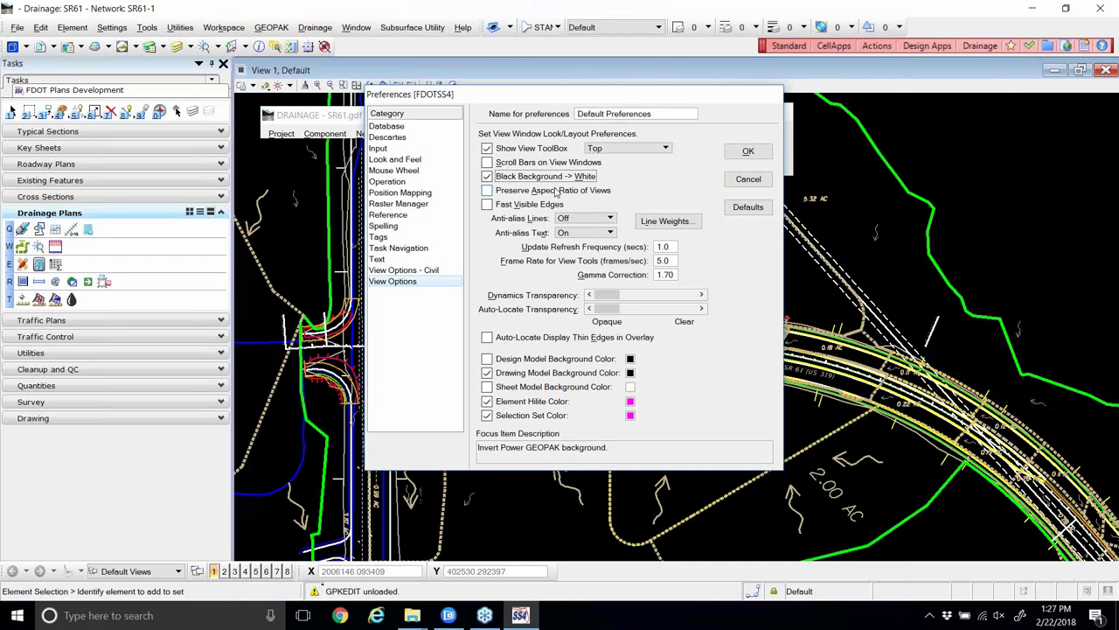
pyautogui.click(745, 154)
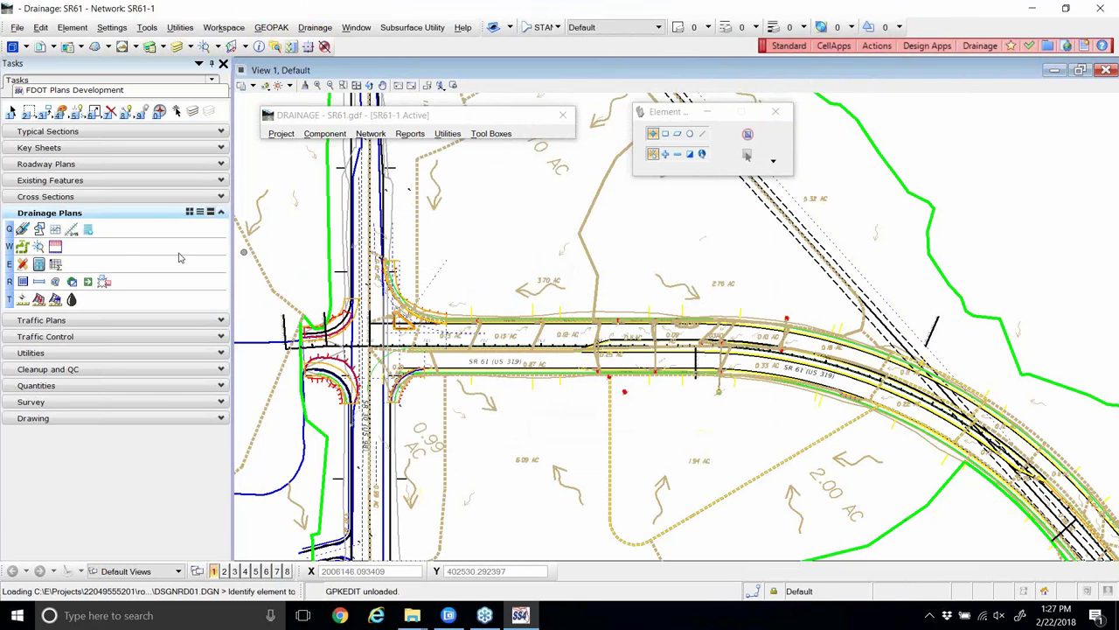
# - Reopen the Drainage Network Sketch tool and load SR61.gdf to draw the SR61-1 network
pyautogui.click(22, 265)
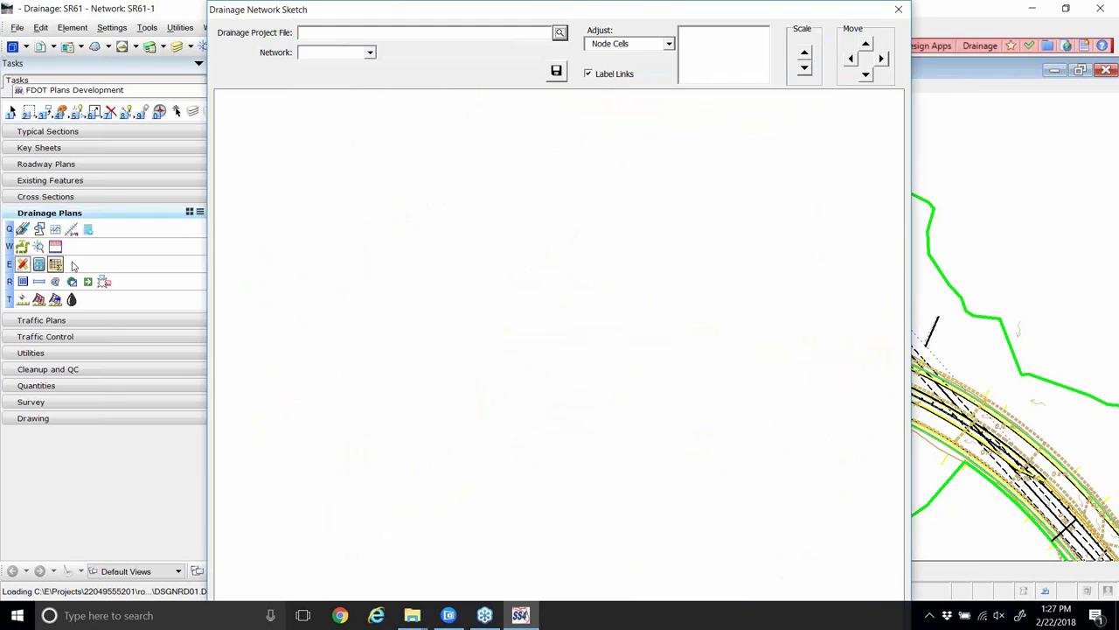
pyautogui.click(560, 35)
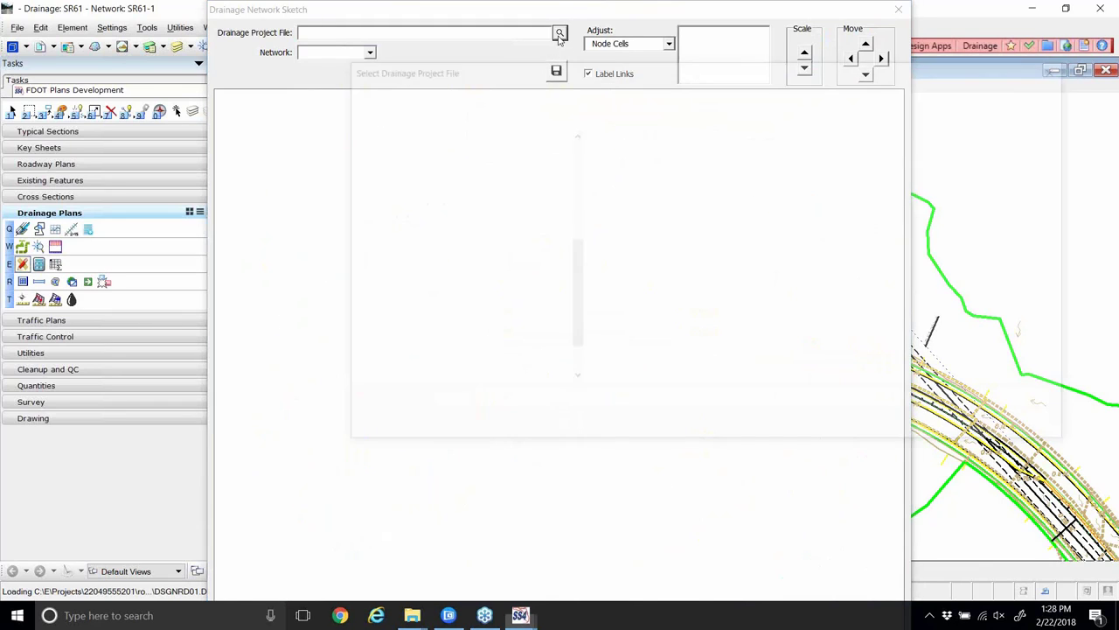
pyautogui.click(618, 175)
pyautogui.doubleClick(618, 175)
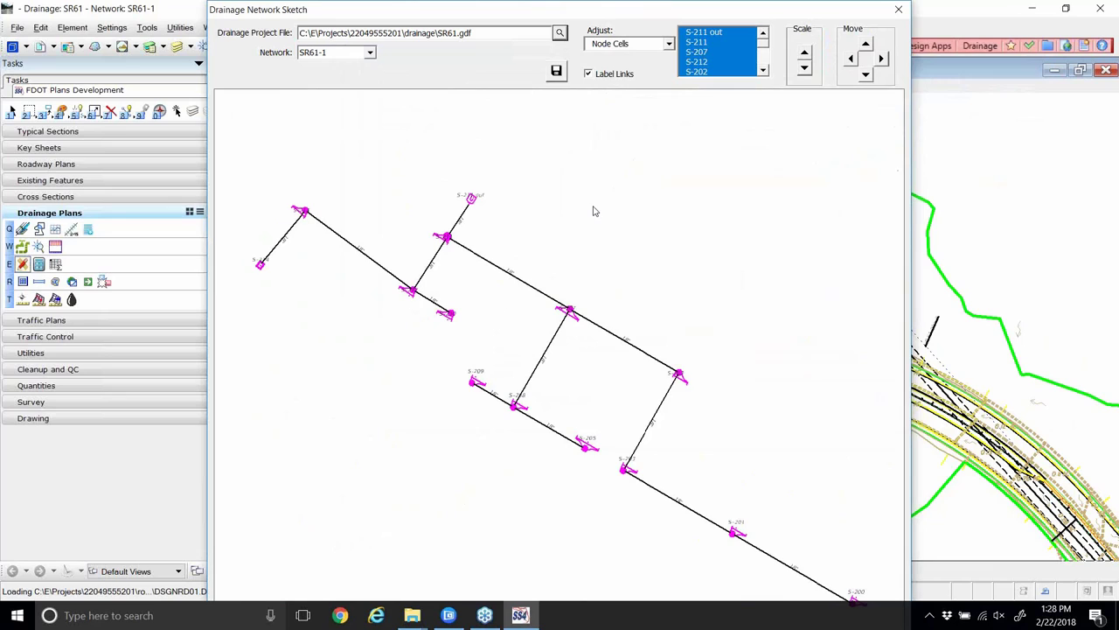
# - Adjust the scale of all node cells in the SR61-1 network sketch, ending one increment larger
pyautogui.click(805, 54)
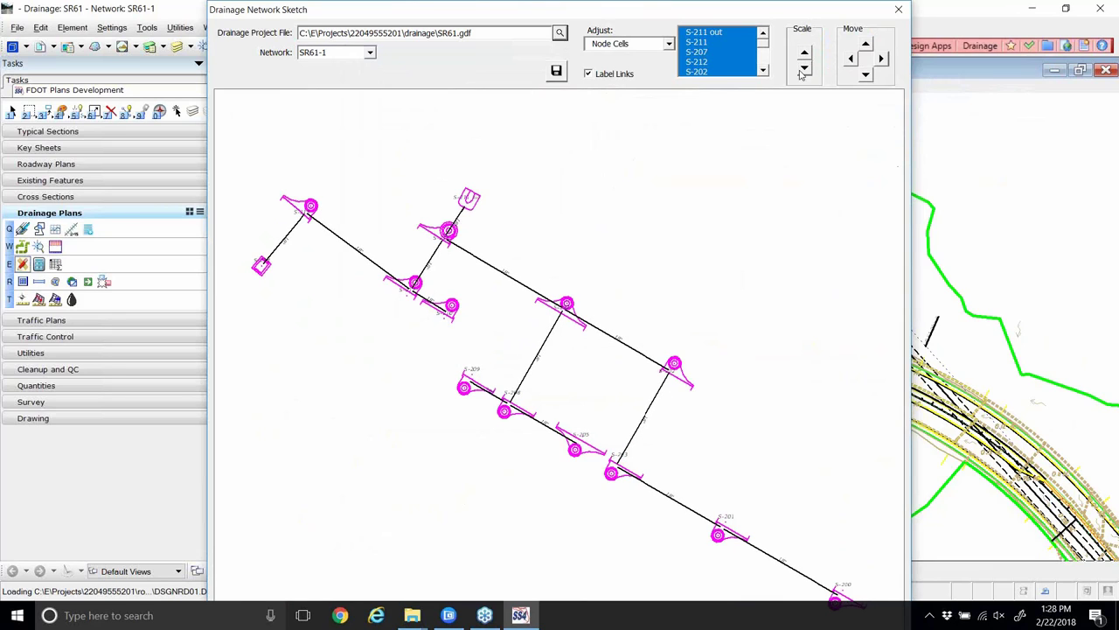
pyautogui.click(803, 70)
pyautogui.click(804, 70)
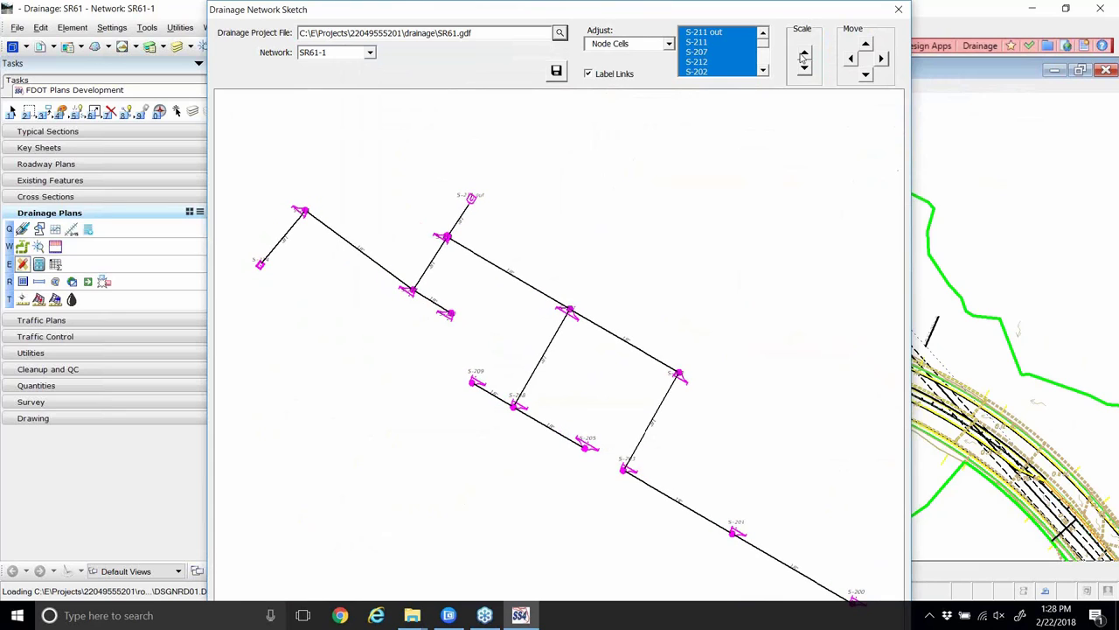
pyautogui.click(804, 54)
# - Scale up the node labels and the link labels of the SR61-1 network sketch to a readable size
pyautogui.click(669, 43)
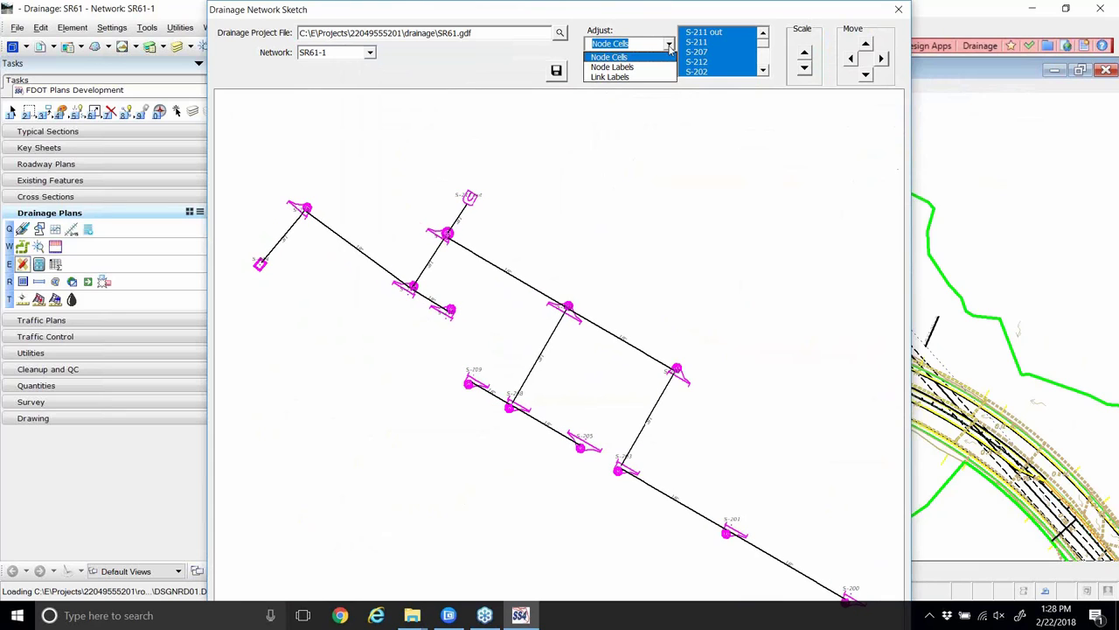
pyautogui.click(636, 68)
pyautogui.click(806, 55)
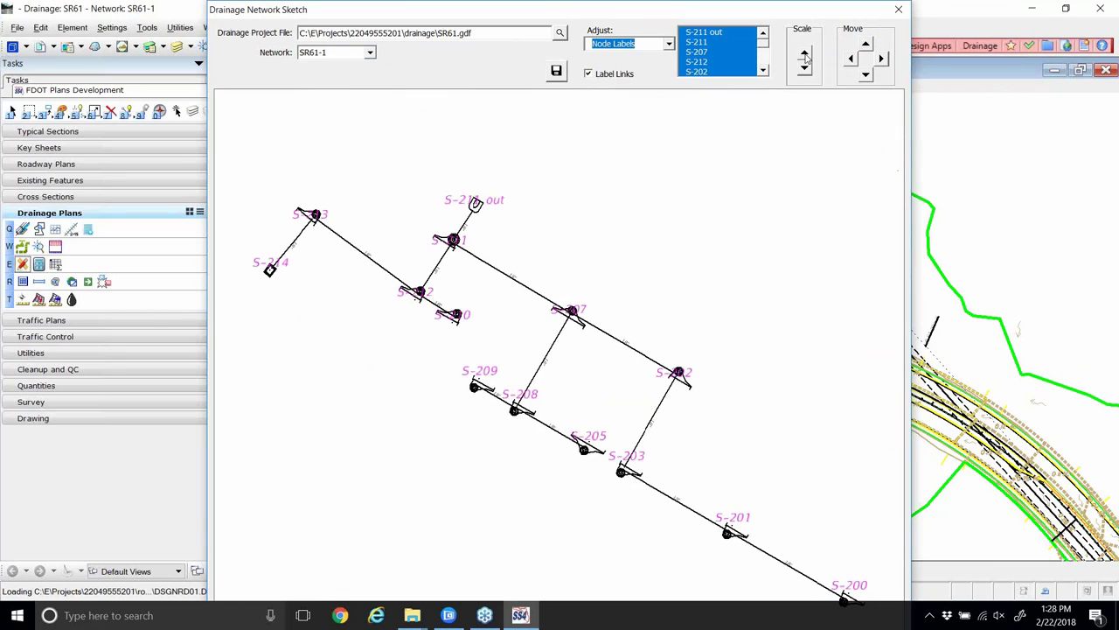
pyautogui.click(669, 44)
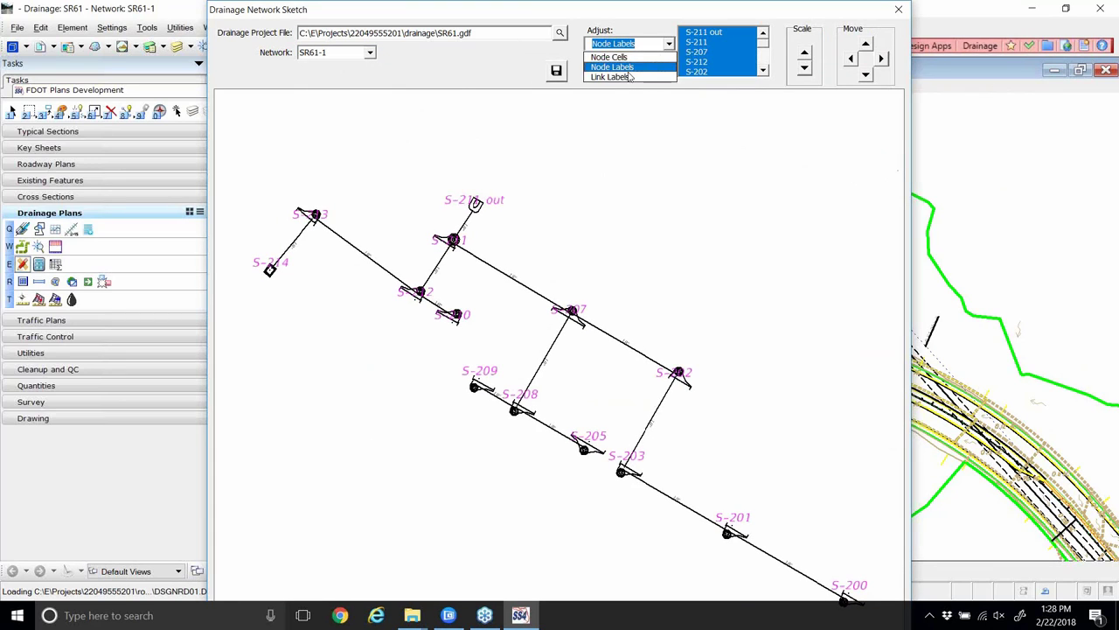
pyautogui.click(629, 77)
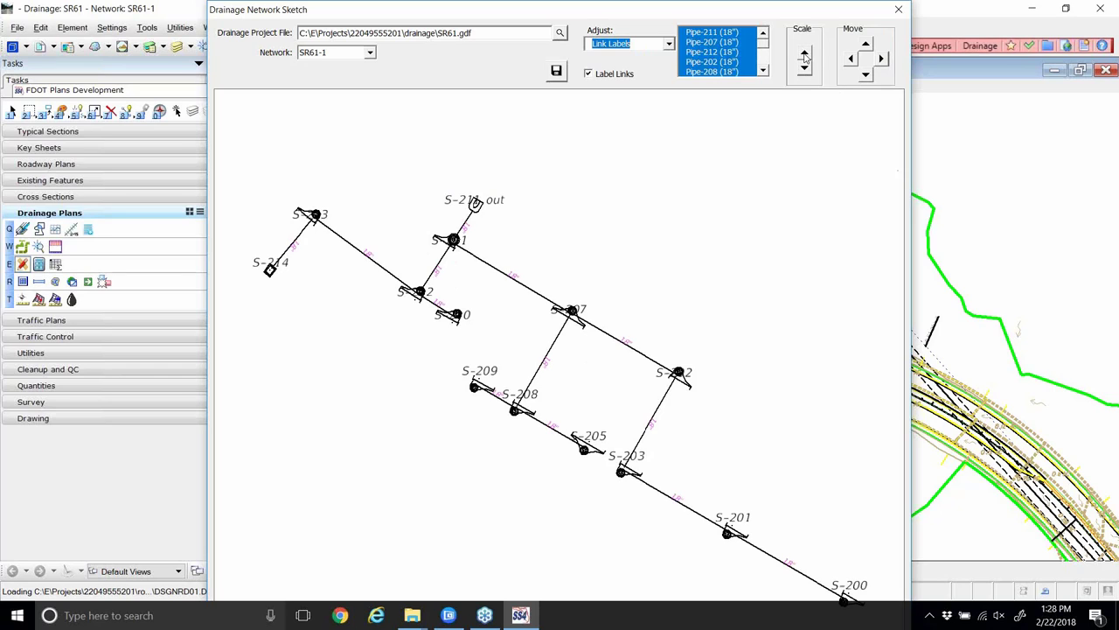
pyautogui.click(804, 54)
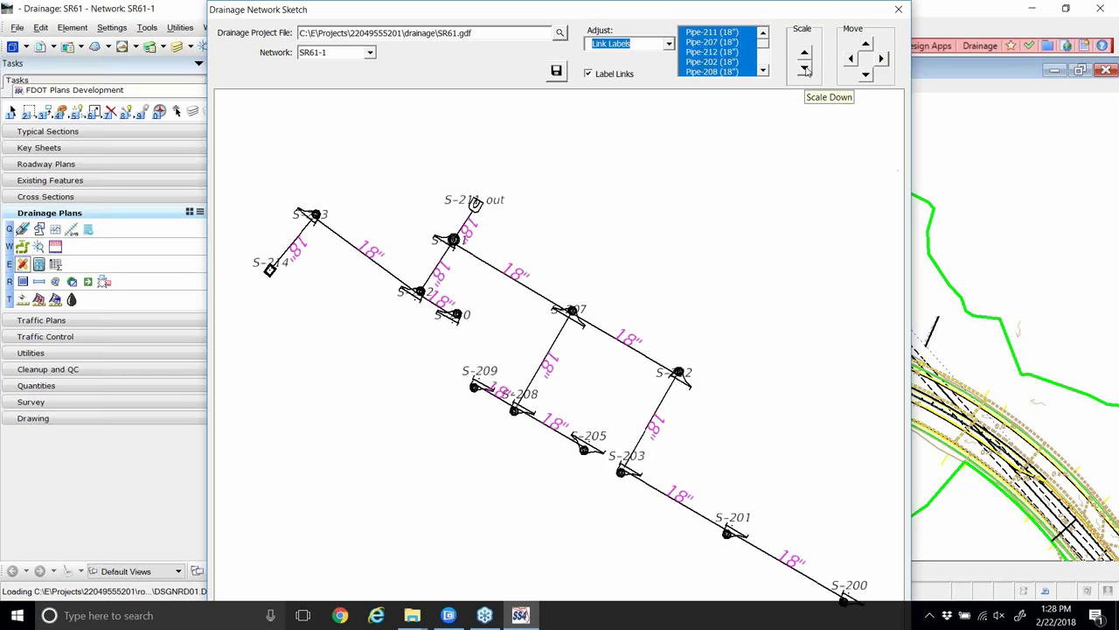
pyautogui.click(805, 69)
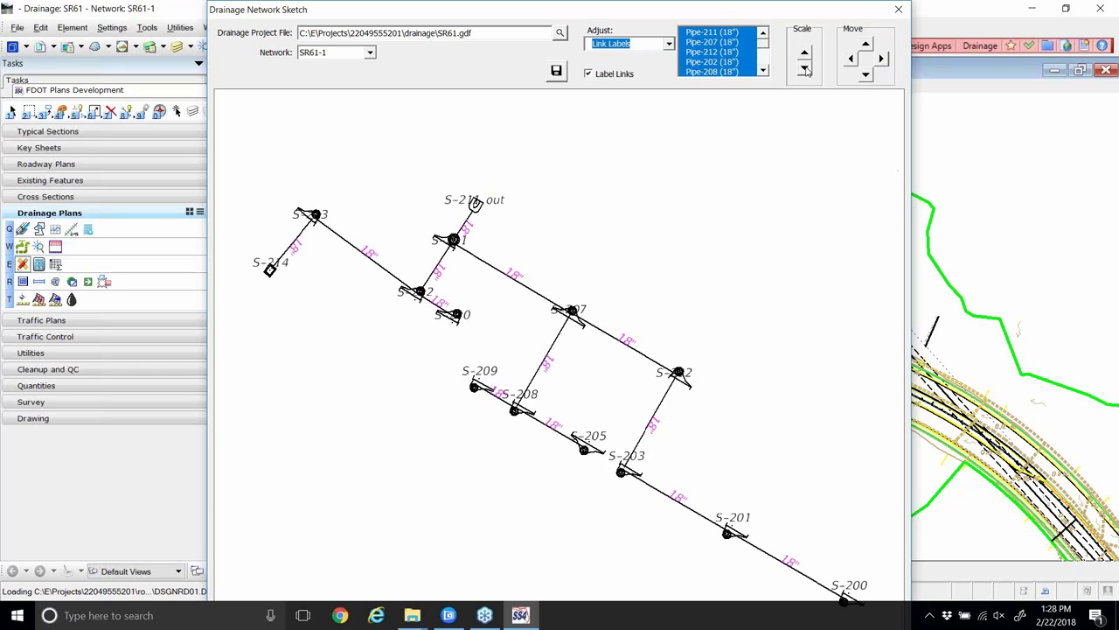
# - Scale down the node labels and the node cells of the SR61-1 network sketch
pyautogui.click(669, 44)
pyautogui.click(622, 65)
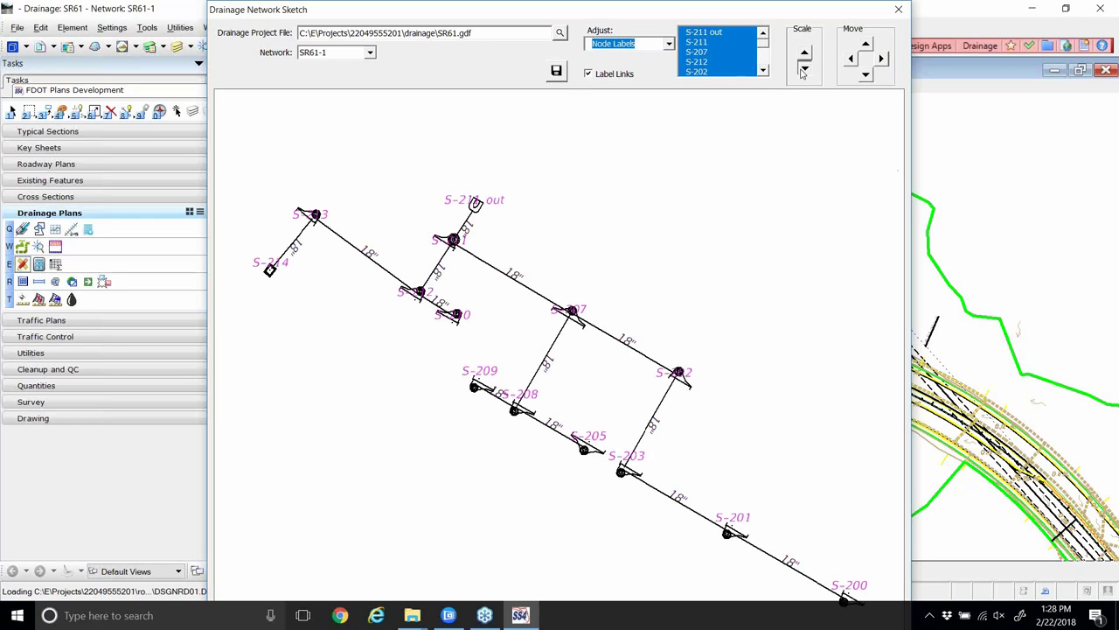
pyautogui.click(804, 69)
pyautogui.click(804, 69)
pyautogui.click(804, 54)
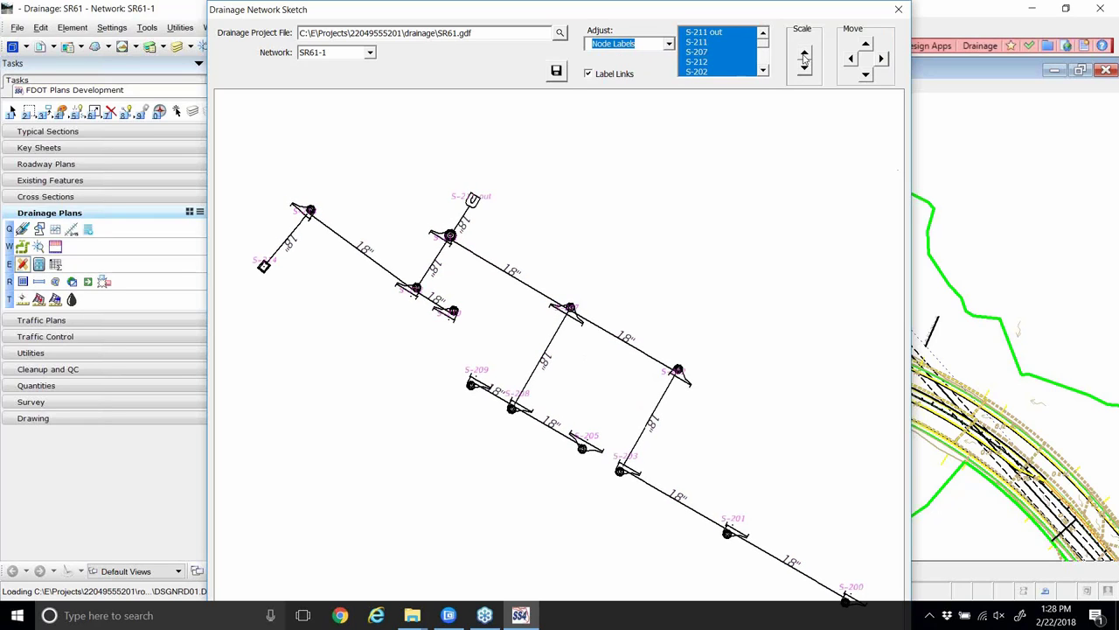
pyautogui.click(668, 43)
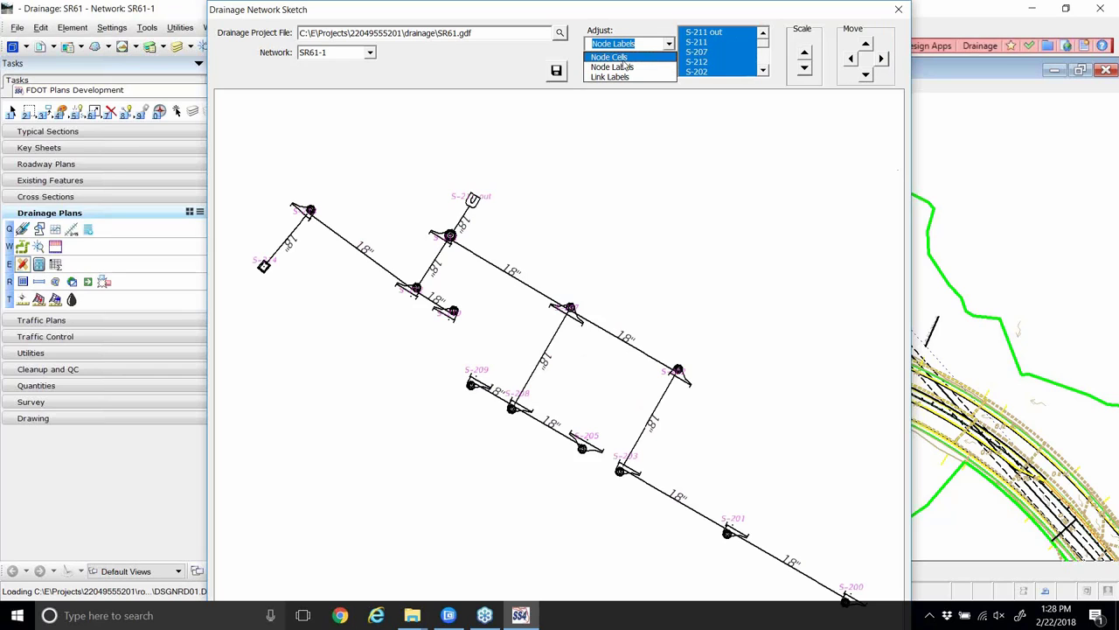
pyautogui.click(616, 62)
pyautogui.click(802, 70)
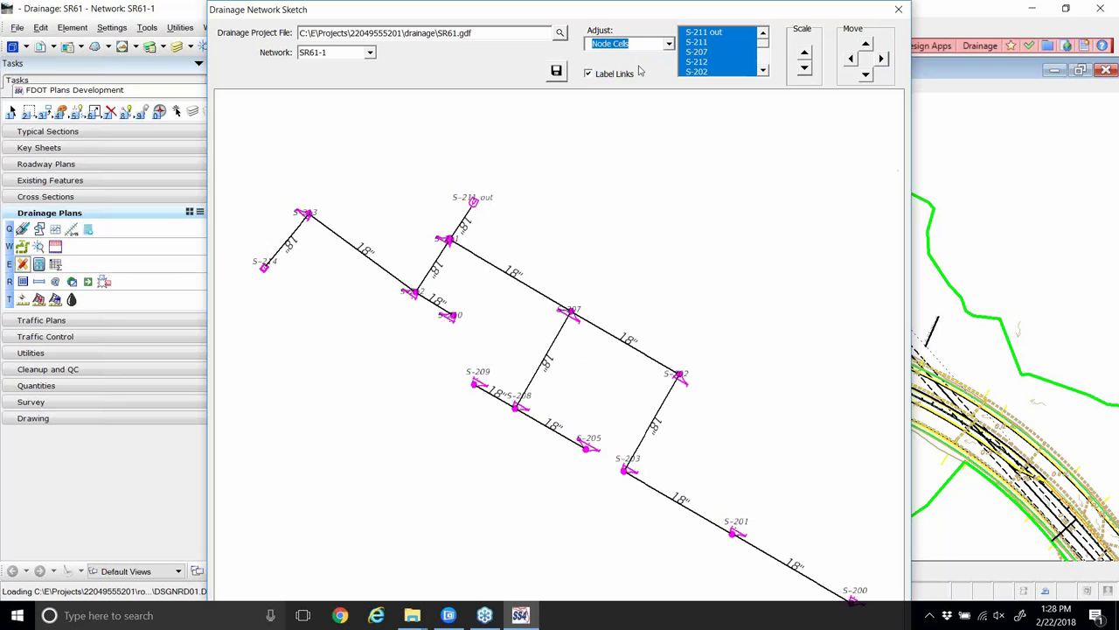
# - Move all node labels of the SR61-1 network sketch upward and slightly left, clear of the node symbols and pipe lines
pyautogui.click(670, 45)
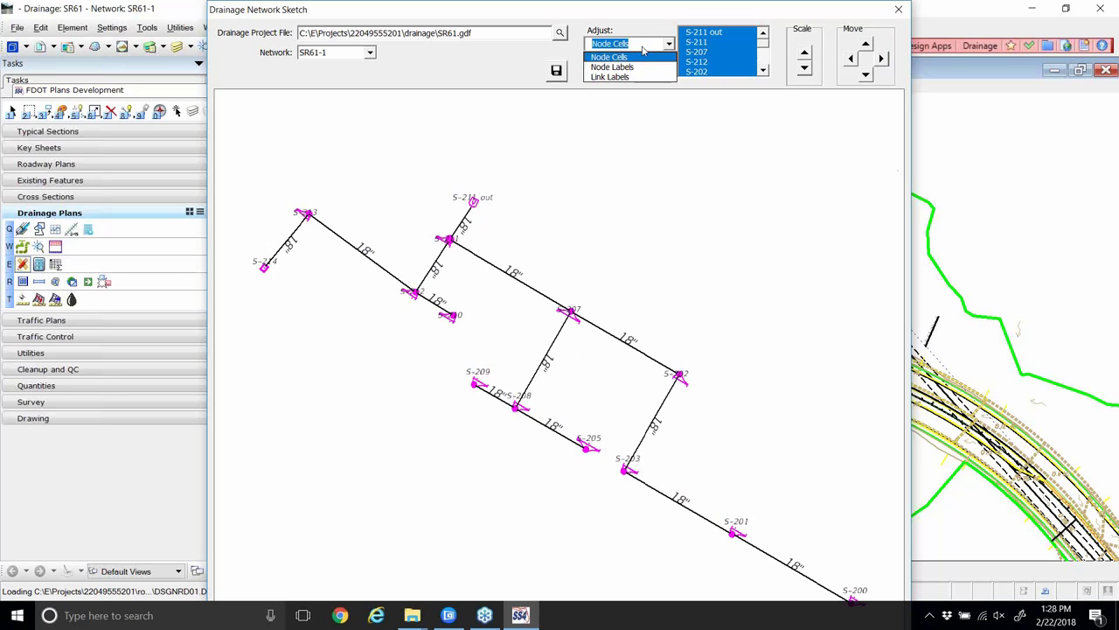
pyautogui.click(612, 65)
pyautogui.click(851, 59)
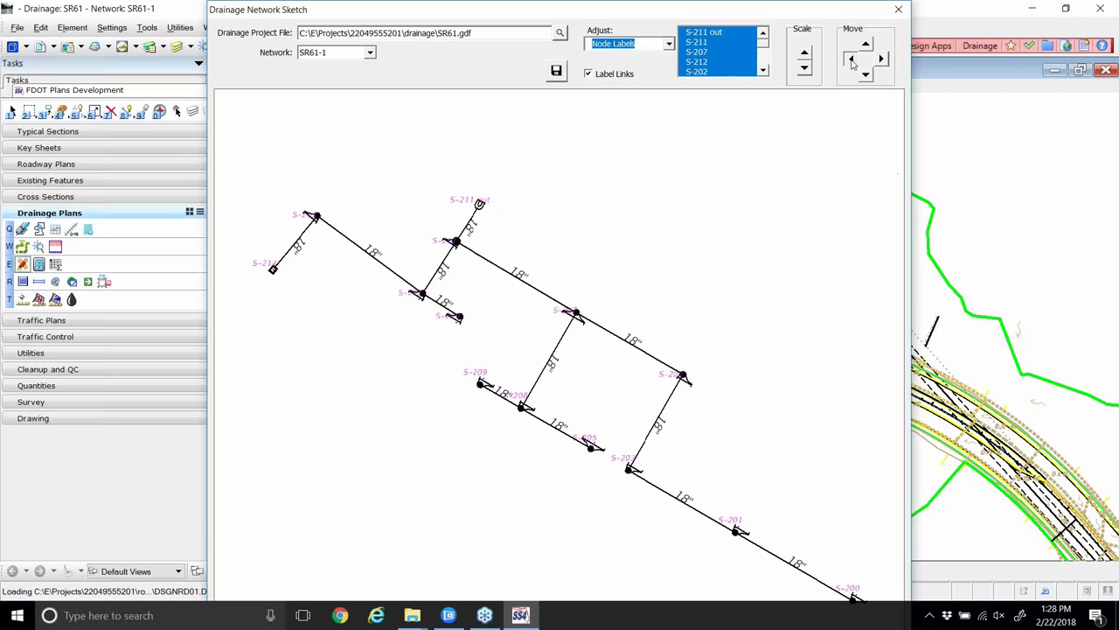
pyautogui.click(851, 59)
pyautogui.click(866, 45)
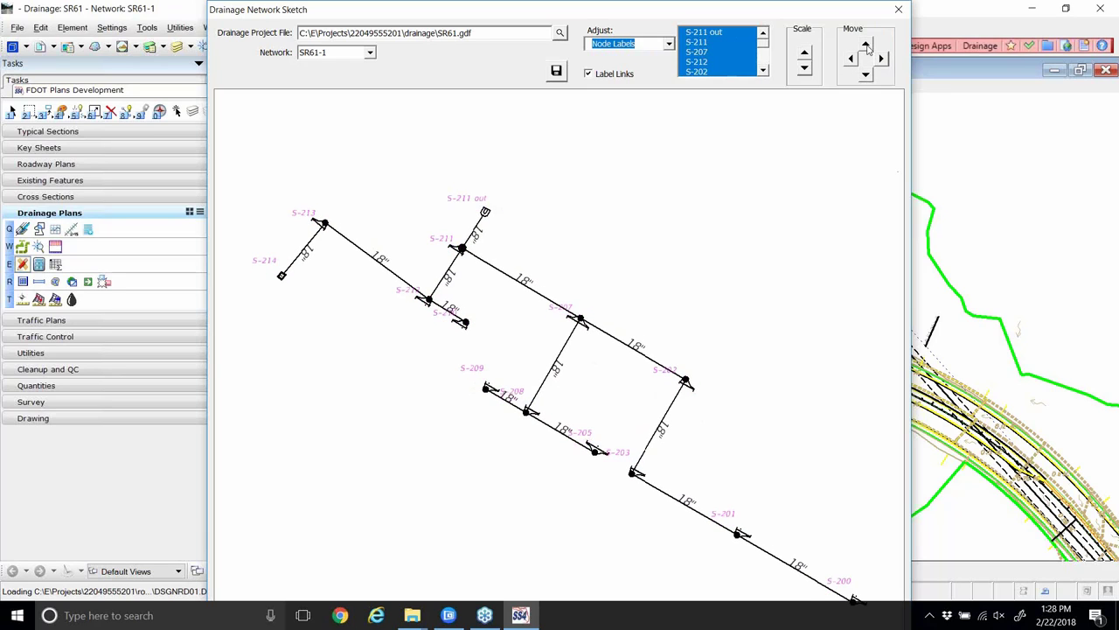
pyautogui.click(866, 48)
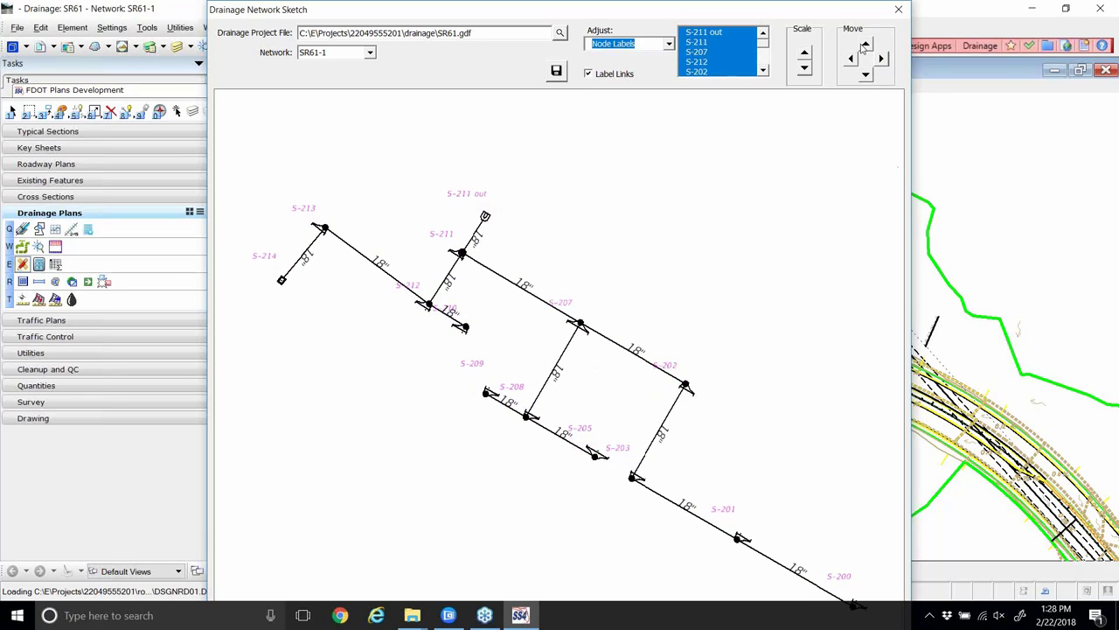
pyautogui.click(863, 47)
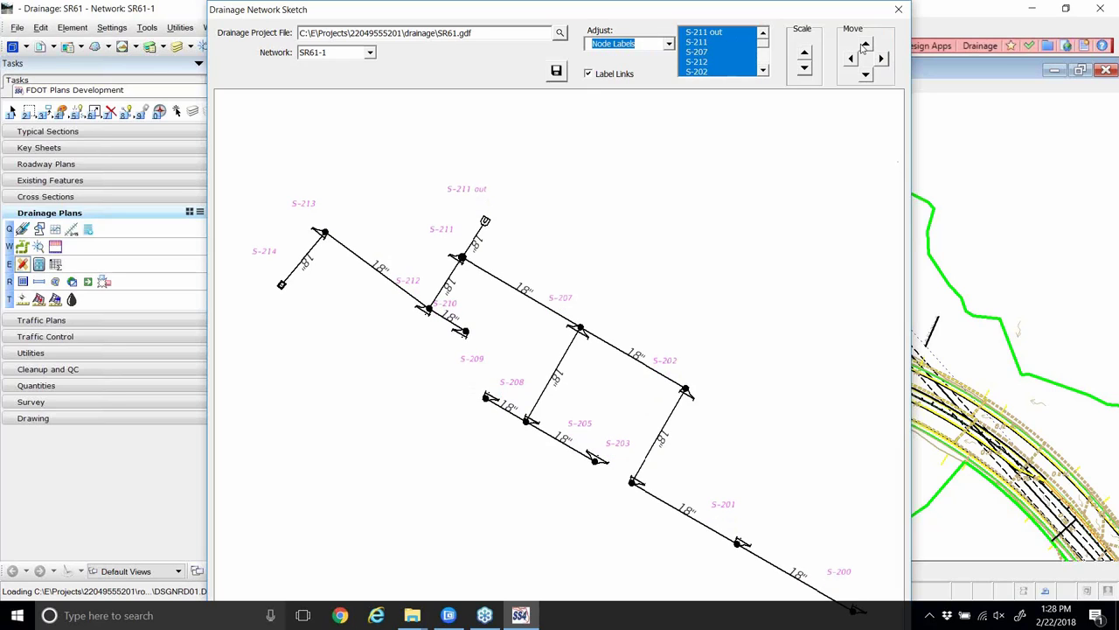
pyautogui.click(882, 58)
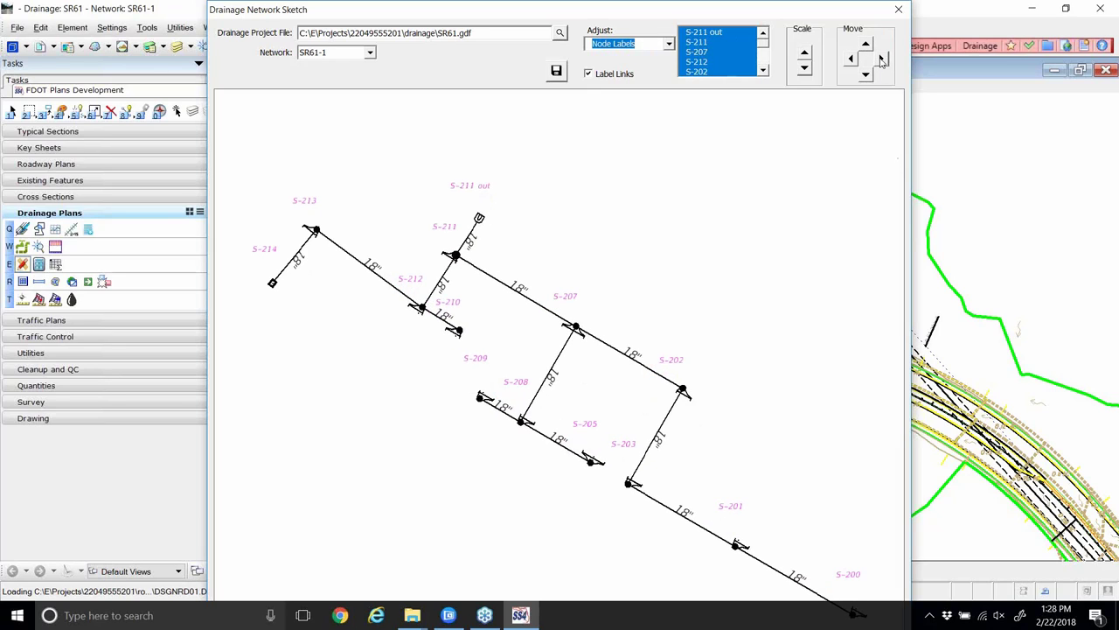
# - Offset all link labels of the SR61-1 sketch from their pipe lines and scale them down
pyautogui.click(667, 46)
pyautogui.click(627, 78)
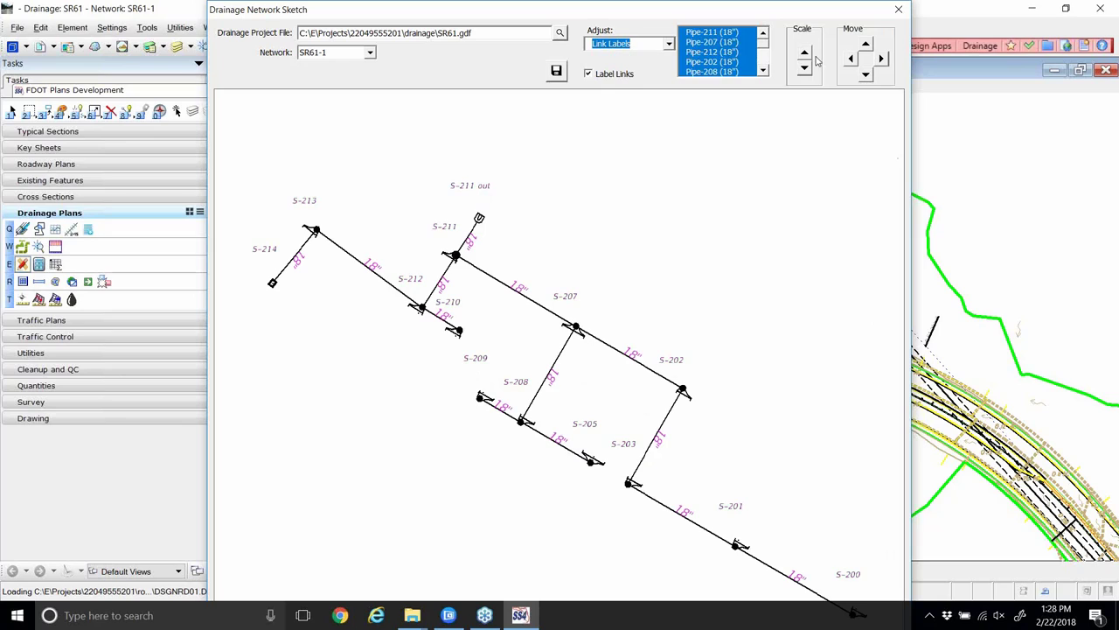
pyautogui.click(864, 47)
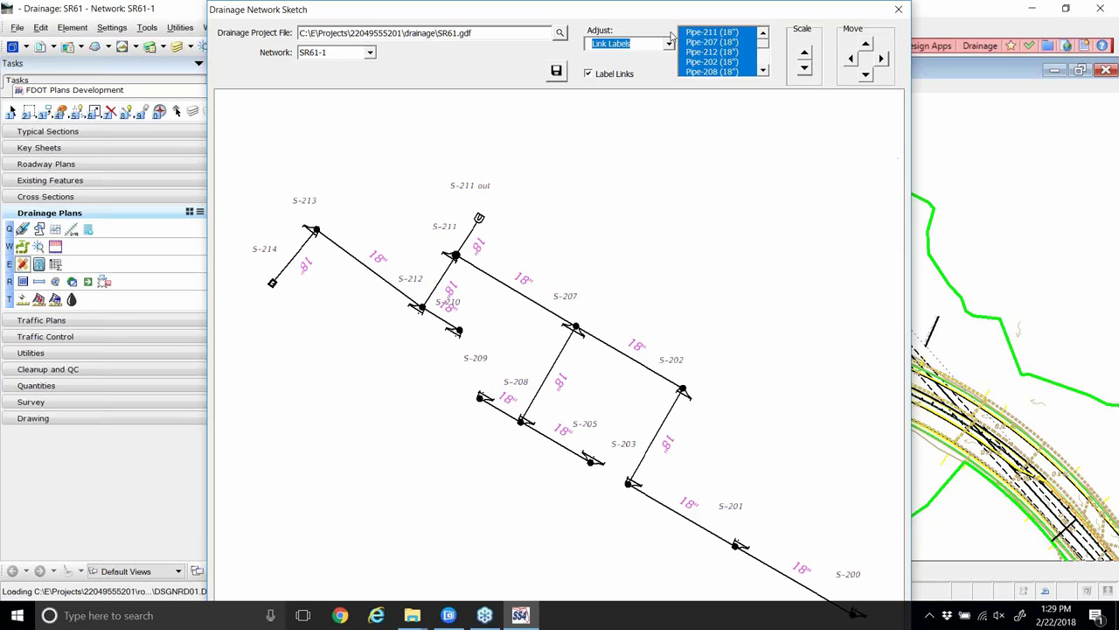
pyautogui.click(805, 68)
# - Save the network sketch as the JPEG image SR61-1.jpg in the project's drainage folder
pyautogui.click(556, 71)
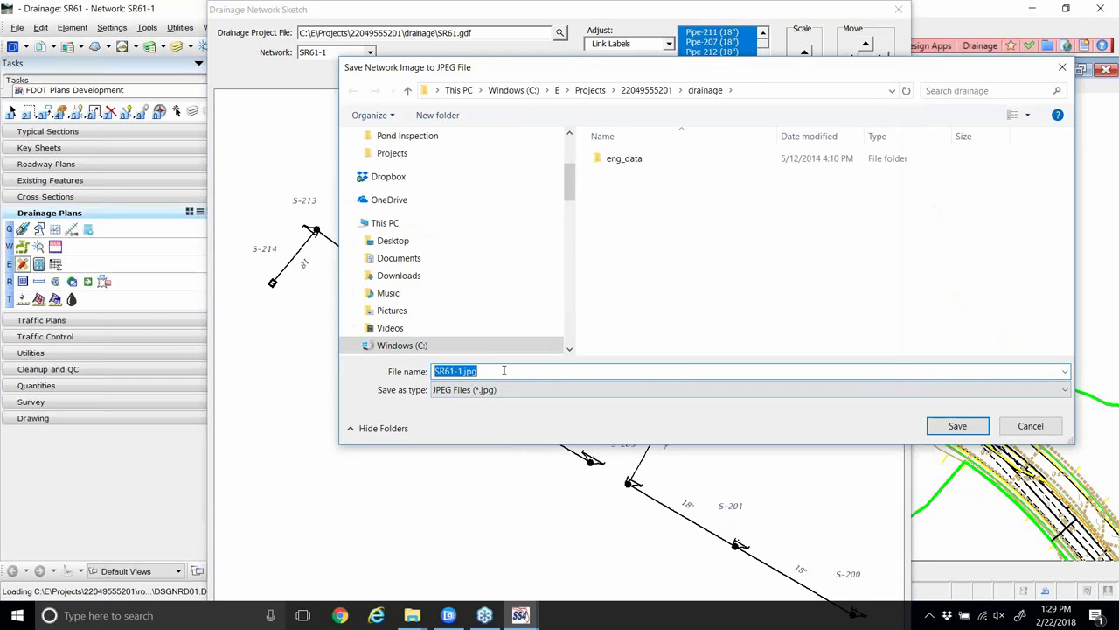
pyautogui.click(943, 429)
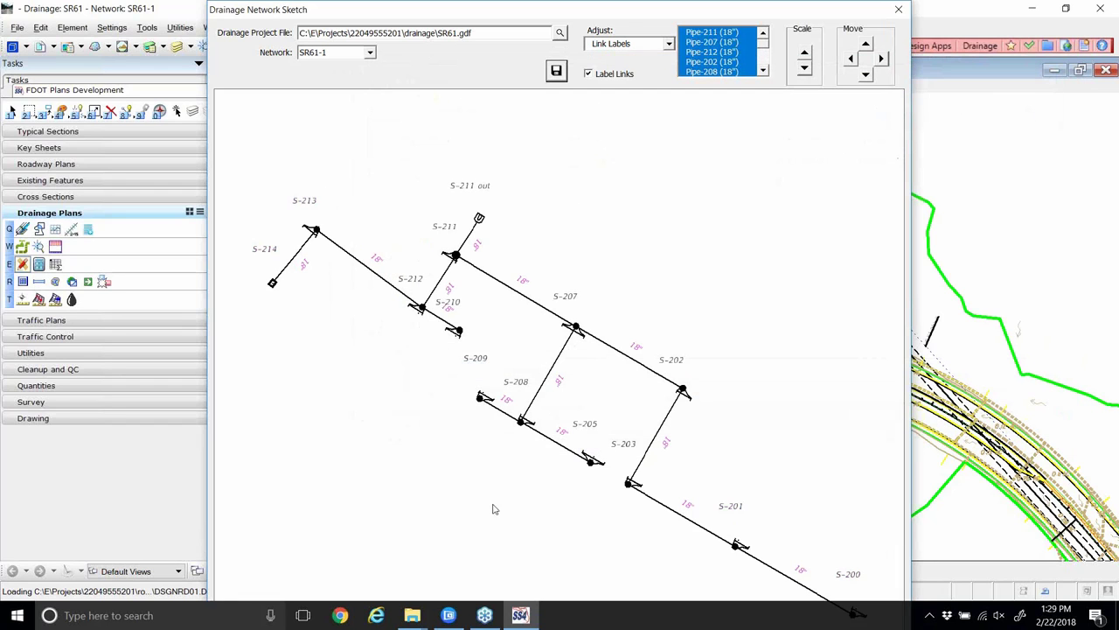
pyautogui.click(411, 615)
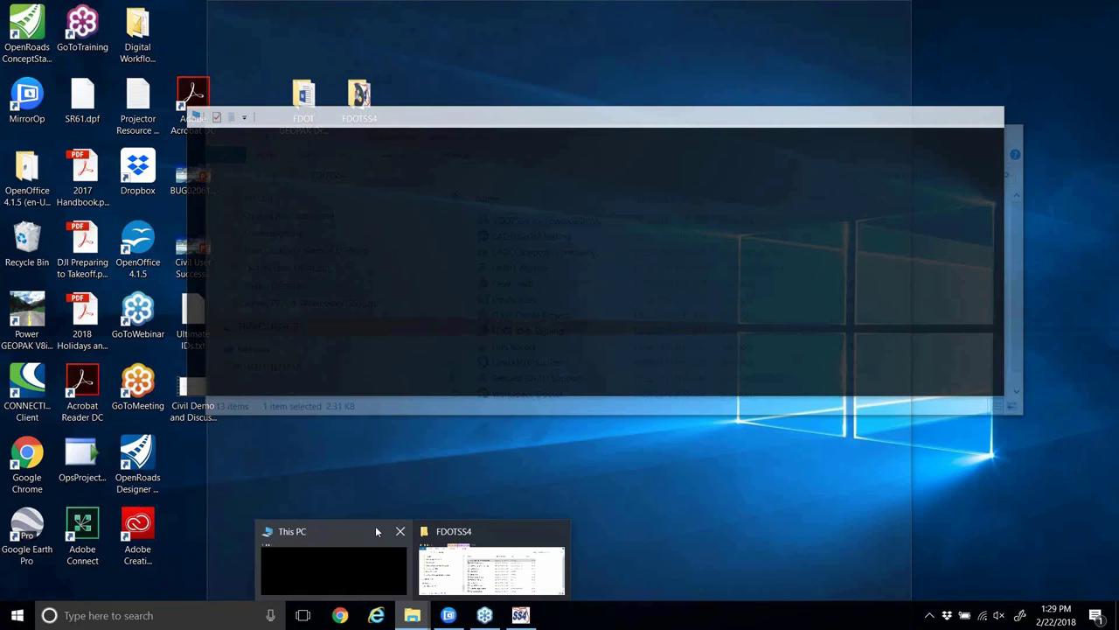
pyautogui.click(375, 526)
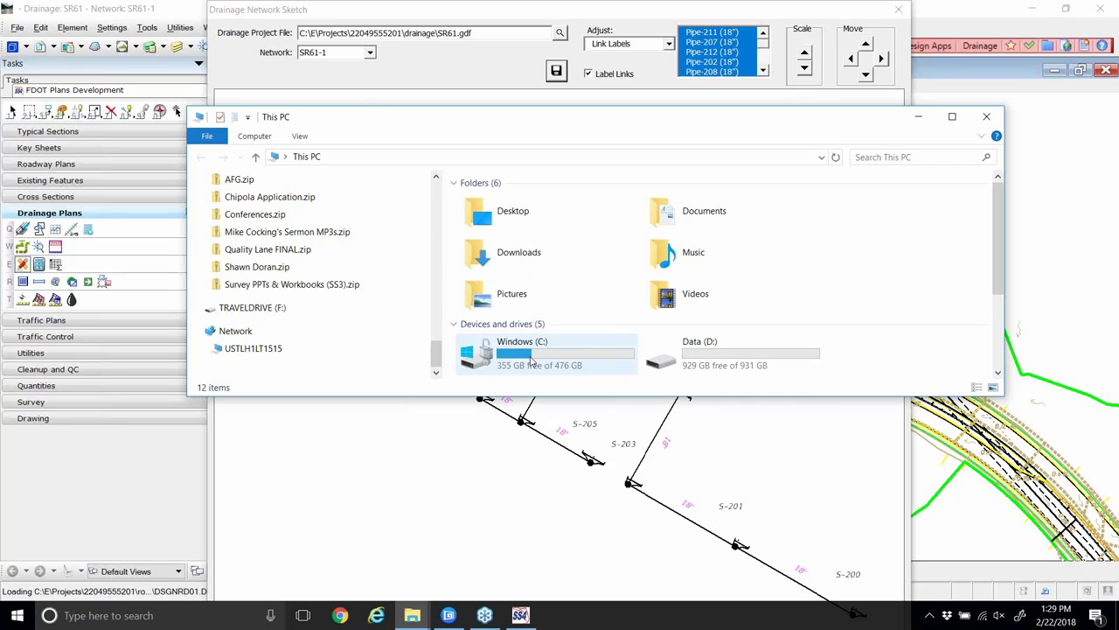
pyautogui.doubleClick(533, 360)
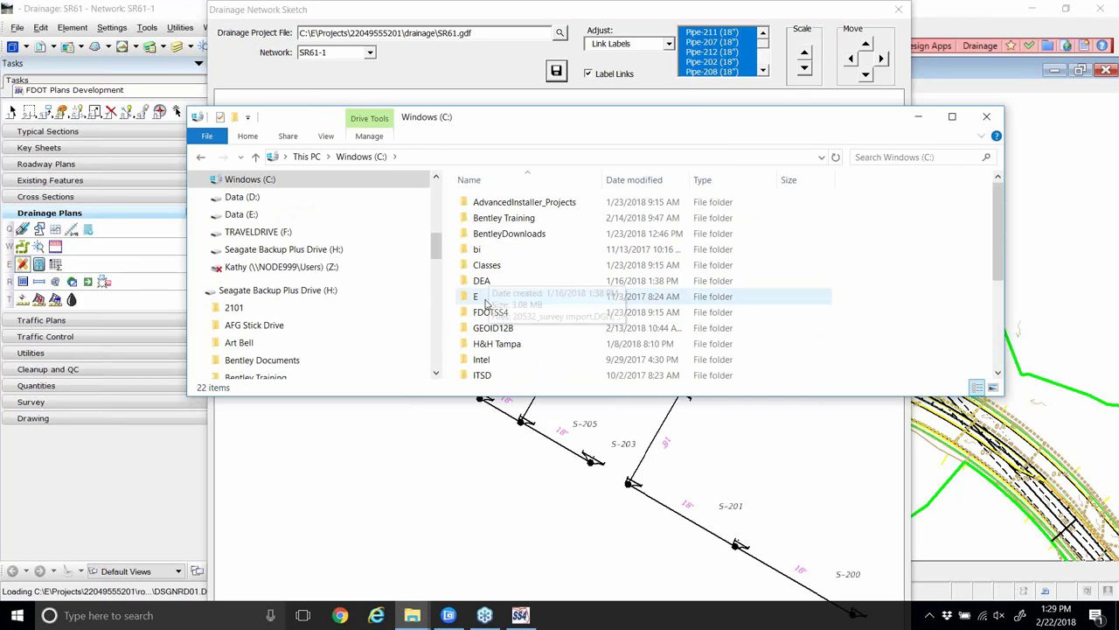
pyautogui.doubleClick(487, 298)
pyautogui.doubleClick(487, 202)
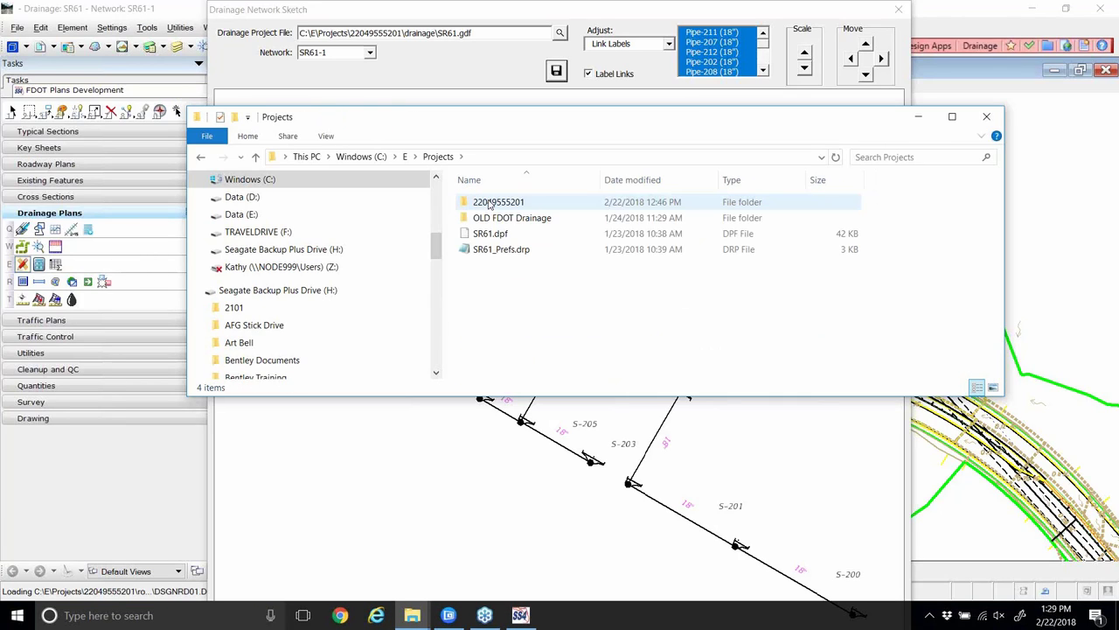
pyautogui.doubleClick(490, 204)
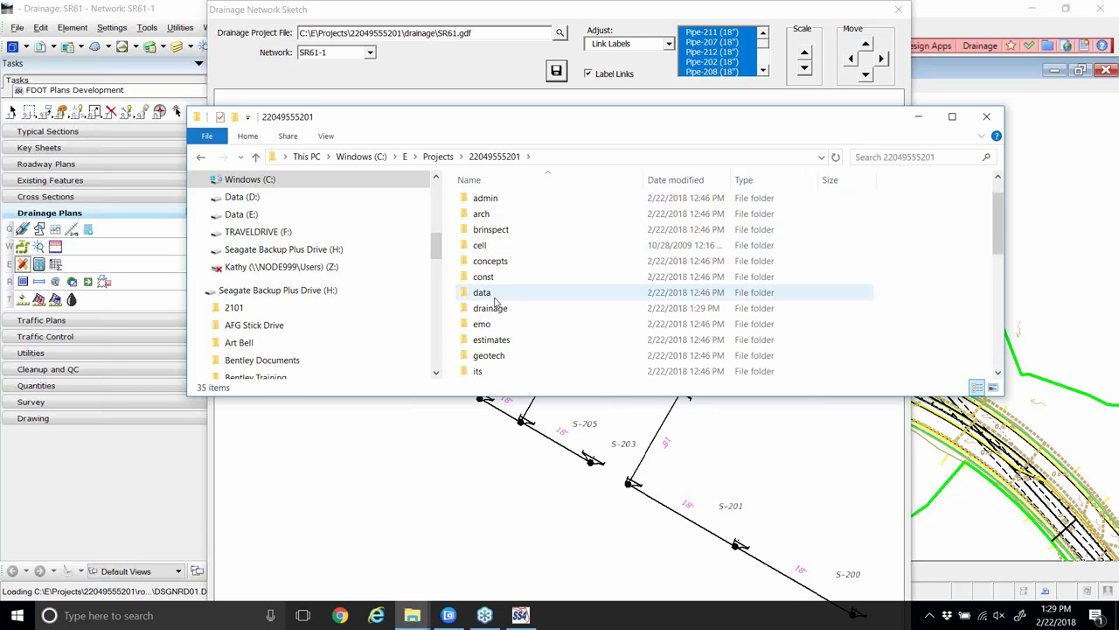
pyautogui.doubleClick(489, 308)
pyautogui.scroll(-1, 594, 258)
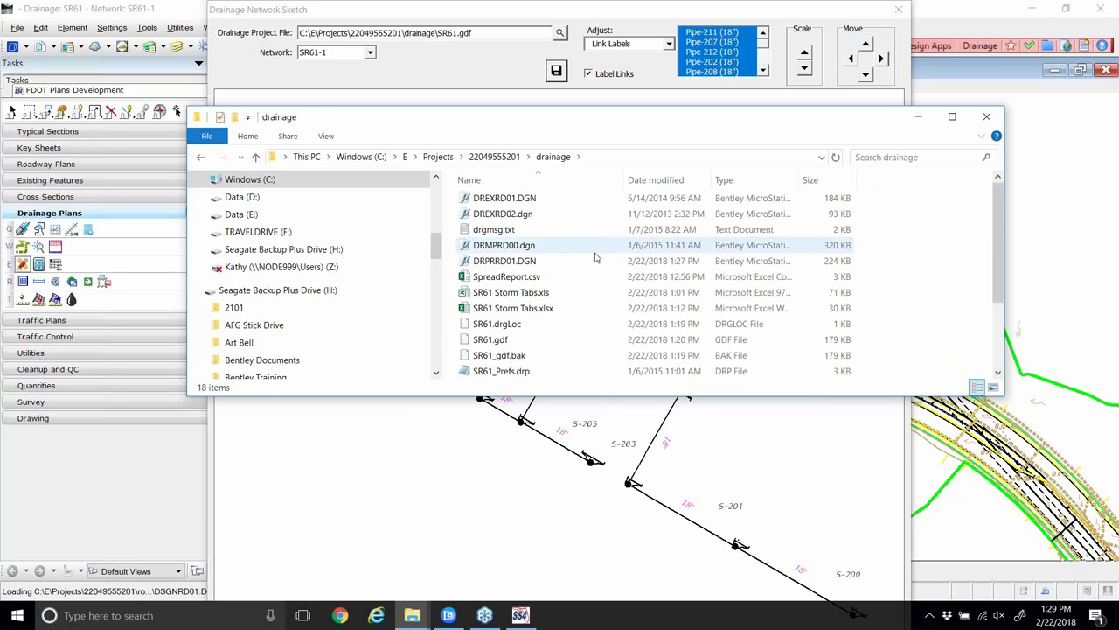
pyautogui.scroll(-2, 597, 261)
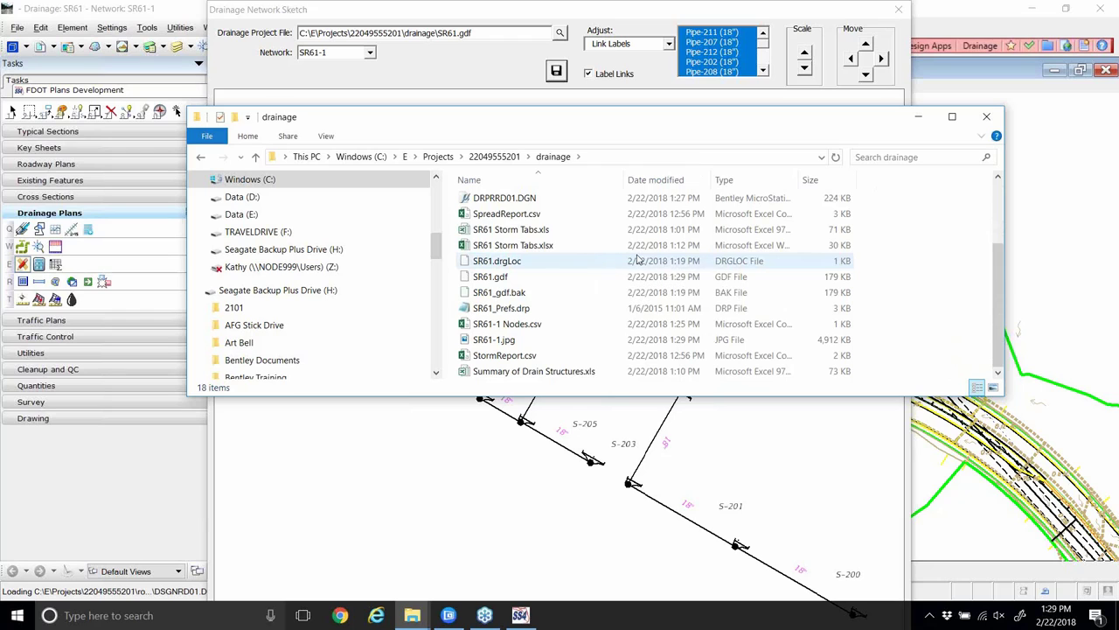
pyautogui.doubleClick(536, 342)
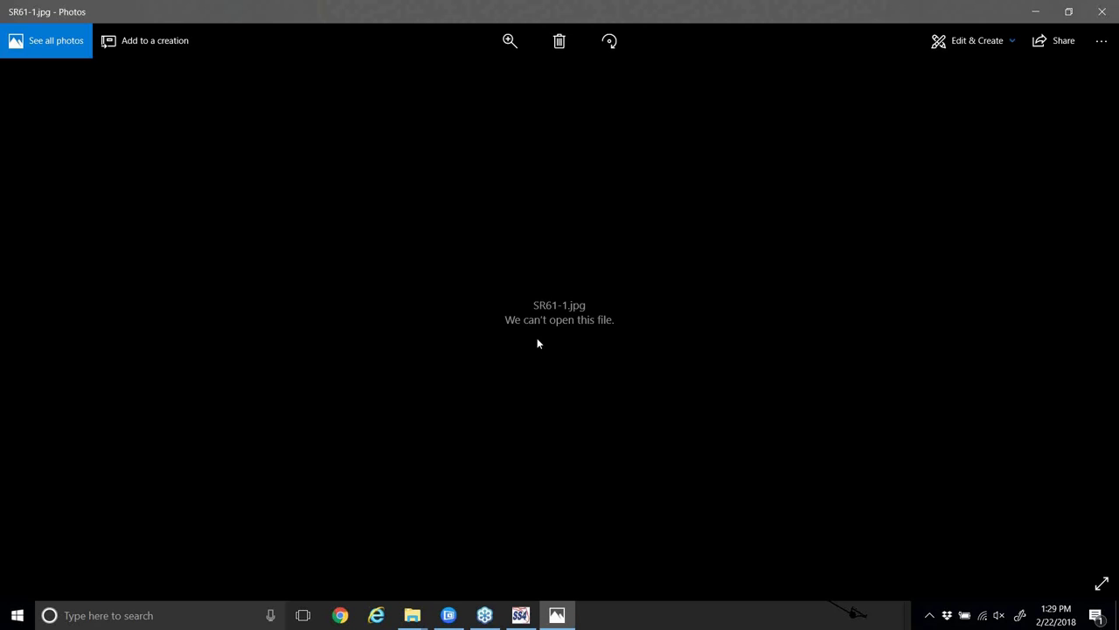
pyautogui.click(1102, 12)
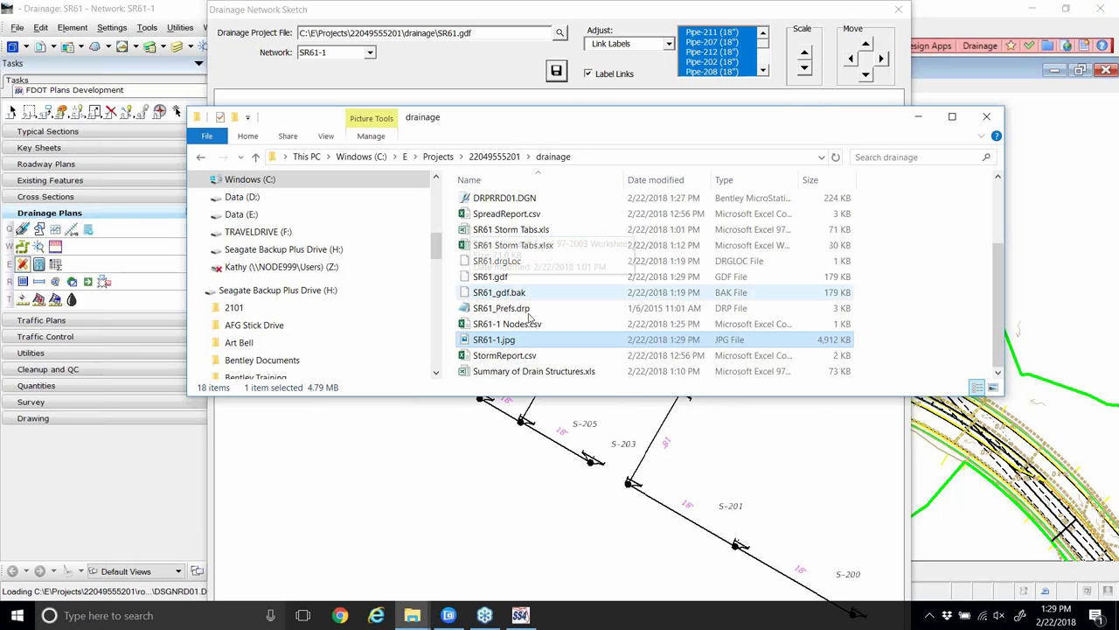
# - Open SR61-1.jpg with Paint, review the whole exported network sketch, and close Paint
pyautogui.rightClick(511, 350)
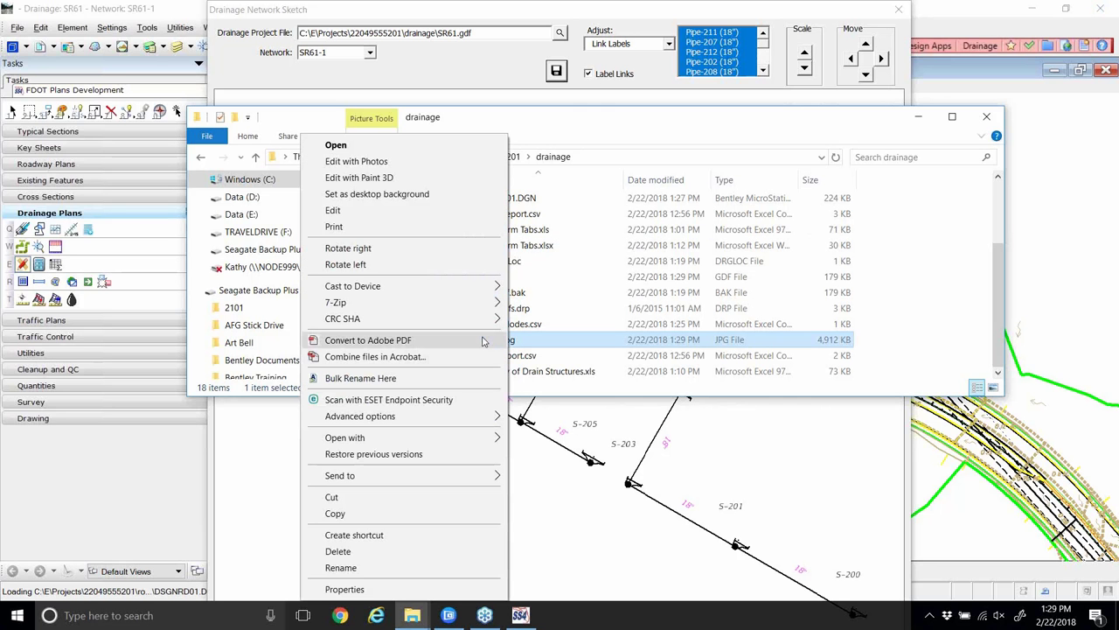
pyautogui.moveTo(338, 441)
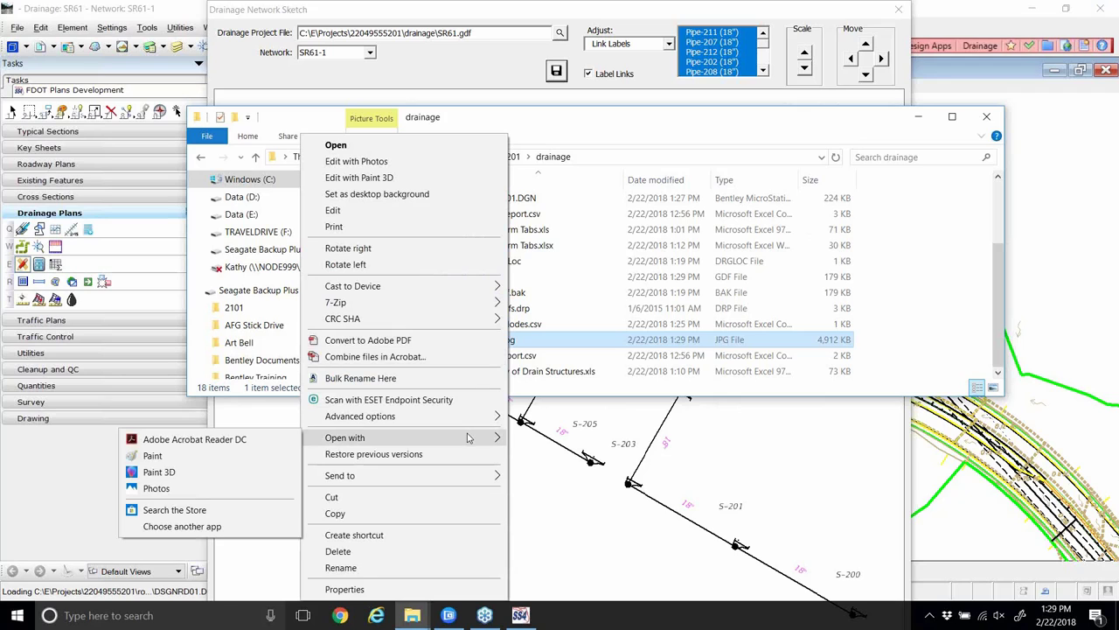
pyautogui.click(175, 454)
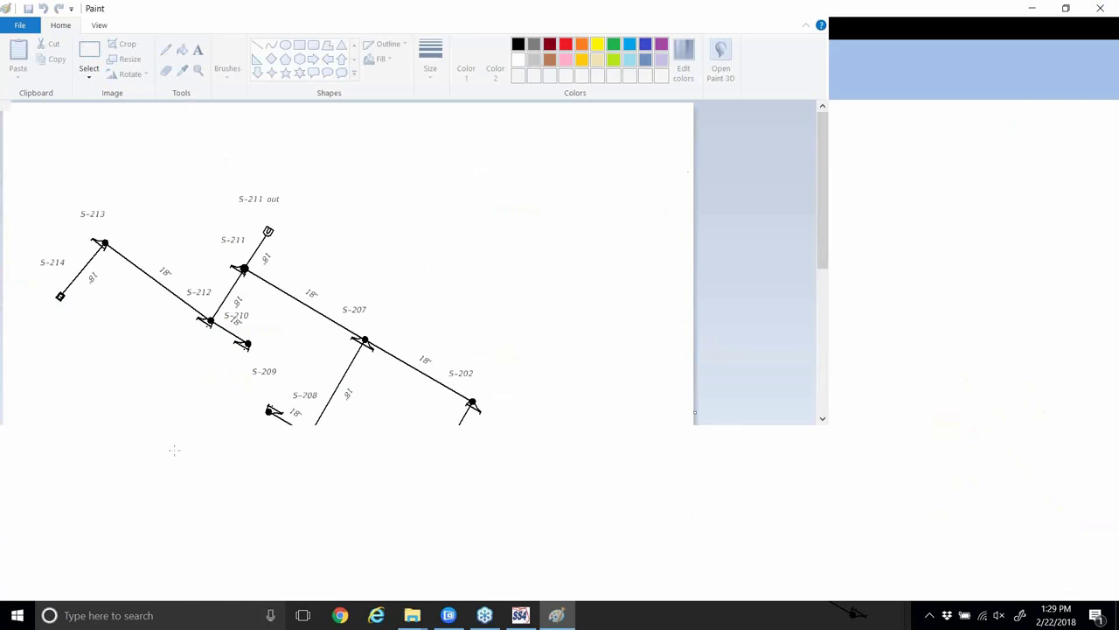
pyautogui.scroll(-1, 617, 280)
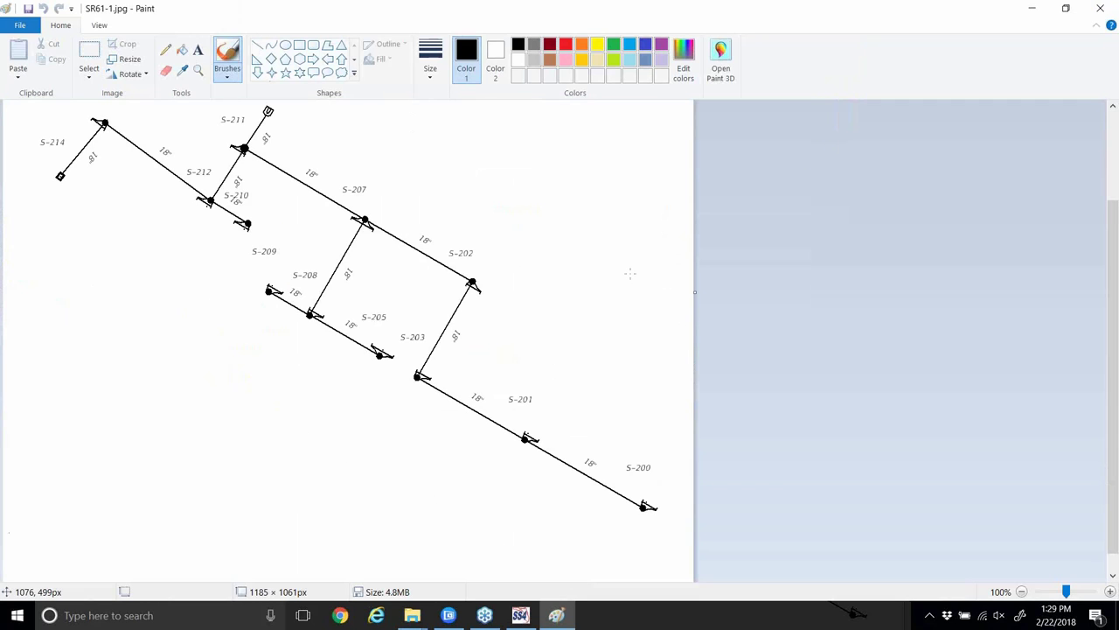
pyautogui.scroll(1, 631, 273)
pyautogui.scroll(-1, 626, 281)
pyautogui.click(1101, 8)
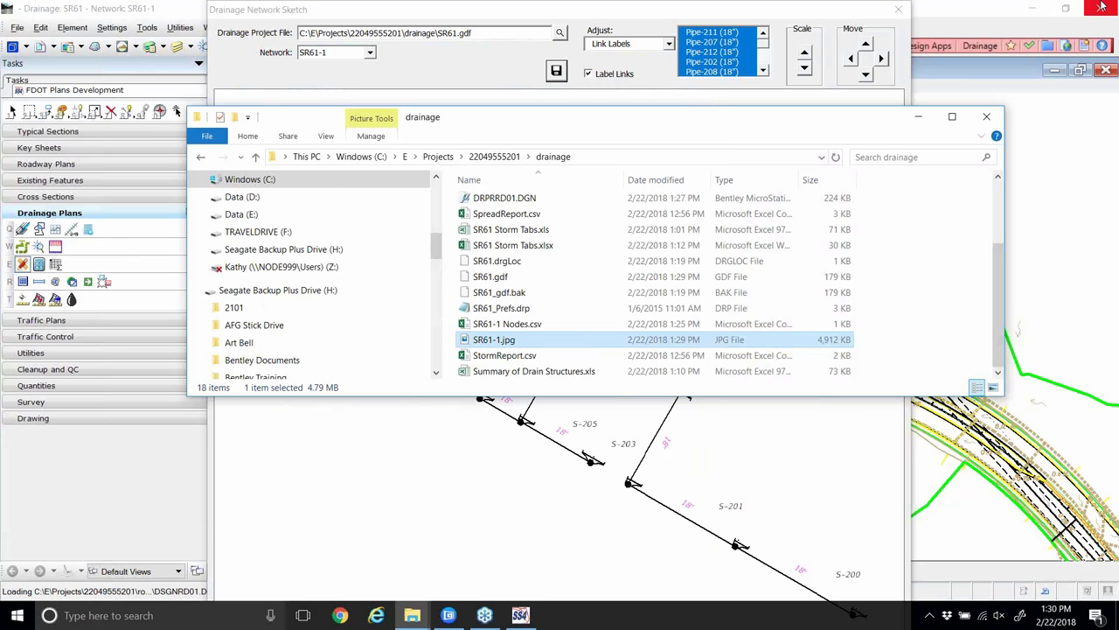
# - Close the Drainage Network Sketch tool and turn off the Black Background -> White view preference
pyautogui.click(898, 7)
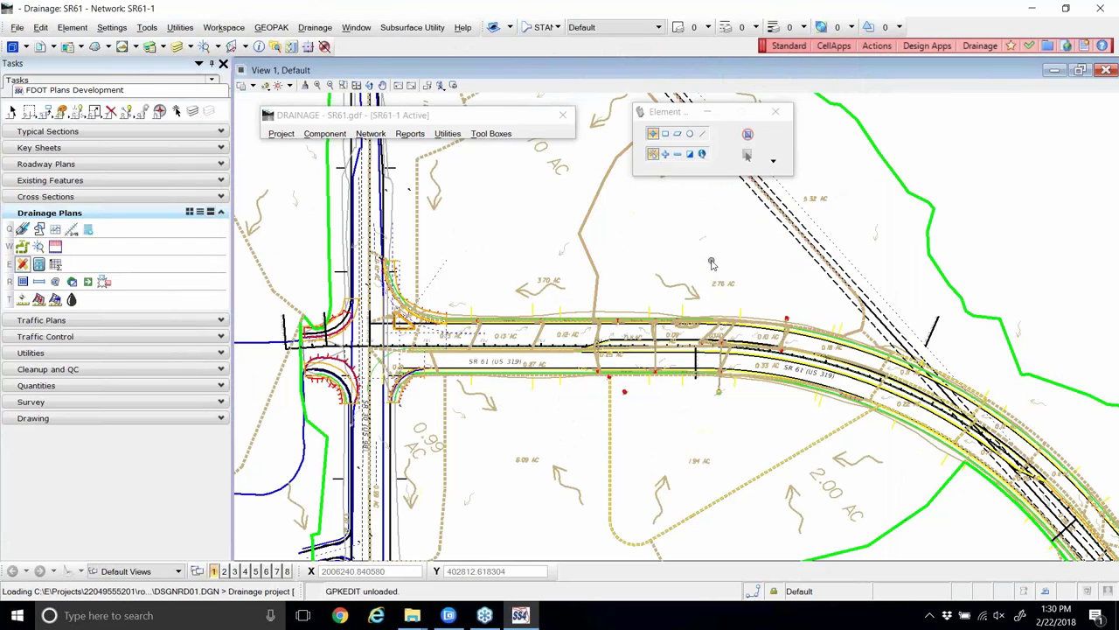
pyautogui.click(224, 27)
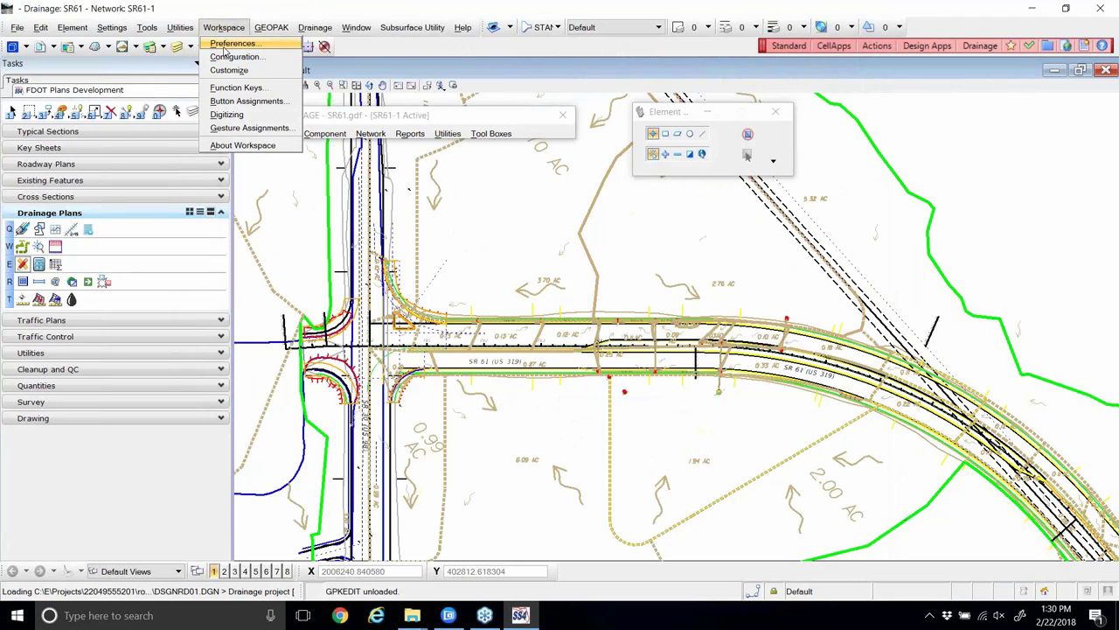
pyautogui.click(229, 44)
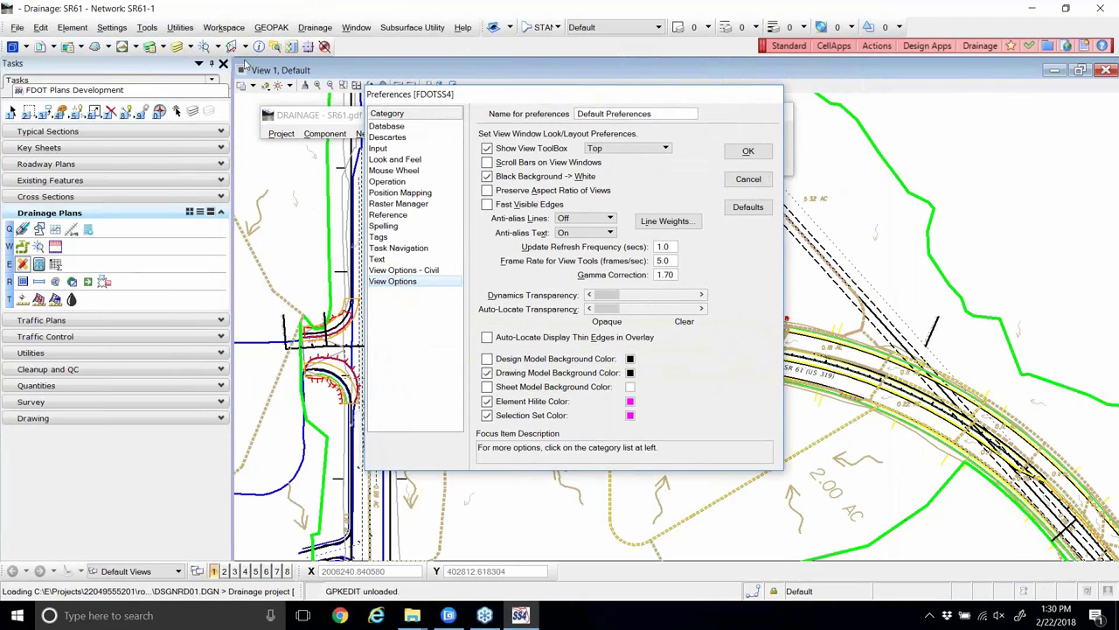
pyautogui.click(487, 176)
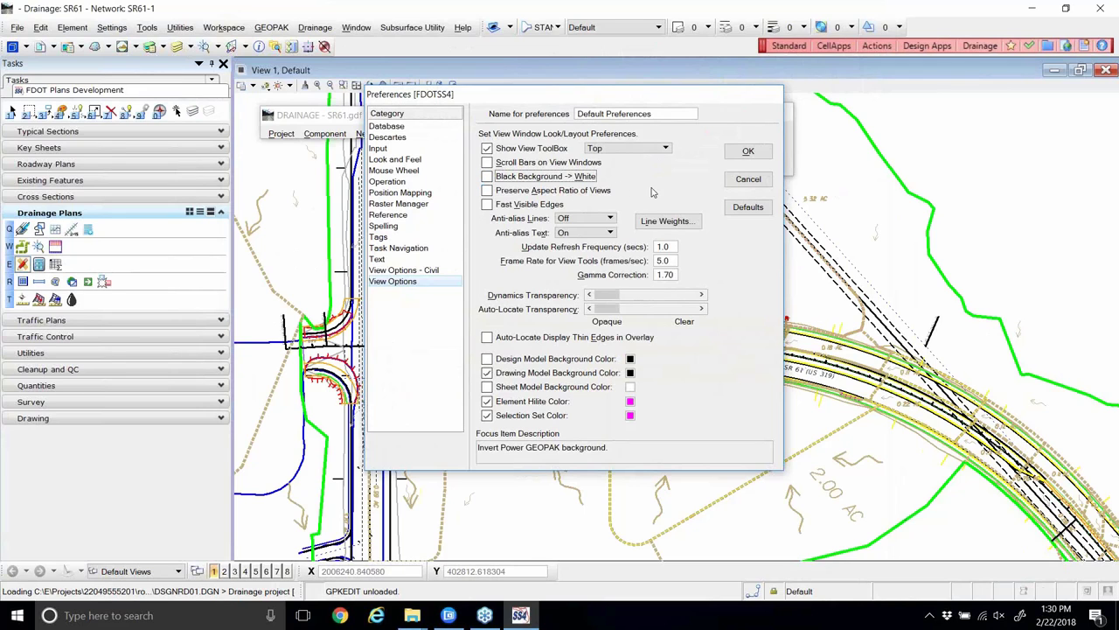
pyautogui.press('Return')
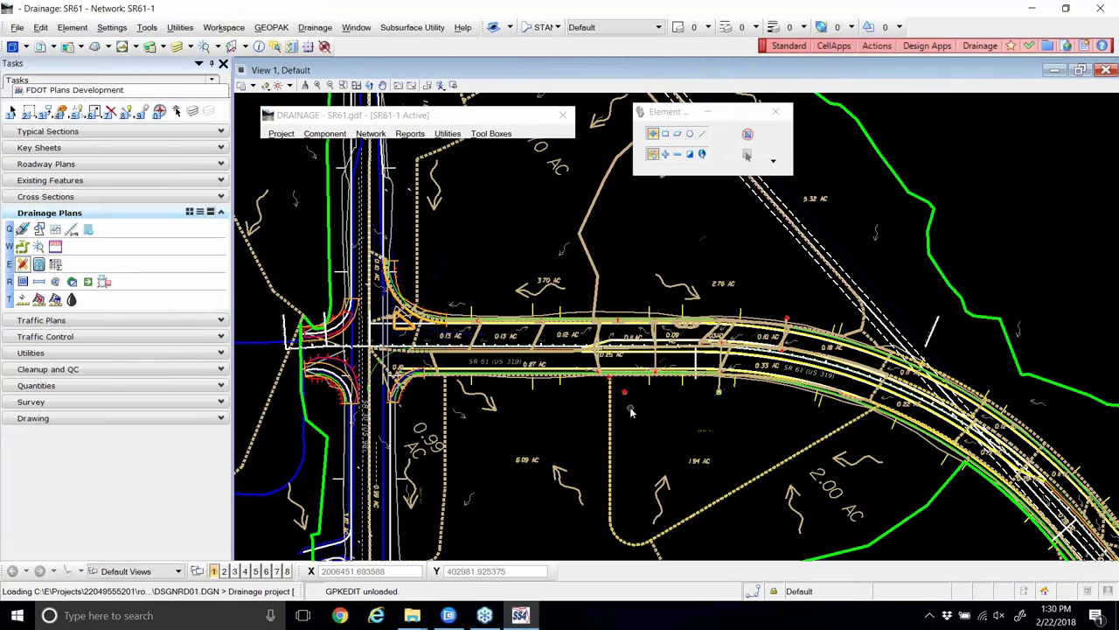
pyautogui.scroll(4, 630, 407)
pyautogui.scroll(-3, 629, 410)
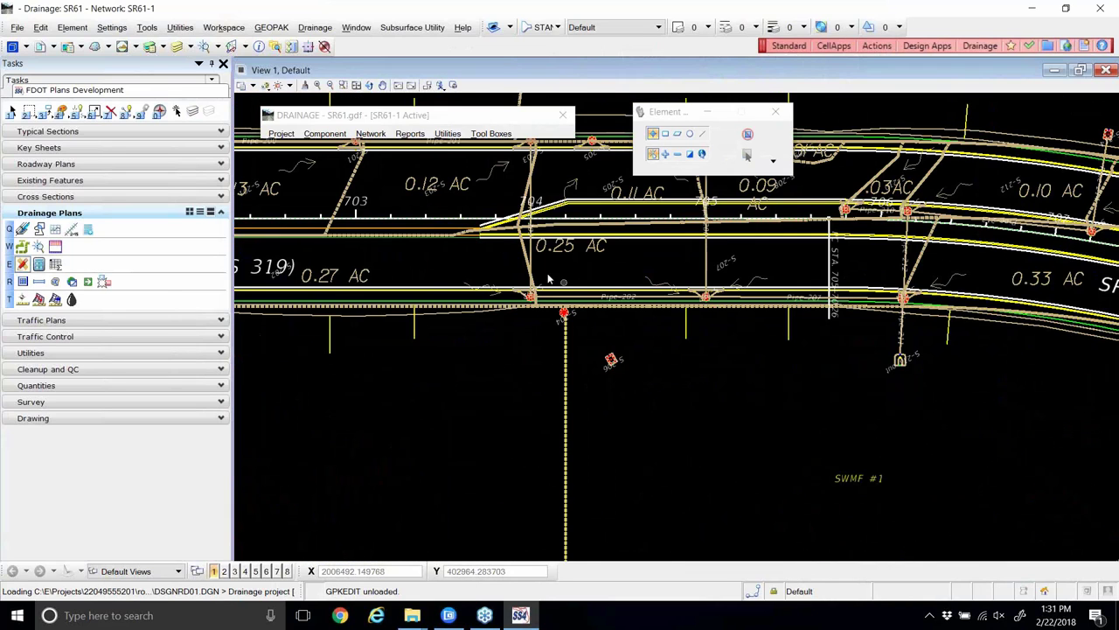
pyautogui.scroll(3, 564, 283)
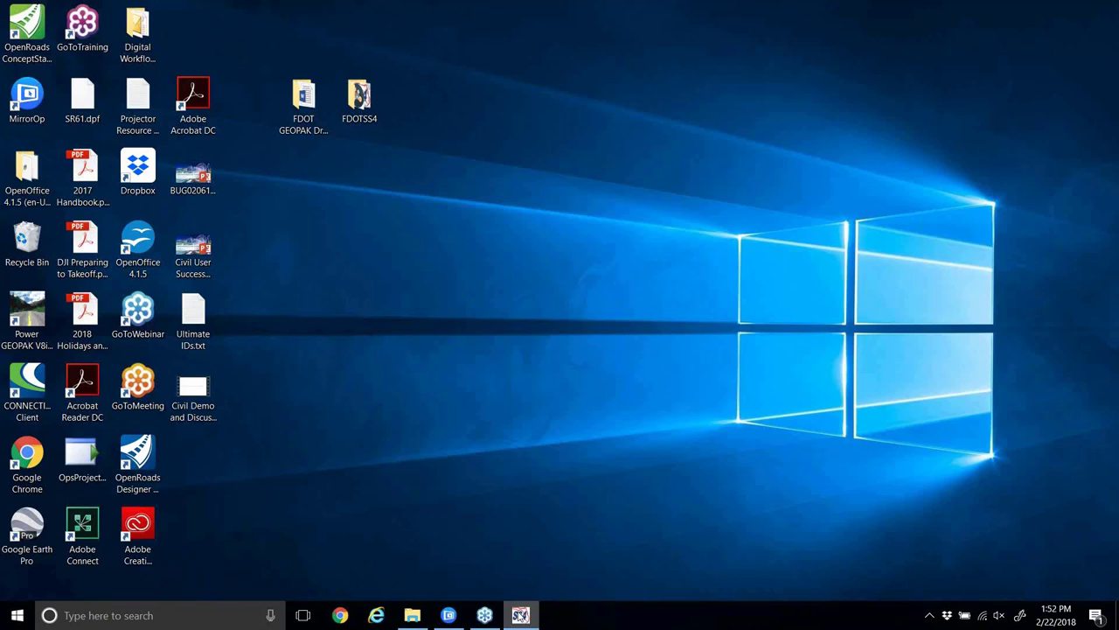
pyautogui.click(521, 614)
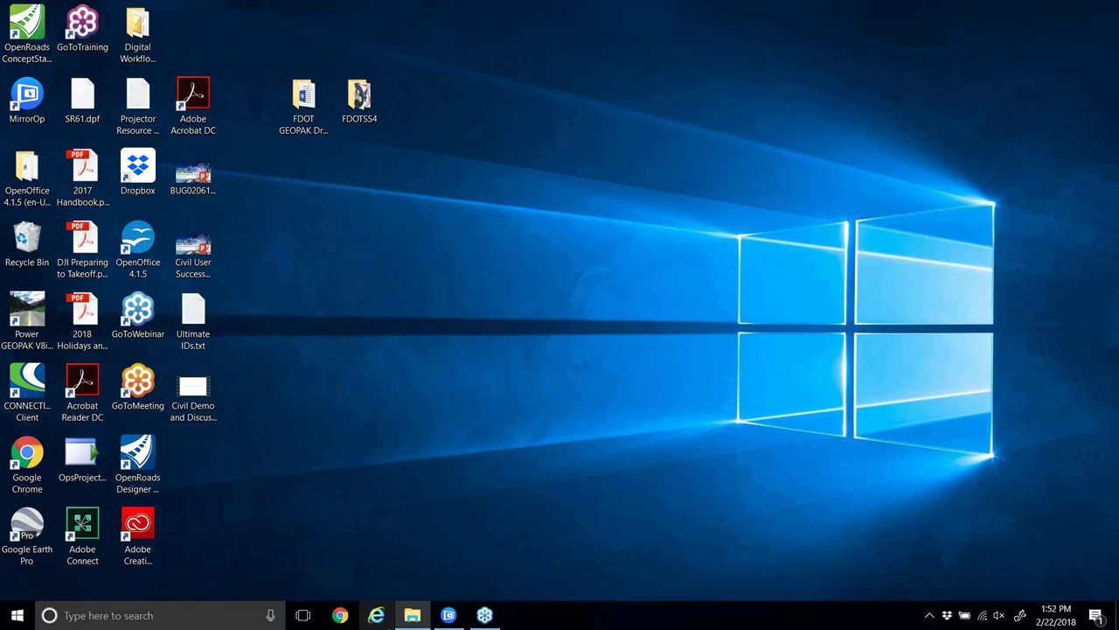
pyautogui.click(412, 614)
pyautogui.scroll(-2, 392, 270)
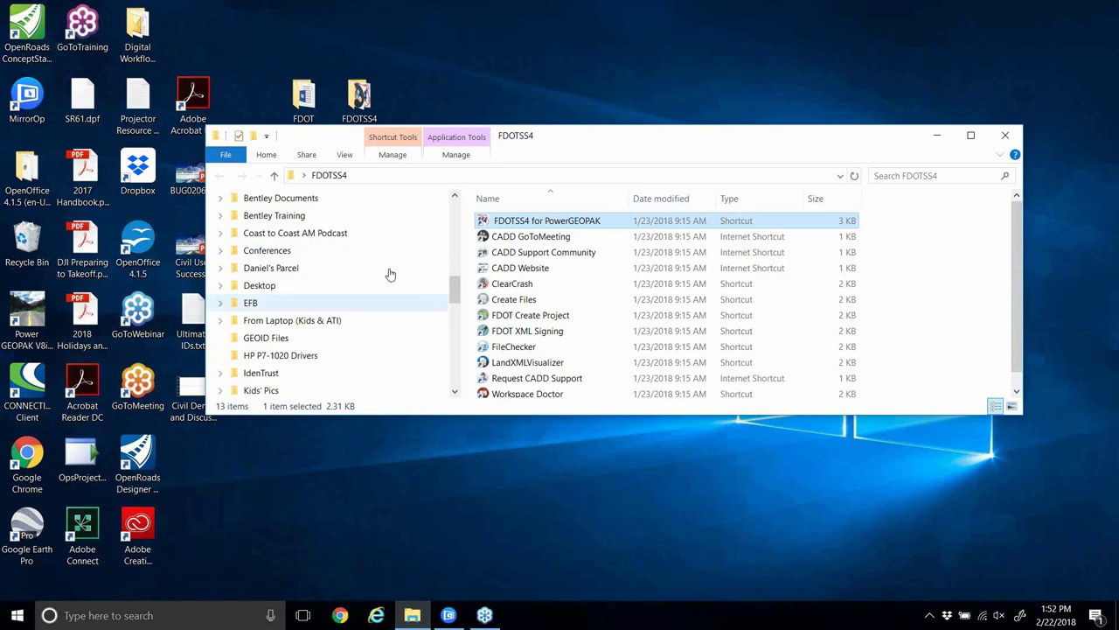
pyautogui.scroll(4, 324, 320)
pyautogui.click(271, 216)
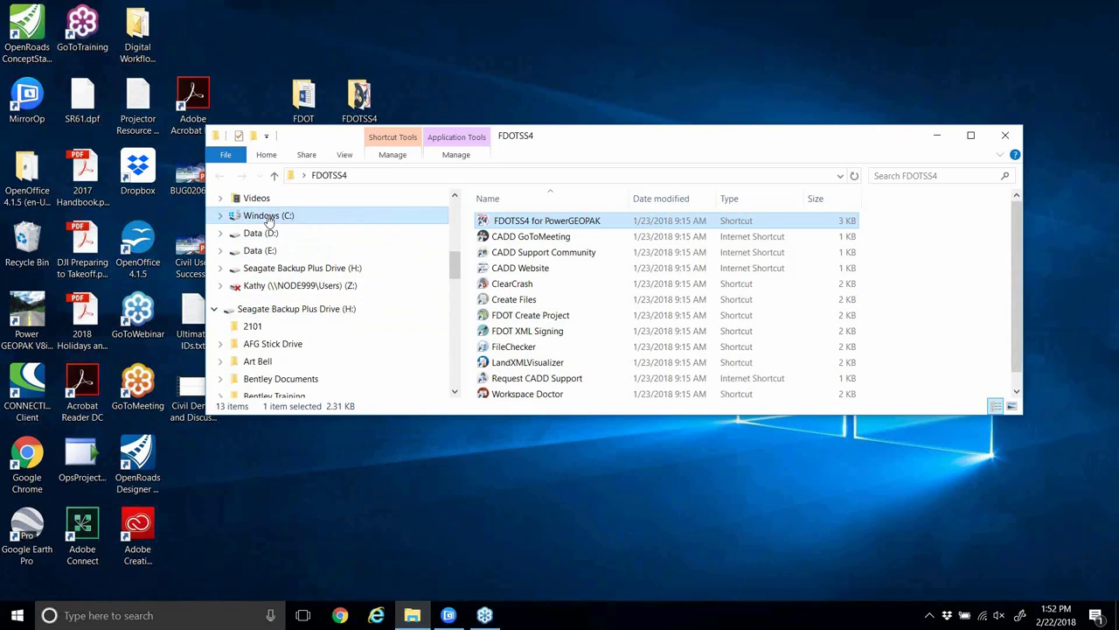
pyautogui.click(494, 317)
pyautogui.doubleClick(495, 317)
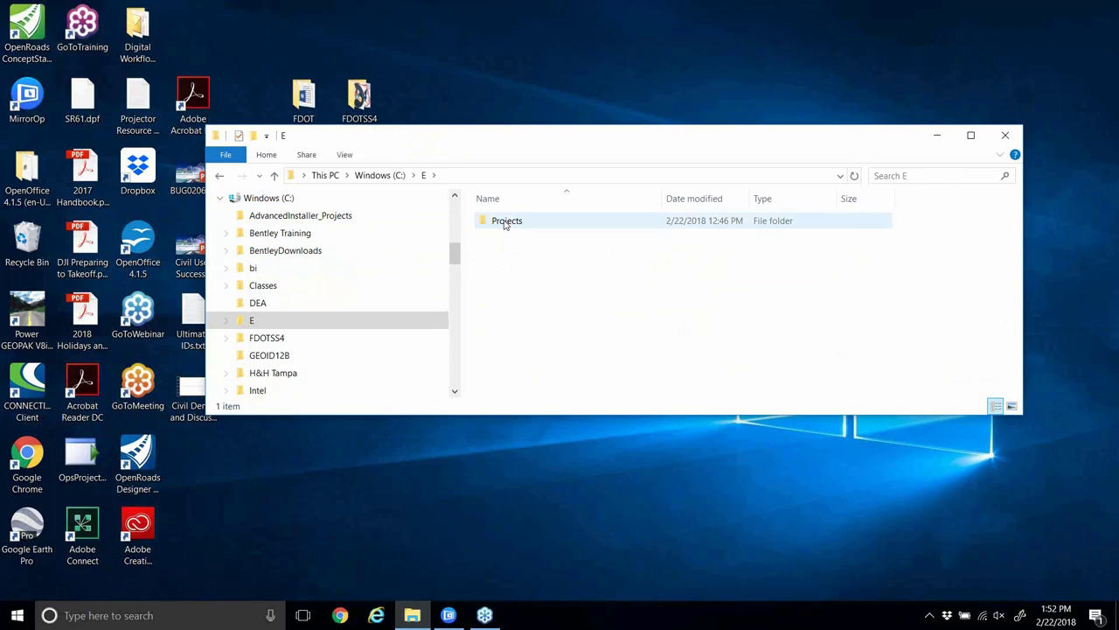
pyautogui.doubleClick(512, 220)
pyautogui.click(524, 226)
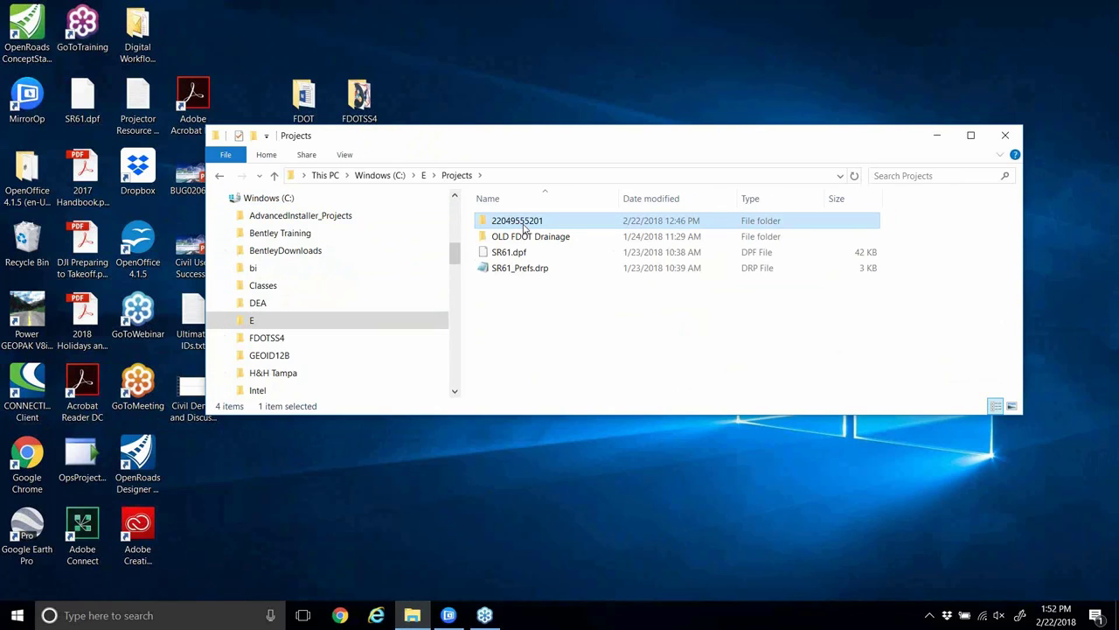
pyautogui.press('Delete')
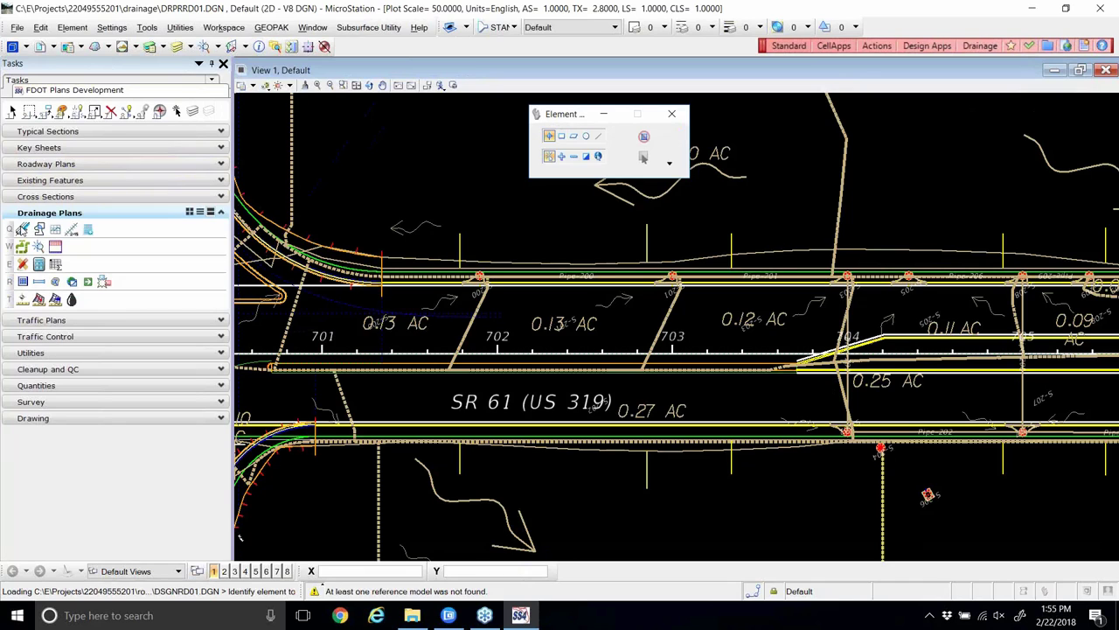
# - Start the Drainage tool and open the SR61.gdf project, deleting its lock file and accepting the criteria directory reset
pyautogui.click(22, 228)
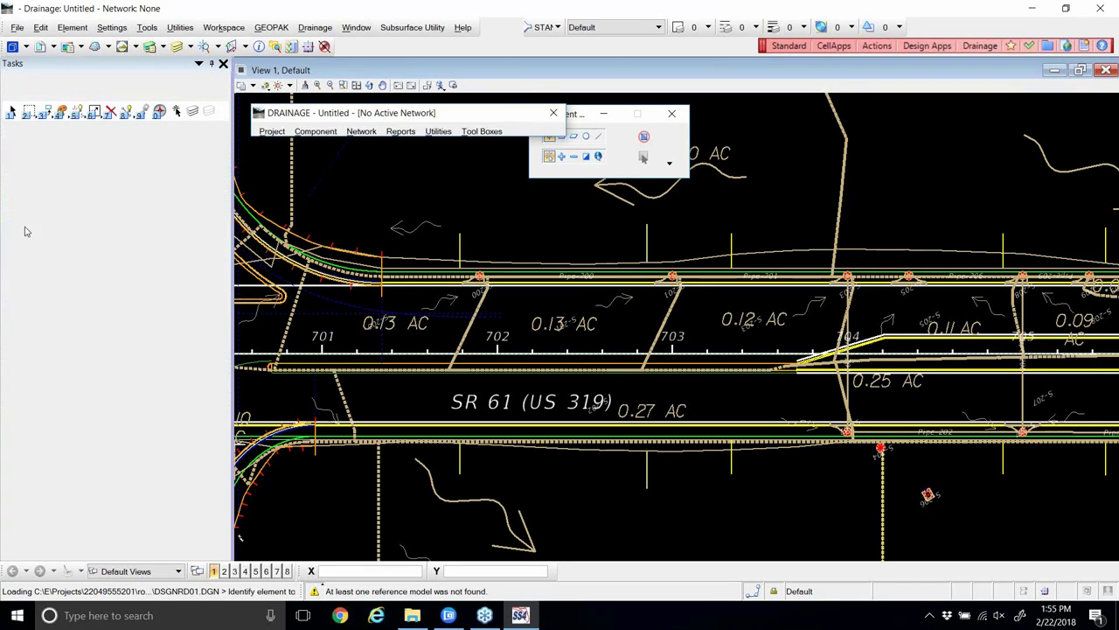
pyautogui.click(272, 131)
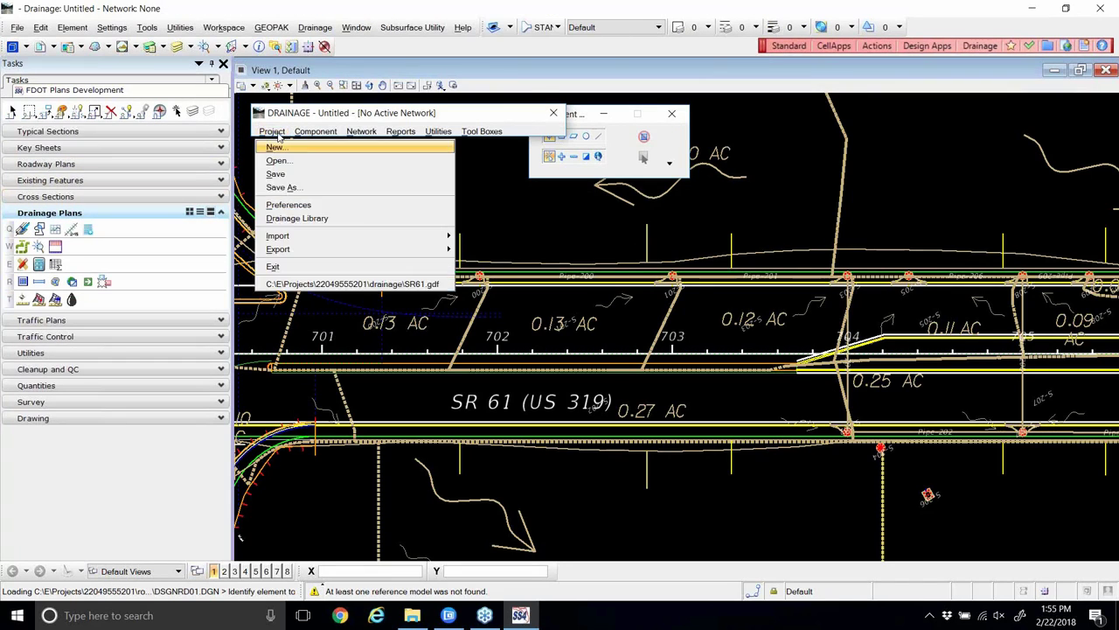
pyautogui.click(321, 284)
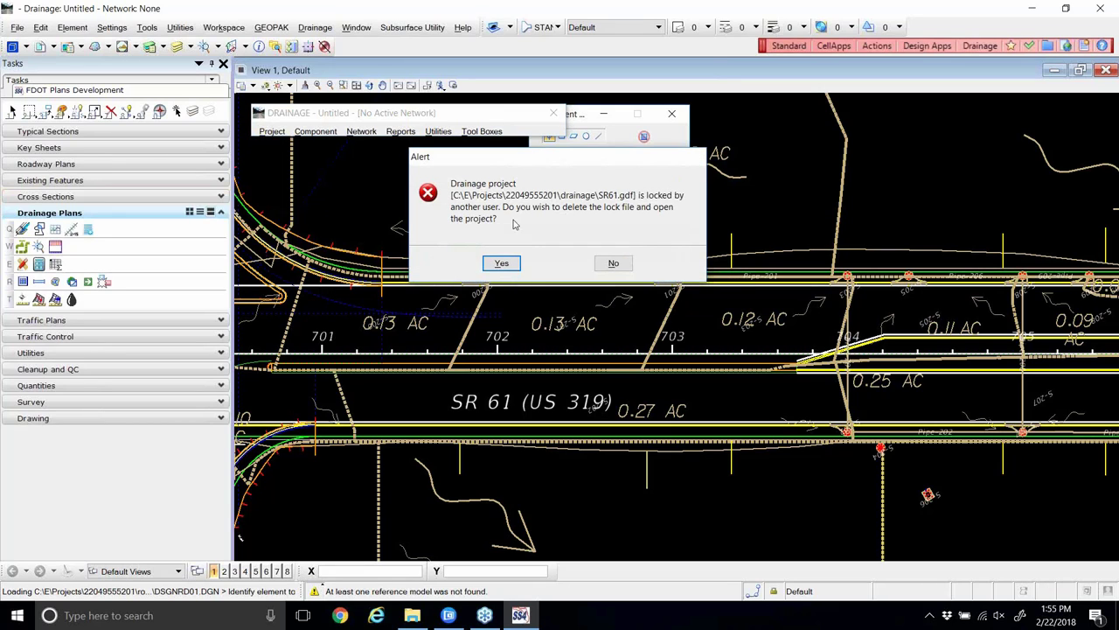
pyautogui.moveTo(561, 160); pyautogui.dragTo(579, 159)
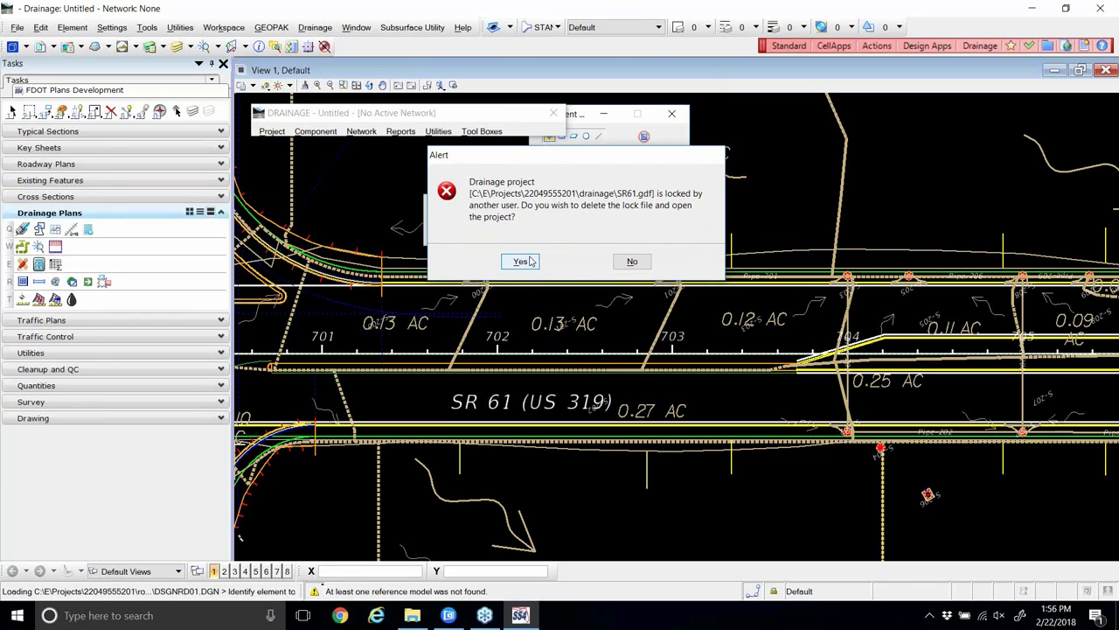
pyautogui.moveTo(600, 163); pyautogui.dragTo(607, 159)
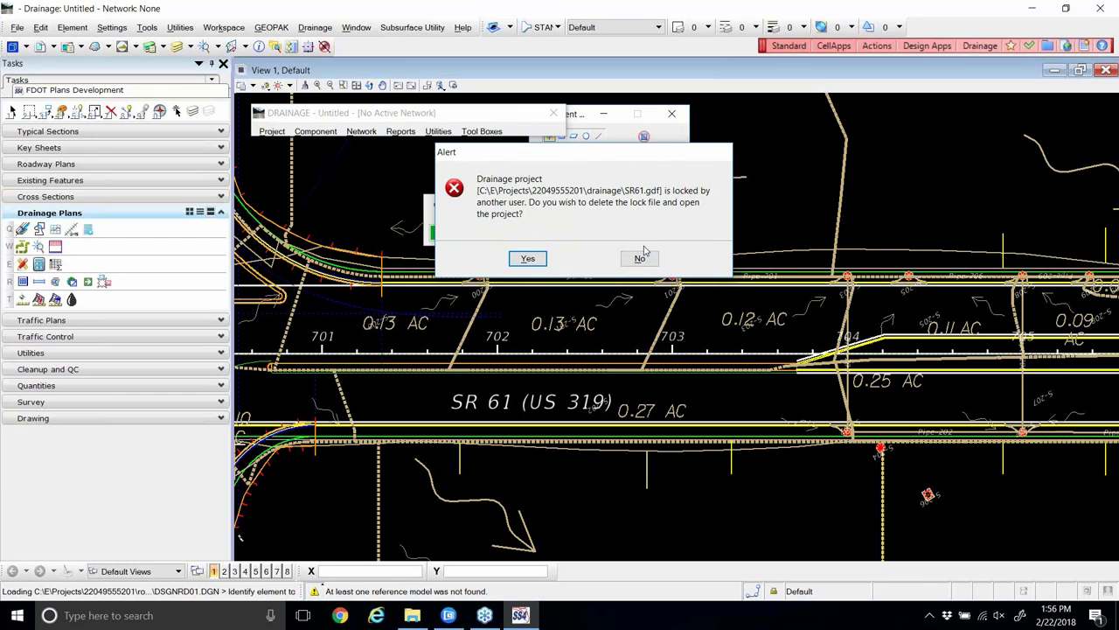
pyautogui.click(527, 259)
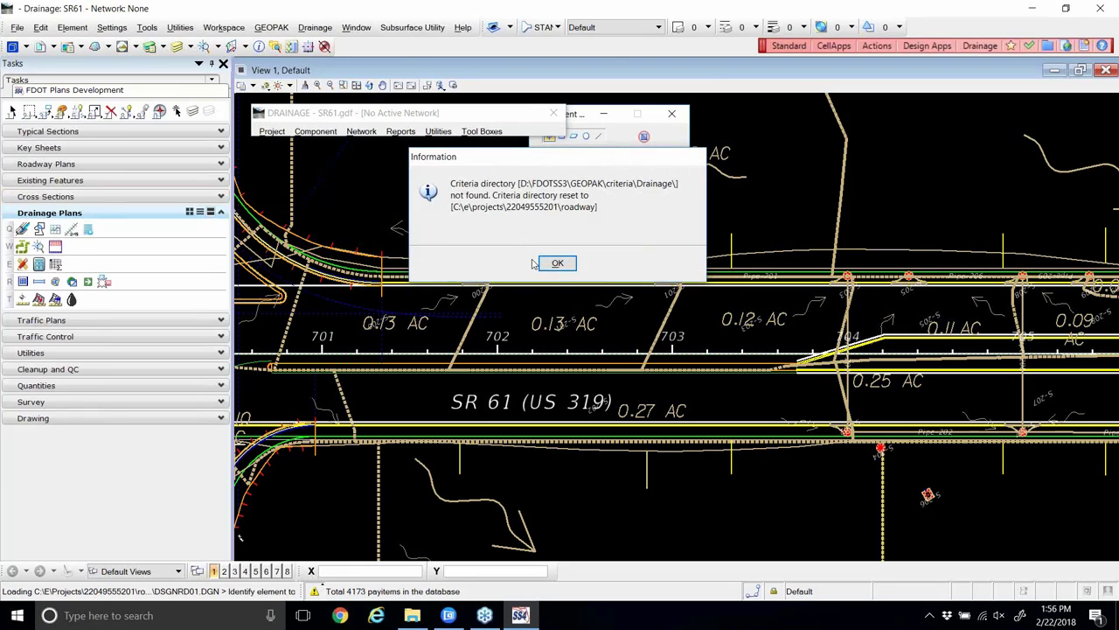
pyautogui.click(559, 262)
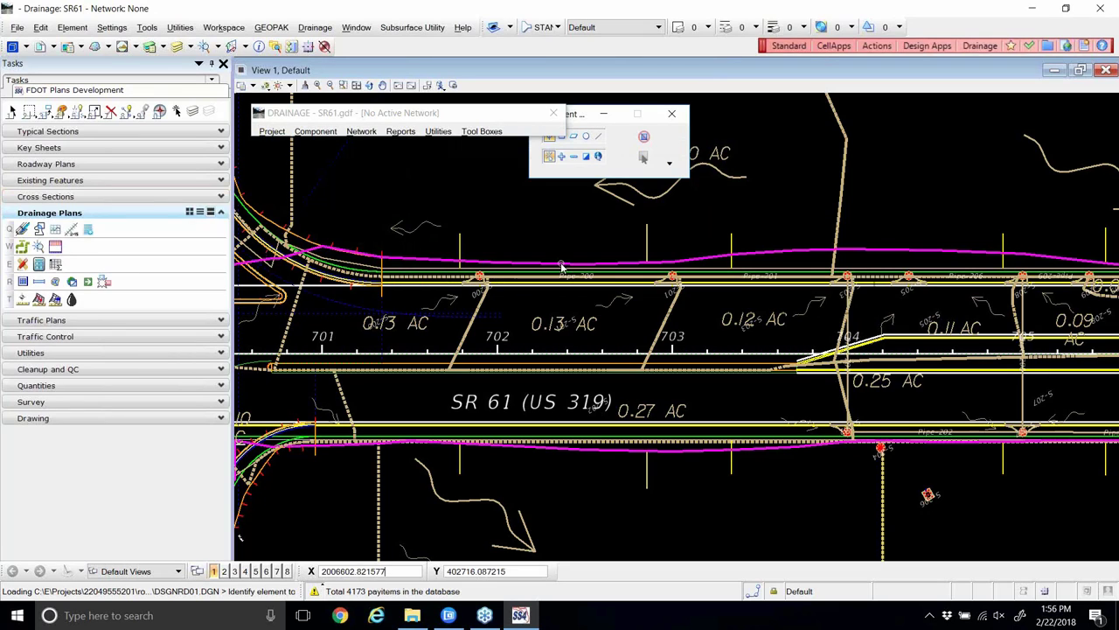
# - Load the drainage preferences from SR61.dpf on the Desktop, decline attaching RDXSRD01.DGN, and store the changed preferences
pyautogui.click(280, 133)
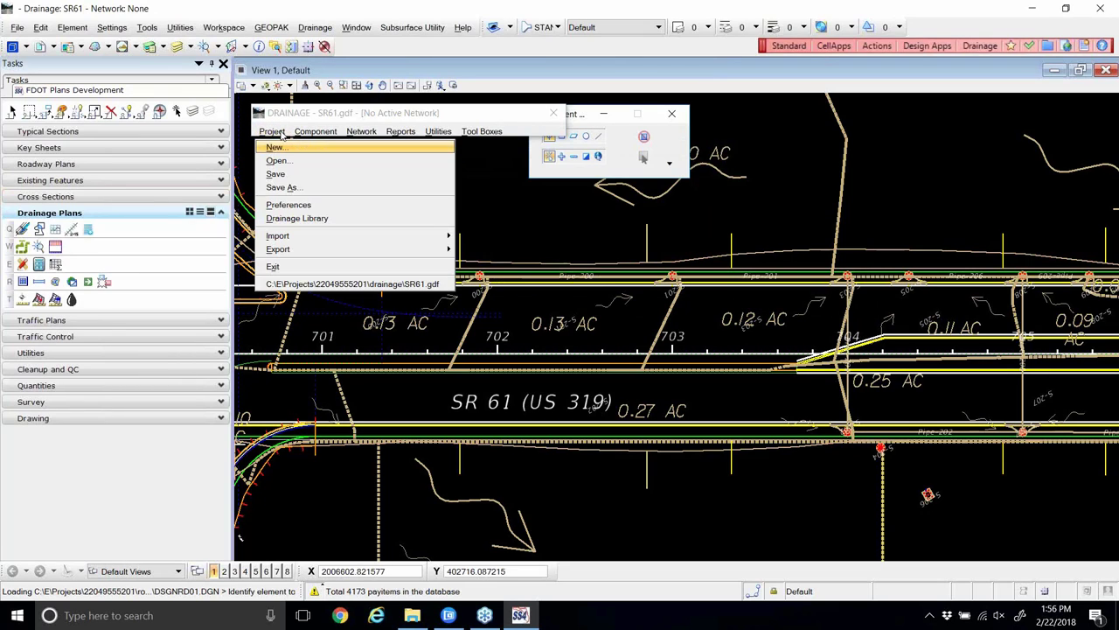
pyautogui.click(289, 204)
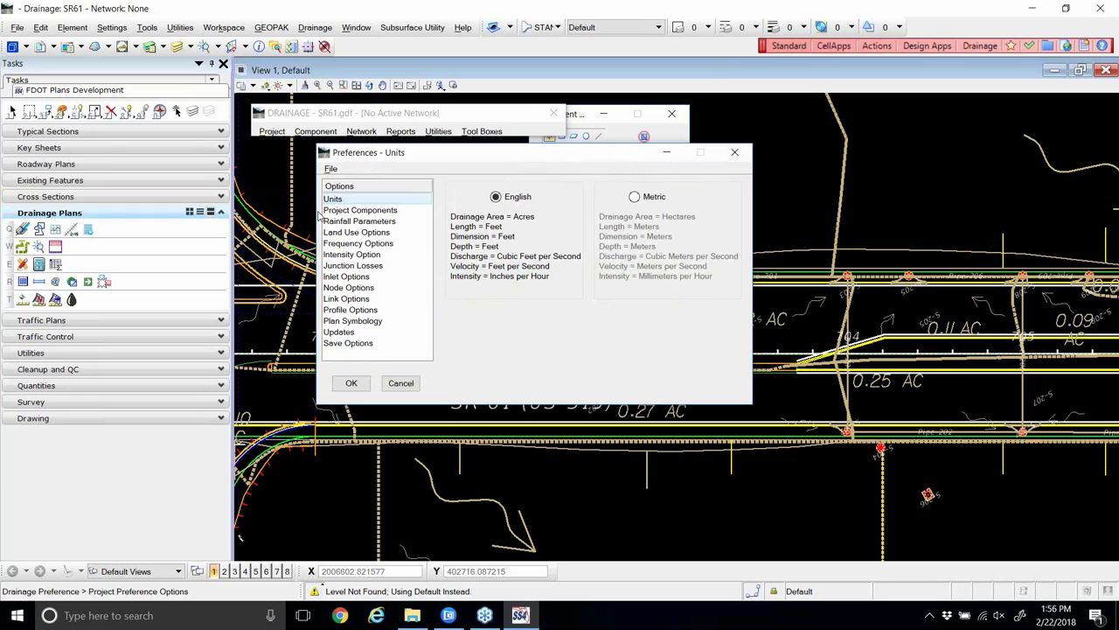
pyautogui.click(332, 169)
pyautogui.click(341, 182)
pyautogui.click(318, 163)
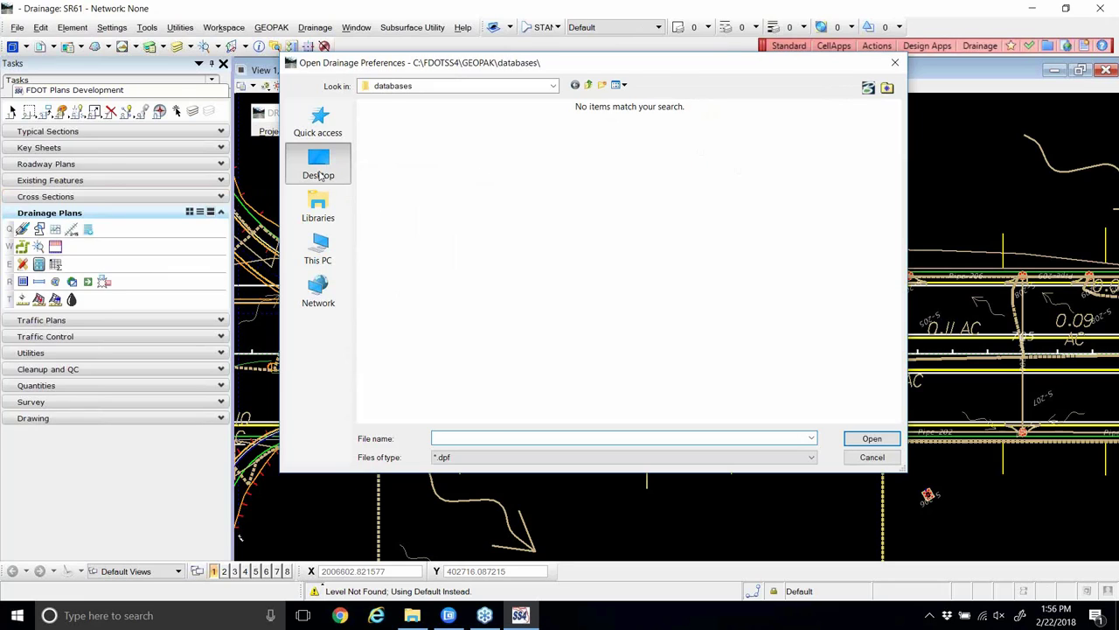
pyautogui.click(721, 249)
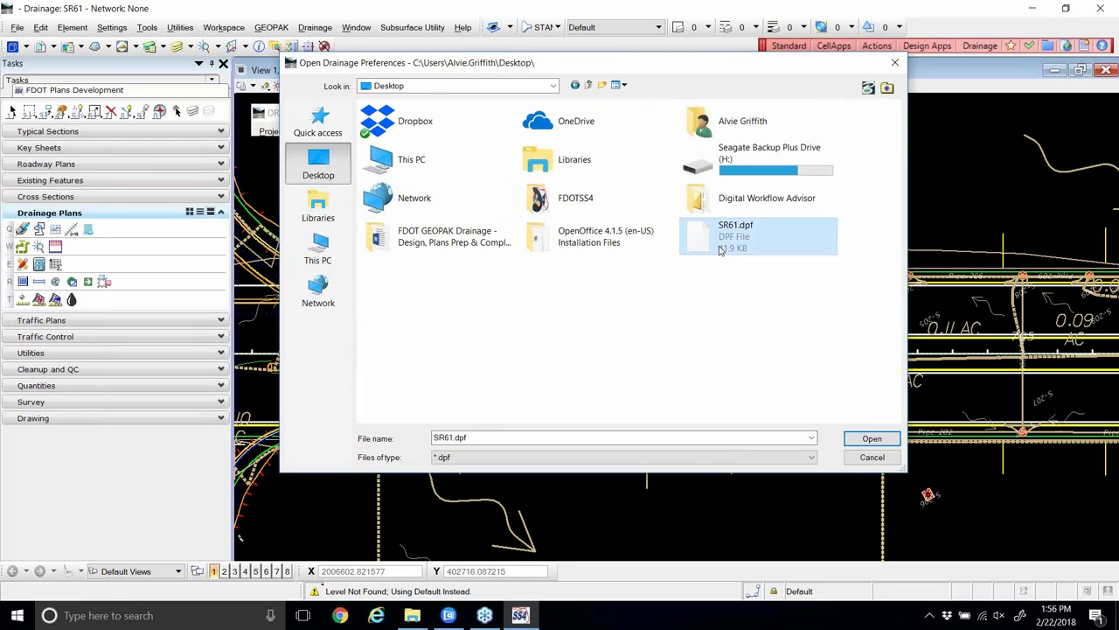
pyautogui.click(868, 443)
pyautogui.click(348, 382)
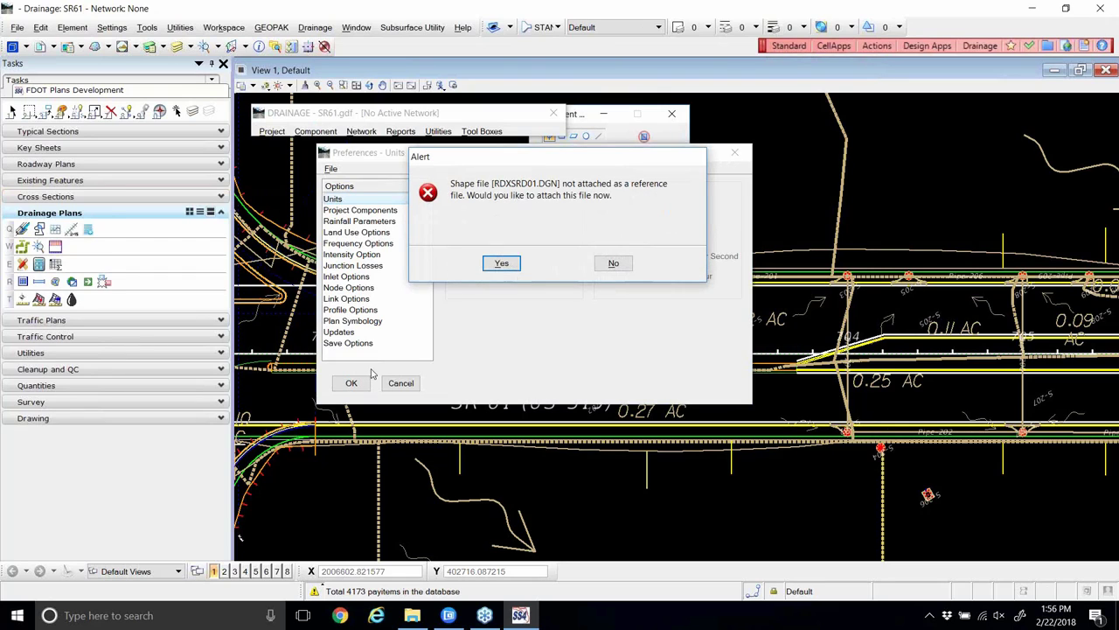
pyautogui.click(613, 262)
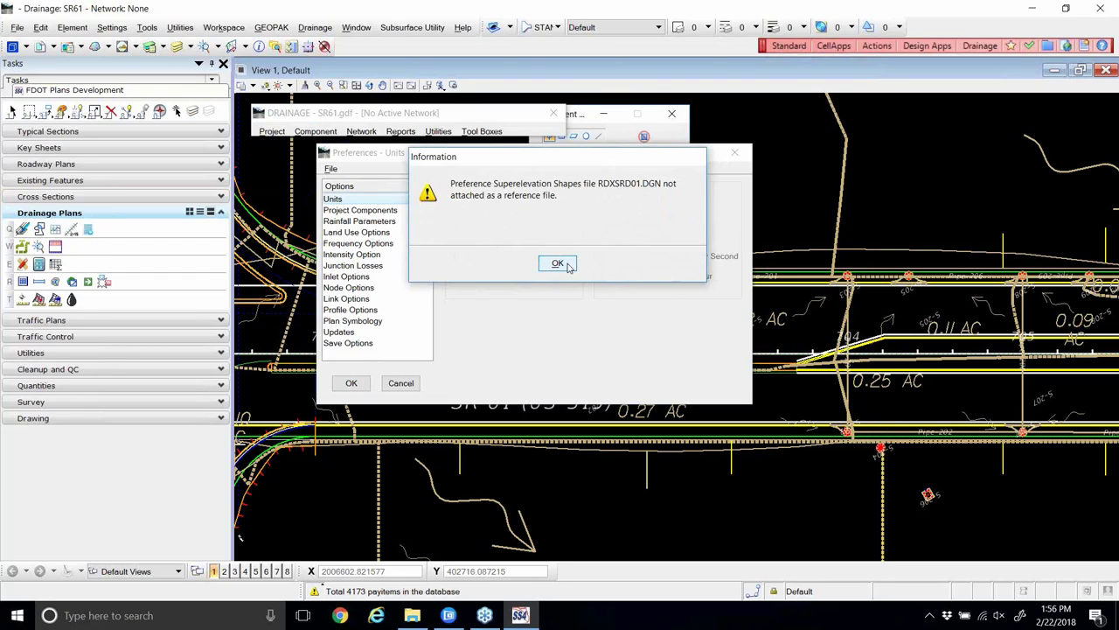
pyautogui.click(566, 266)
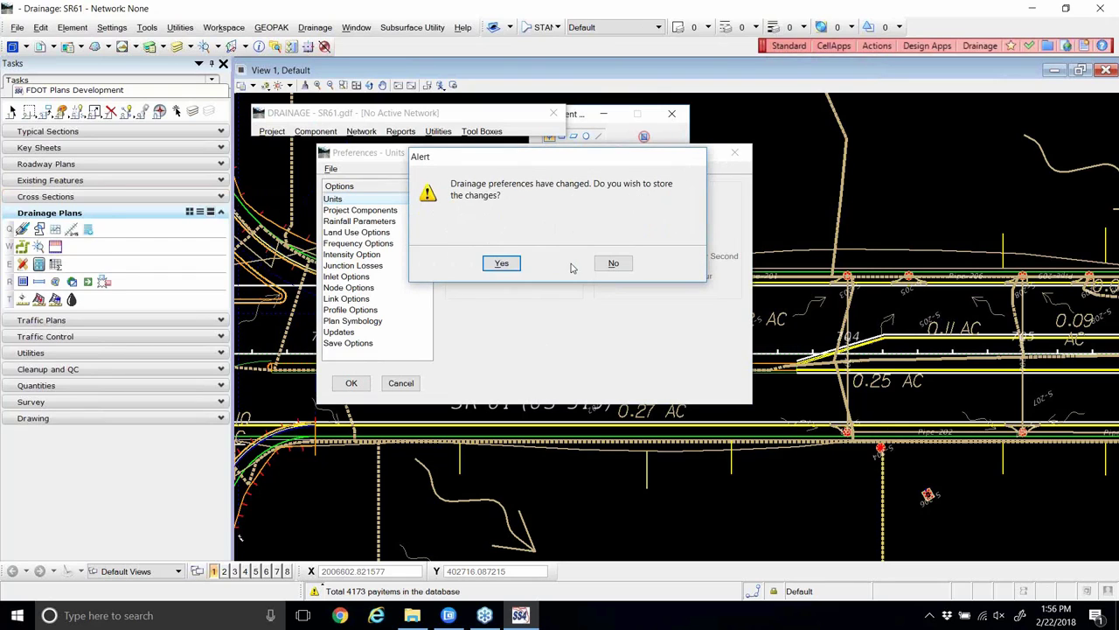
pyautogui.click(502, 264)
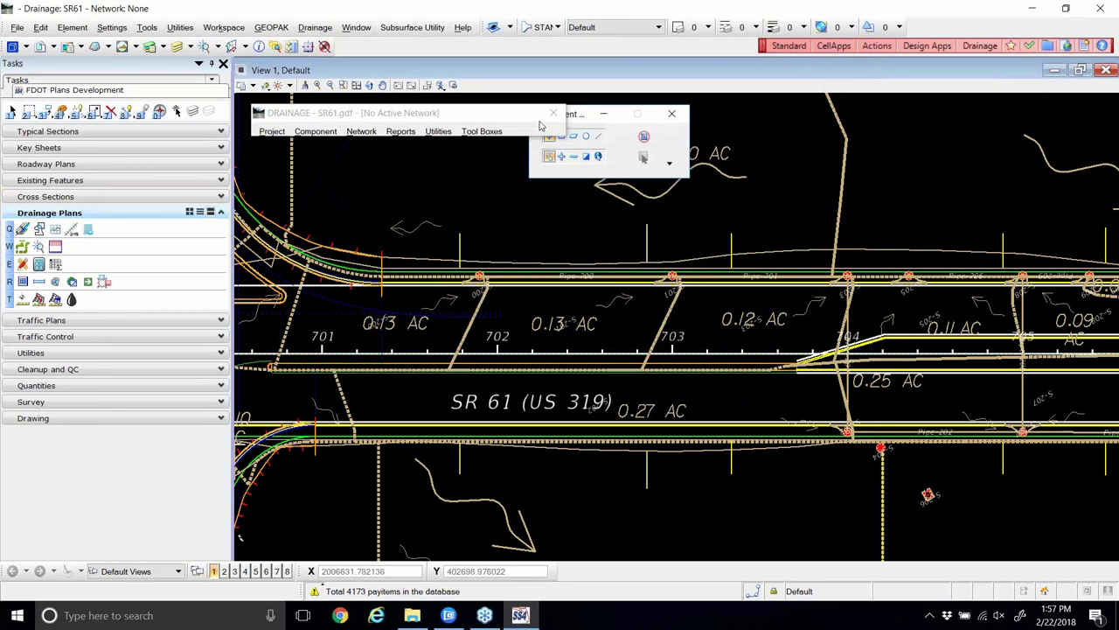
# - Move the Element Selection window clear of the Drainage window and make SR61-1 the active network
pyautogui.moveTo(540, 126); pyautogui.dragTo(636, 127)
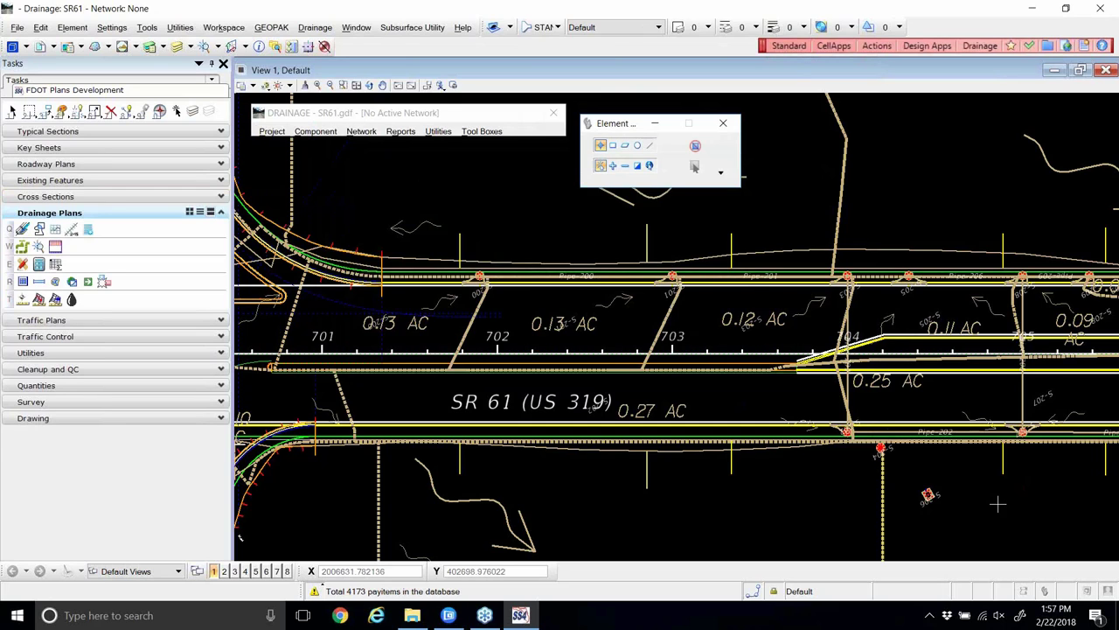
pyautogui.scroll(2, 991, 517)
pyautogui.scroll(2, 992, 517)
pyautogui.scroll(-2, 752, 446)
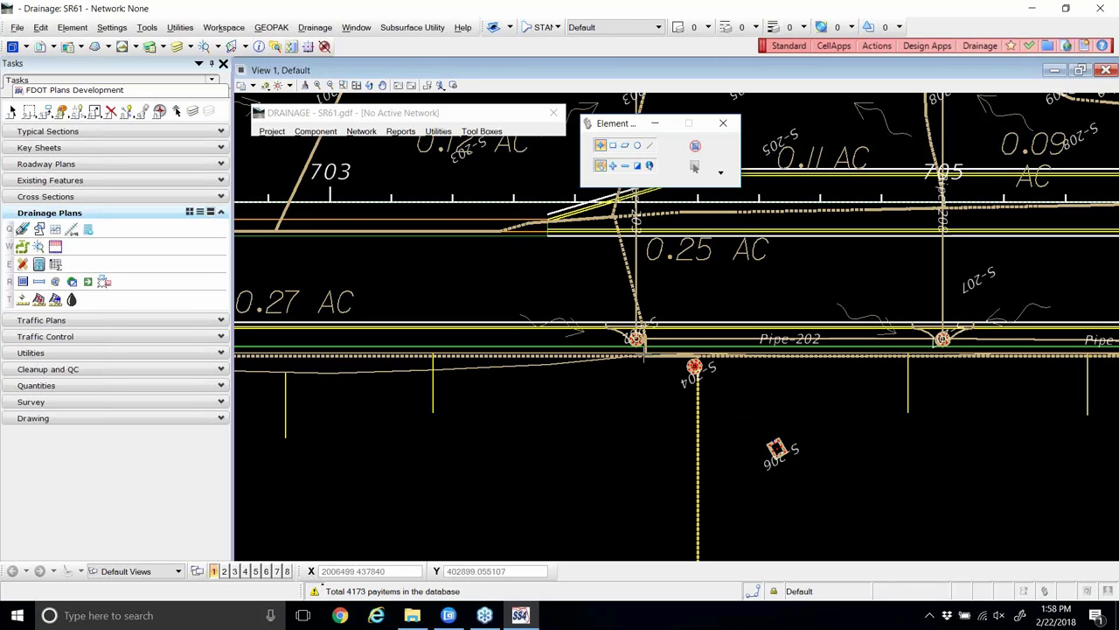
pyautogui.click(369, 135)
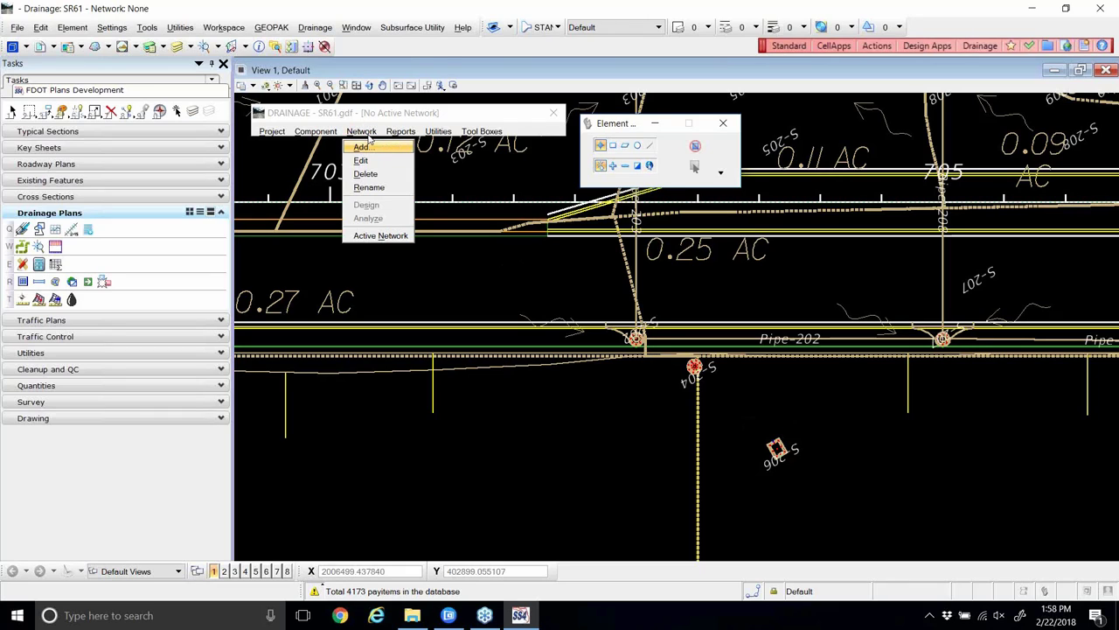
pyautogui.click(378, 236)
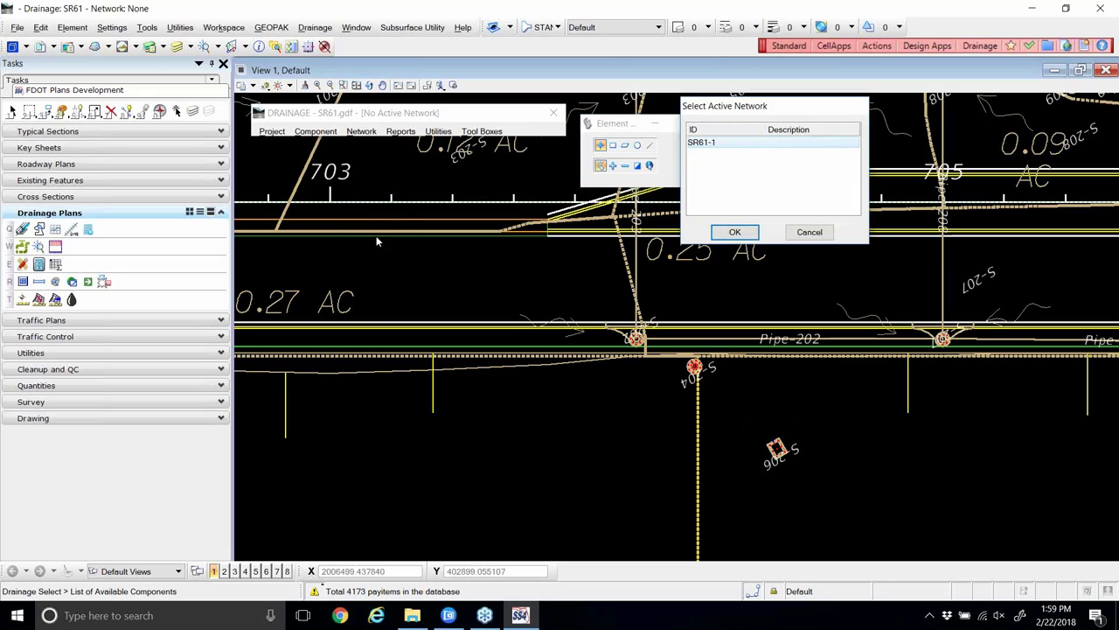
pyautogui.moveTo(692, 109); pyautogui.dragTo(405, 157)
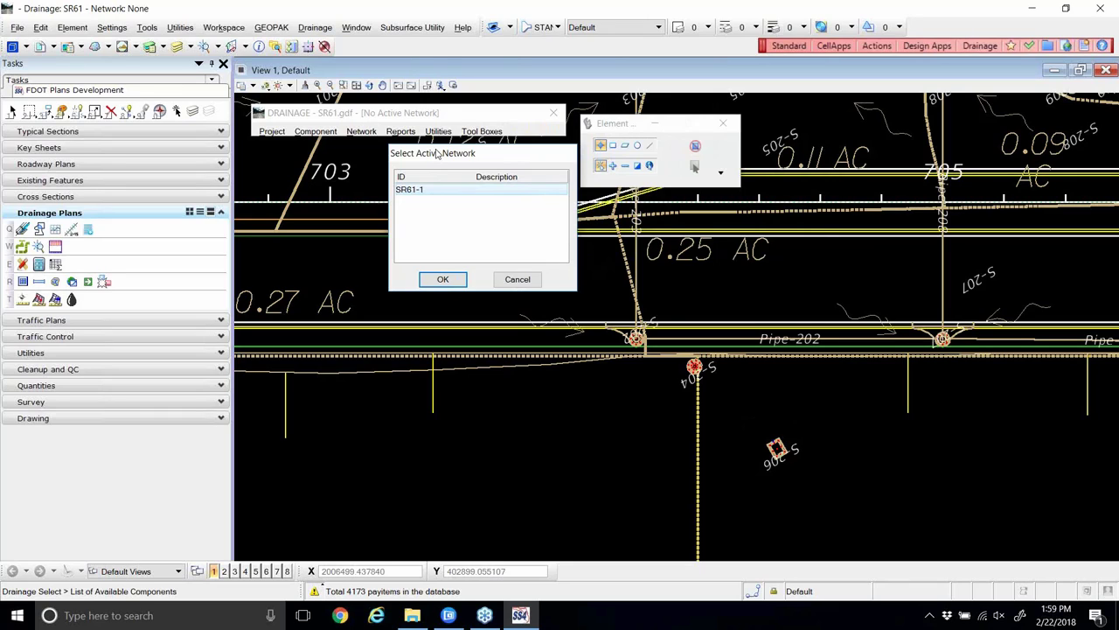
pyautogui.click(445, 280)
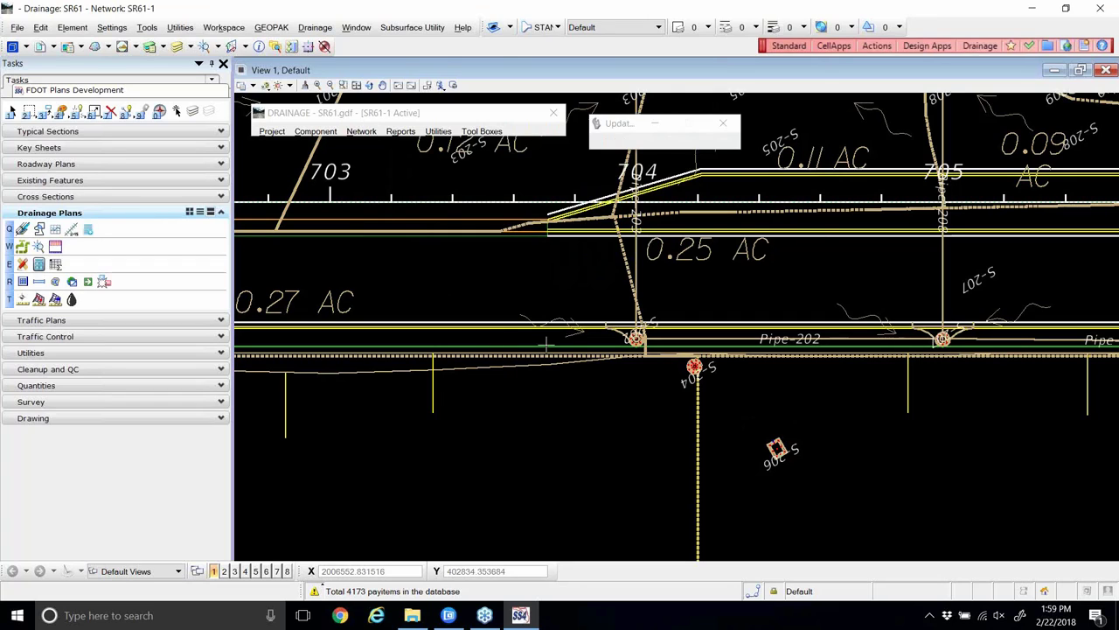
# - Activate element selection and add a new drainage node with the ID S-215 and no description
pyautogui.click(12, 111)
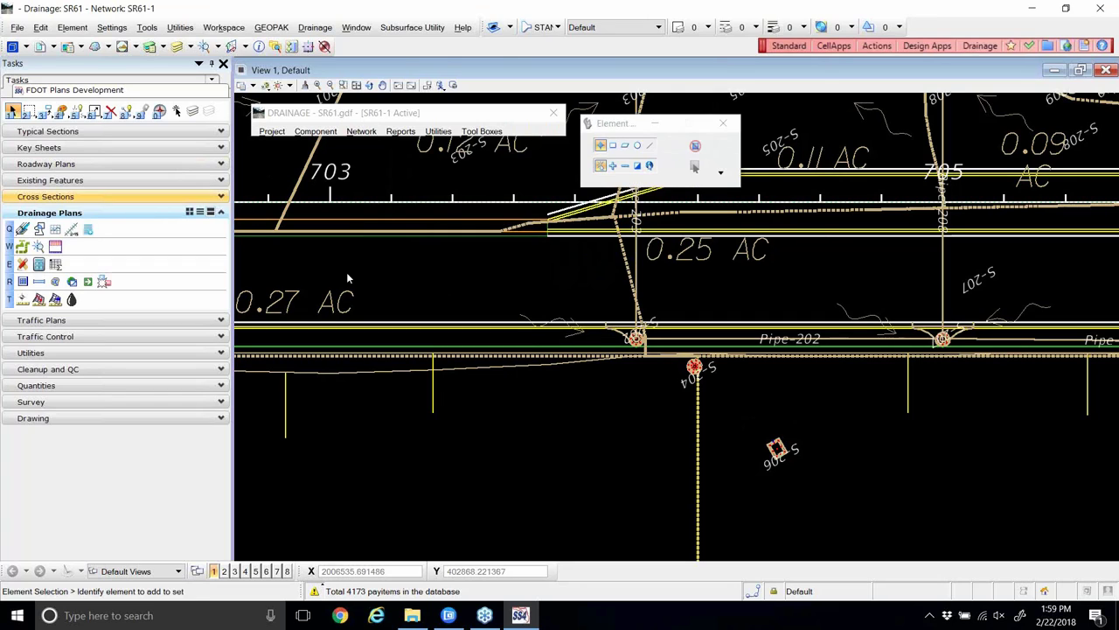
pyautogui.scroll(2, 695, 362)
pyautogui.scroll(-2, 650, 355)
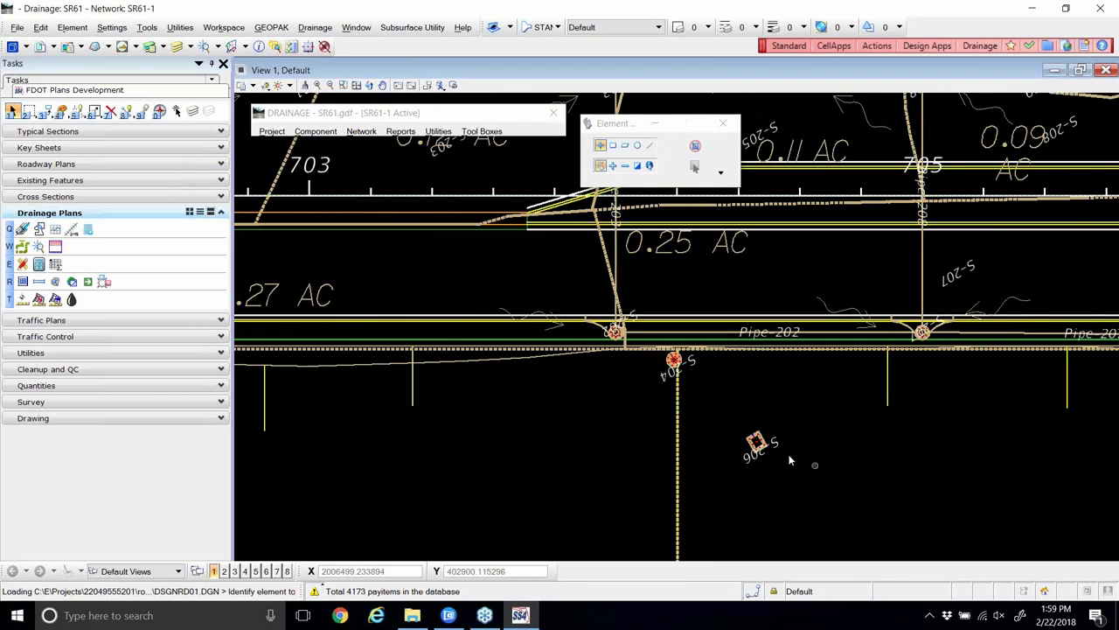
pyautogui.scroll(2, 760, 426)
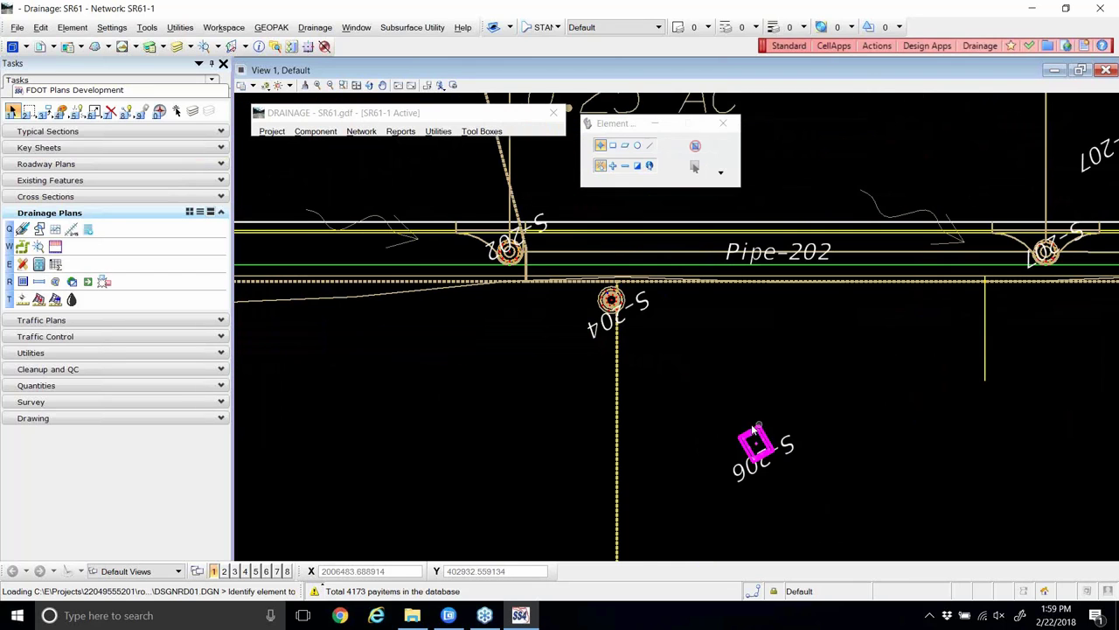
pyautogui.scroll(-2, 674, 443)
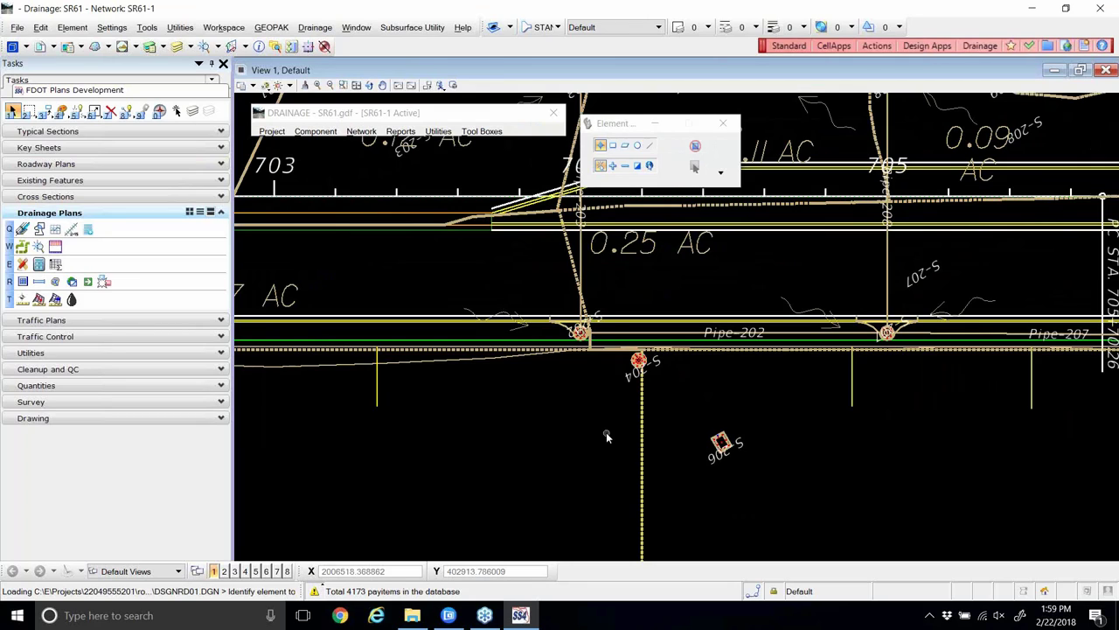
pyautogui.click(315, 132)
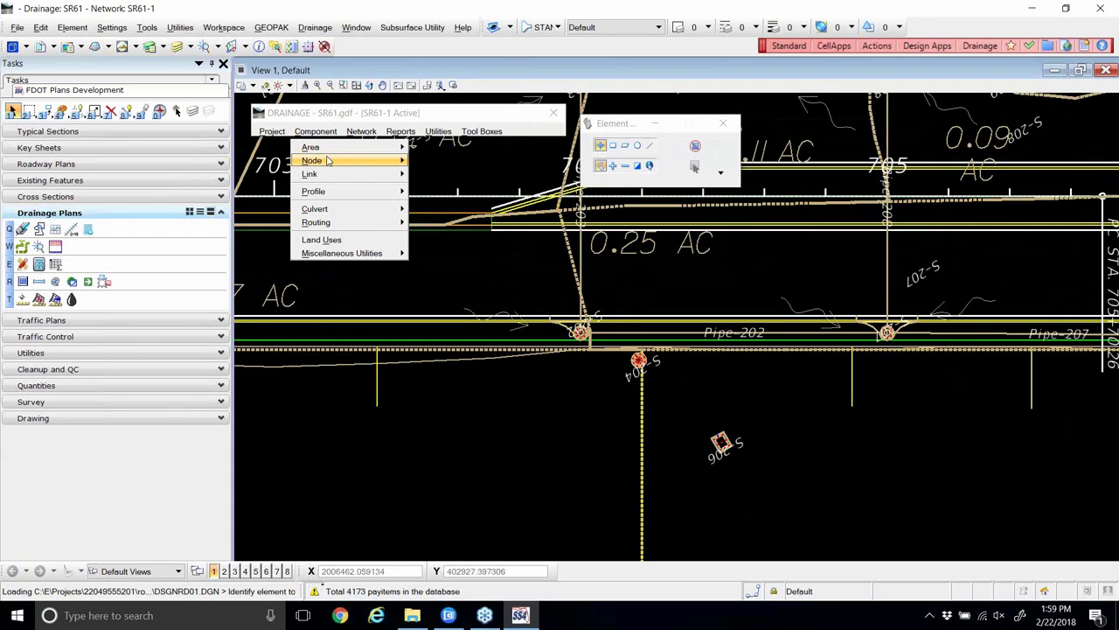
pyautogui.moveTo(328, 161)
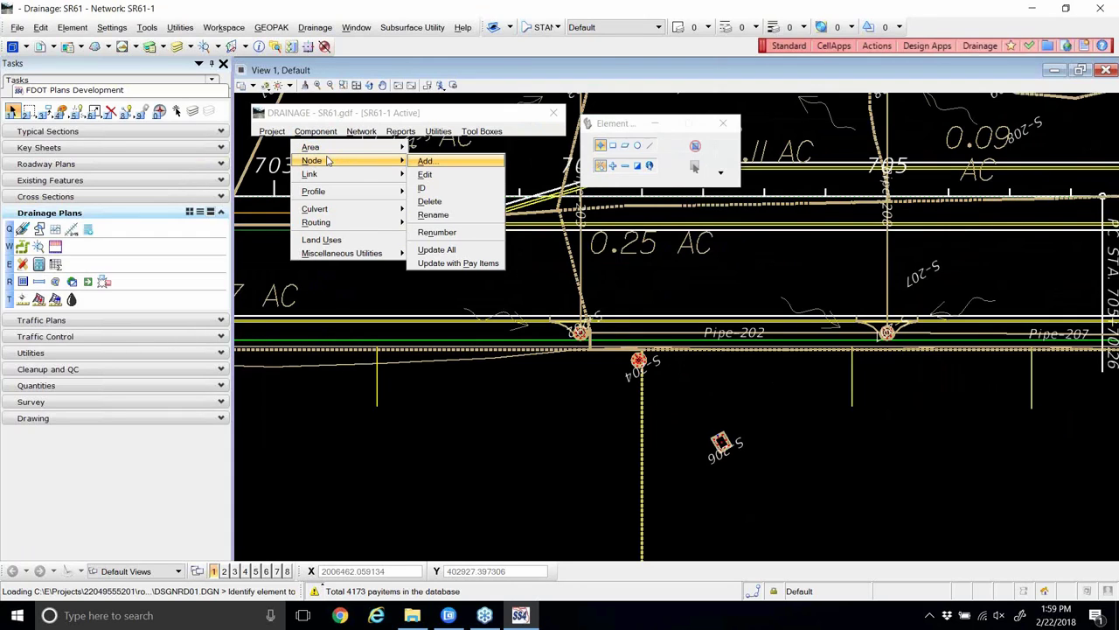
pyautogui.click(423, 162)
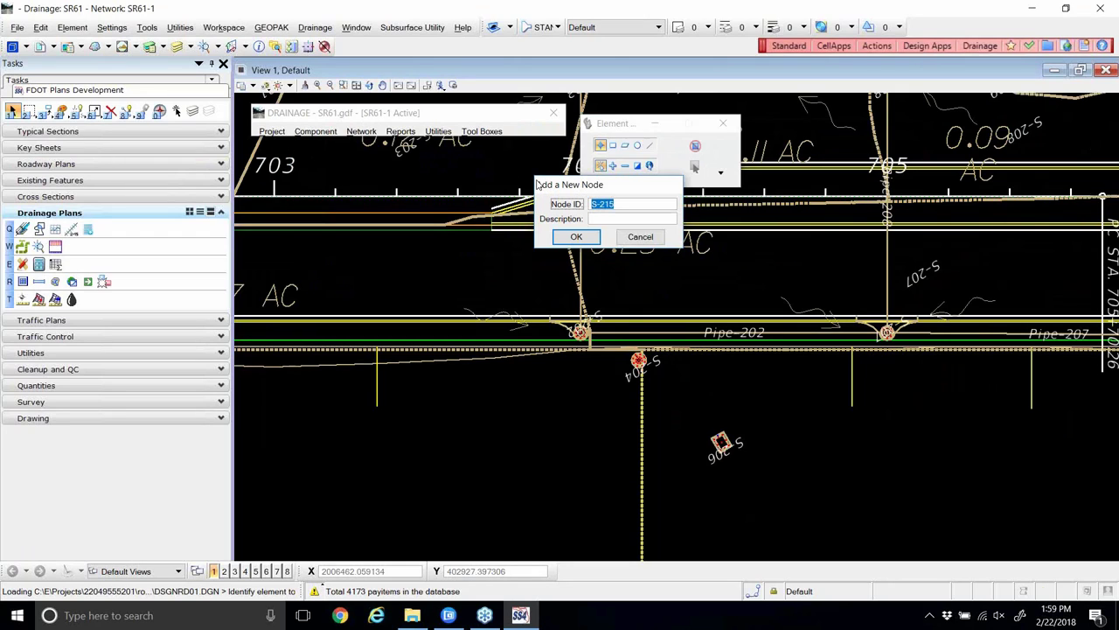
pyautogui.moveTo(539, 185); pyautogui.dragTo(400, 166)
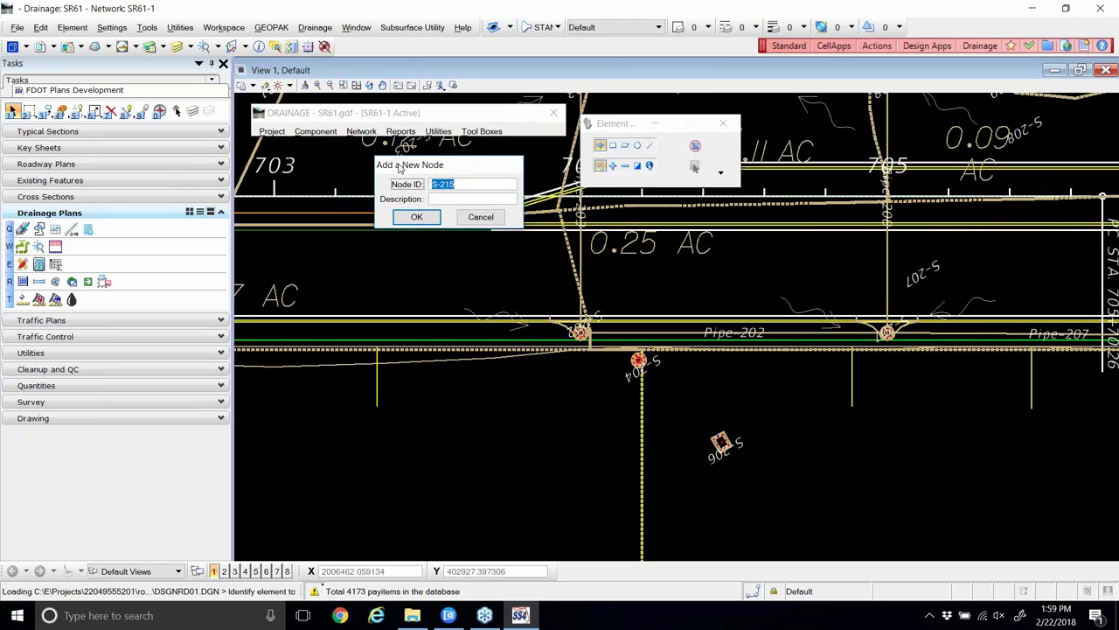
pyautogui.click(417, 218)
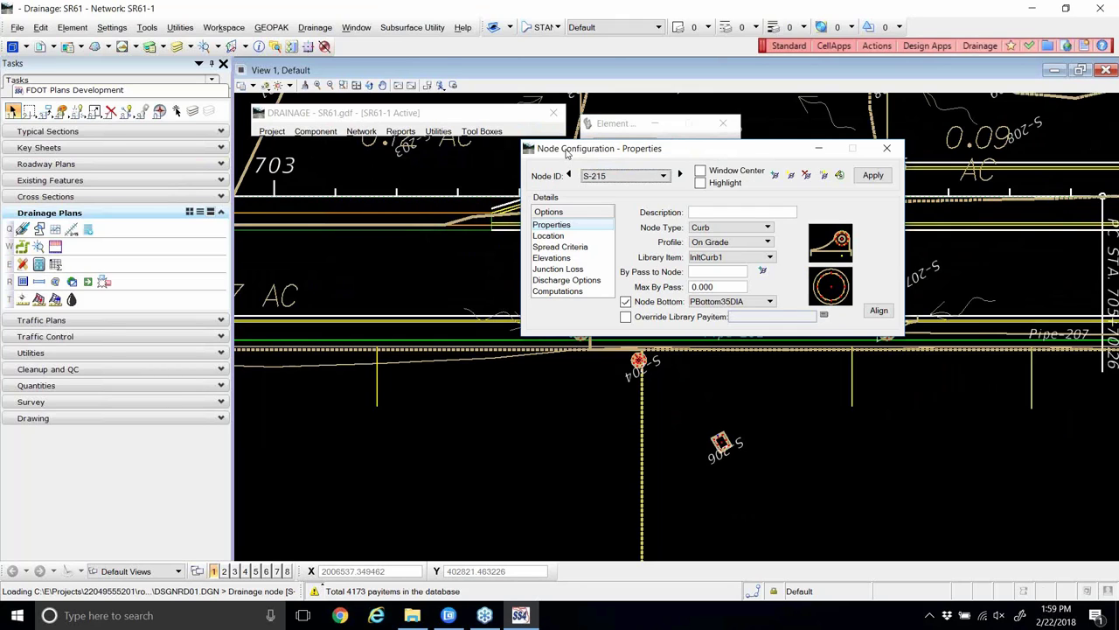
pyautogui.moveTo(559, 159); pyautogui.dragTo(384, 181)
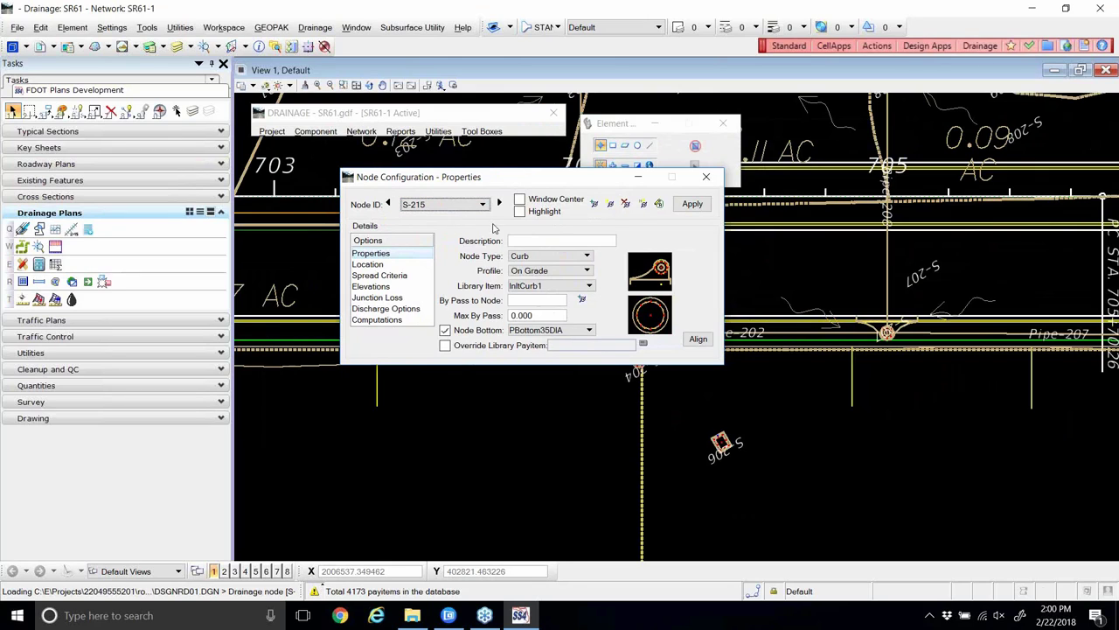
# - Set the node type of S-215 to Junction and its library item to MHType8PBtm3Cov
pyautogui.click(516, 256)
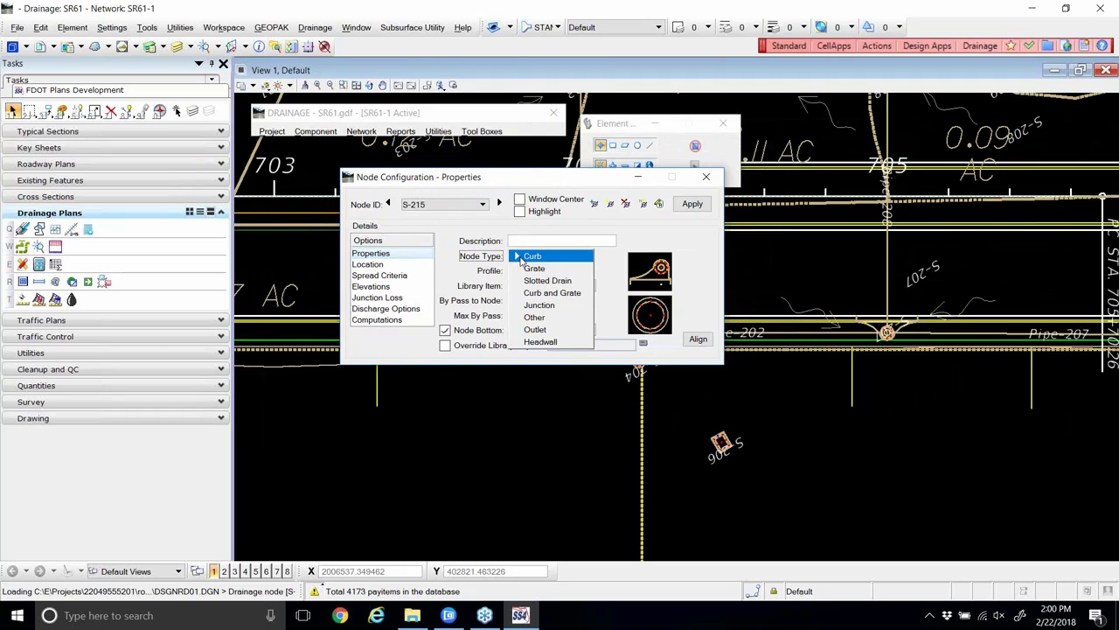
pyautogui.click(534, 307)
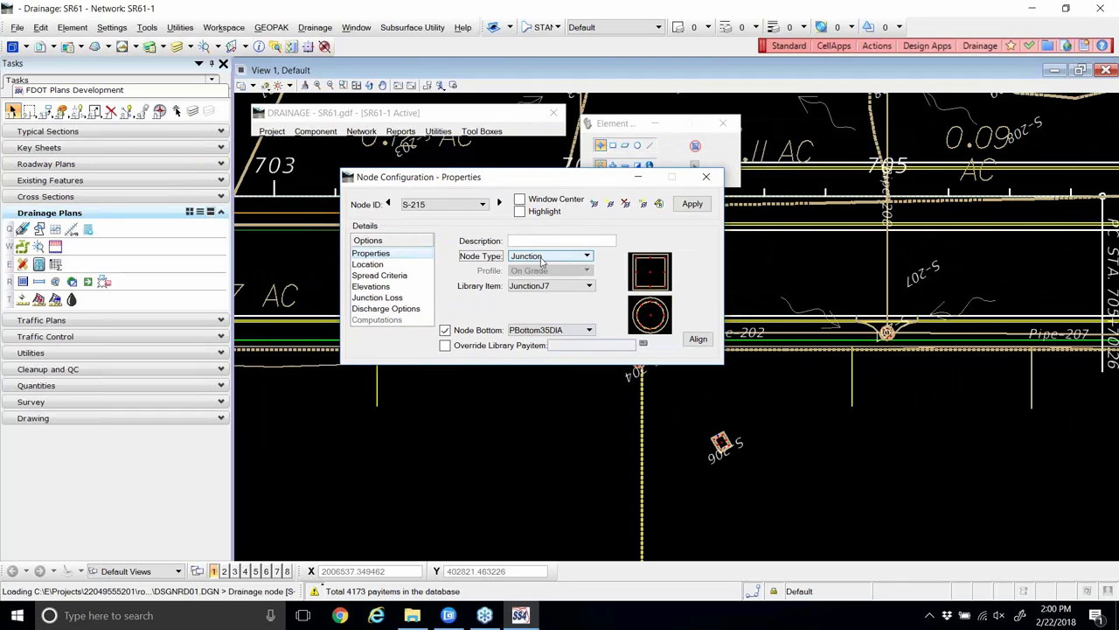
pyautogui.click(562, 288)
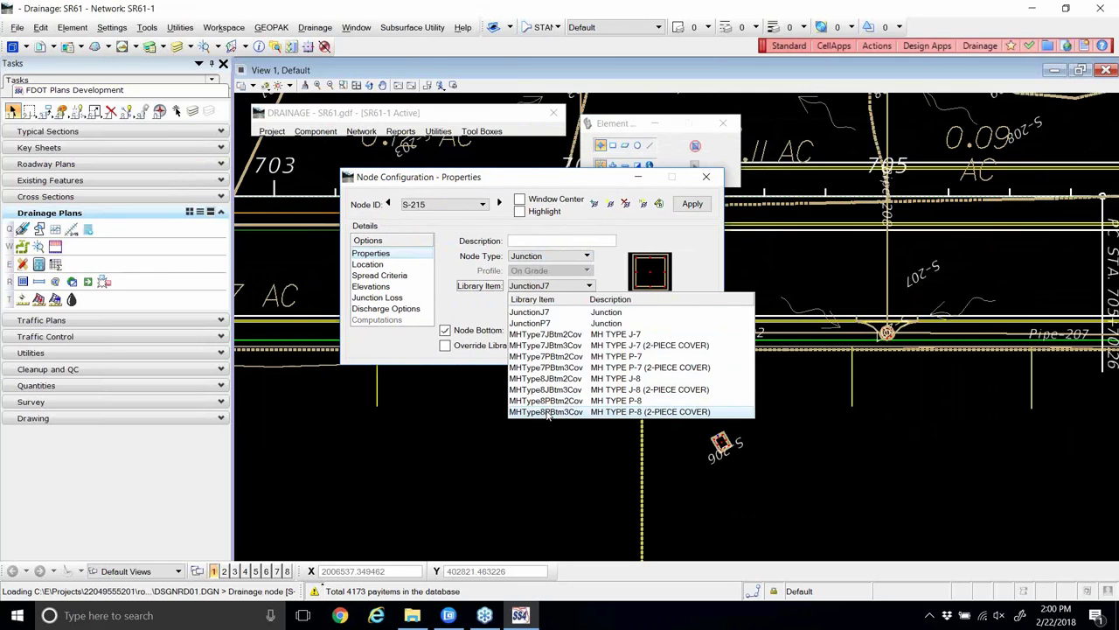
pyautogui.click(548, 411)
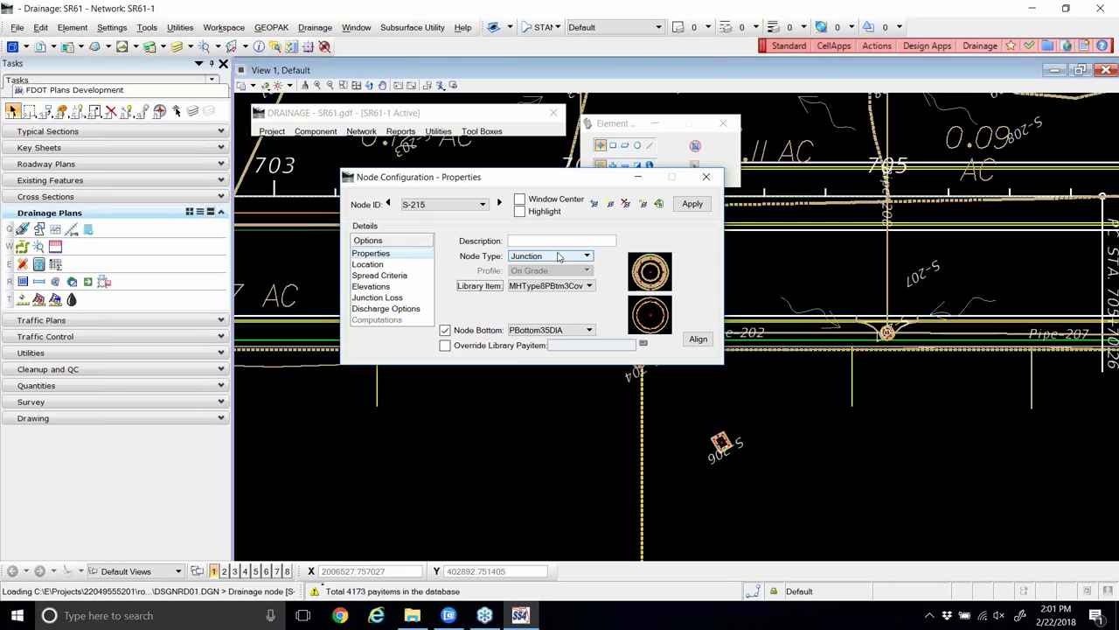
pyautogui.click(556, 289)
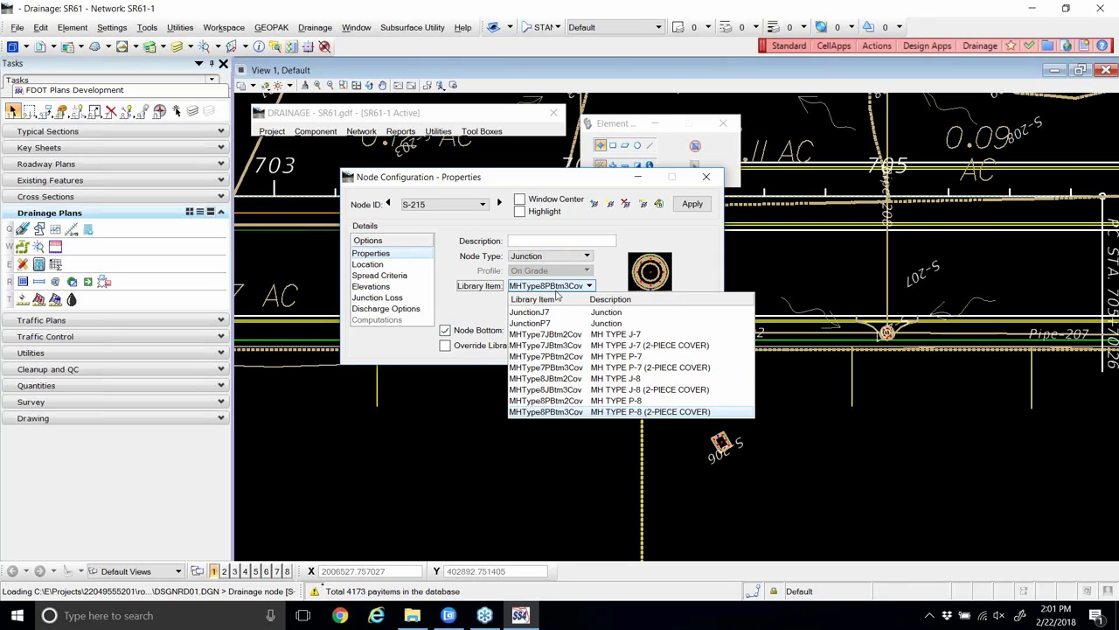
pyautogui.click(565, 418)
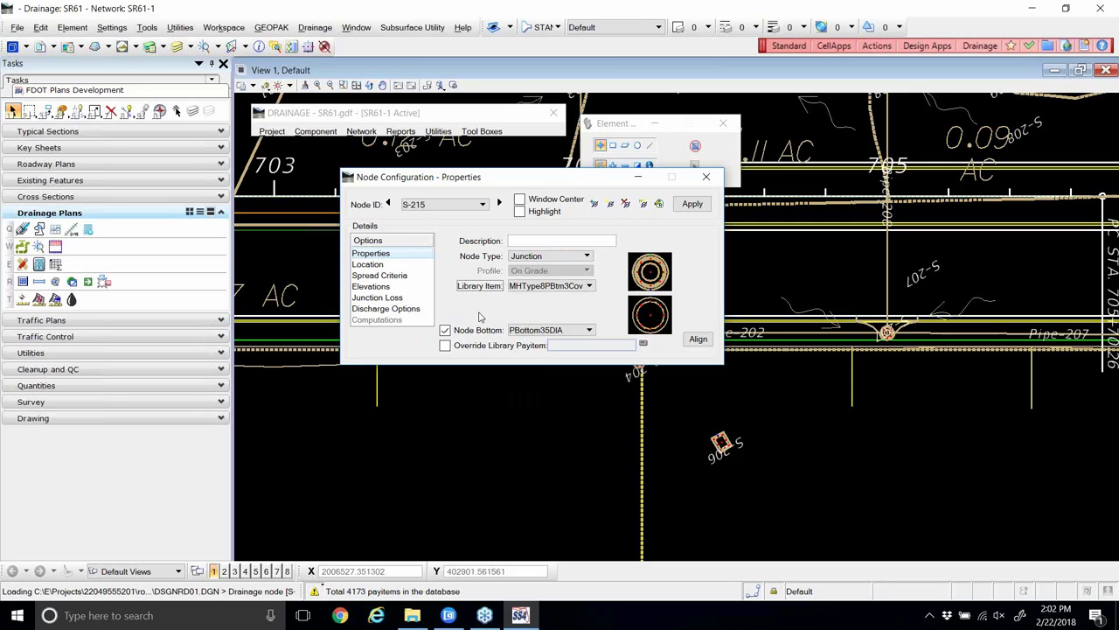
pyautogui.click(1103, 49)
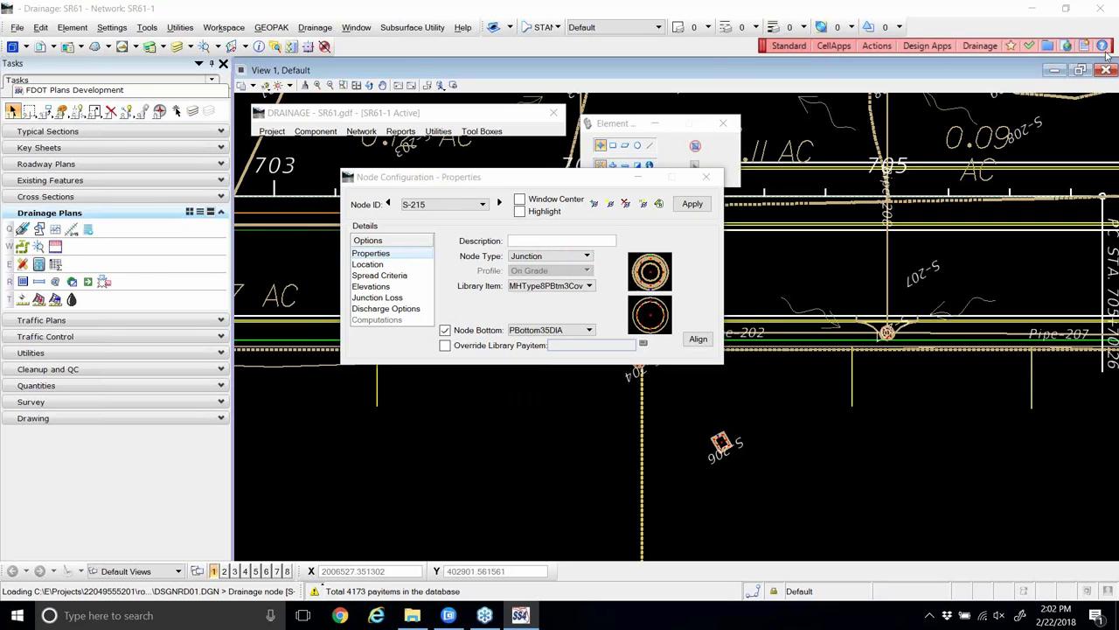
# - Align node S-215 tangent to the chain, set its station to 707+20.00, and select the offset value for editing
pyautogui.click(368, 264)
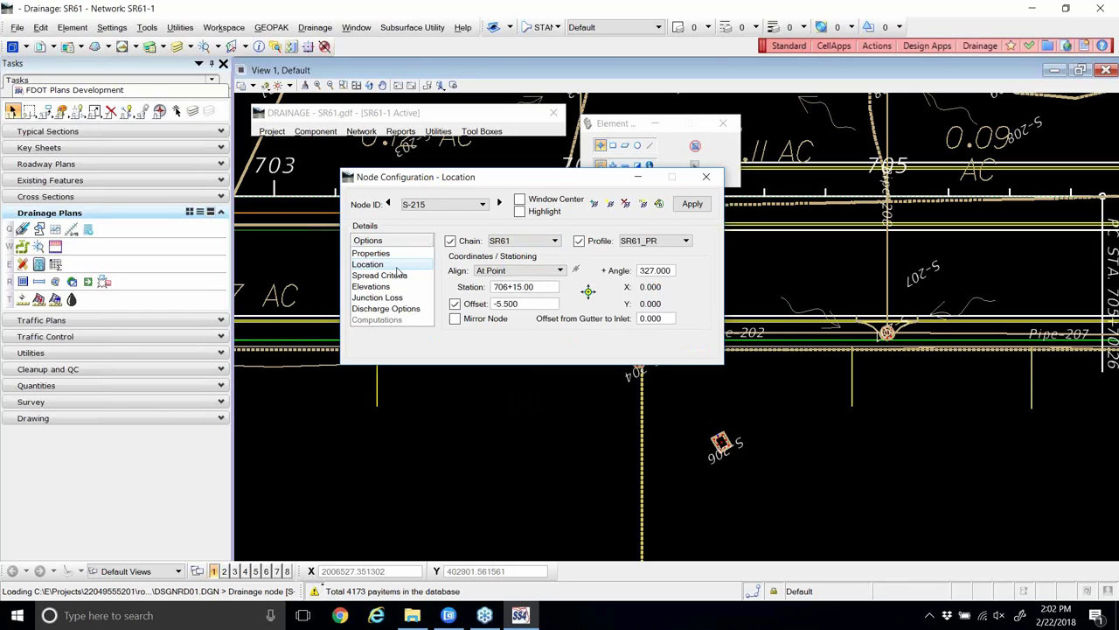
pyautogui.click(535, 271)
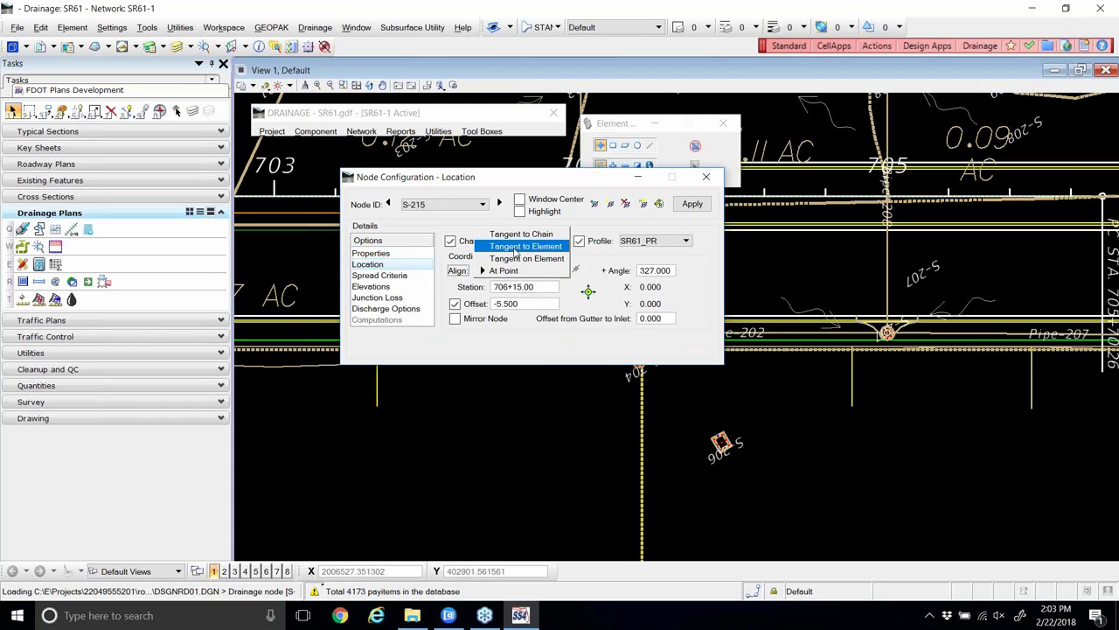
pyautogui.click(517, 248)
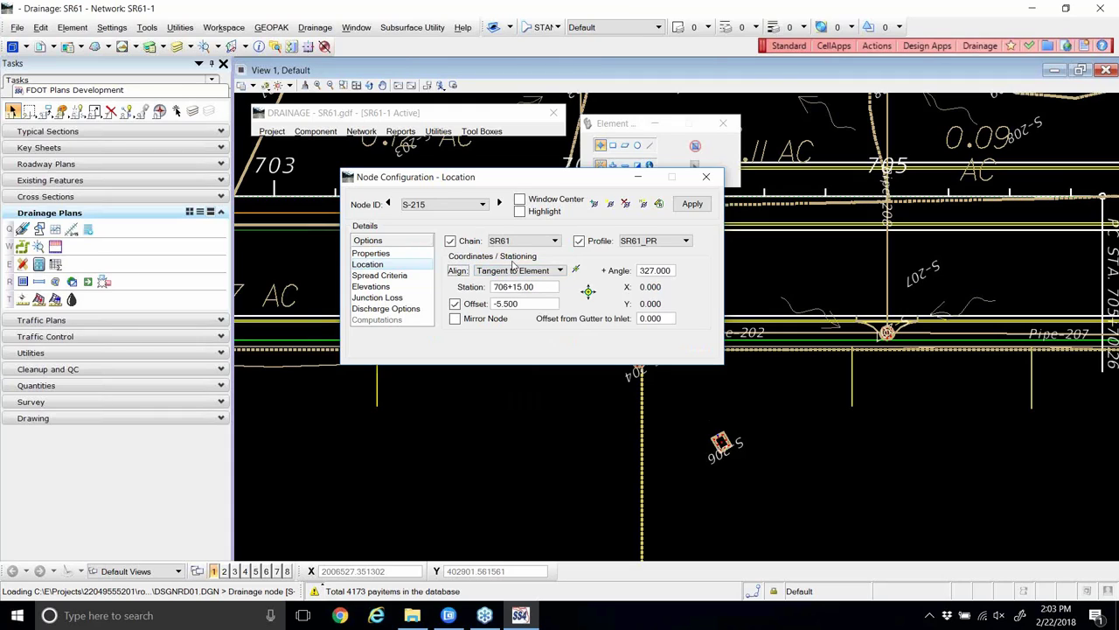
pyautogui.click(516, 270)
pyautogui.click(515, 259)
pyautogui.moveTo(540, 289); pyautogui.dragTo(472, 281)
pyautogui.write('70720')
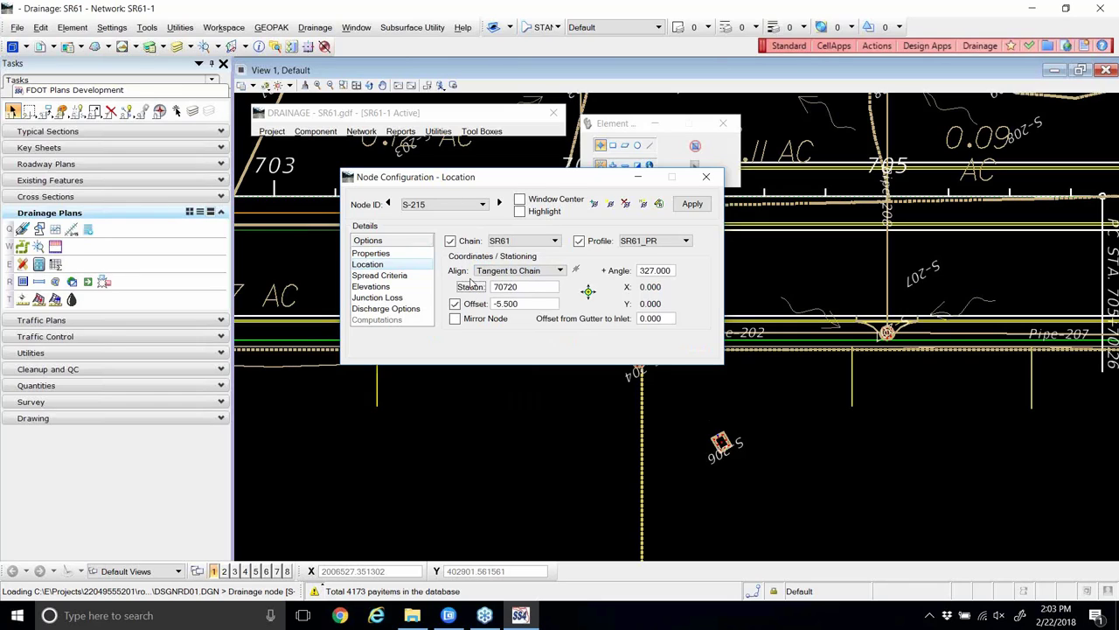
pyautogui.press('Return')
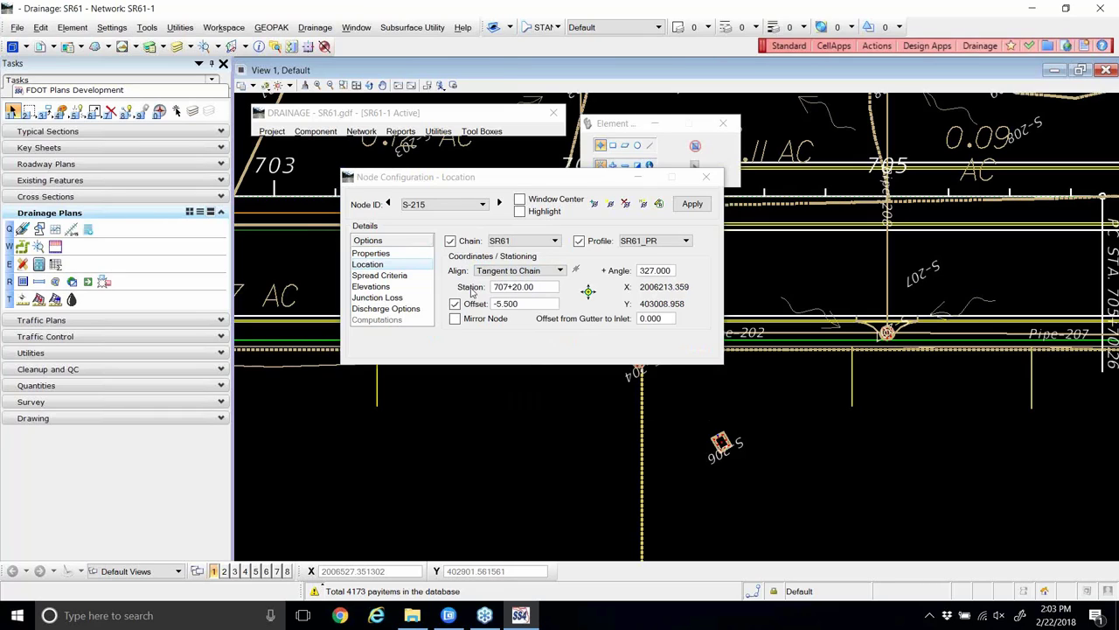
pyautogui.moveTo(520, 306); pyautogui.dragTo(467, 304)
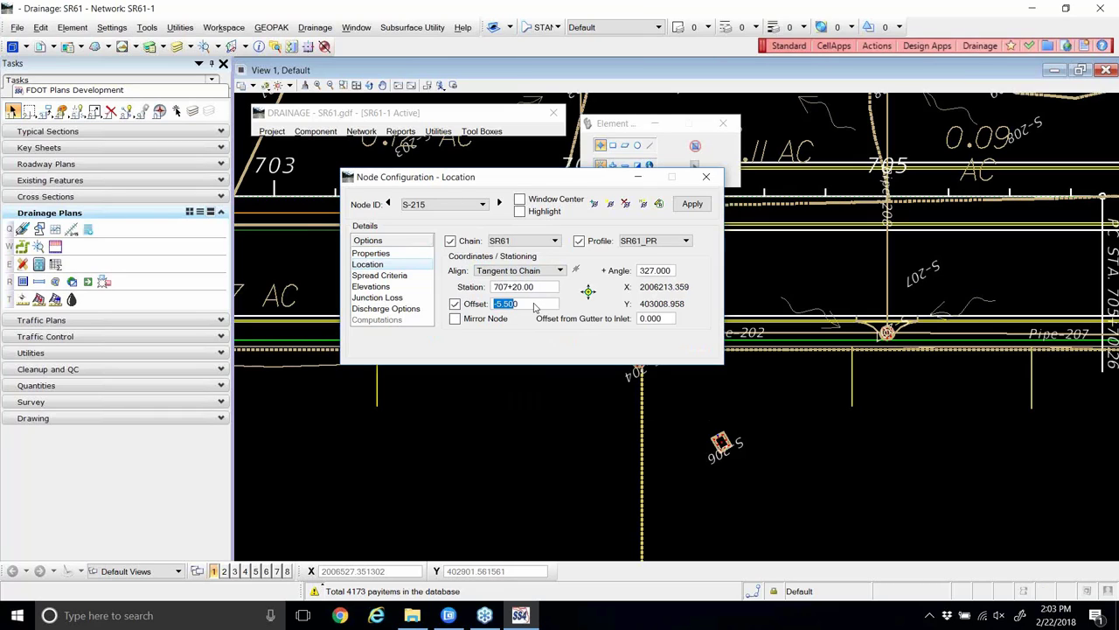
# - Set the offset of drainage node S-215 to -39 and apply the change to the node
pyautogui.moveTo(536, 307); pyautogui.dragTo(473, 305)
pyautogui.write('-39')
pyautogui.press('Return')
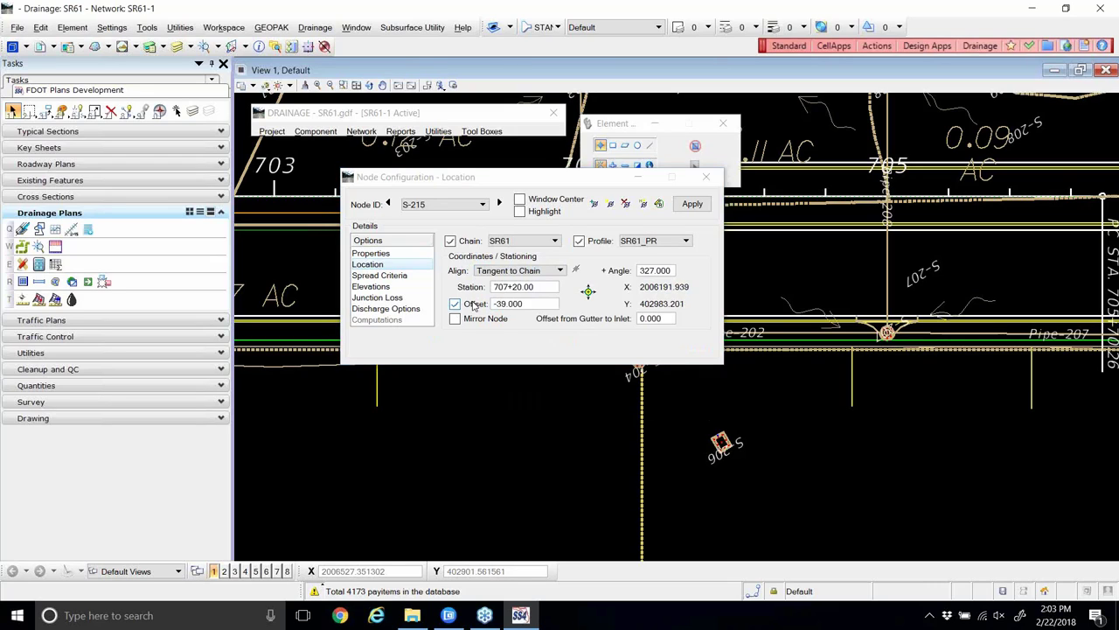
pyautogui.click(687, 205)
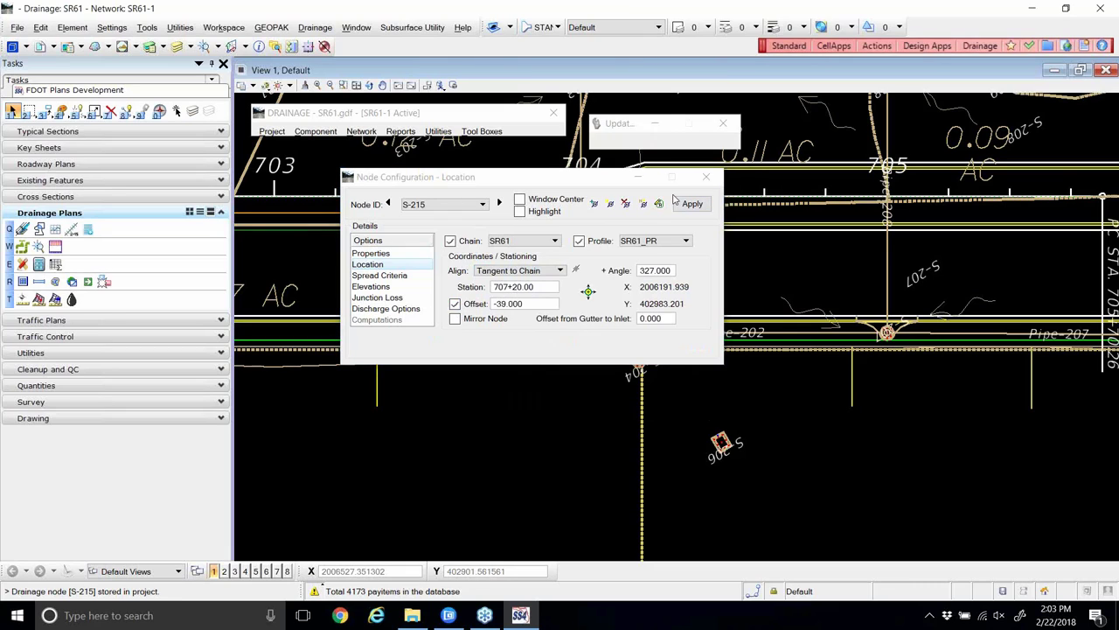
# - Turn on Window Center and Highlight for the nodes, centre the view on S-215 and move the dialog clear of it
pyautogui.click(519, 199)
pyautogui.click(520, 211)
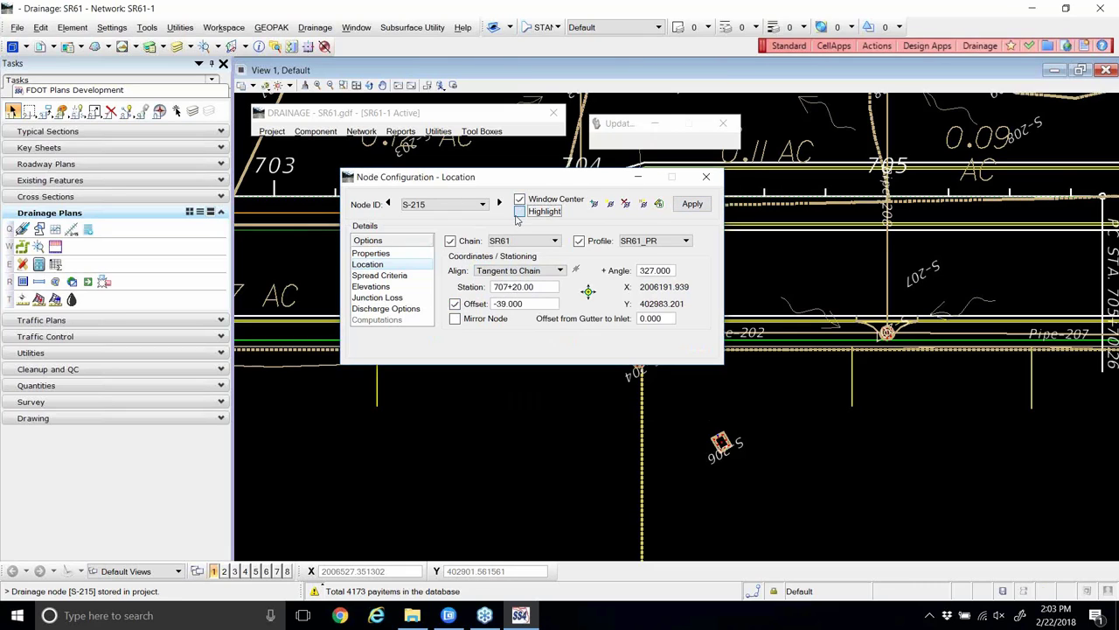
pyautogui.click(388, 202)
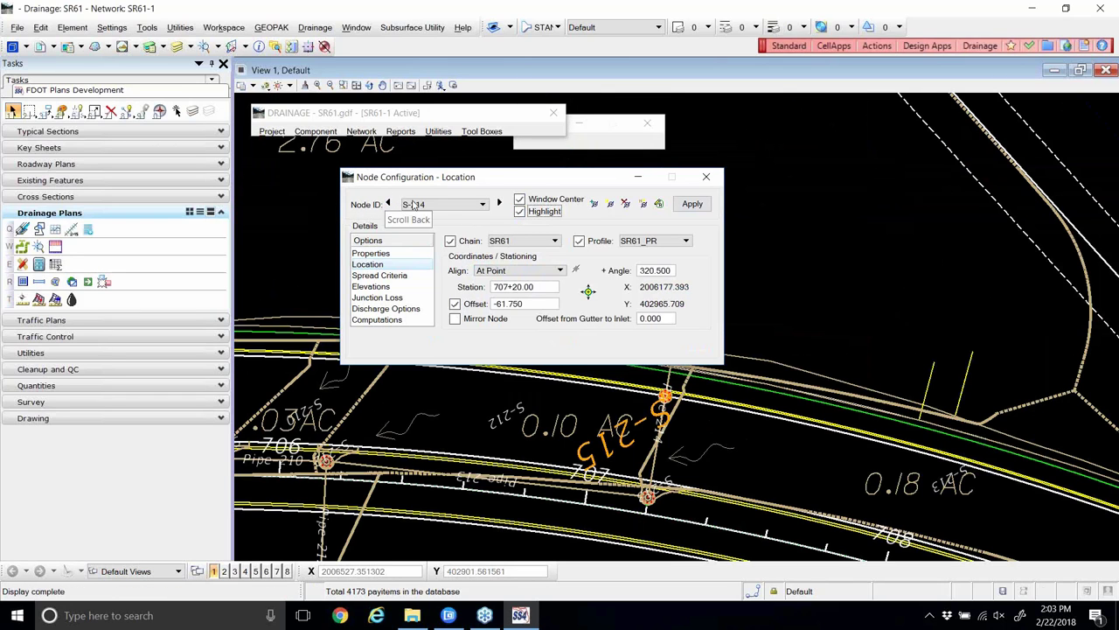
pyautogui.click(499, 203)
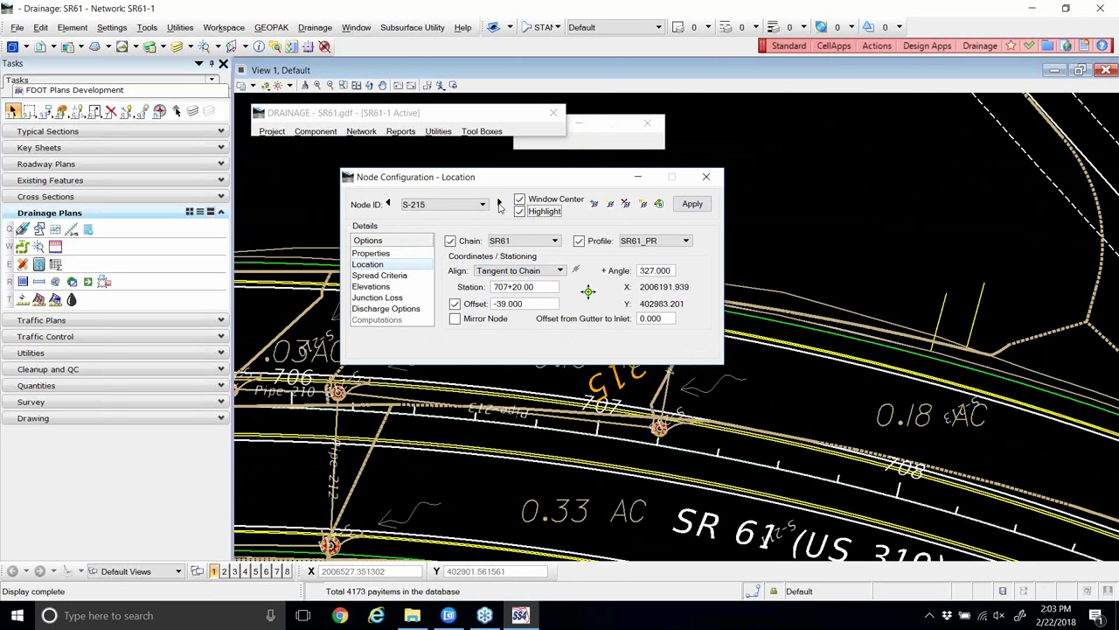
pyautogui.moveTo(554, 176)
pyautogui.mouseDown()
pyautogui.moveTo(777, 119)
pyautogui.moveTo(948, 110)
pyautogui.mouseUp()
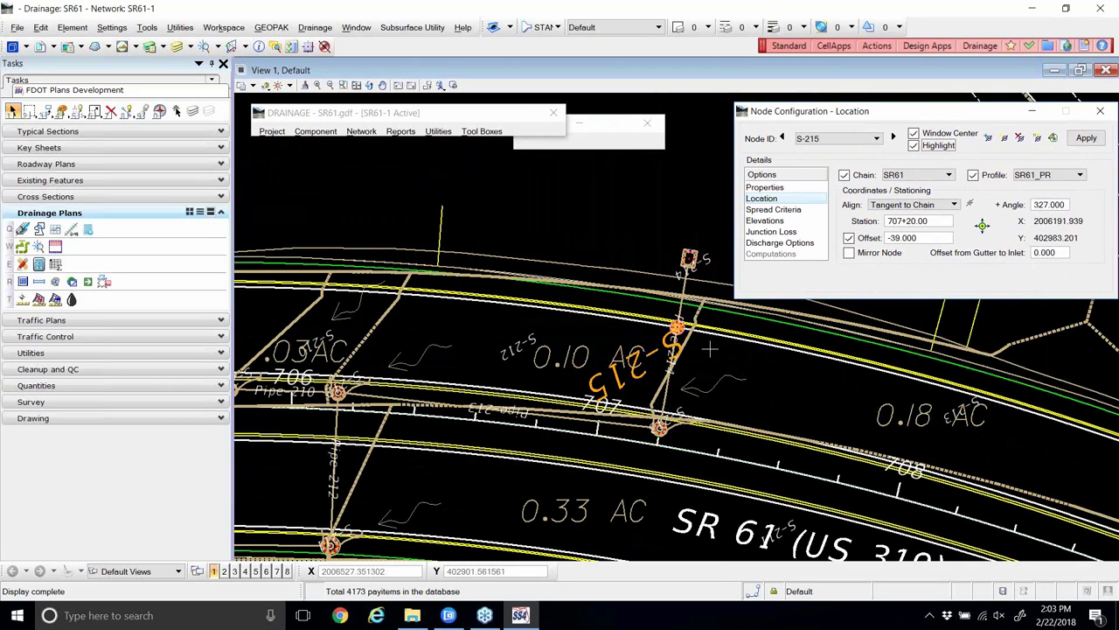
# - Examine where node S-215 sits along Pipe-214 relative to the road edge, and look over nodes S-204 and S-206
pyautogui.scroll(2, 690, 327)
pyautogui.scroll(1, 481, 317)
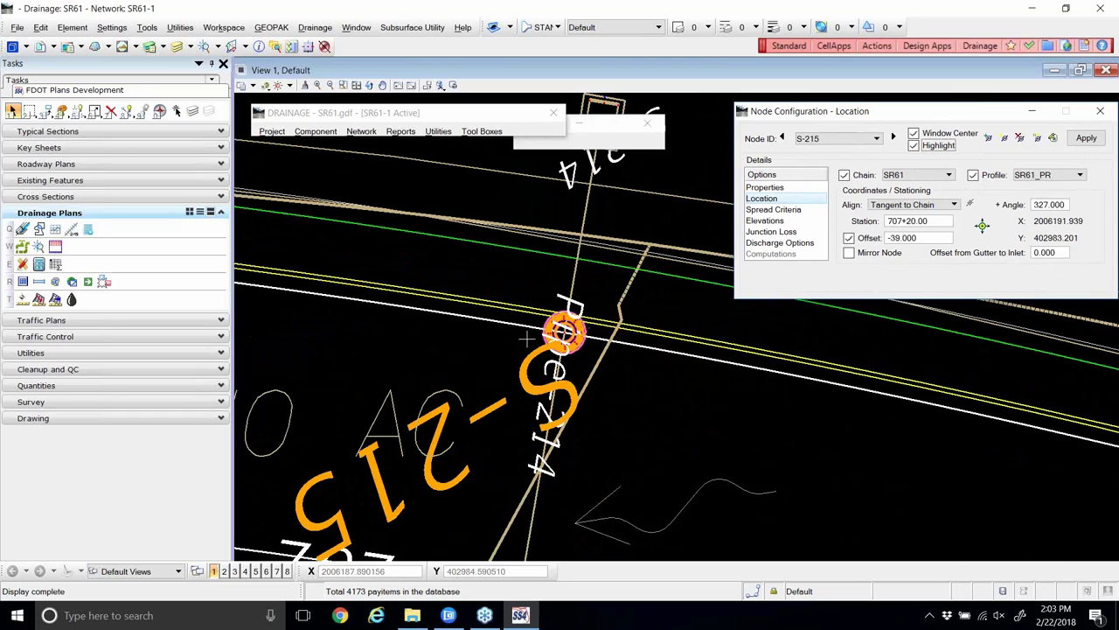
pyautogui.scroll(-4, 584, 325)
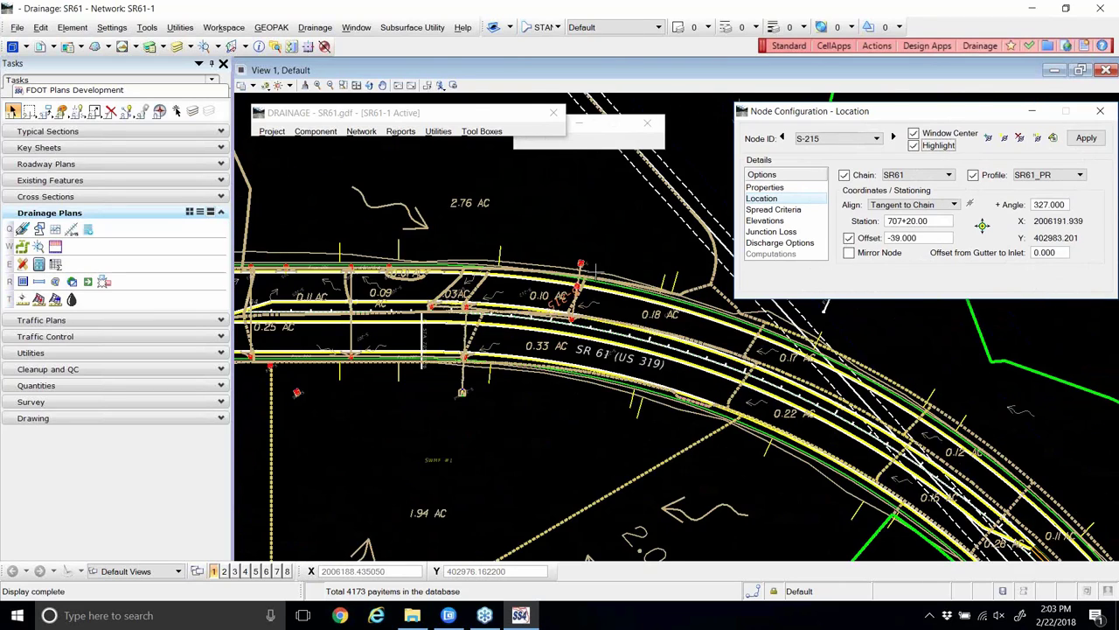
pyautogui.scroll(3, 503, 345)
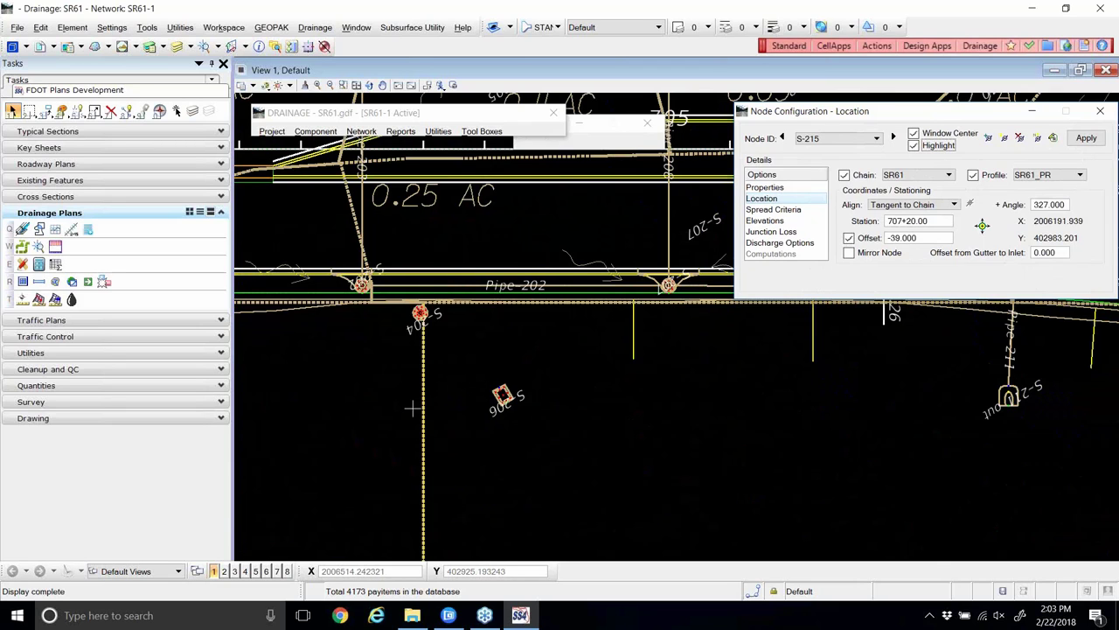
pyautogui.scroll(-2, 412, 408)
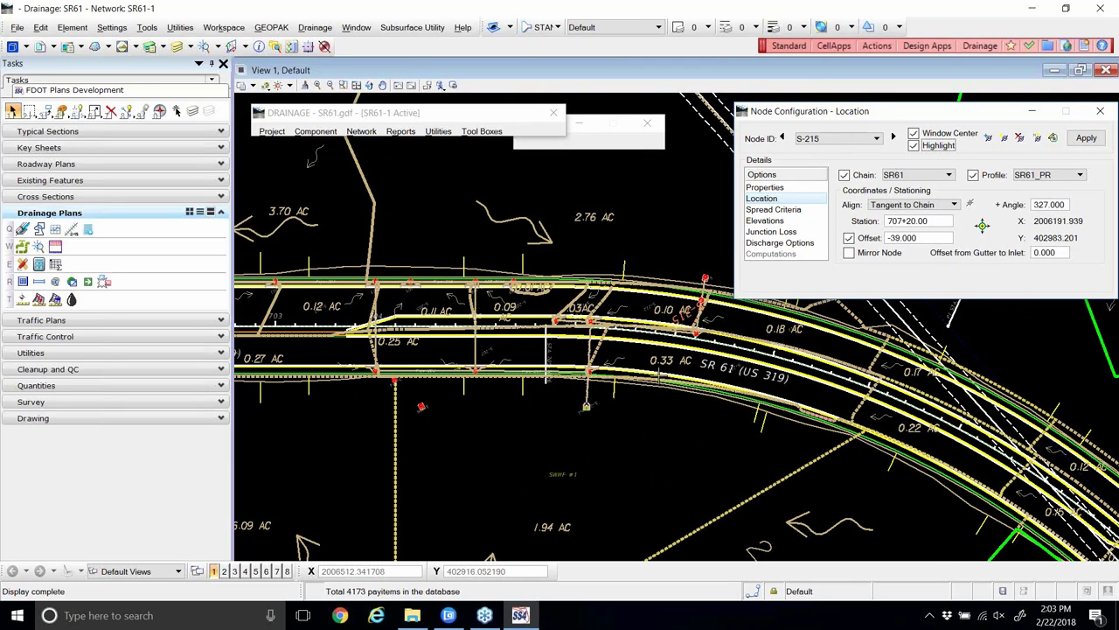
pyautogui.scroll(2, 739, 312)
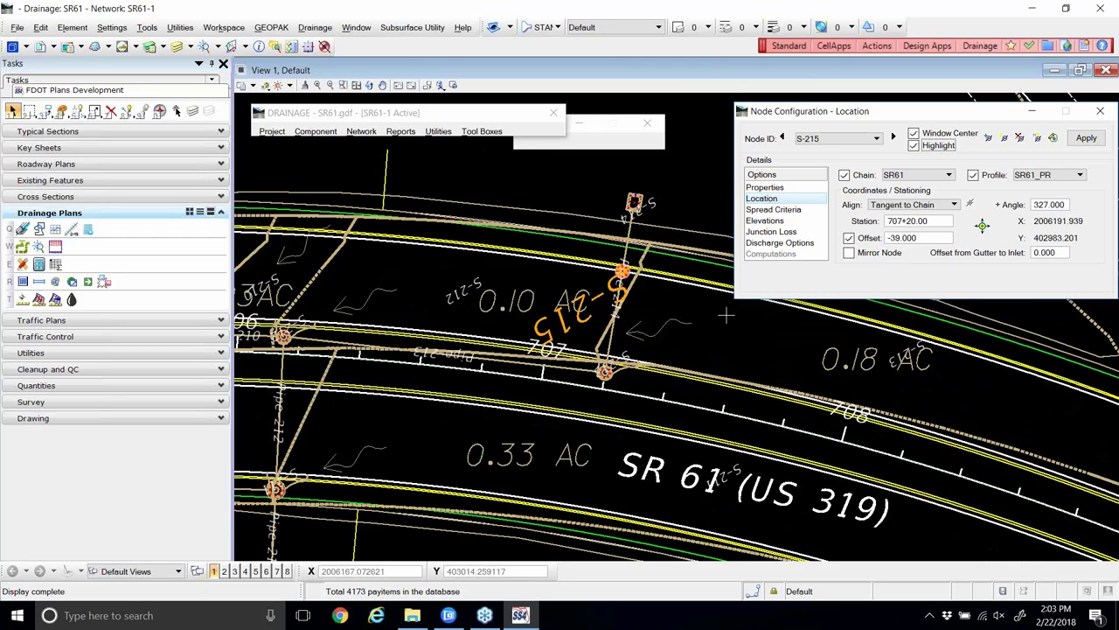
pyautogui.scroll(1, 726, 316)
pyautogui.scroll(-1, 605, 309)
pyautogui.scroll(2, 594, 302)
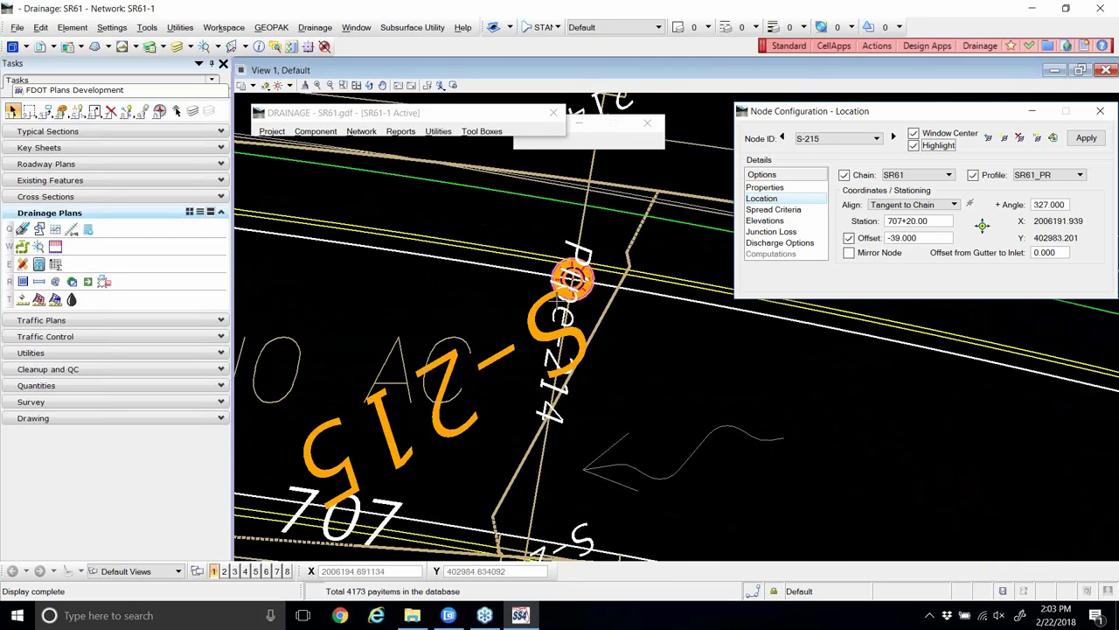
pyautogui.scroll(-1, 567, 279)
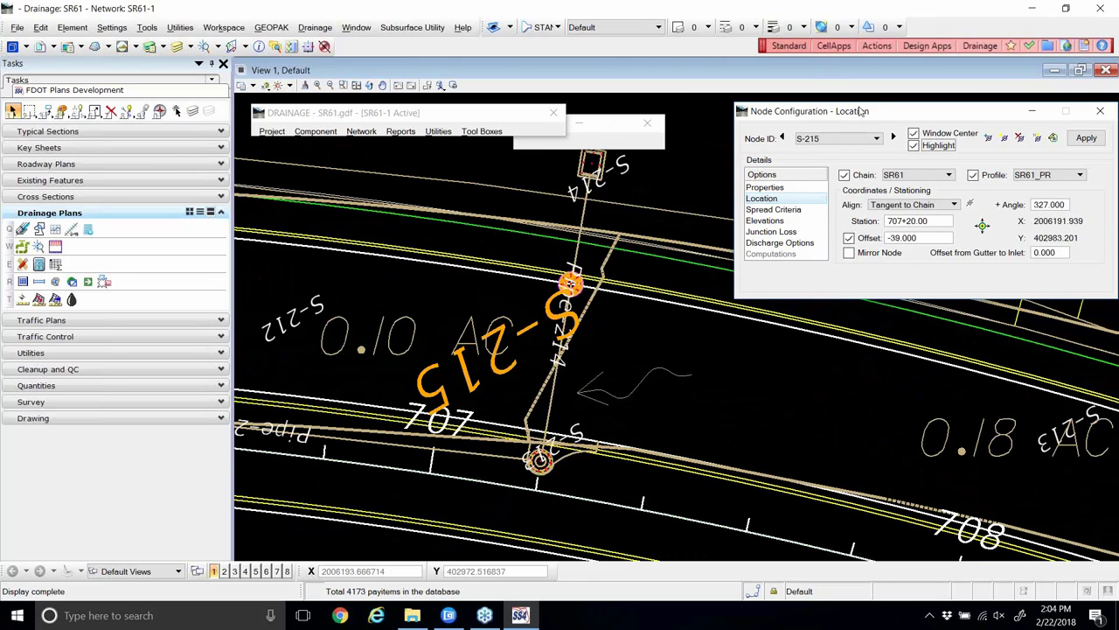
# - Identify the pipe running past S-215 in the link configuration, review its definition and close the link dialog
pyautogui.moveTo(861, 111); pyautogui.dragTo(823, 103)
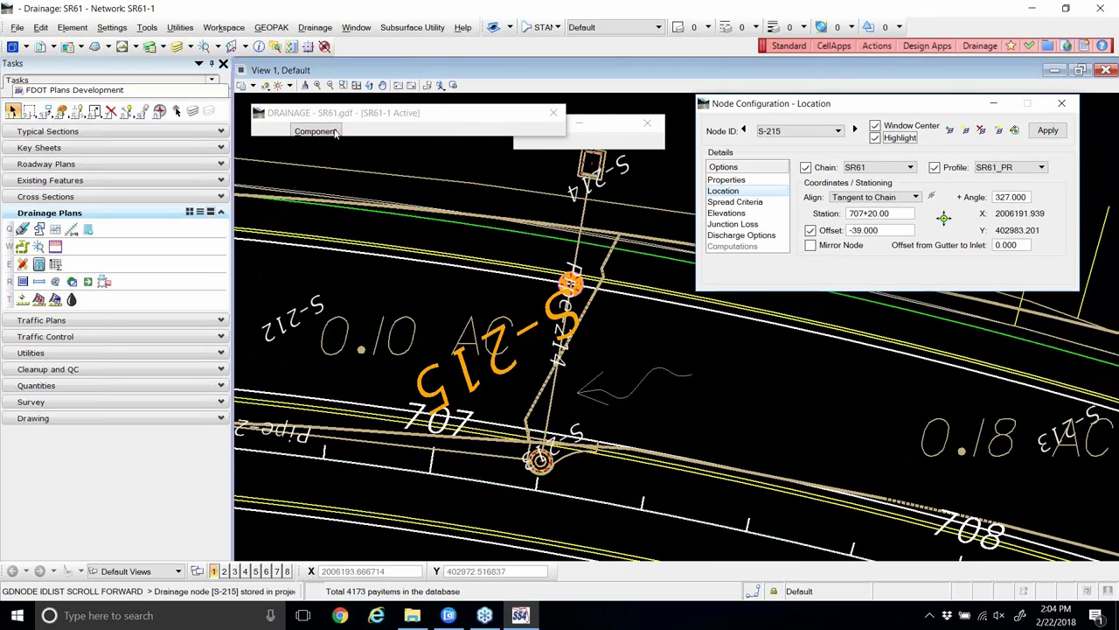
pyautogui.click(335, 131)
pyautogui.moveTo(343, 181)
pyautogui.click(437, 186)
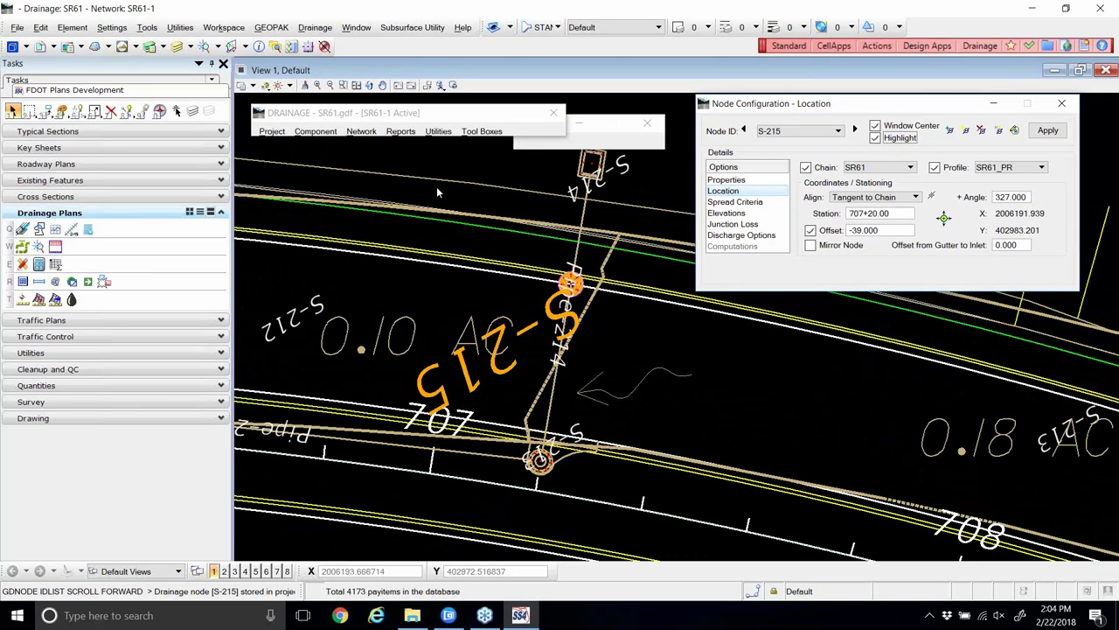
pyautogui.moveTo(484, 174); pyautogui.dragTo(320, 77)
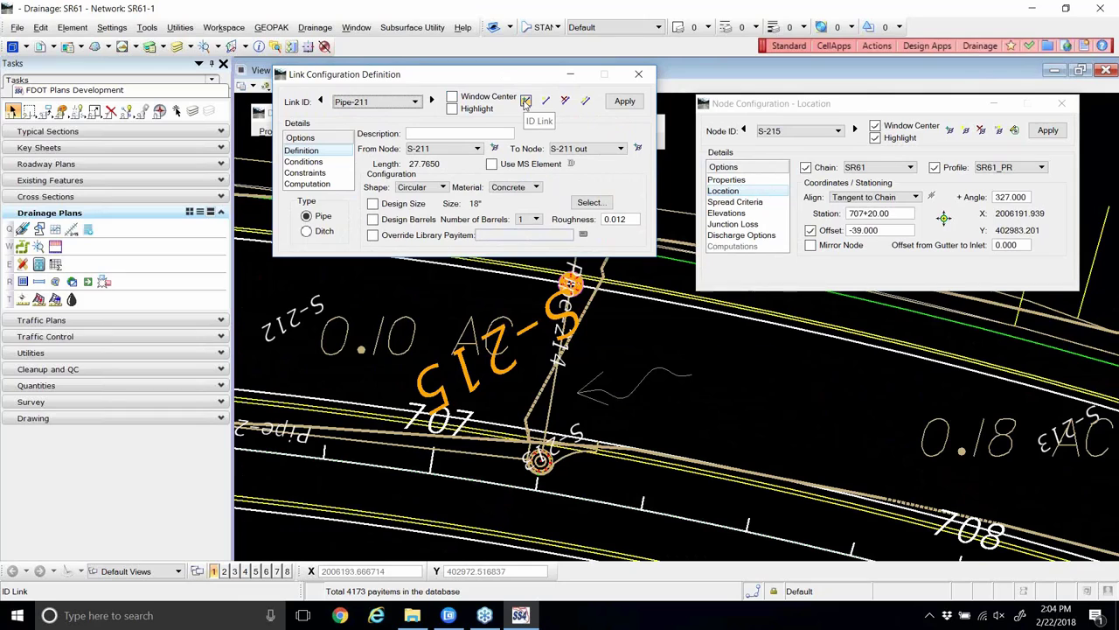
pyautogui.click(526, 102)
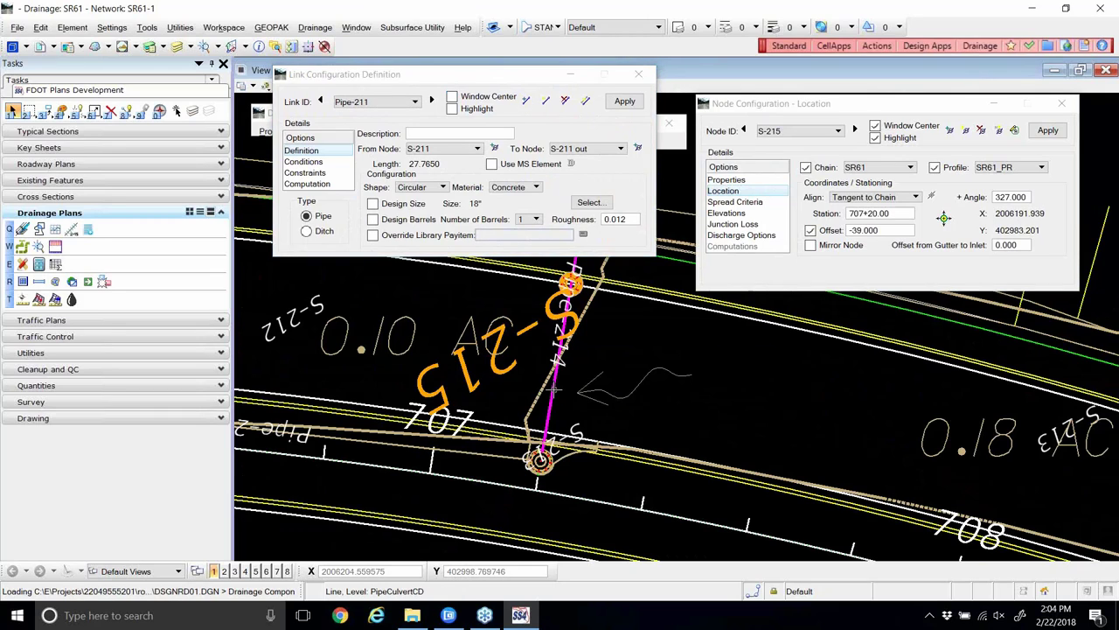
pyautogui.click(553, 389)
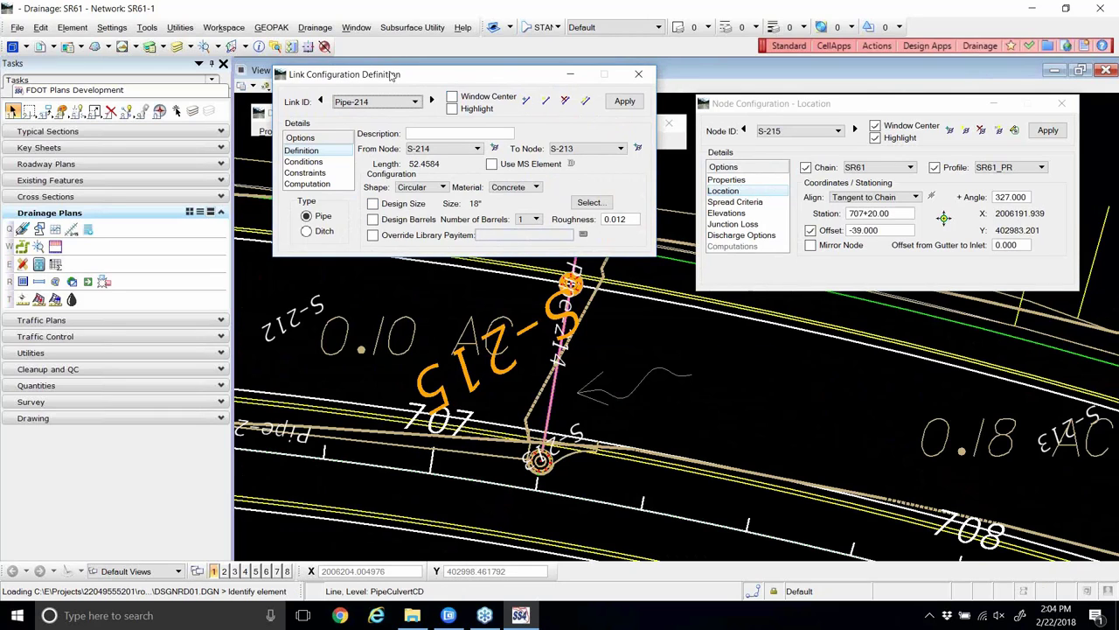
pyautogui.moveTo(392, 76); pyautogui.dragTo(289, 58)
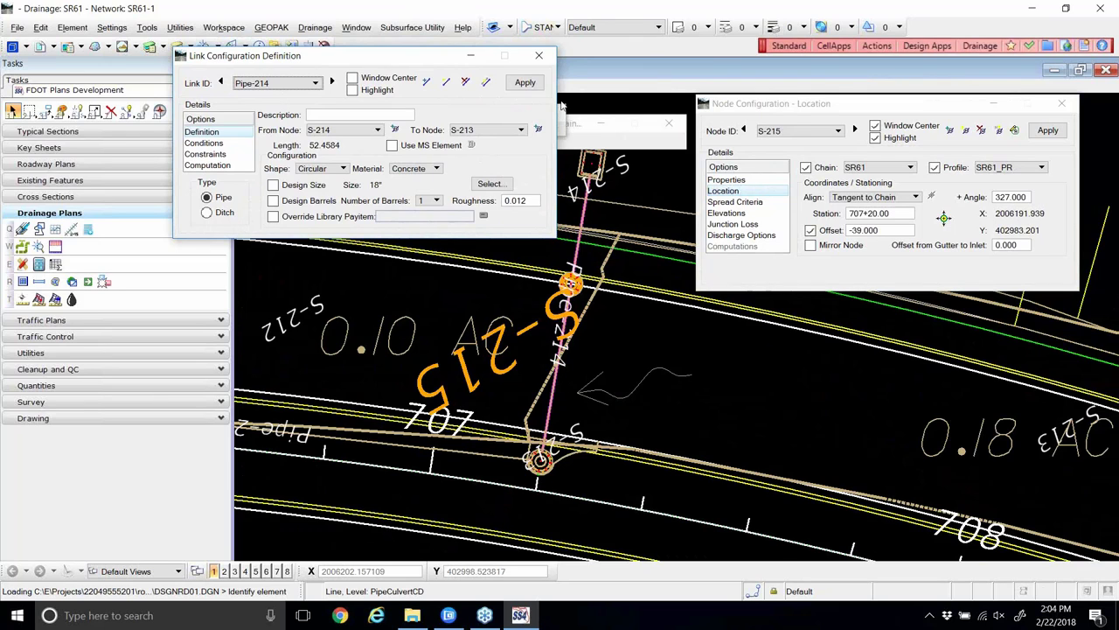
pyautogui.click(539, 55)
# - Examine the drainage layout along SR 61 between stations 705 and 708, including the pipes and inlets around S-215
pyautogui.scroll(-1, 566, 344)
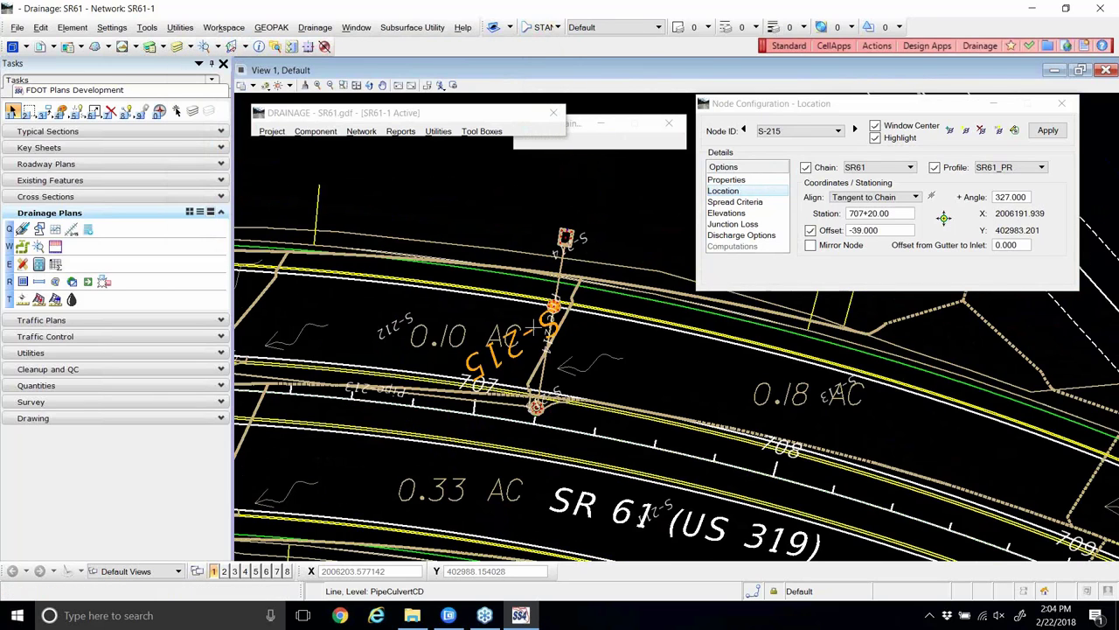
pyautogui.scroll(-1, 567, 302)
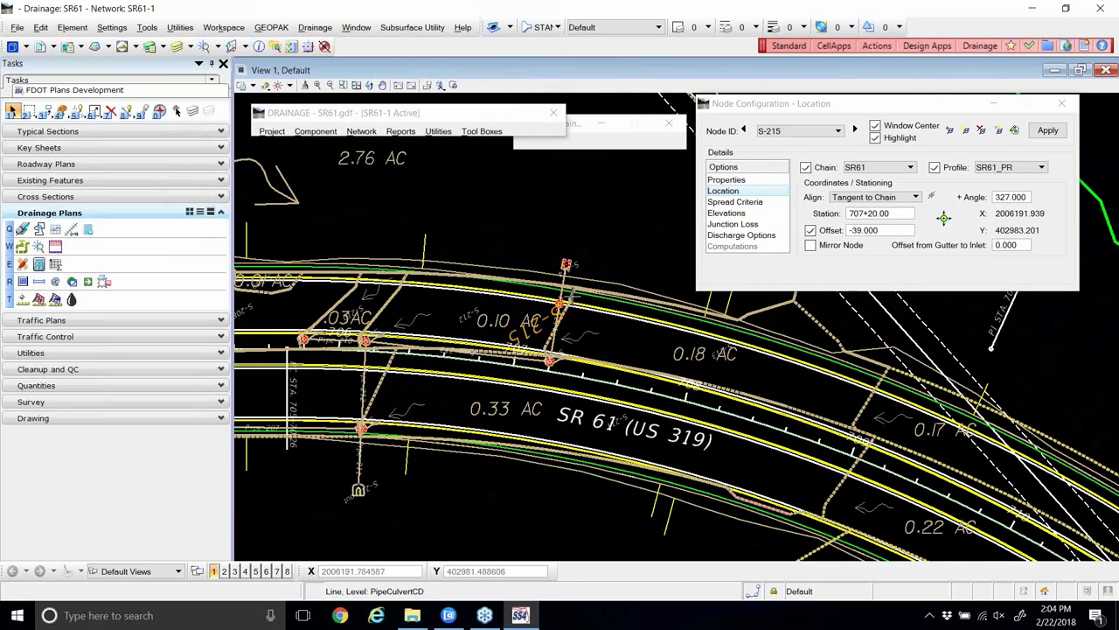
pyautogui.scroll(-1, 568, 298)
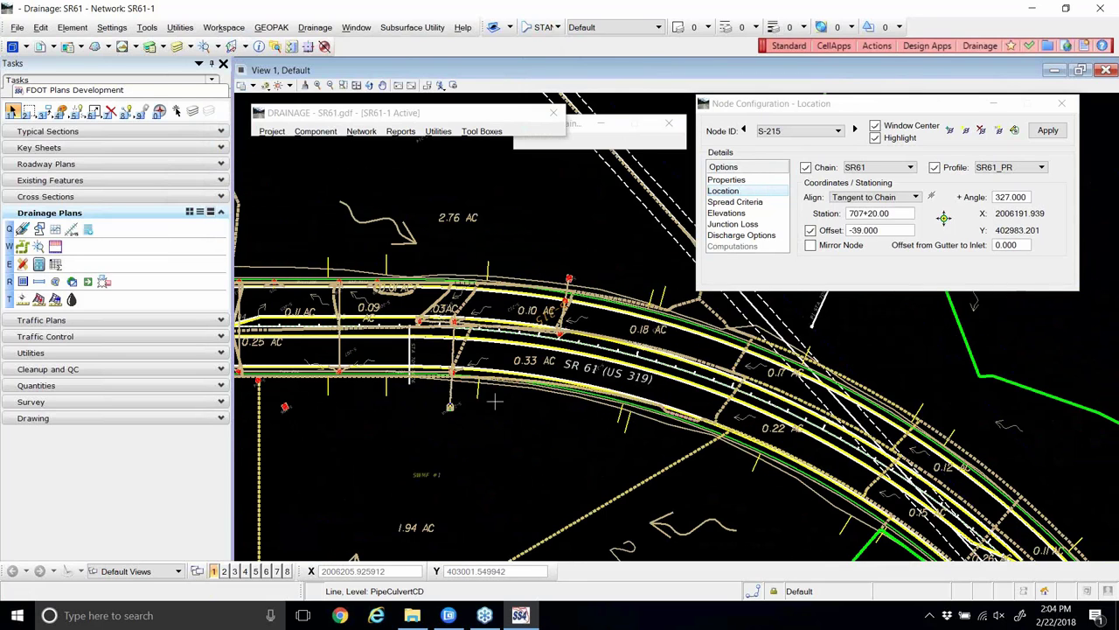
pyautogui.scroll(1, 371, 327)
pyautogui.scroll(1, 371, 327)
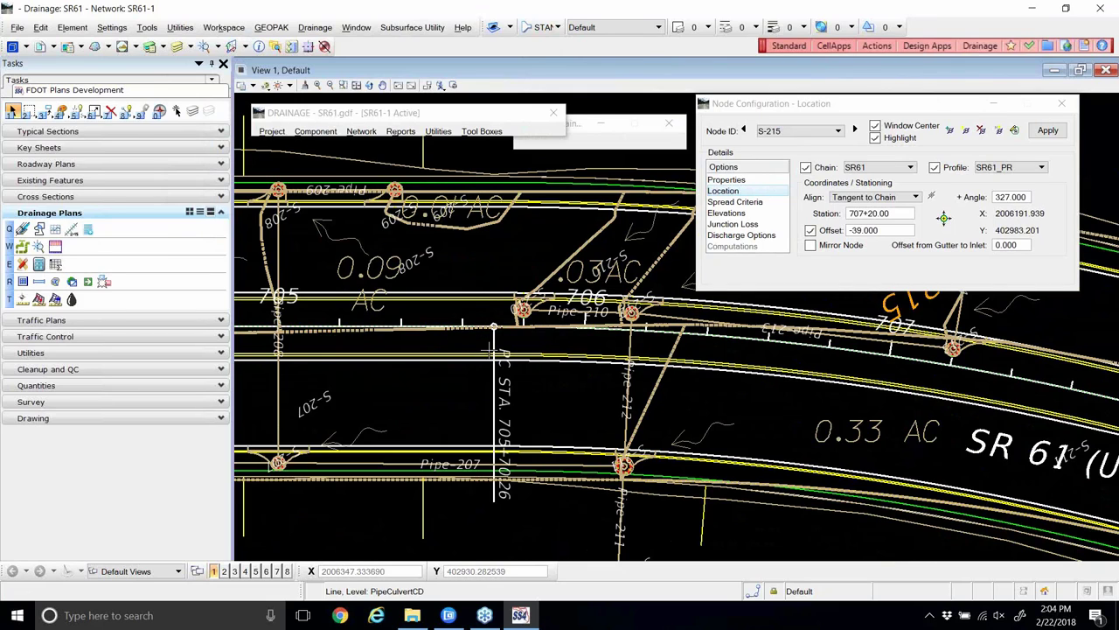
pyautogui.scroll(1, 506, 466)
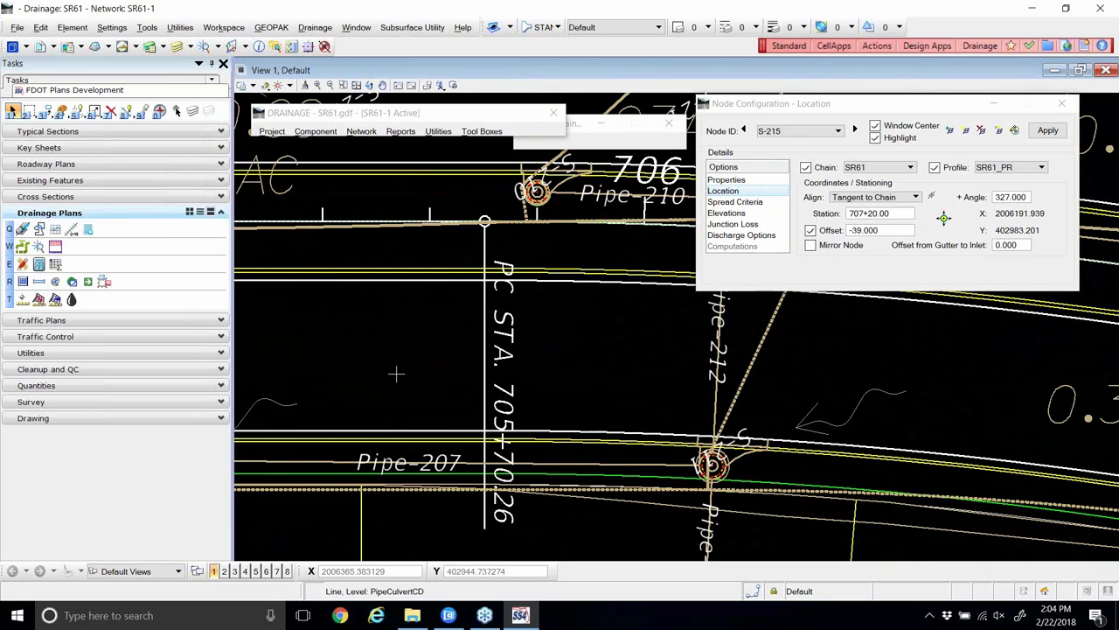
pyautogui.scroll(-1, 358, 363)
pyautogui.scroll(-1, 356, 361)
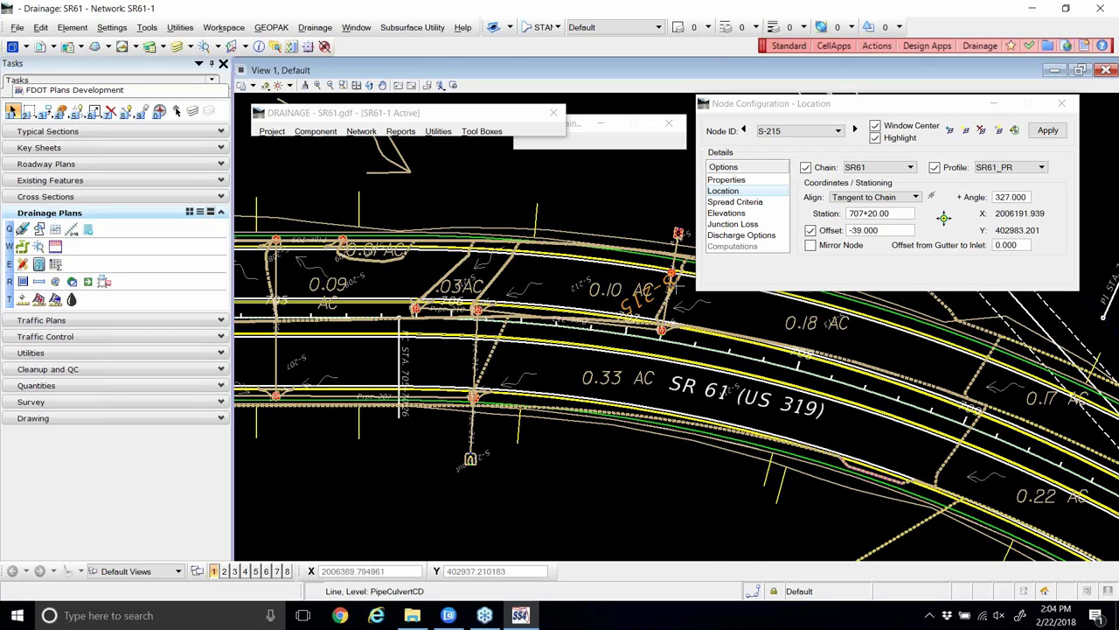
pyautogui.scroll(2, 677, 284)
pyautogui.scroll(-1, 524, 296)
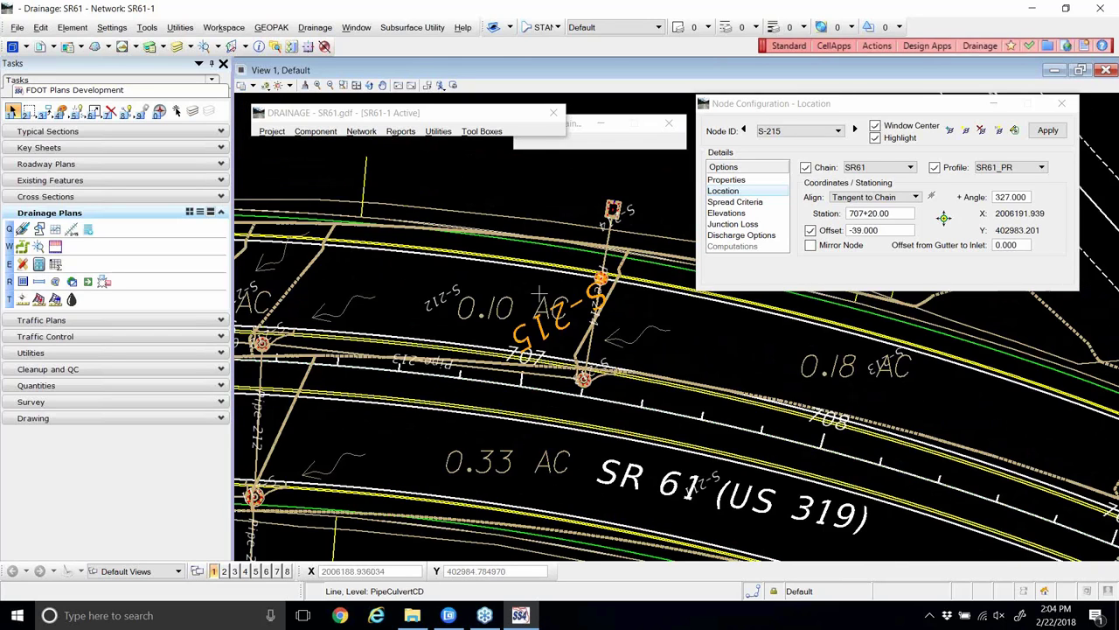
pyautogui.scroll(1, 626, 295)
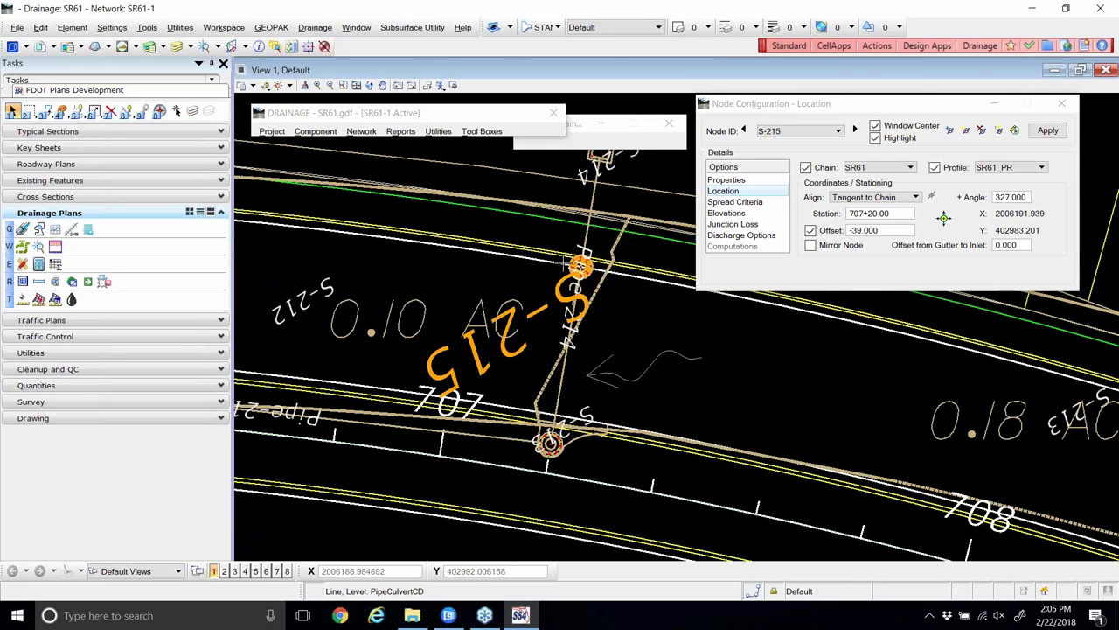
pyautogui.scroll(1, 564, 272)
pyautogui.scroll(-2, 564, 272)
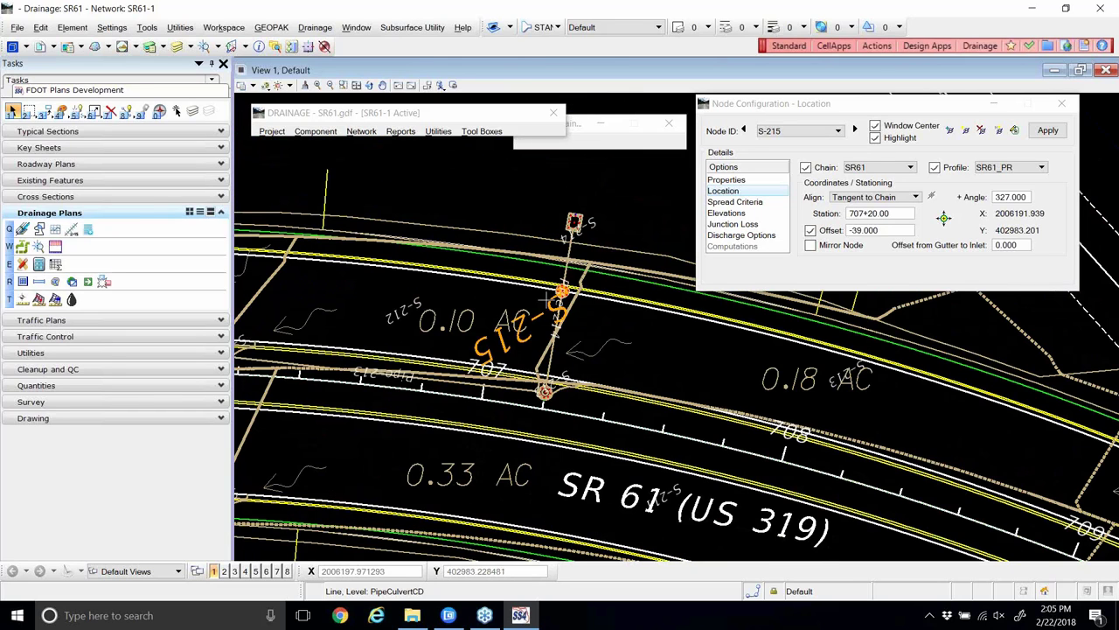
# - Review the spread criteria of S-215, including the longitudinal slope source options, and its elevation settings
pyautogui.click(730, 202)
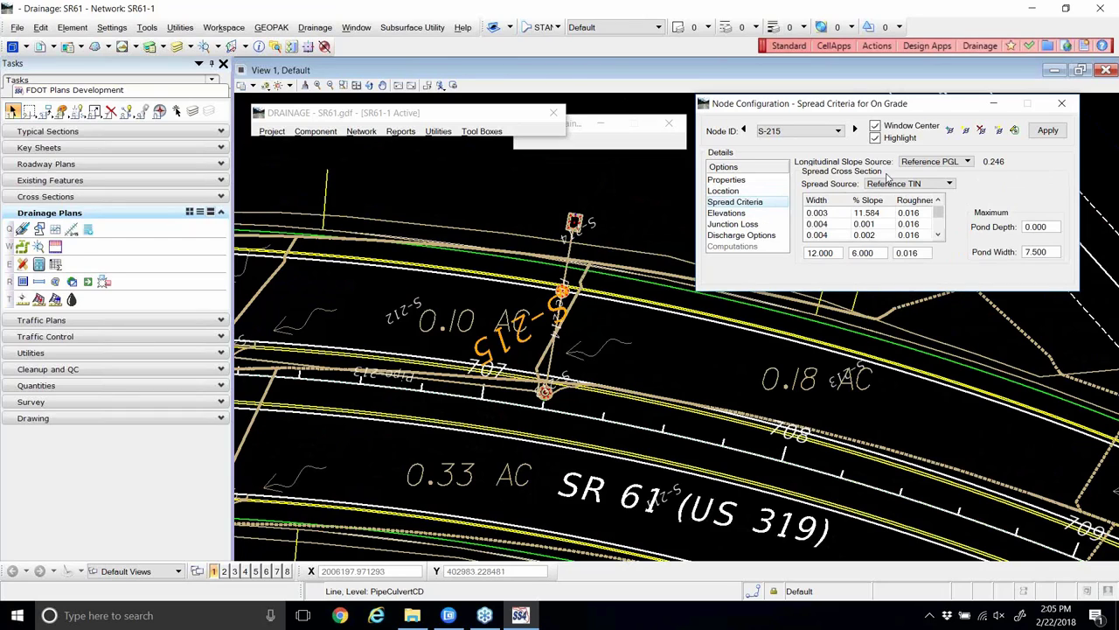
pyautogui.click(931, 161)
pyautogui.click(929, 166)
pyautogui.click(929, 164)
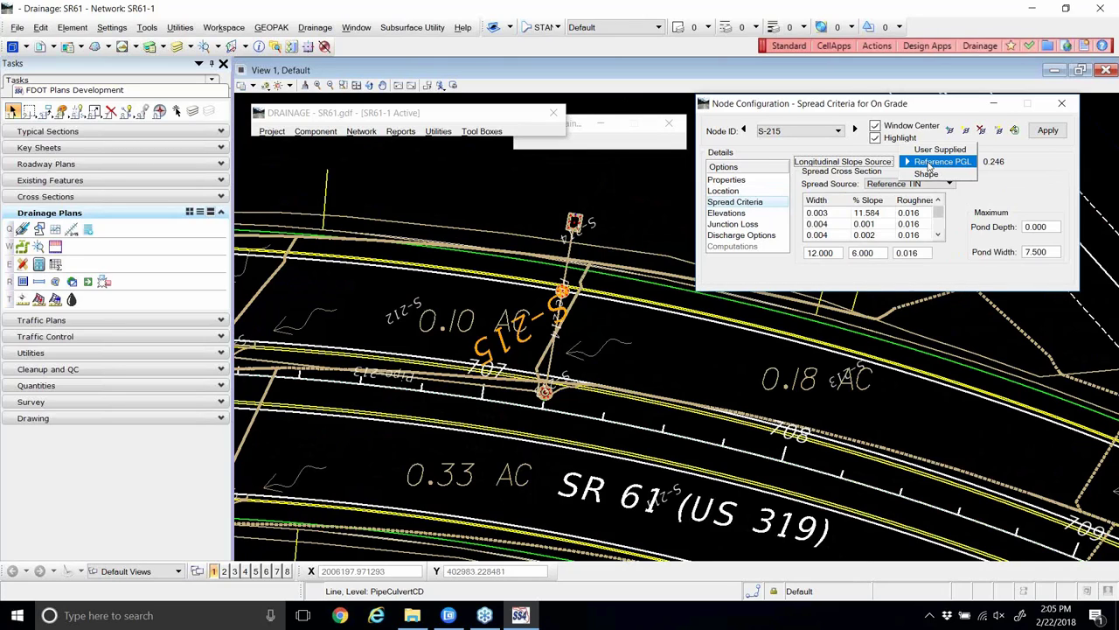
pyautogui.click(719, 215)
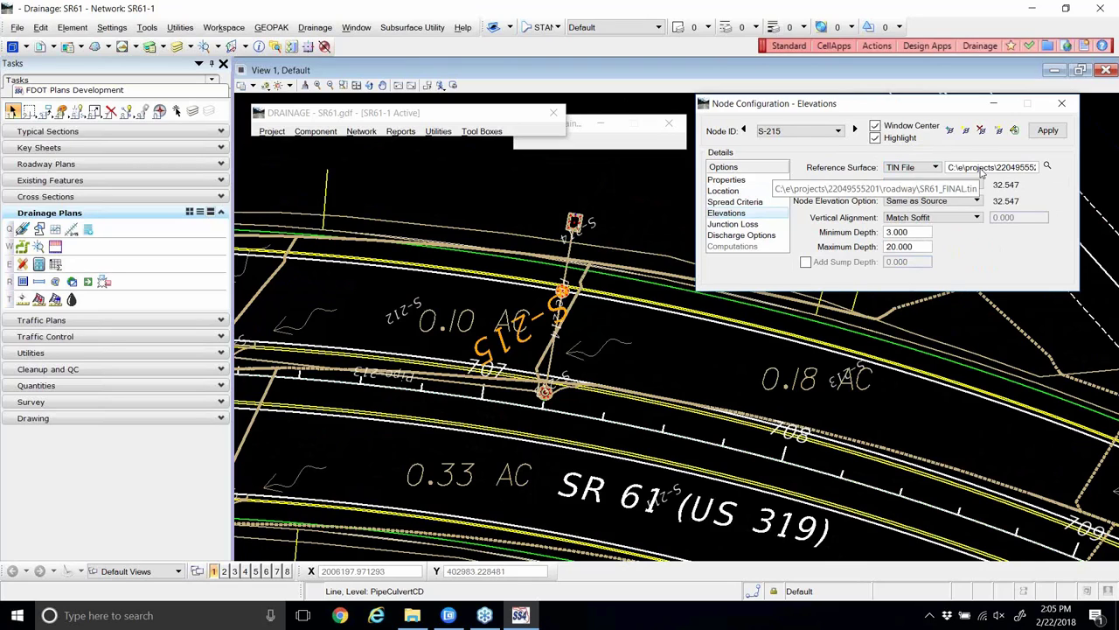
# - Move node S-215 to station 706+84.59 at the -39 offset, apply the change and check the node's elevations
pyautogui.click(713, 191)
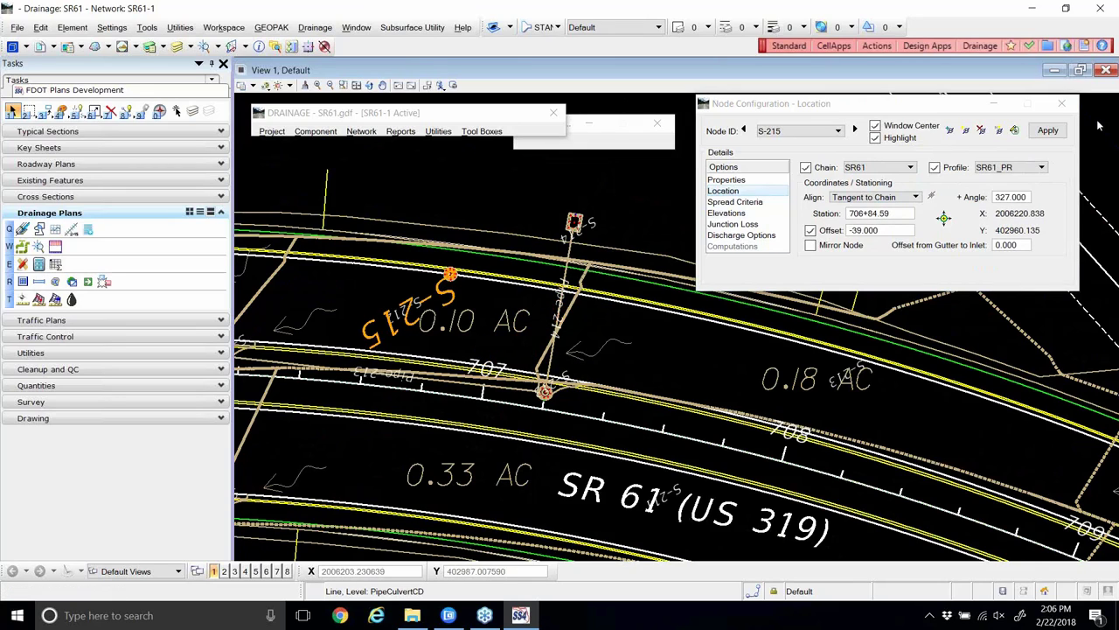
pyautogui.click(1047, 130)
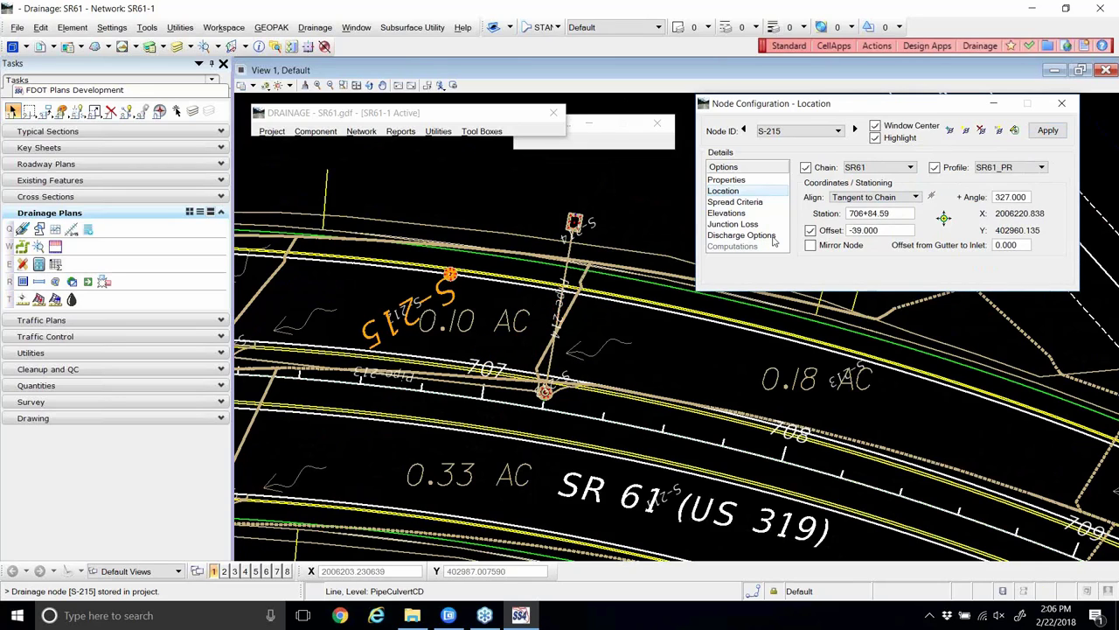
pyautogui.click(729, 215)
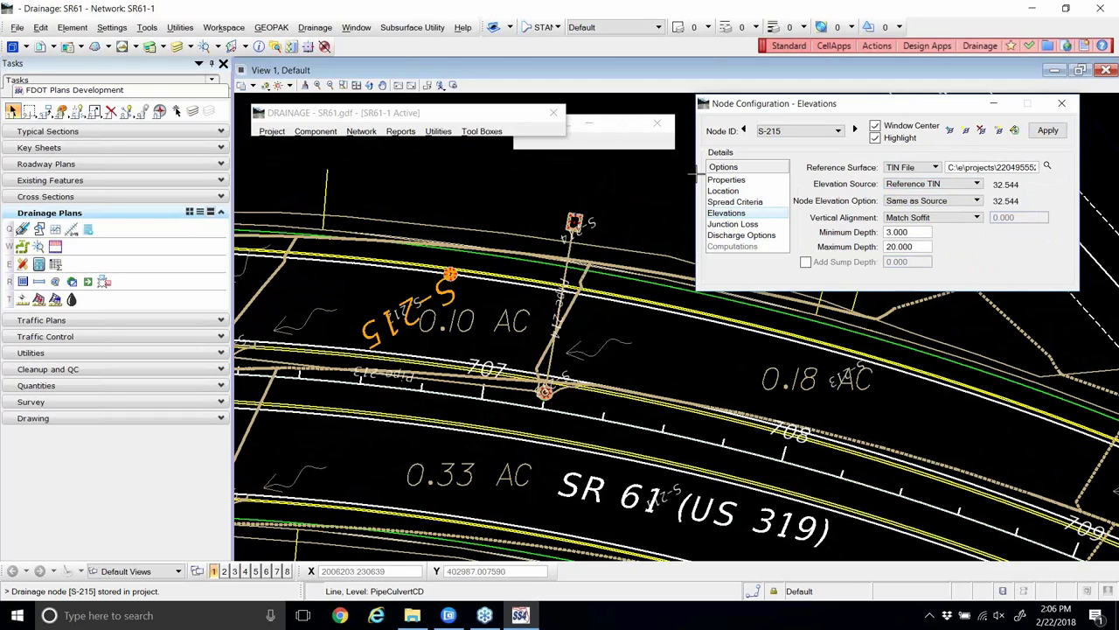
pyautogui.click(722, 191)
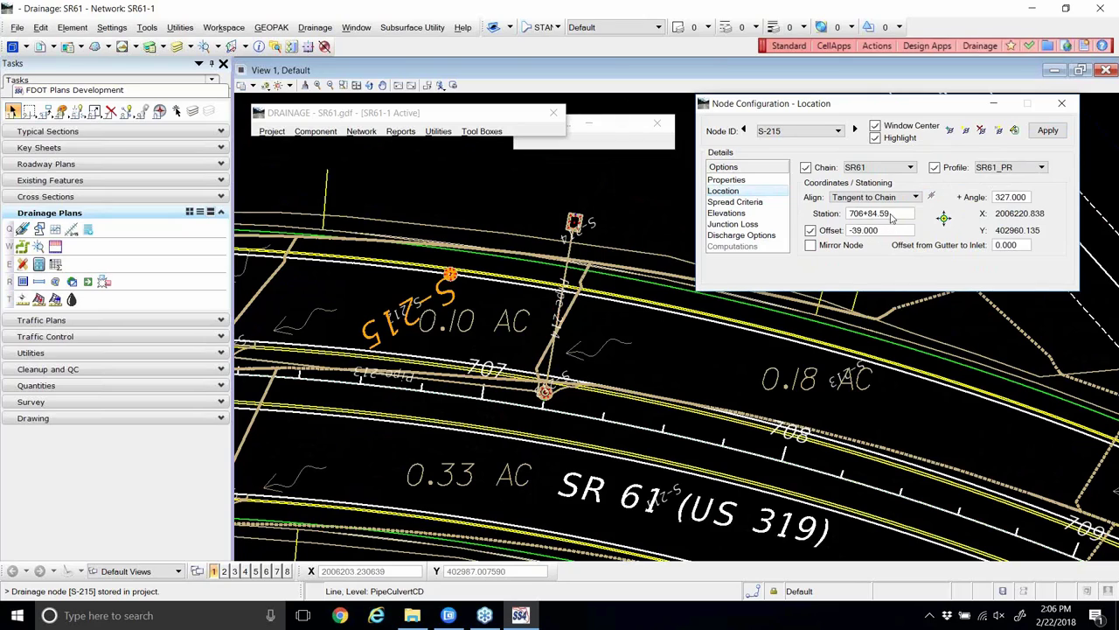
# - Move node S-215 to station 707+20, keeping the offset at -39, and apply the change
pyautogui.doubleClick(890, 217)
pyautogui.write('707+20')
pyautogui.click(809, 230)
pyautogui.click(1048, 131)
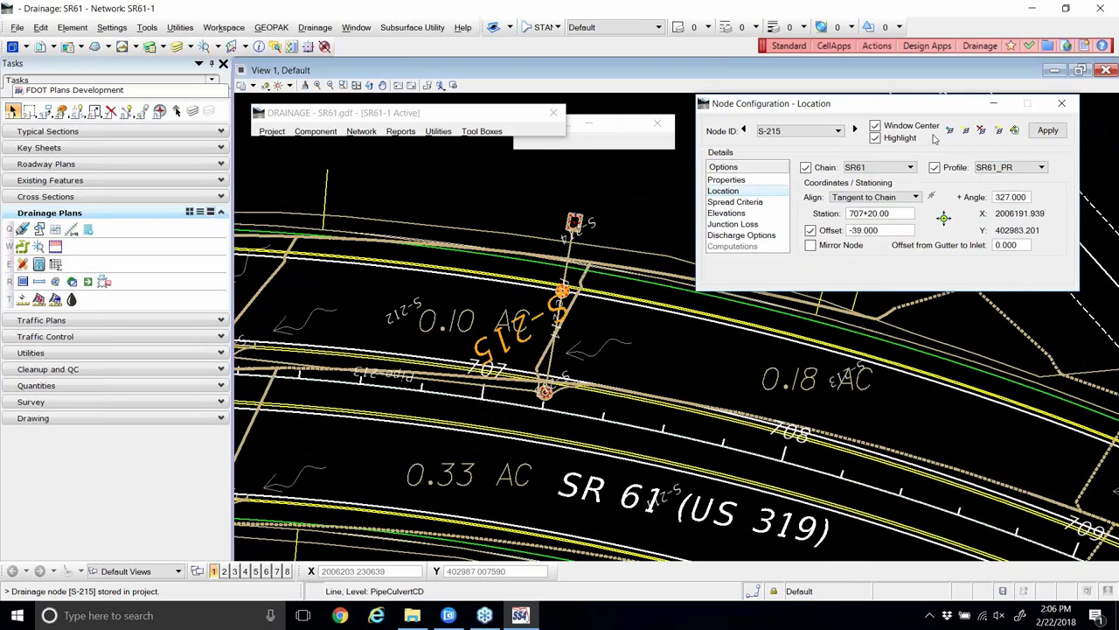
# - Set the elevation source of S-215 to User Supplied with an elevation of 32.5
pyautogui.click(724, 213)
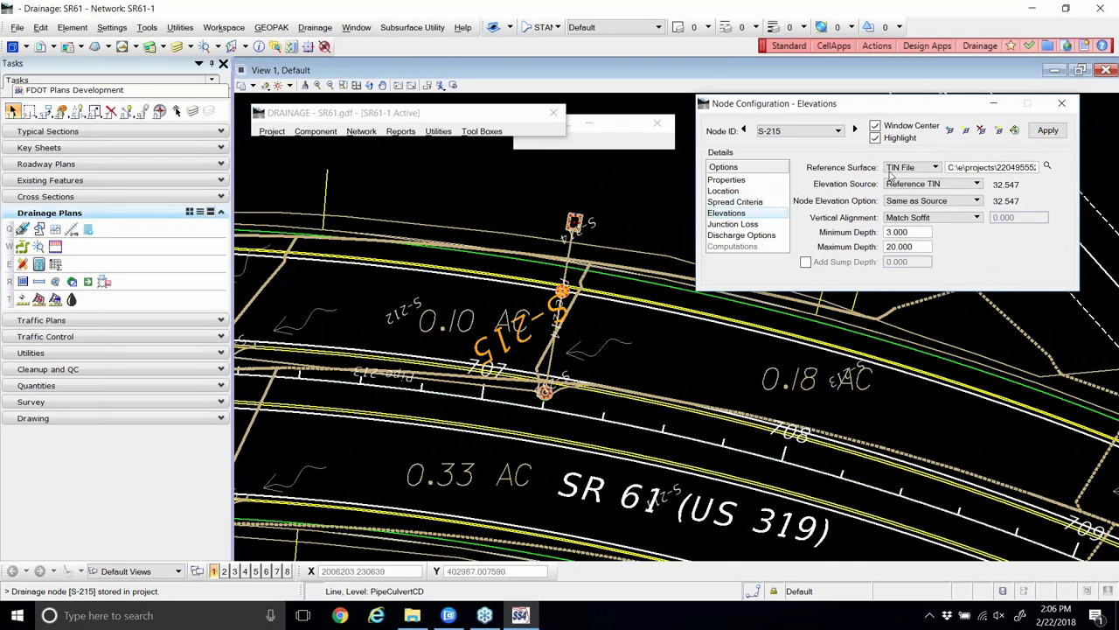
pyautogui.click(915, 169)
pyautogui.click(914, 169)
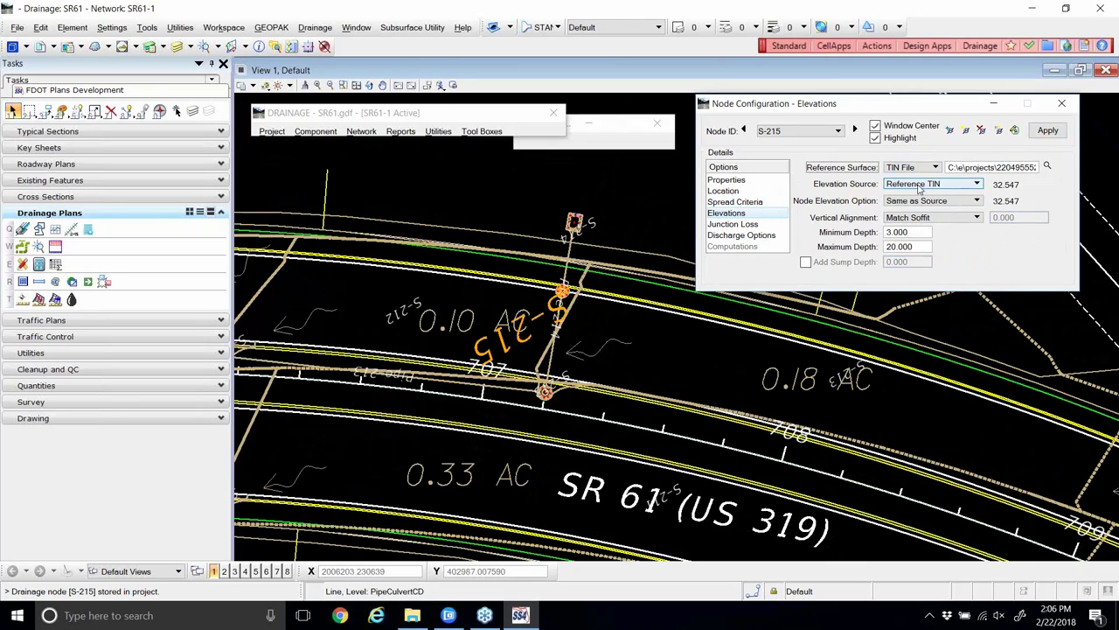
pyautogui.click(918, 186)
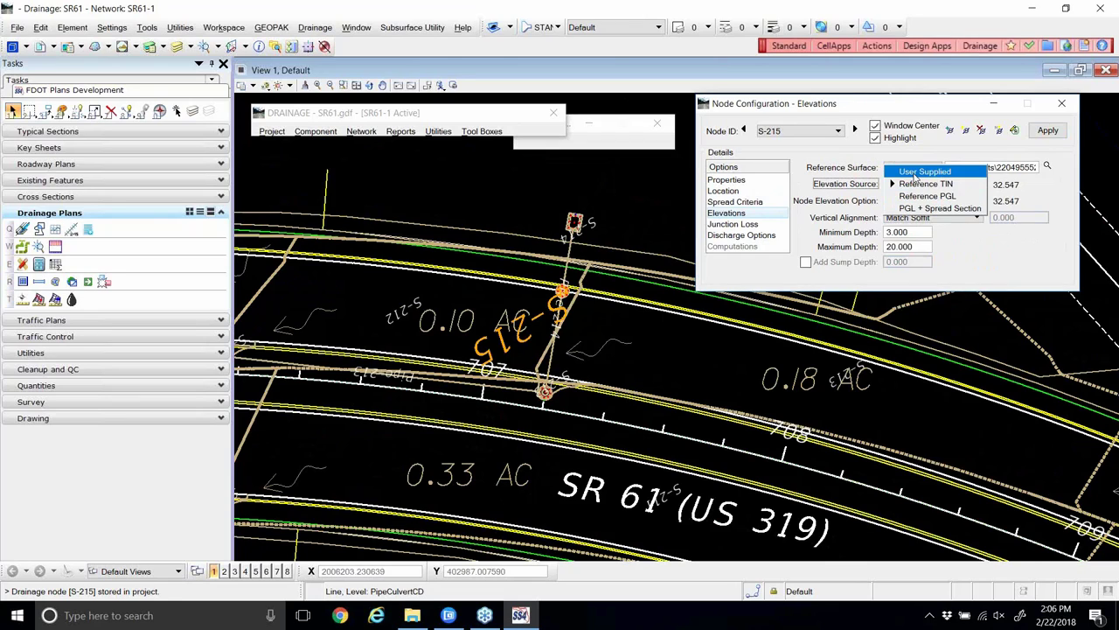
pyautogui.click(915, 173)
pyautogui.press('Tab')
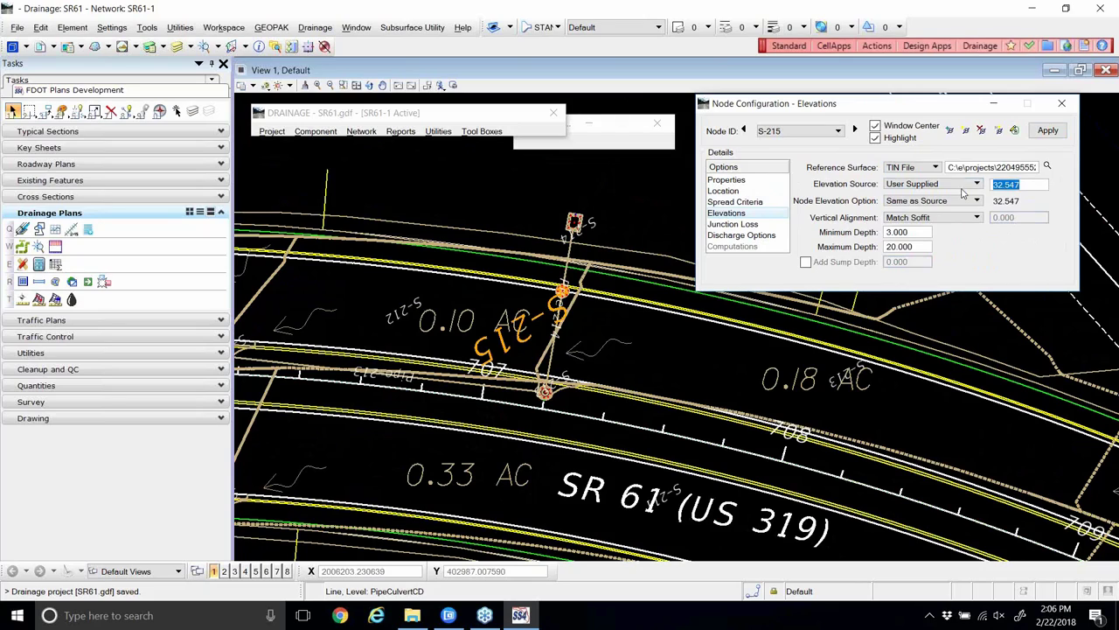
pyautogui.write('32.5')
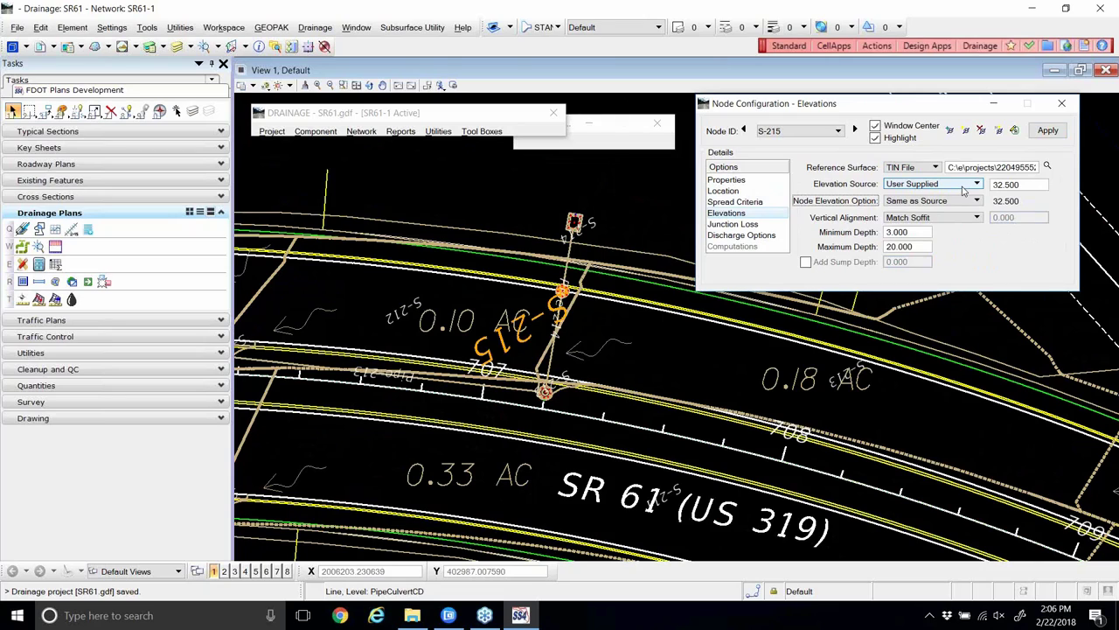
pyautogui.press('Tab')
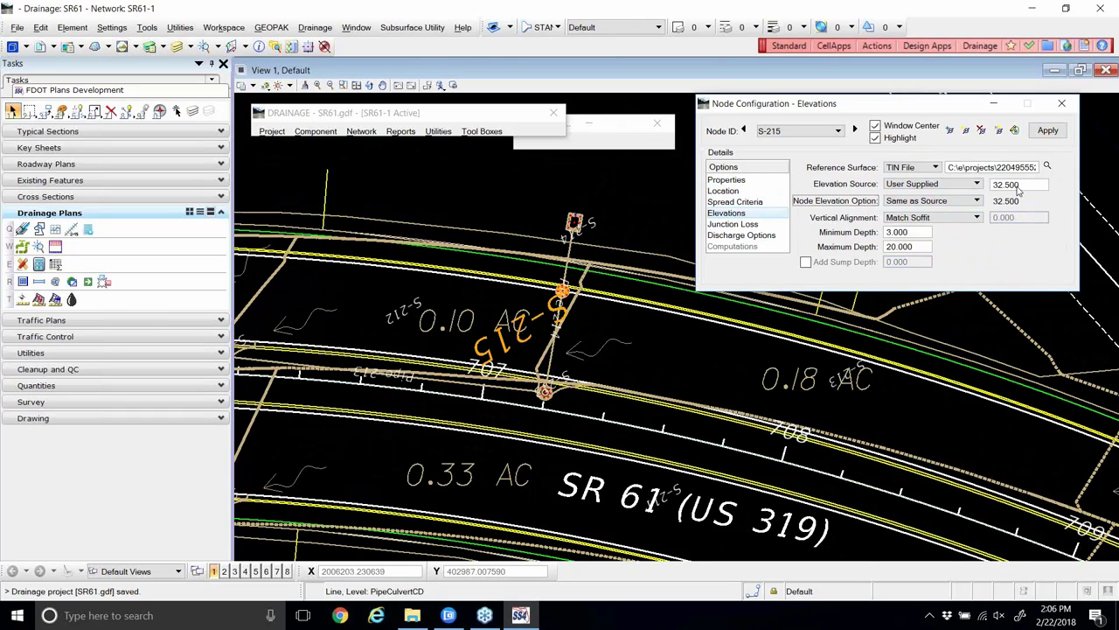
# - Set S-215's vertical alignment to Allow Drop Manhole and its maximum depth to 10, apply the changes and close the node configuration
pyautogui.click(953, 219)
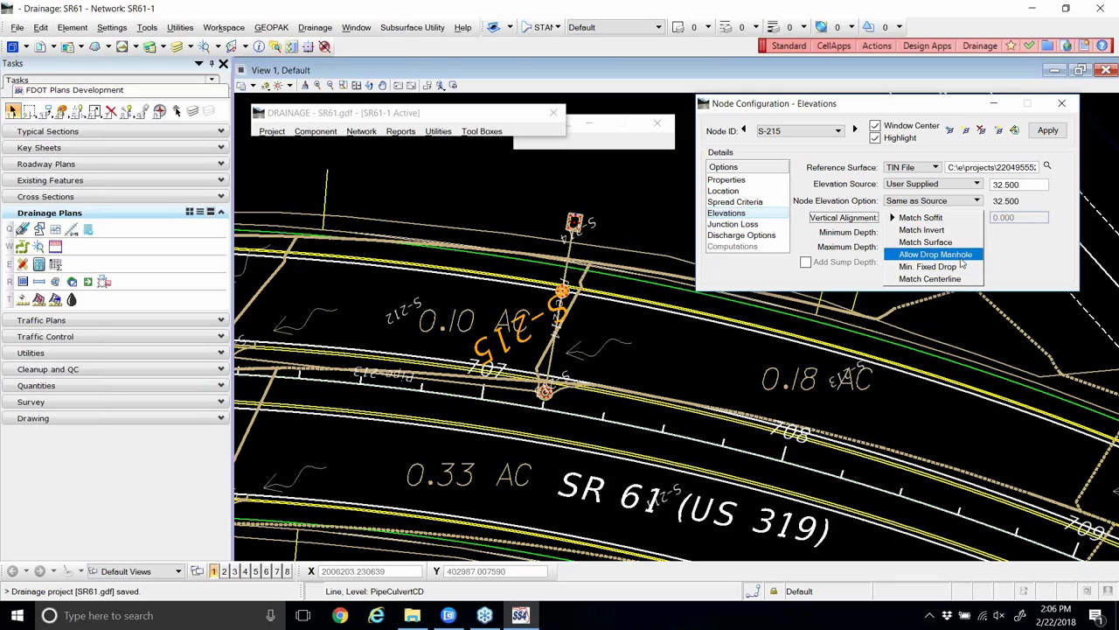
pyautogui.click(962, 254)
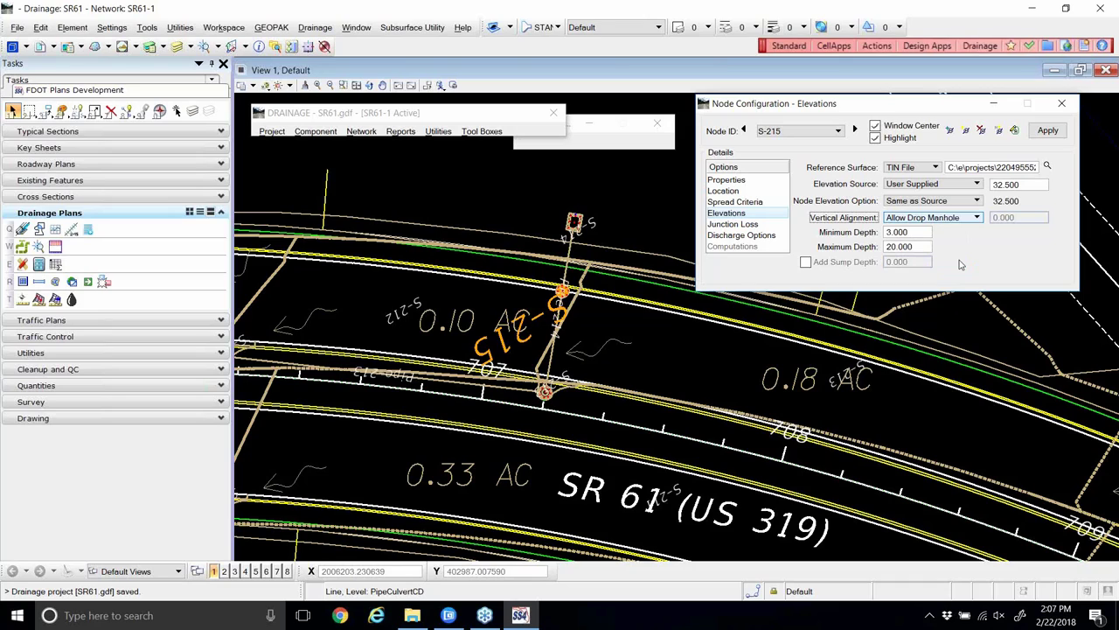
pyautogui.press('Tab')
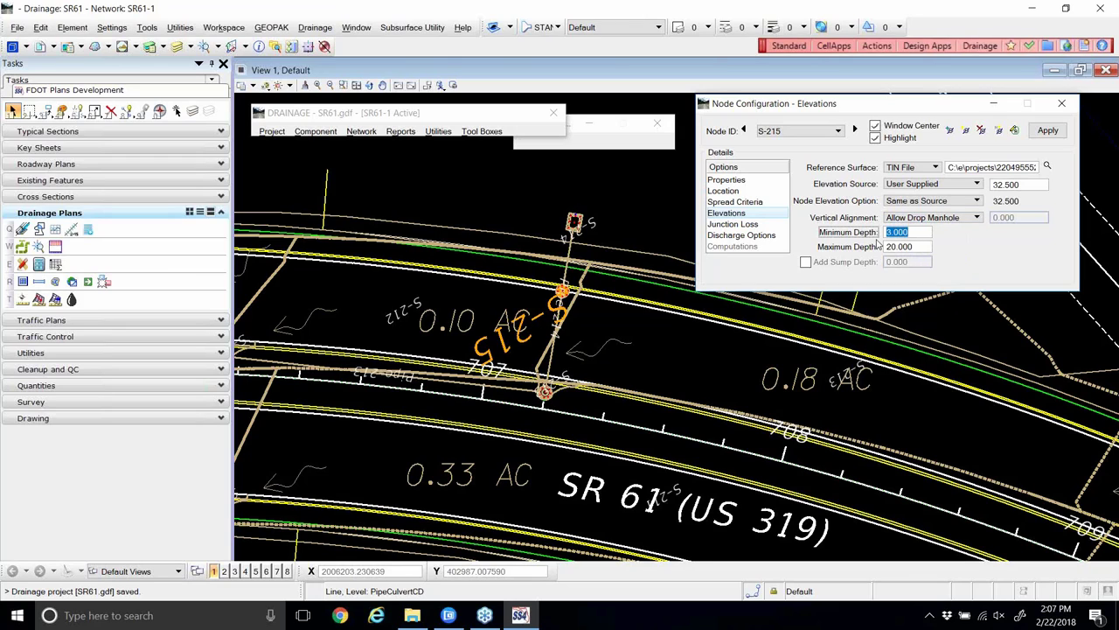
pyautogui.moveTo(914, 247); pyautogui.dragTo(865, 269)
pyautogui.write('10')
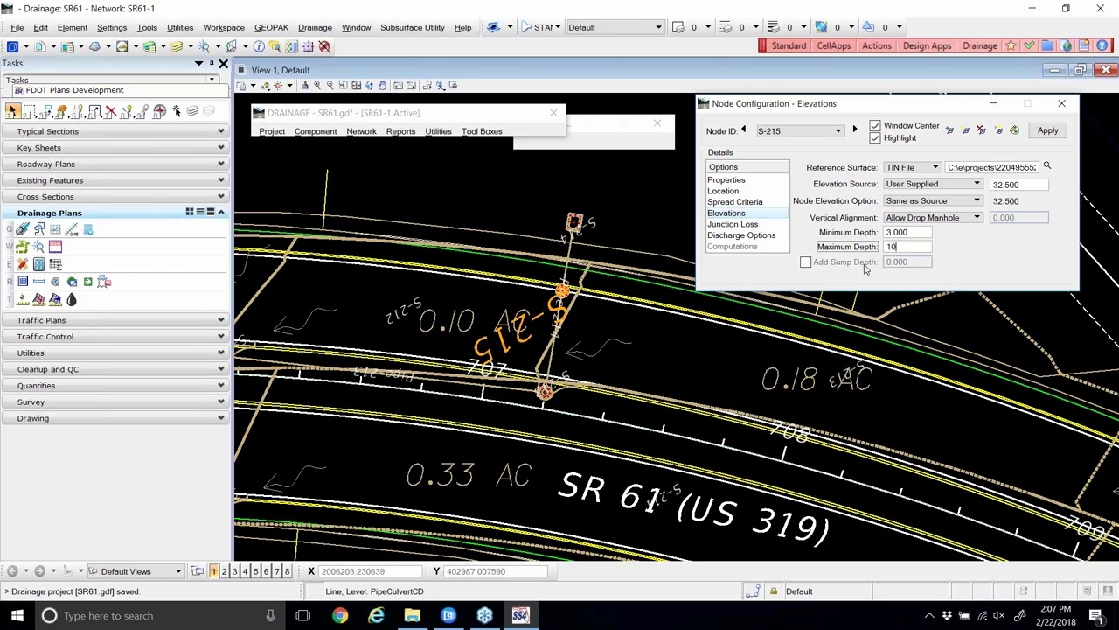
pyautogui.press('Tab')
pyautogui.click(1052, 135)
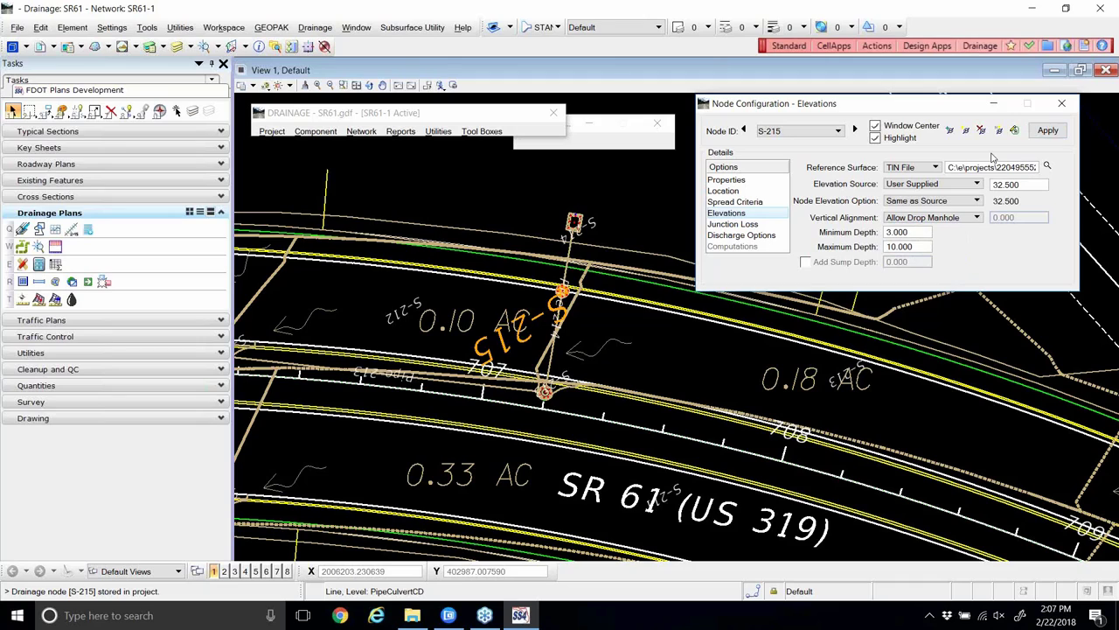
pyautogui.click(1061, 104)
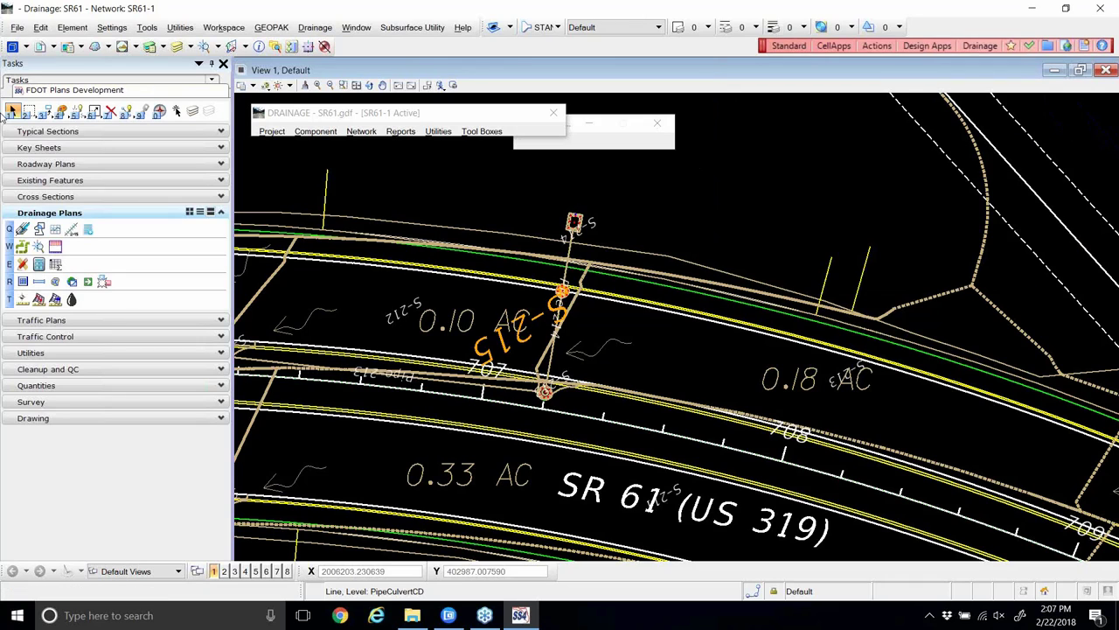
# - Examine the plotted symbols of manhole S-215 and the neighbouring structures S-214 and S-213 along the cross pipe
pyautogui.click(12, 112)
pyautogui.scroll(3, 561, 298)
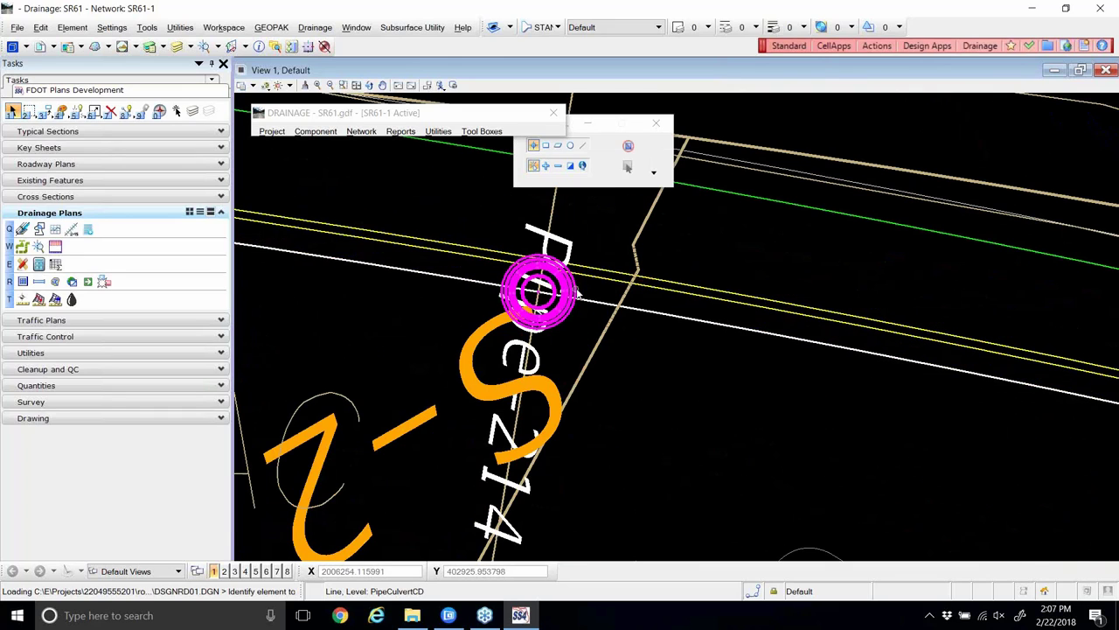
pyautogui.scroll(-1, 554, 292)
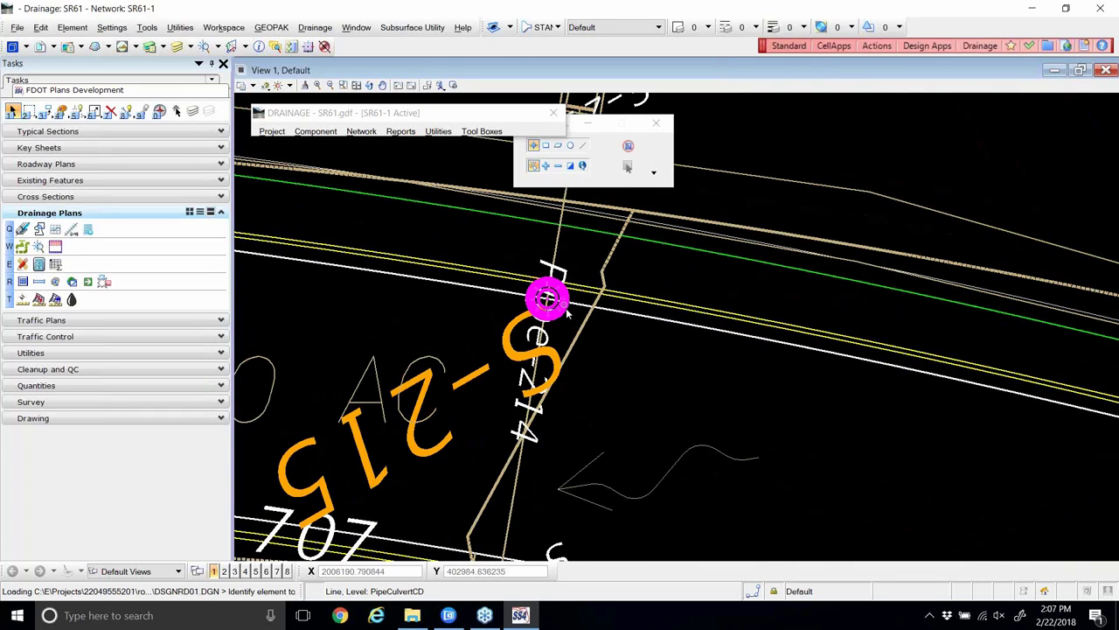
pyautogui.scroll(-2, 560, 308)
pyautogui.scroll(-1, 585, 337)
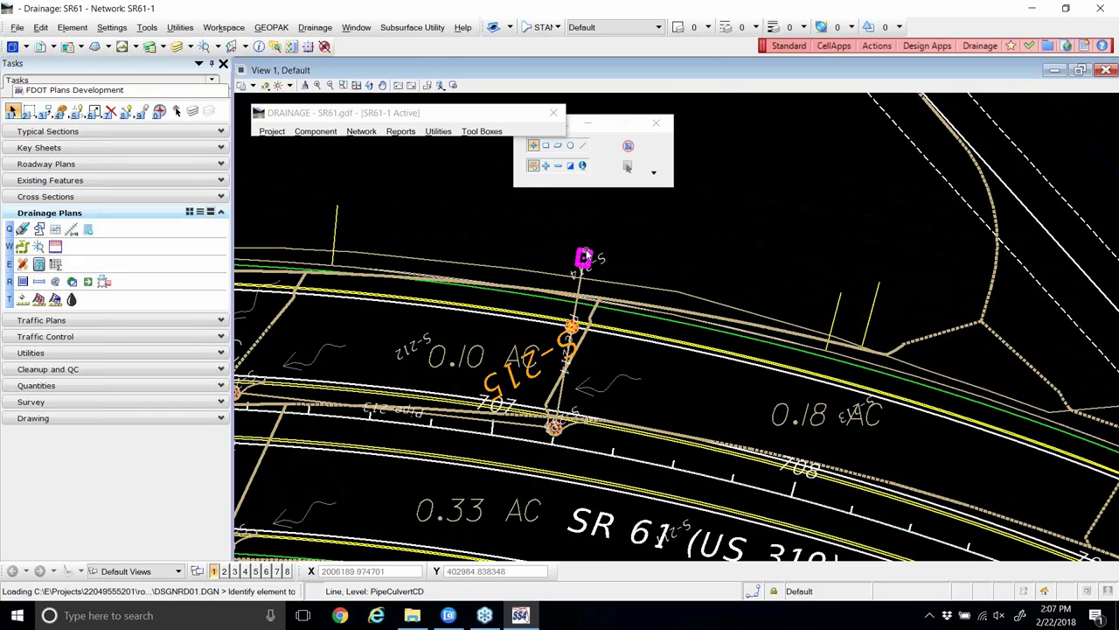
pyautogui.scroll(2, 554, 425)
pyautogui.scroll(2, 557, 426)
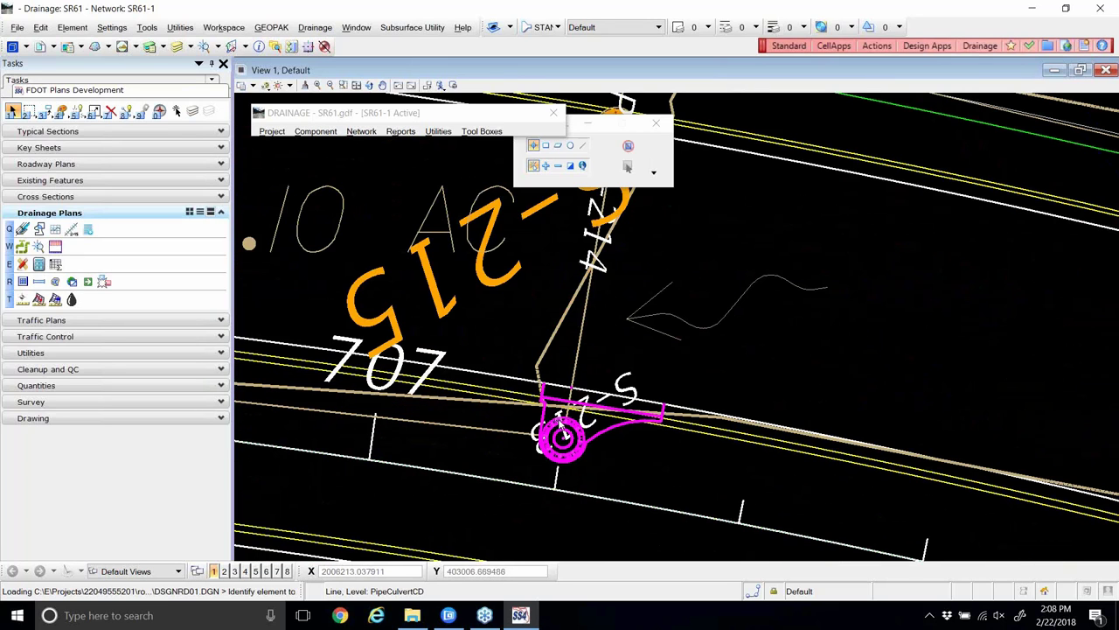
pyautogui.scroll(-2, 562, 424)
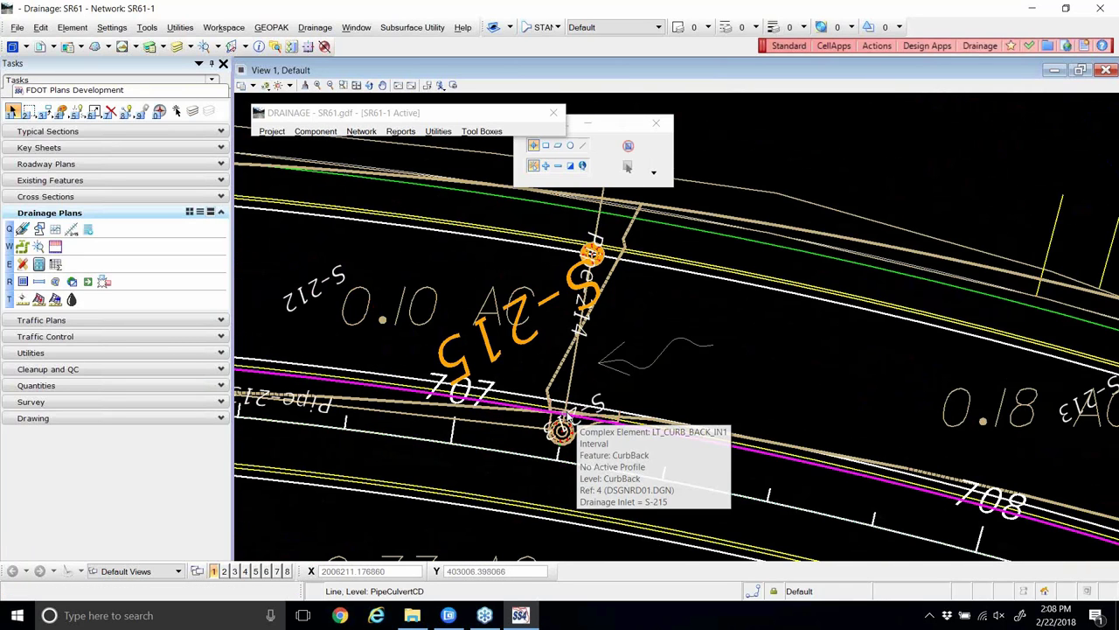
pyautogui.scroll(-2, 562, 425)
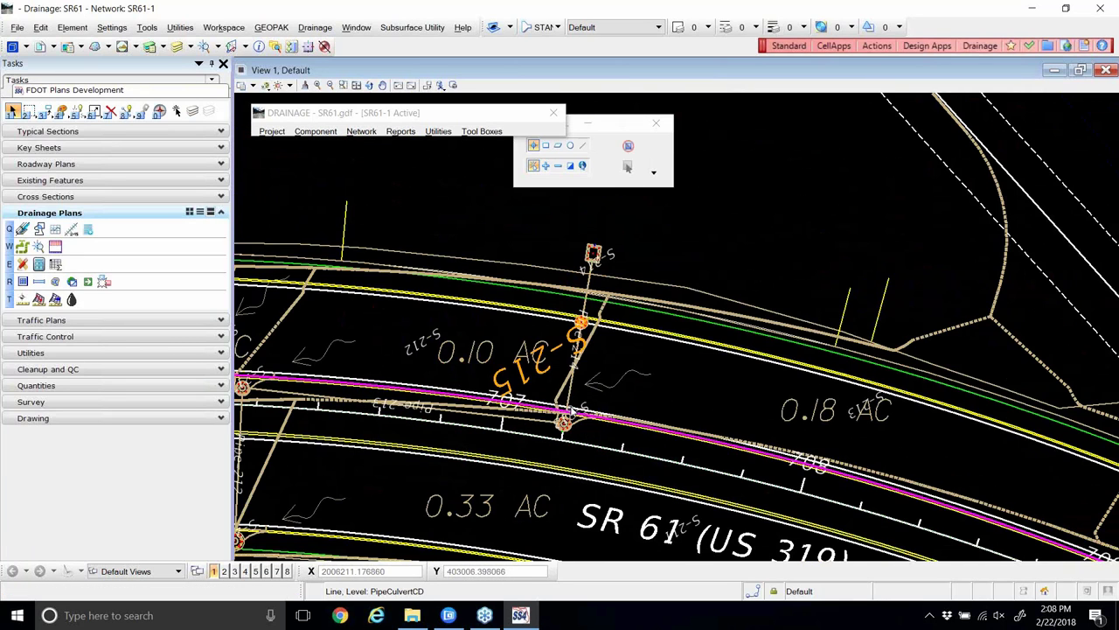
# - Update all nodes of the drainage project in the drawing
pyautogui.click(315, 132)
pyautogui.moveTo(352, 162)
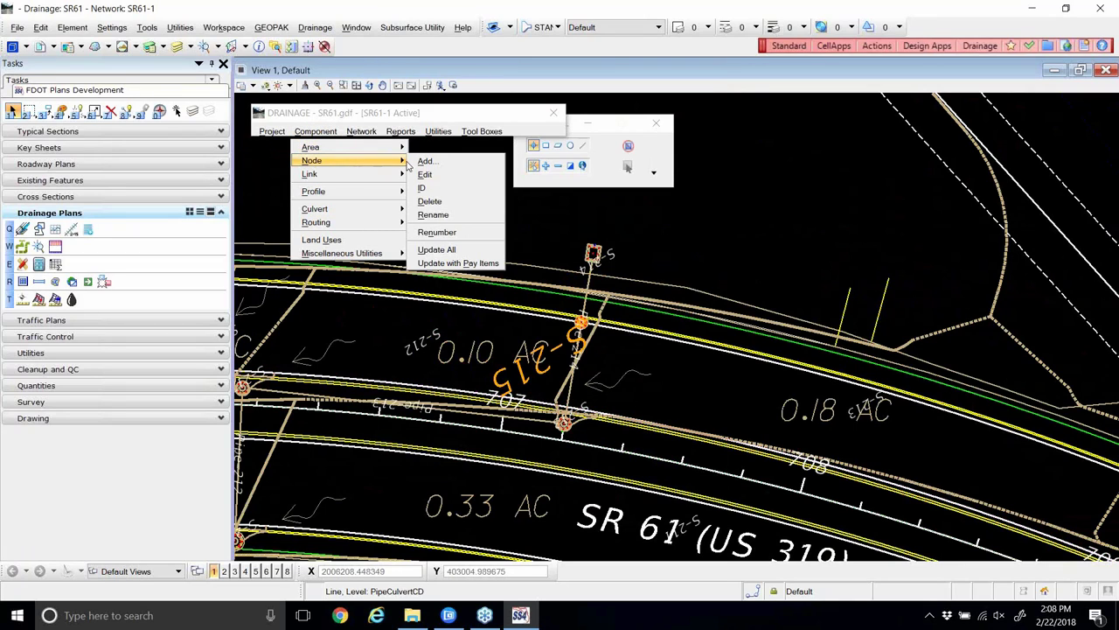
pyautogui.click(455, 251)
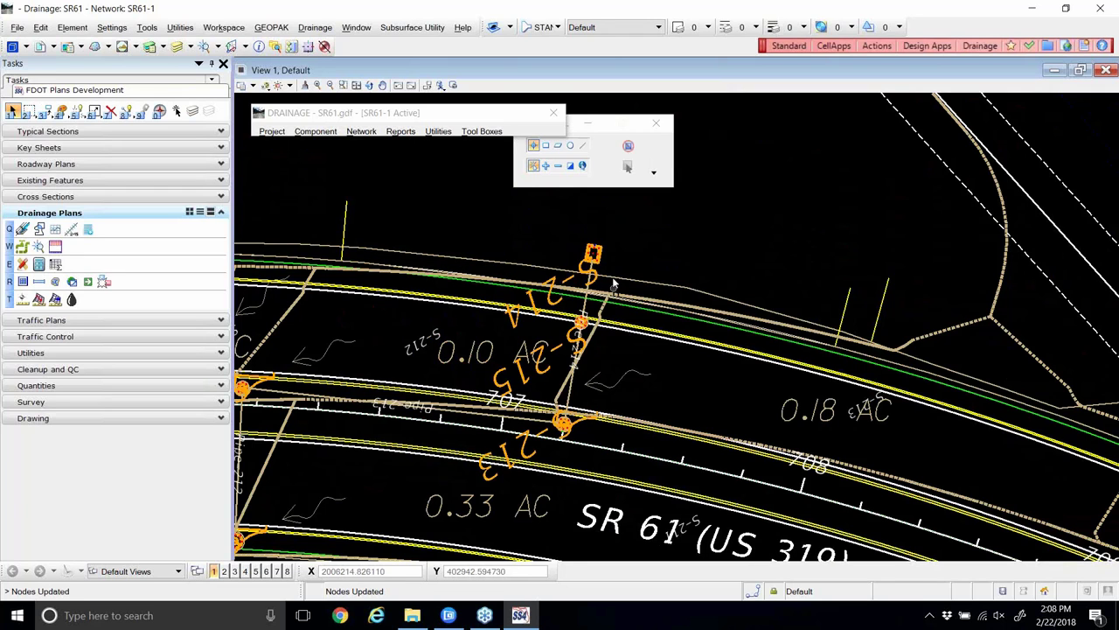
# - Examine the updated nodes and their labels along SR 61, including S-213, S-214, S-215 and the connecting pipes
pyautogui.scroll(4, 604, 257)
pyautogui.scroll(-2, 617, 249)
pyautogui.scroll(-2, 623, 254)
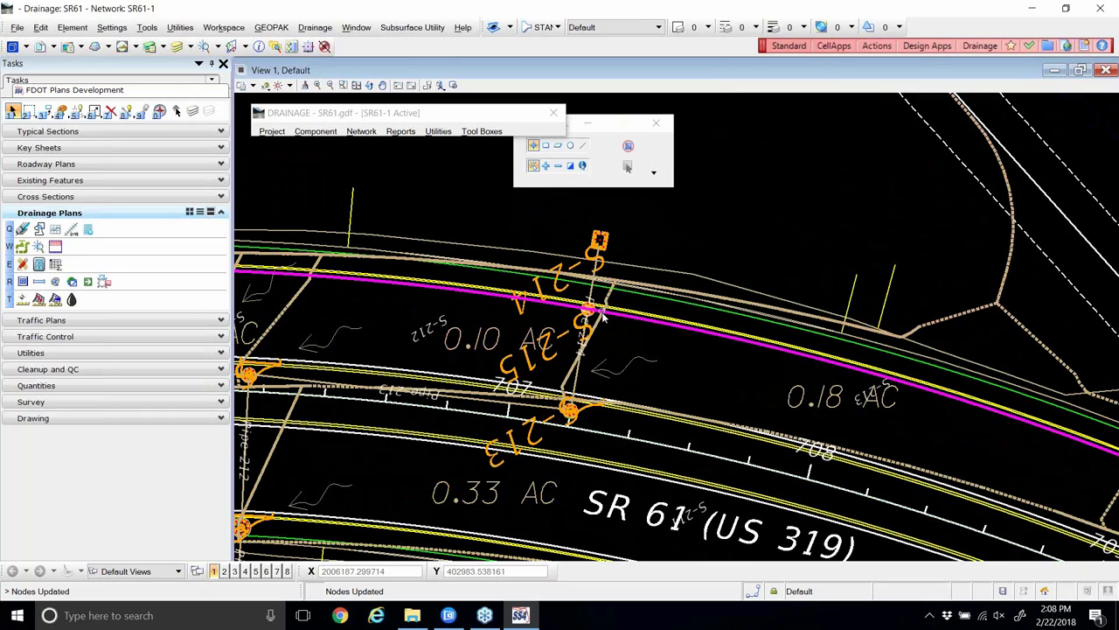
pyautogui.scroll(2, 602, 311)
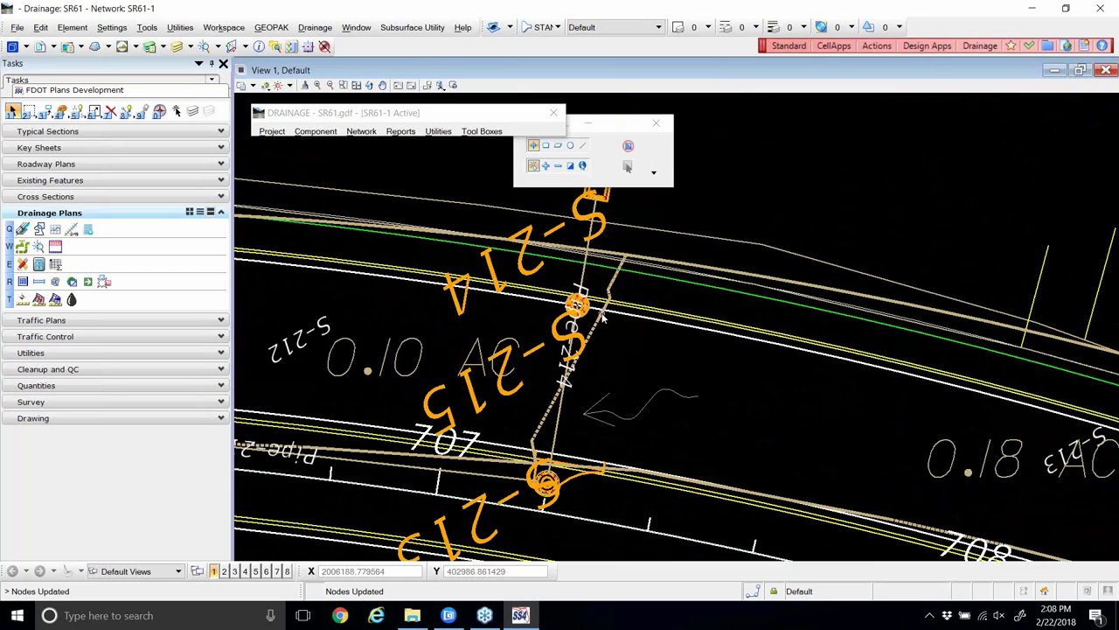
pyautogui.moveTo(418, 350)
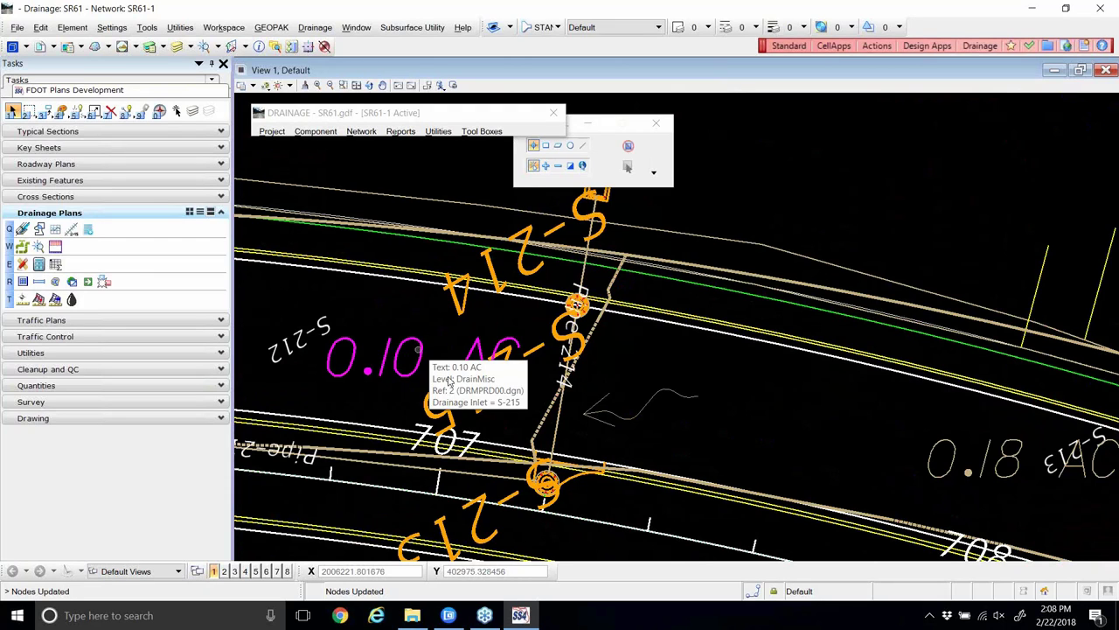
pyautogui.scroll(-2, 713, 429)
pyautogui.scroll(-2, 714, 435)
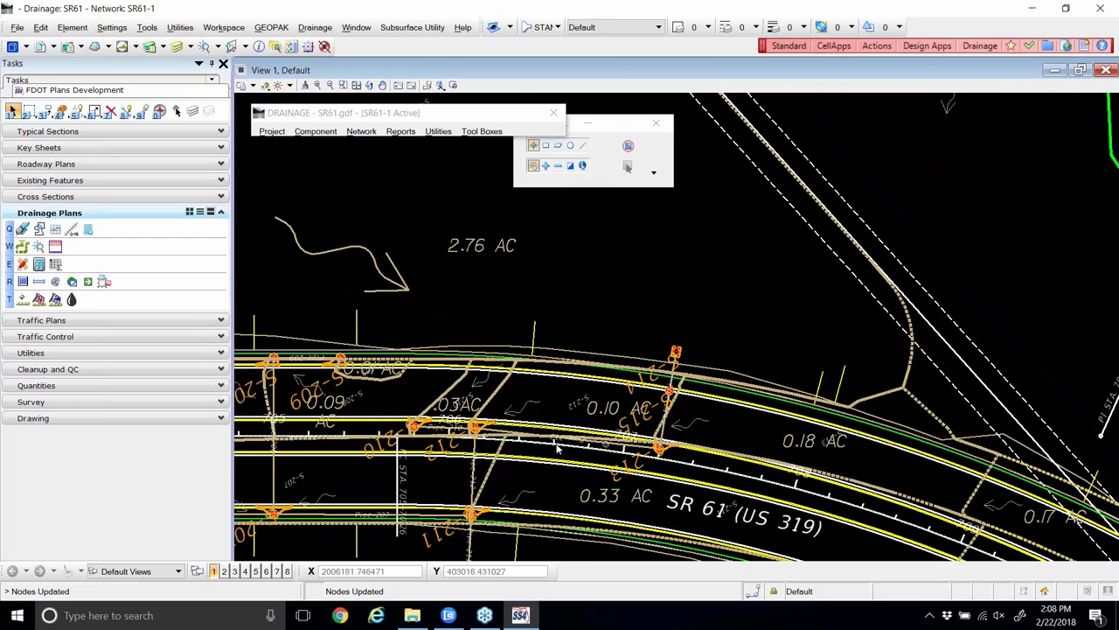
pyautogui.scroll(2, 487, 437)
pyautogui.scroll(-2, 487, 426)
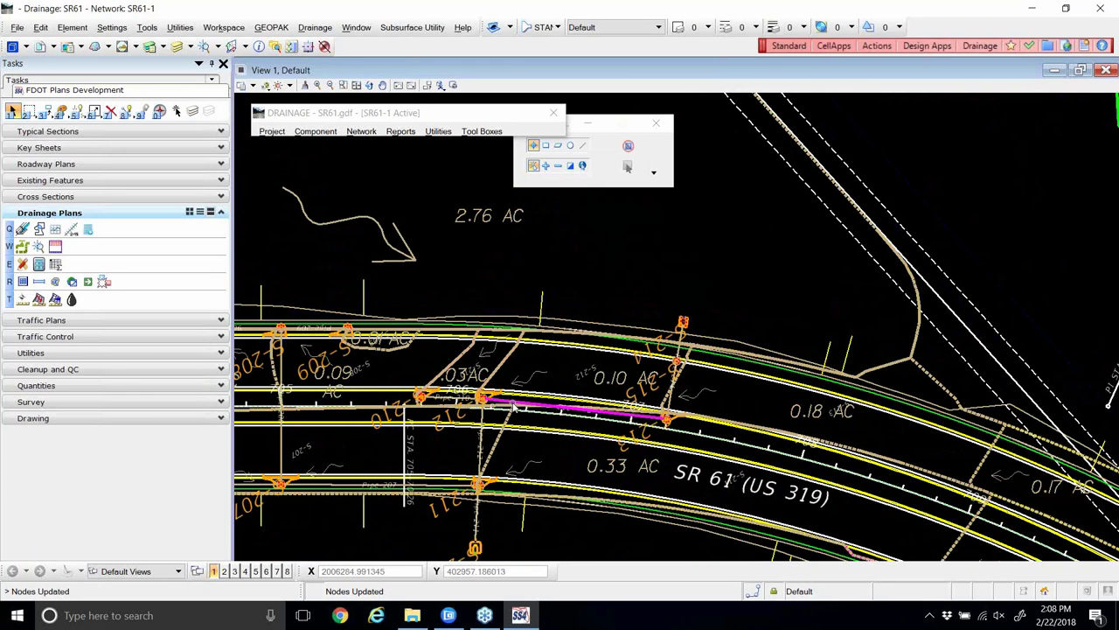
pyautogui.scroll(3, 631, 441)
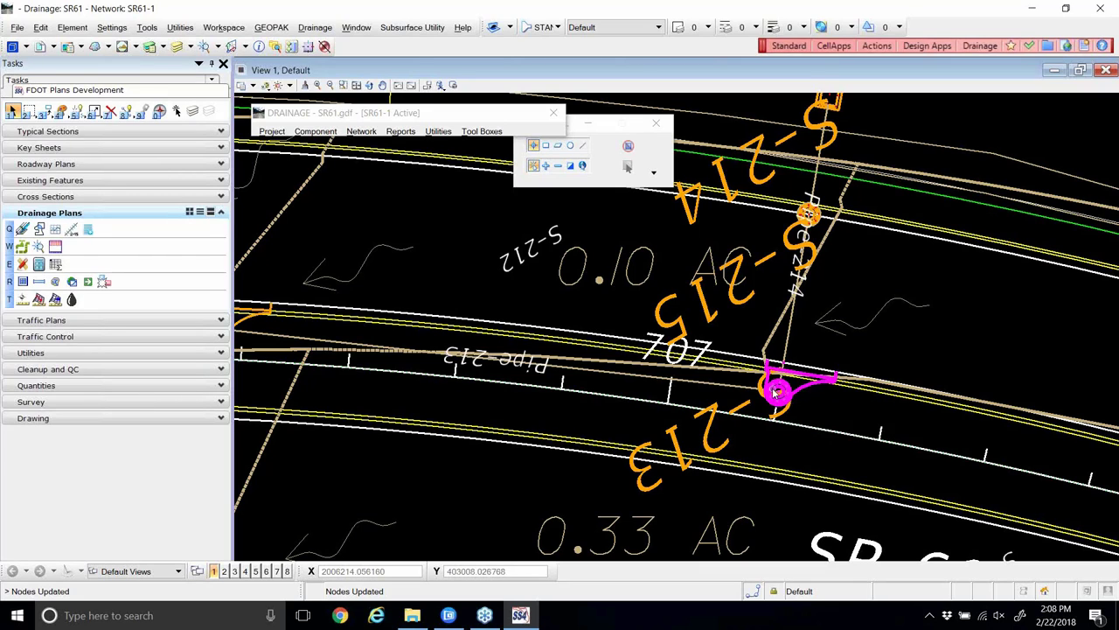
pyautogui.scroll(-3, 746, 398)
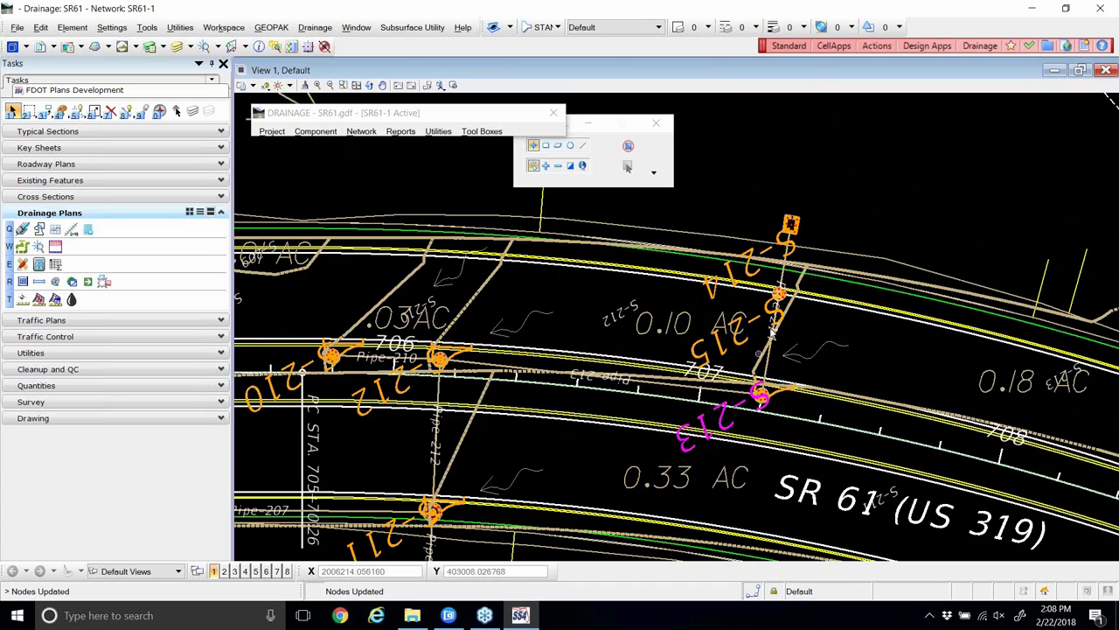
pyautogui.scroll(3, 777, 296)
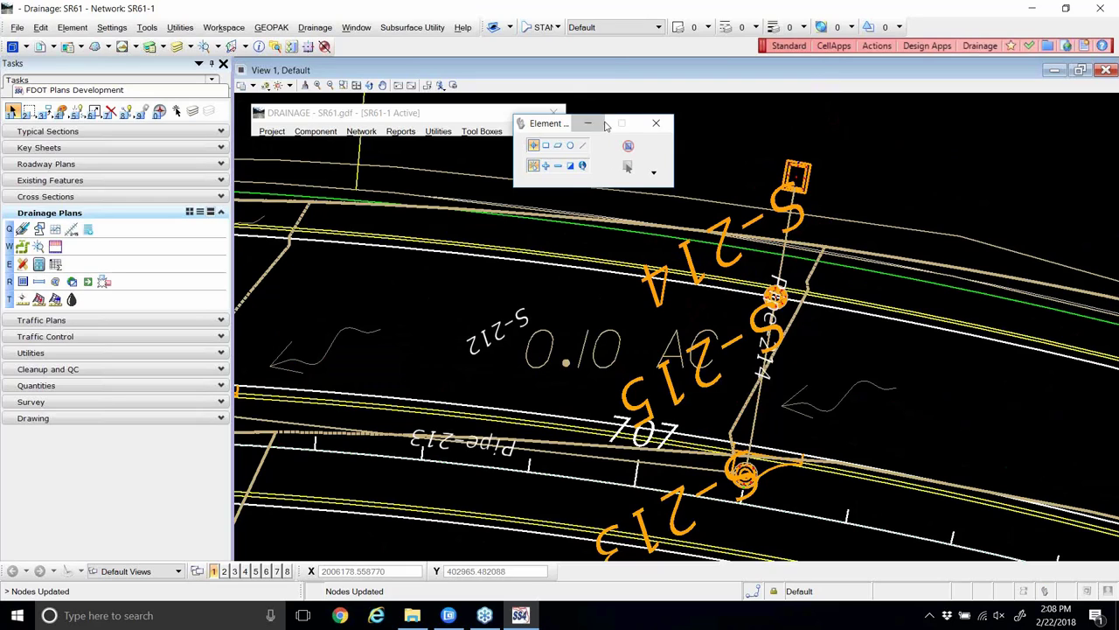
# - Open the link configuration and load the definition of Pipe-214
pyautogui.moveTo(563, 124); pyautogui.dragTo(641, 114)
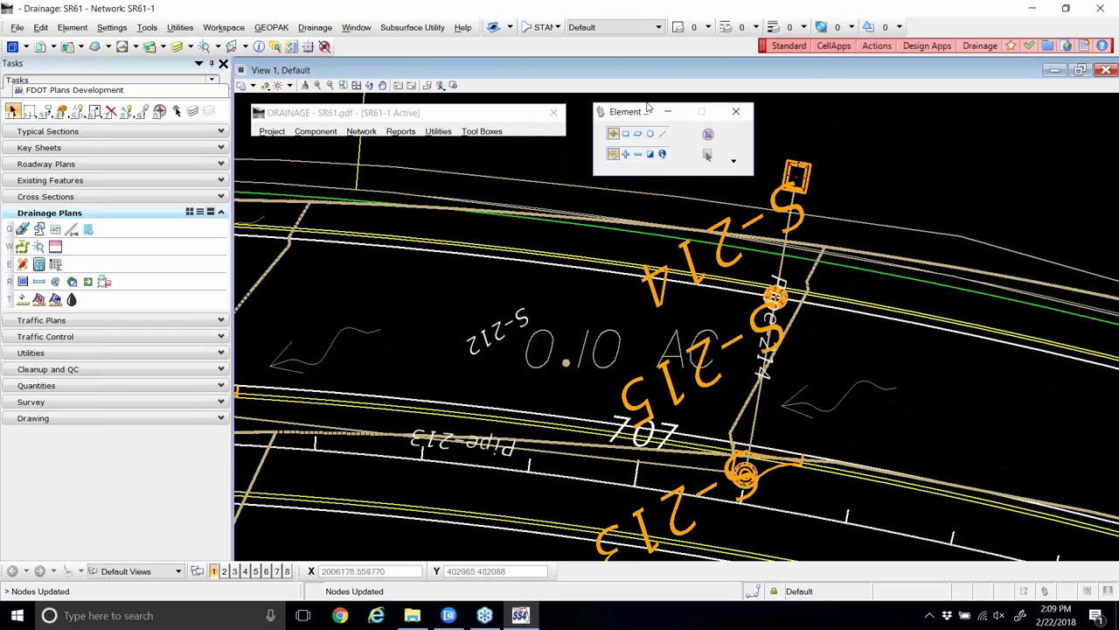
pyautogui.click(337, 131)
pyautogui.moveTo(343, 175)
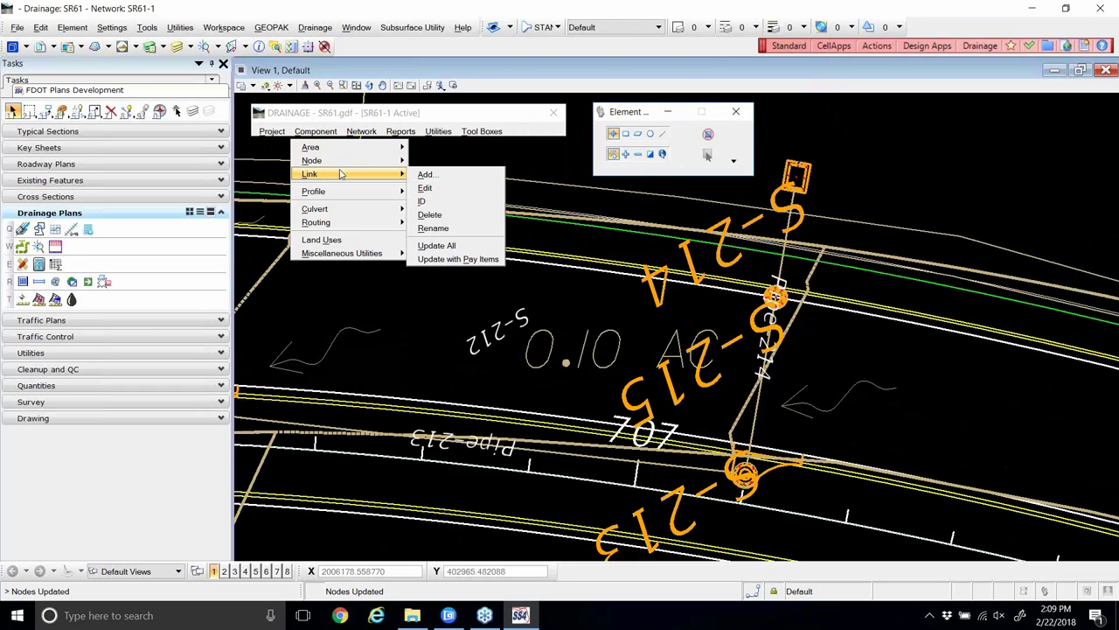
pyautogui.click(424, 189)
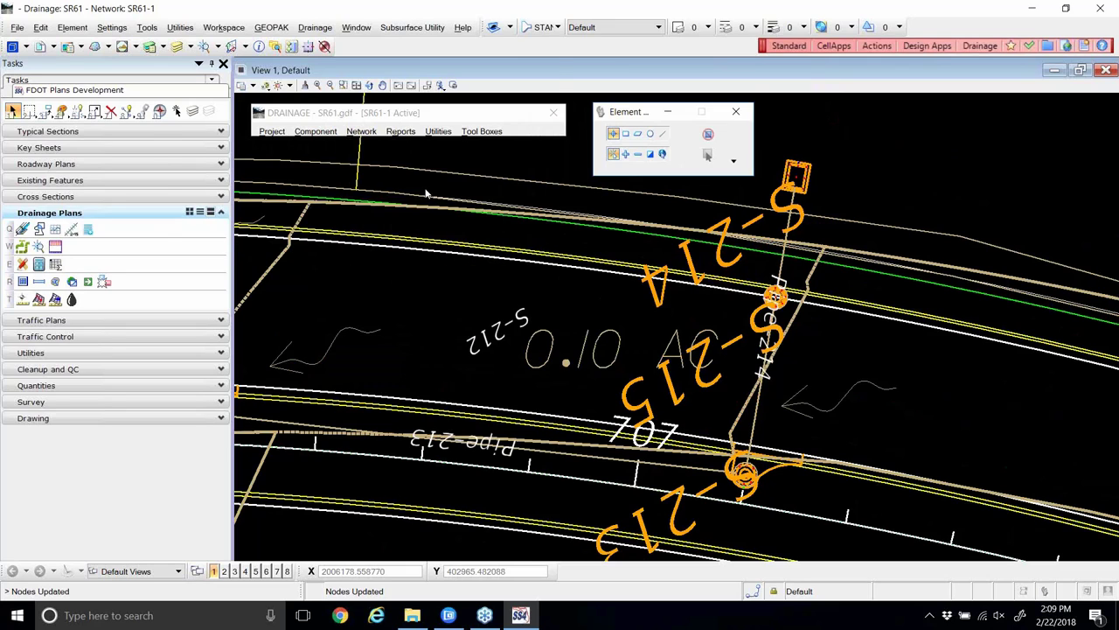
pyautogui.moveTo(402, 61); pyautogui.dragTo(481, 127)
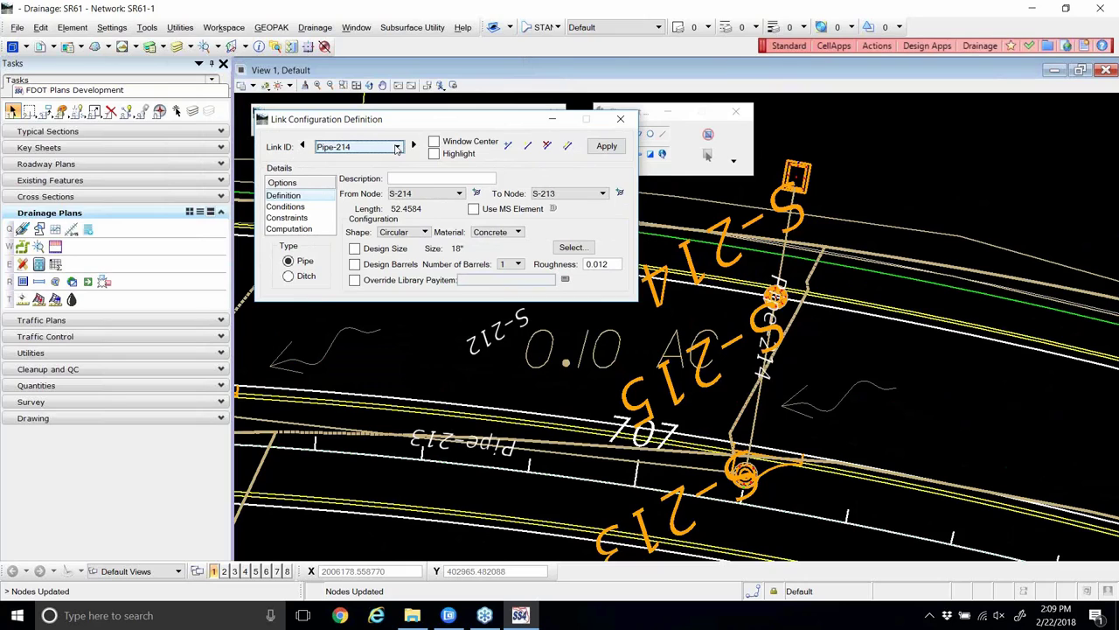
pyautogui.click(397, 147)
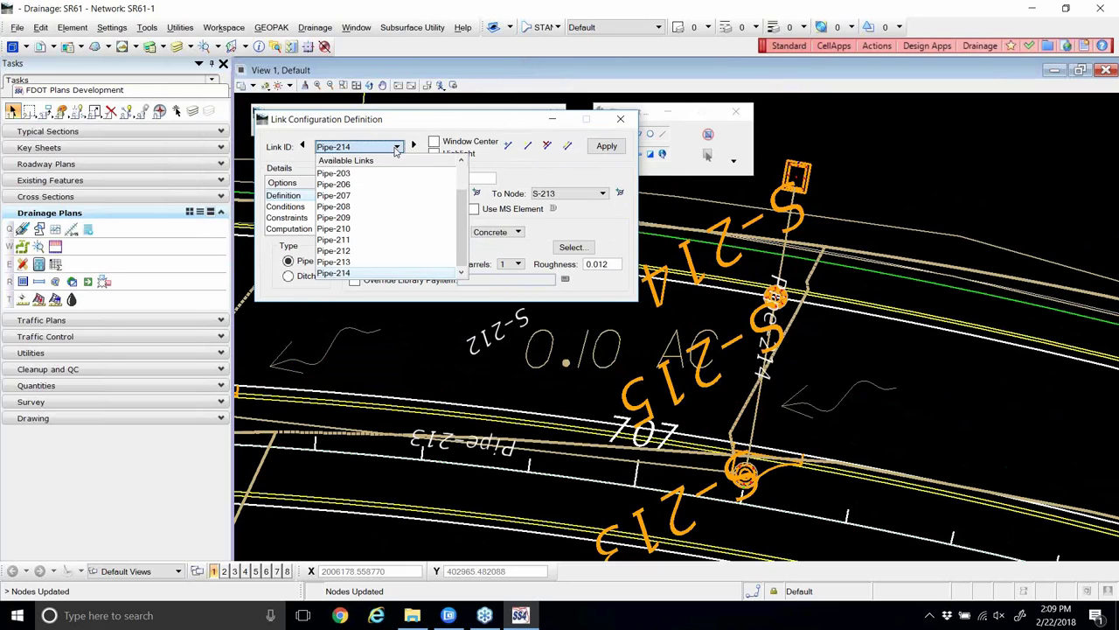
pyautogui.click(364, 273)
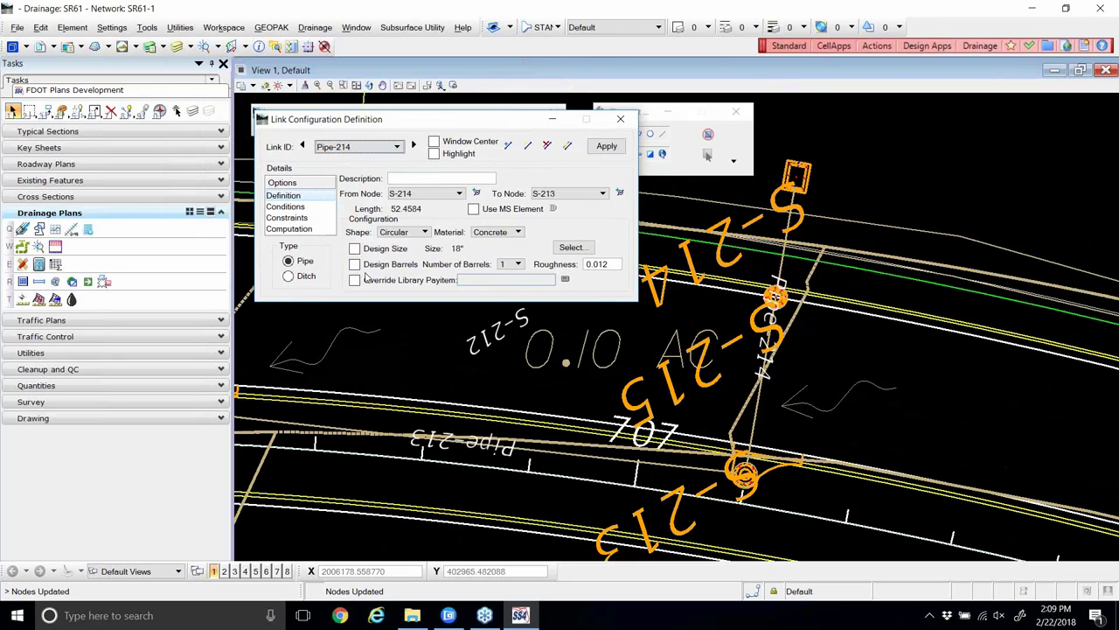
# - Pick the pipe between S-214 and S-213 in the drawing to select link Pipe-214 for editing
pyautogui.click(508, 149)
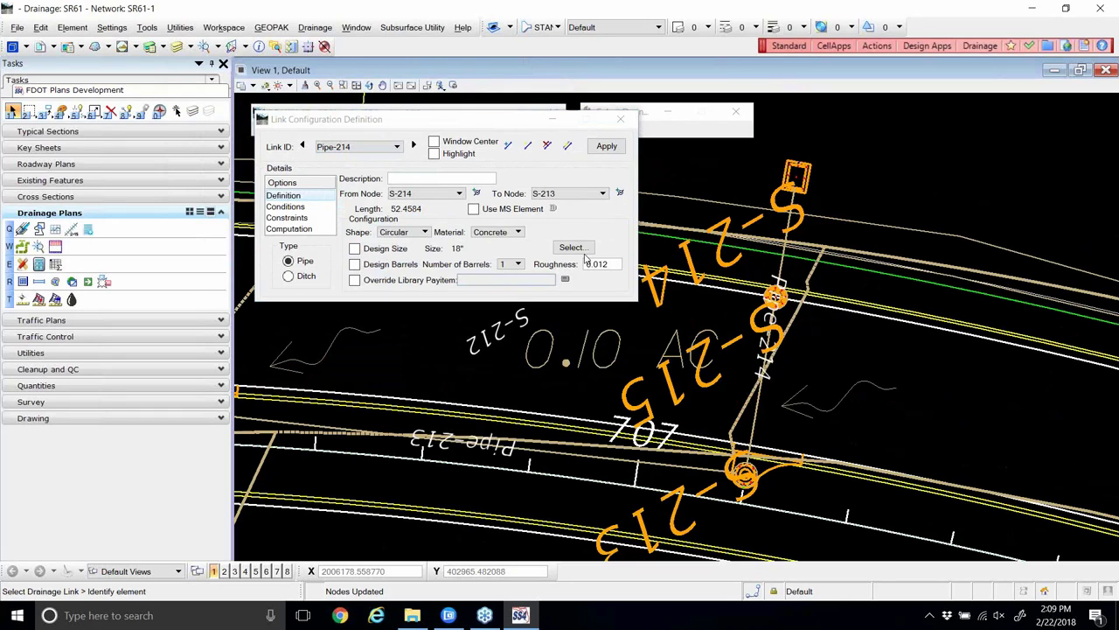
pyautogui.click(755, 418)
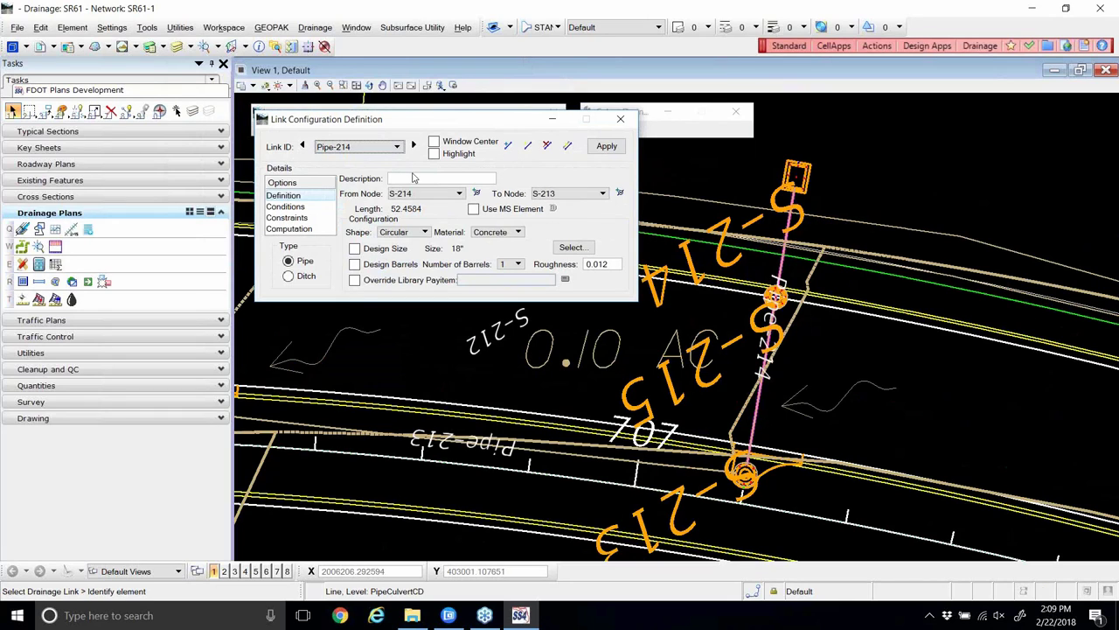
pyautogui.click(396, 147)
pyautogui.click(353, 217)
pyautogui.click(752, 417)
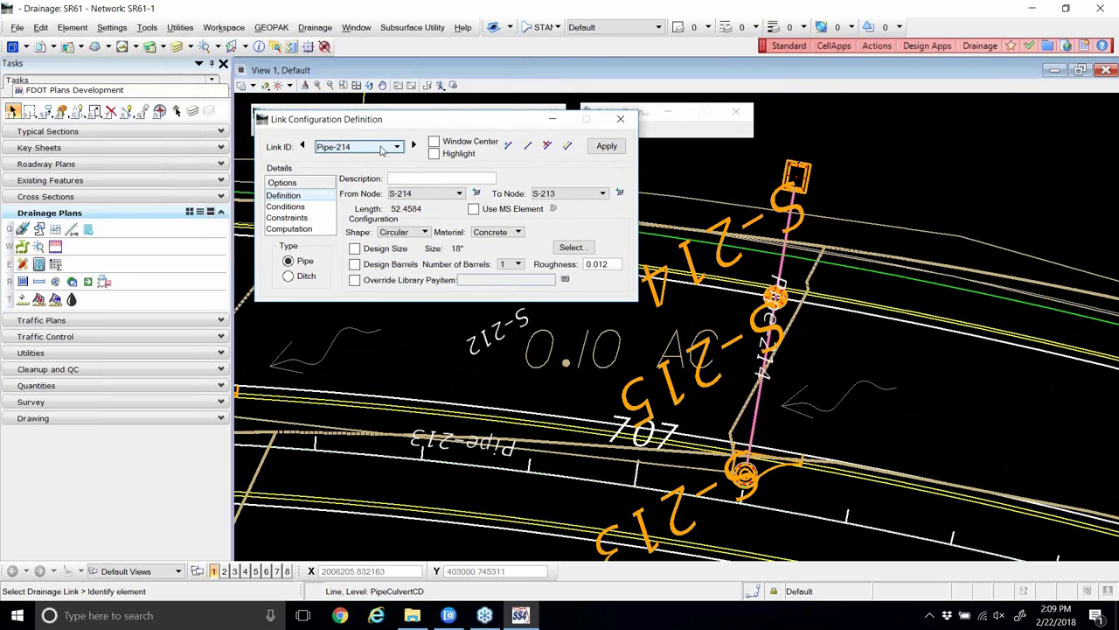
# - Change Pipe-214's From Node to manhole S-215 by picking it in the drawing, and apply the change
pyautogui.click(477, 195)
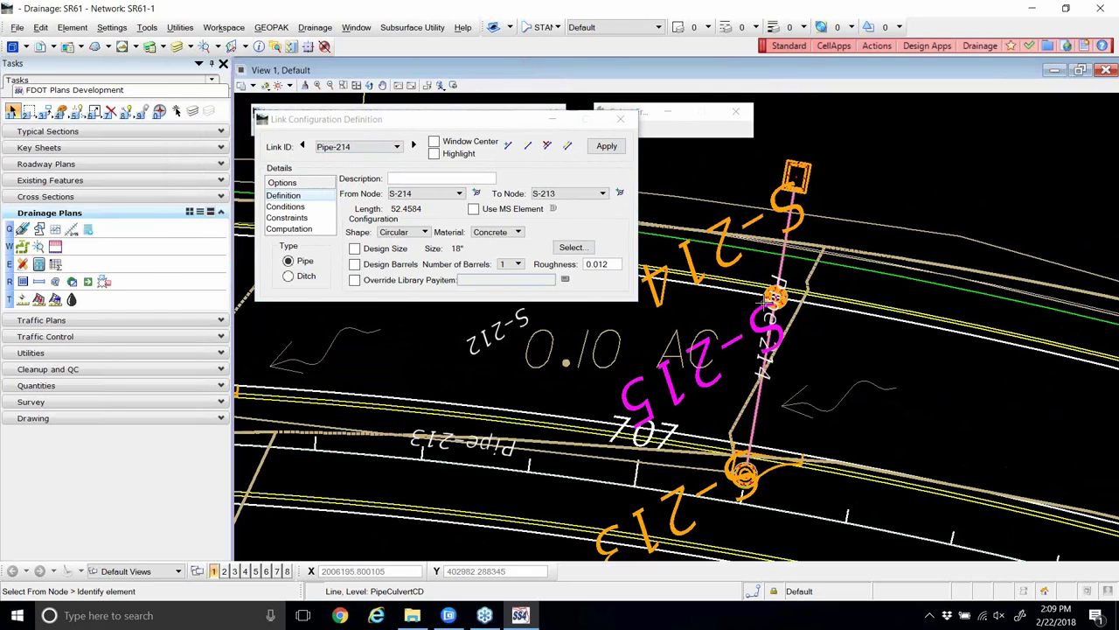
pyautogui.click(769, 299)
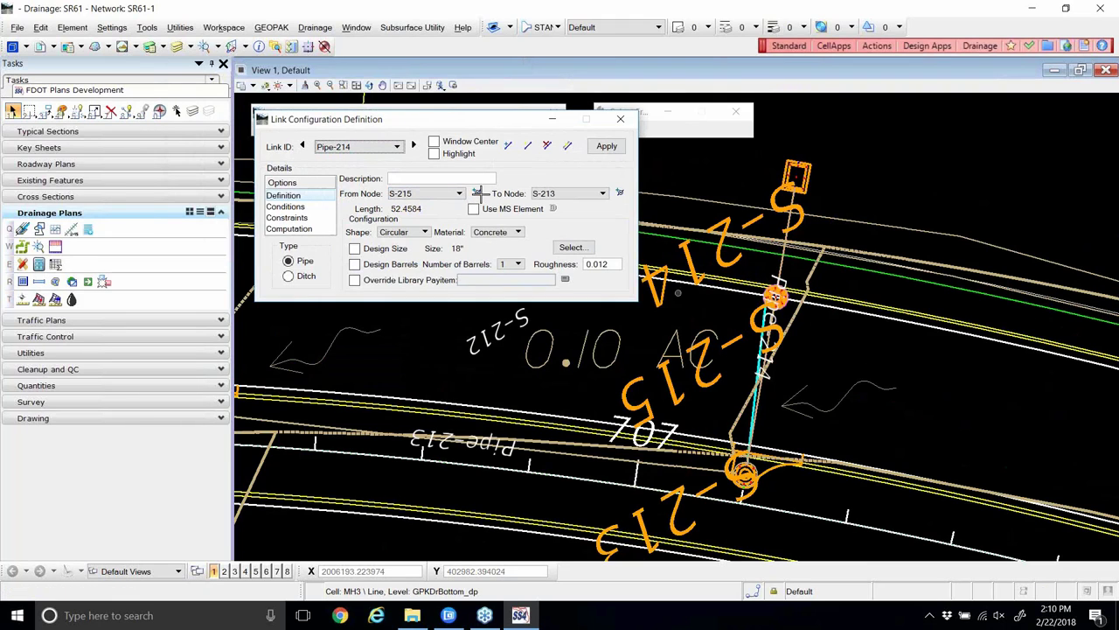
pyautogui.scroll(2, 769, 301)
pyautogui.scroll(3, 772, 308)
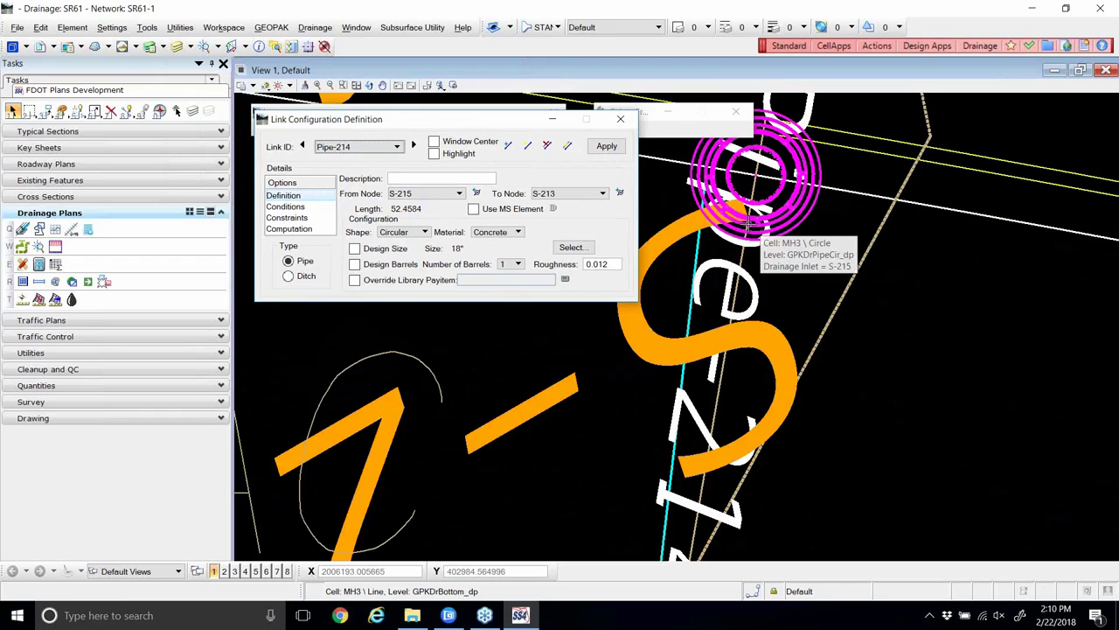
pyautogui.scroll(-4, 810, 305)
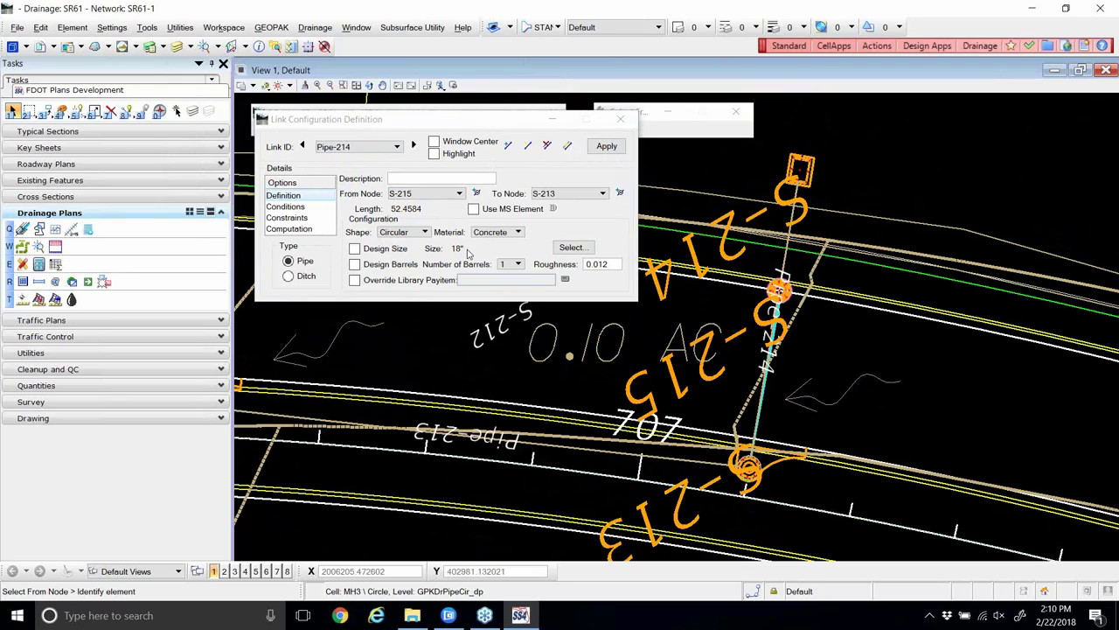
pyautogui.click(607, 148)
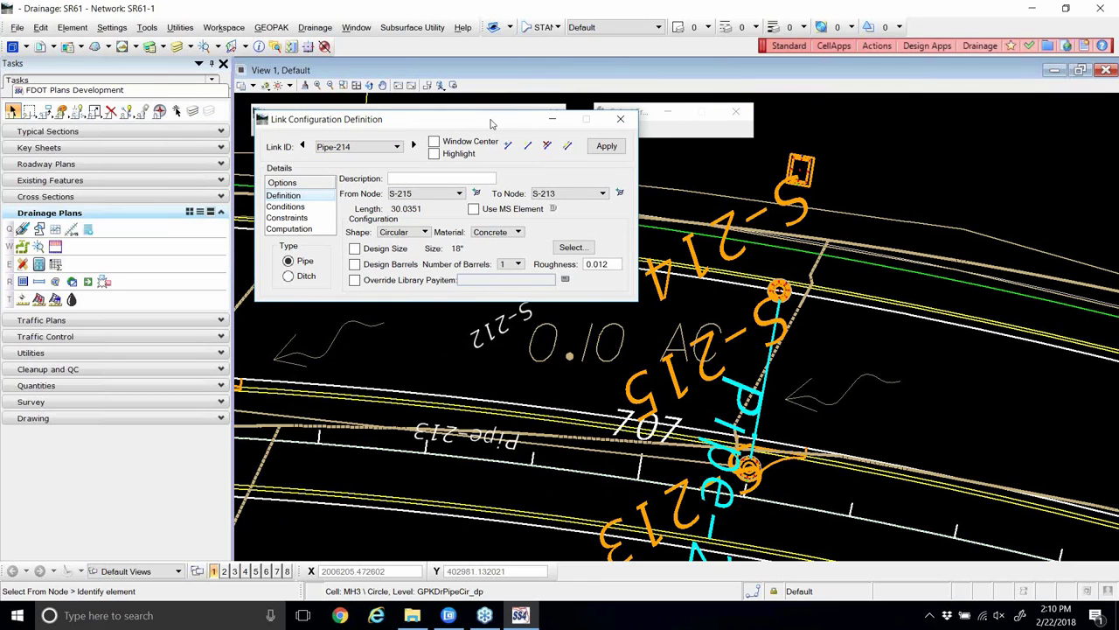
# - Add a new link with the ID Pipe-215
pyautogui.moveTo(492, 123); pyautogui.dragTo(490, 133)
pyautogui.click(527, 156)
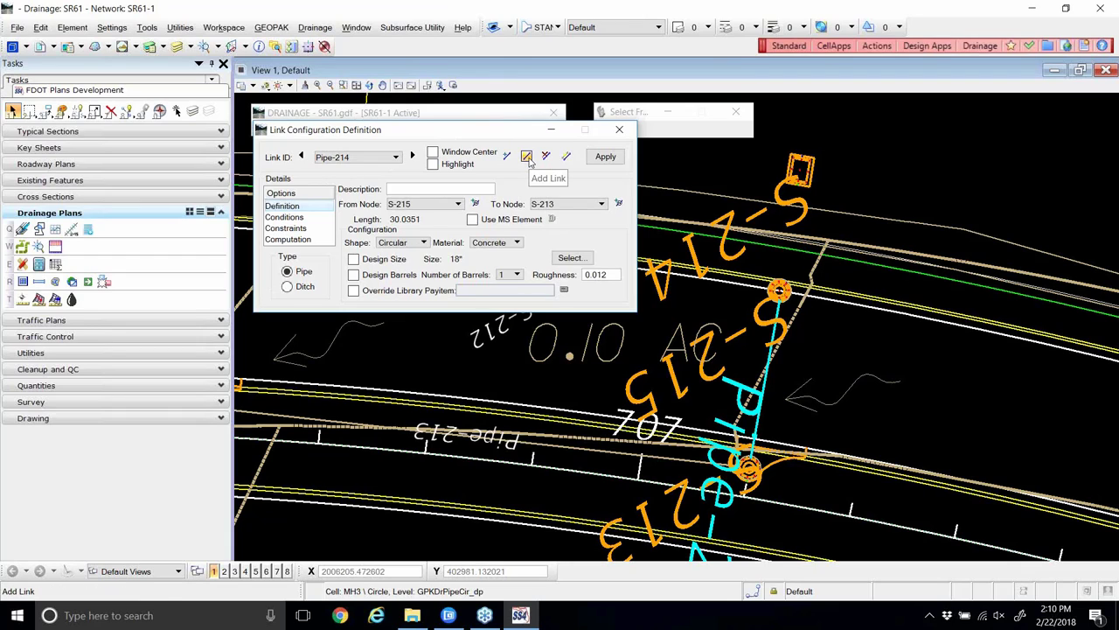
pyautogui.click(527, 157)
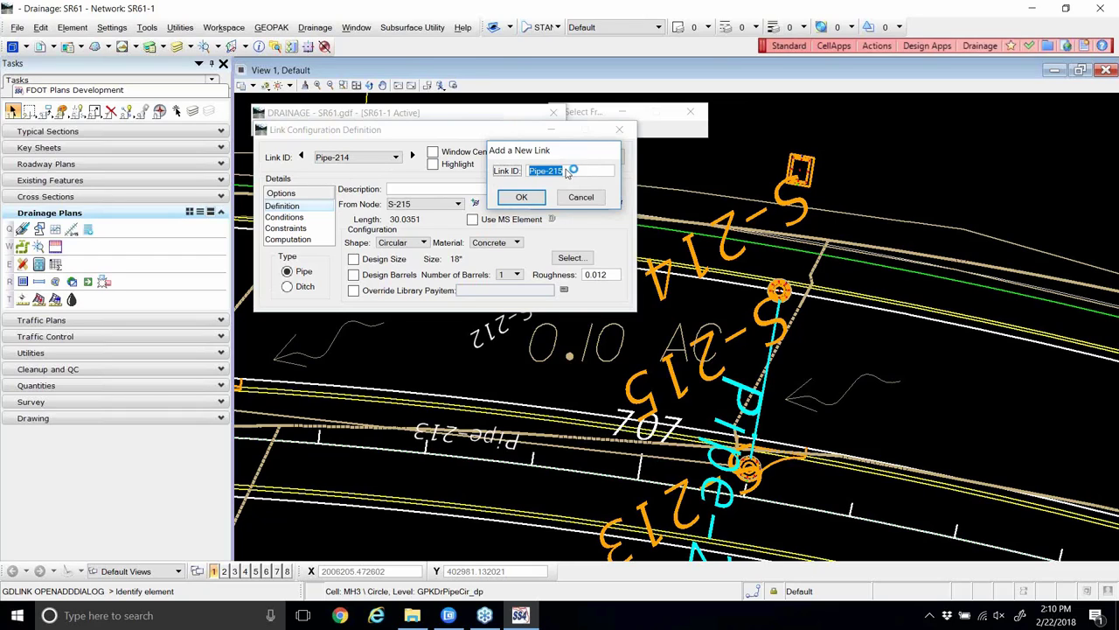
pyautogui.click(521, 197)
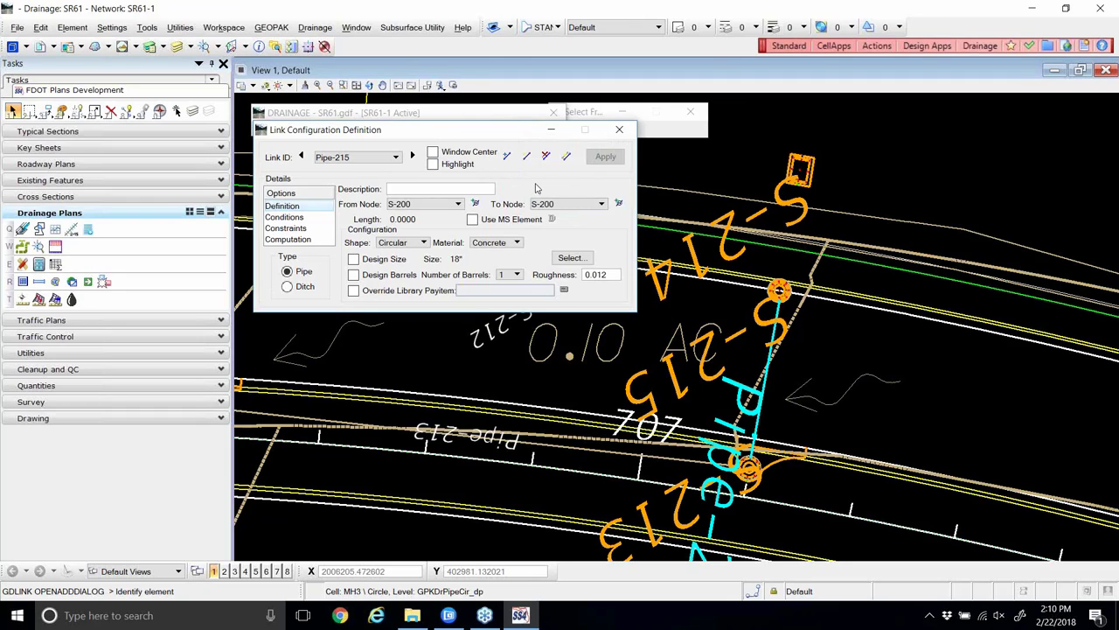
# - Set Pipe-215's From Node to S-214 and its To Node to S-215 by picking both structures in the drawing
pyautogui.click(475, 204)
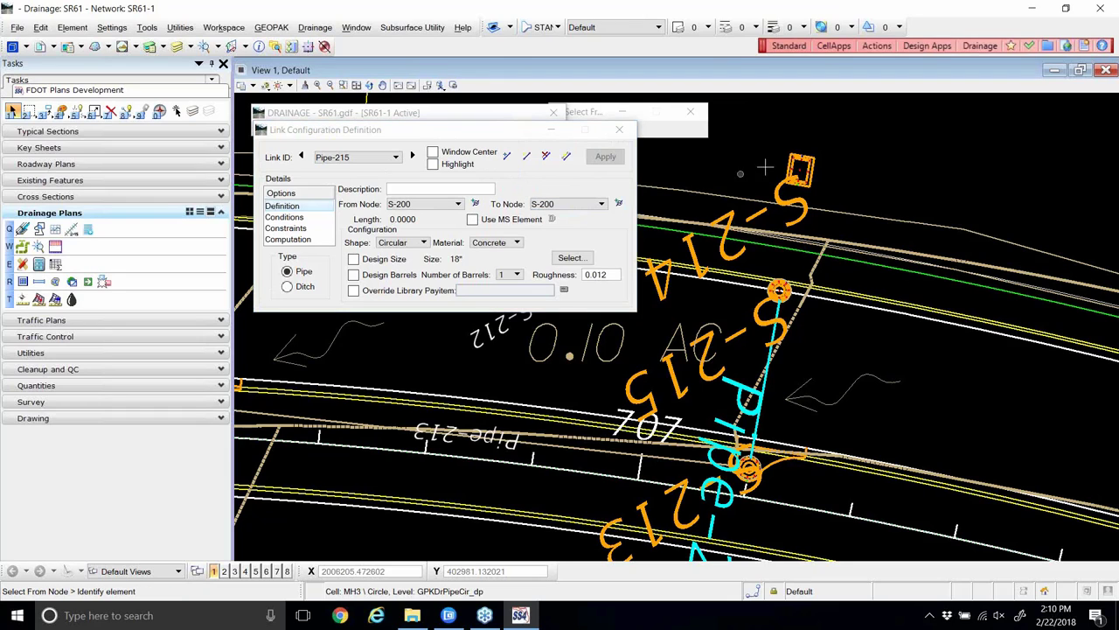
pyautogui.click(792, 166)
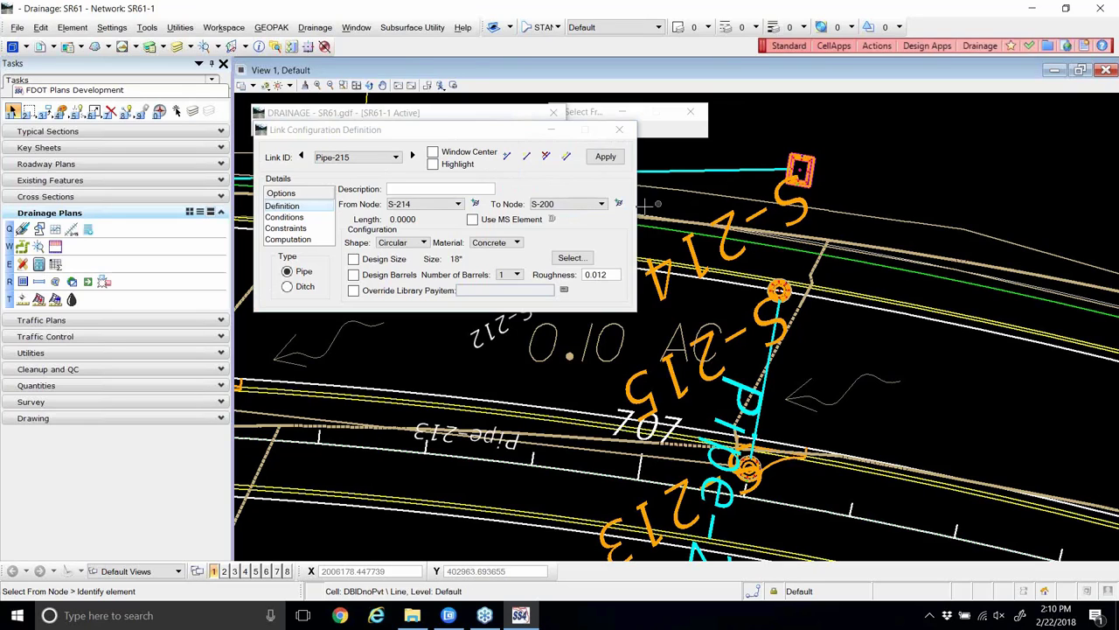
pyautogui.click(618, 202)
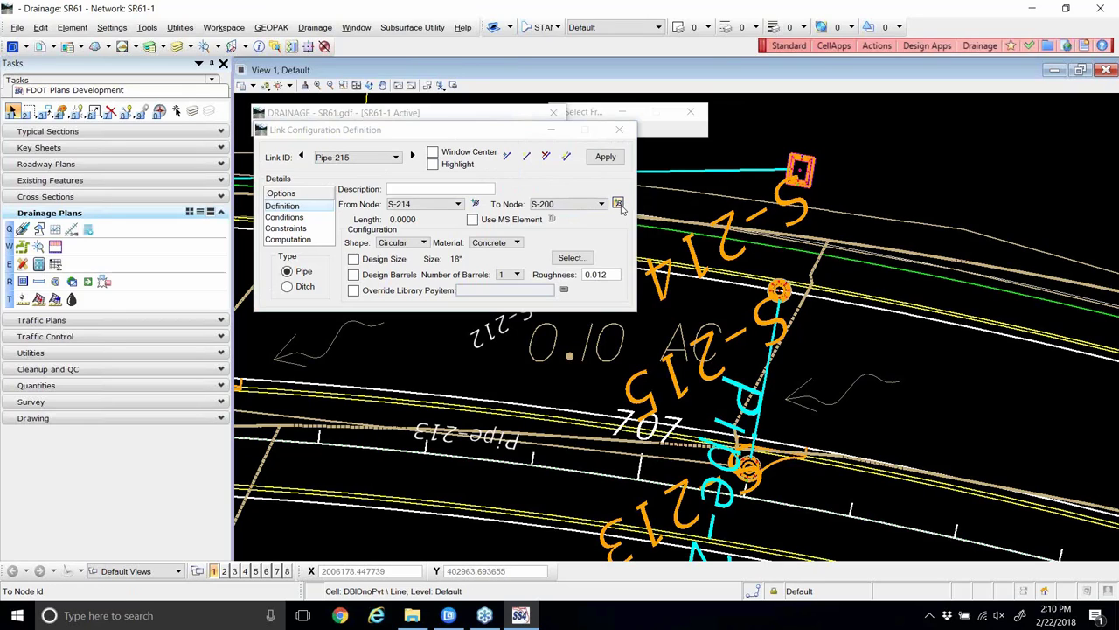
pyautogui.click(779, 290)
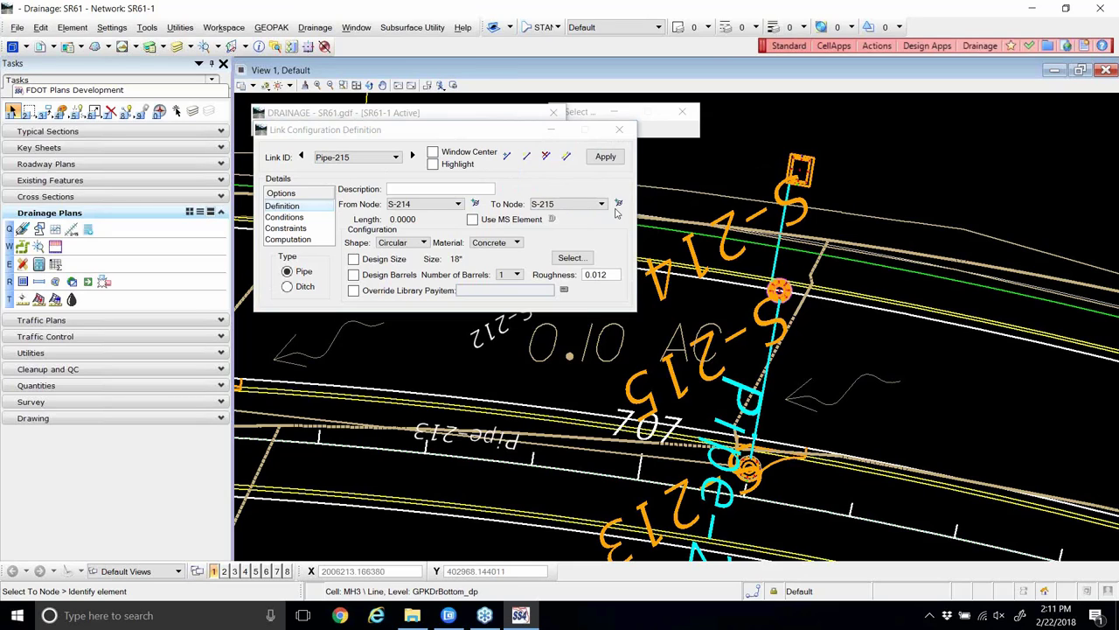
# - Re-pick Pipe-215's connection points on the facing sides of S-214 and S-215, apply the link, and close its configuration
pyautogui.click(476, 204)
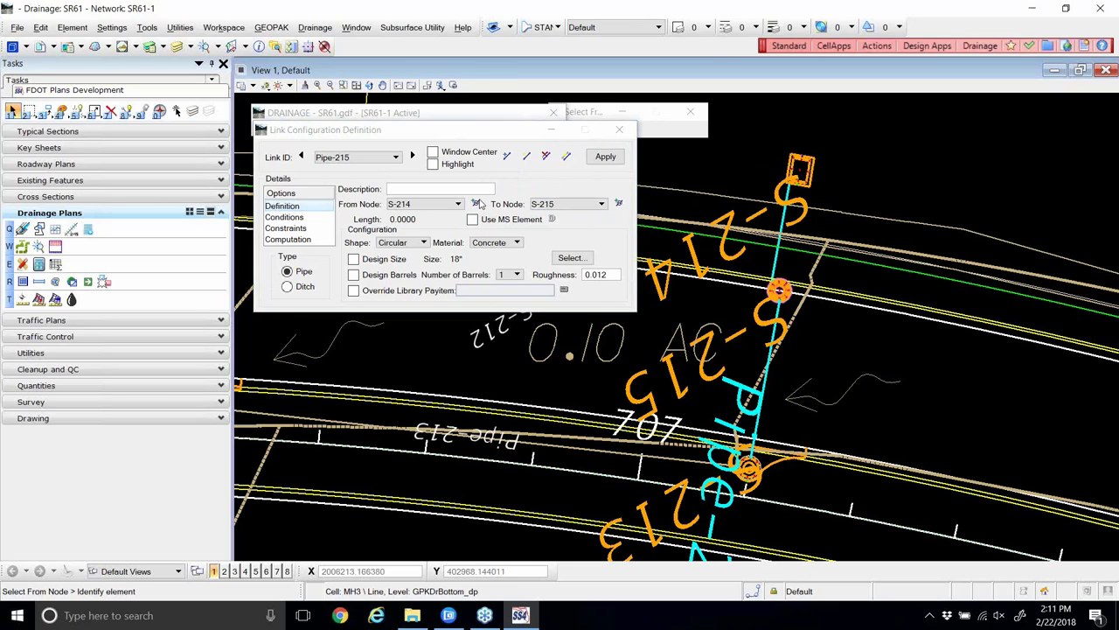
pyautogui.scroll(4, 800, 171)
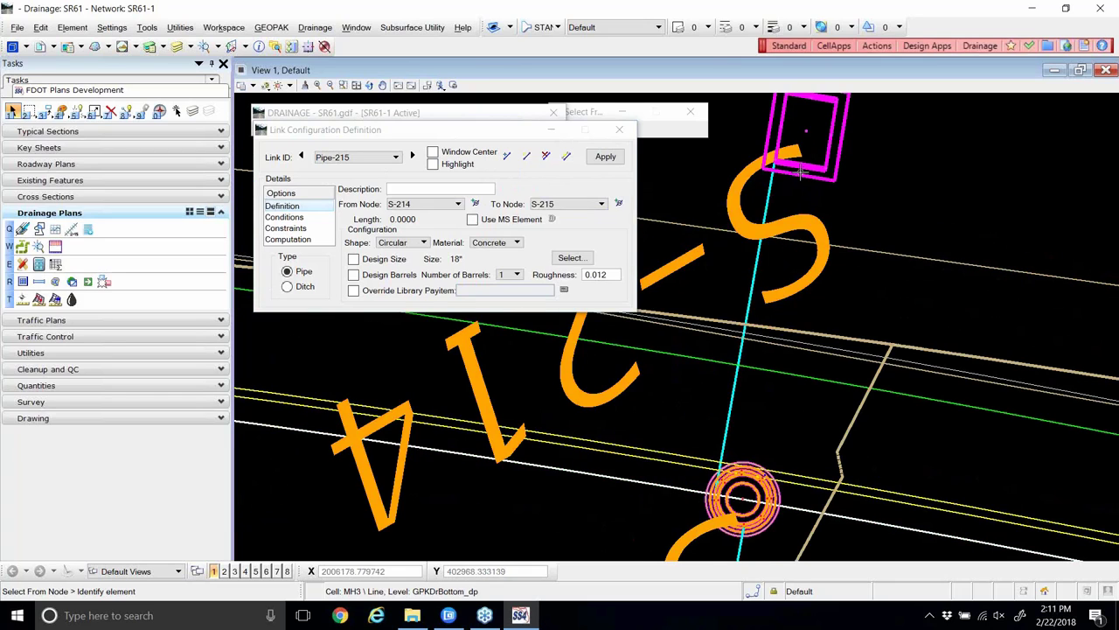
pyautogui.click(800, 171)
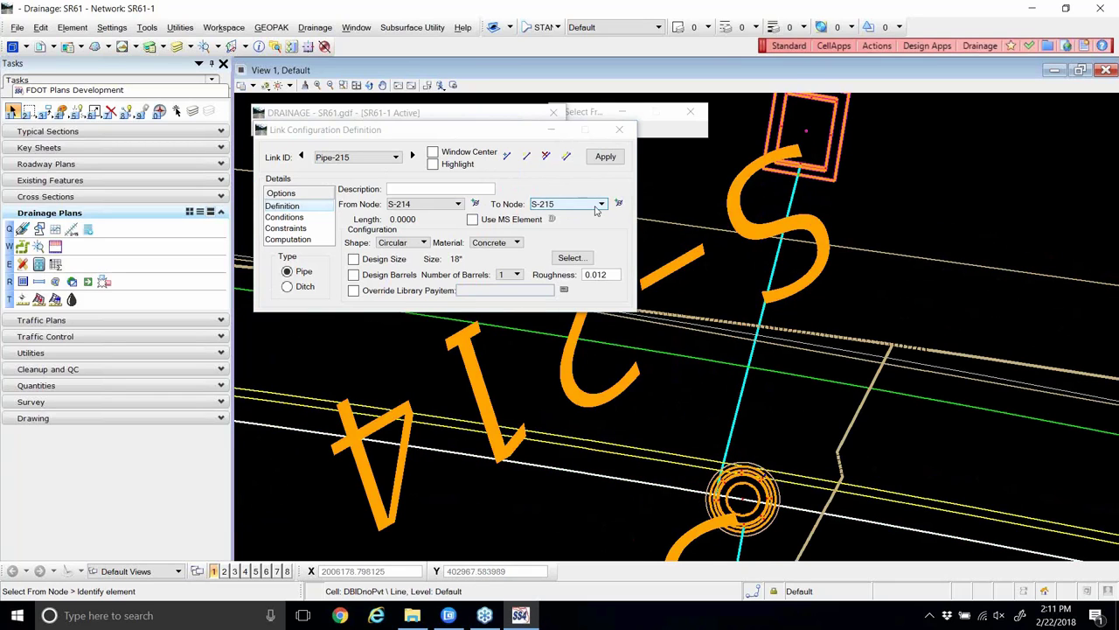
pyautogui.click(618, 204)
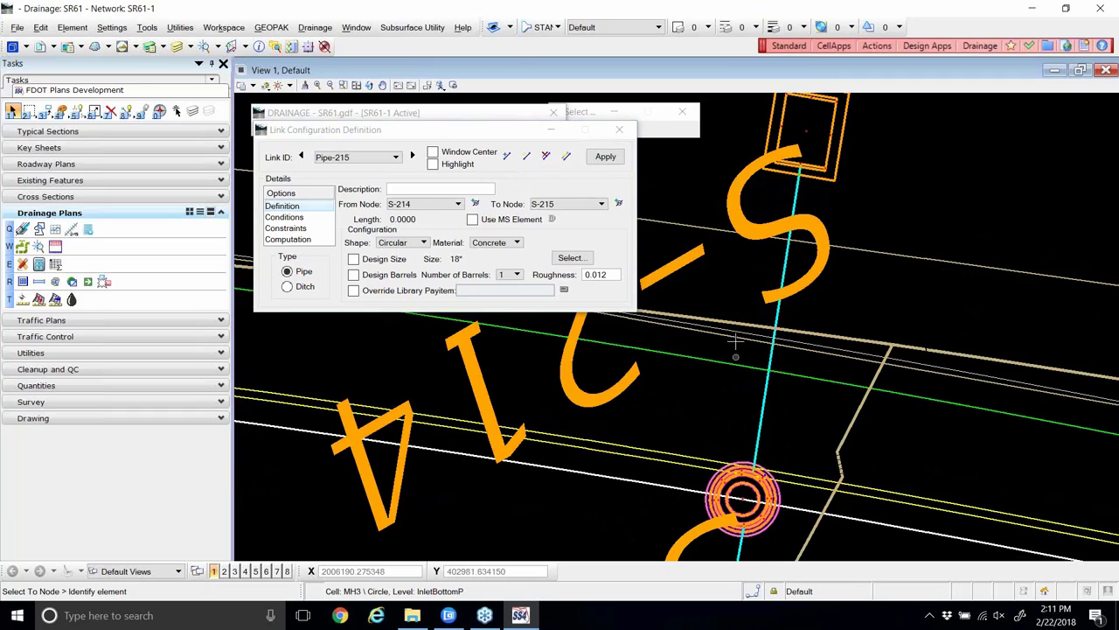
pyautogui.scroll(-4, 736, 324)
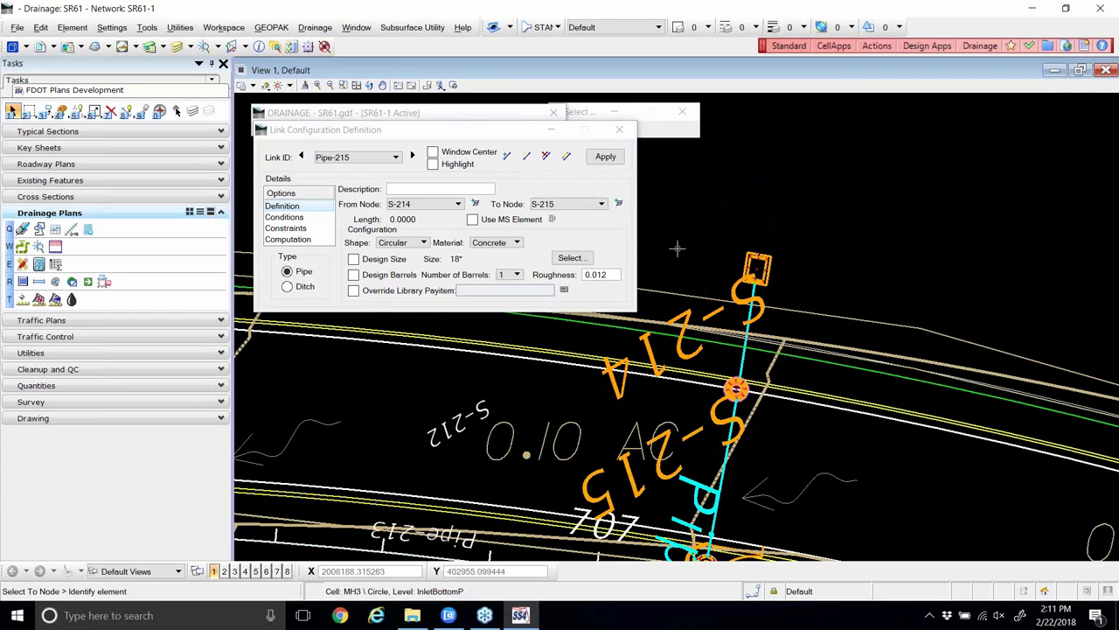
pyautogui.click(603, 157)
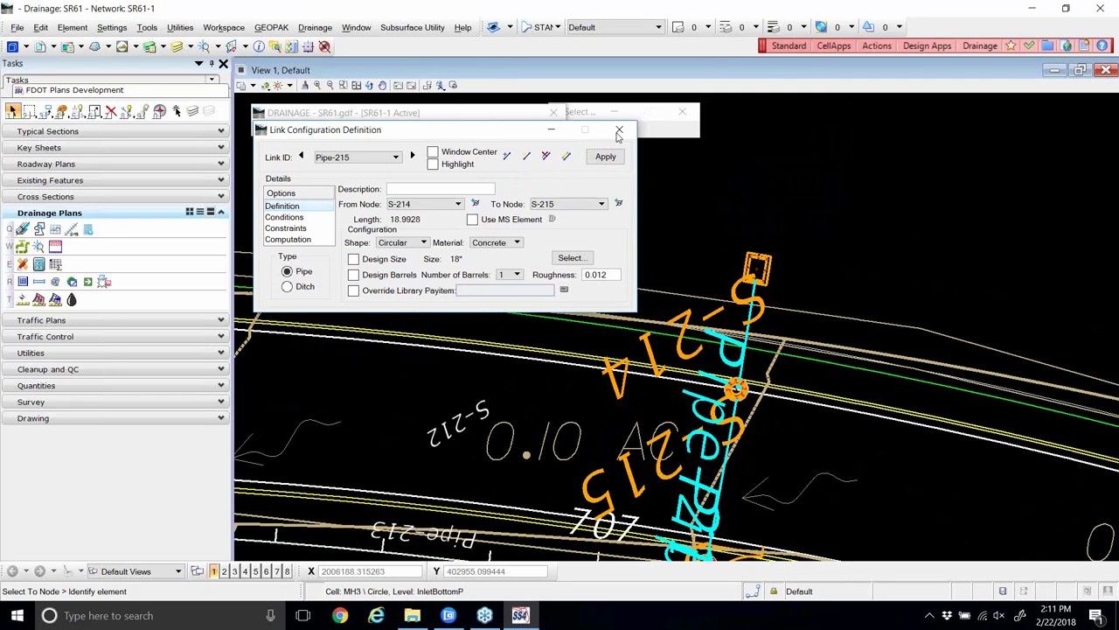
pyautogui.scroll(-1, 699, 296)
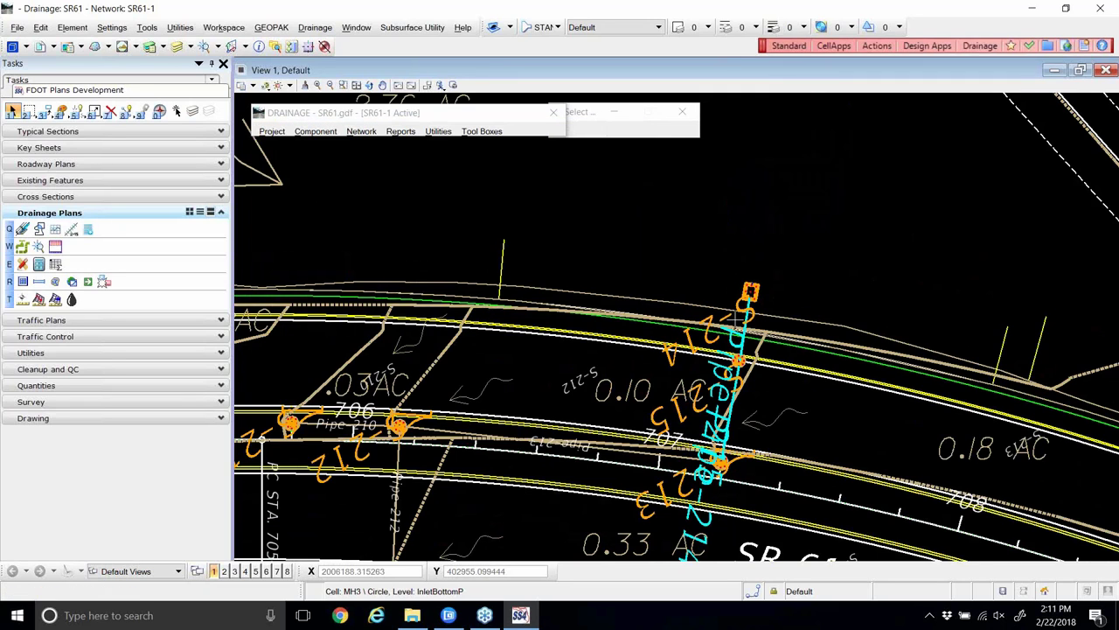
pyautogui.scroll(2, 736, 332)
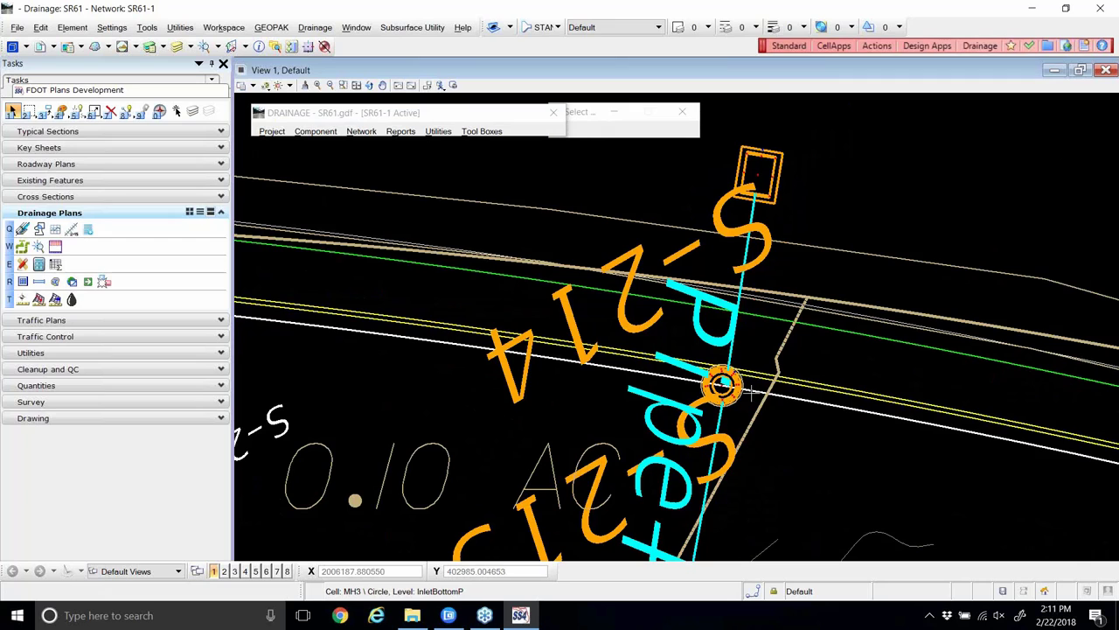
pyautogui.scroll(-2, 757, 171)
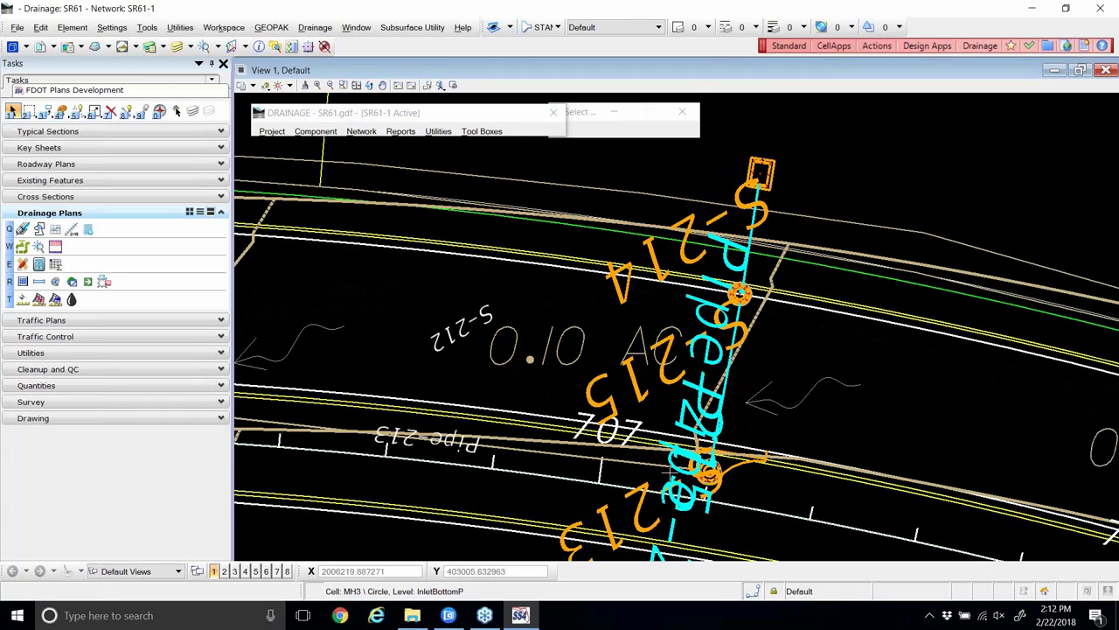
# - Open the node configuration for editing and load the properties of node S-201
pyautogui.click(318, 131)
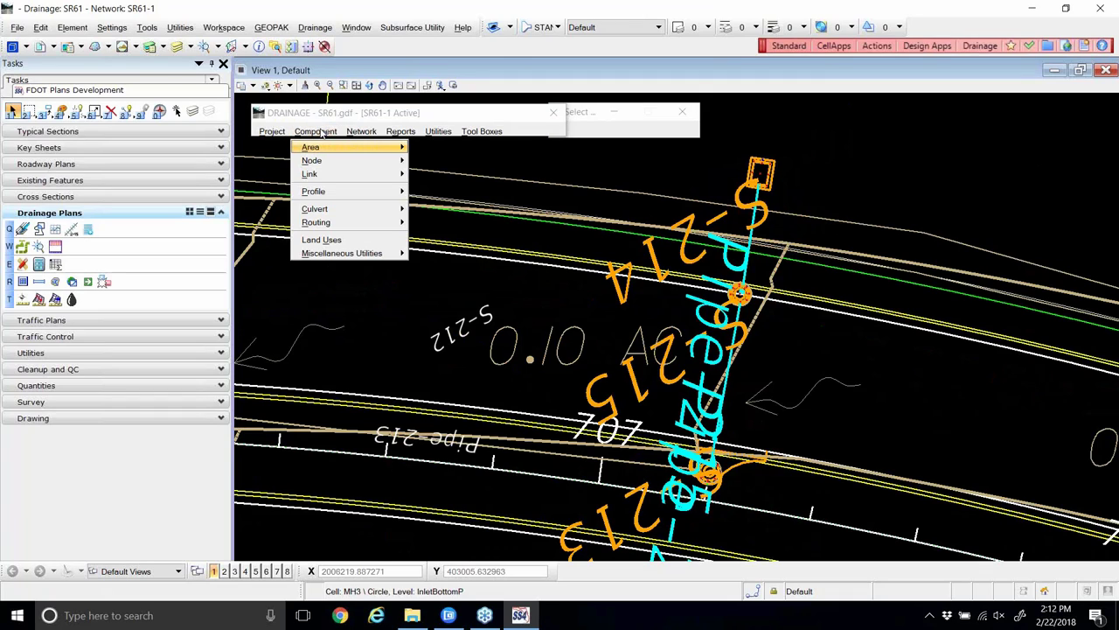
pyautogui.moveTo(334, 163)
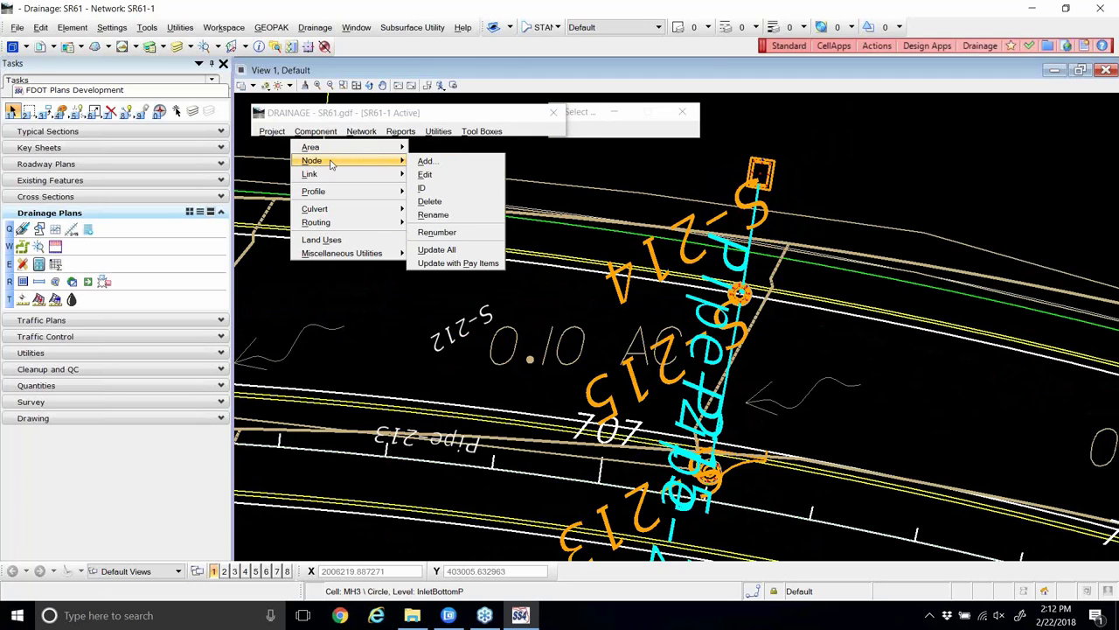
pyautogui.click(424, 174)
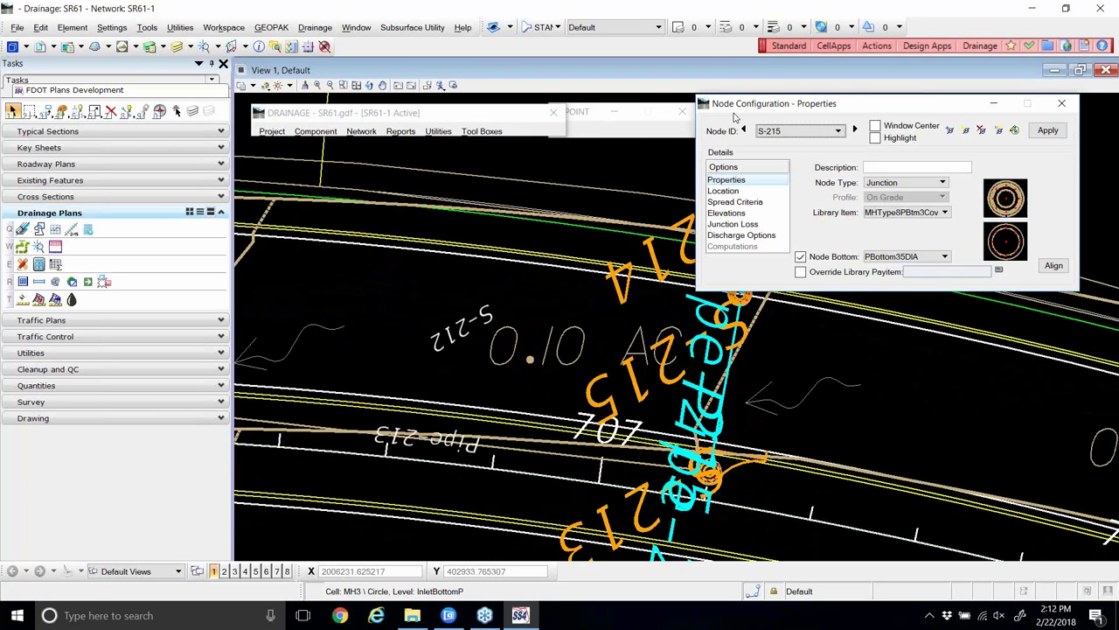
pyautogui.moveTo(734, 117); pyautogui.dragTo(389, 175)
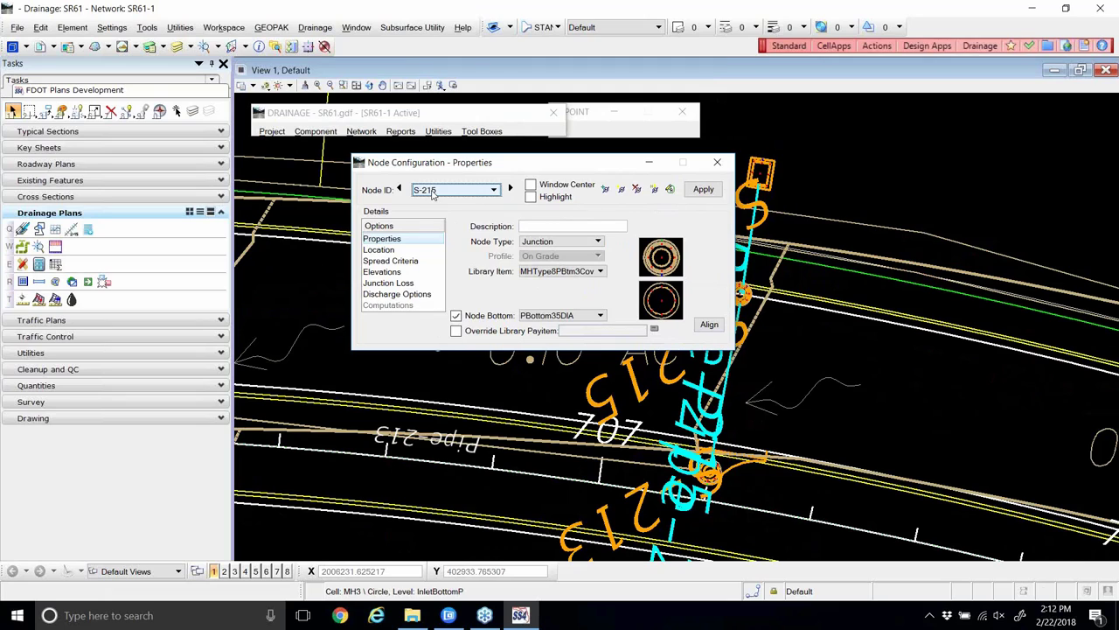
pyautogui.click(432, 194)
pyautogui.scroll(2, 435, 229)
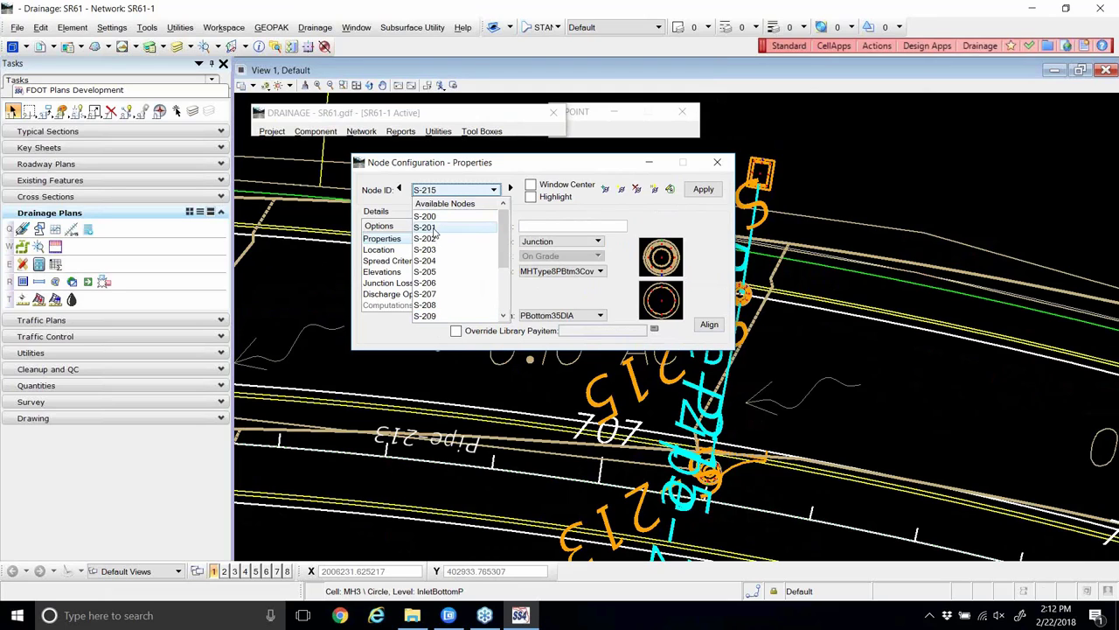
pyautogui.click(429, 227)
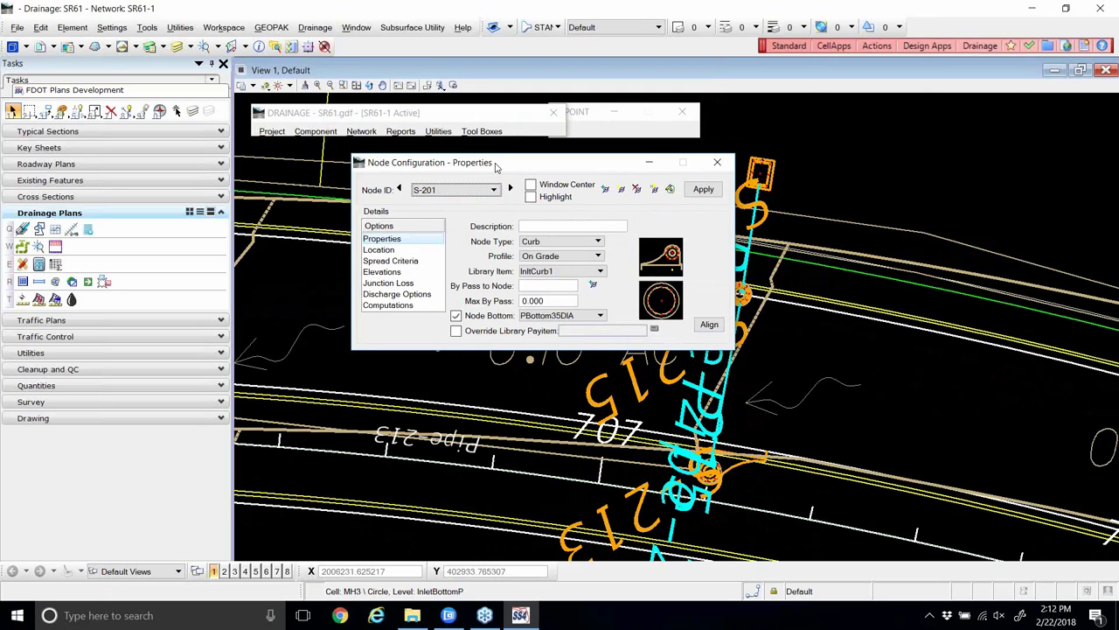
pyautogui.moveTo(497, 166); pyautogui.dragTo(444, 164)
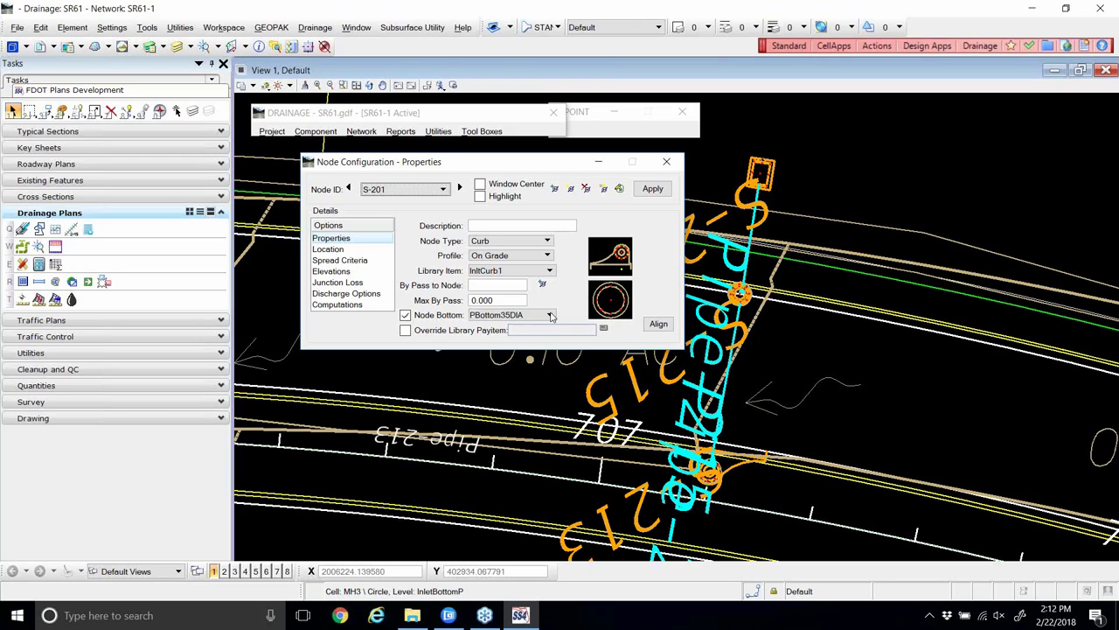
# - Set the node bottom of S-201 to the library item JBottom35X50
pyautogui.click(548, 316)
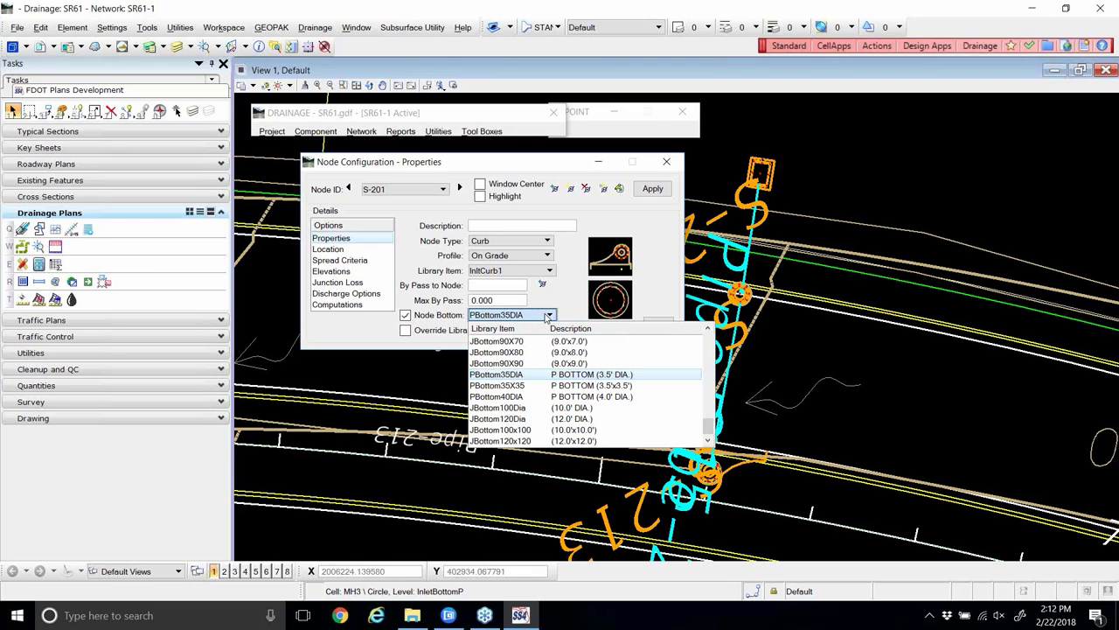
pyautogui.scroll(6, 540, 374)
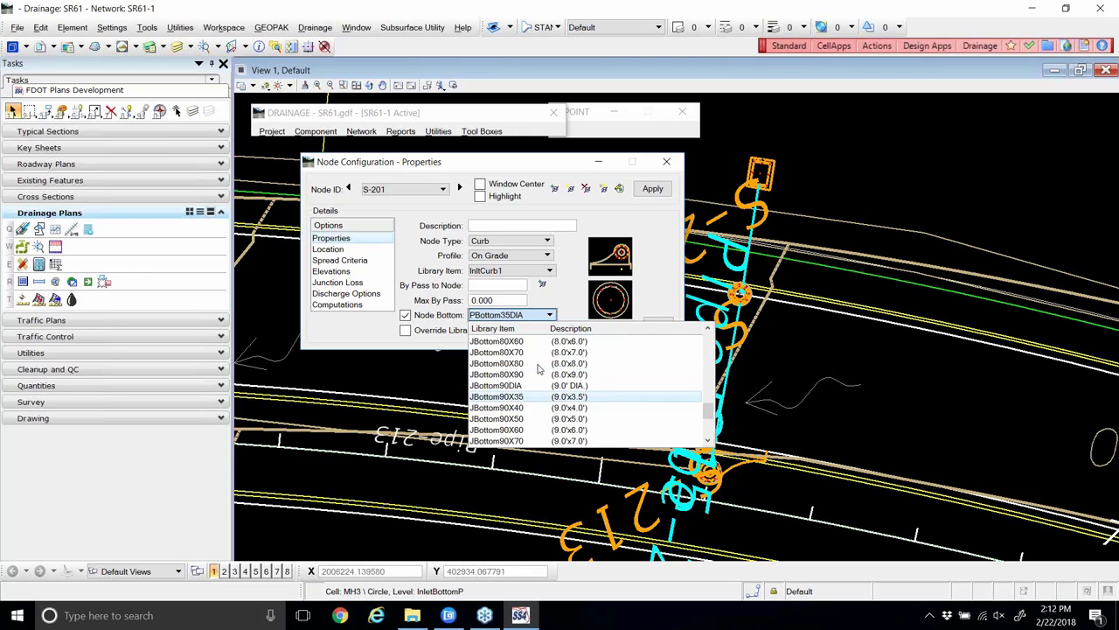
pyautogui.scroll(8, 540, 375)
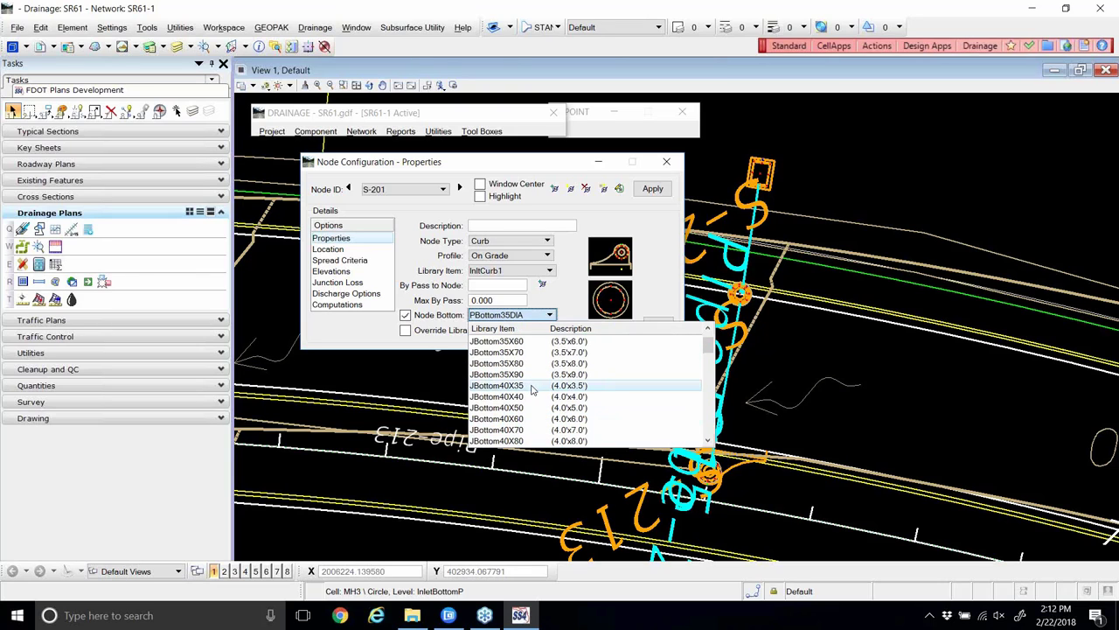
pyautogui.scroll(2, 525, 374)
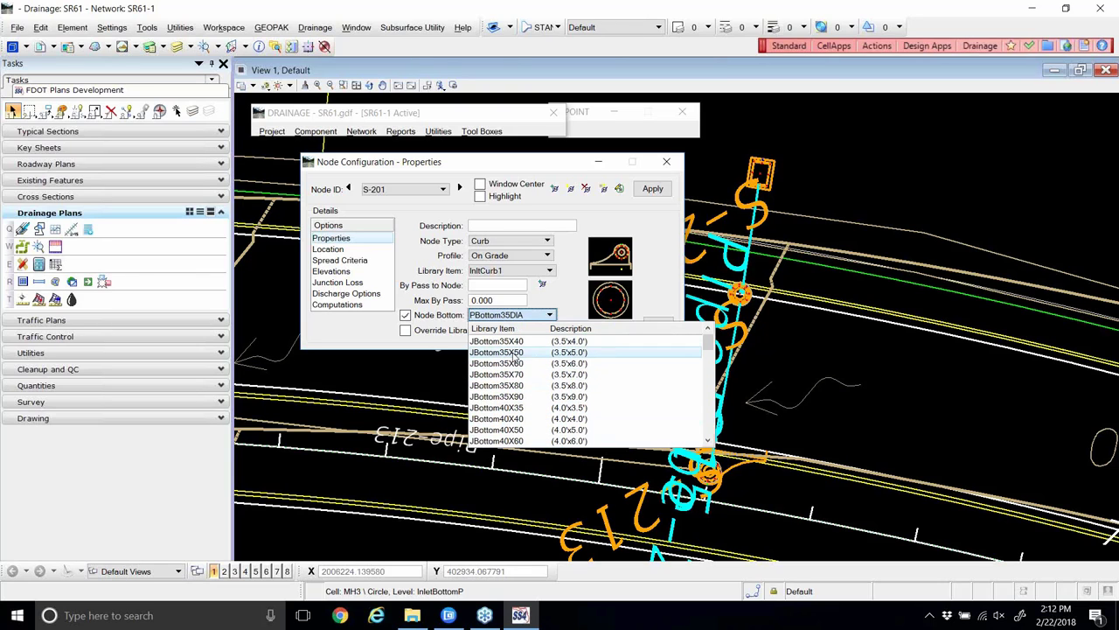
pyautogui.click(516, 353)
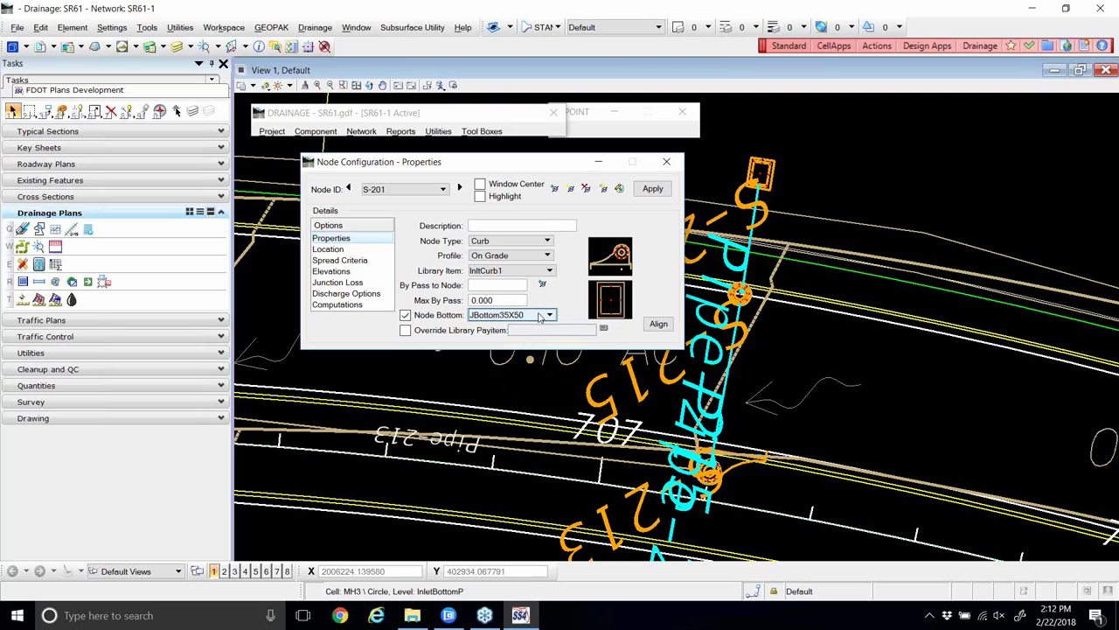
# - Change S-201's node bottom to JBottom50X35, review the node's location settings, and return to its properties
pyautogui.click(539, 315)
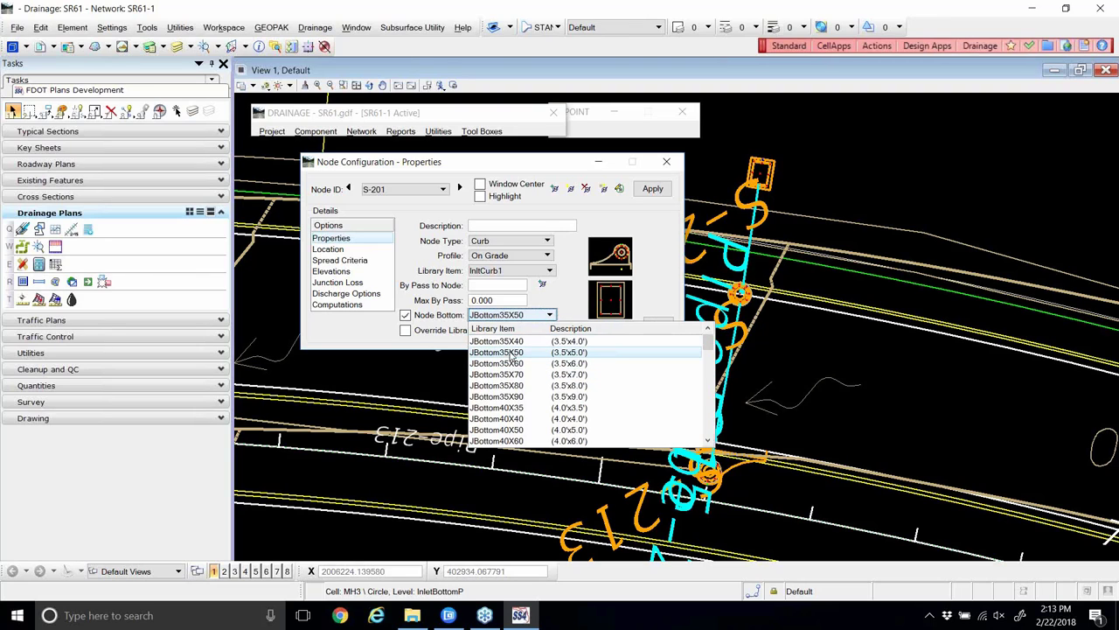
pyautogui.scroll(-1, 522, 397)
pyautogui.scroll(-4, 522, 398)
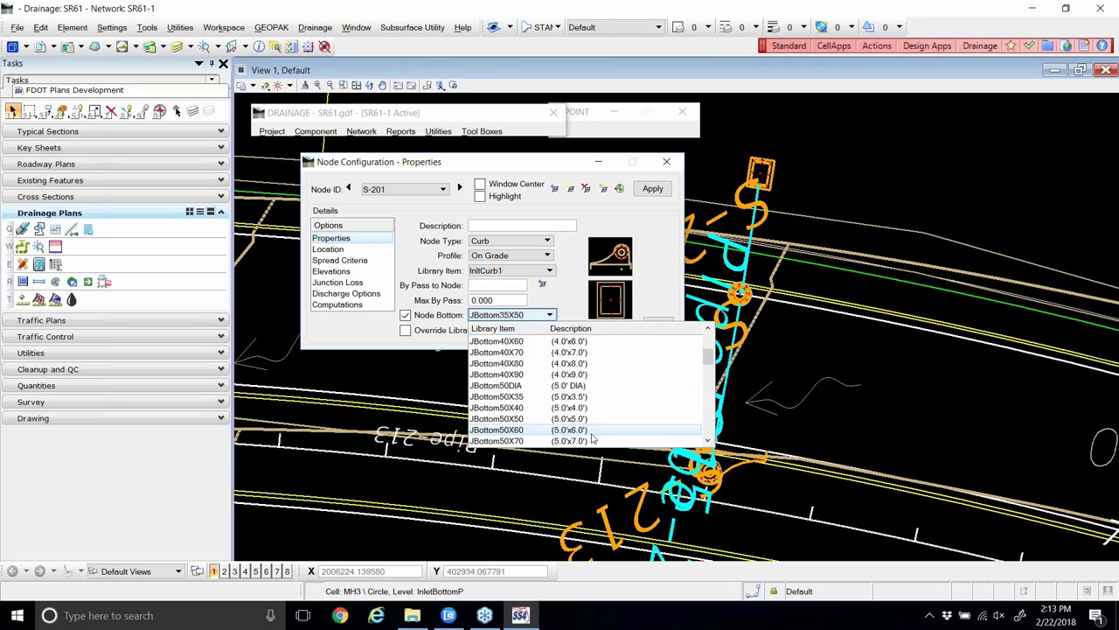
pyautogui.click(520, 398)
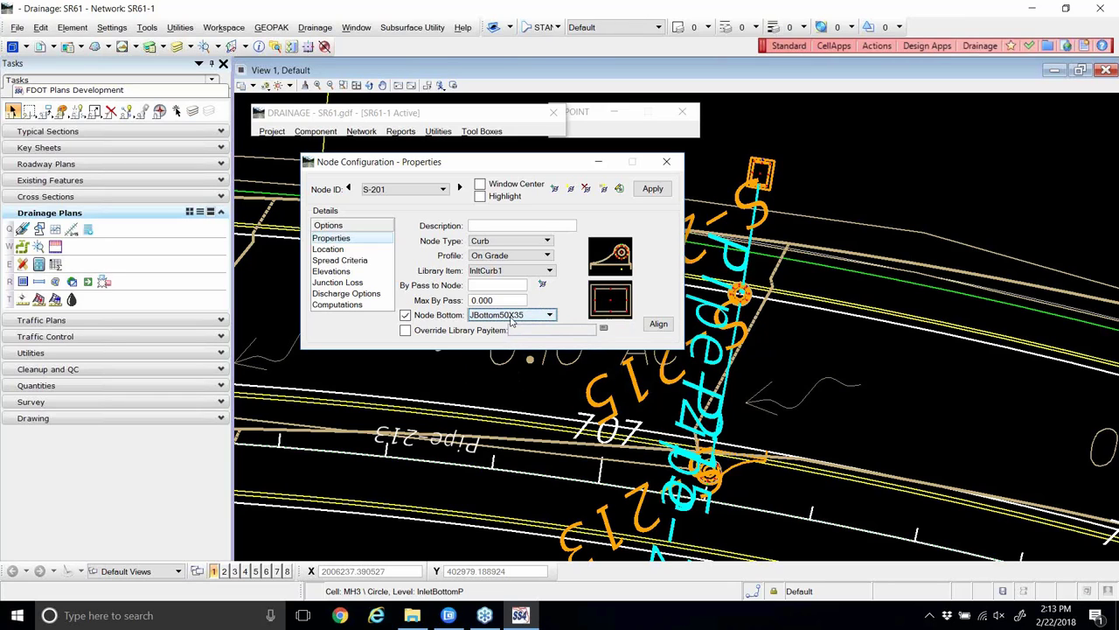
pyautogui.click(340, 251)
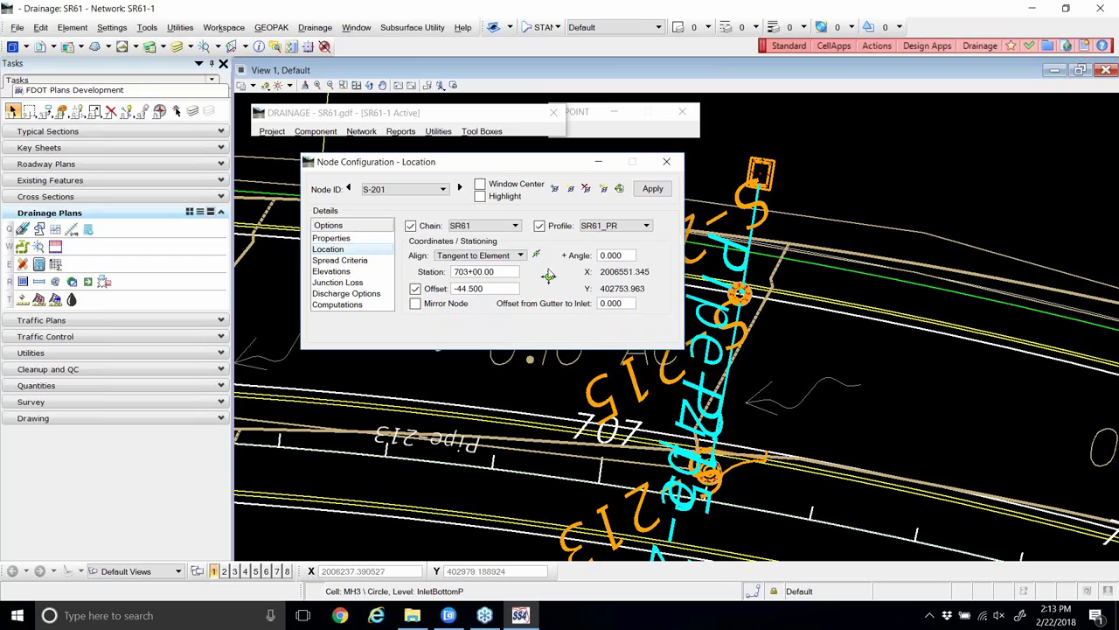
pyautogui.click(343, 237)
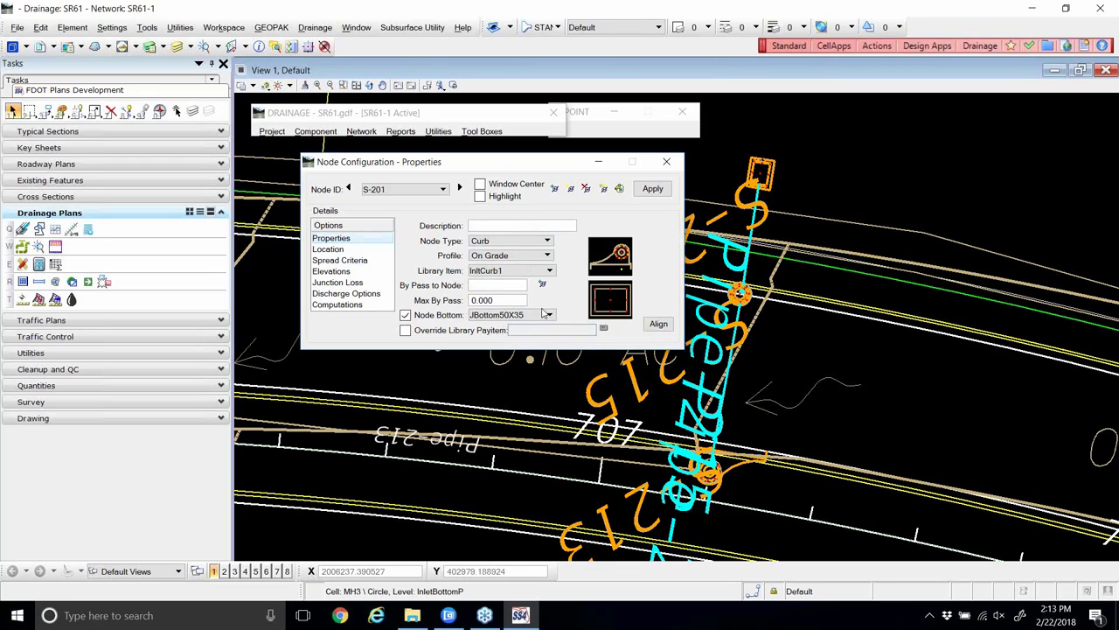
# - Set S-201's node bottom to JBottom35X50, enable Window Center and Highlight, and apply the node
pyautogui.click(543, 313)
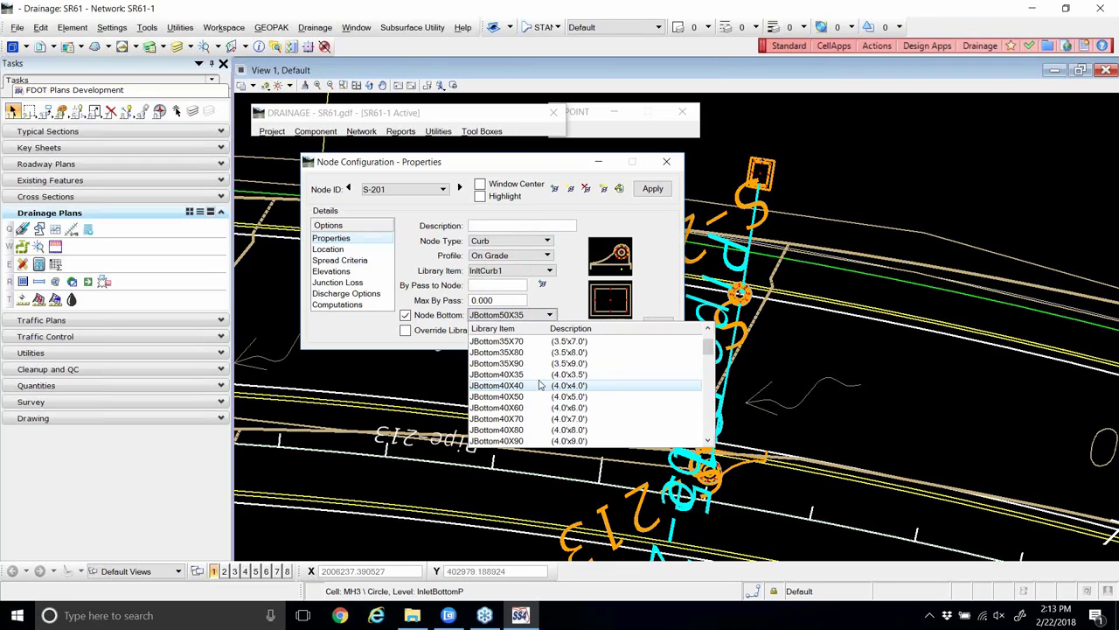
pyautogui.scroll(1, 524, 367)
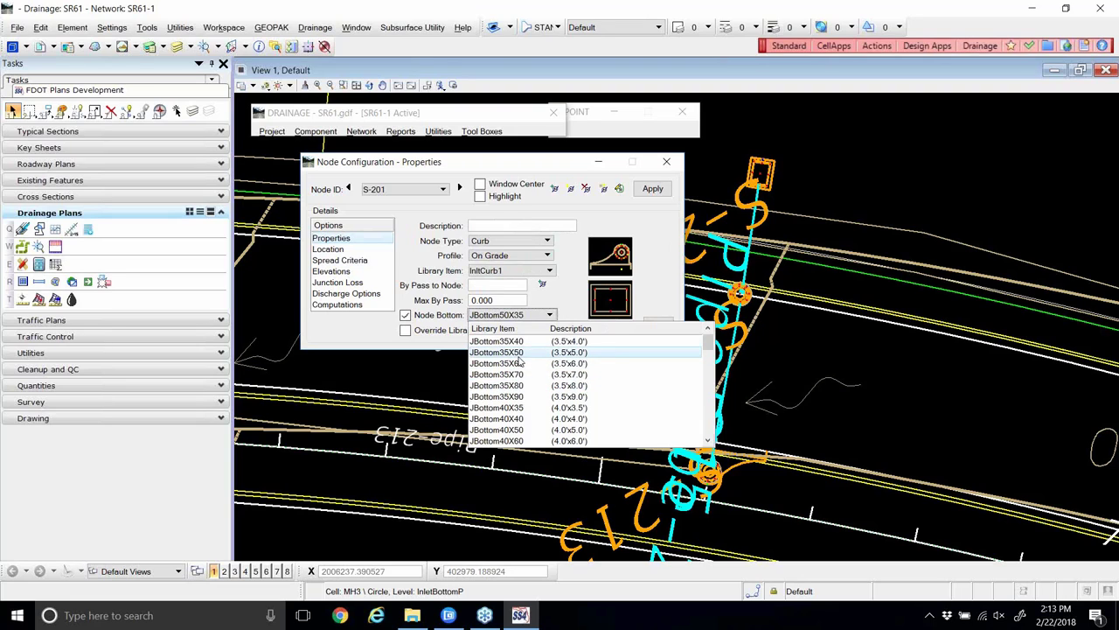
pyautogui.click(522, 352)
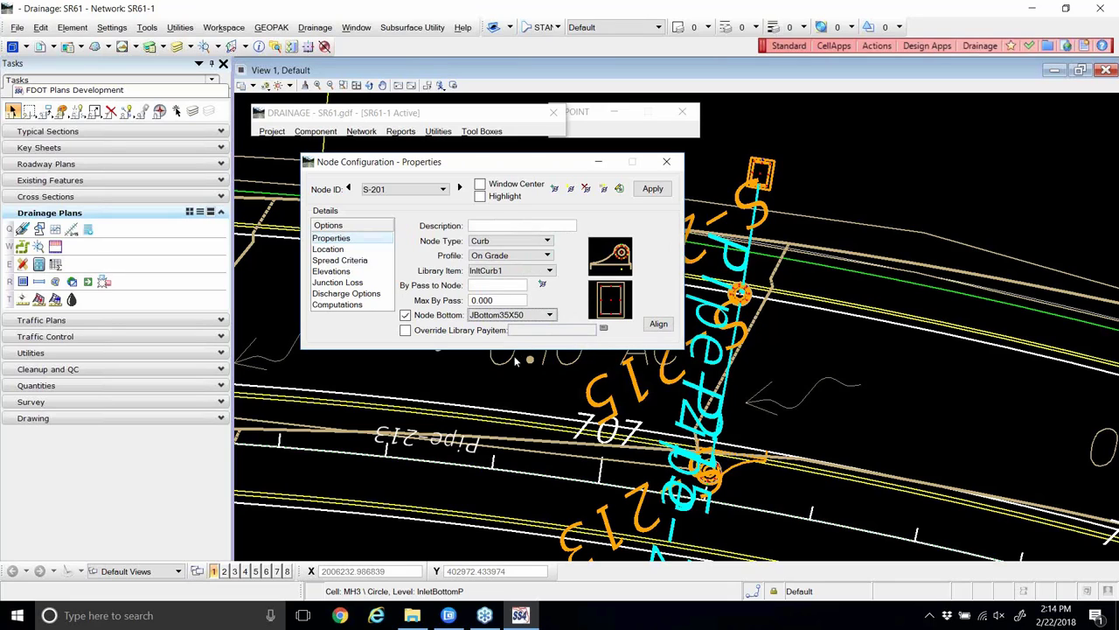
pyautogui.moveTo(460, 171); pyautogui.dragTo(486, 176)
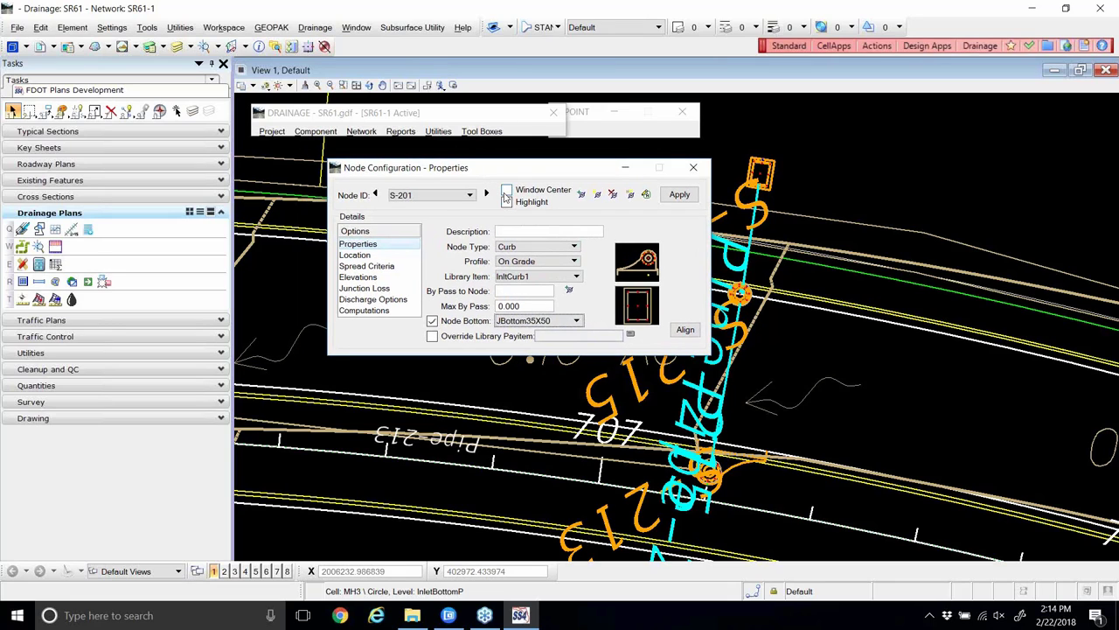
pyautogui.click(506, 189)
pyautogui.click(506, 202)
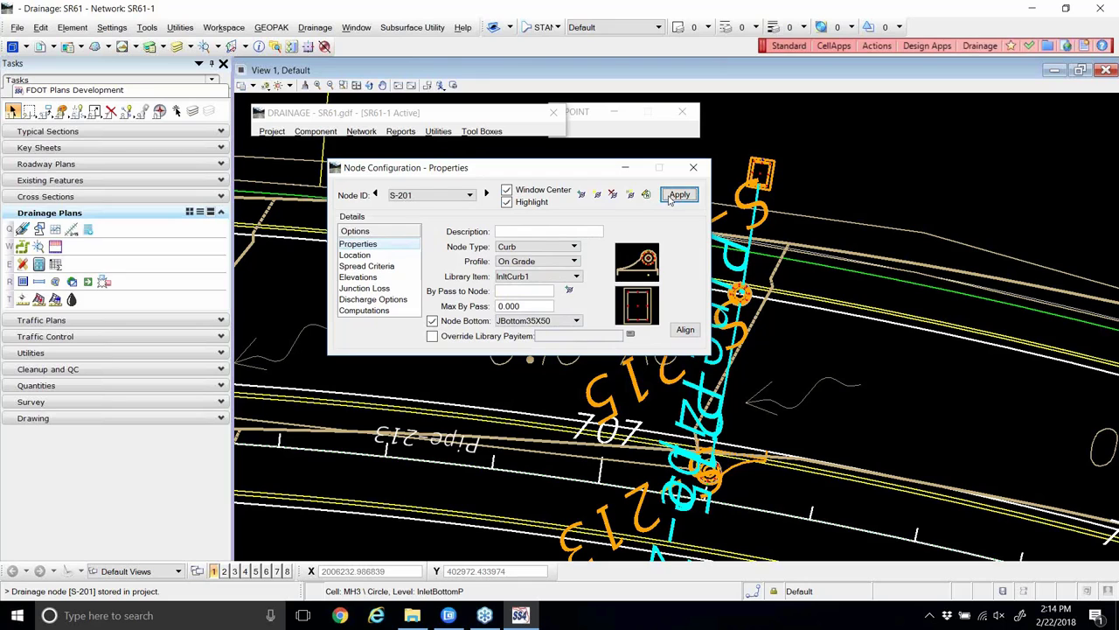
# - Step to the previous node and back to S-201 to center and highlight it, keeping the node configuration clear of the inlet
pyautogui.click(376, 195)
pyautogui.click(486, 194)
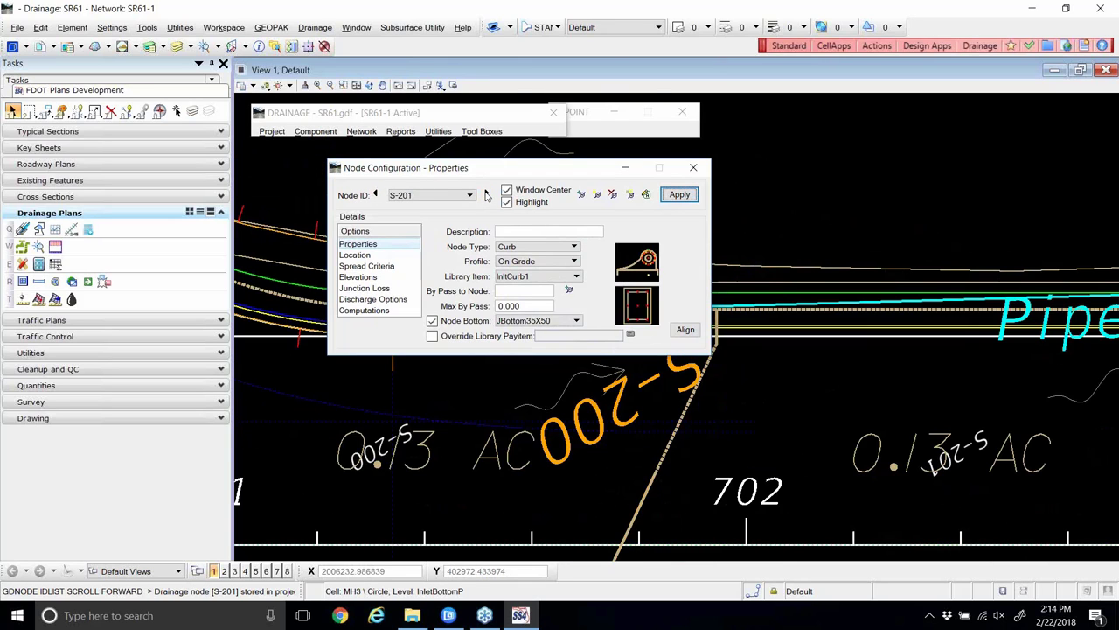
pyautogui.moveTo(503, 167); pyautogui.dragTo(880, 96)
pyautogui.scroll(3, 749, 293)
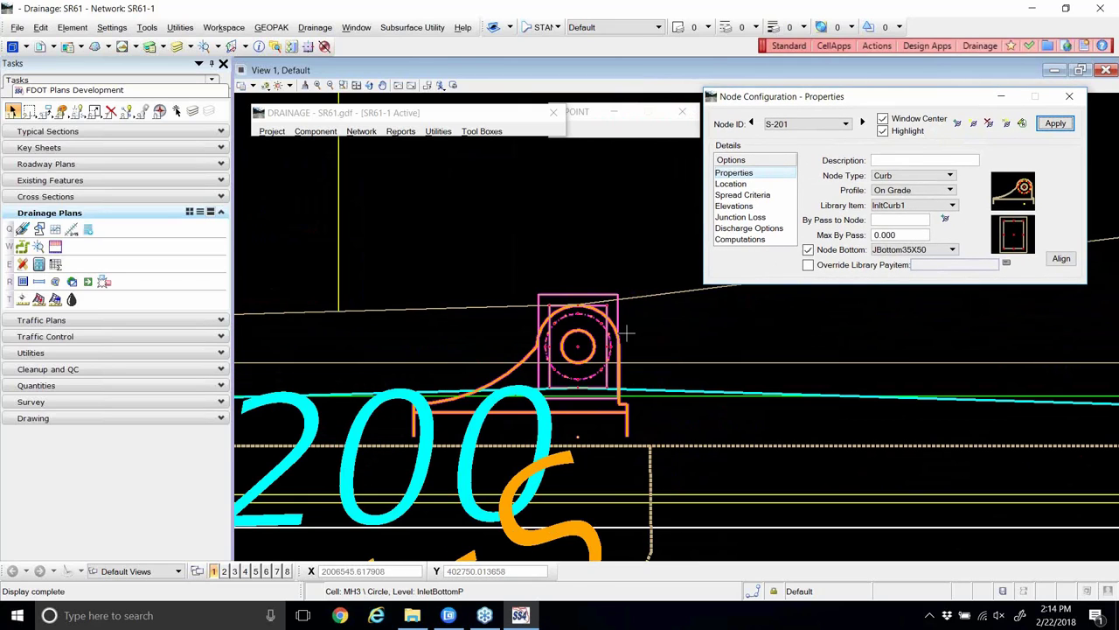
pyautogui.moveTo(802, 102); pyautogui.dragTo(792, 124)
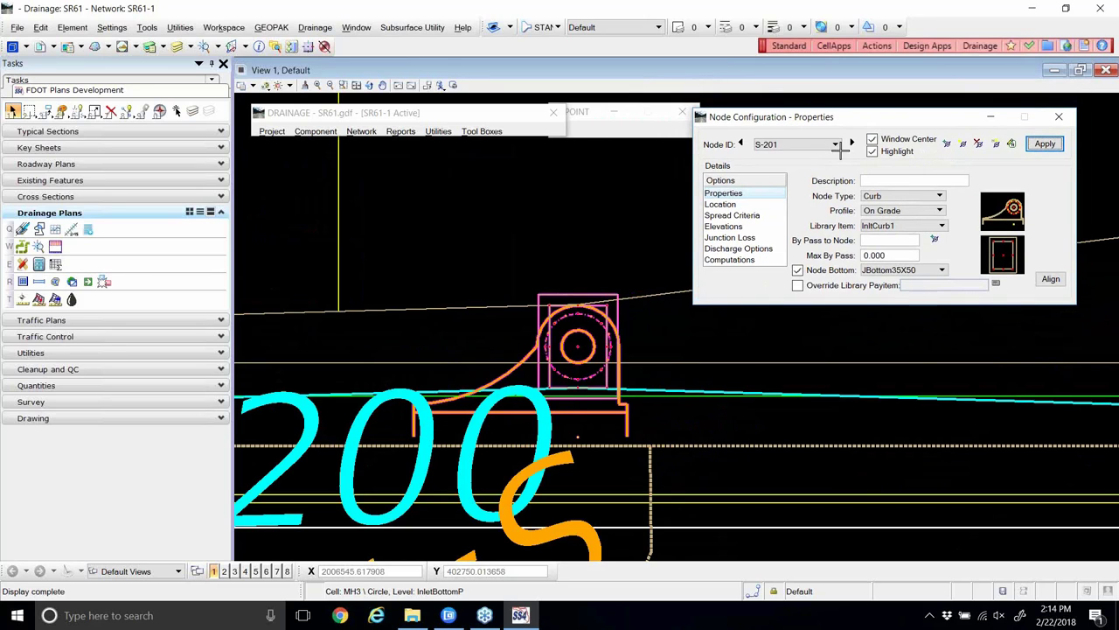
# - Open the top and bottom cell alignment for S-201 and cycle the bottom cell's alignment through its positions back to centered
pyautogui.click(1052, 279)
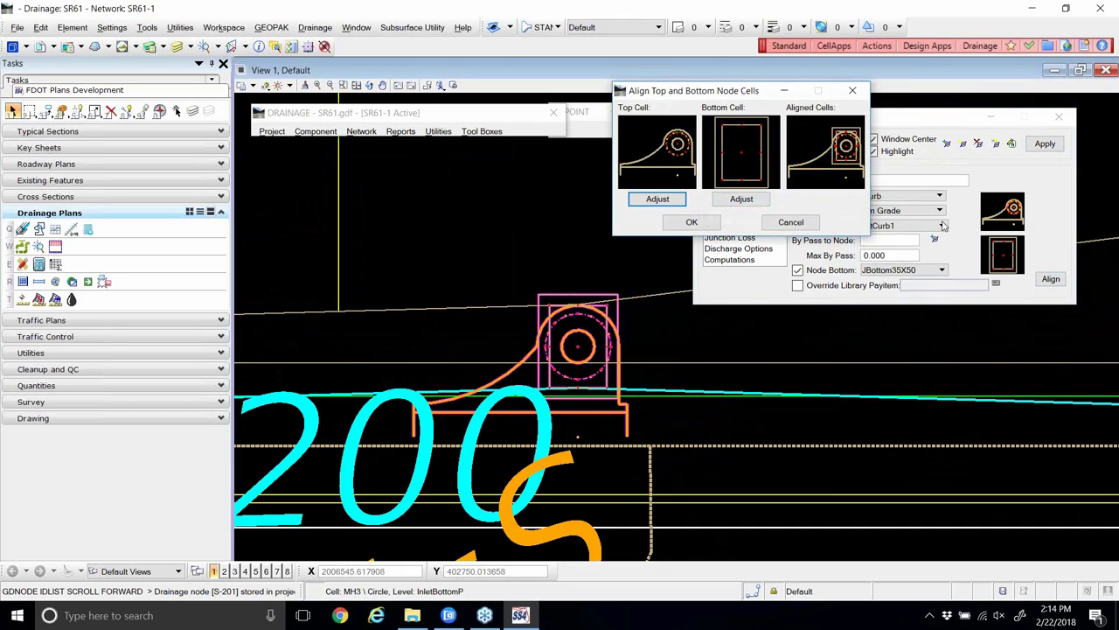
pyautogui.moveTo(702, 93); pyautogui.dragTo(802, 119)
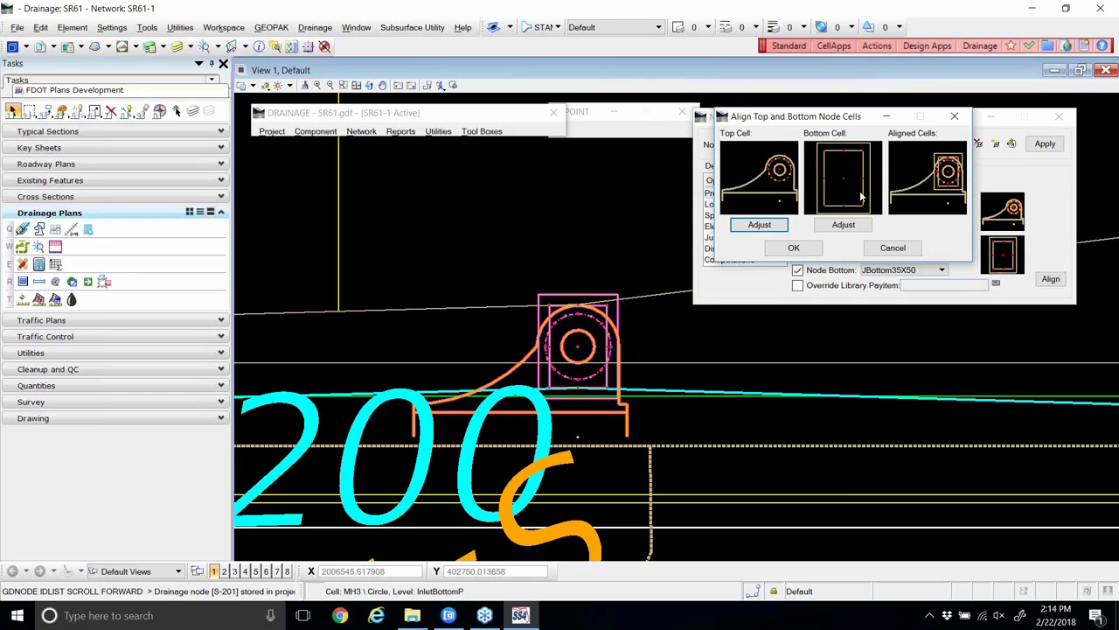
pyautogui.click(852, 227)
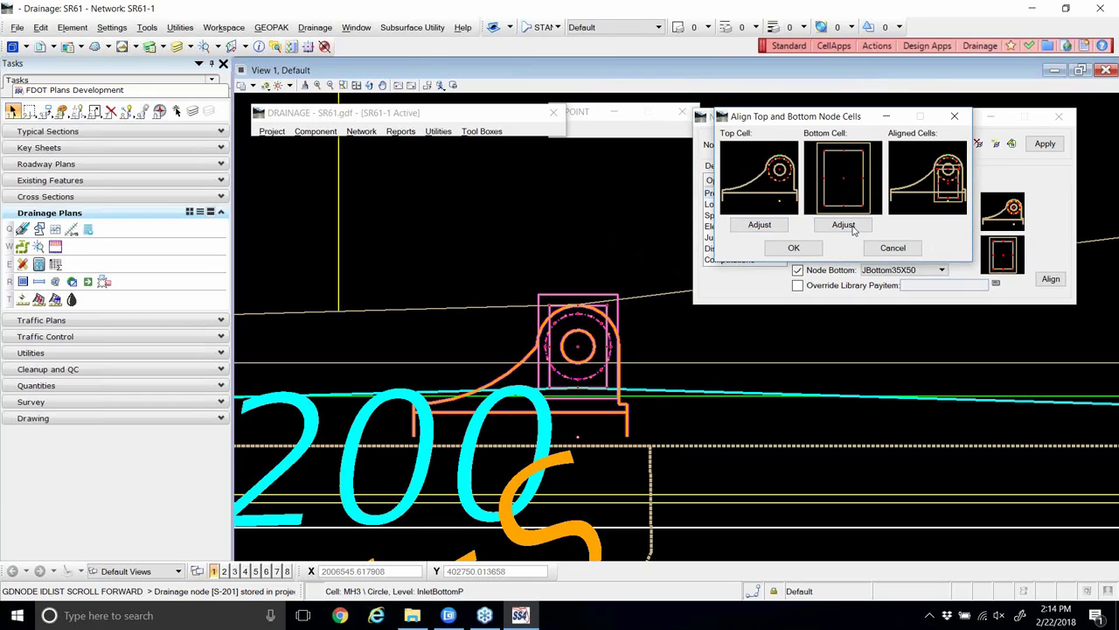
pyautogui.click(844, 225)
pyautogui.click(844, 225)
pyautogui.click(843, 225)
pyautogui.click(844, 225)
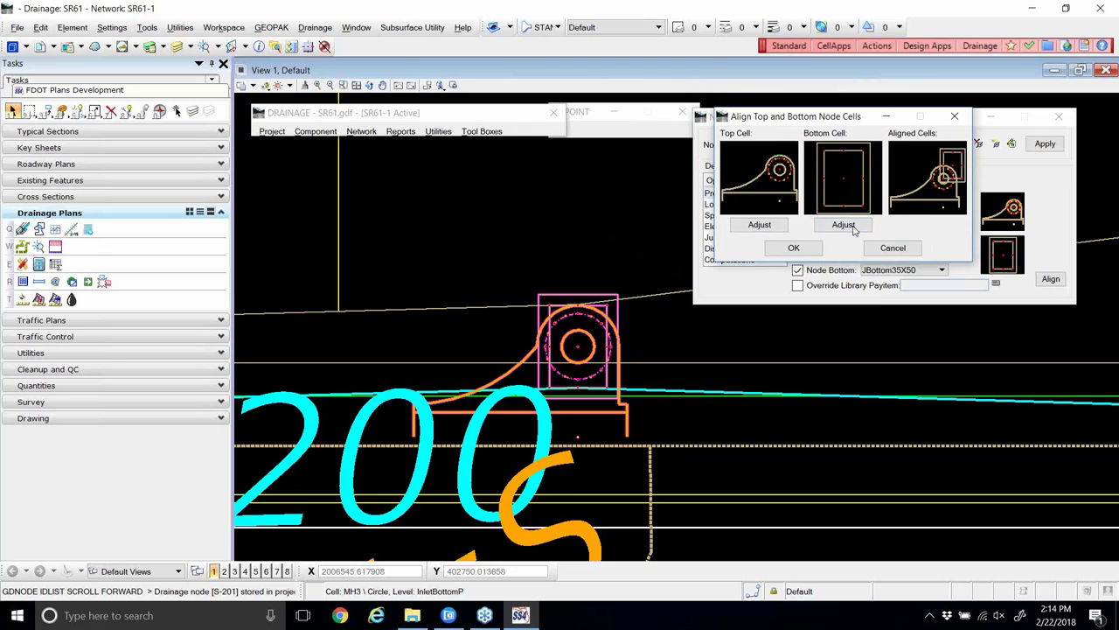
pyautogui.click(853, 227)
pyautogui.click(853, 227)
pyautogui.click(853, 226)
pyautogui.click(853, 226)
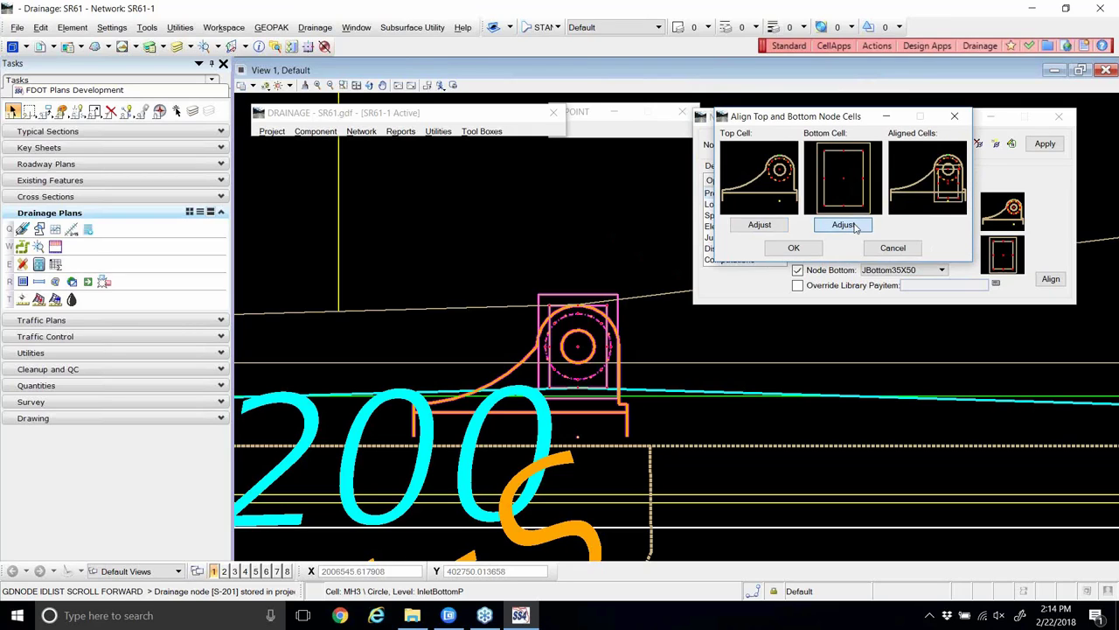
pyautogui.click(853, 226)
pyautogui.click(853, 226)
pyautogui.click(854, 227)
pyautogui.click(853, 226)
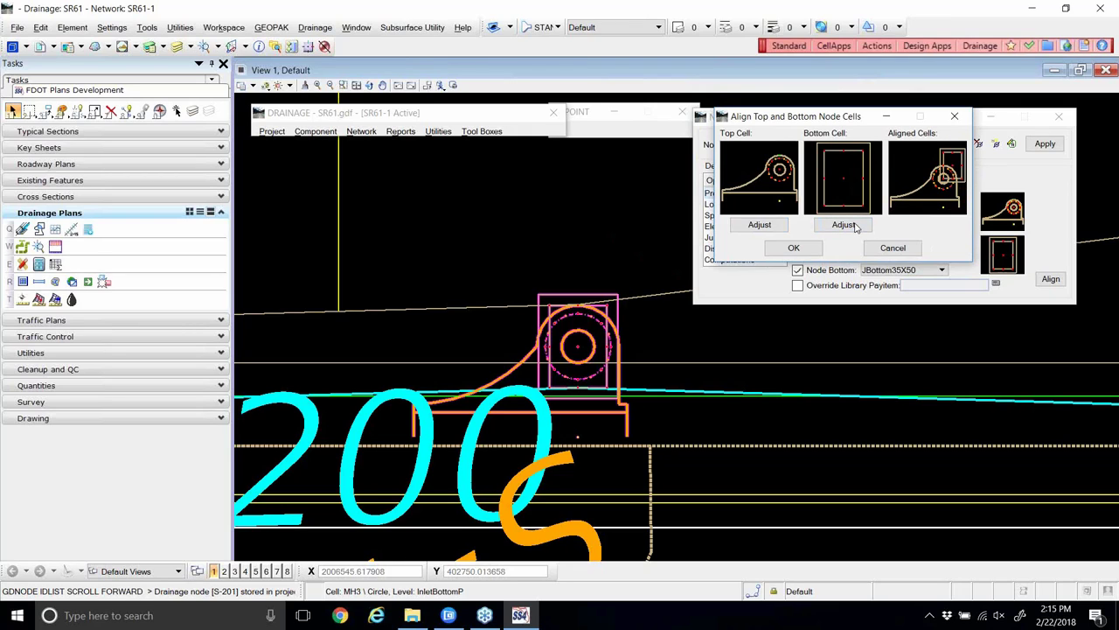
pyautogui.click(855, 226)
pyautogui.click(855, 226)
pyautogui.click(856, 225)
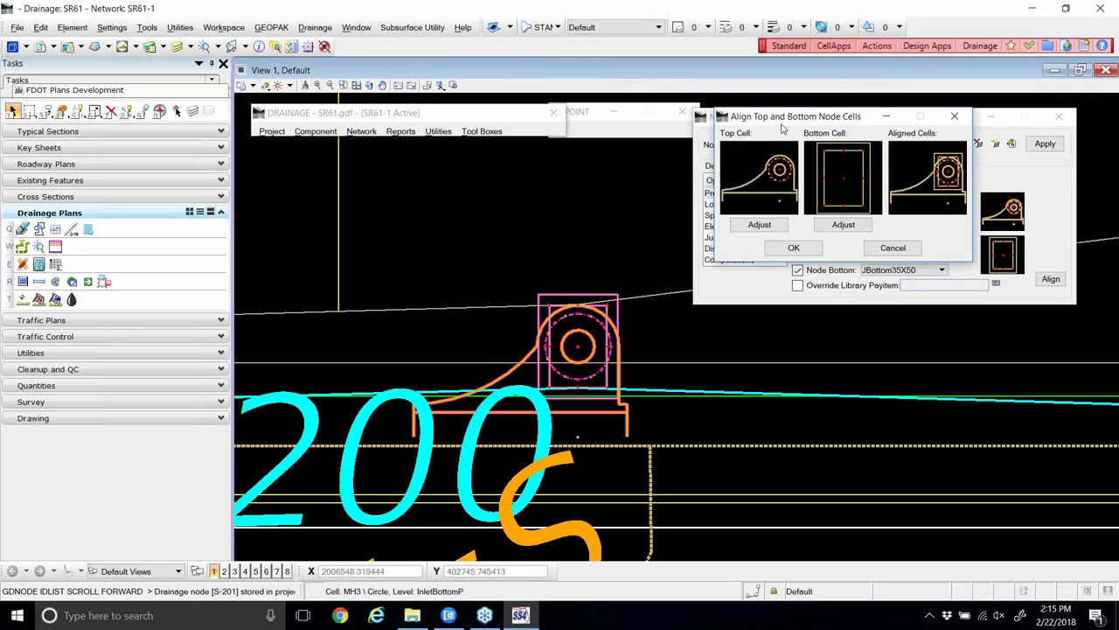
pyautogui.moveTo(780, 121); pyautogui.dragTo(740, 84)
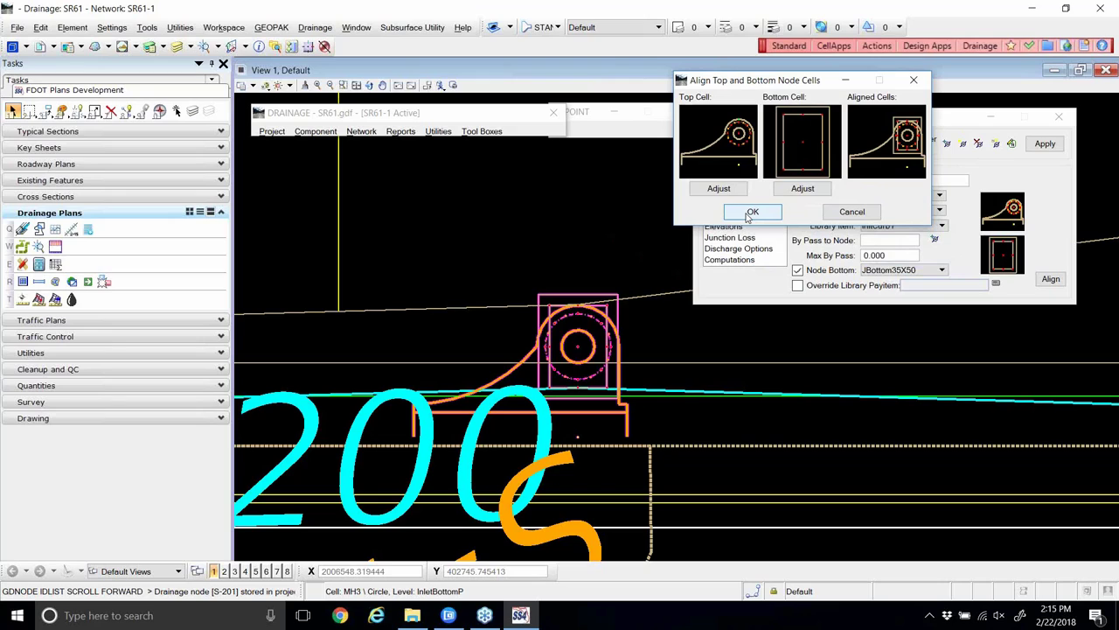
# - Adjust the top cell's alignment so the bottom box sits above the inlet's center, accept it, and apply node S-201
pyautogui.click(719, 188)
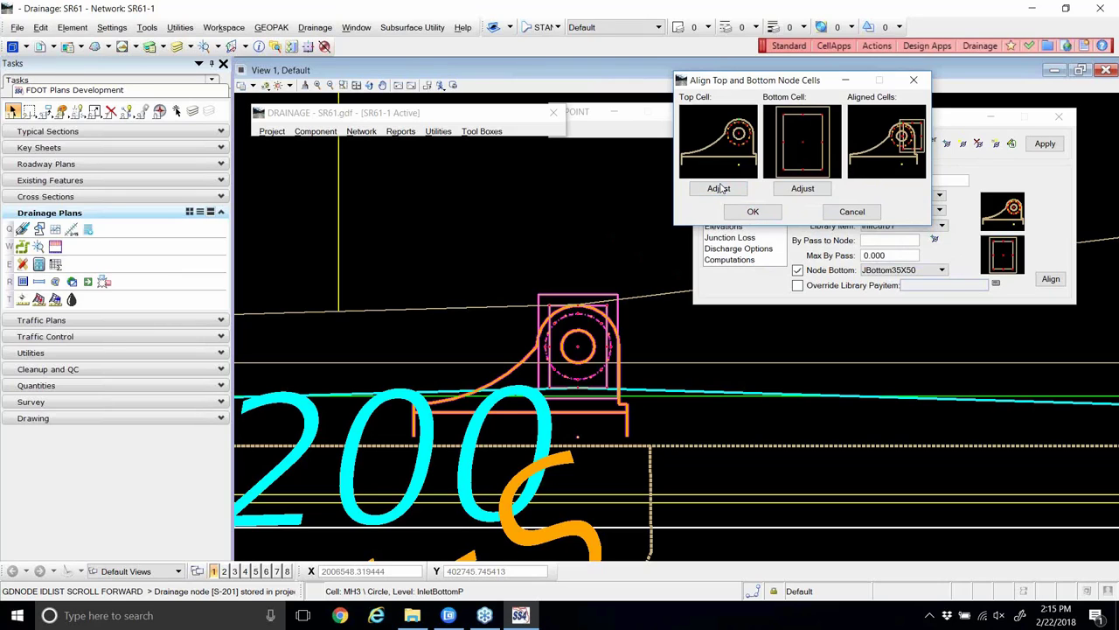
pyautogui.click(718, 188)
pyautogui.click(719, 188)
pyautogui.click(719, 188)
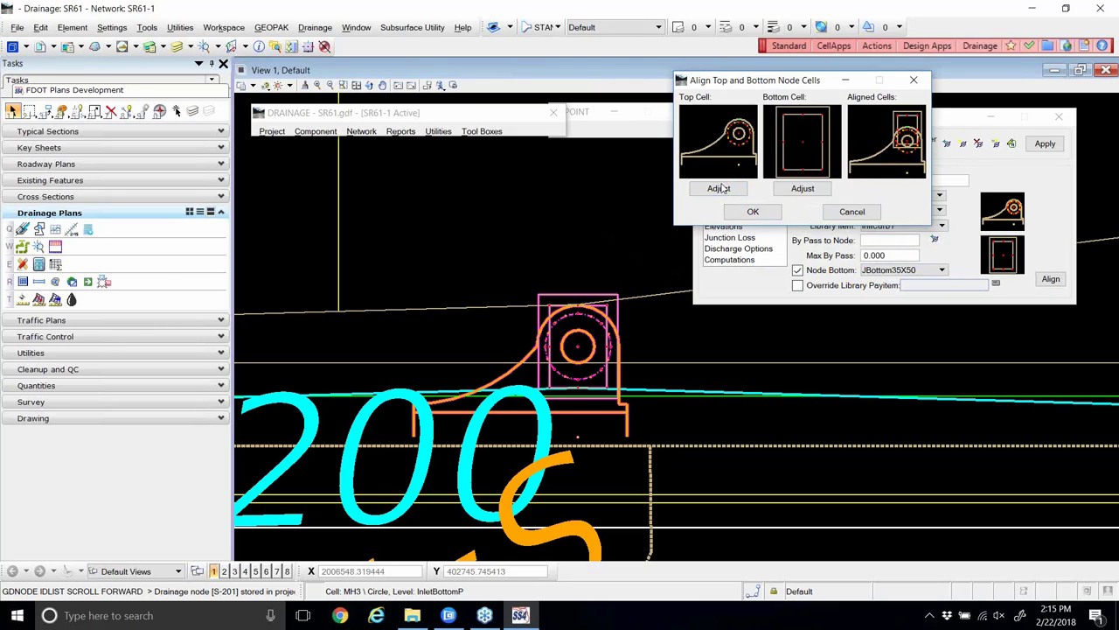
pyautogui.click(753, 211)
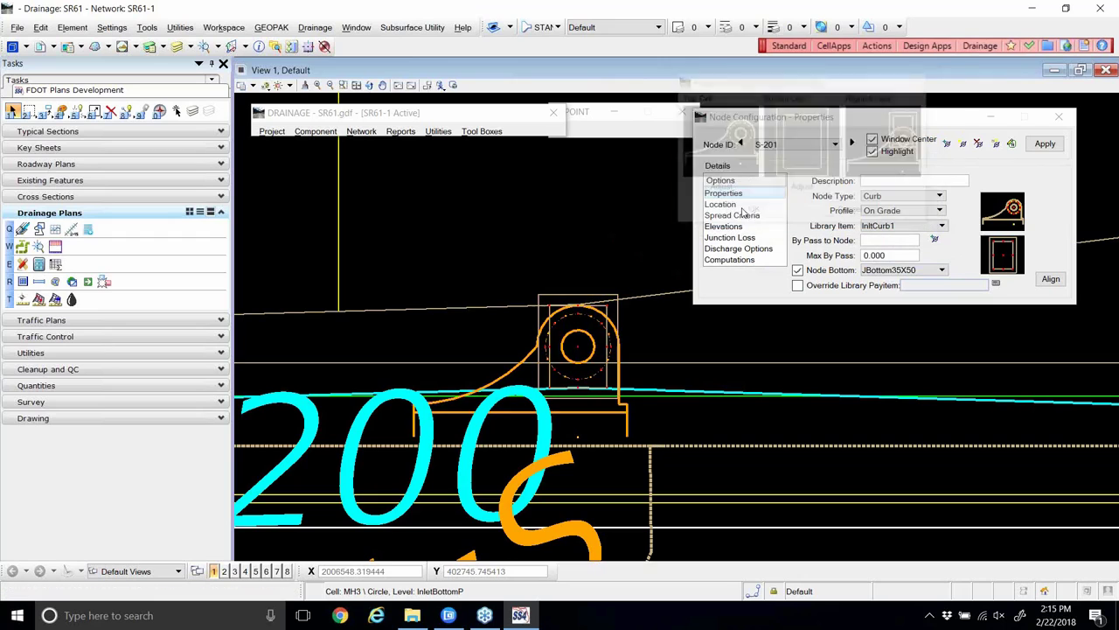
pyautogui.click(1045, 144)
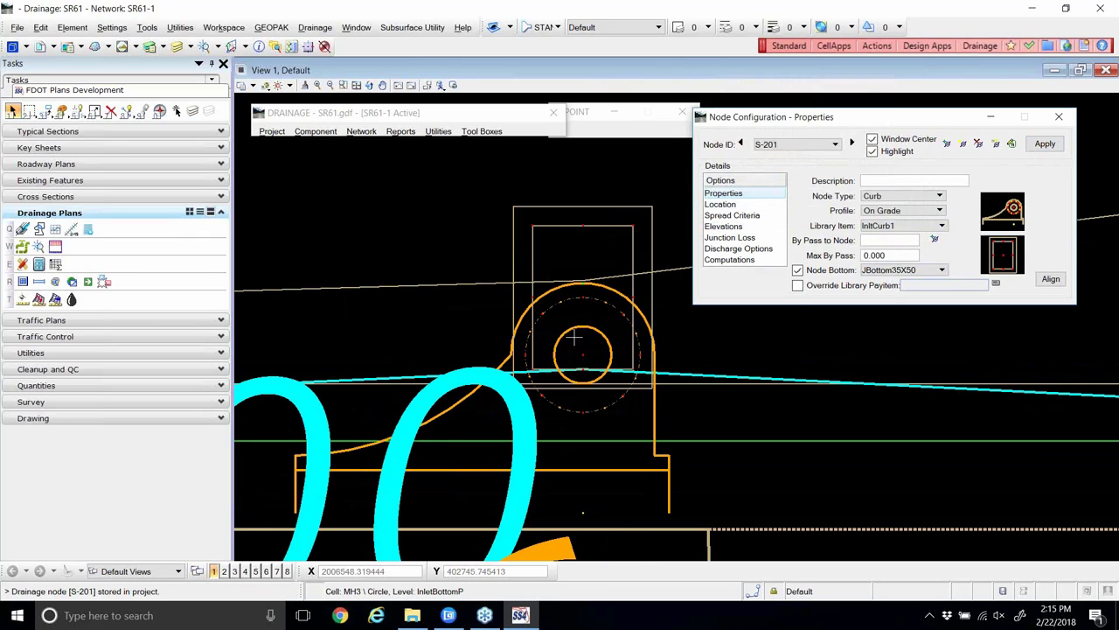
pyautogui.scroll(-2, 577, 328)
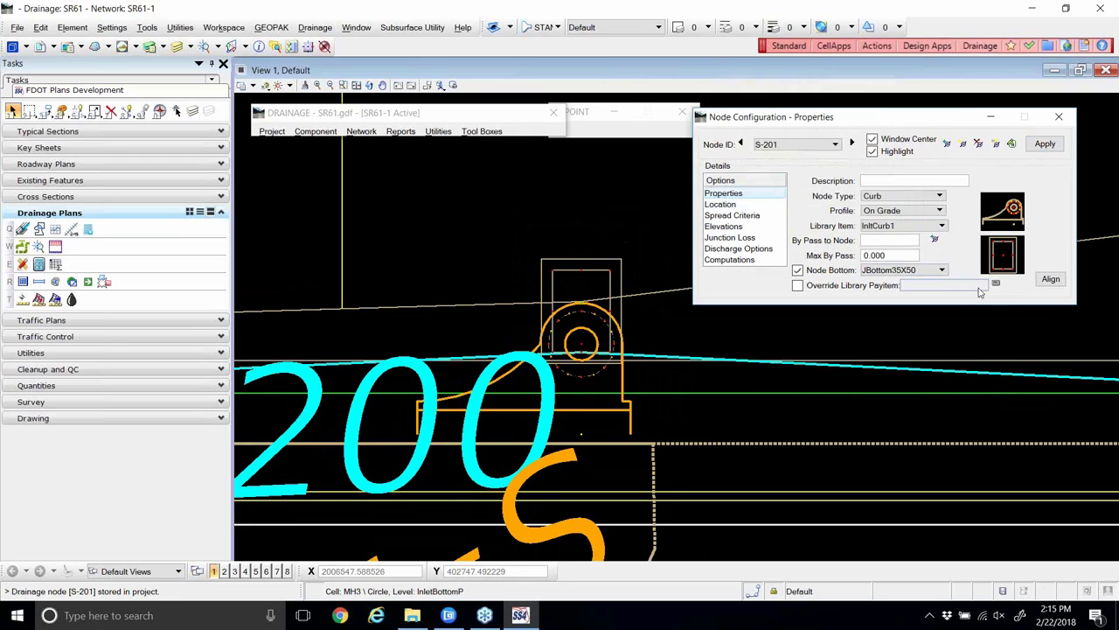
# - Realign S-201's top cell so the bottom box is offset to the right of the inlet's center, and apply the node
pyautogui.click(1050, 279)
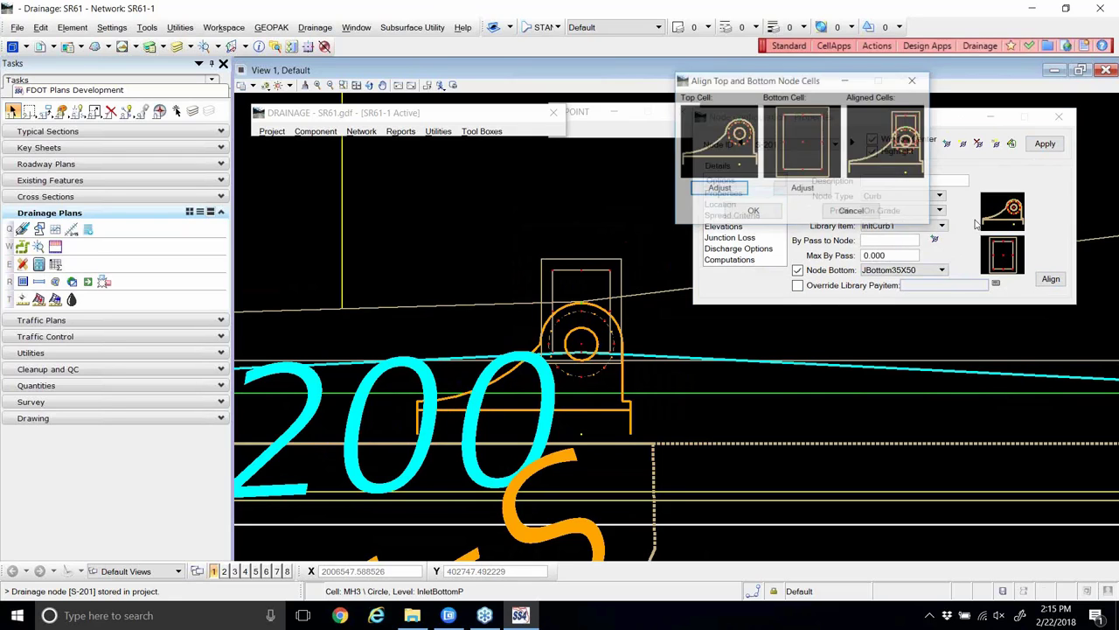
pyautogui.click(720, 189)
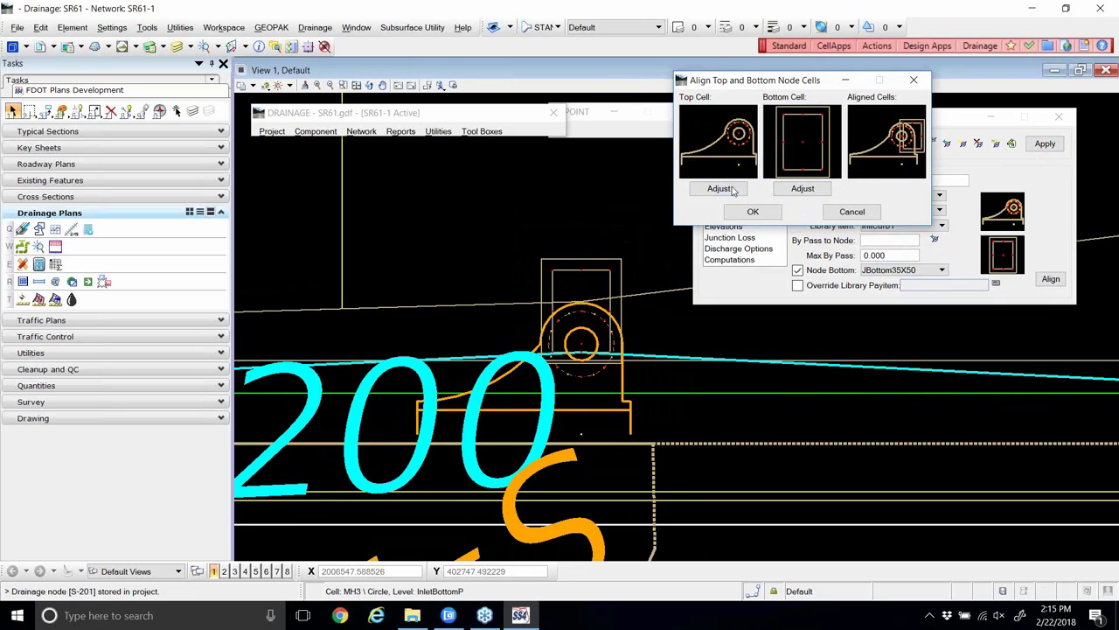
pyautogui.click(753, 212)
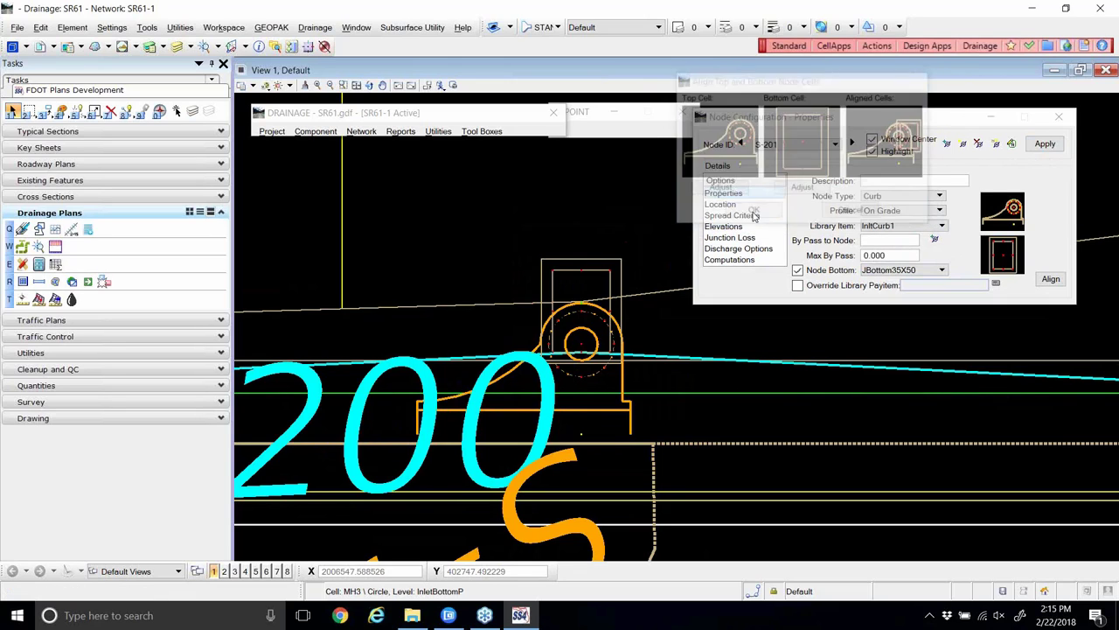
pyautogui.click(1045, 145)
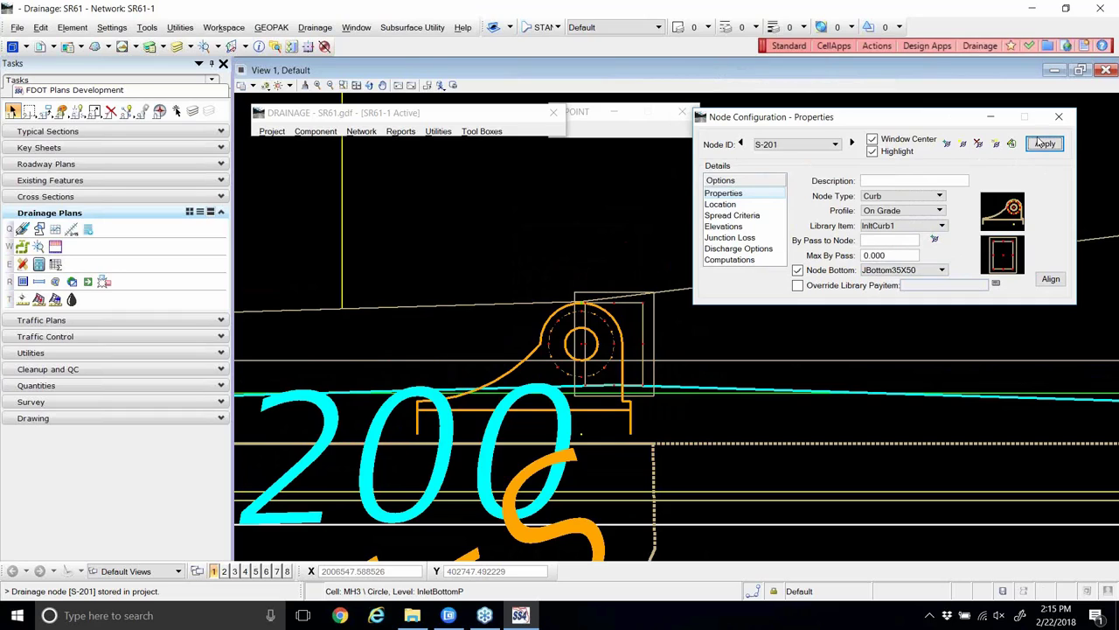
# - Readjust S-201's bottom cell alignment so the bottom box sits above and to the right of the inlet's center, and apply the node
pyautogui.click(1050, 279)
pyautogui.click(804, 187)
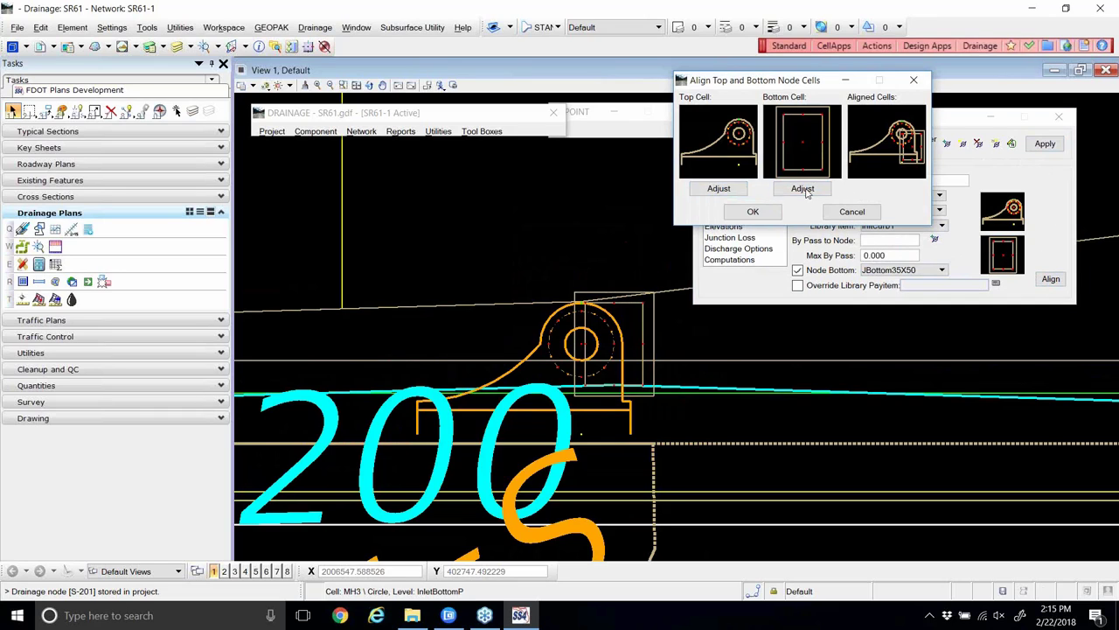
pyautogui.click(805, 191)
pyautogui.click(805, 190)
pyautogui.click(805, 190)
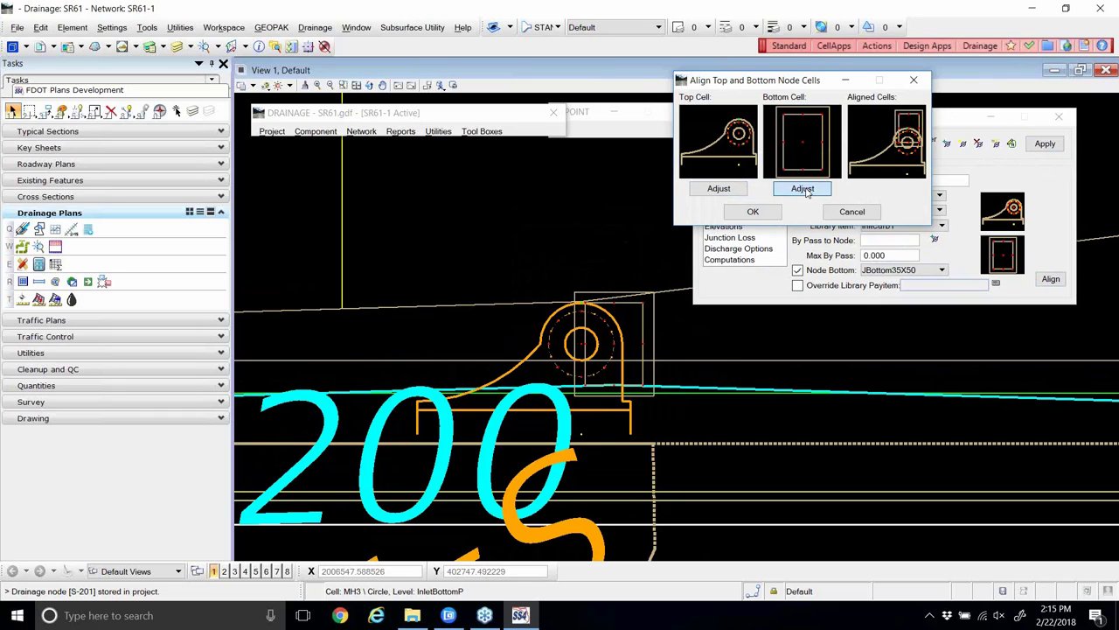
pyautogui.click(807, 190)
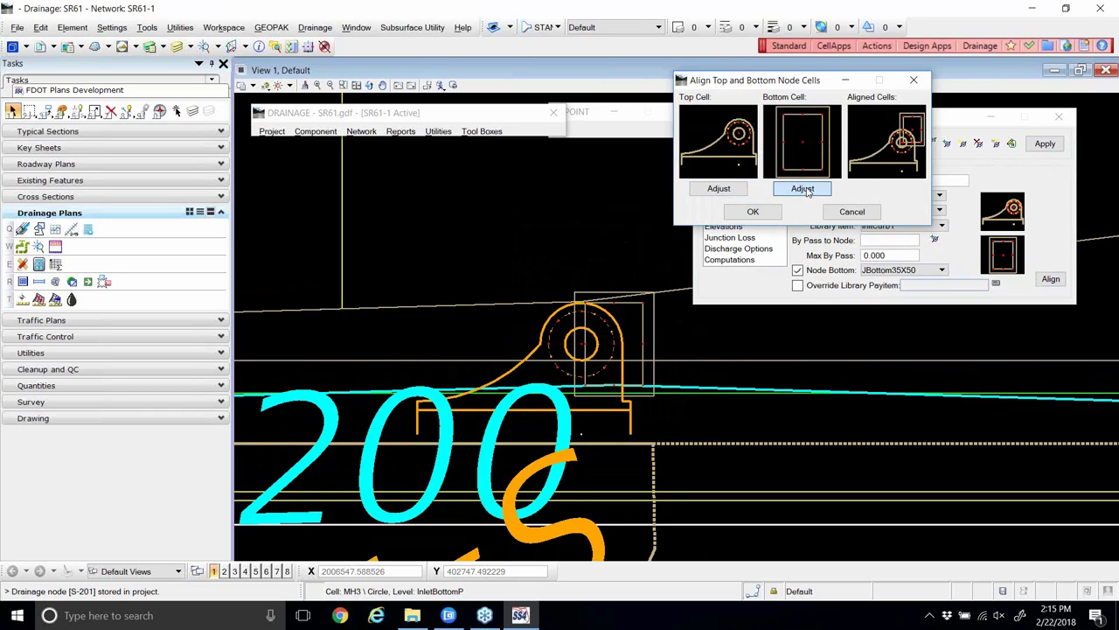
pyautogui.click(753, 212)
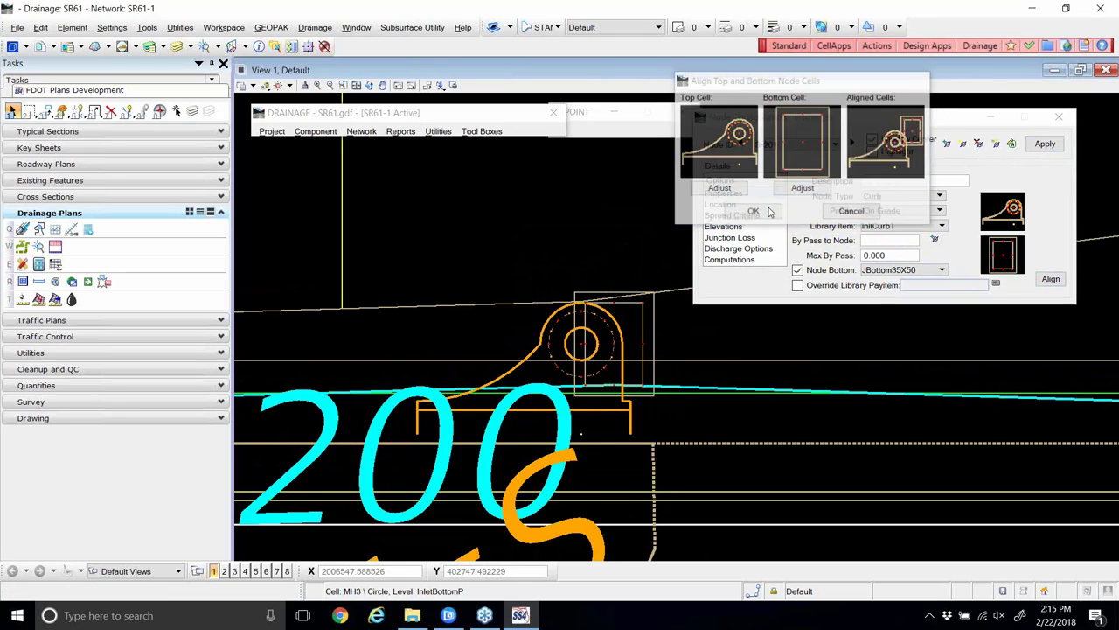
pyautogui.click(1047, 146)
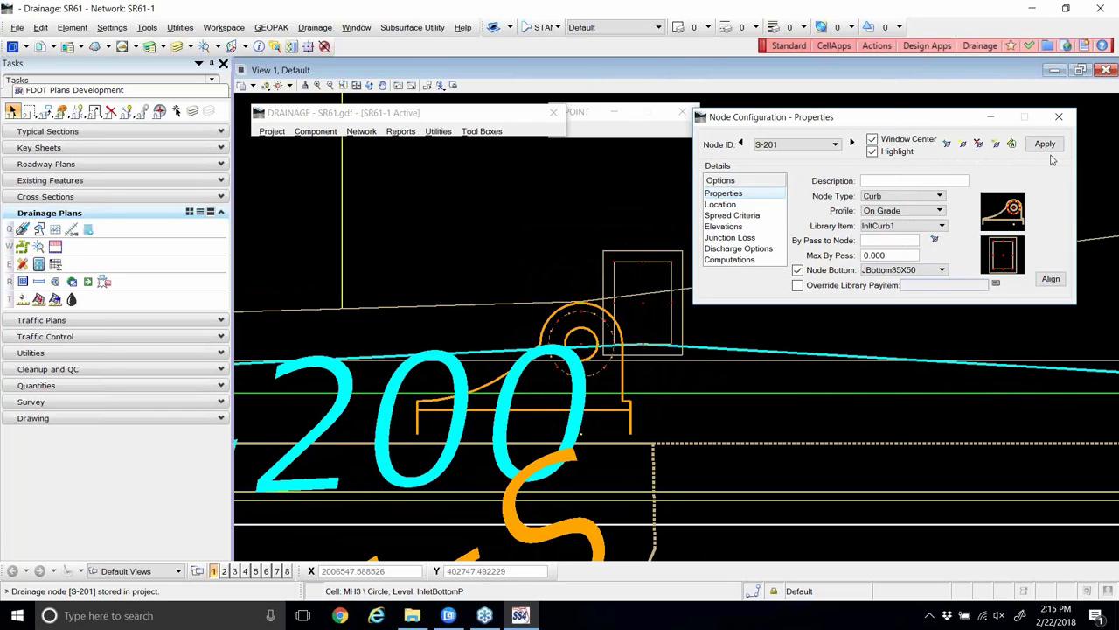
# - Adjust S-201's bottom cell alignment until the bottom box is centered on the inlet, accept it, and apply the node
pyautogui.click(1050, 280)
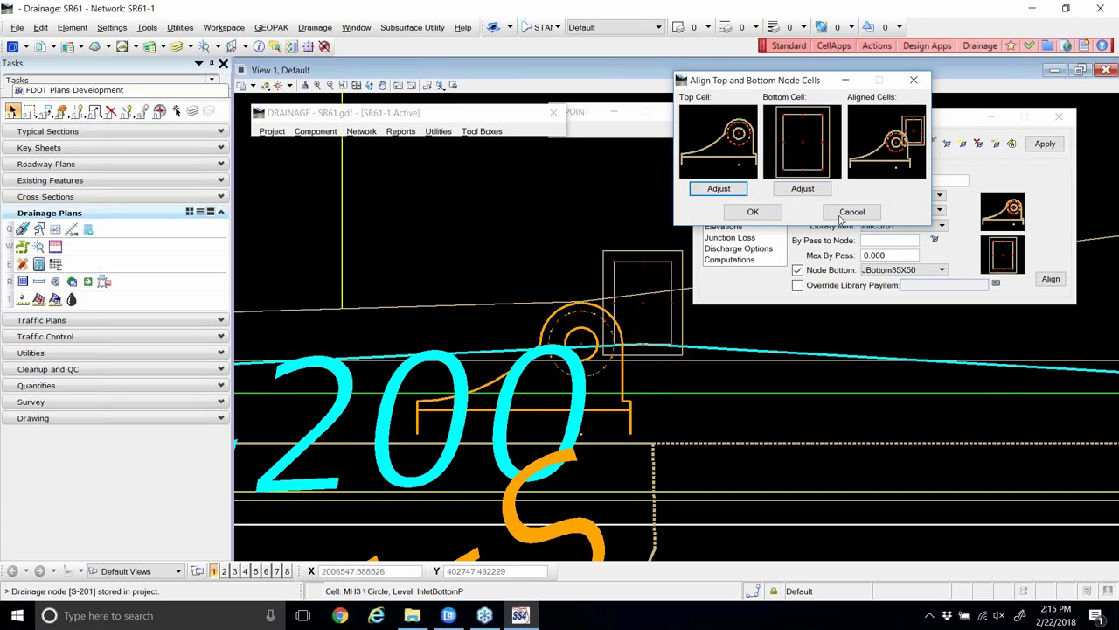
pyautogui.click(803, 189)
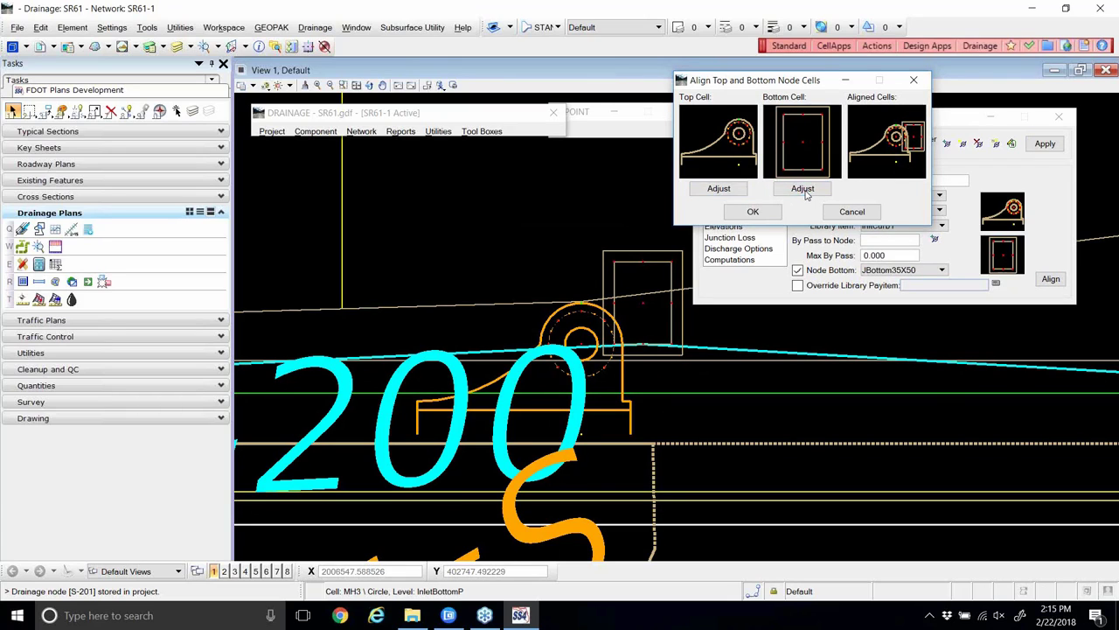
pyautogui.click(812, 191)
pyautogui.click(813, 191)
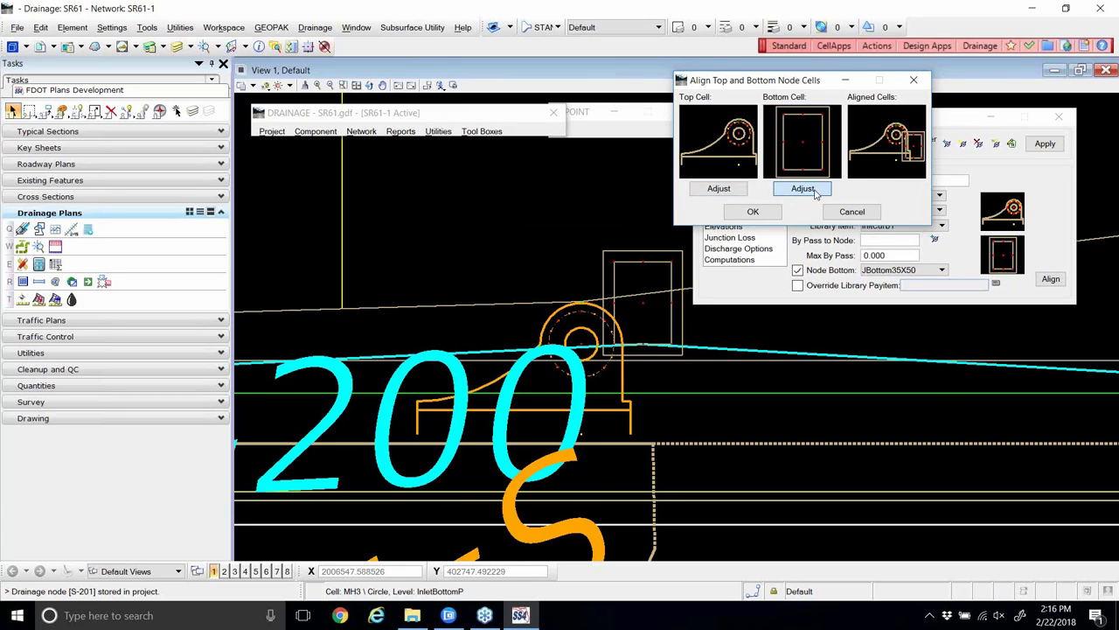
pyautogui.click(813, 192)
pyautogui.click(813, 191)
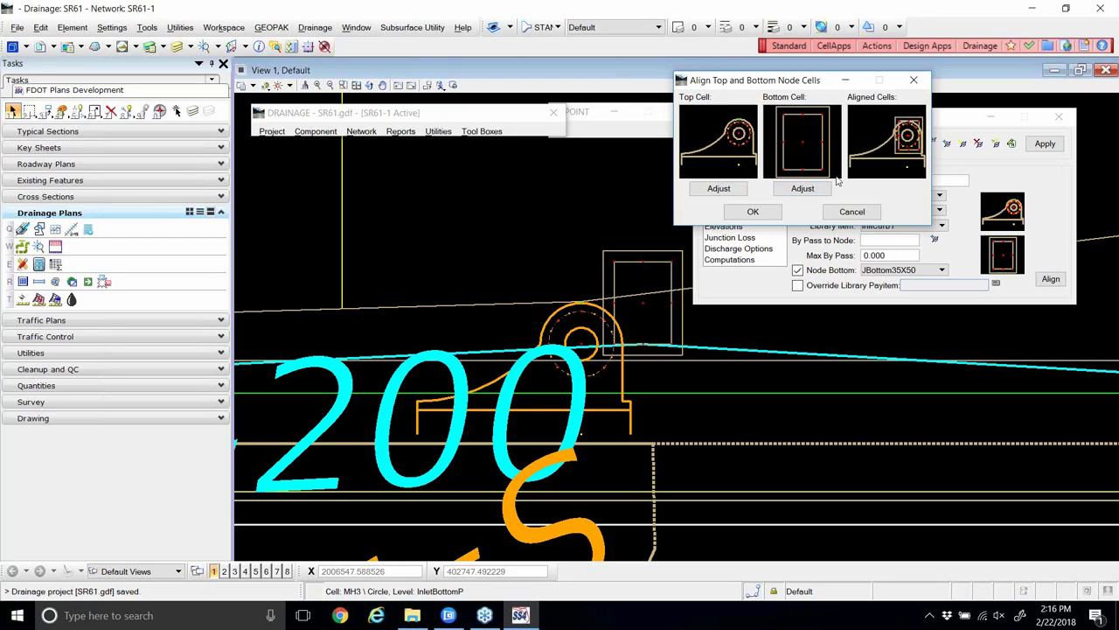
pyautogui.click(753, 211)
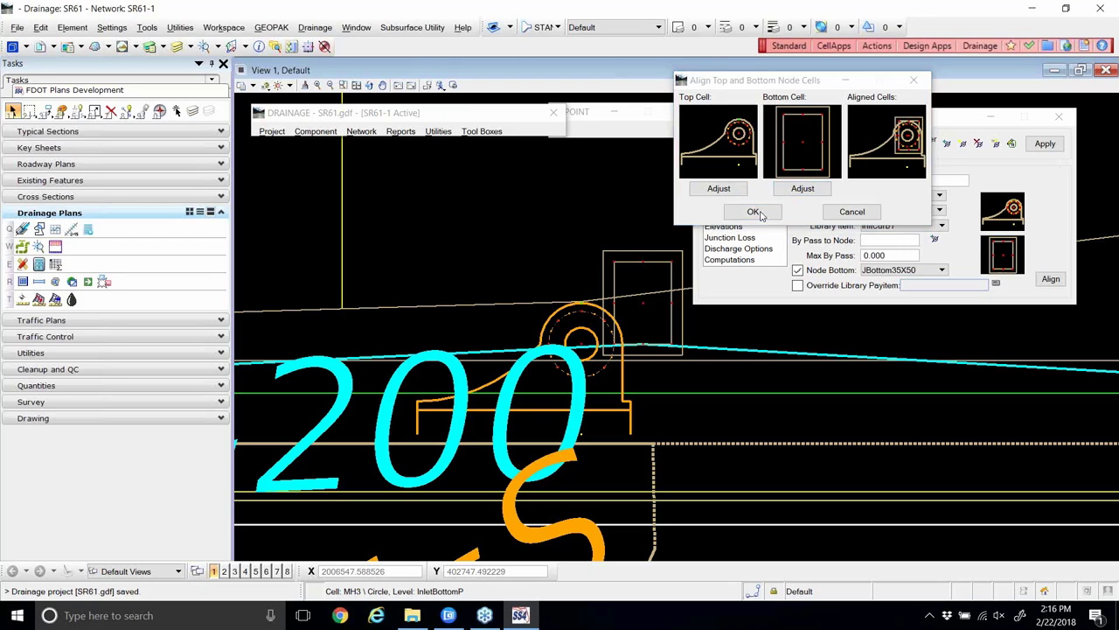
pyautogui.click(1046, 144)
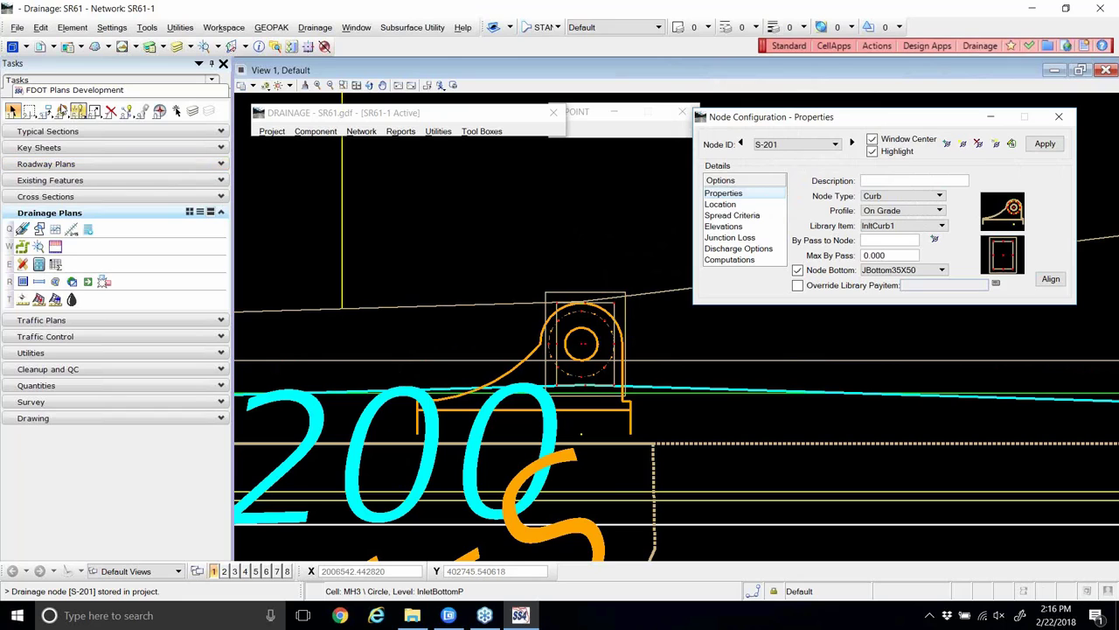
# - Load Pipe-200 for link editing and reconnect its To Node to the side of S-201's bottom box facing the pipe, applying the link
pyautogui.click(12, 111)
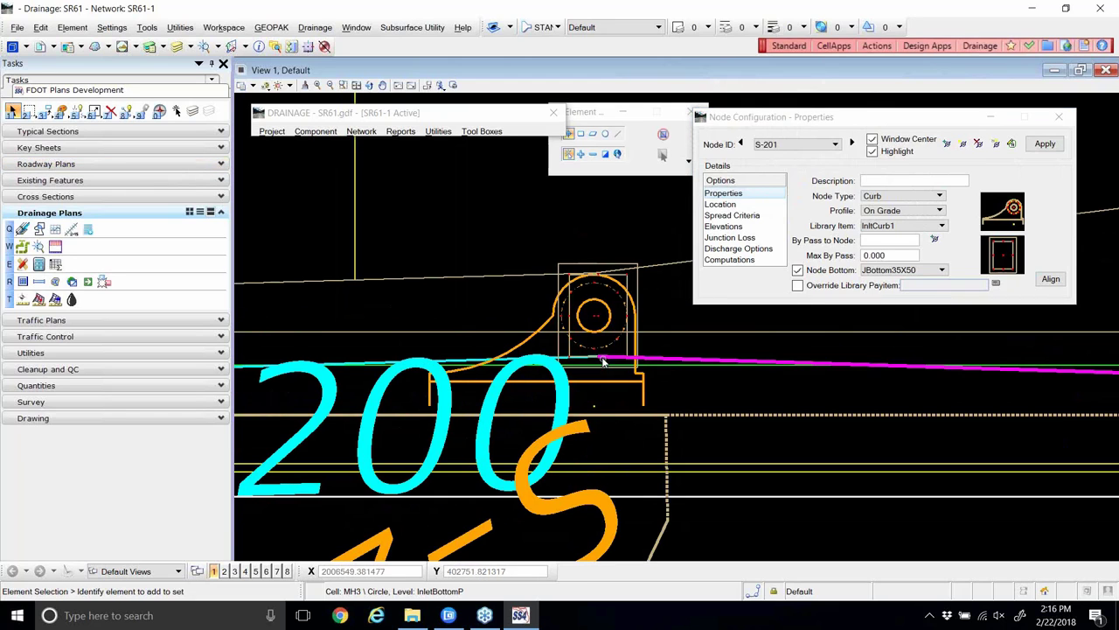
pyautogui.scroll(-2, 618, 350)
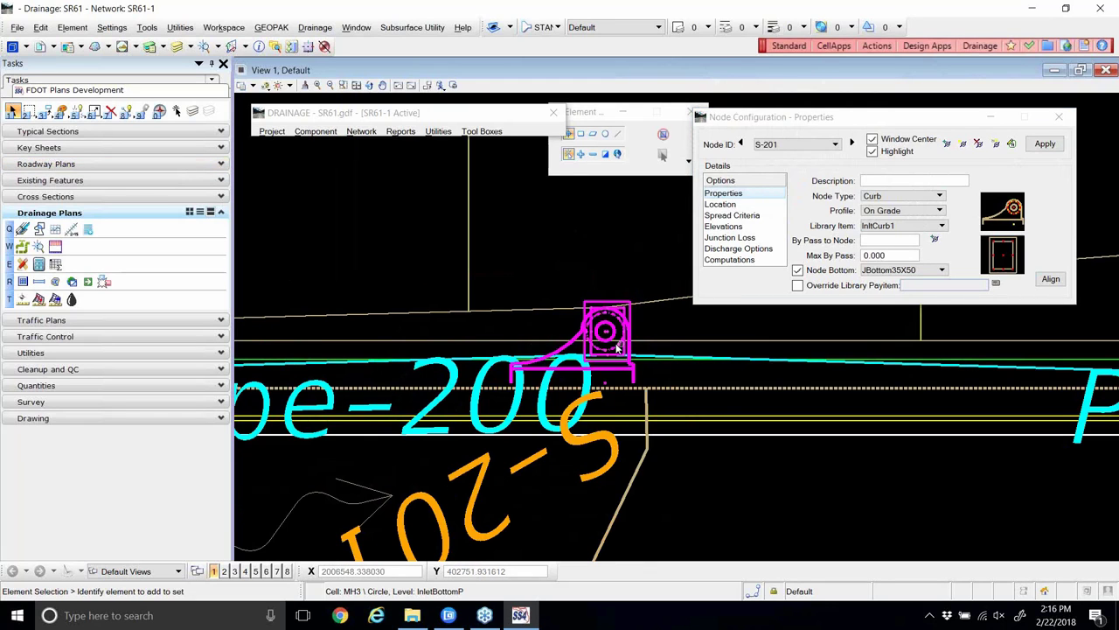
pyautogui.click(325, 133)
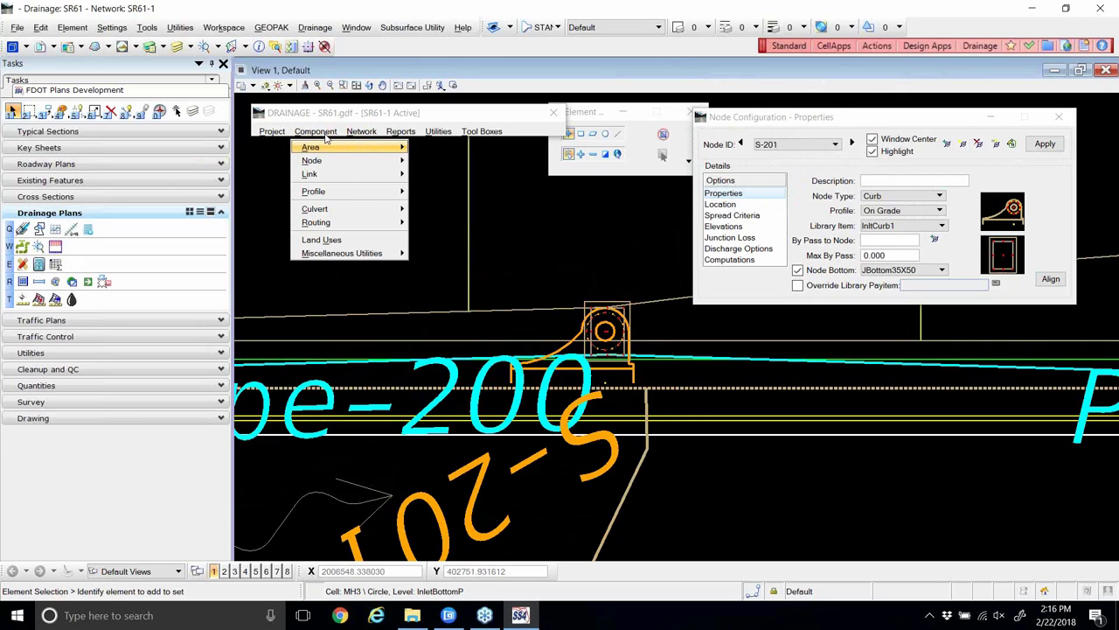
pyautogui.moveTo(349, 161)
pyautogui.click(436, 186)
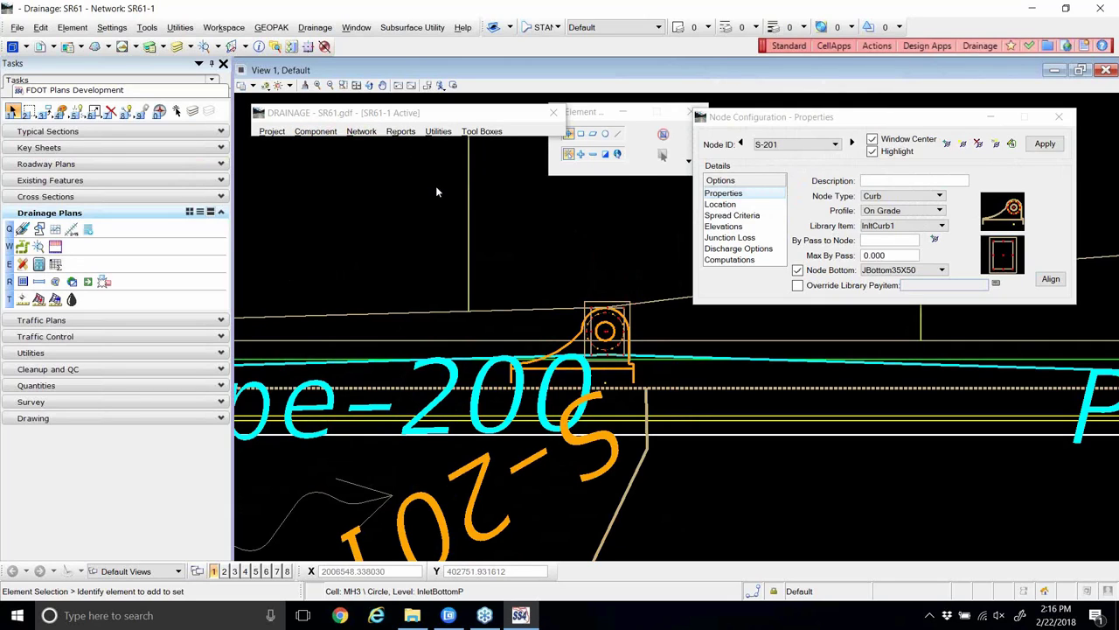
pyautogui.click(506, 158)
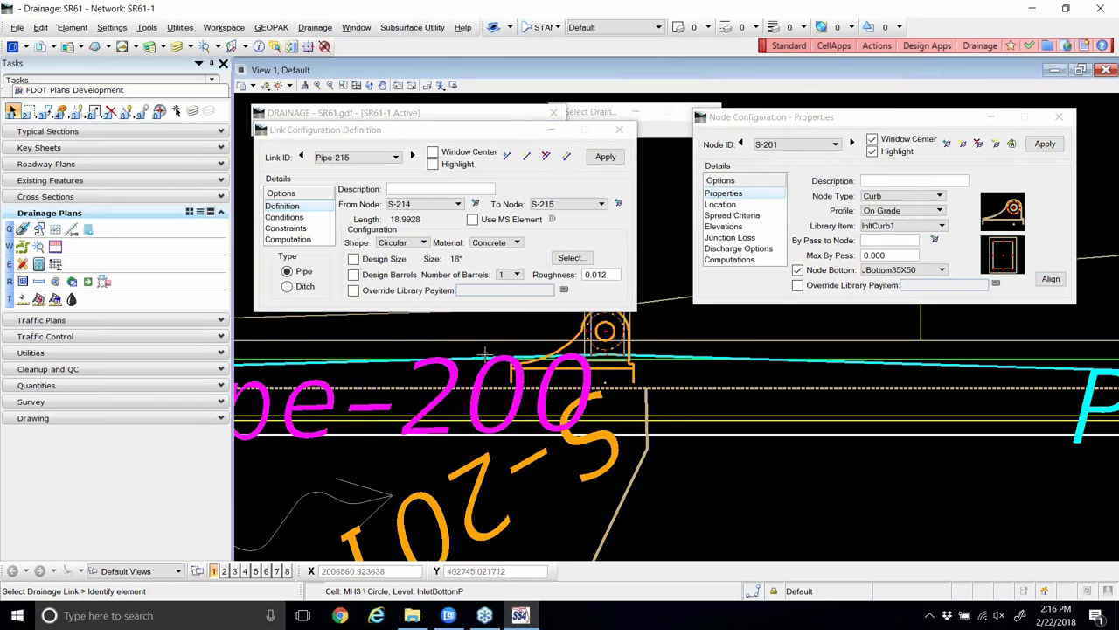
pyautogui.click(349, 361)
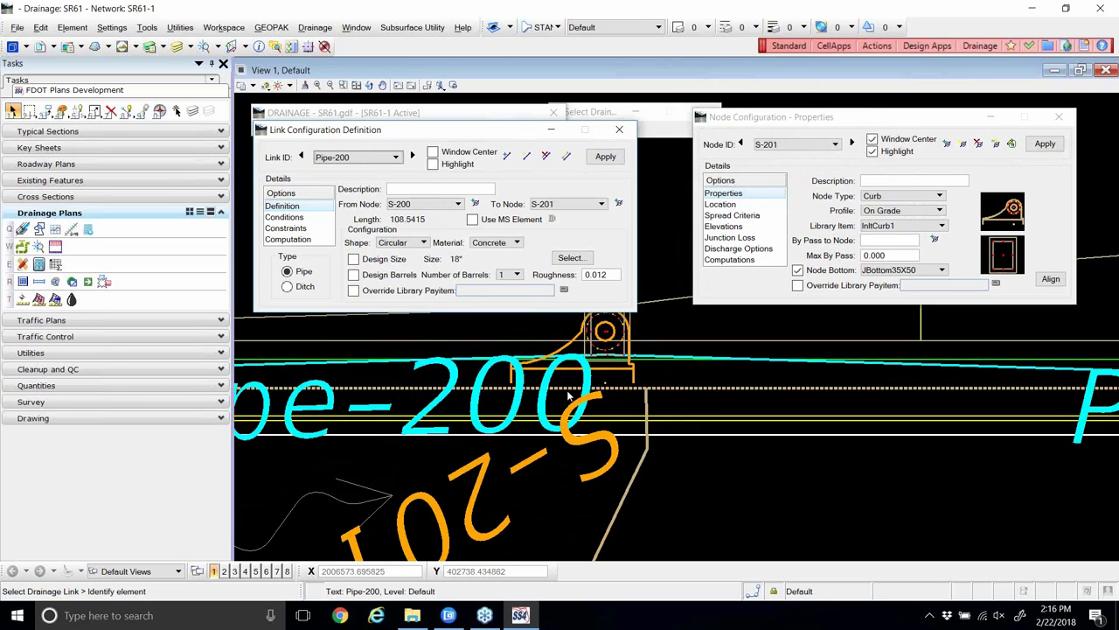
pyautogui.click(618, 204)
pyautogui.scroll(3, 585, 322)
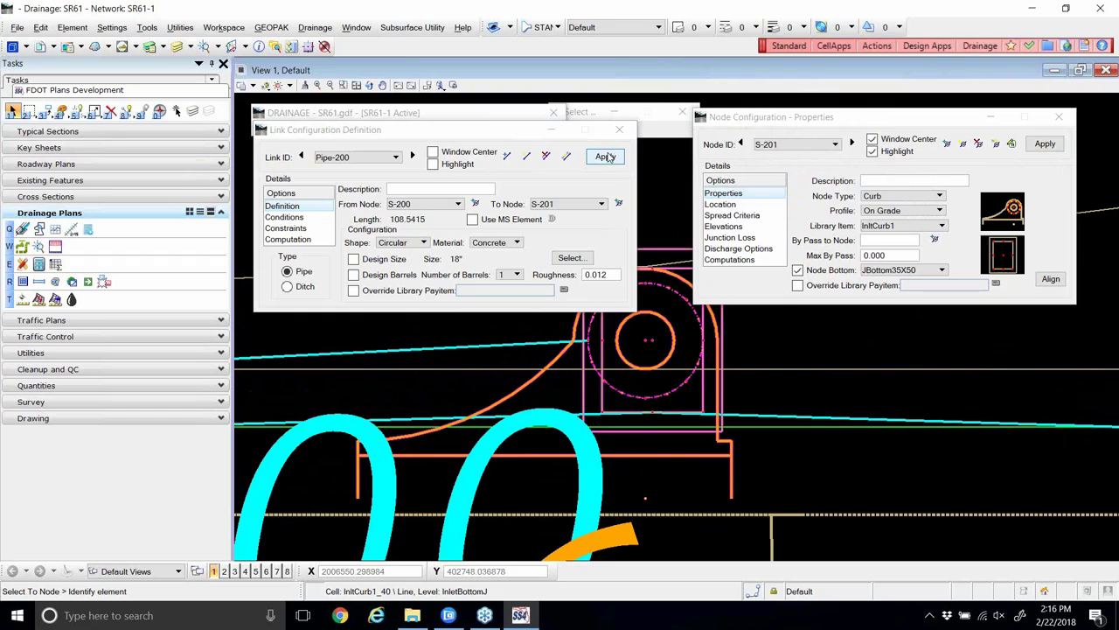
pyautogui.click(595, 311)
pyautogui.scroll(-3, 525, 324)
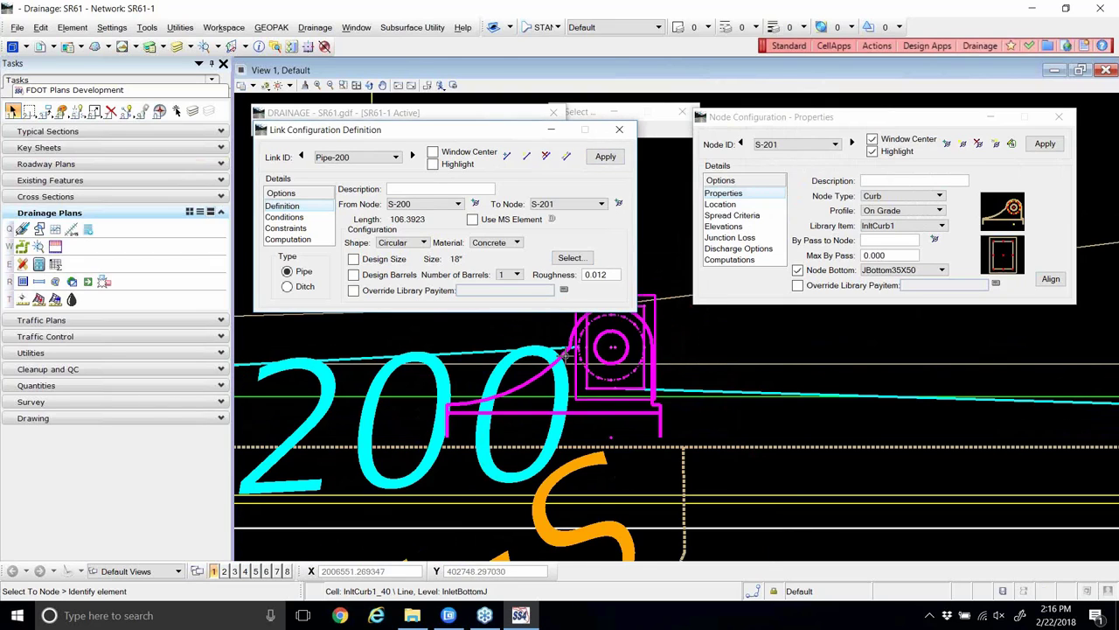
# - Load Pipe-201 from the drawing and reconnect its From Node to the side of S-201's bottom box facing S-203, applying the link
pyautogui.click(507, 155)
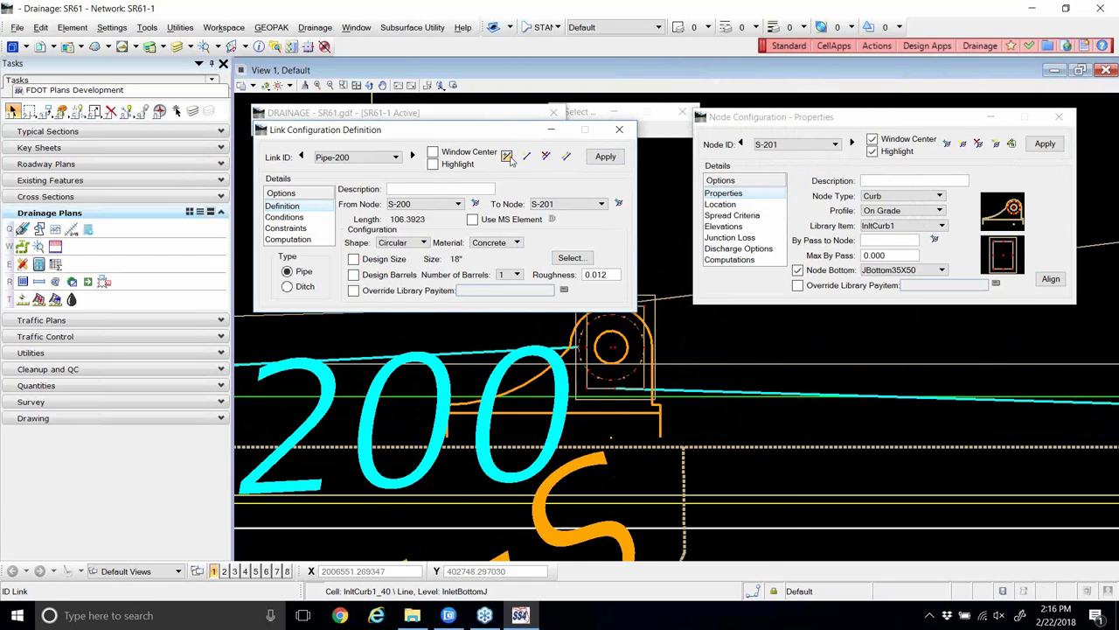
pyautogui.click(678, 388)
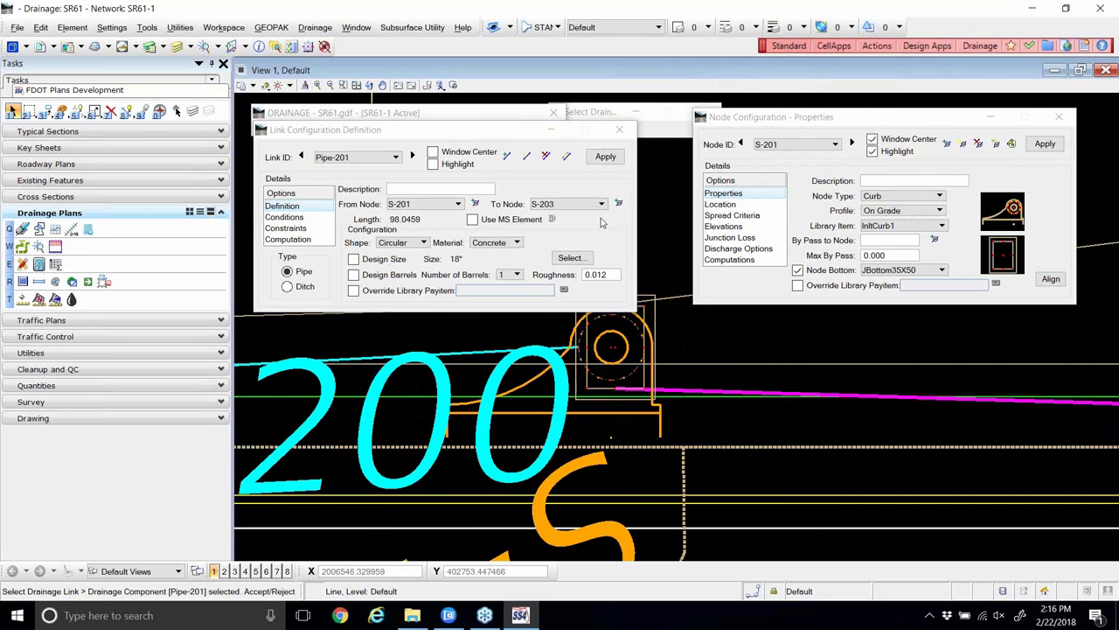
pyautogui.click(475, 203)
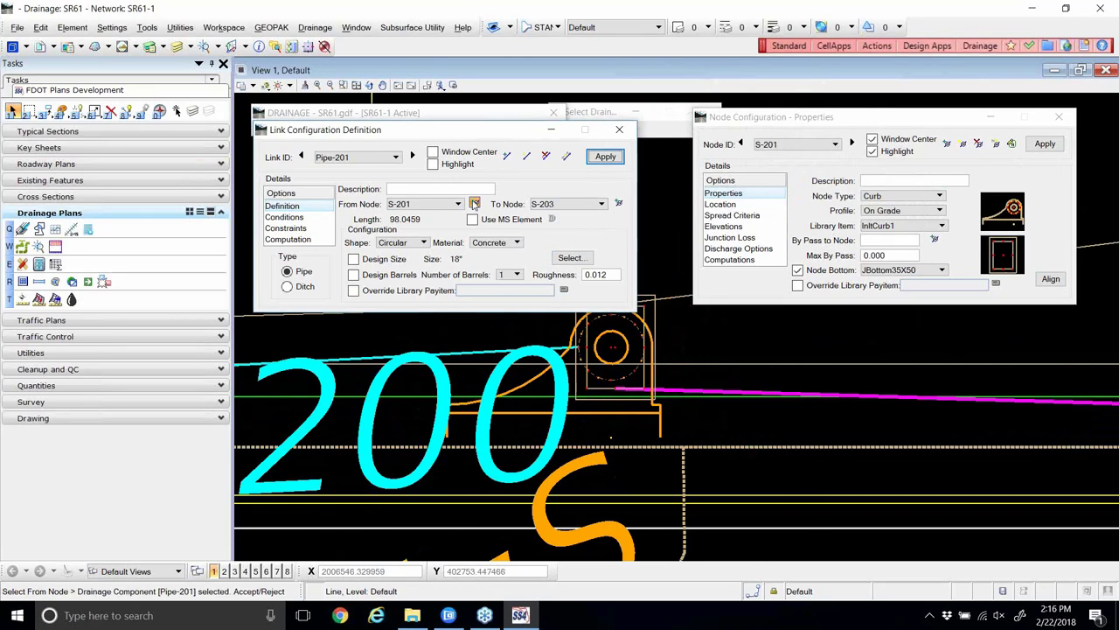
pyautogui.click(629, 350)
pyautogui.click(605, 157)
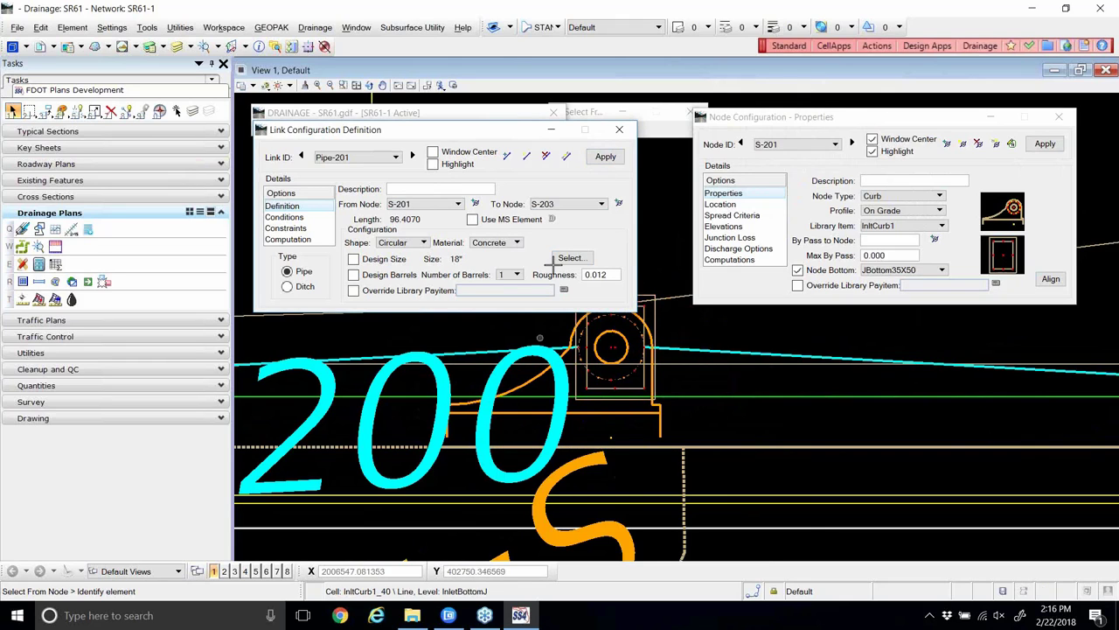
# - Close the link configuration of Pipe-201 and the node configuration of S-201
pyautogui.scroll(-2, 822, 391)
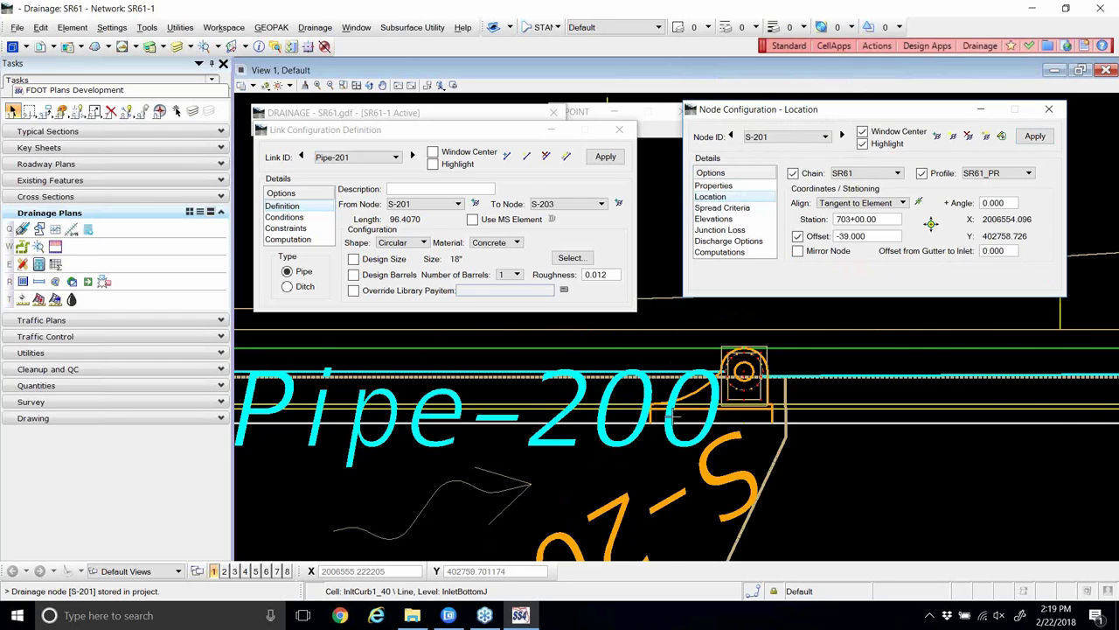
pyautogui.scroll(-3, 672, 417)
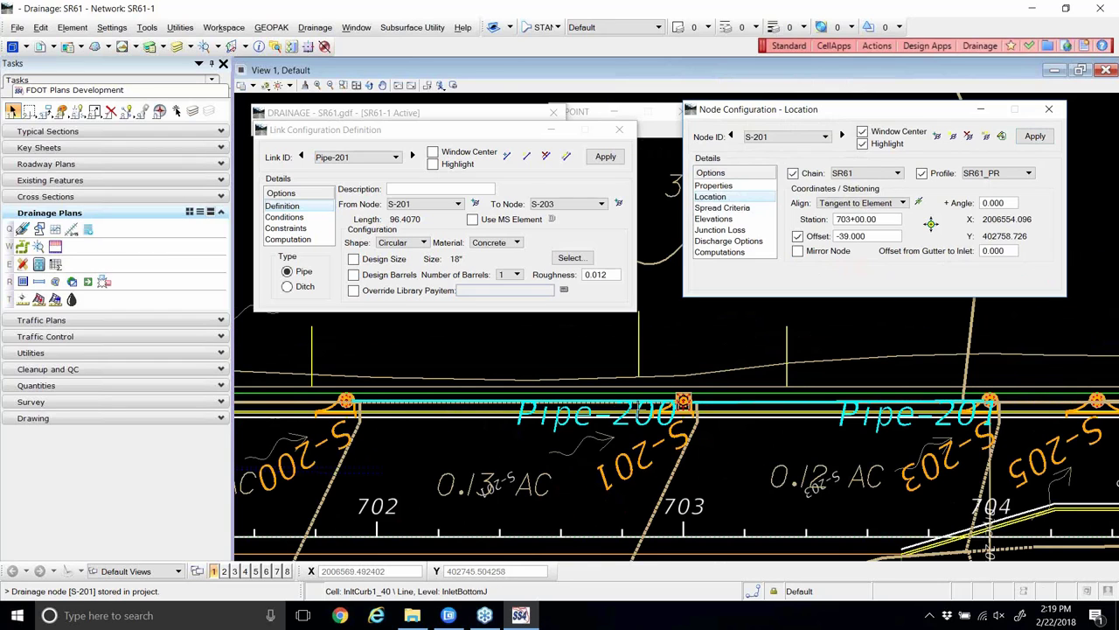
pyautogui.click(619, 130)
pyautogui.click(1050, 111)
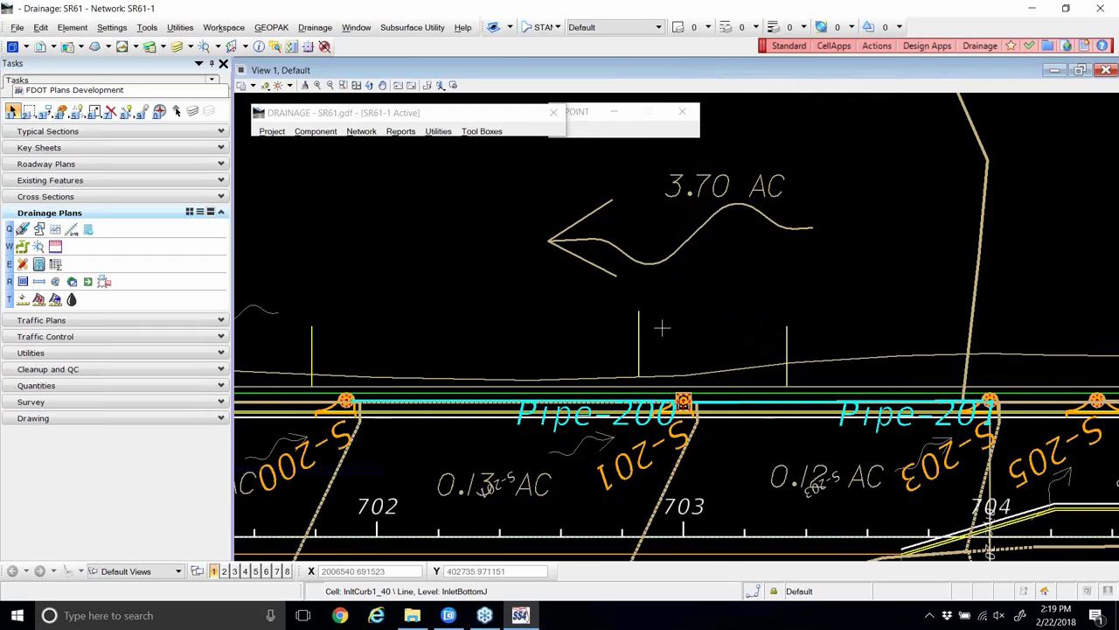
# - Open network SR61-1 for editing, build it to validate its connectivity, and dismiss the build summary
pyautogui.scroll(-2, 550, 297)
pyautogui.scroll(-1, 535, 302)
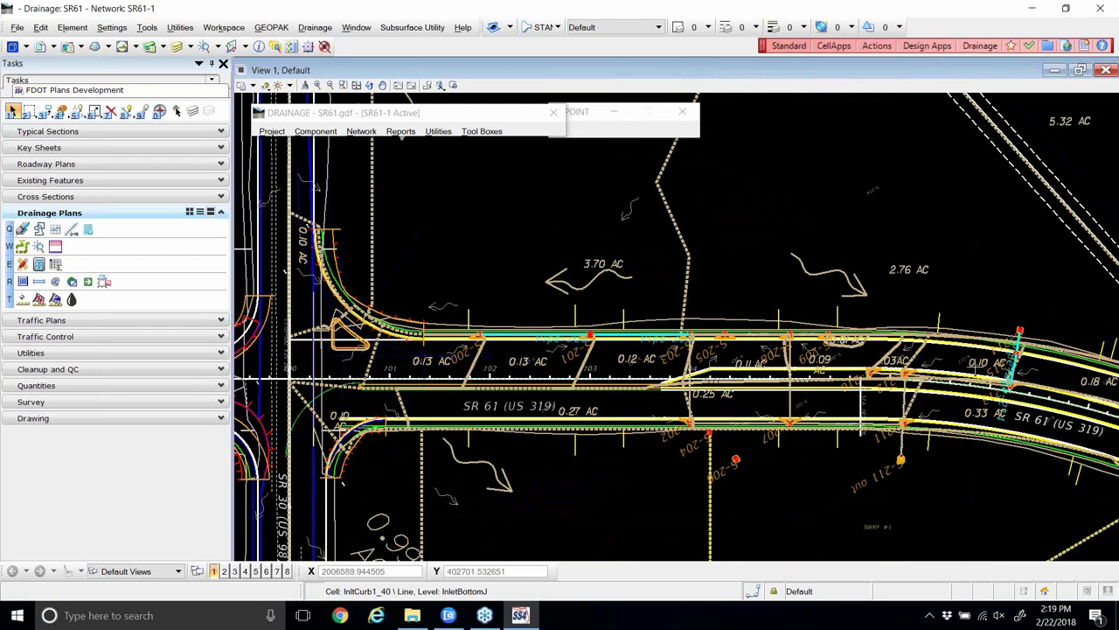
pyautogui.scroll(1, 1049, 369)
pyautogui.scroll(2, 1050, 369)
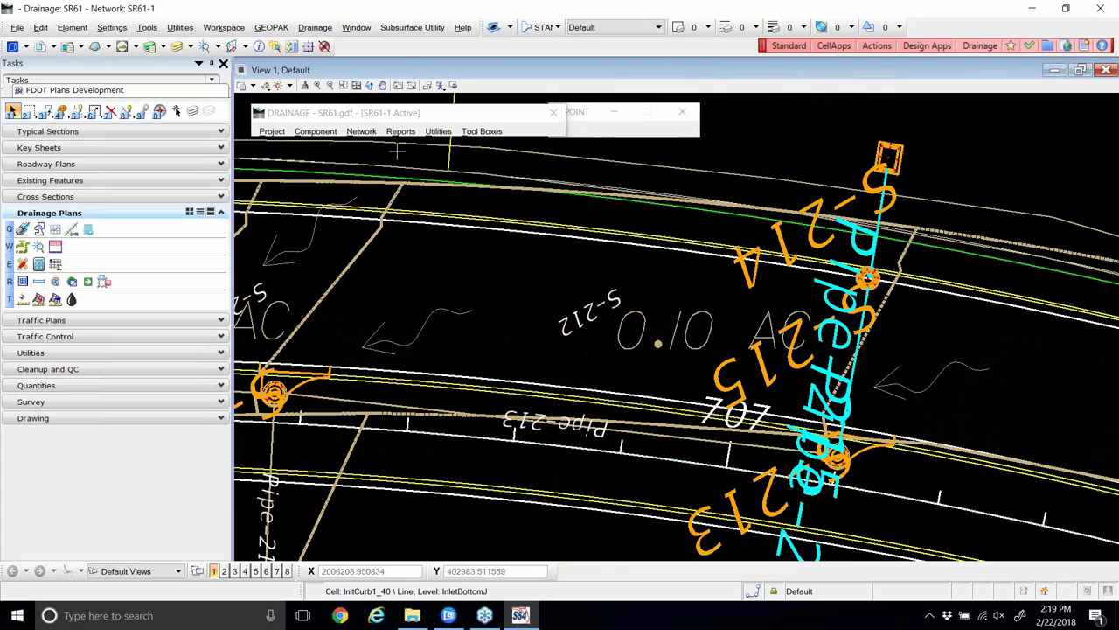
pyautogui.click(367, 133)
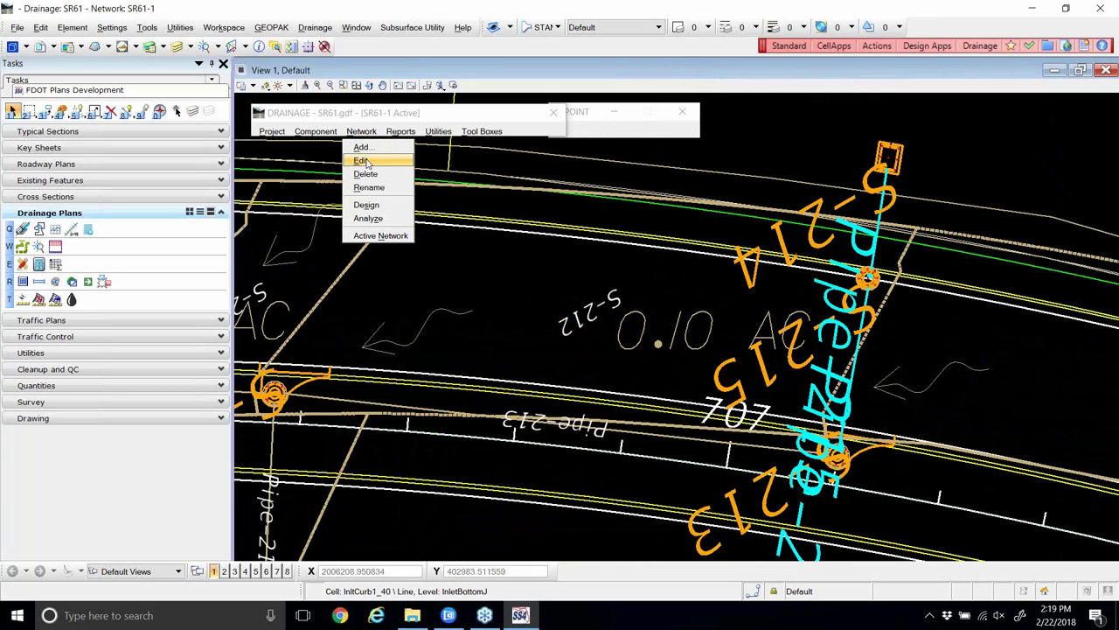
pyautogui.click(371, 166)
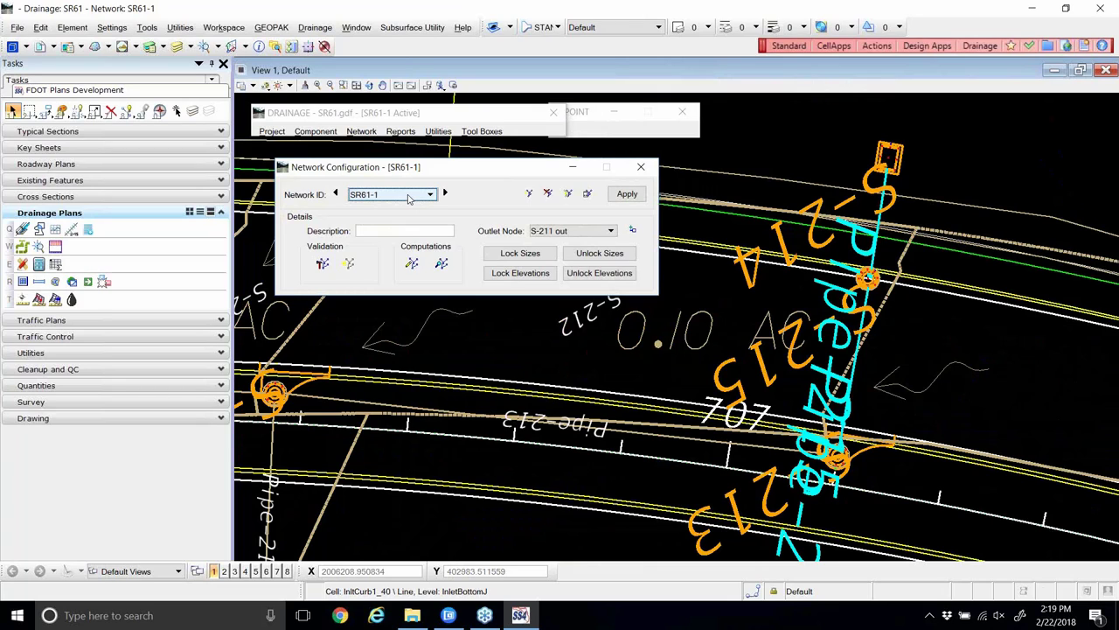
pyautogui.moveTo(496, 174); pyautogui.dragTo(505, 168)
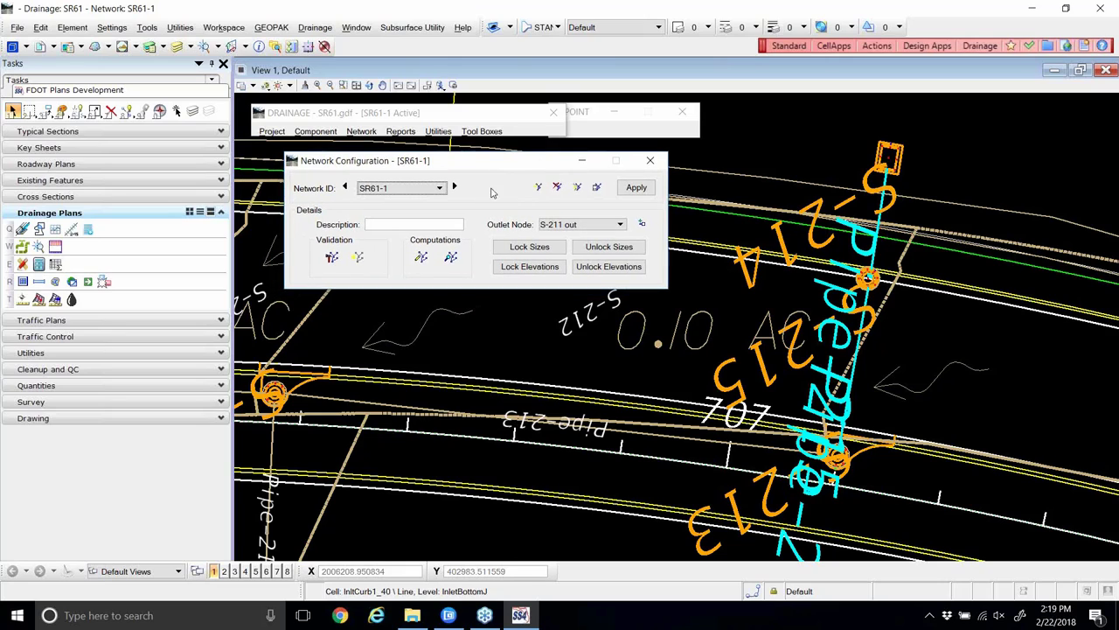
pyautogui.click(332, 258)
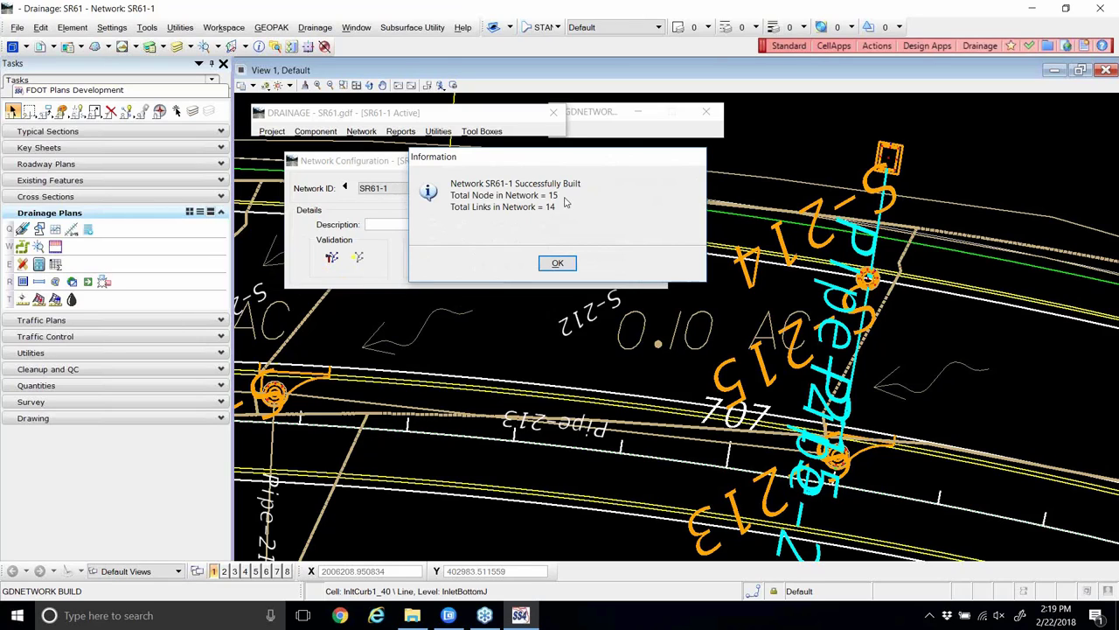
pyautogui.click(563, 269)
# - Run the Design Network computation on network SR61-1
pyautogui.moveTo(427, 168); pyautogui.dragTo(413, 169)
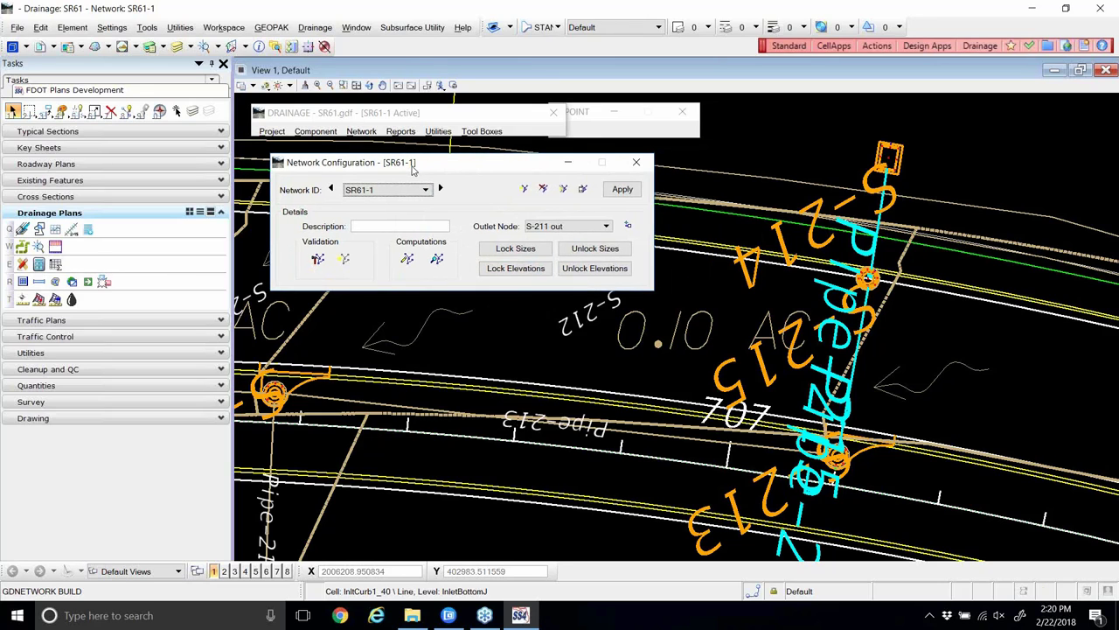
pyautogui.click(411, 260)
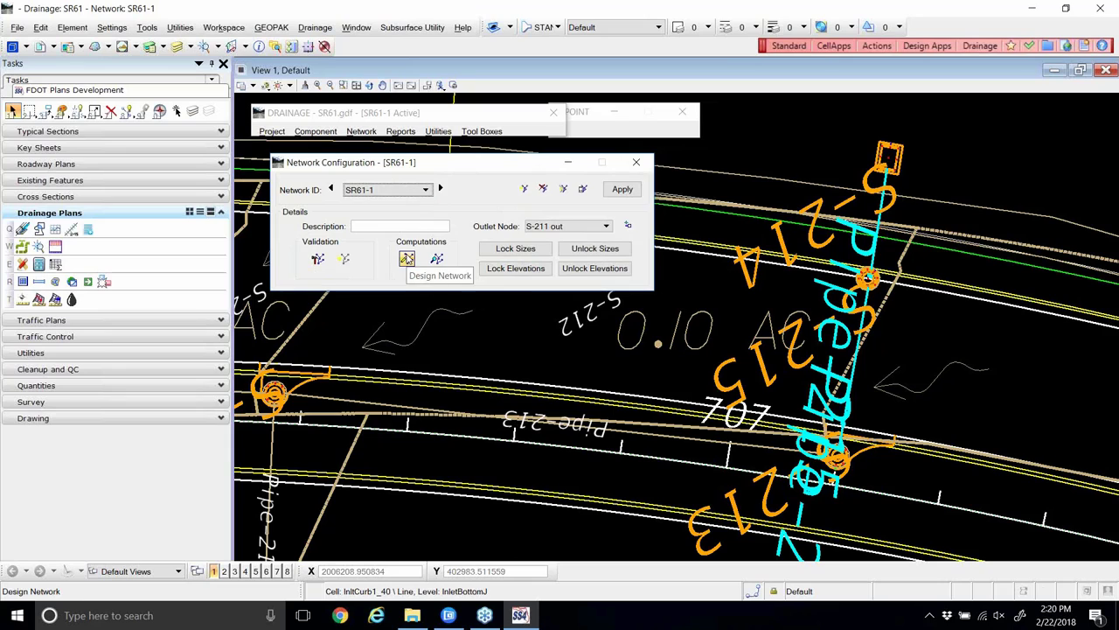
pyautogui.click(407, 258)
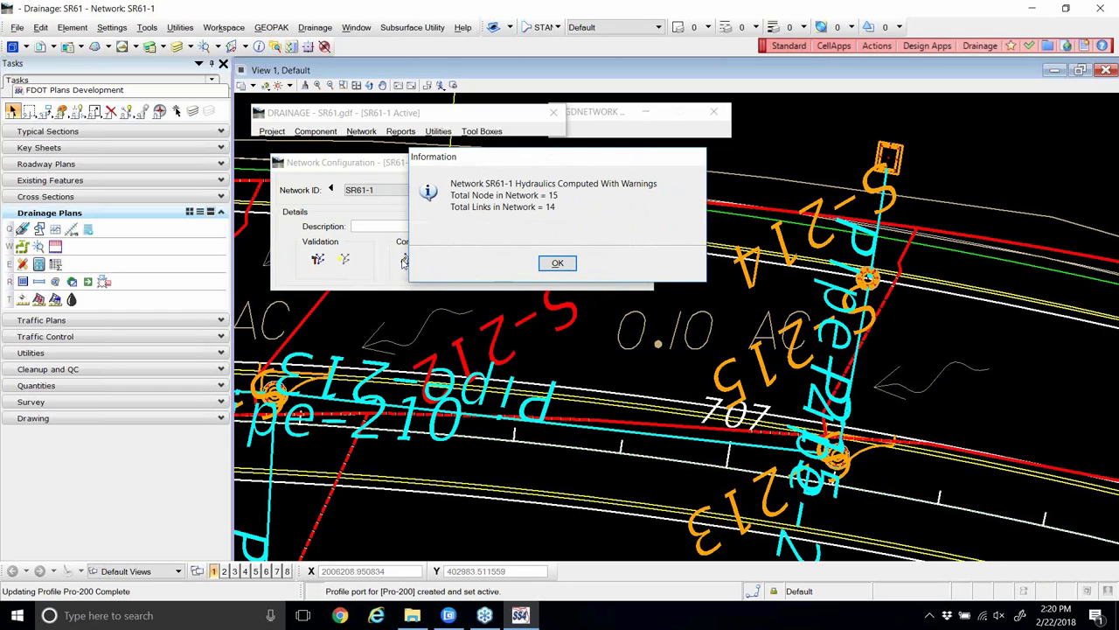
# - Dismiss the computation summary, review the design messages in drgmsg.txt for network SR61-1, and close the file
pyautogui.click(557, 262)
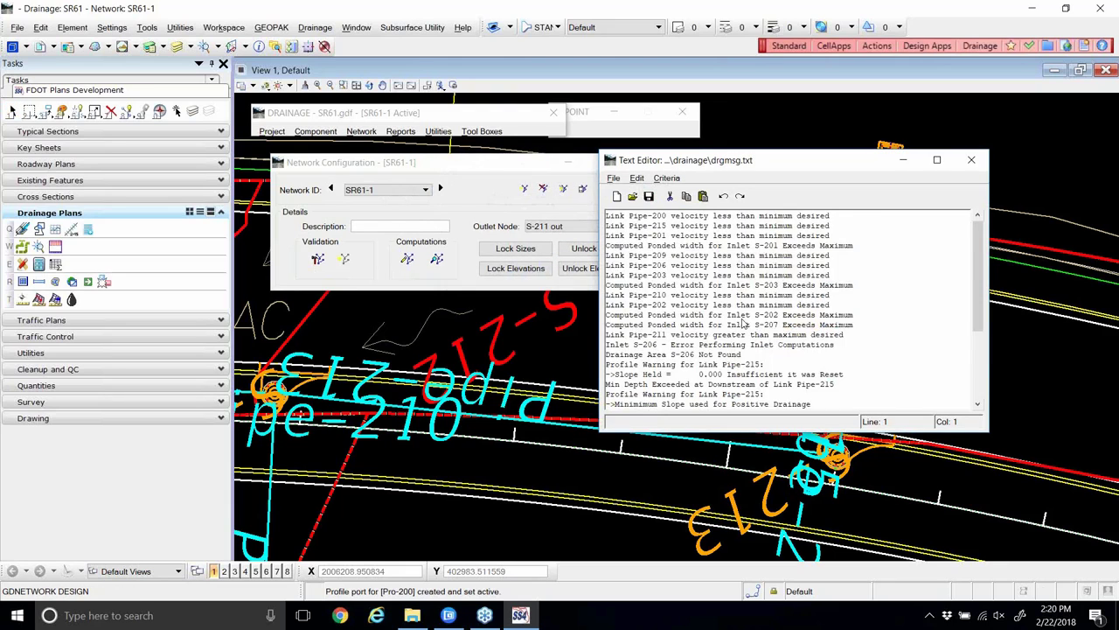
pyautogui.scroll(4, 786, 318)
pyautogui.click(972, 161)
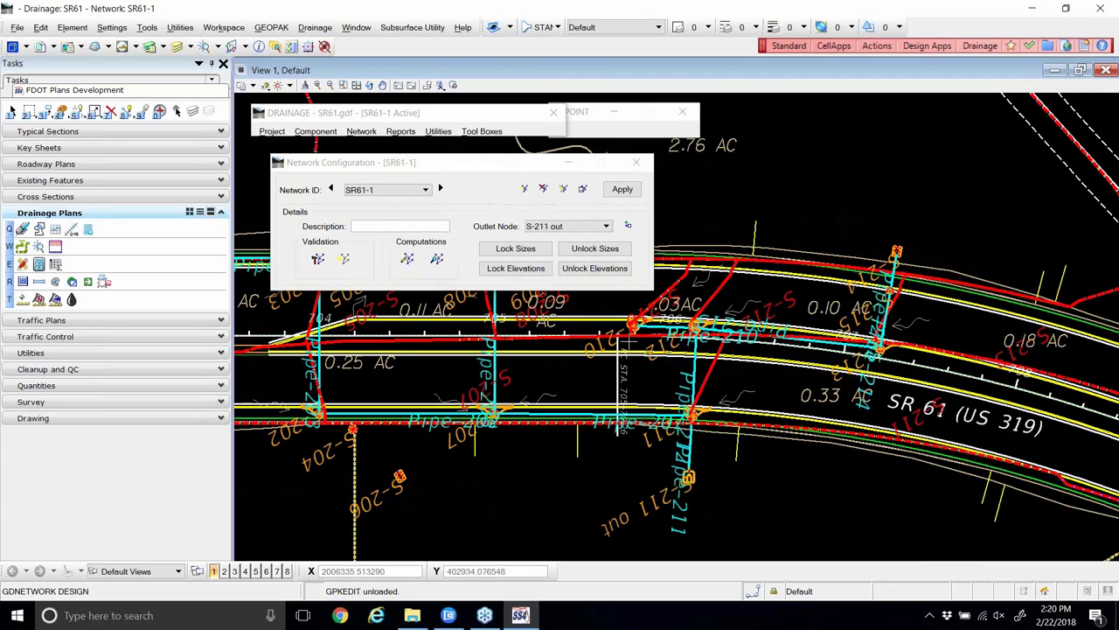
# - Lock the sizes of network SR61-1 and close its network configuration
pyautogui.click(515, 249)
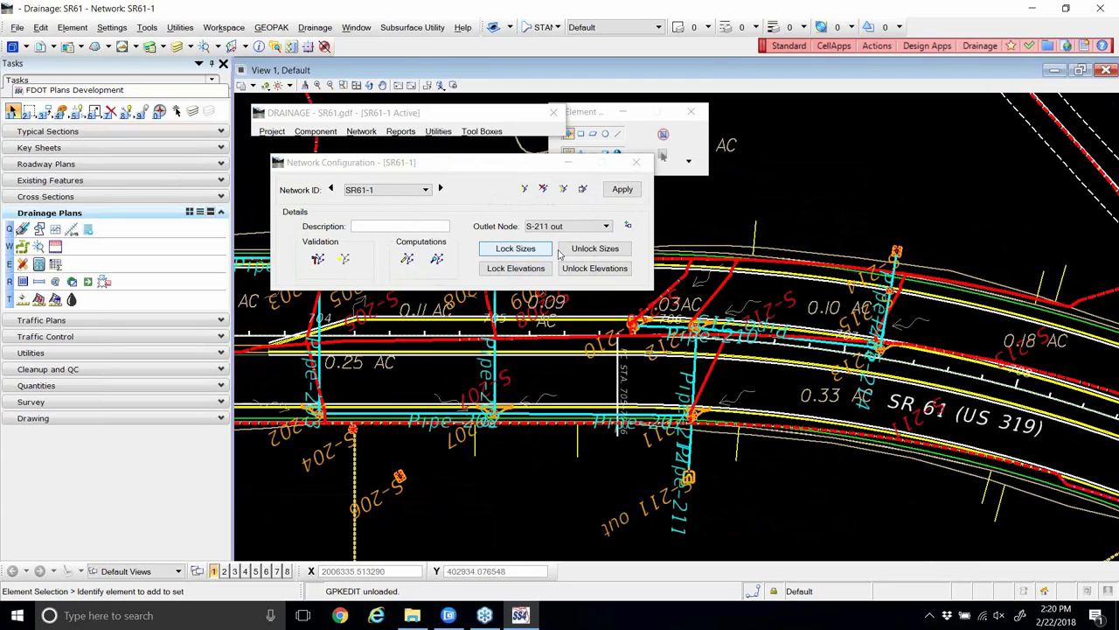
pyautogui.scroll(2, 705, 256)
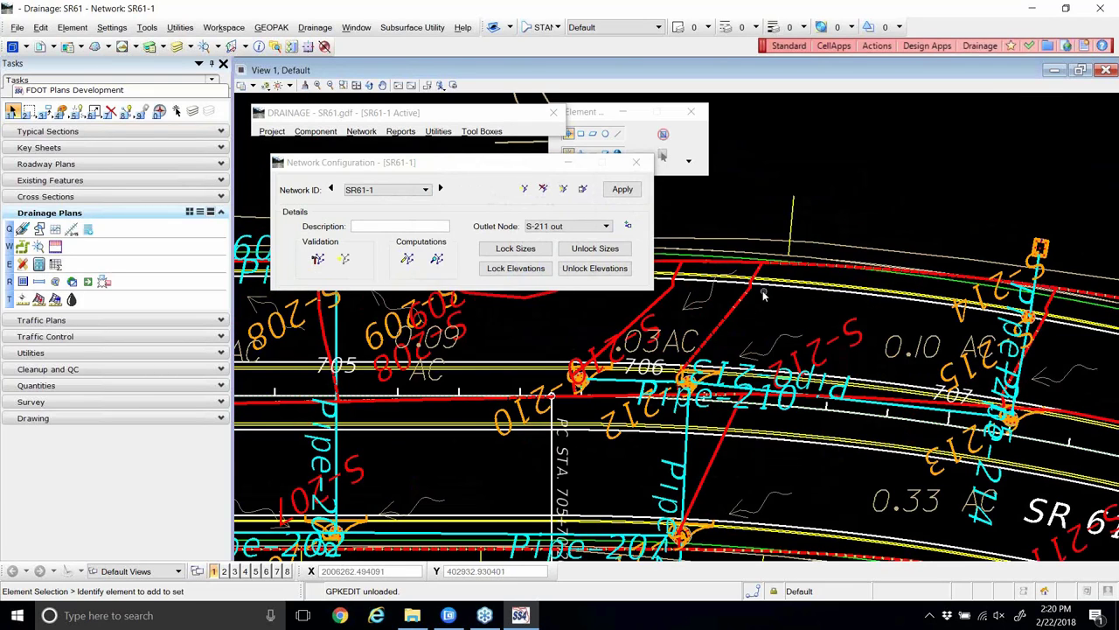
pyautogui.scroll(-2, 732, 294)
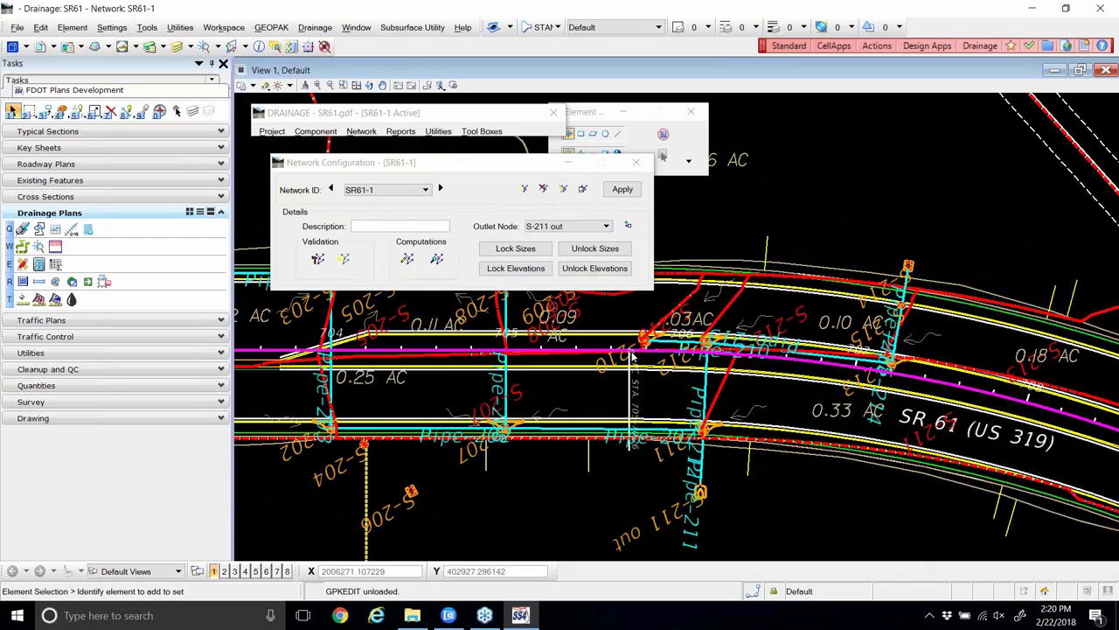
pyautogui.scroll(4, 686, 363)
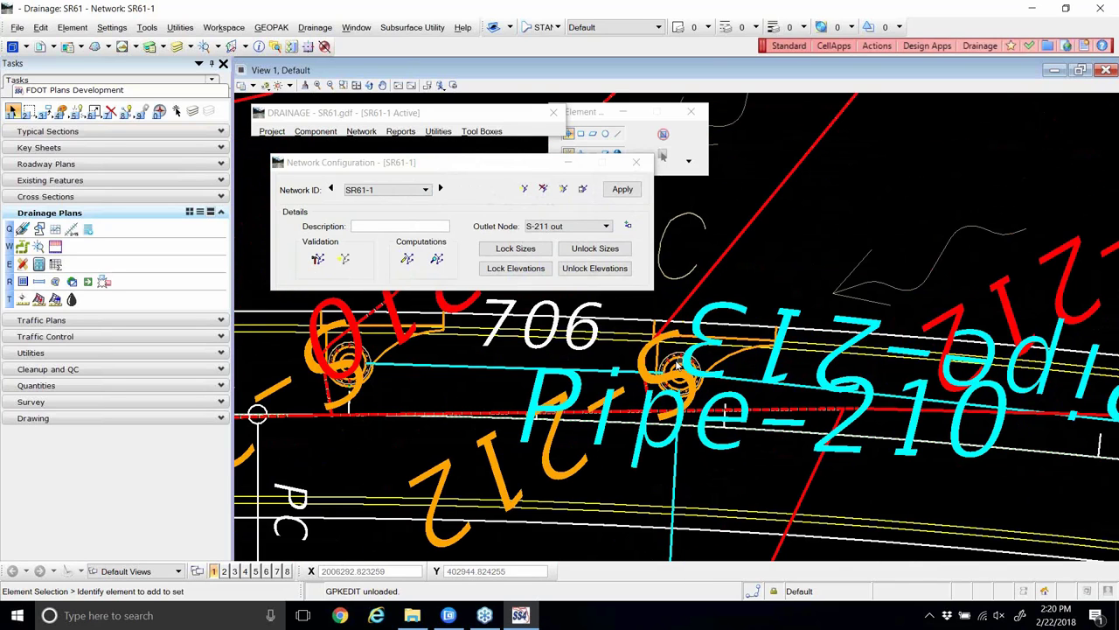
pyautogui.scroll(-3, 689, 366)
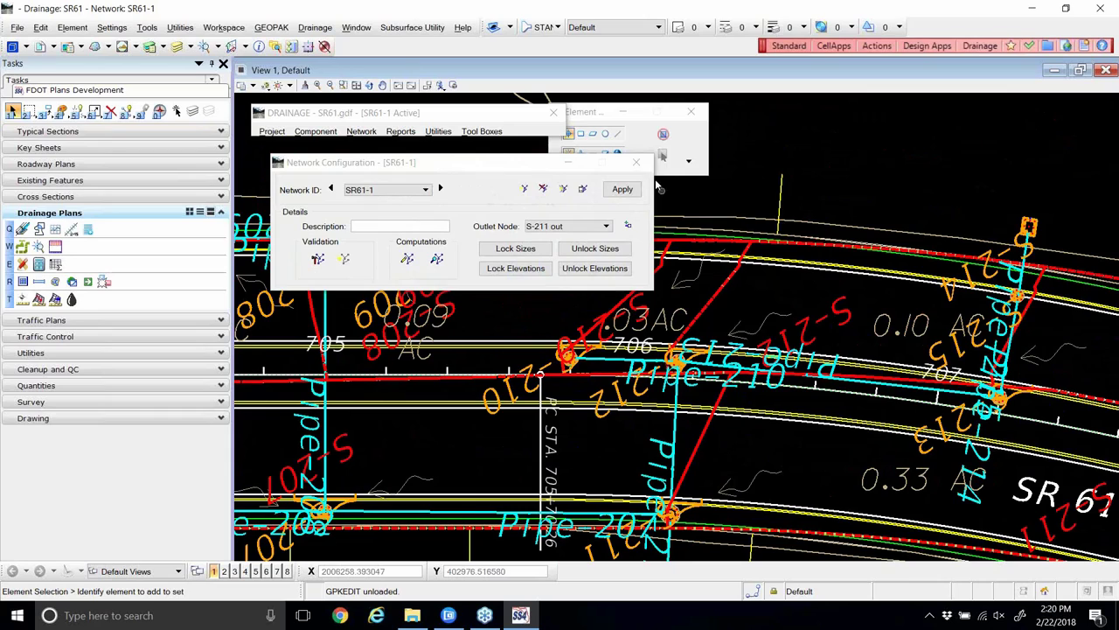
pyautogui.click(636, 161)
# - Fit the whole design in the view and window in on the drainage profile drawn away from the plan
pyautogui.scroll(-8, 600, 348)
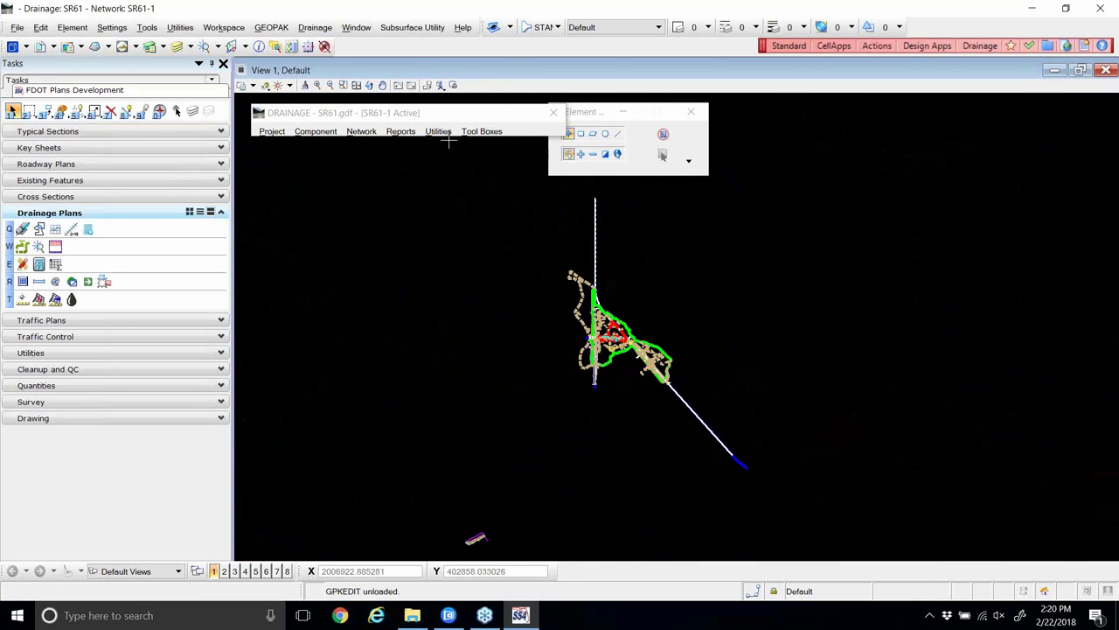
pyautogui.click(356, 85)
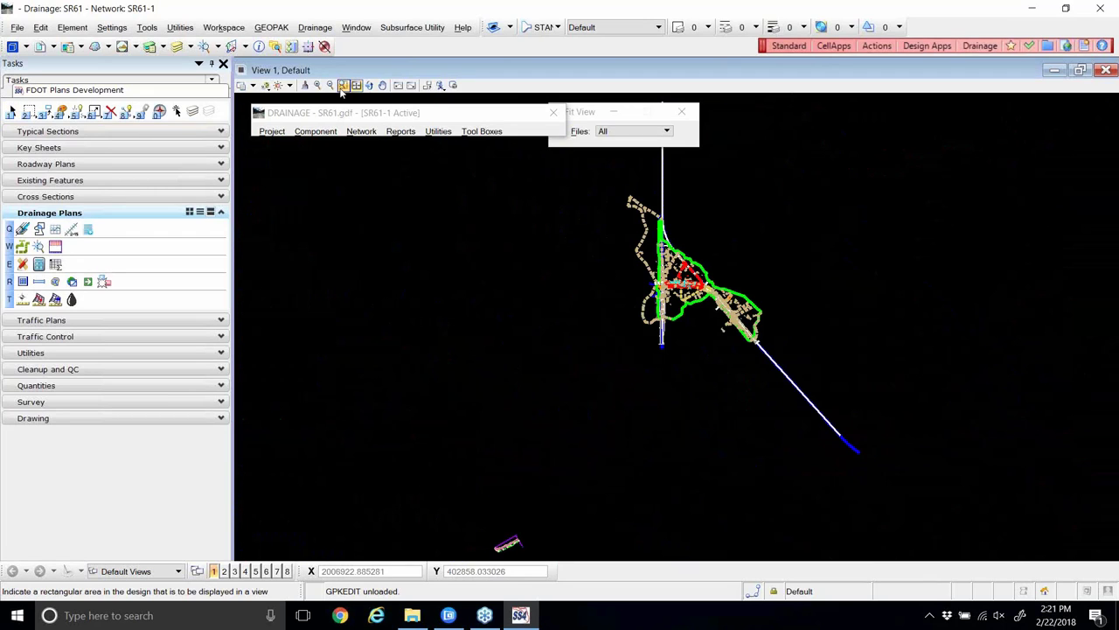
pyautogui.click(343, 85)
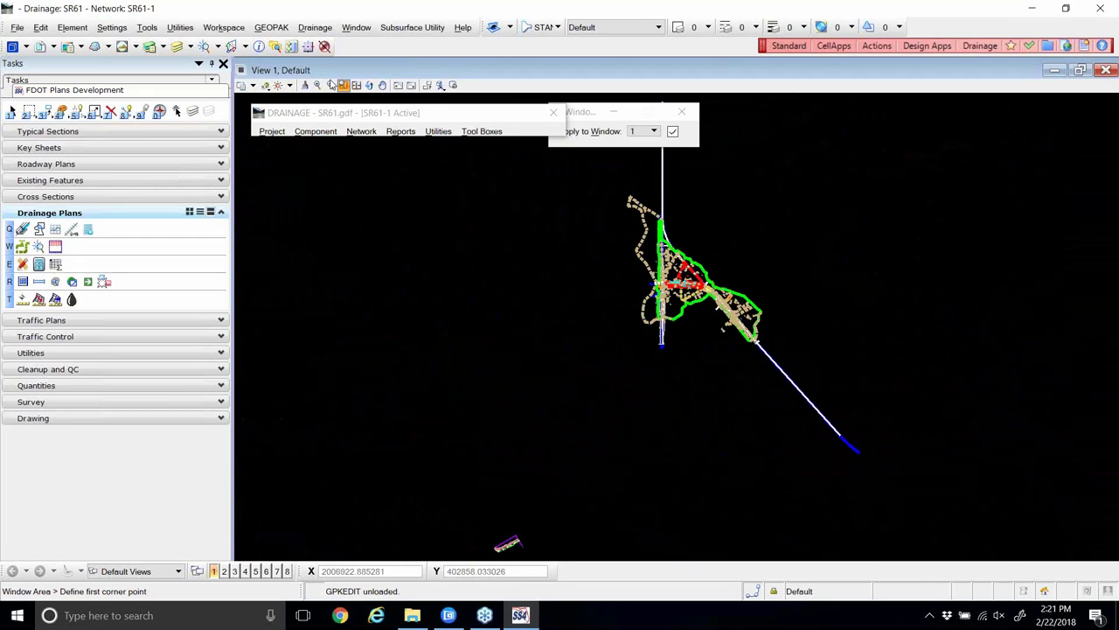
pyautogui.click(485, 556)
pyautogui.click(533, 527)
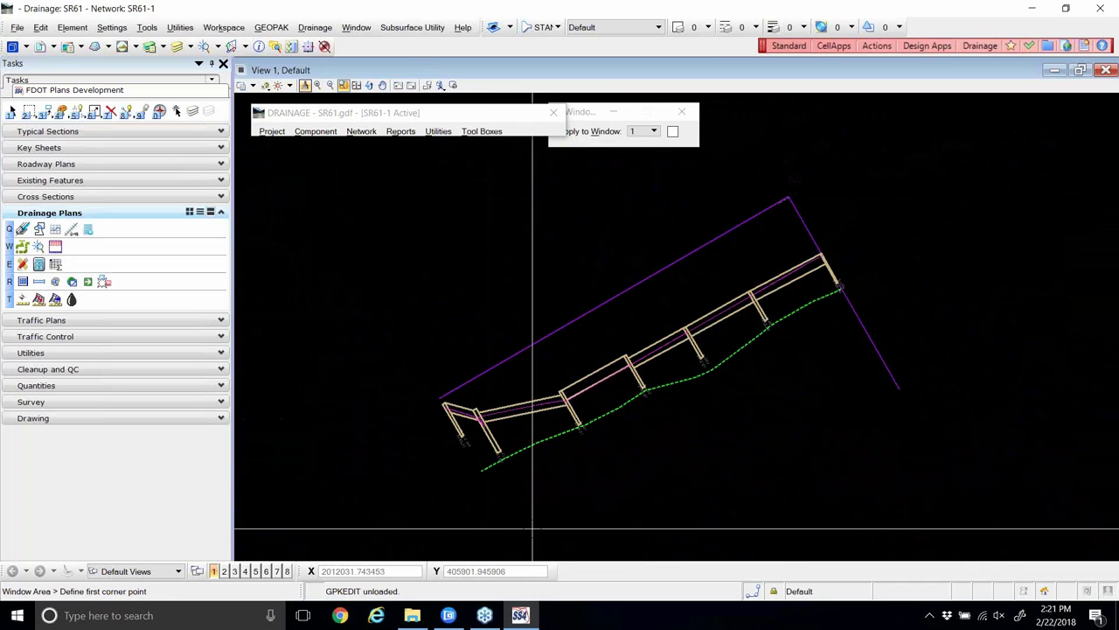
pyautogui.click(426, 493)
pyautogui.click(974, 184)
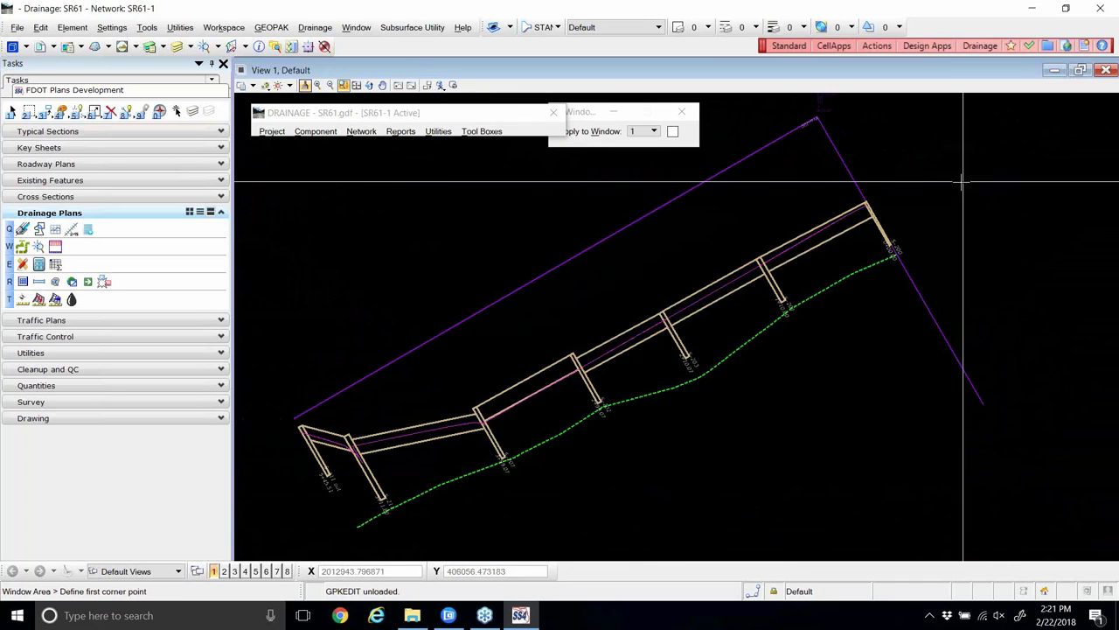
pyautogui.rightClick(974, 184)
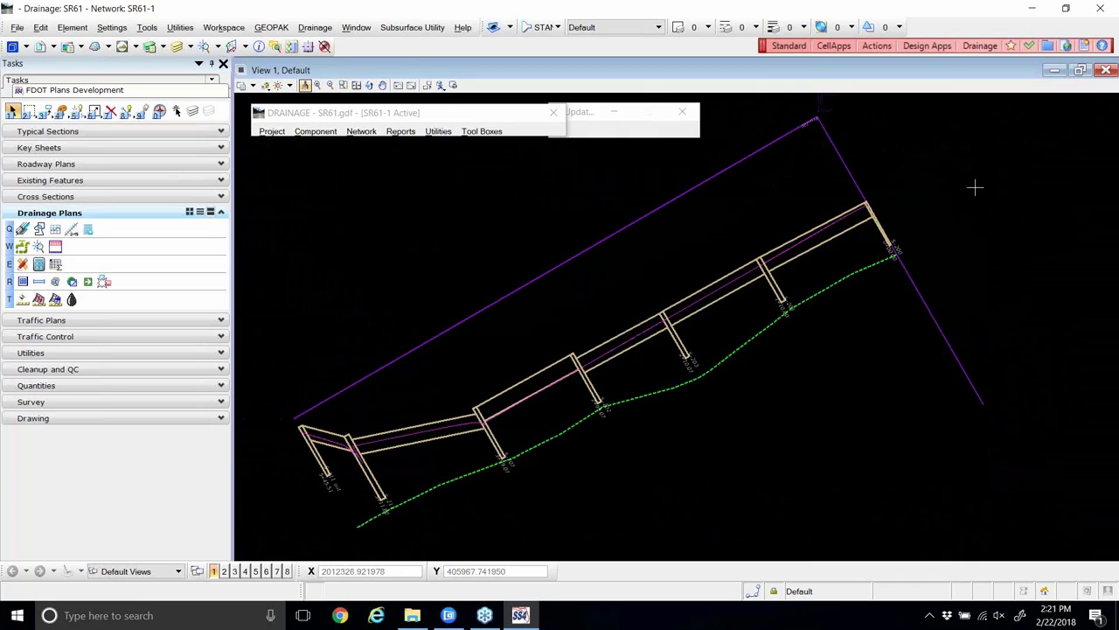
# - Rotate the view with the Unrotated method to level the drainage profile, and return to element selection
pyautogui.click(369, 86)
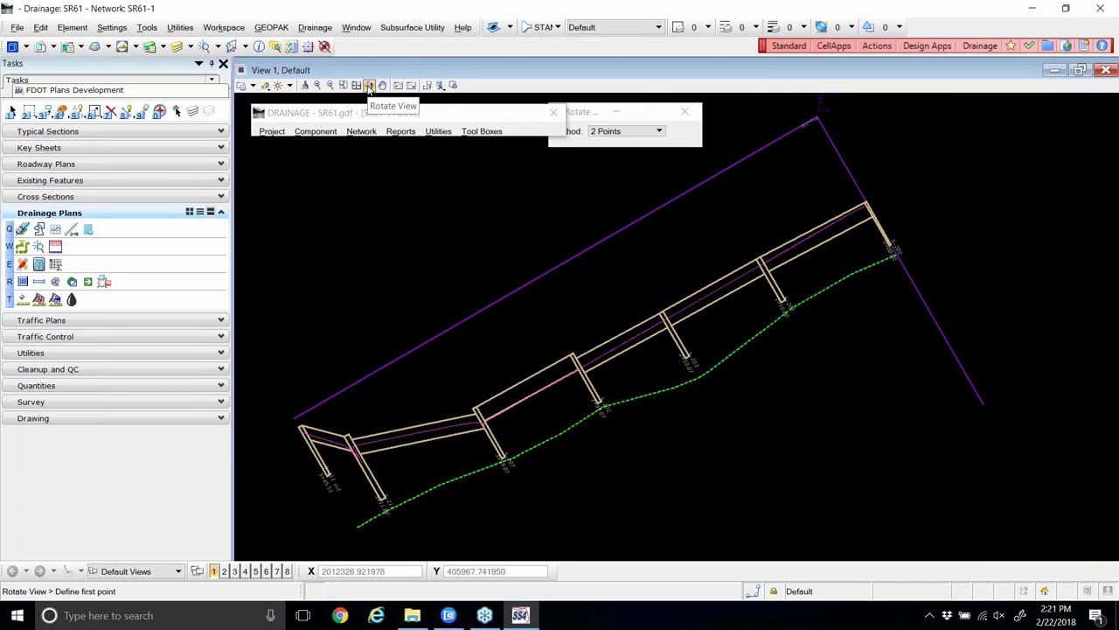
pyautogui.click(644, 129)
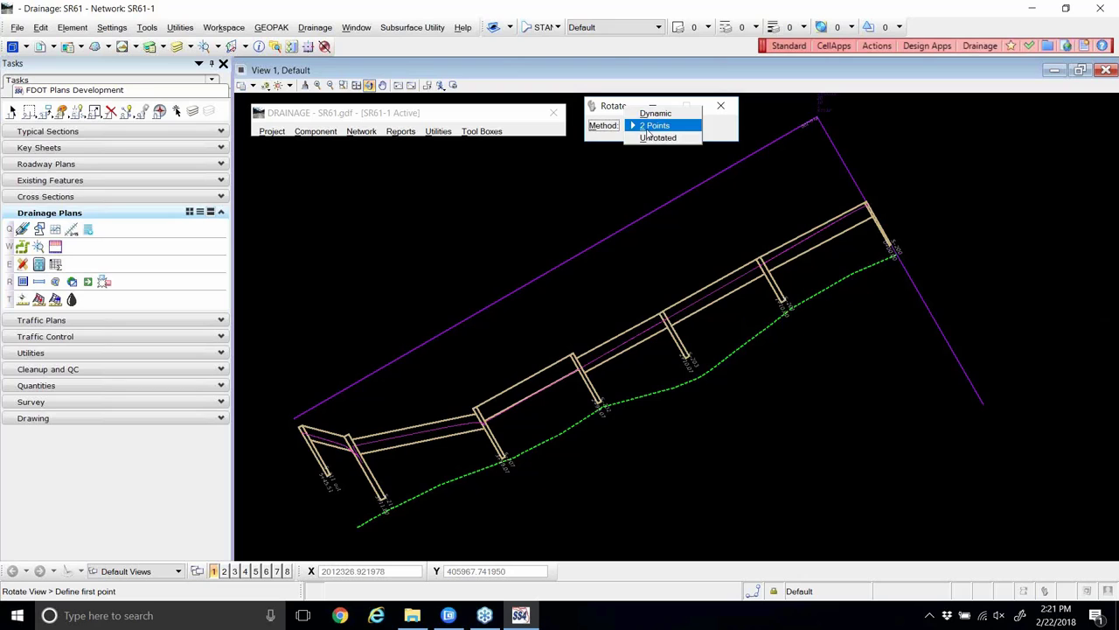
pyautogui.click(651, 137)
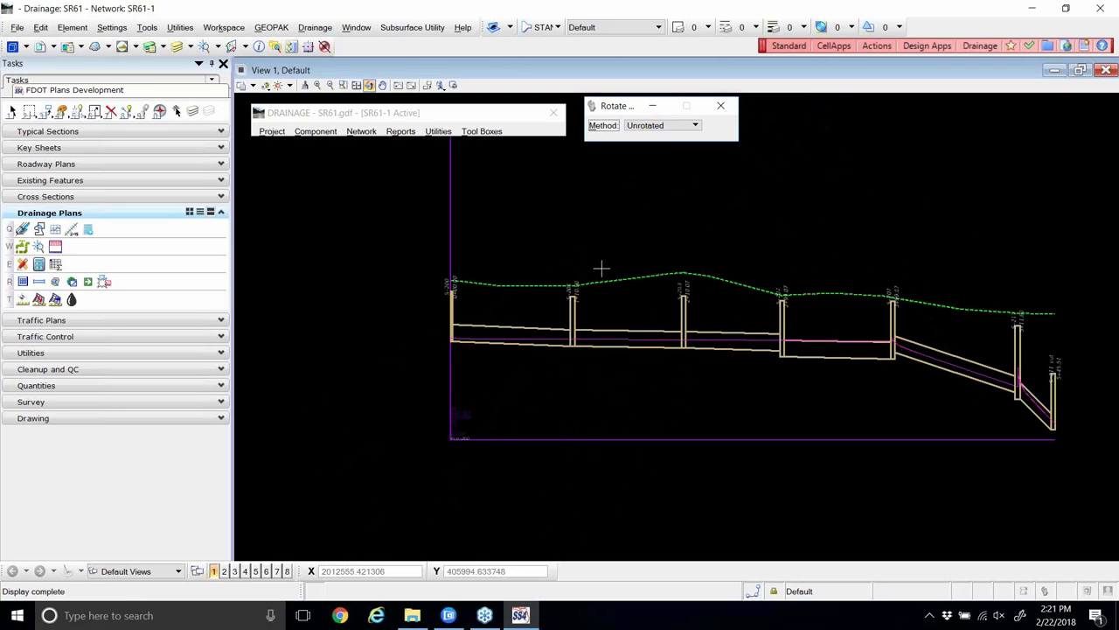
pyautogui.click(12, 112)
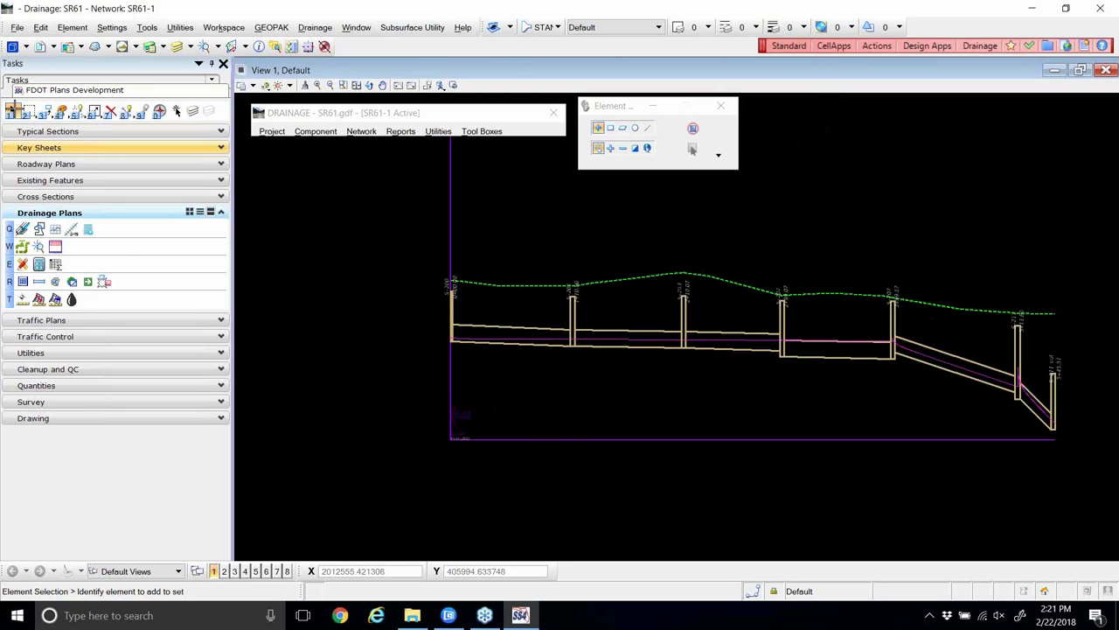
# - Examine the profile's ground line, pipes and hydraulic grade line along the run from S-200 to S-211 out
pyautogui.scroll(2, 530, 339)
pyautogui.scroll(-2, 489, 339)
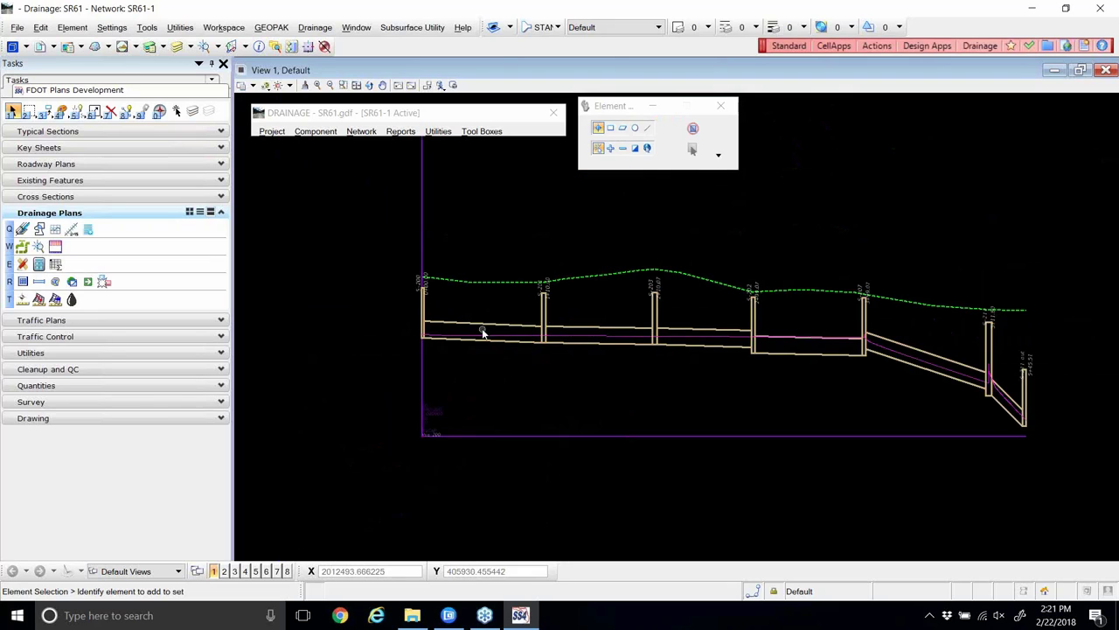
pyautogui.scroll(2, 483, 306)
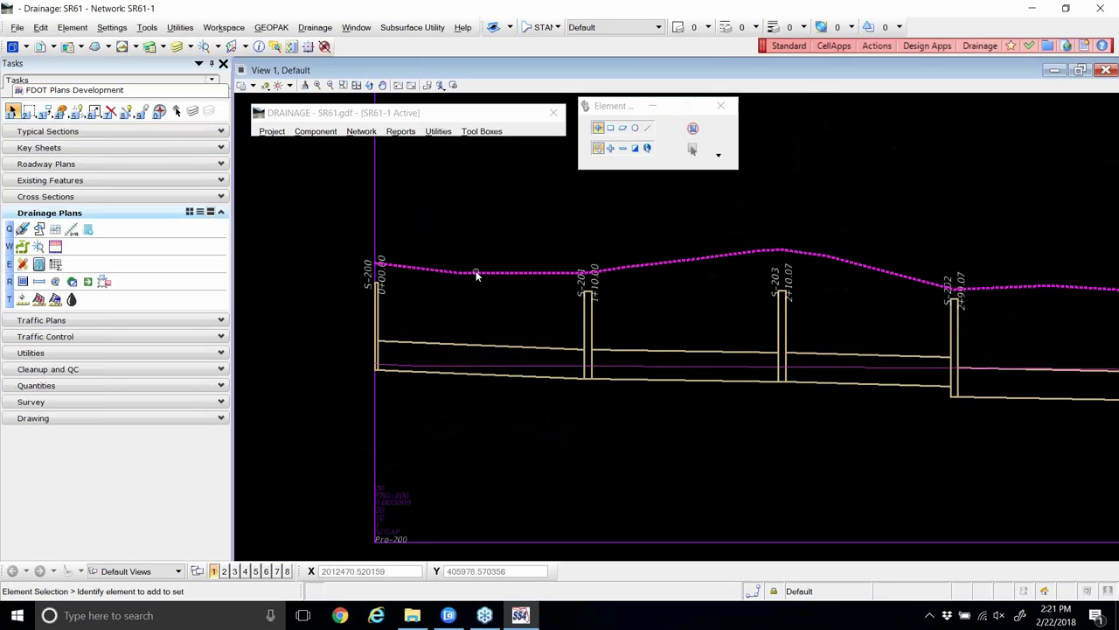
pyautogui.scroll(-3, 470, 358)
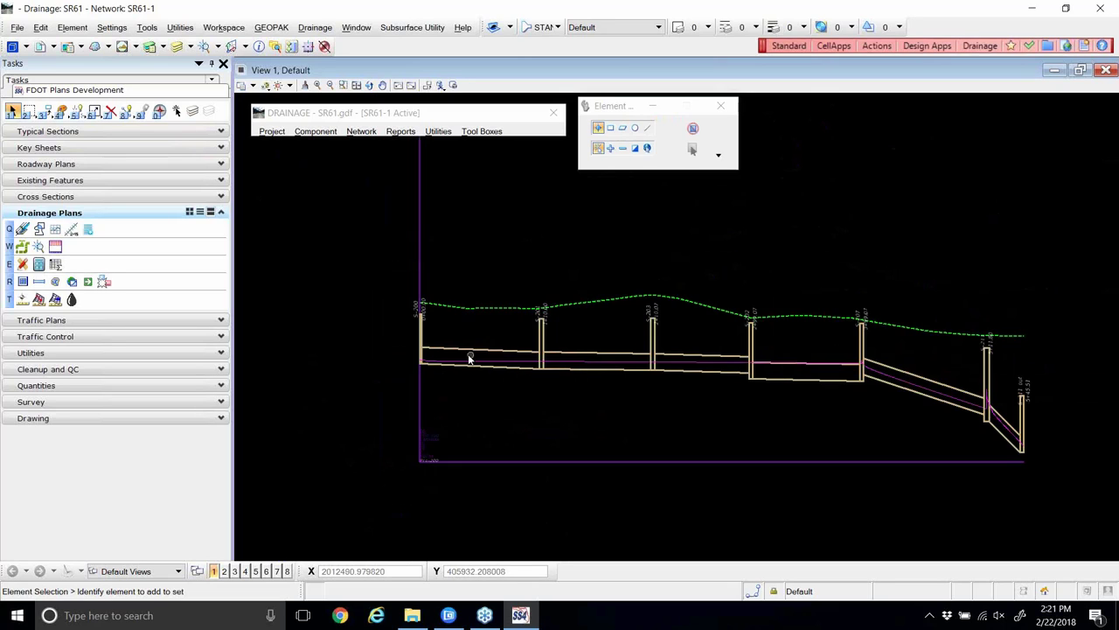
pyautogui.scroll(5, 724, 378)
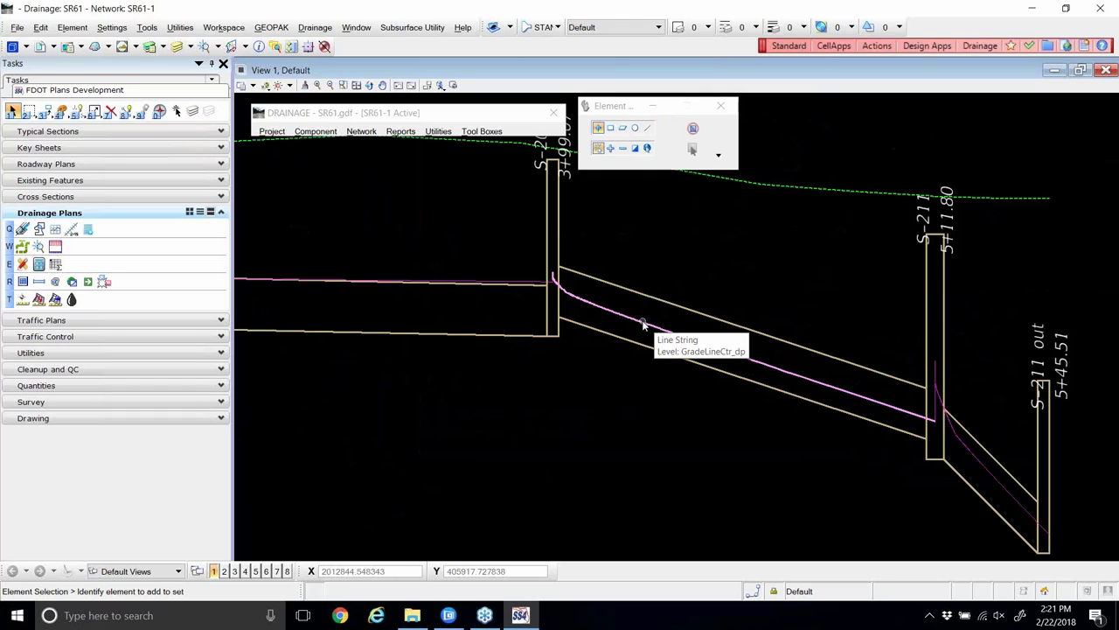
pyautogui.scroll(-6, 666, 306)
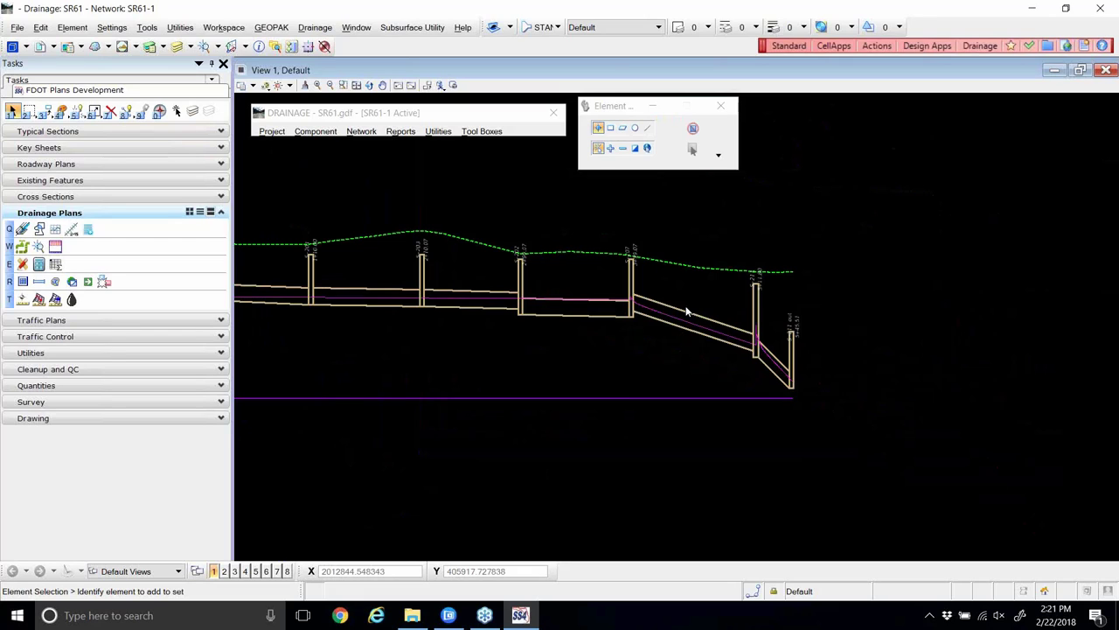
pyautogui.moveTo(686, 312); pyautogui.dragTo(903, 260, button='middle')
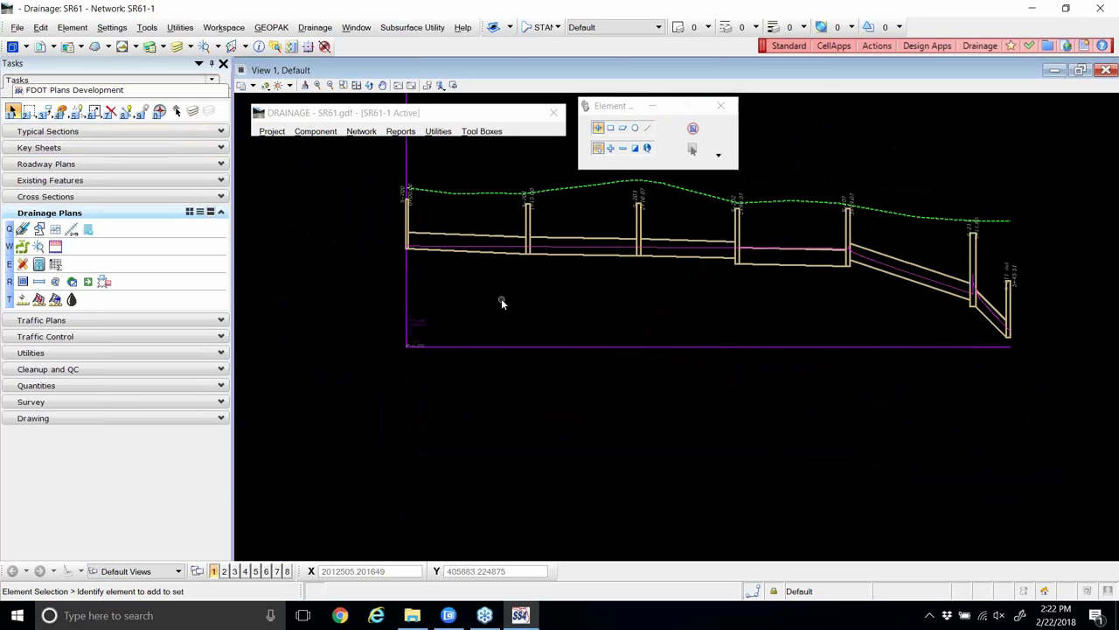
# - Set the rational Computation Frequency to 25 Year in the drainage project preferences
pyautogui.click(281, 134)
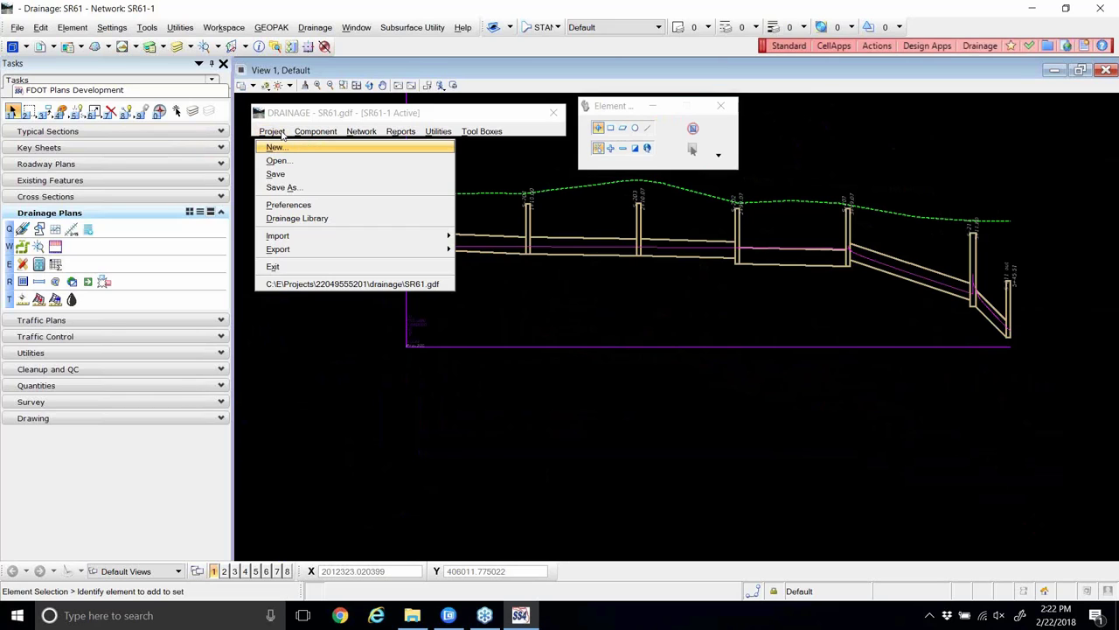
pyautogui.click(293, 206)
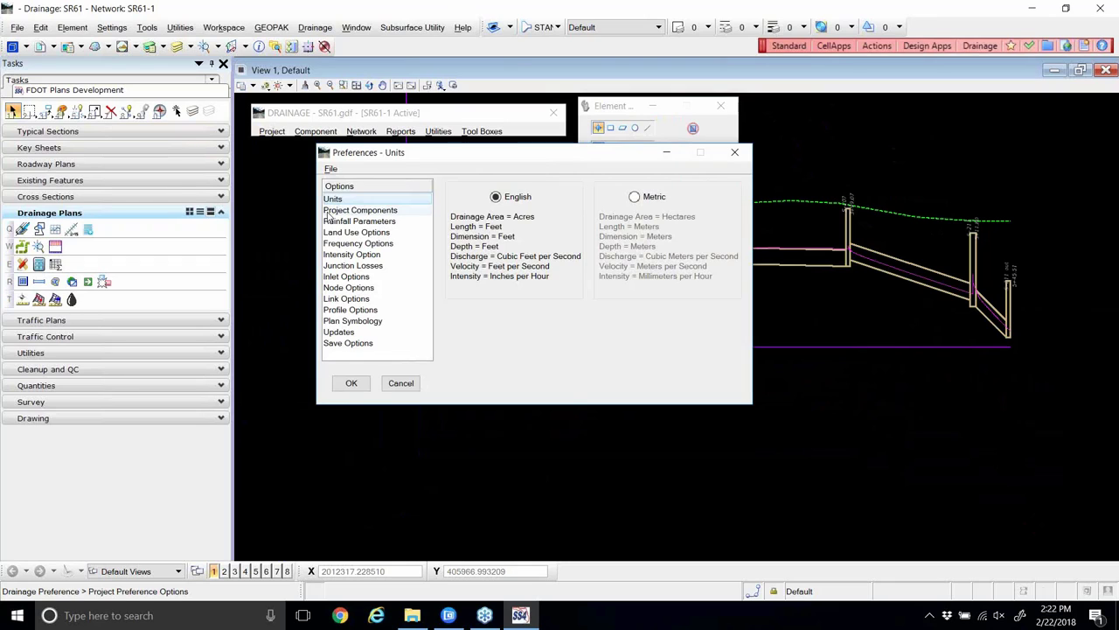
pyautogui.click(335, 244)
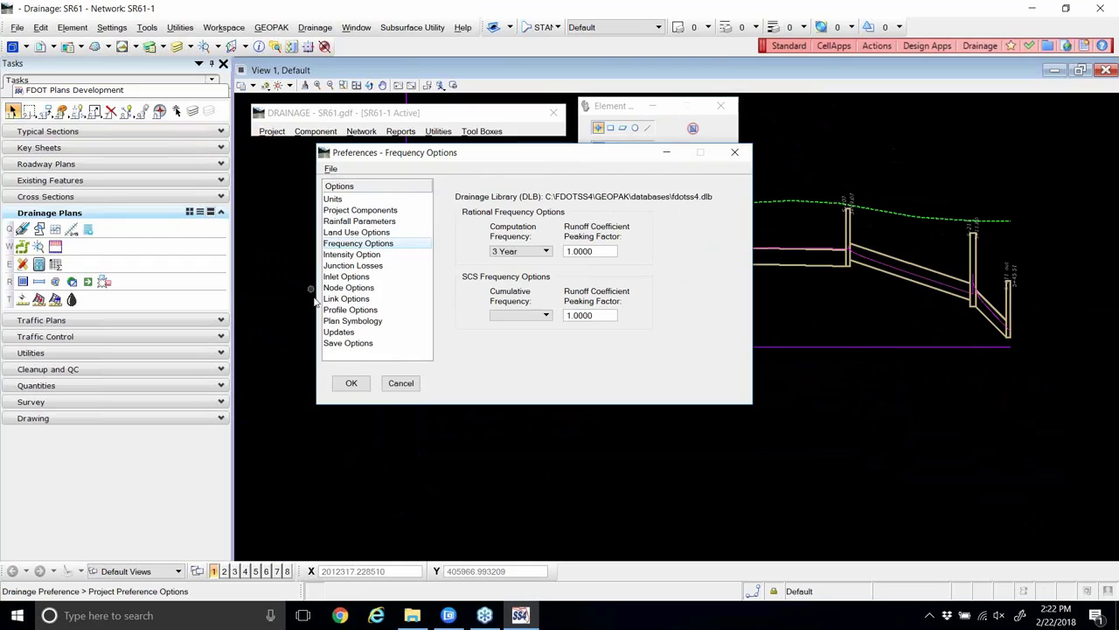
pyautogui.click(535, 252)
pyautogui.click(536, 252)
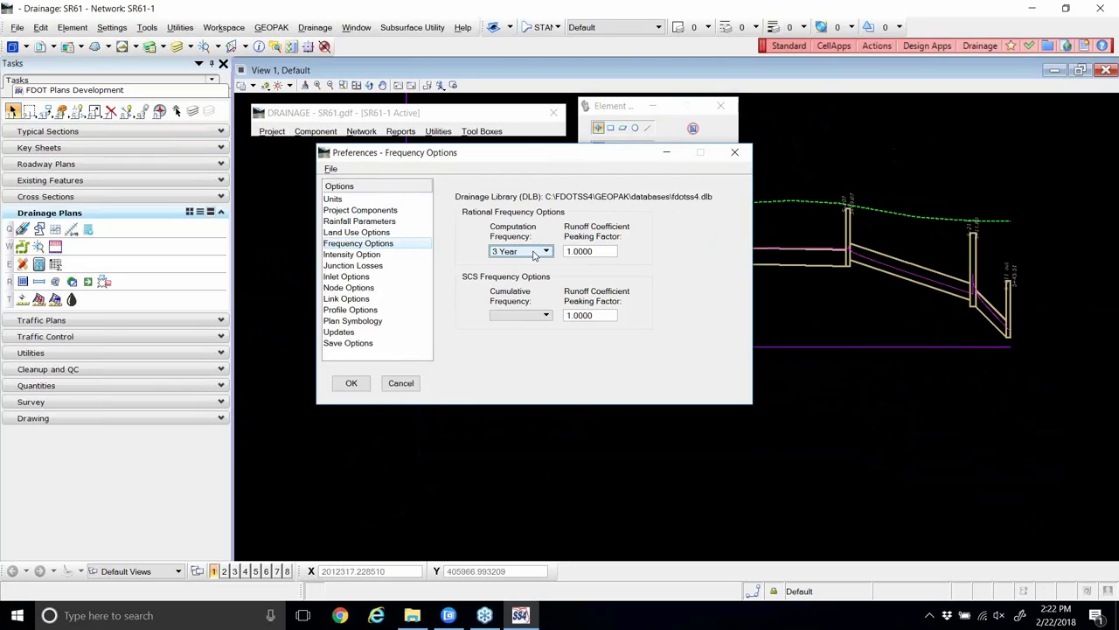
pyautogui.click(536, 252)
pyautogui.click(538, 287)
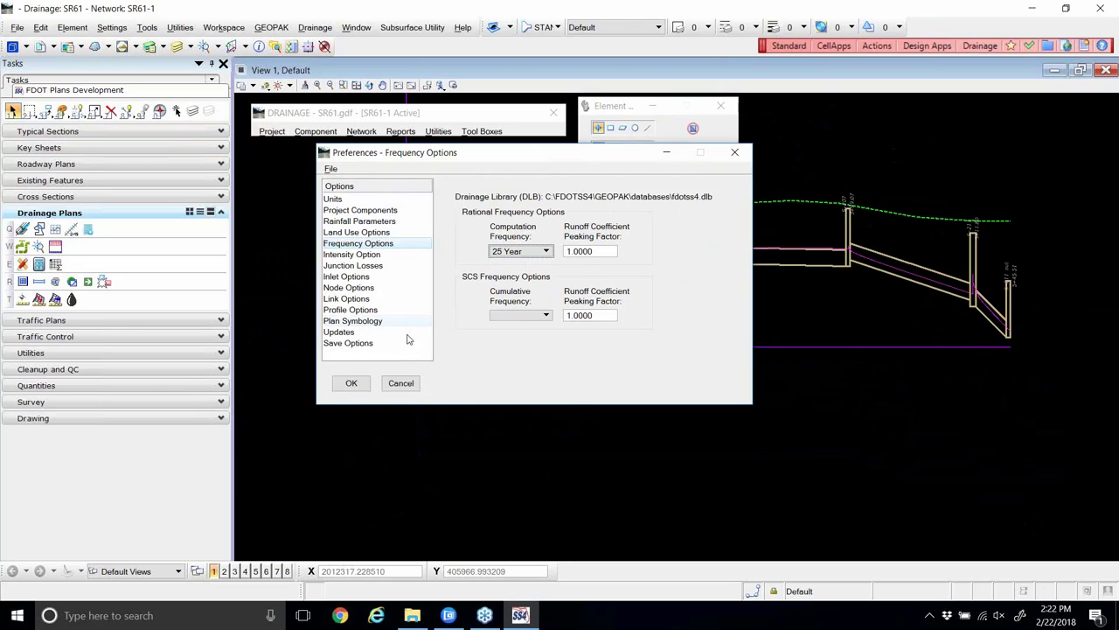
# - Accept the drainage preferences without attaching shape file RDXSRD01.DGN, and store the changes
pyautogui.click(349, 386)
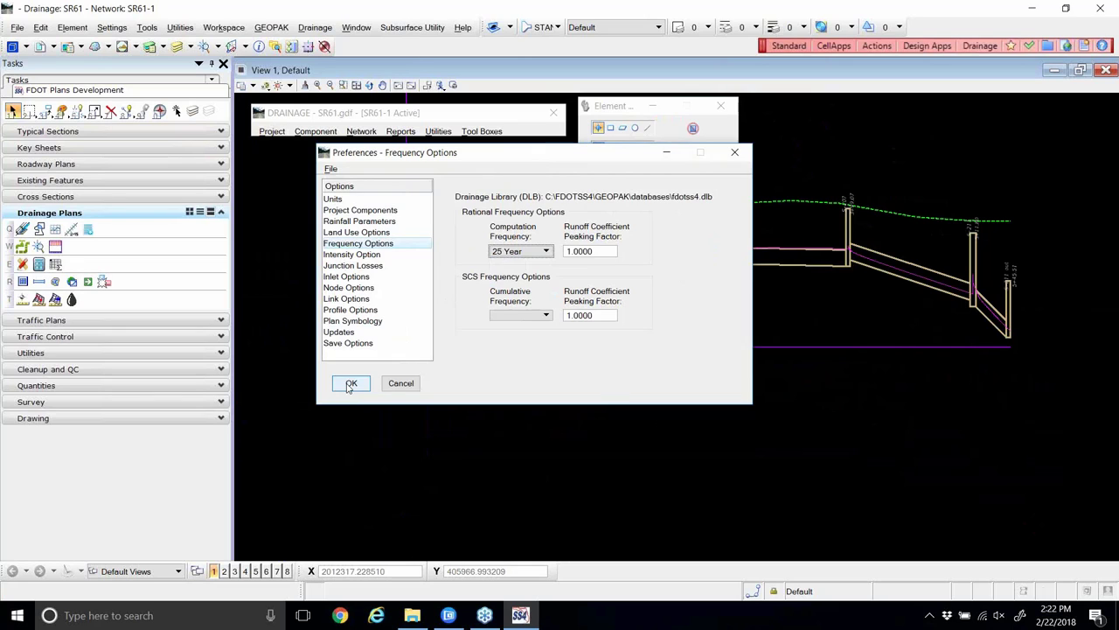
pyautogui.click(350, 385)
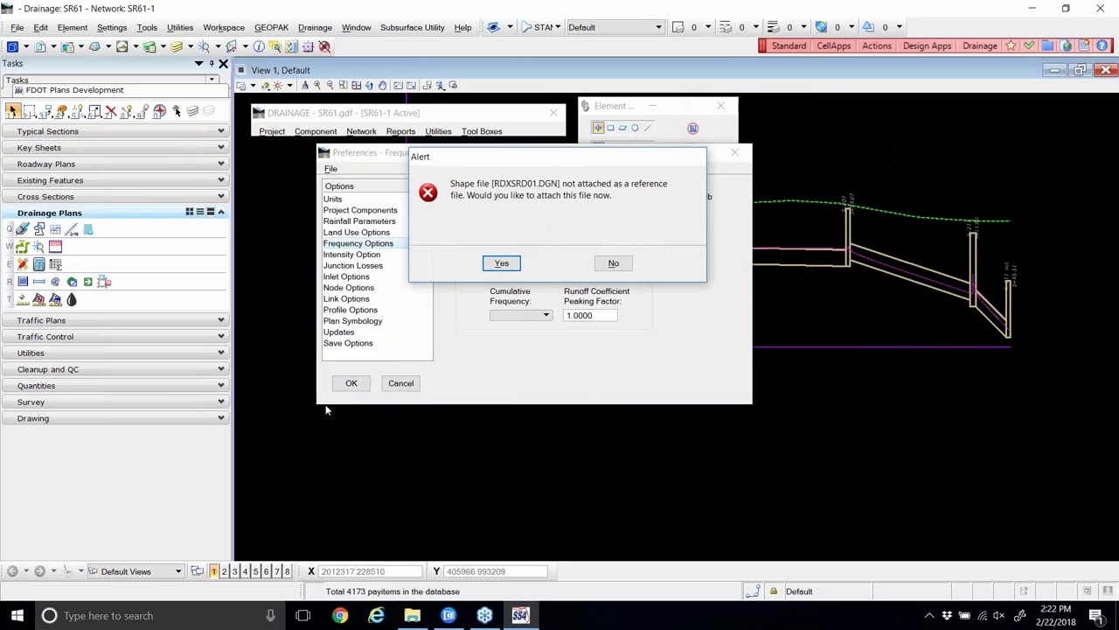
pyautogui.click(626, 265)
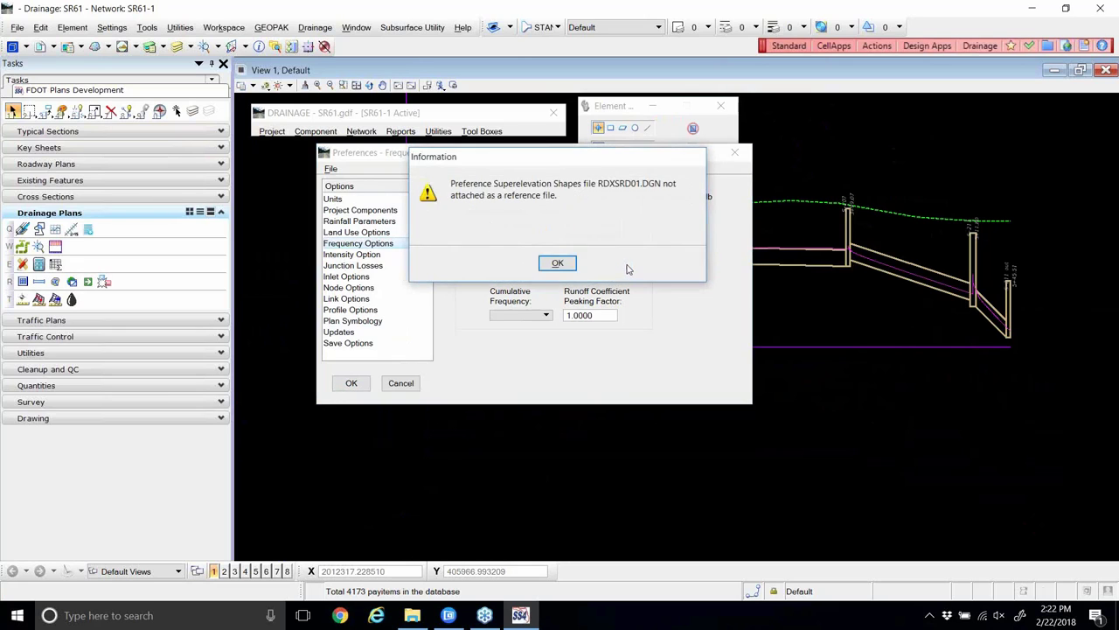
pyautogui.click(557, 263)
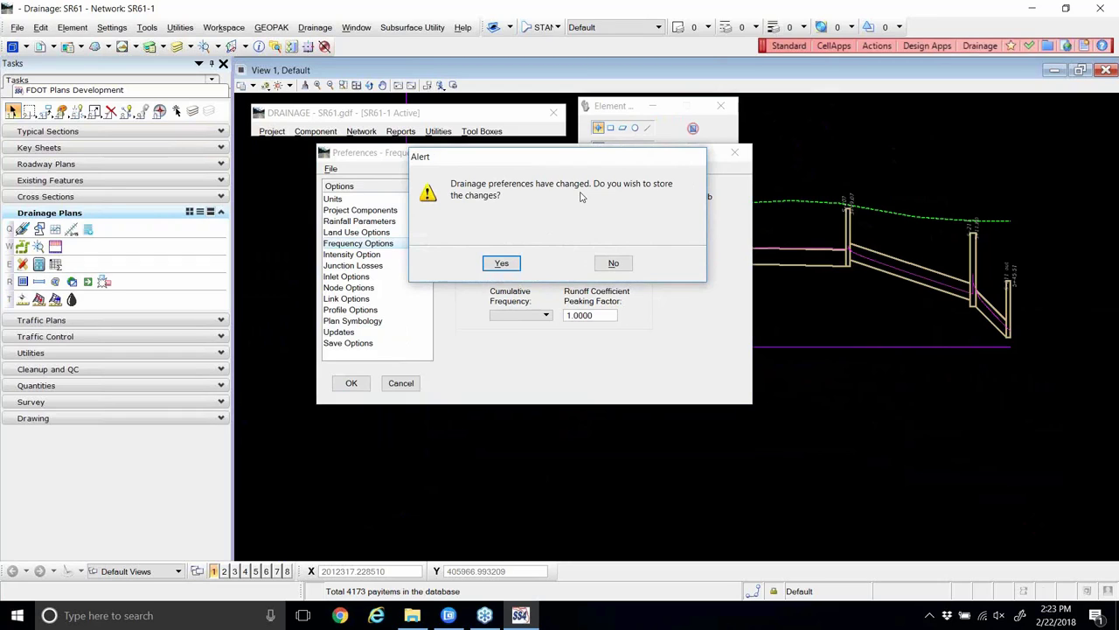
pyautogui.click(501, 264)
pyautogui.click(501, 263)
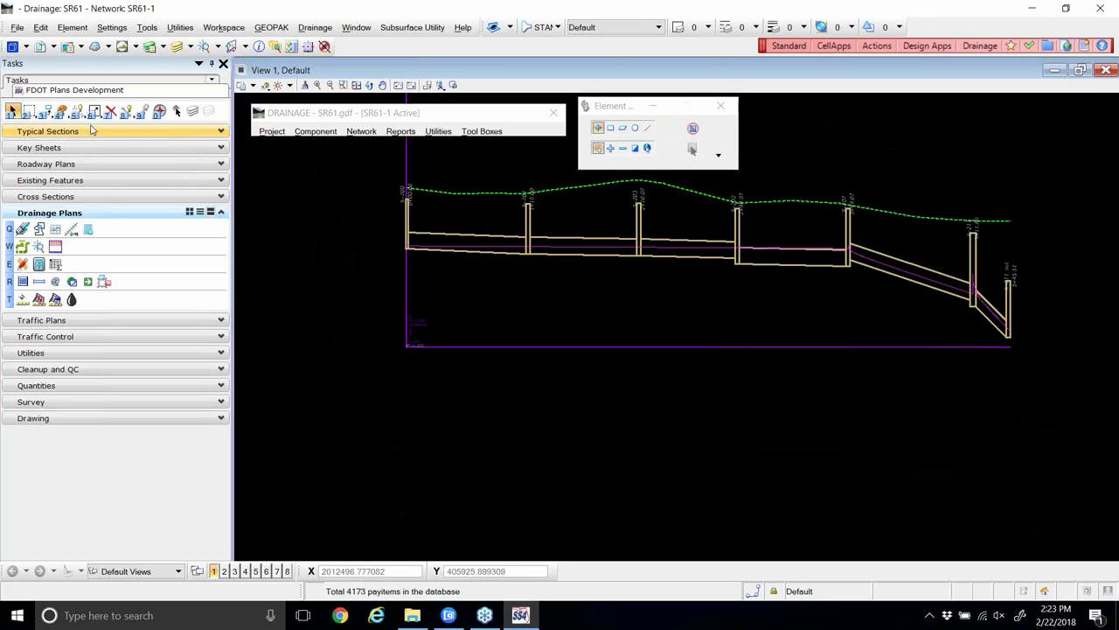
# - Return to element selection and open the configuration of drainage network SR61-1 for editing
pyautogui.click(13, 111)
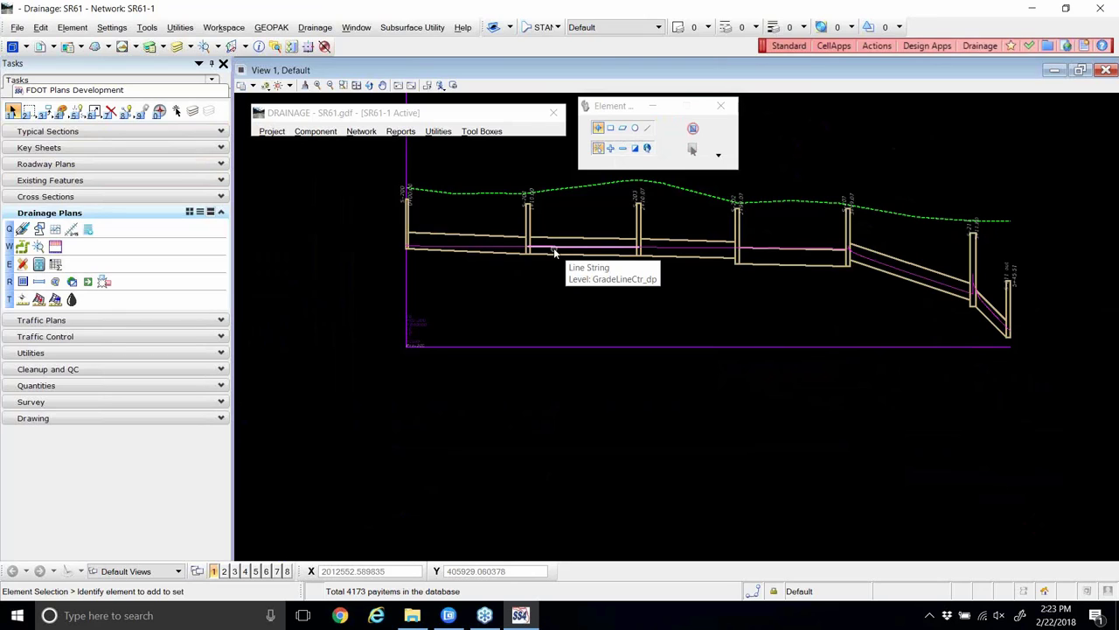
pyautogui.click(360, 132)
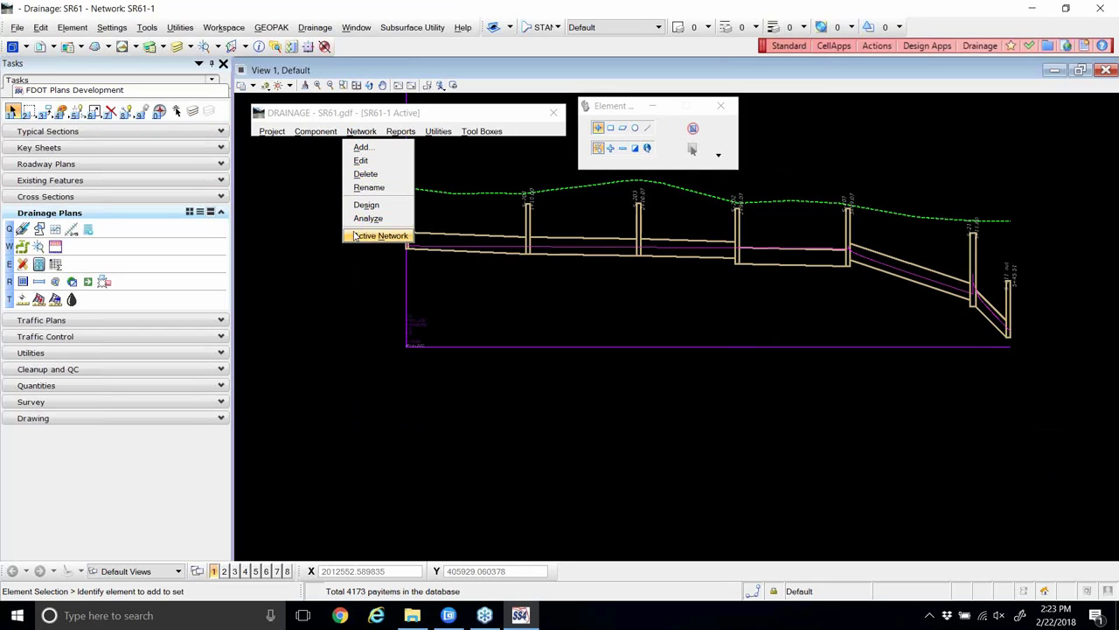
pyautogui.click(365, 160)
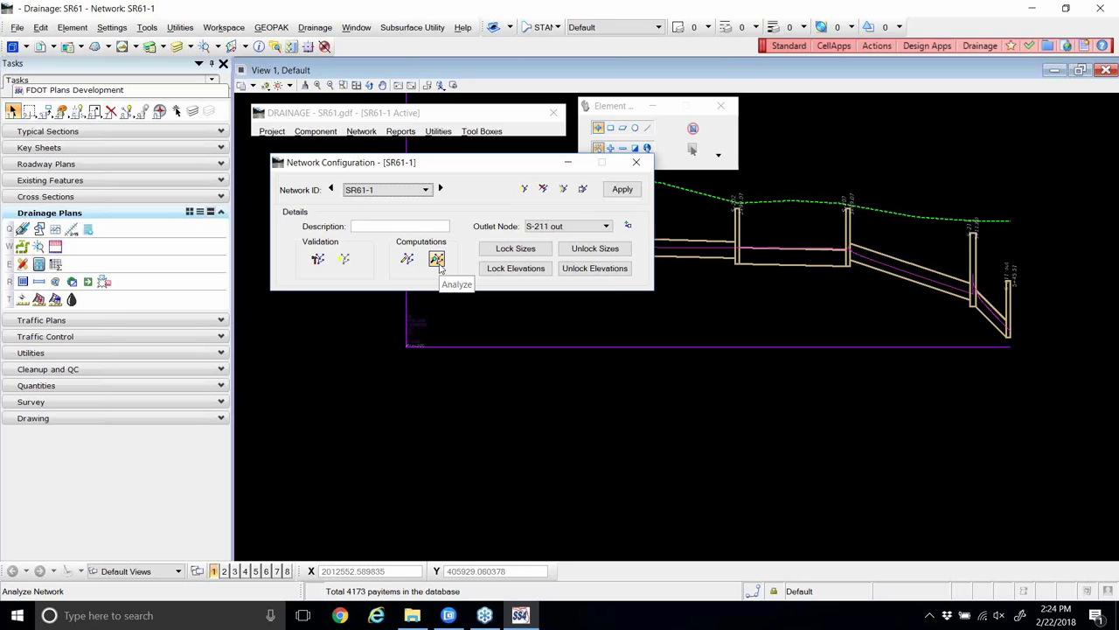
pyautogui.click(440, 270)
# - Examine the hydraulic grade line against the pipe between S-202 and S-207 in the drainage profile
pyautogui.scroll(3, 751, 234)
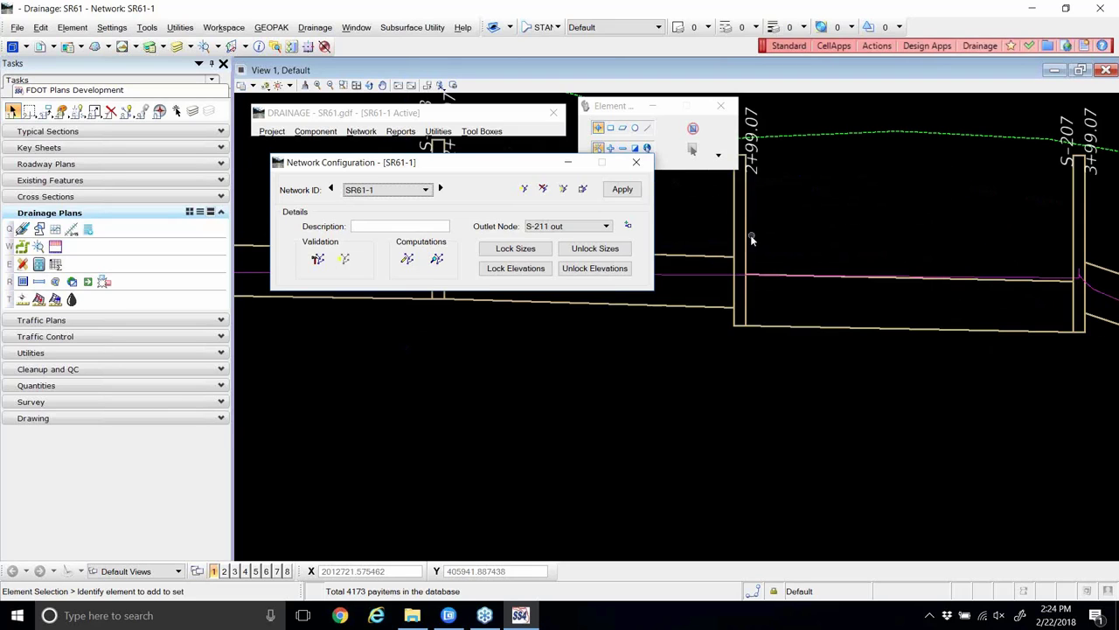
pyautogui.scroll(-2, 720, 260)
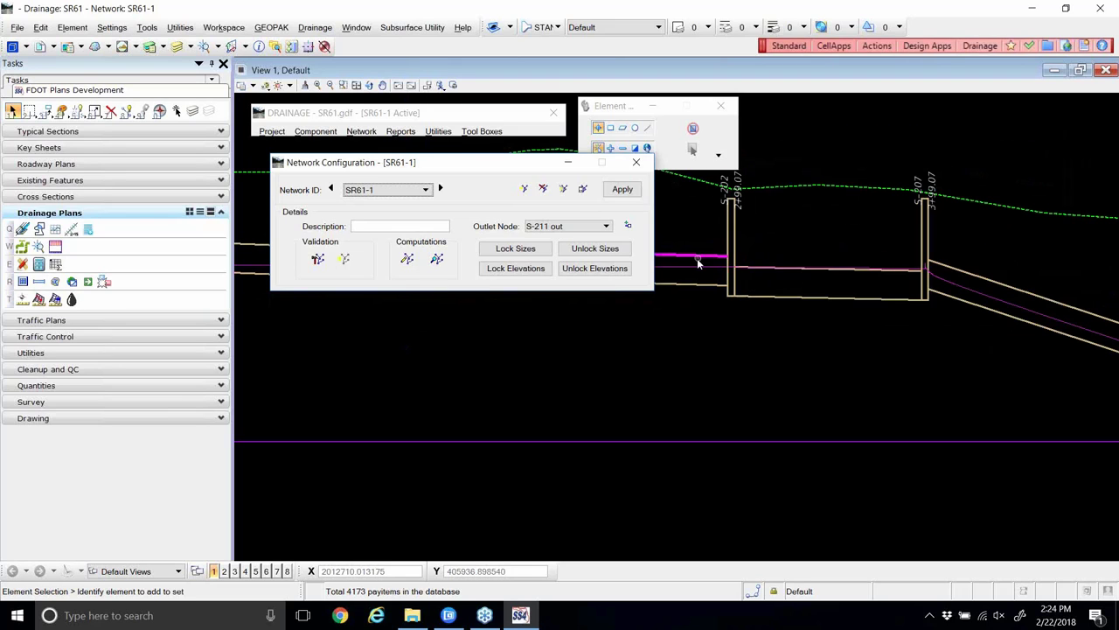
pyautogui.scroll(-2, 697, 259)
pyautogui.scroll(3, 788, 272)
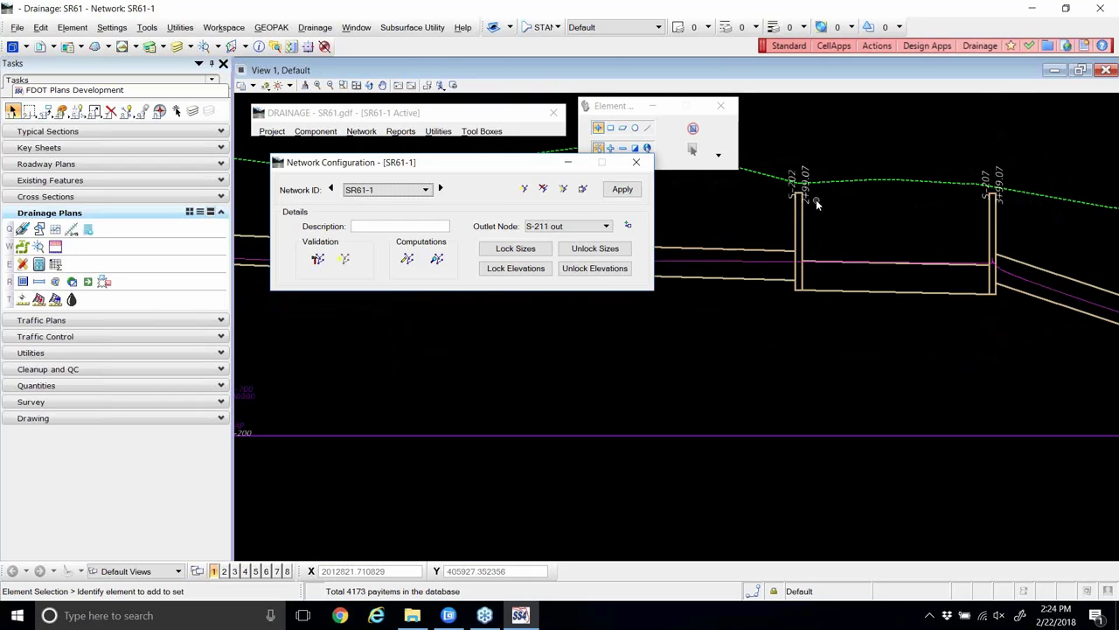
pyautogui.scroll(2, 792, 191)
pyautogui.scroll(-2, 792, 193)
pyautogui.scroll(2, 904, 259)
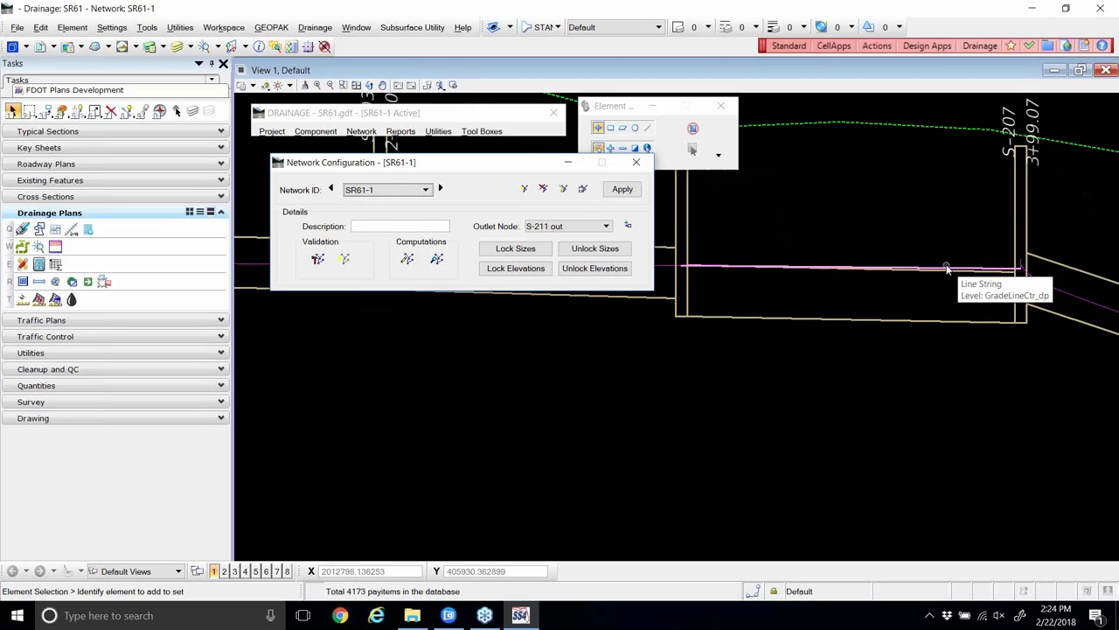
pyautogui.scroll(-2, 920, 236)
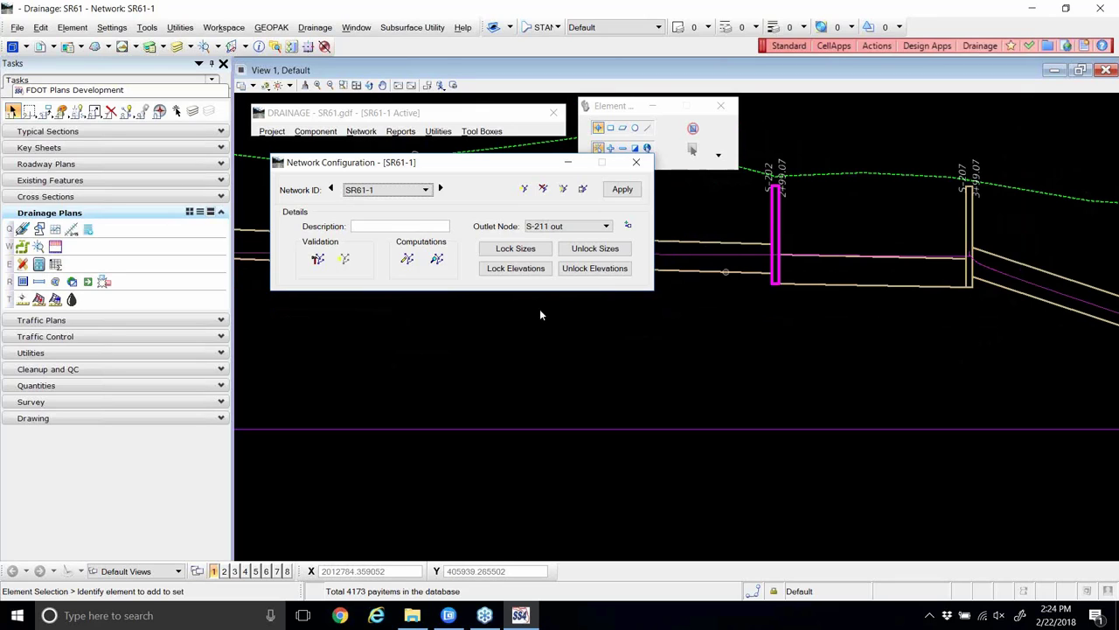
# - Analyze network SR61-1, close the message log, and check the updated hydraulic grade line between S-202 and S-207
pyautogui.click(438, 260)
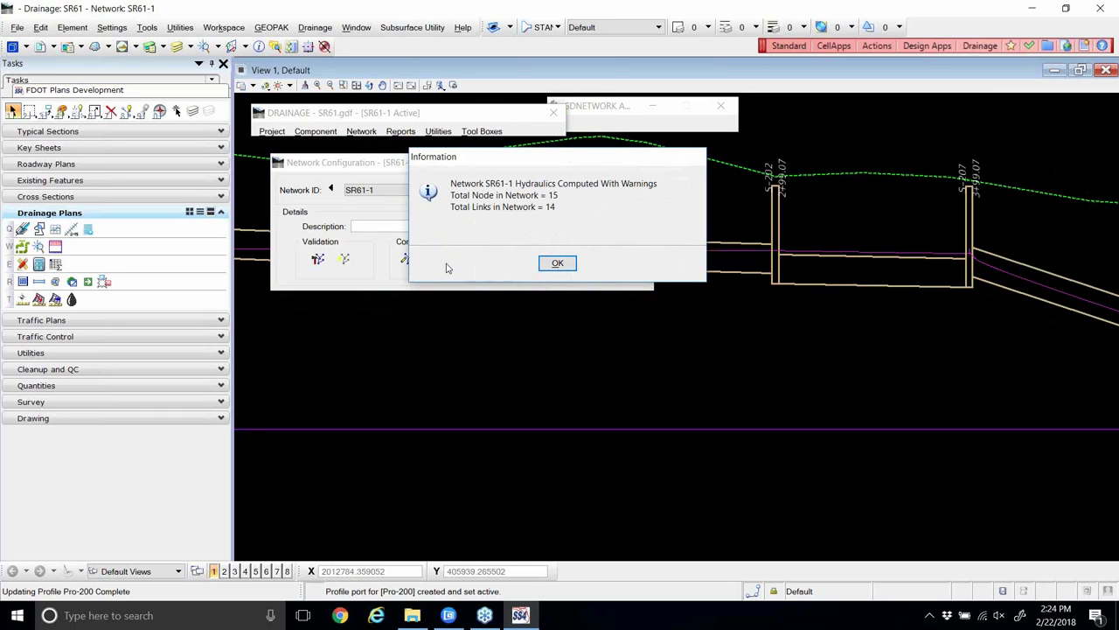
pyautogui.click(542, 266)
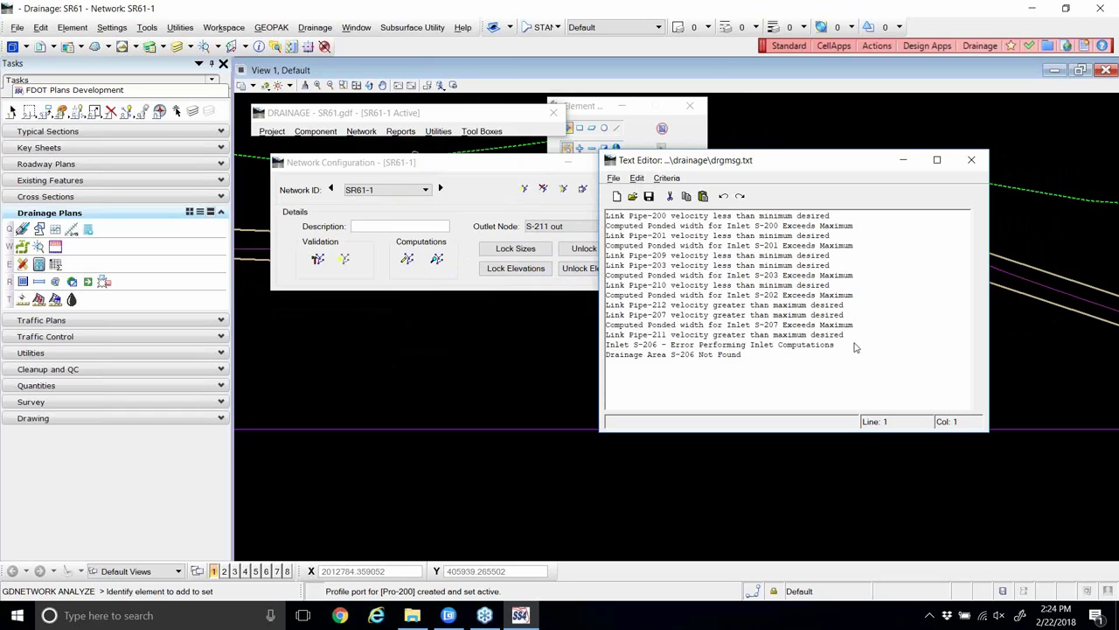
pyautogui.click(971, 160)
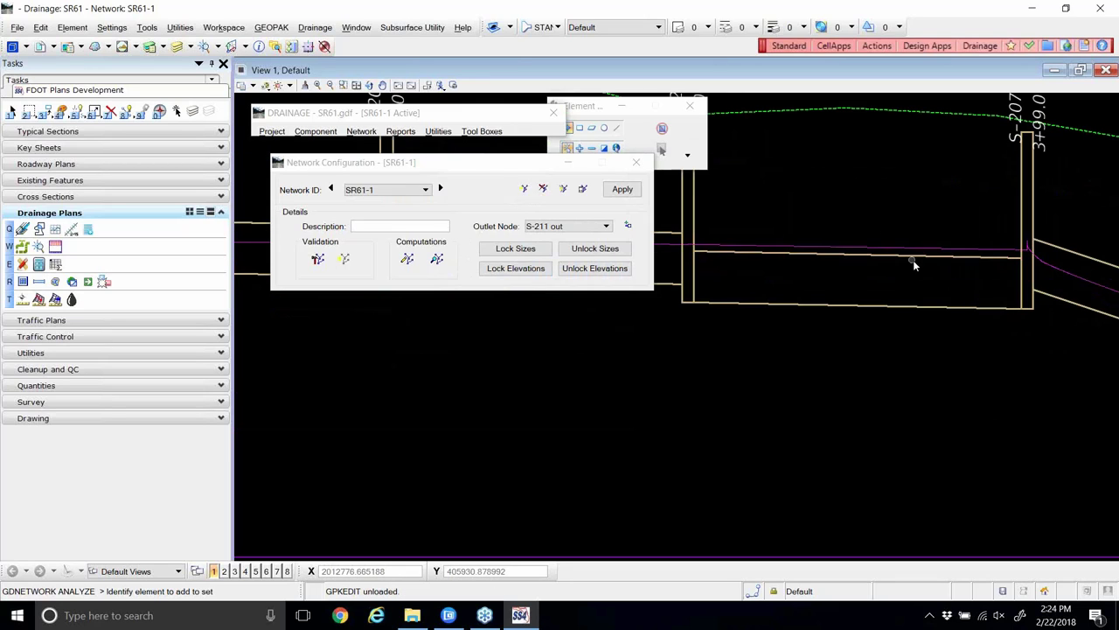
pyautogui.scroll(-4, 916, 260)
pyautogui.scroll(2, 818, 257)
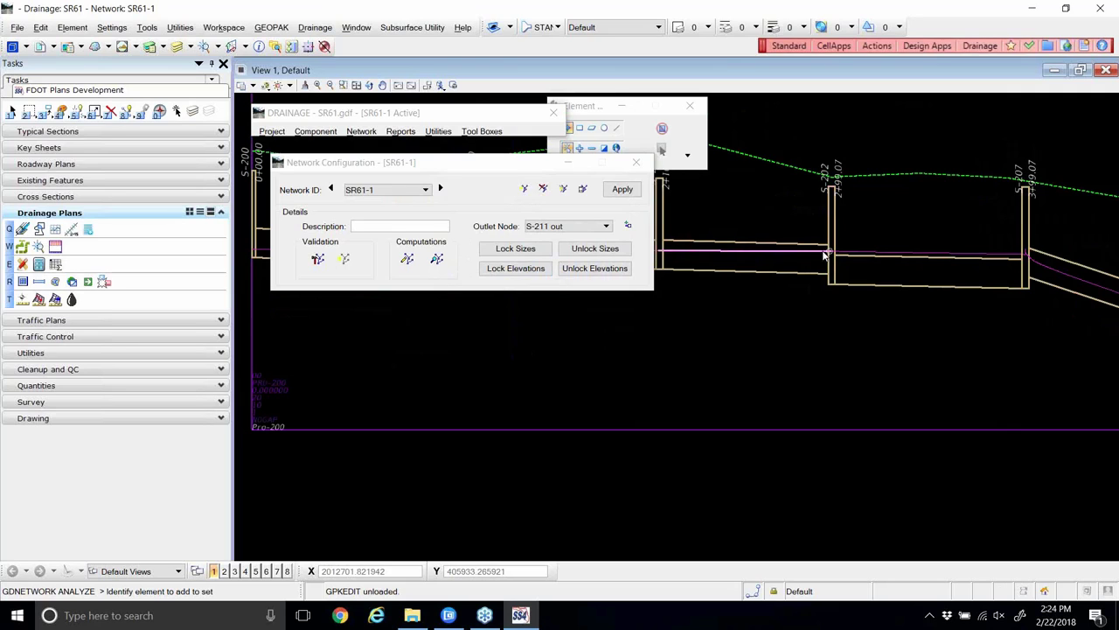
# - Set the rational Computation Frequency to 50 Year in the drainage project preferences
pyautogui.click(274, 132)
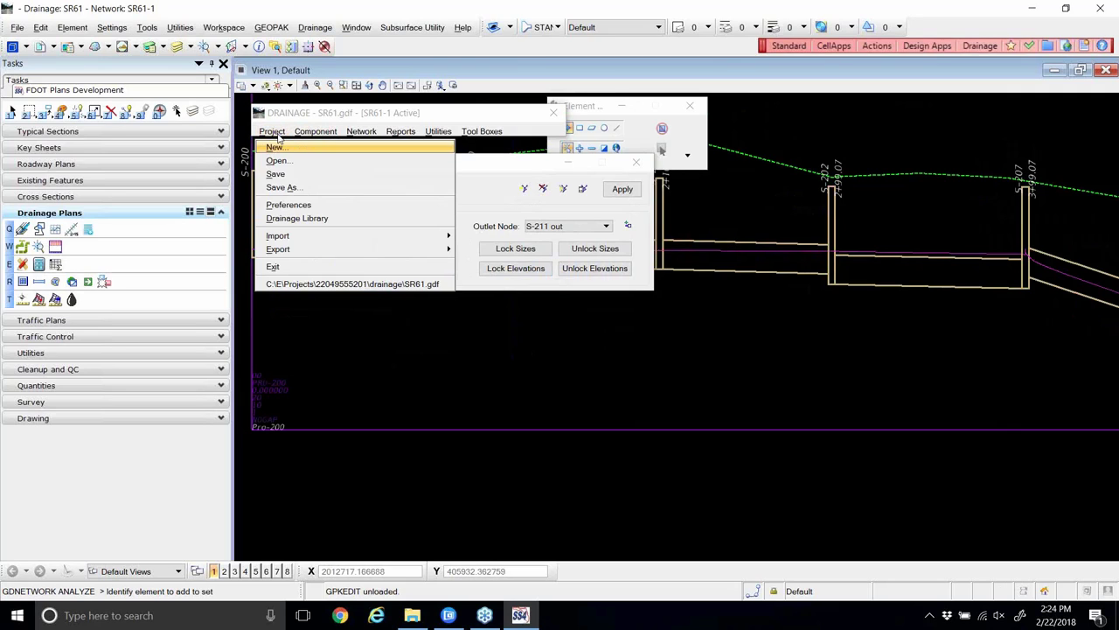
pyautogui.click(303, 207)
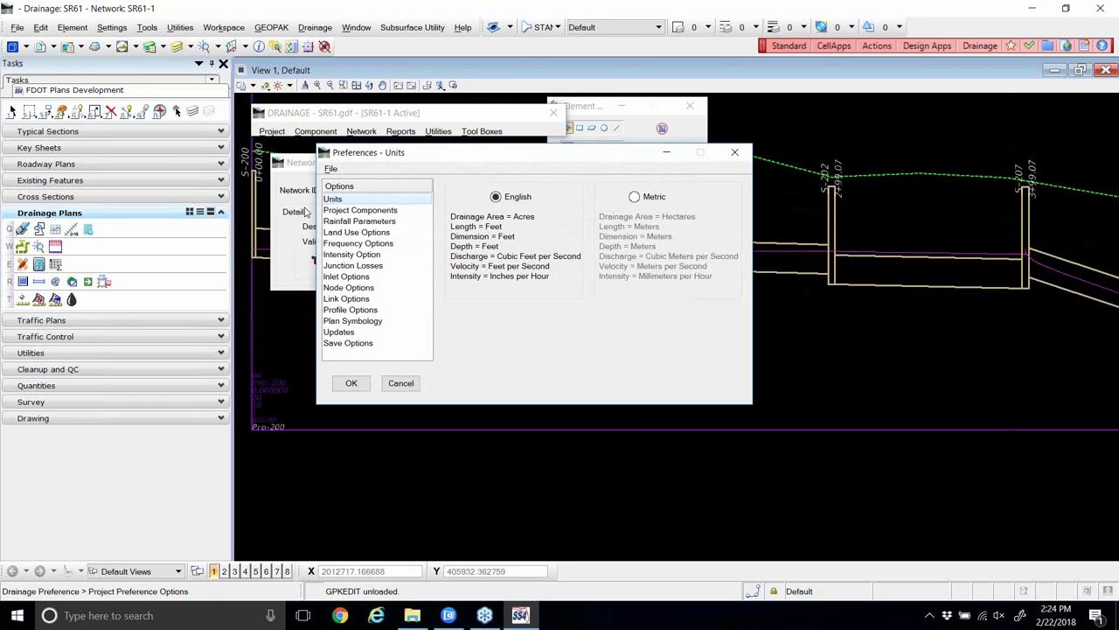
pyautogui.click(343, 244)
pyautogui.click(522, 252)
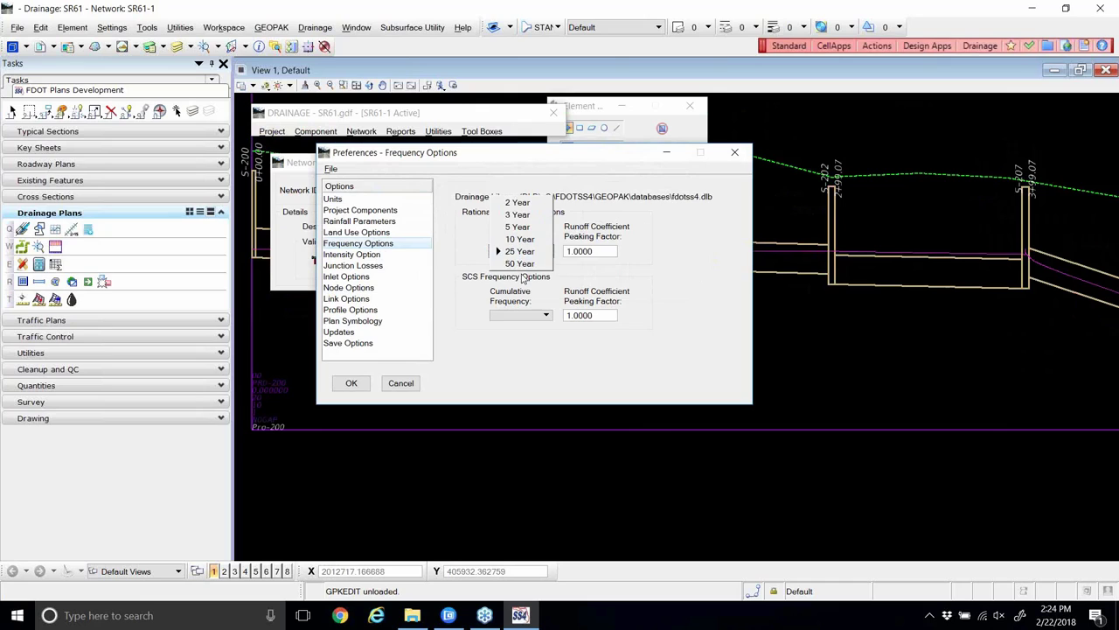
pyautogui.click(521, 264)
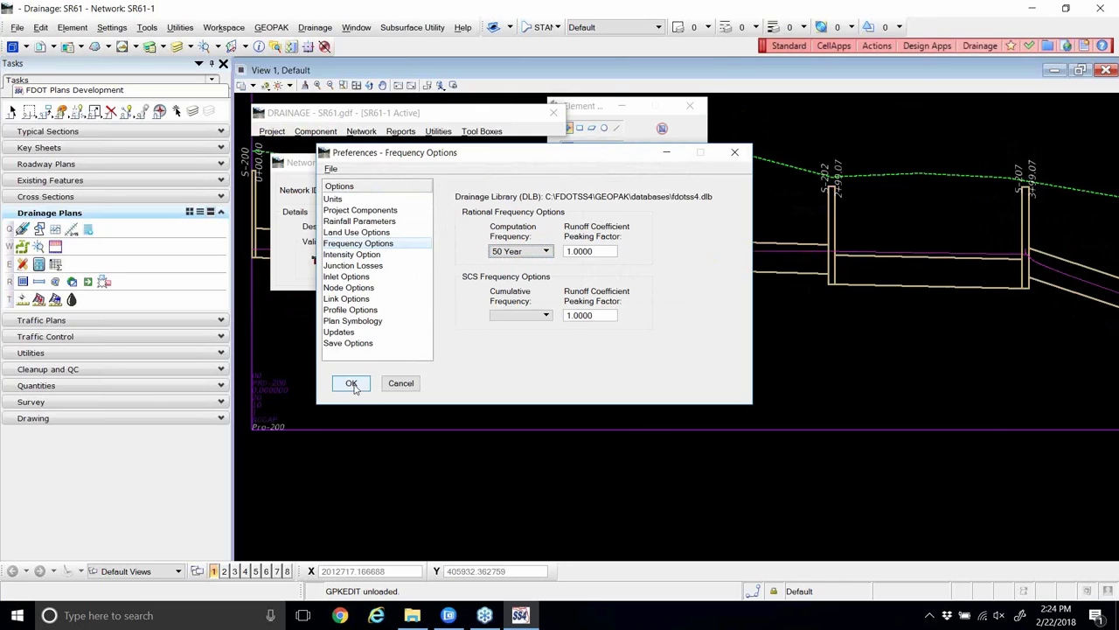
# - Accept the 50-year drainage preferences without attaching shape file RDXSRD01.DGN, and store the changes
pyautogui.click(352, 385)
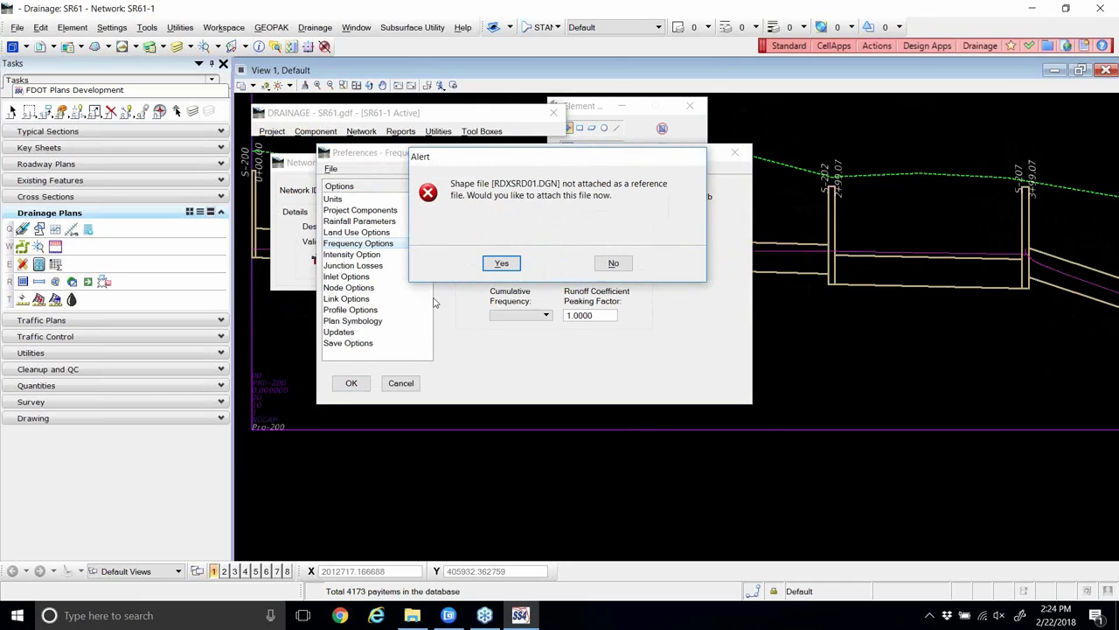
pyautogui.click(605, 264)
pyautogui.click(557, 262)
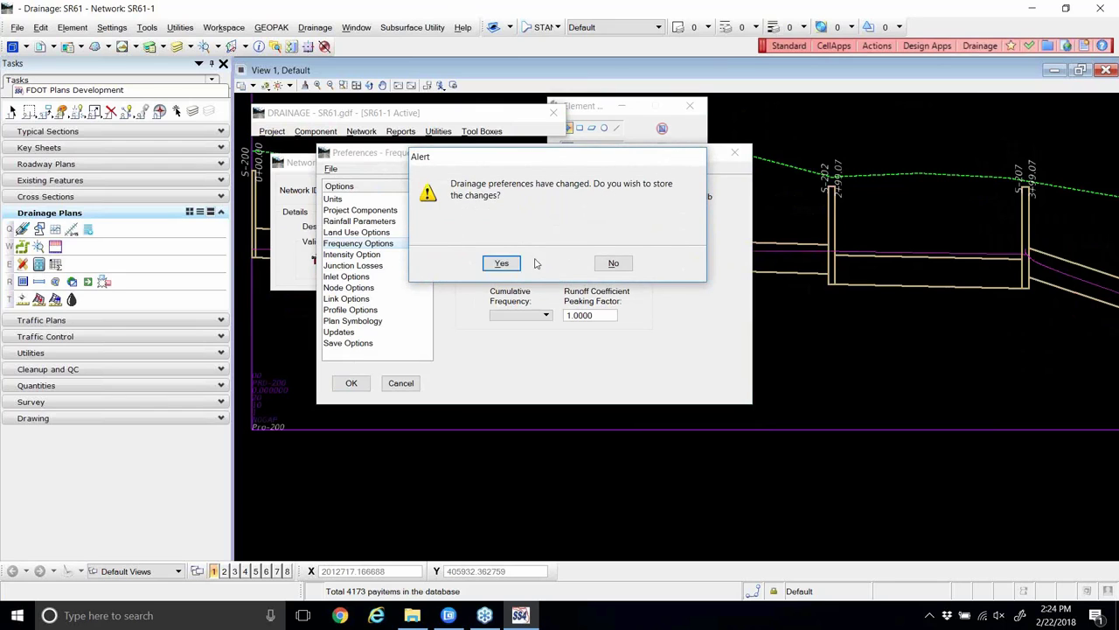
pyautogui.click(501, 264)
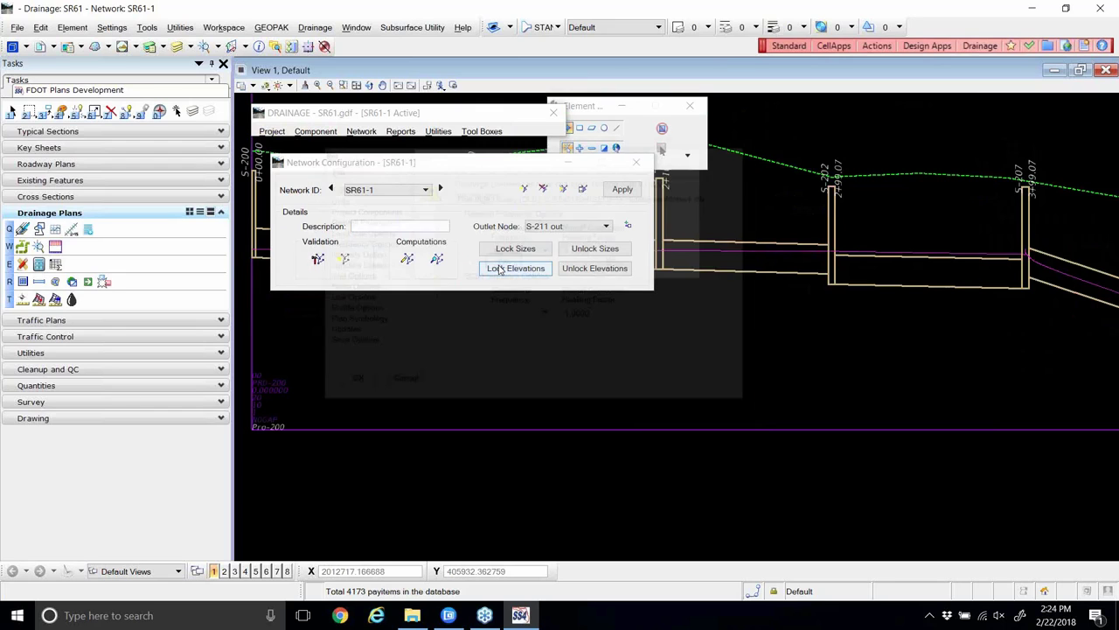
# - Analyze network SR61-1 at the 50-year frequency and close the message log
pyautogui.click(435, 260)
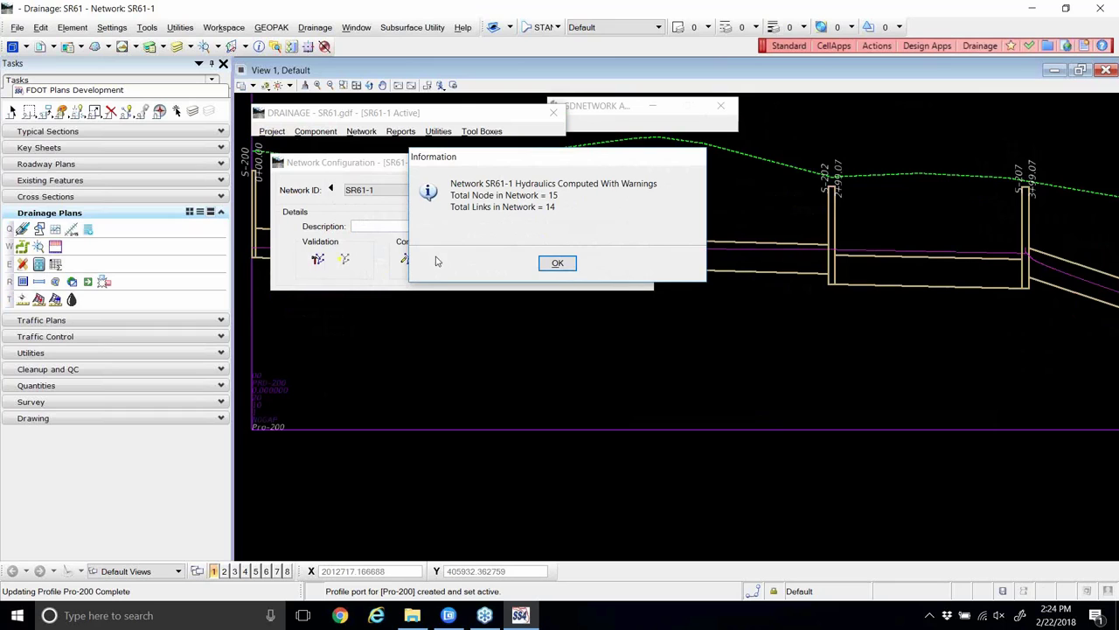
pyautogui.click(557, 264)
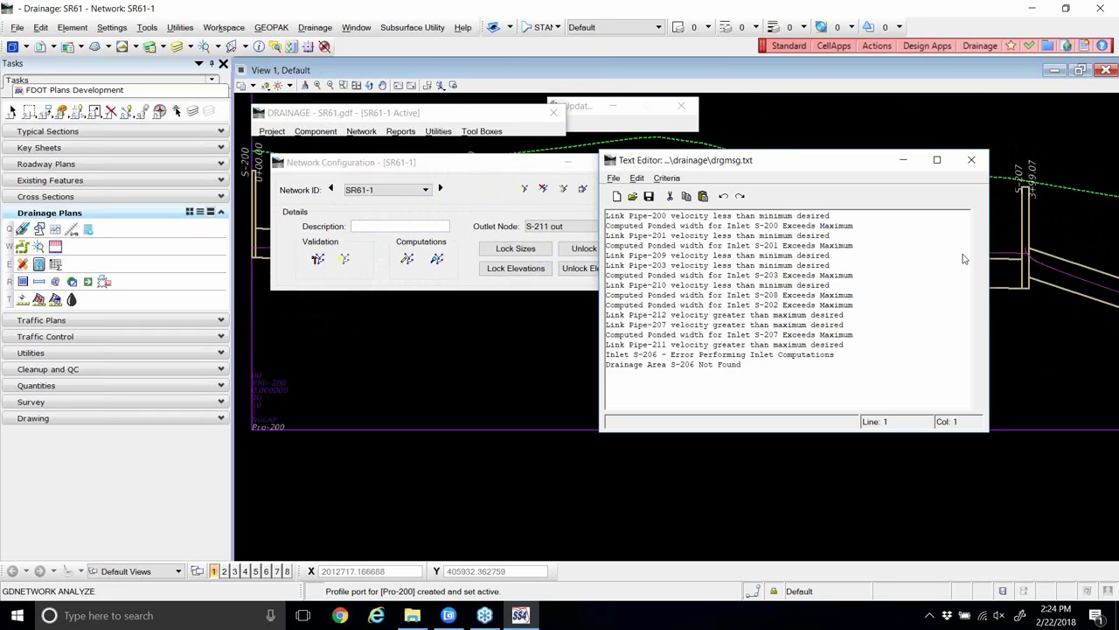
pyautogui.click(970, 160)
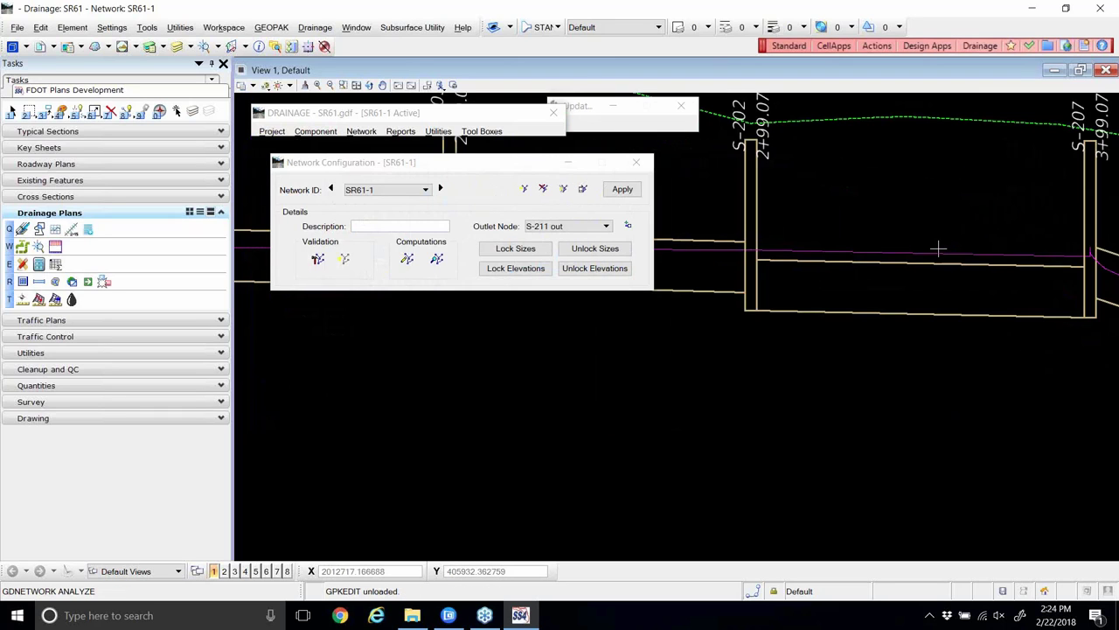
# - Examine the 50-year hydraulic grade line along the whole profile from S-200 to S-211 out, moving the network configuration window clear of the profile
pyautogui.scroll(-2, 937, 250)
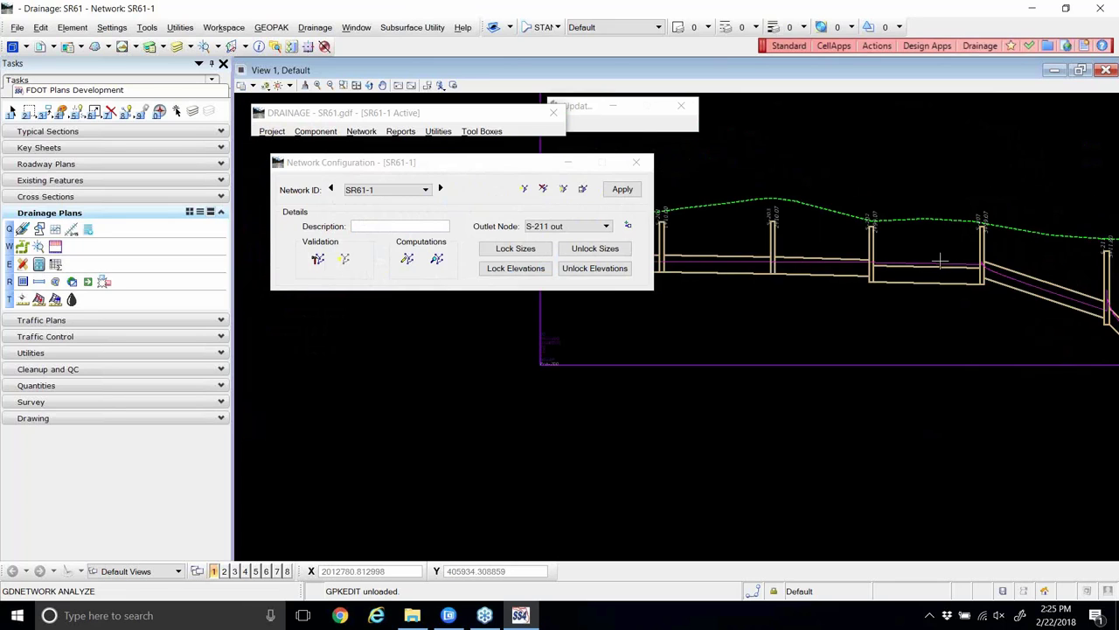
pyautogui.scroll(1, 1084, 304)
pyautogui.scroll(-1, 986, 305)
pyautogui.scroll(2, 1045, 314)
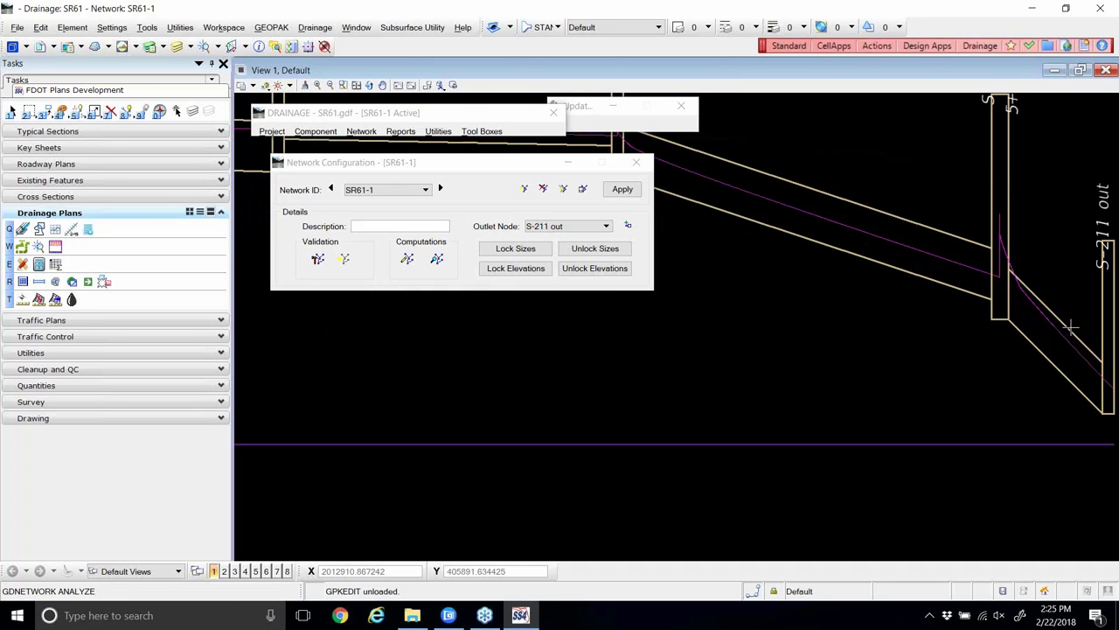
pyautogui.scroll(-2, 1066, 327)
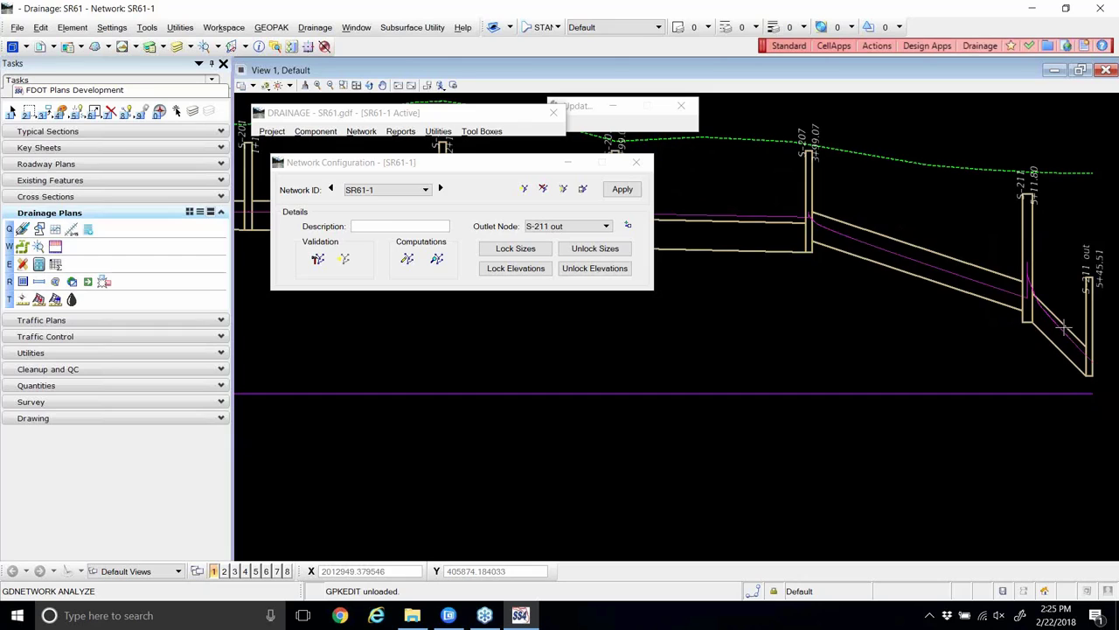
pyautogui.scroll(-2, 1023, 320)
pyautogui.scroll(2, 722, 287)
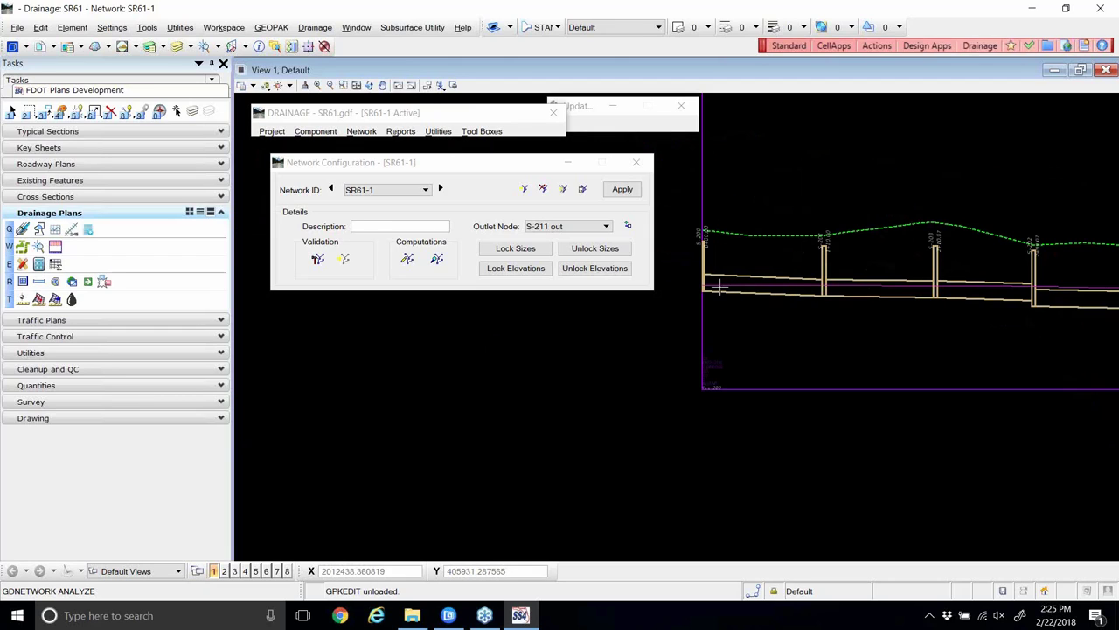
pyautogui.scroll(-1, 696, 291)
pyautogui.scroll(2, 918, 291)
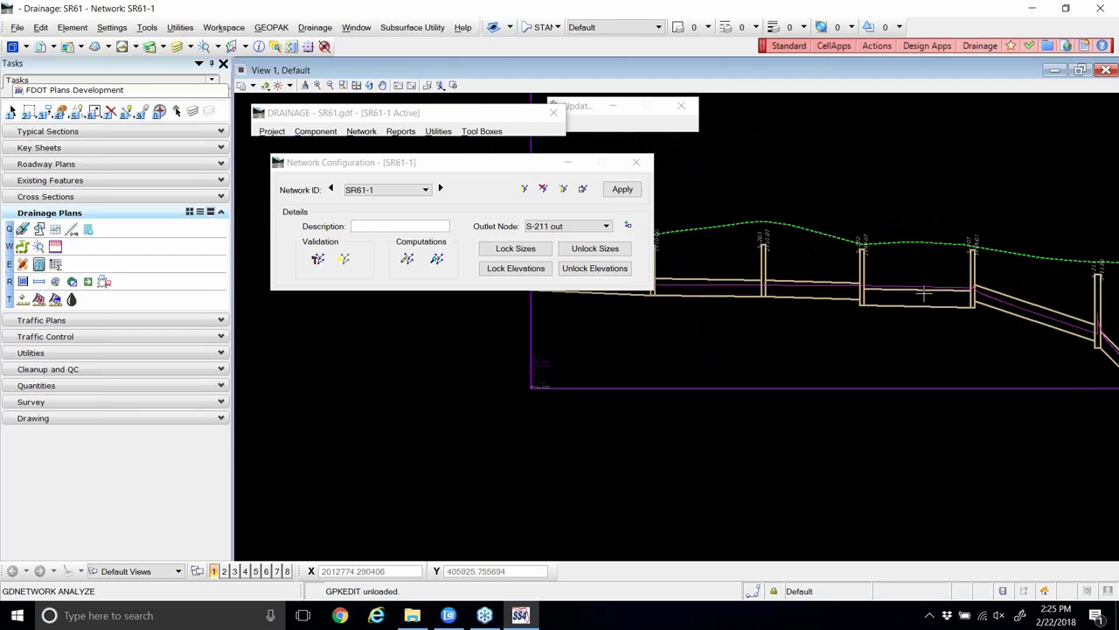
pyautogui.scroll(1, 827, 249)
pyautogui.scroll(-1, 827, 253)
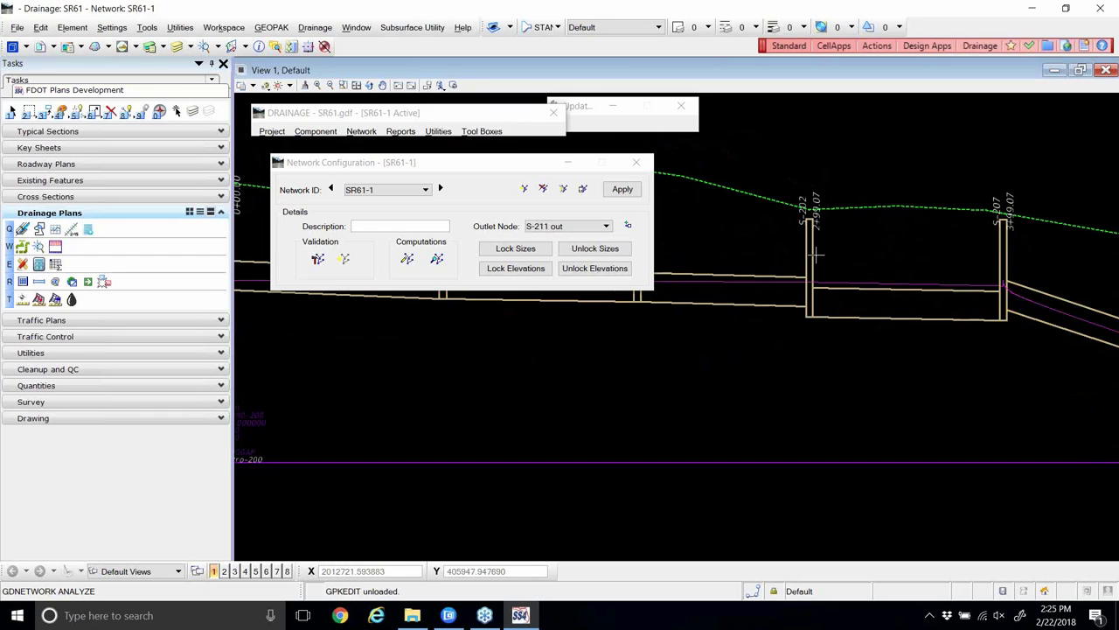
pyautogui.scroll(-1, 865, 302)
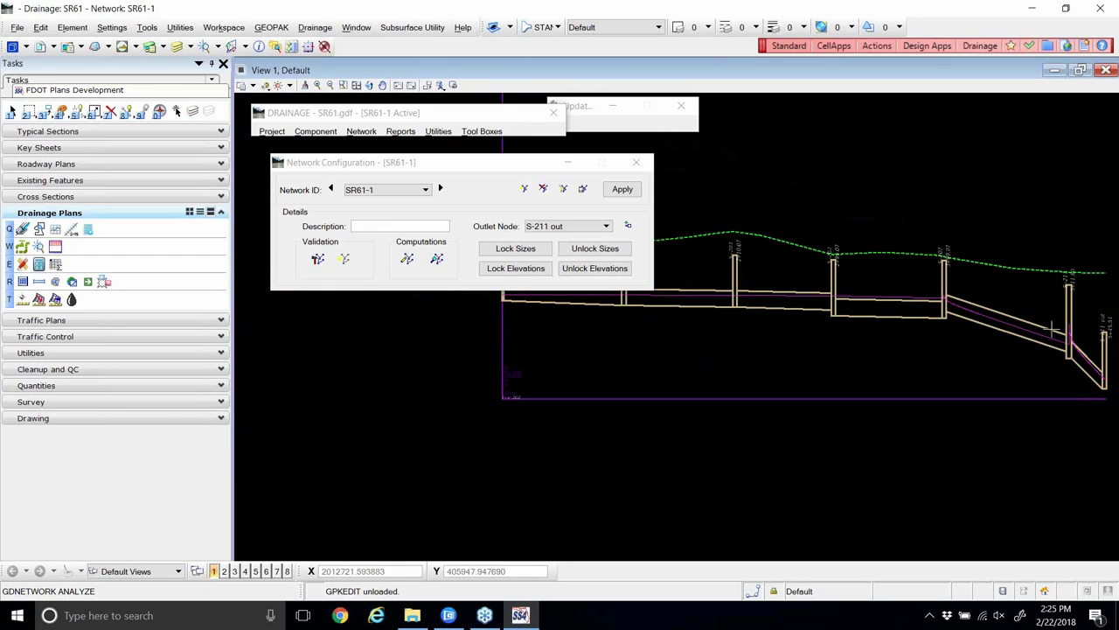
pyautogui.scroll(2, 1095, 350)
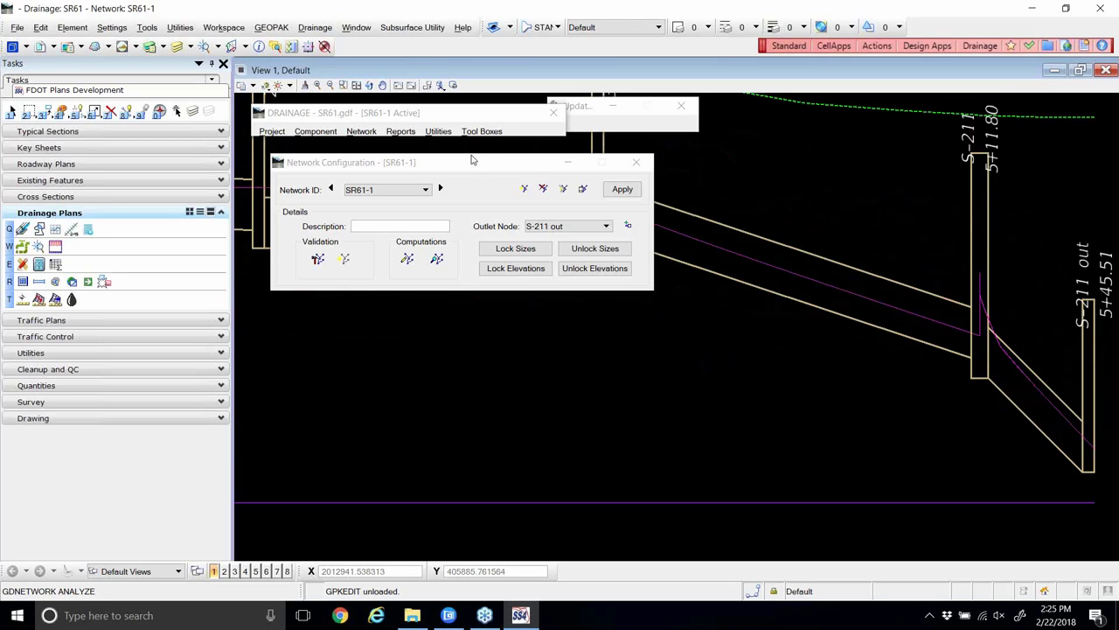
pyautogui.moveTo(477, 164); pyautogui.dragTo(724, 317)
pyautogui.scroll(-2, 745, 255)
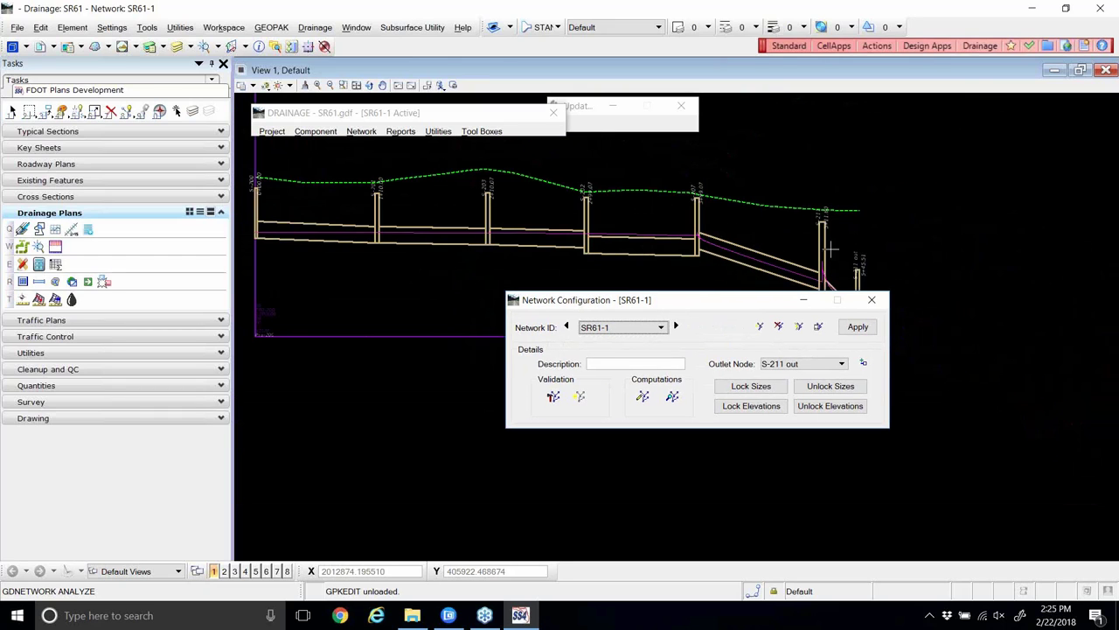
pyautogui.scroll(-1, 830, 253)
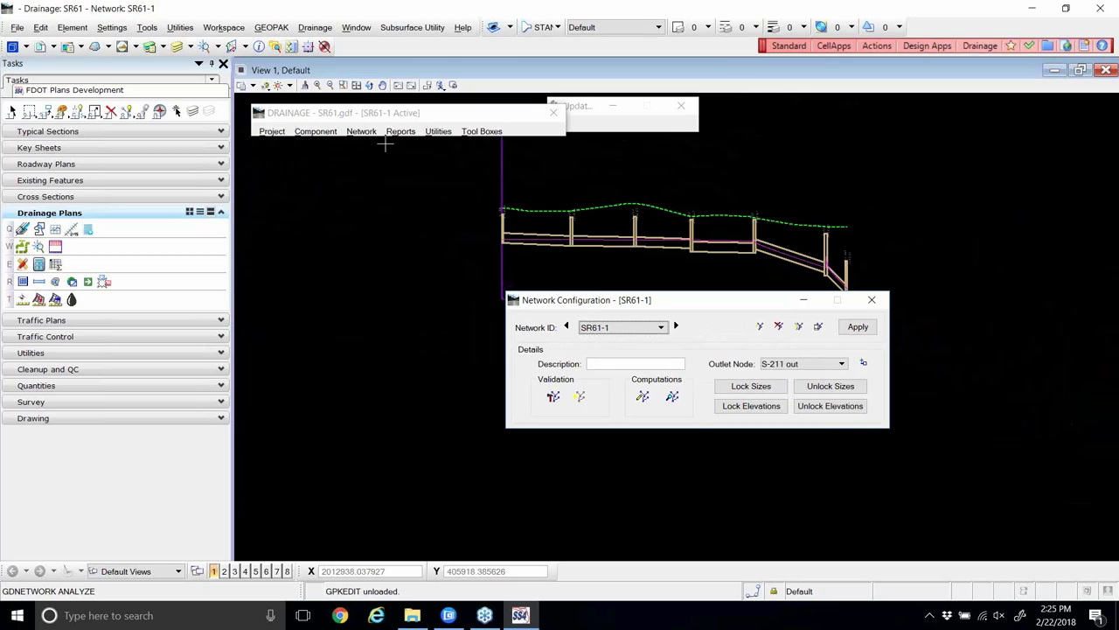
# - Open drainage profile Pro-200 for editing
pyautogui.click(333, 133)
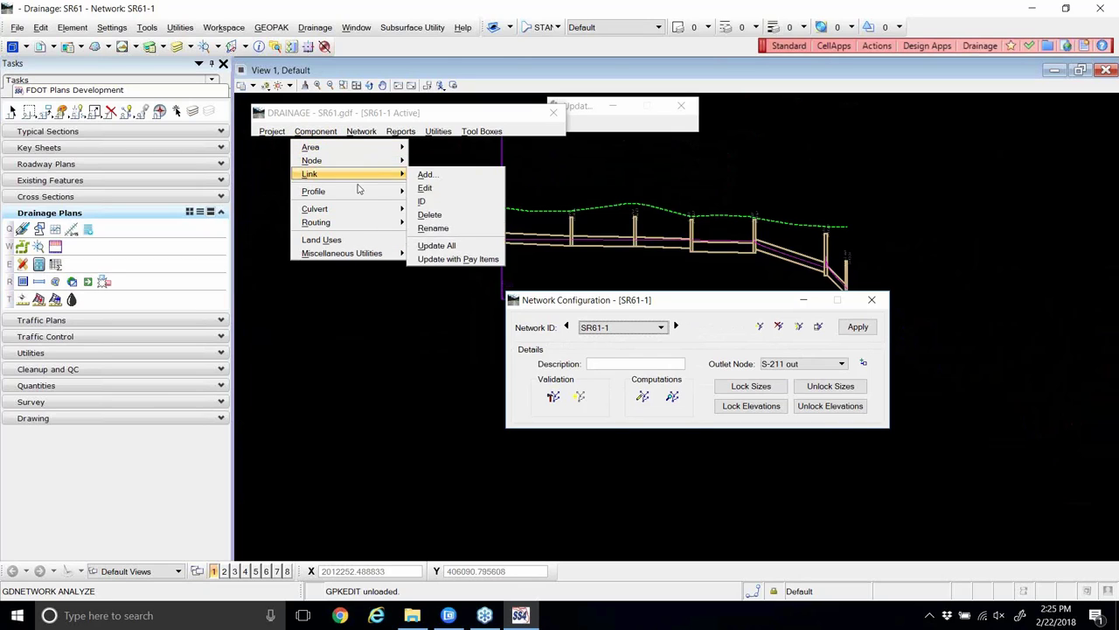
pyautogui.moveTo(387, 192)
pyautogui.click(433, 206)
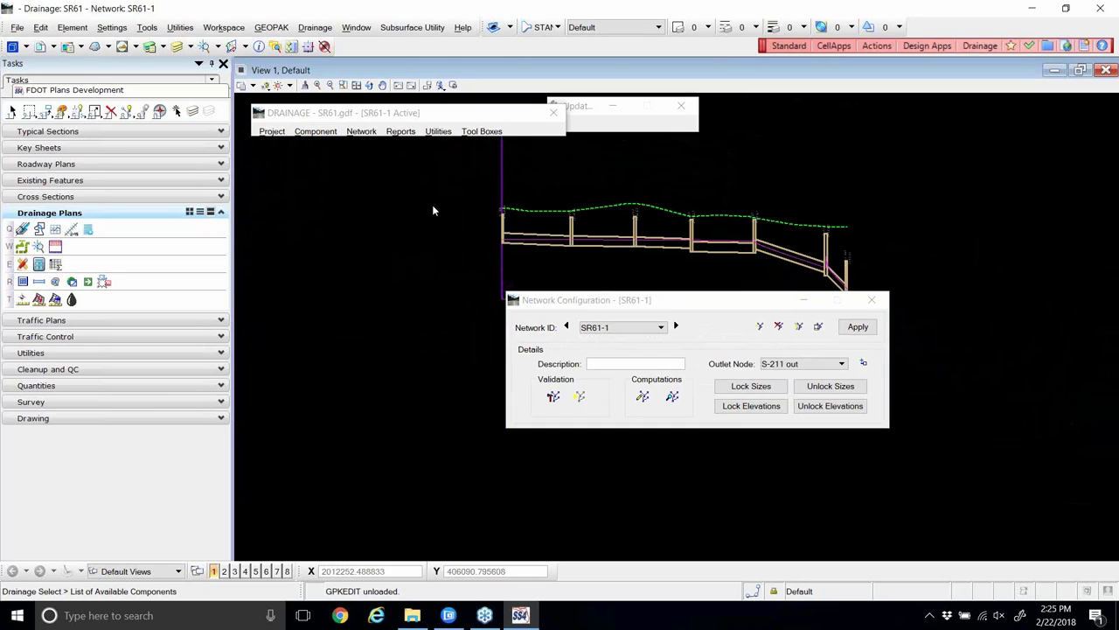
pyautogui.click(443, 278)
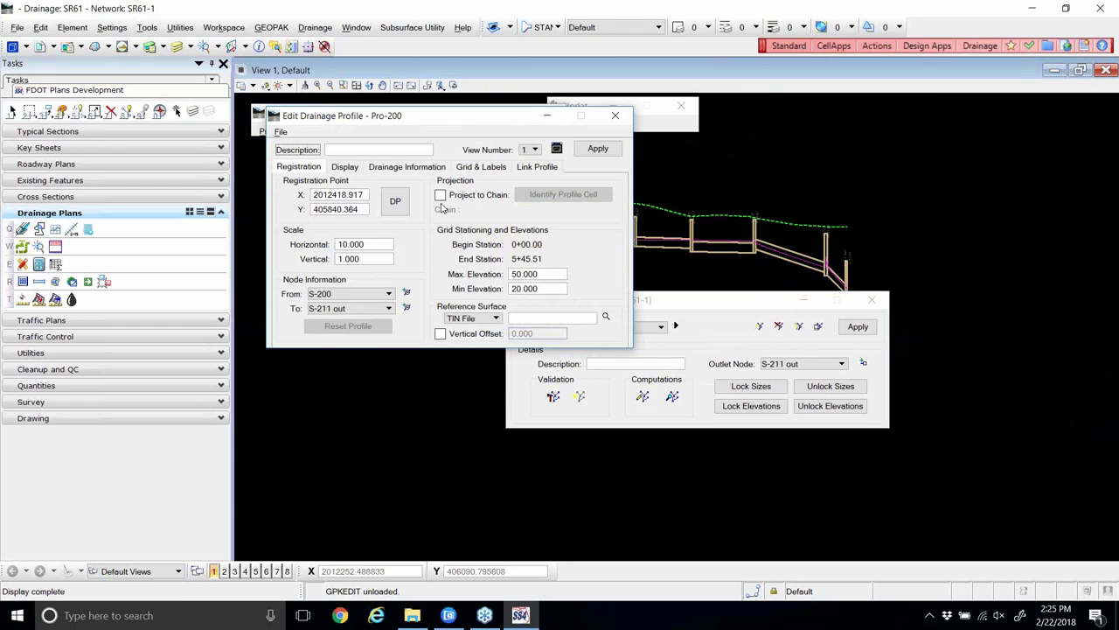
pyautogui.click(280, 132)
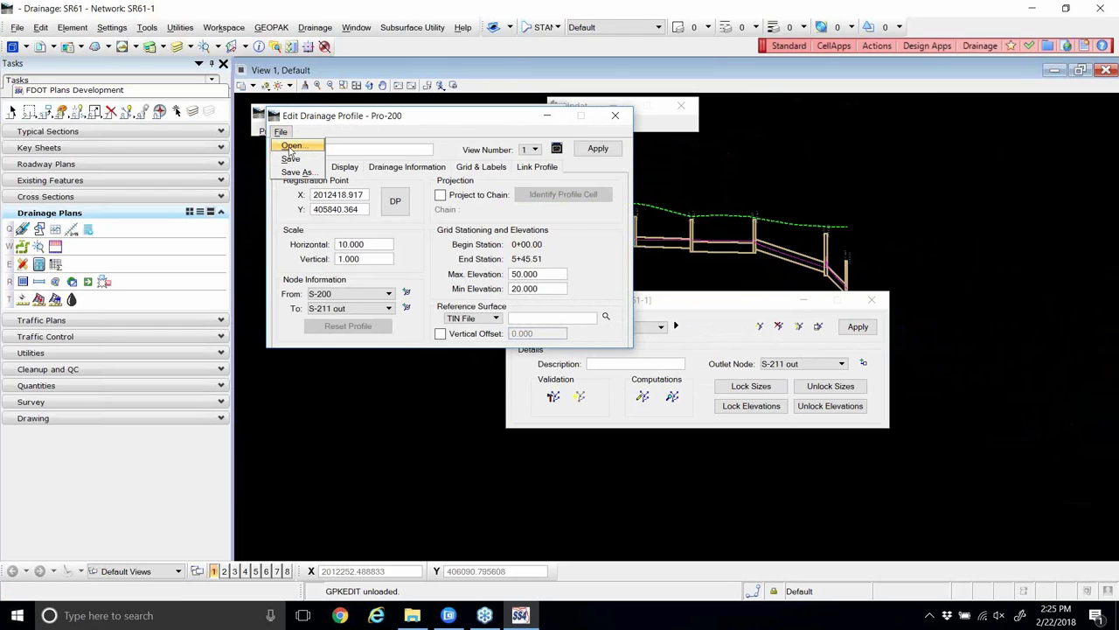
pyautogui.click(289, 146)
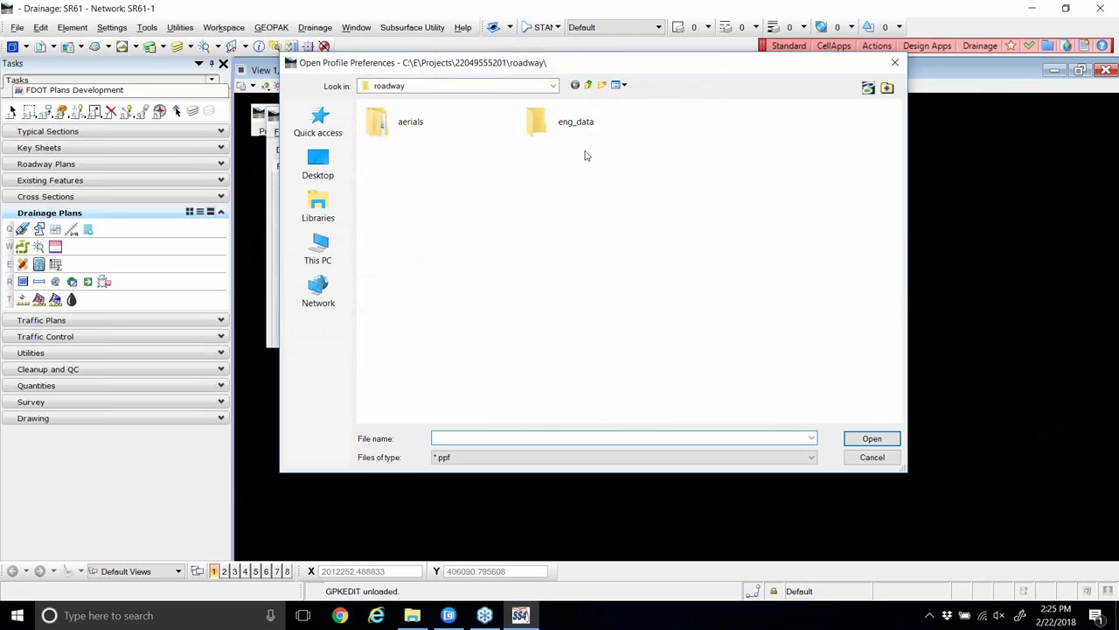
pyautogui.click(318, 162)
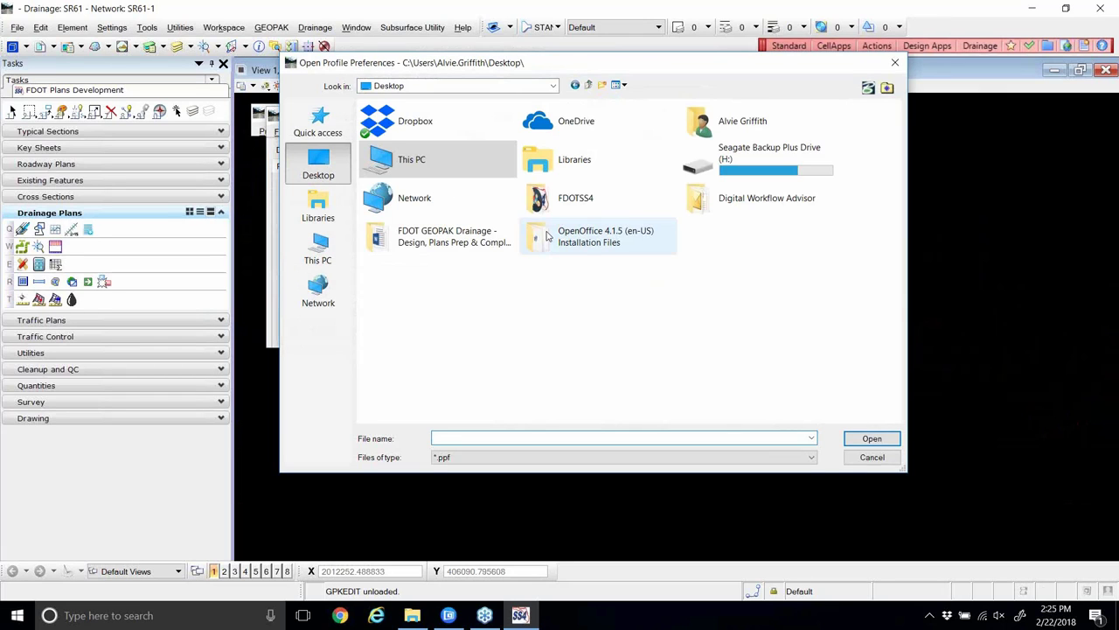
pyautogui.click(871, 456)
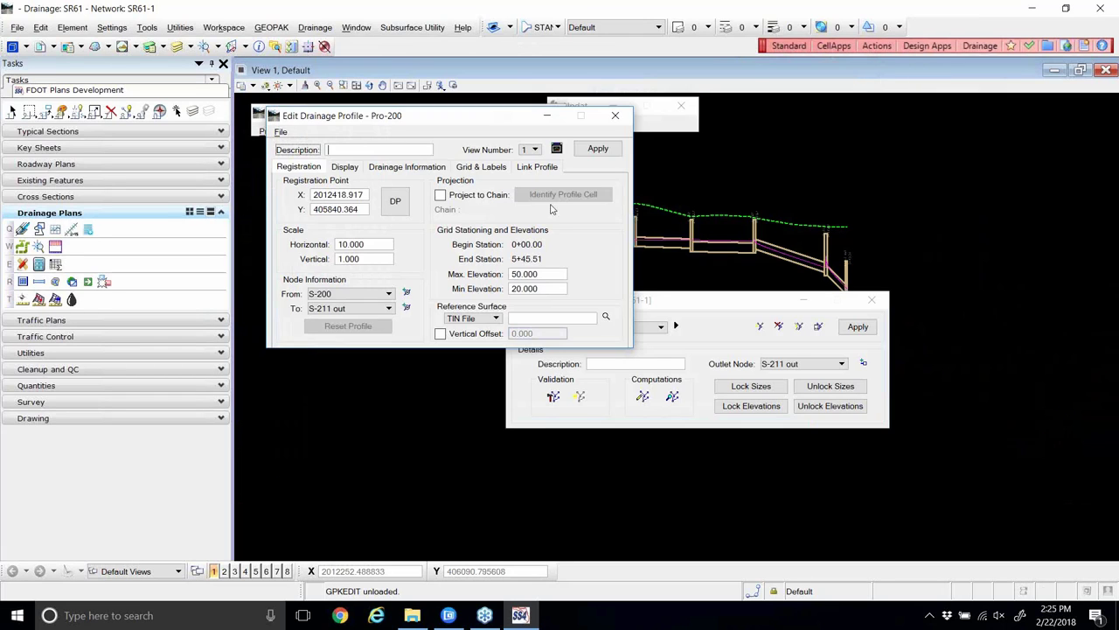
pyautogui.click(615, 115)
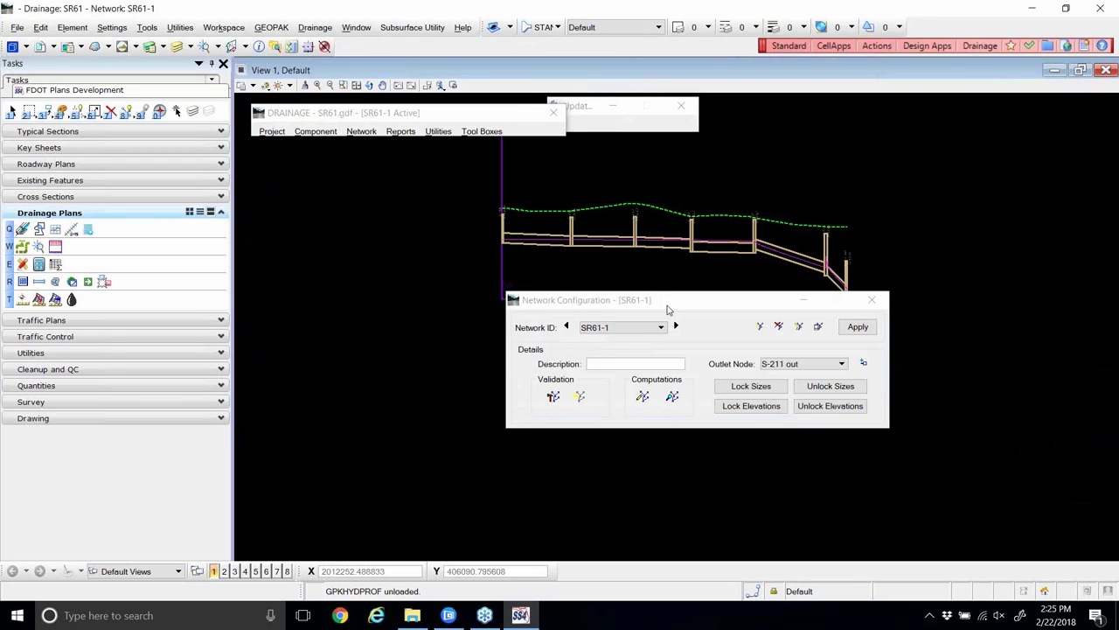
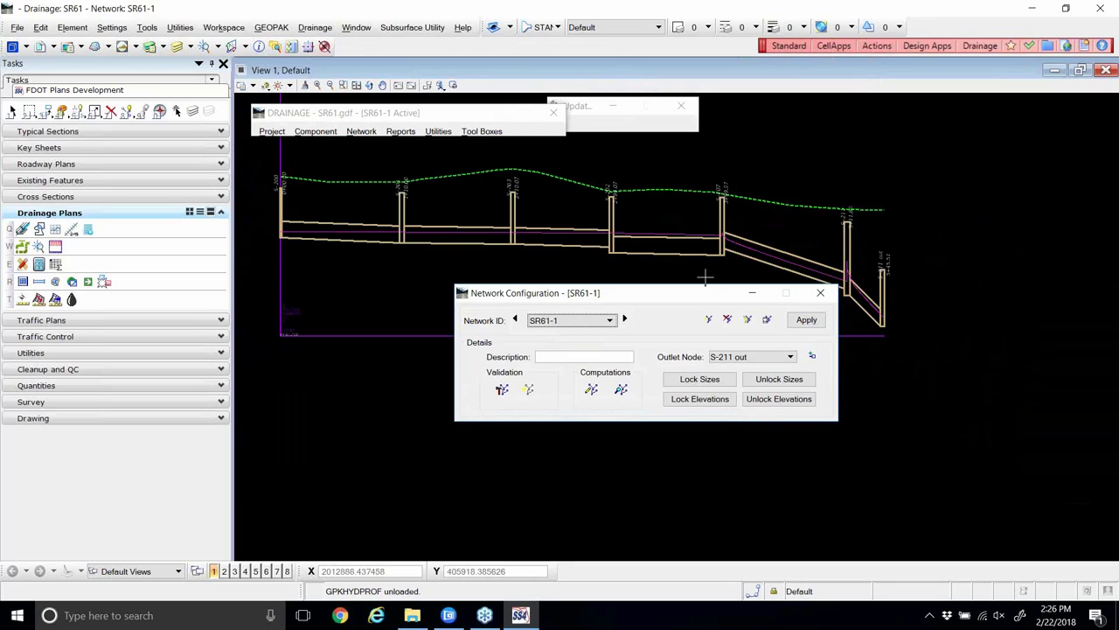
# - Open the node configuration for editing and load outlet node S-211 out, keeping the windows clear of each other
pyautogui.moveTo(650, 299); pyautogui.dragTo(836, 326)
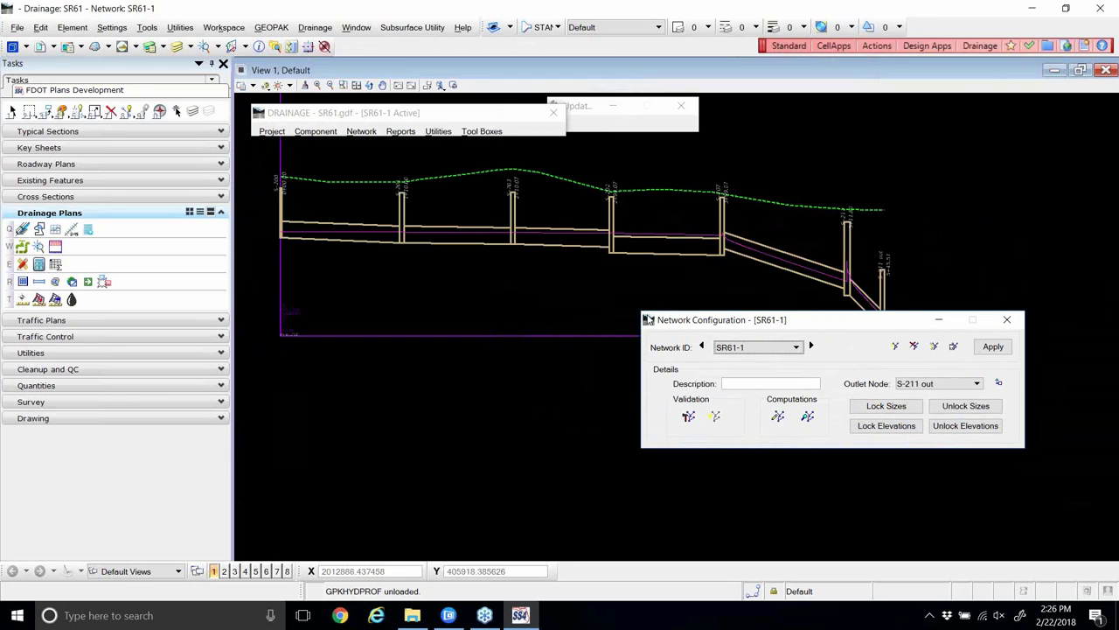
pyautogui.click(333, 136)
pyautogui.moveTo(343, 163)
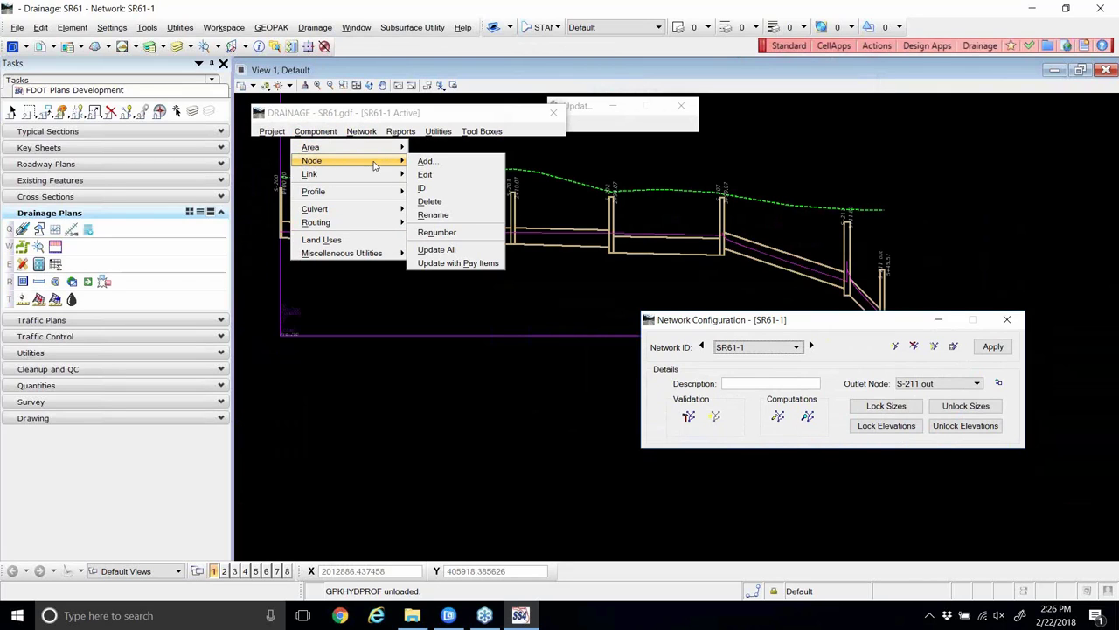
pyautogui.click(444, 178)
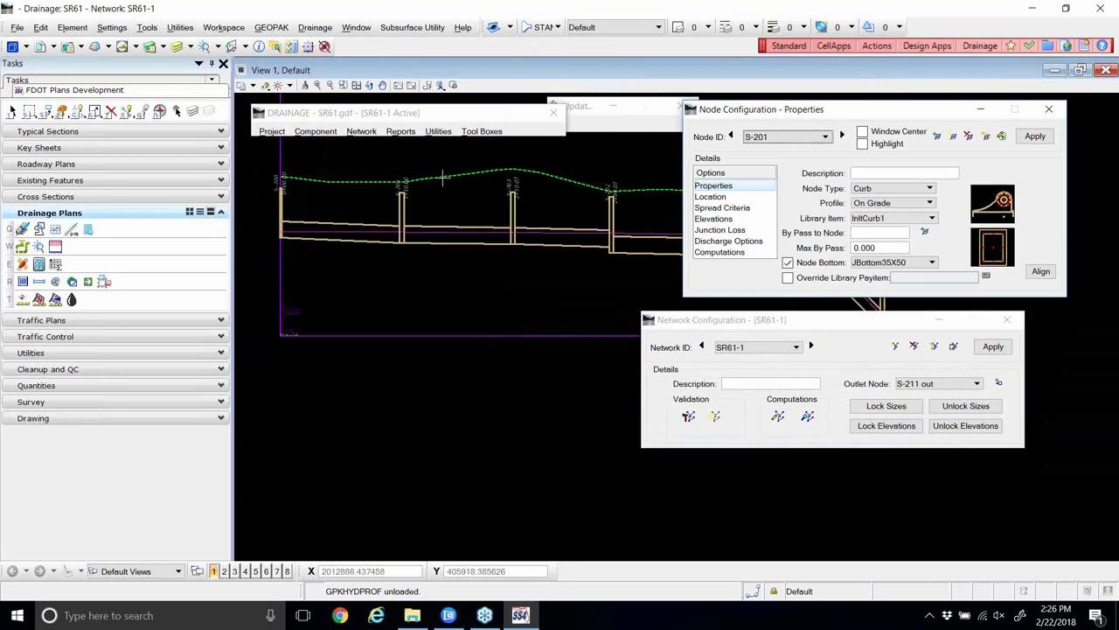
pyautogui.moveTo(714, 116)
pyautogui.mouseDown()
pyautogui.moveTo(511, 117)
pyautogui.moveTo(294, 153)
pyautogui.mouseUp()
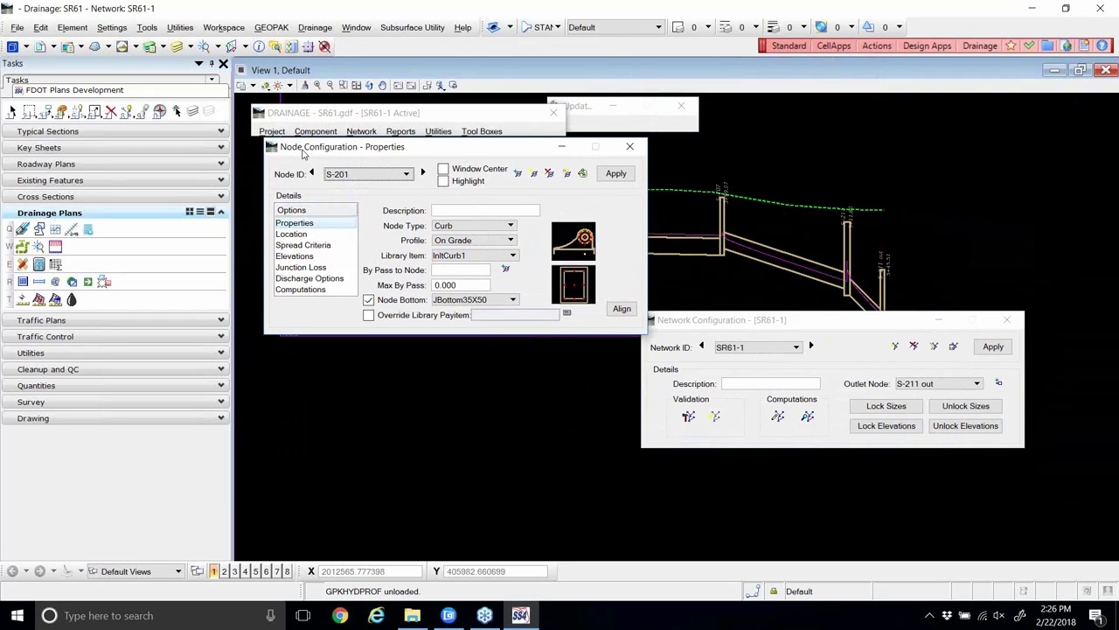
pyautogui.click(359, 176)
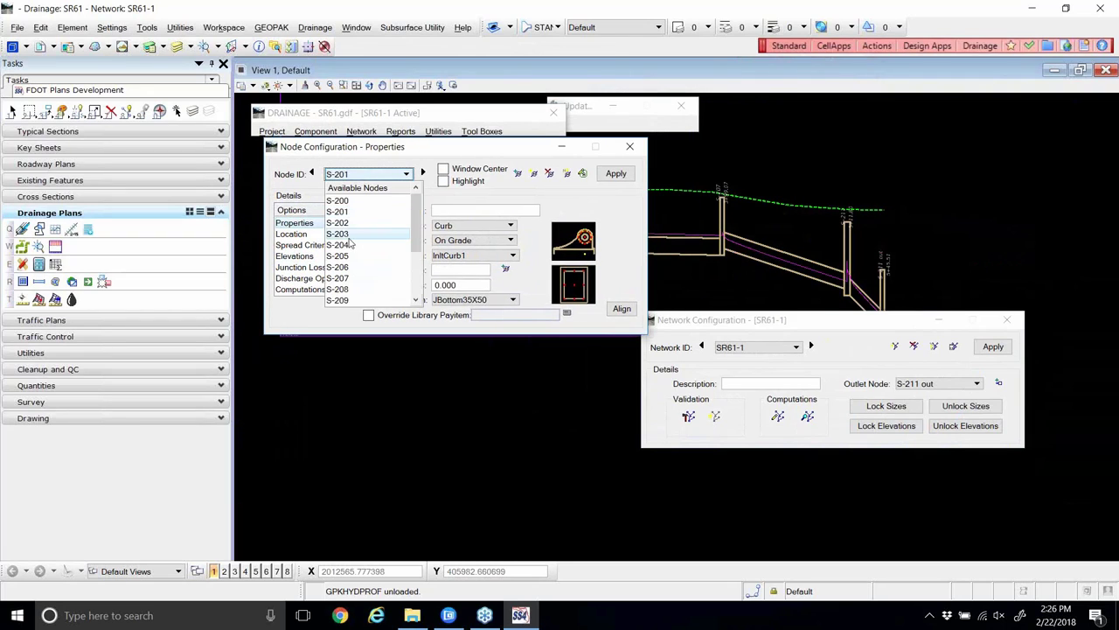
pyautogui.scroll(-2, 355, 254)
pyautogui.click(354, 257)
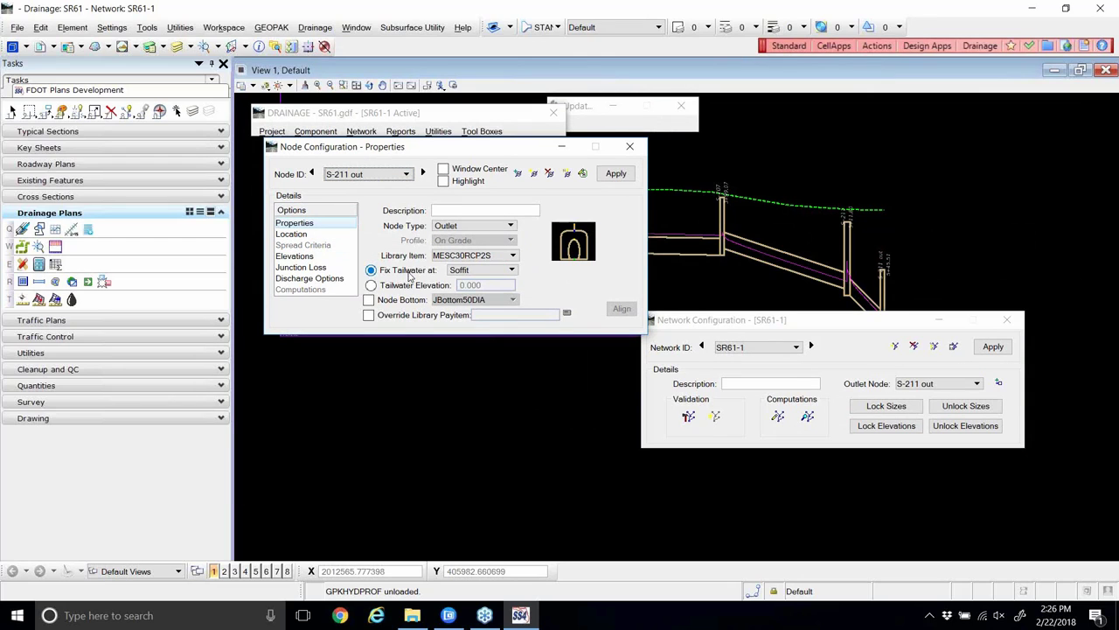
# - Give outlet node S-211 out a specified tailwater elevation of 25.7, apply it and close the node configuration
pyautogui.click(372, 285)
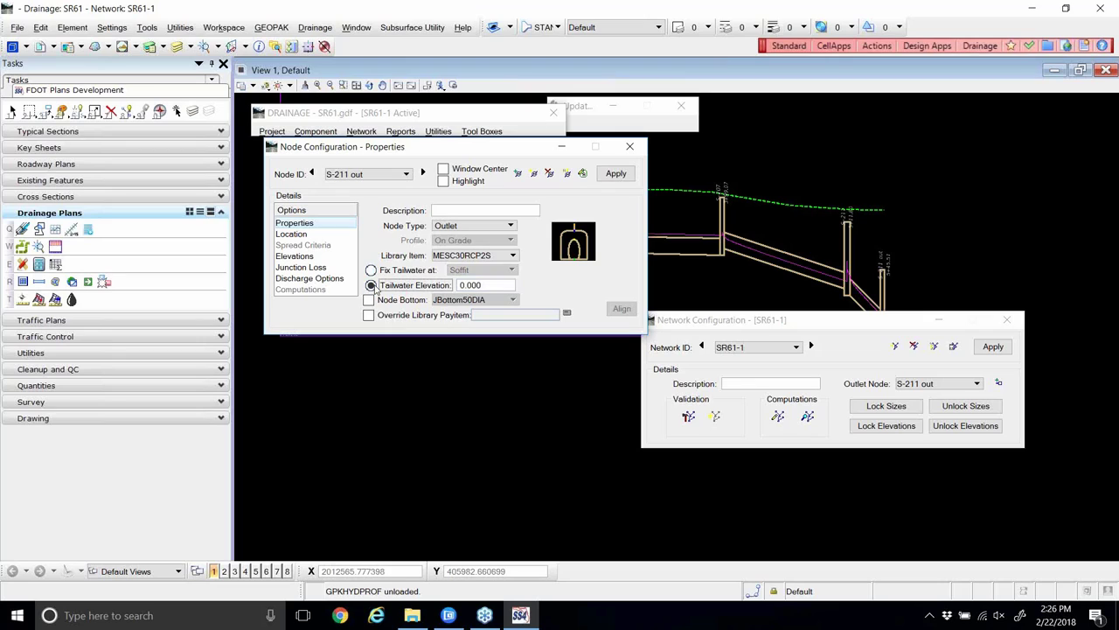
pyautogui.moveTo(495, 287); pyautogui.dragTo(437, 297)
pyautogui.write('25')
pyautogui.hotkey('ctrl', 'z')
pyautogui.write('25.7')
pyautogui.press('Tab')
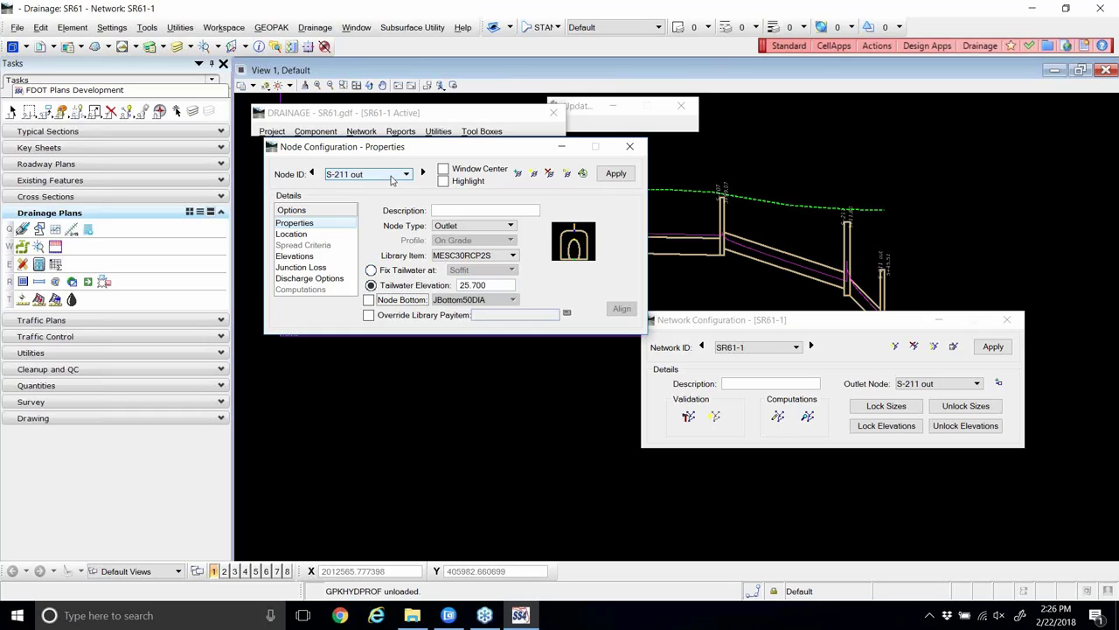
pyautogui.click(615, 174)
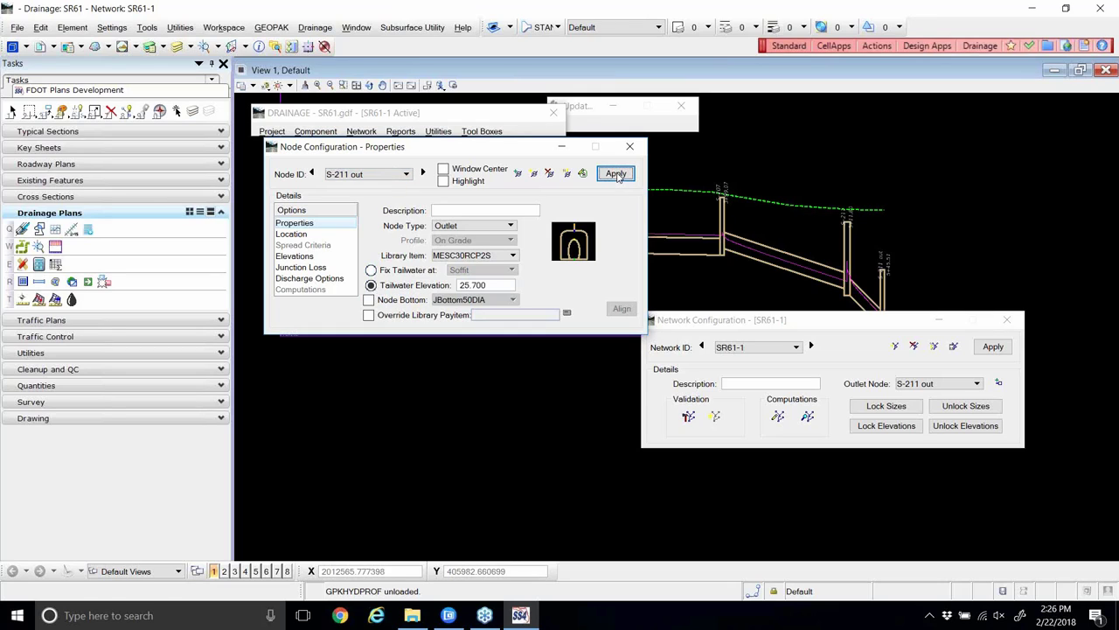
pyautogui.click(630, 146)
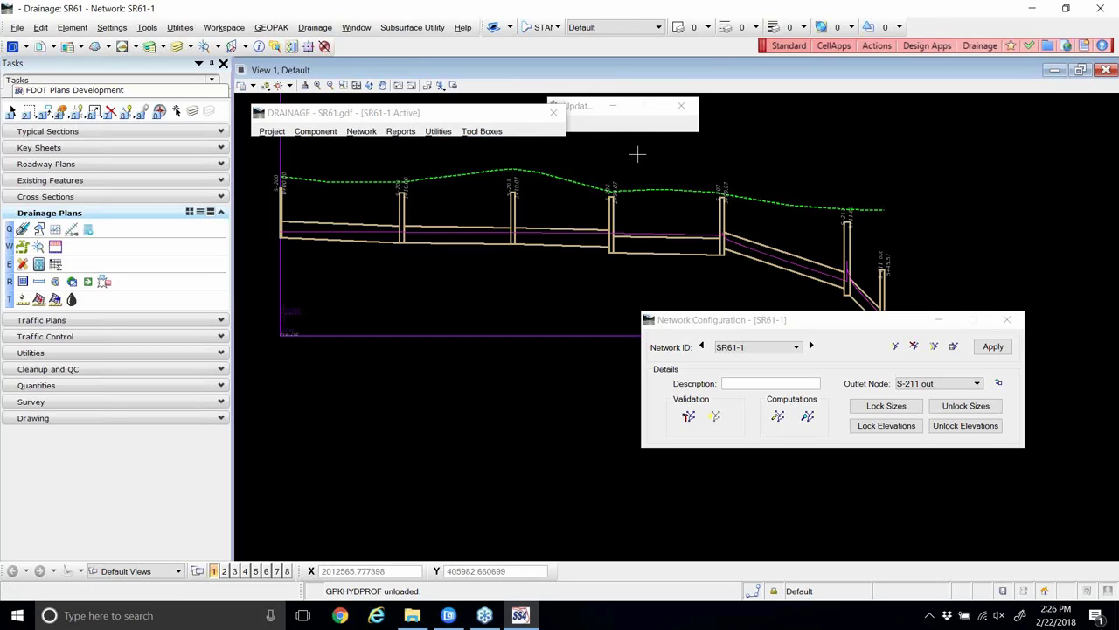
# - Analyze network SR61-1, dismiss the message log, and inspect the hydraulic grade line near S-211 out in the profile
pyautogui.moveTo(710, 321); pyautogui.dragTo(392, 285)
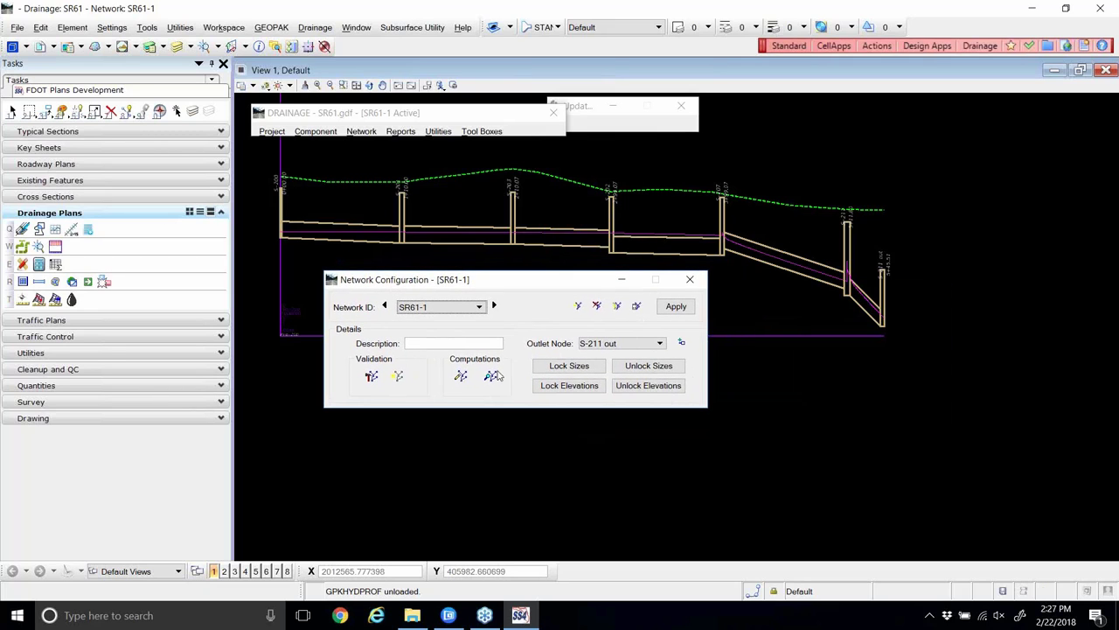
pyautogui.click(494, 379)
pyautogui.click(490, 376)
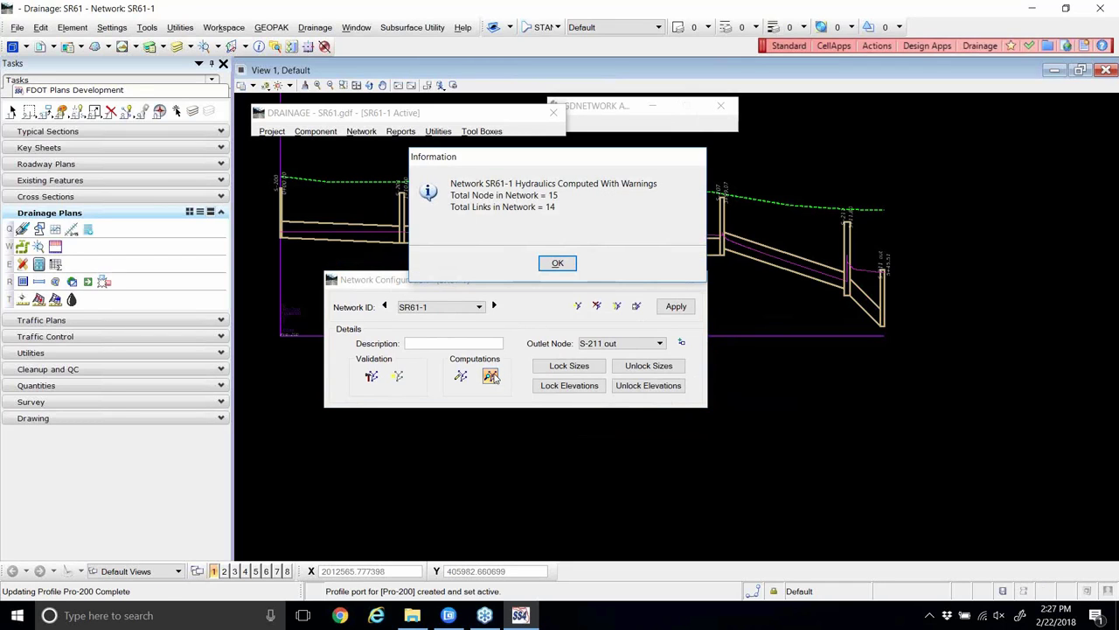
pyautogui.click(553, 266)
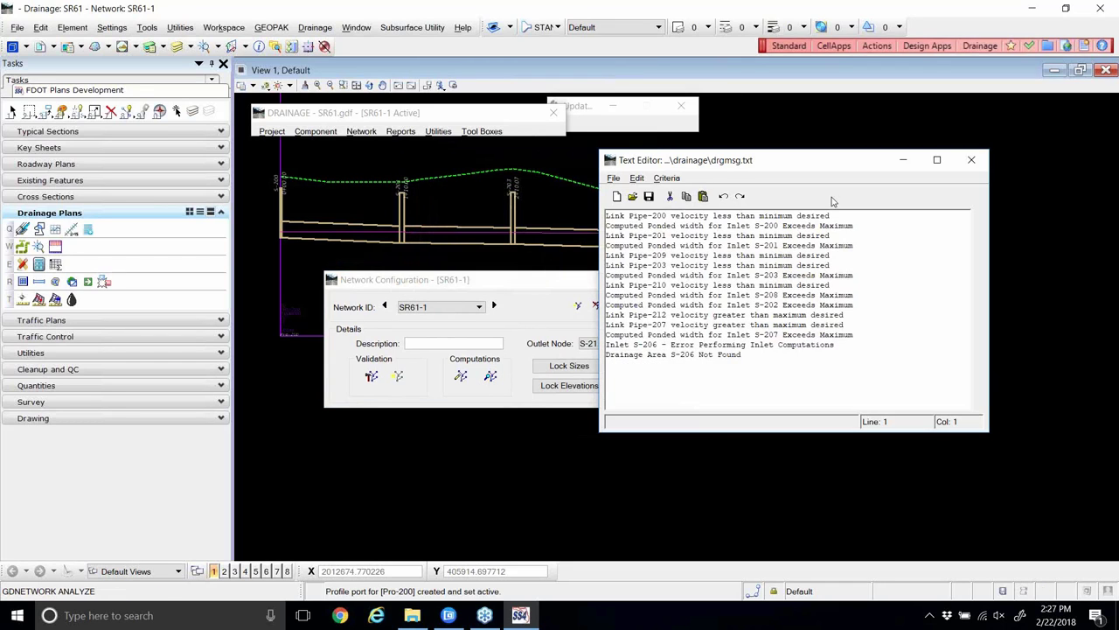
pyautogui.click(970, 160)
pyautogui.scroll(3, 873, 274)
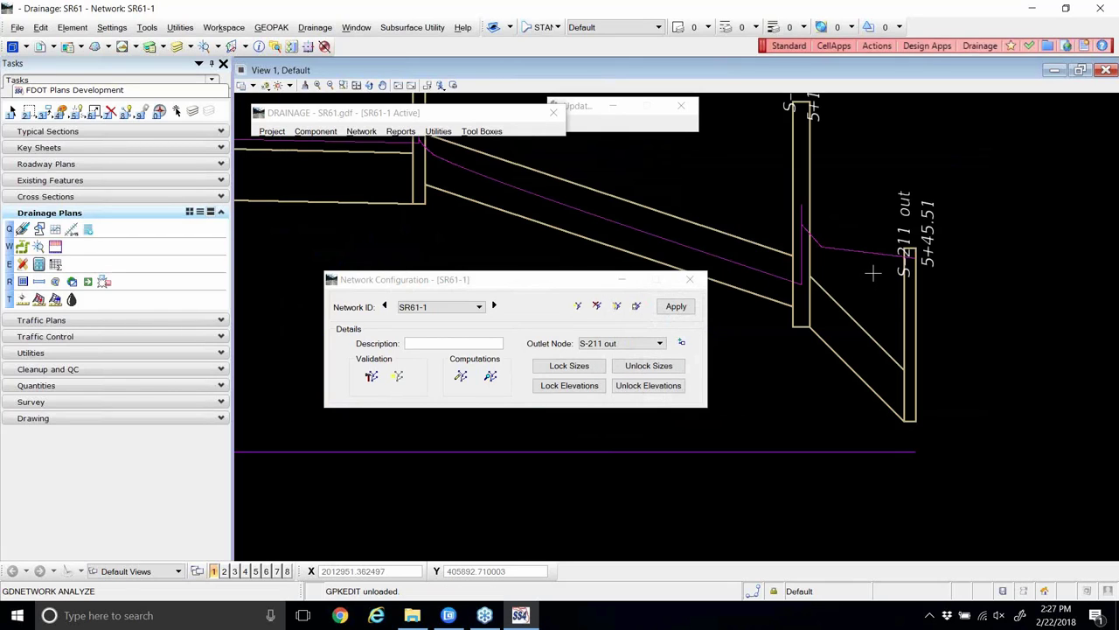
pyautogui.scroll(-1, 871, 271)
pyautogui.scroll(1, 867, 265)
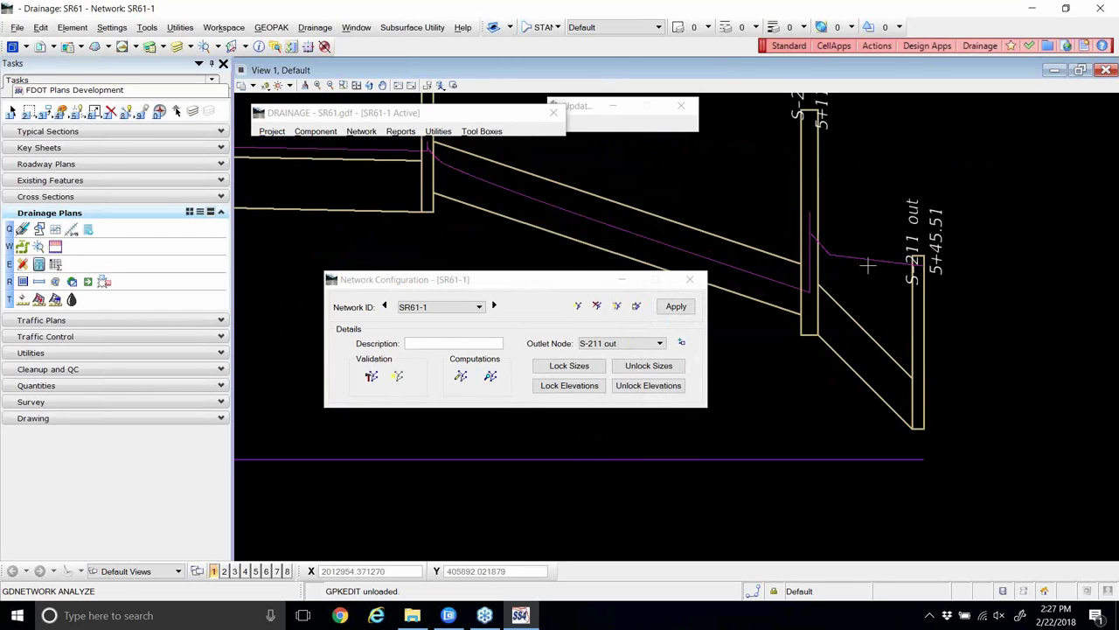
pyautogui.scroll(-2, 881, 268)
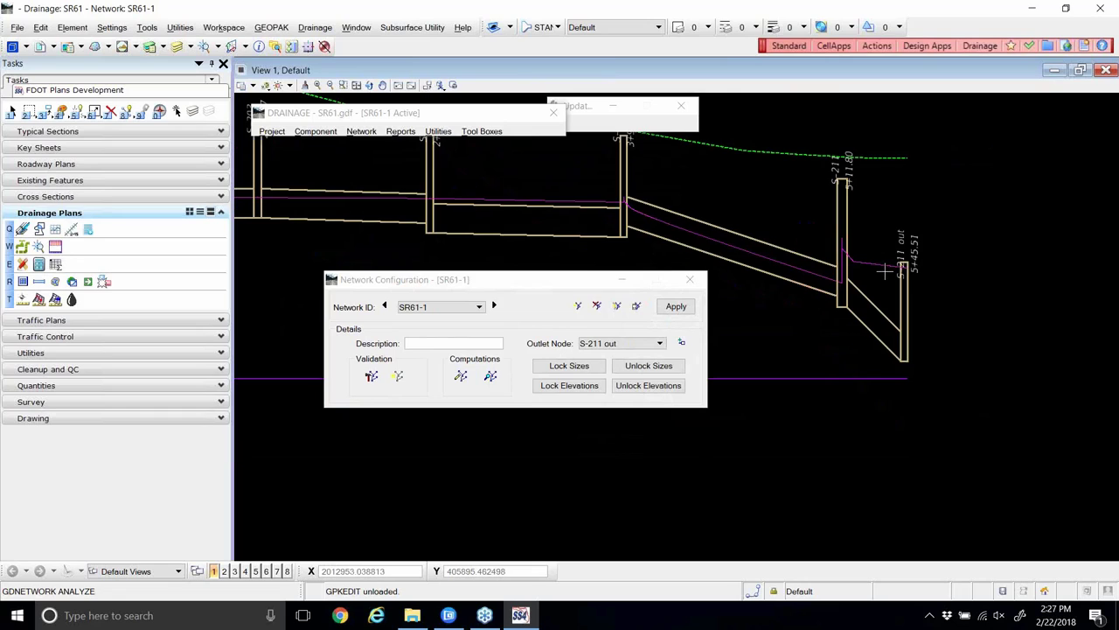
# - Run the design computation for network SR61-1, check the hydraulic grade line along the profile, and close the network configuration
pyautogui.click(461, 376)
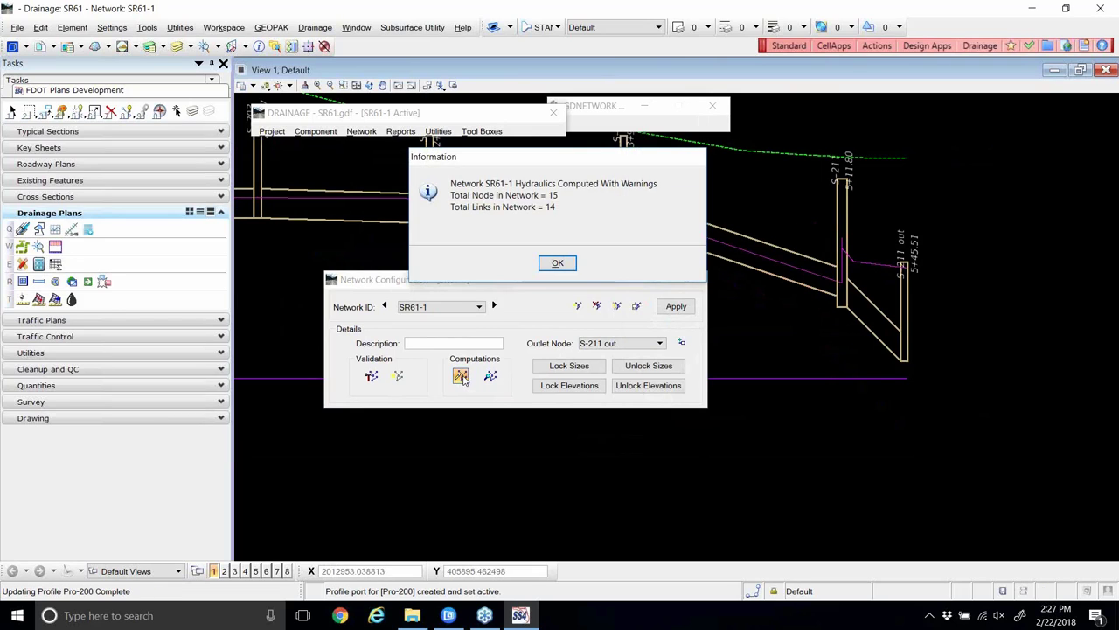
pyautogui.click(557, 262)
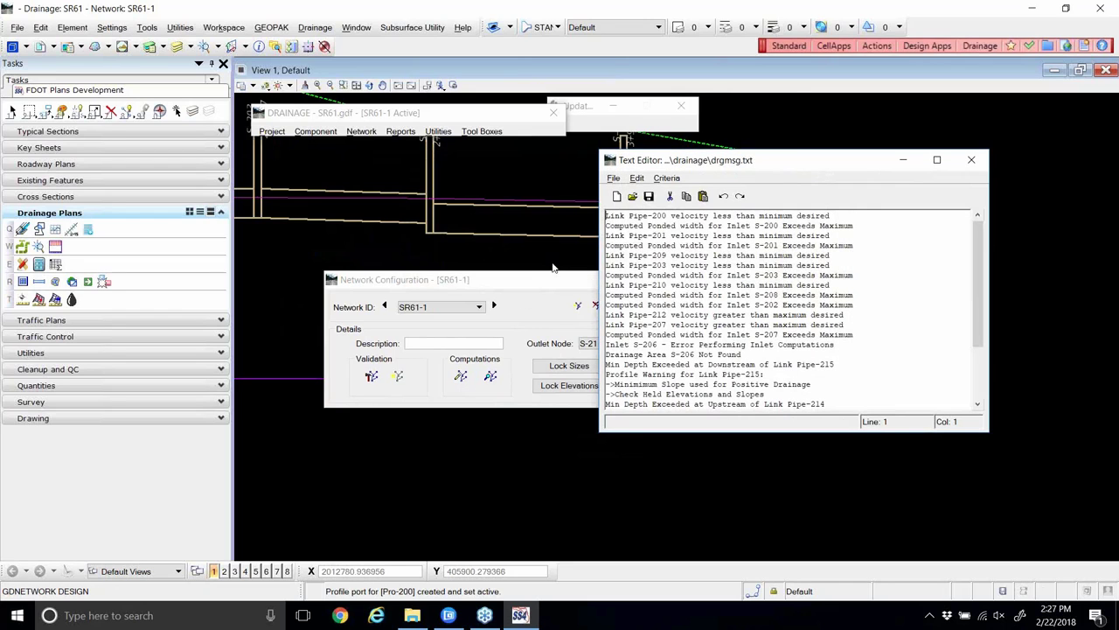
pyautogui.click(970, 163)
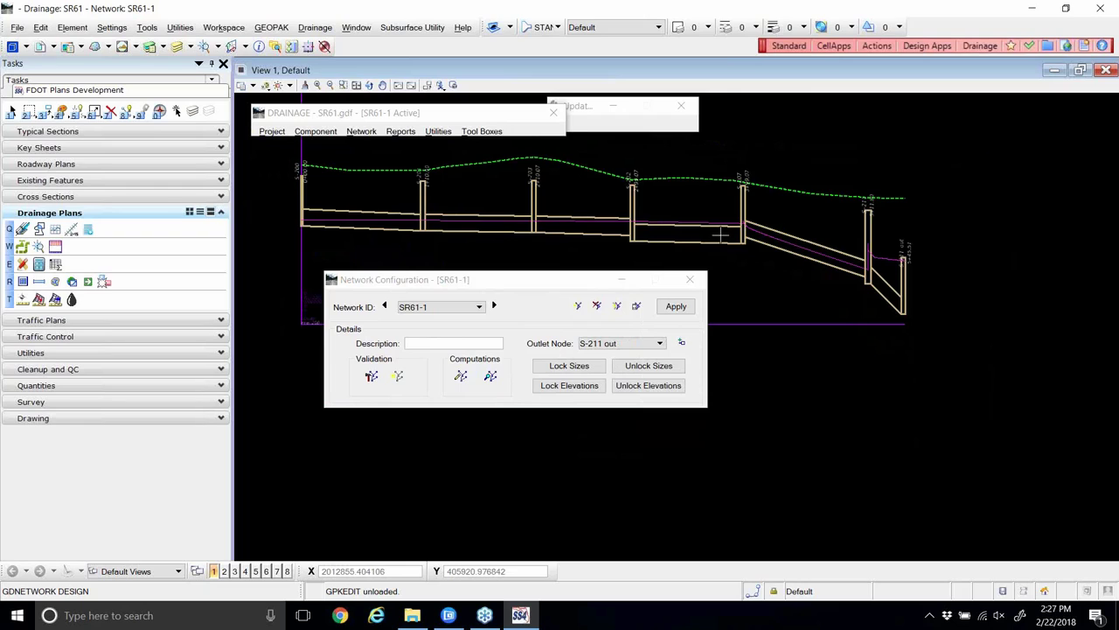
pyautogui.scroll(2, 704, 232)
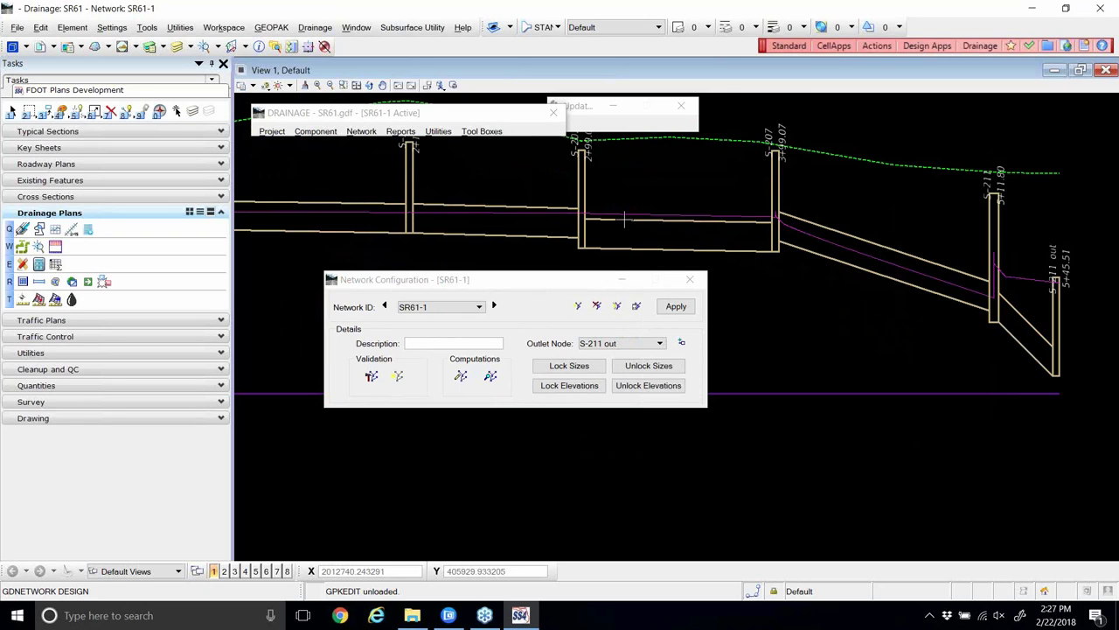
pyautogui.scroll(-2, 619, 235)
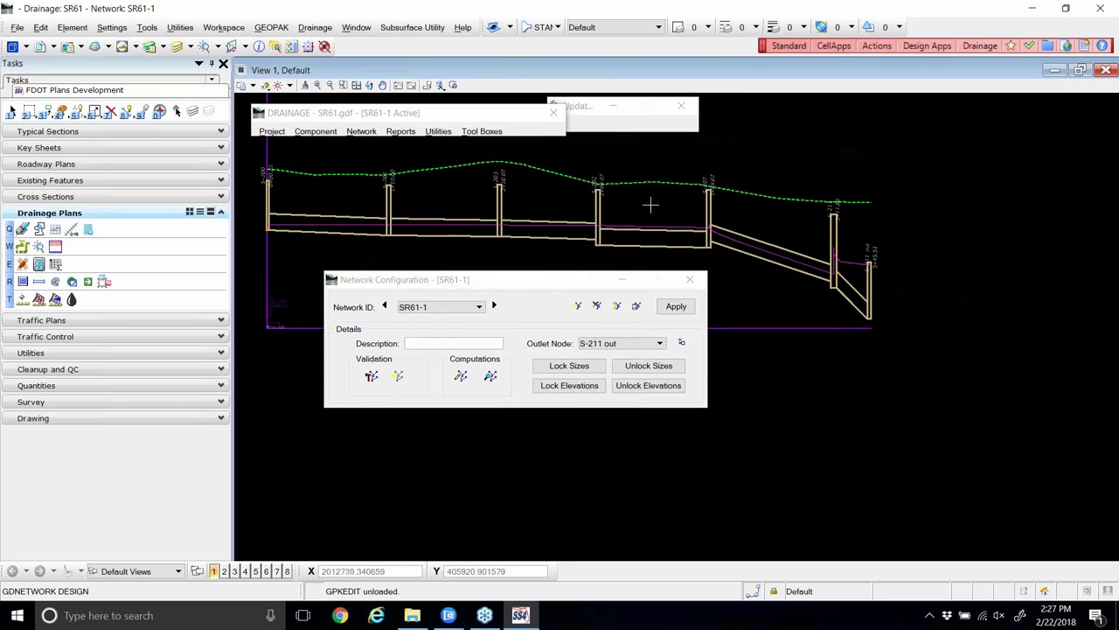
pyautogui.scroll(2, 650, 206)
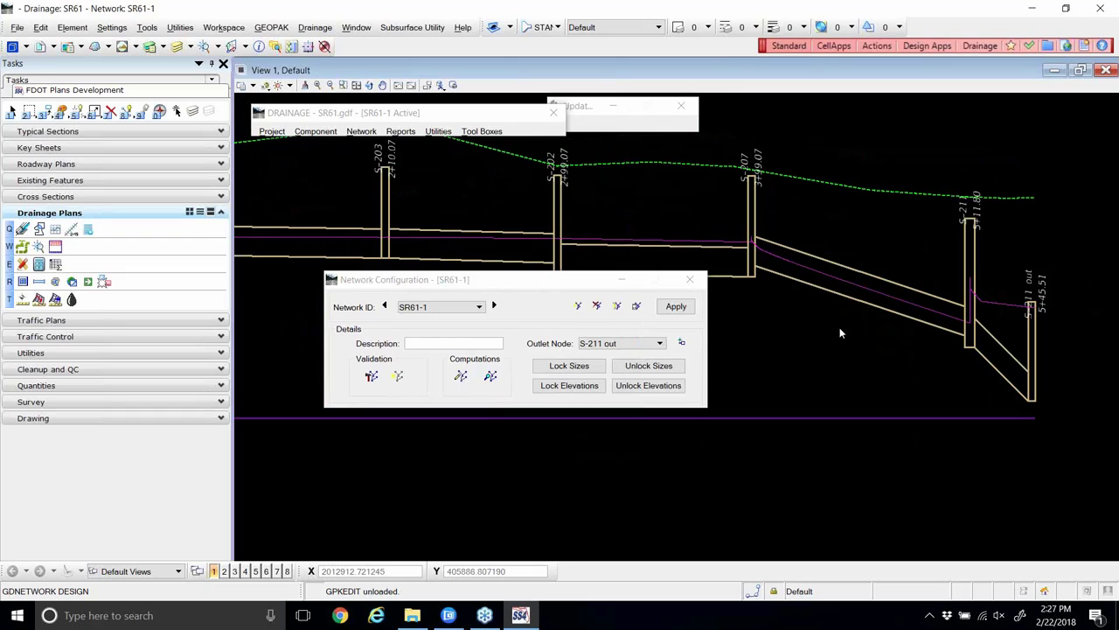
pyautogui.click(689, 279)
pyautogui.scroll(-2, 769, 354)
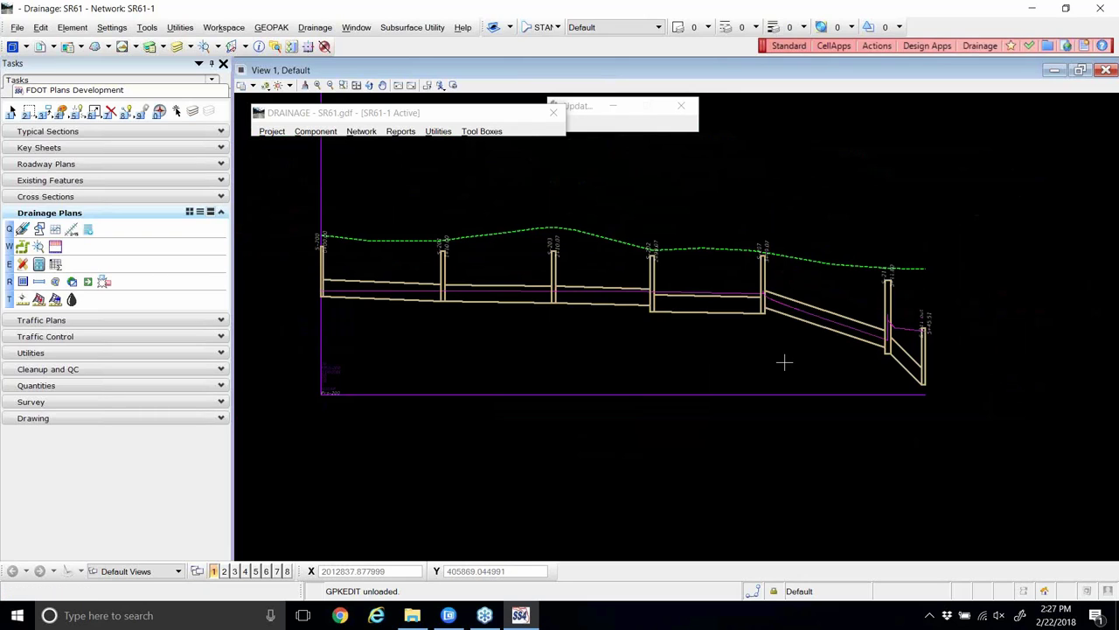
# - Open drainage profile Pro-200 for editing and place its window clear of the profile drawing
pyautogui.click(328, 132)
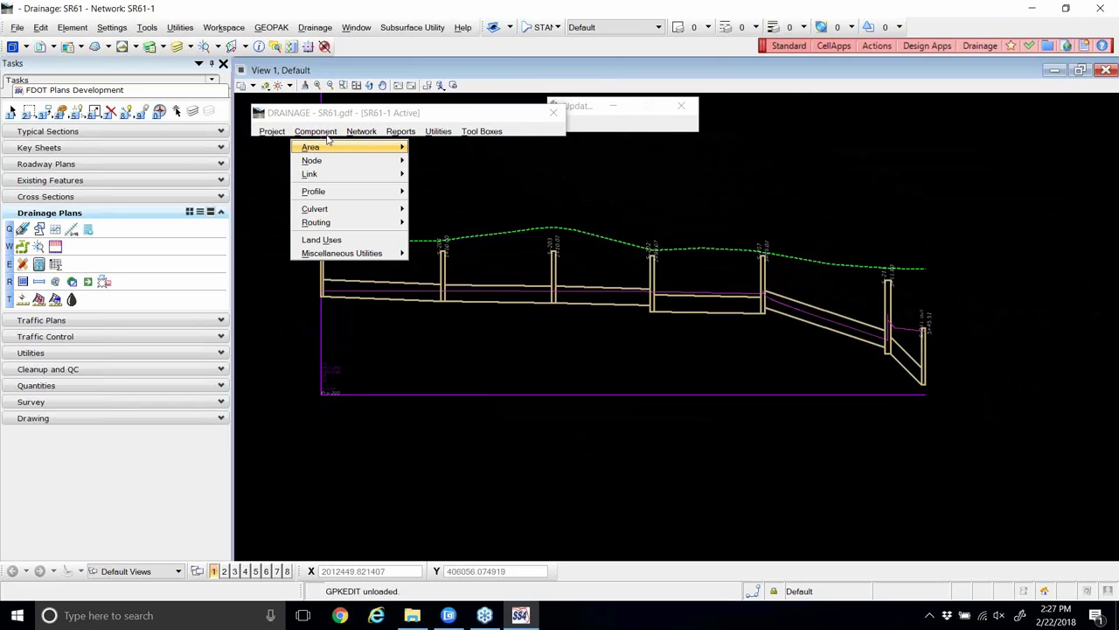
pyautogui.moveTo(336, 195)
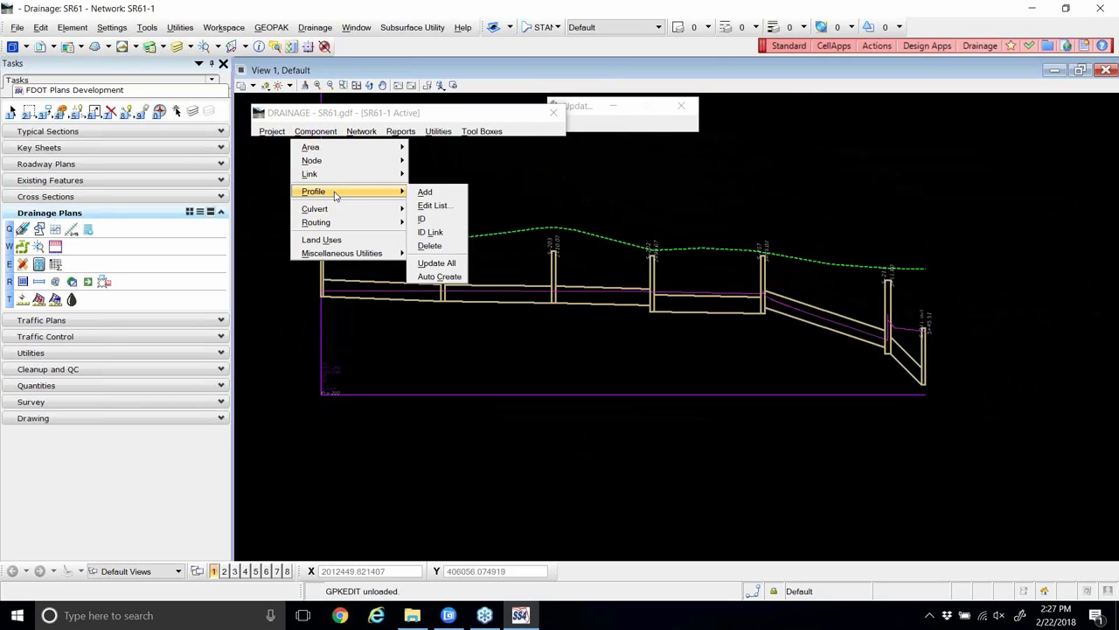
pyautogui.click(440, 207)
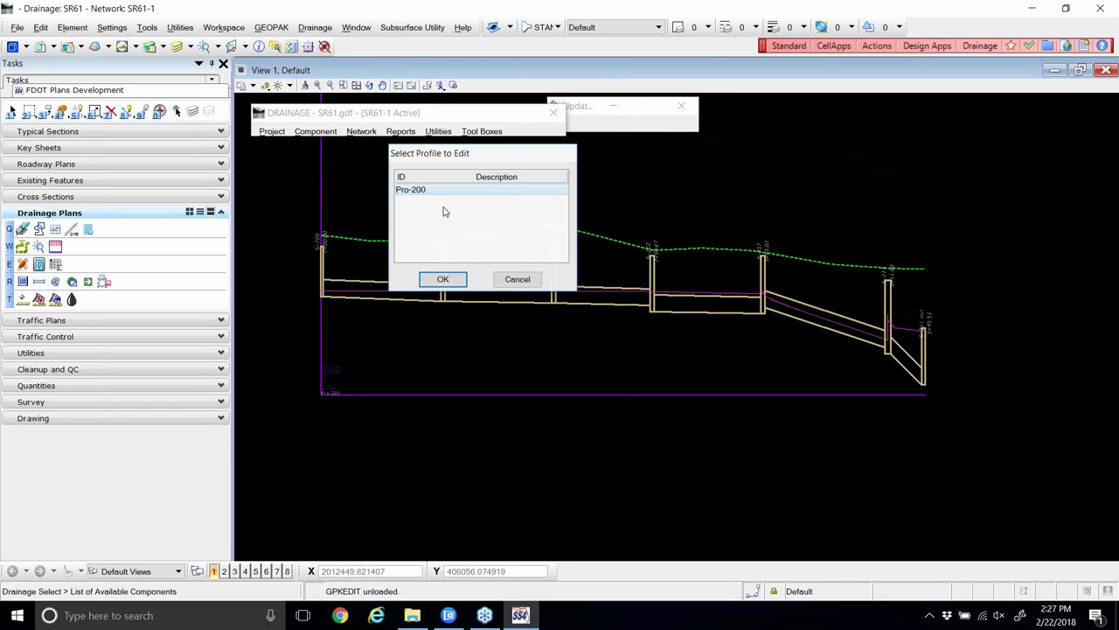
pyautogui.click(442, 279)
pyautogui.moveTo(451, 114); pyautogui.dragTo(475, 90)
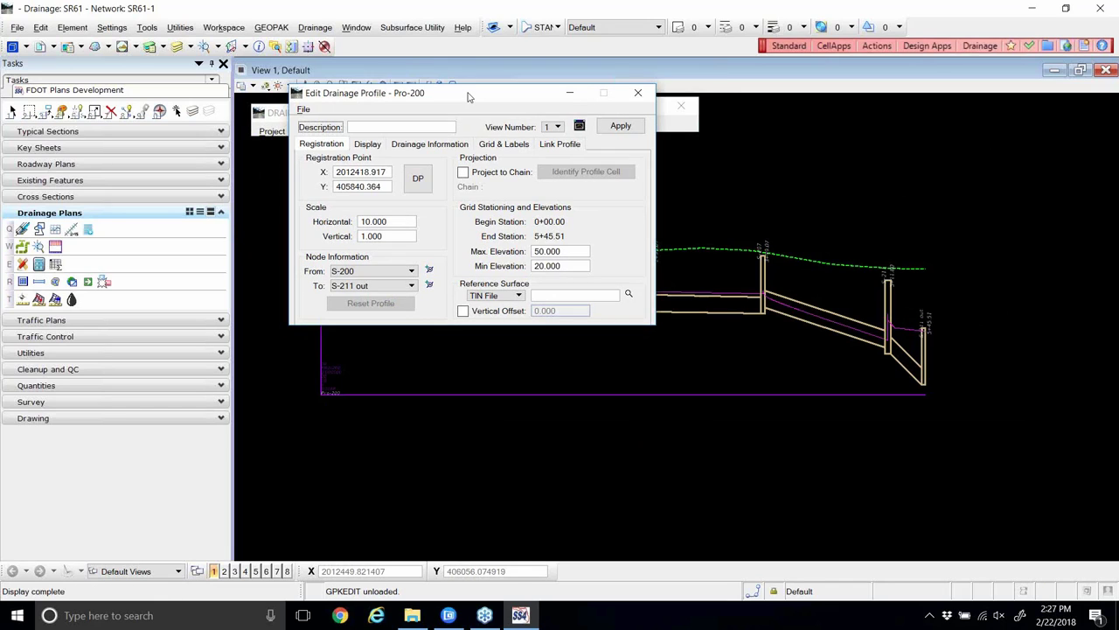
# - Review Pro-200's drainage information, display and labeling settings, ending with the link label options and their text symbology
pyautogui.click(437, 144)
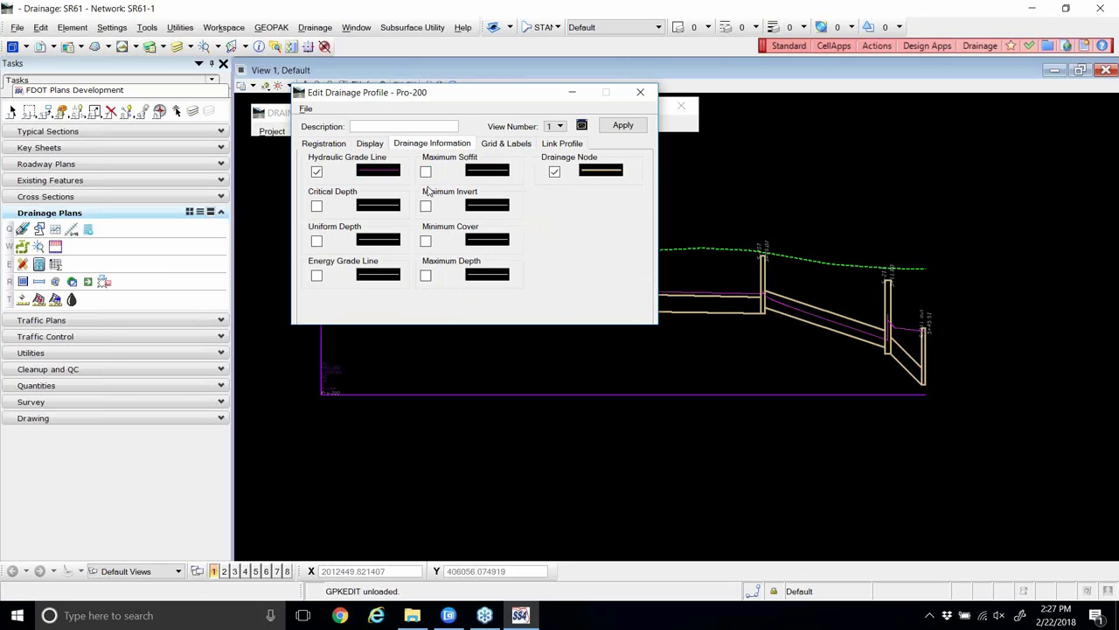
pyautogui.click(371, 145)
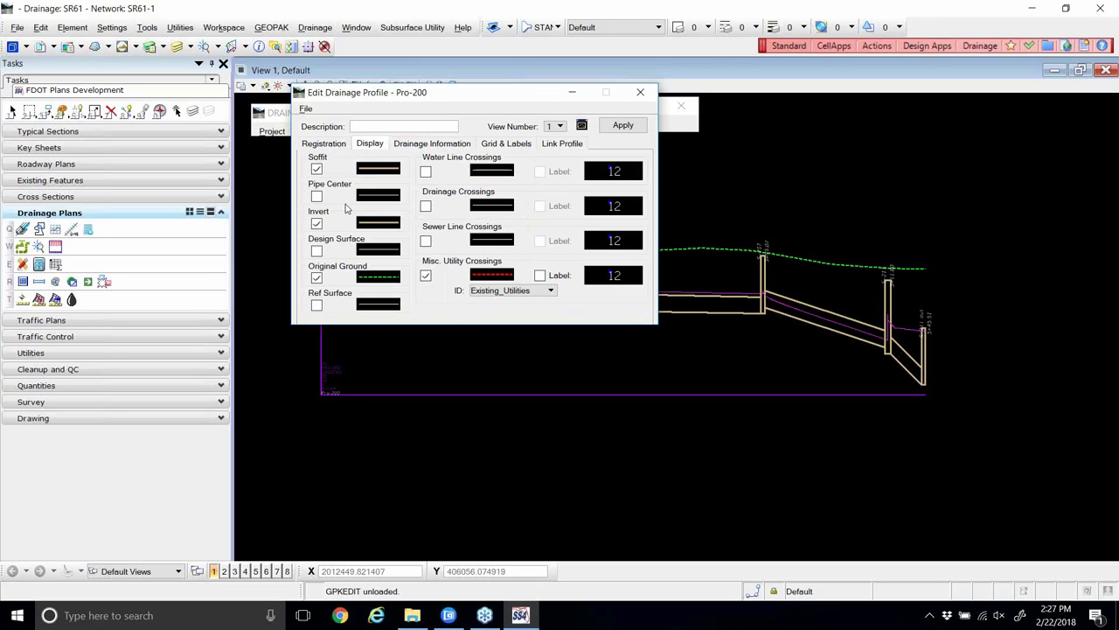
pyautogui.click(454, 145)
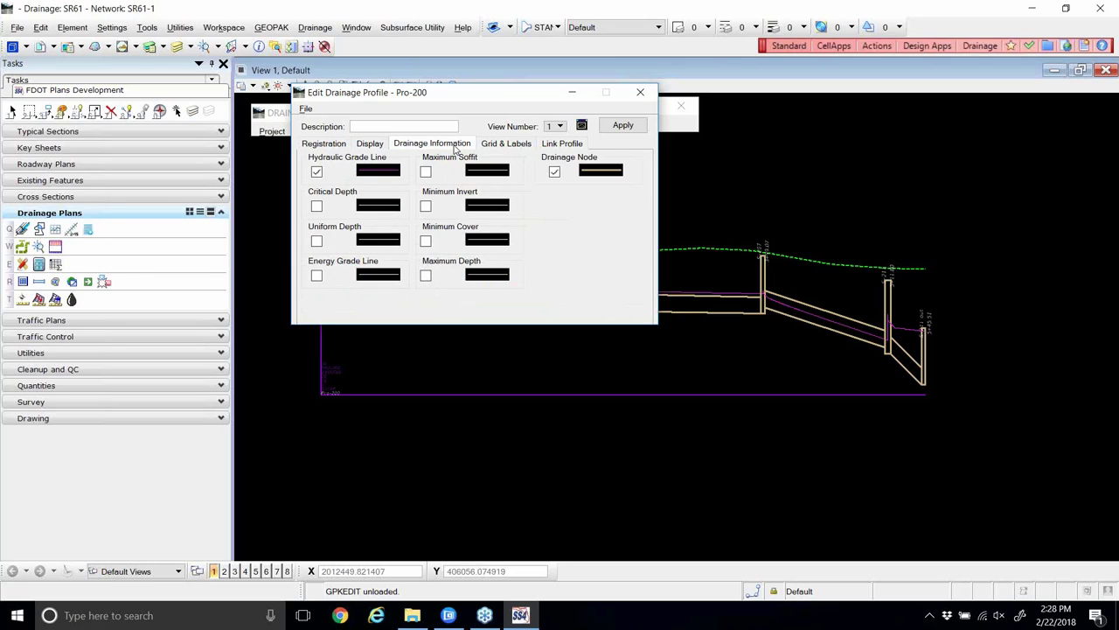
pyautogui.moveTo(371, 173)
pyautogui.click(502, 145)
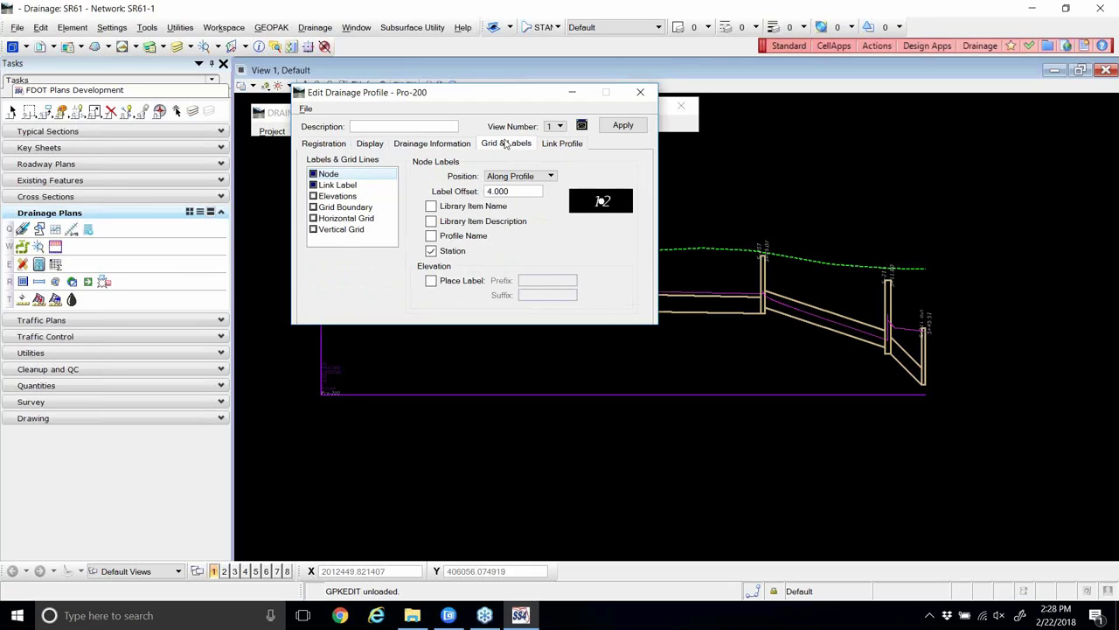
pyautogui.click(337, 186)
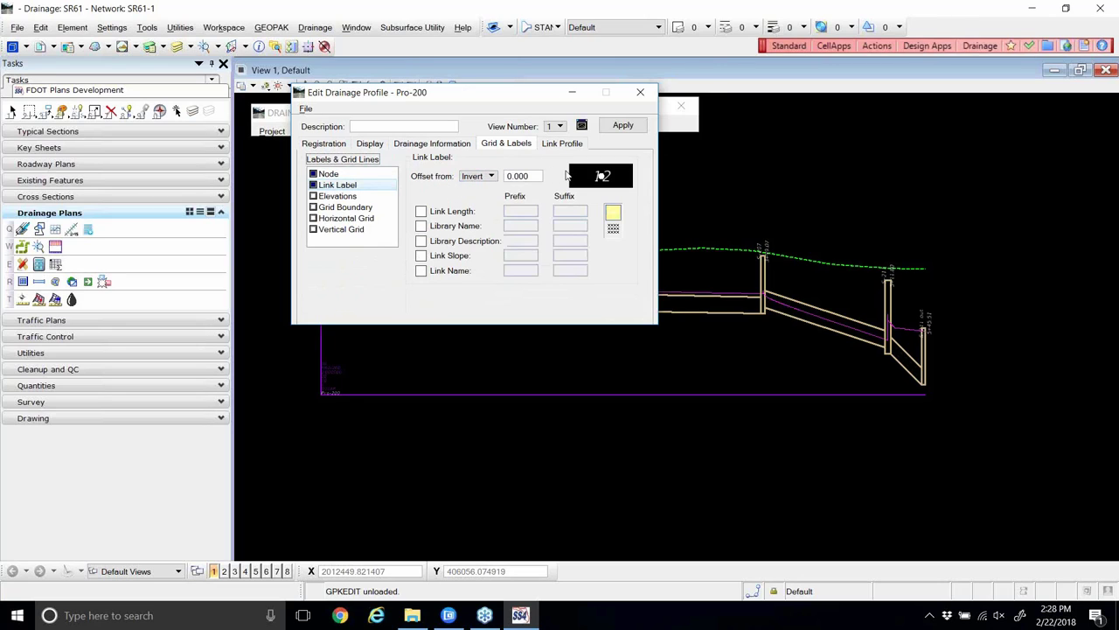
pyautogui.moveTo(599, 178)
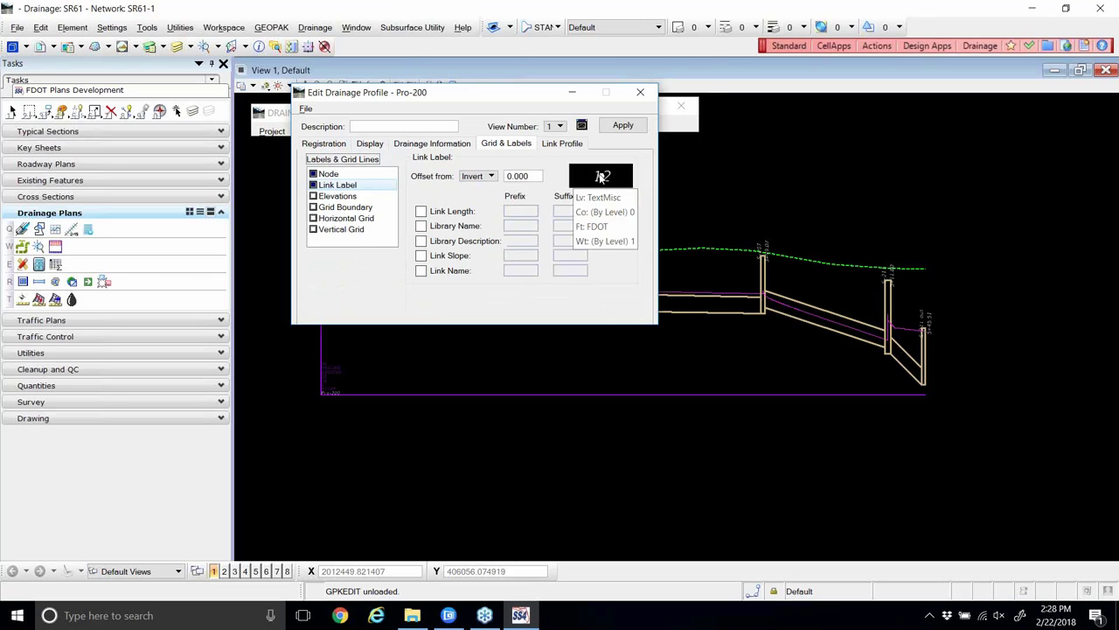
# - Turn on all levels of DRPRRD01.DGN in the view and check the profile for link labels
pyautogui.click(178, 46)
pyautogui.rightClick(353, 372)
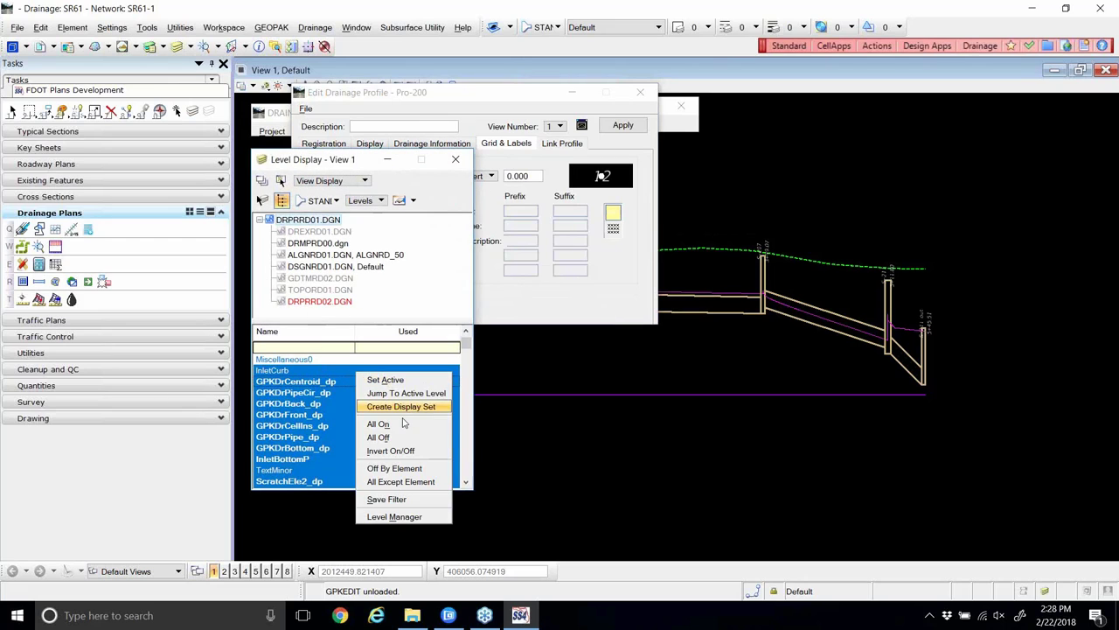
pyautogui.click(404, 418)
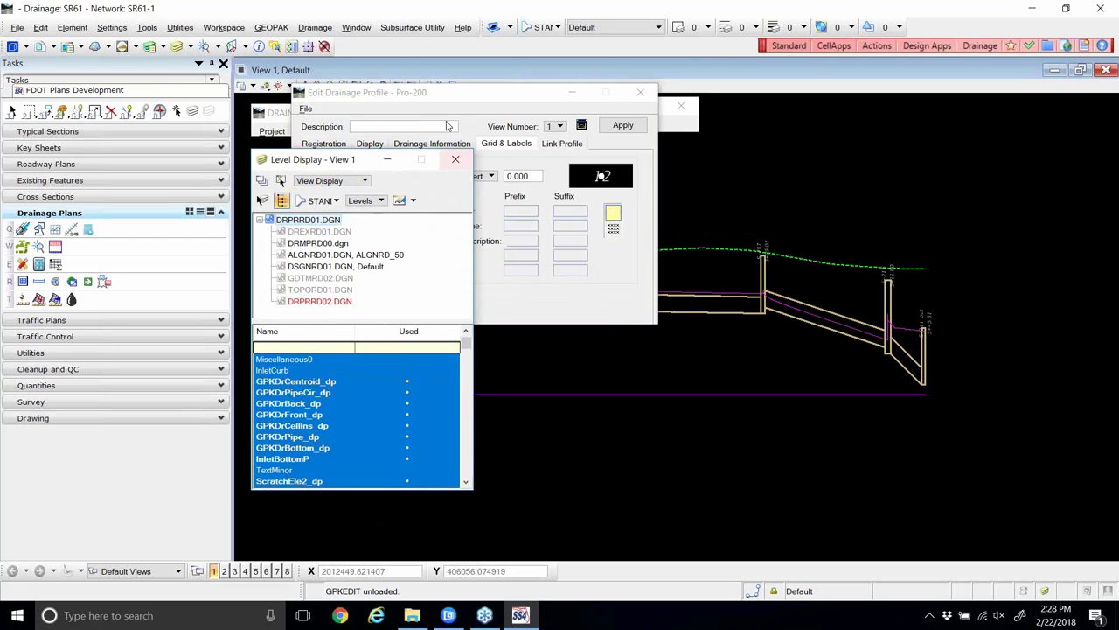
pyautogui.click(454, 158)
pyautogui.scroll(3, 737, 322)
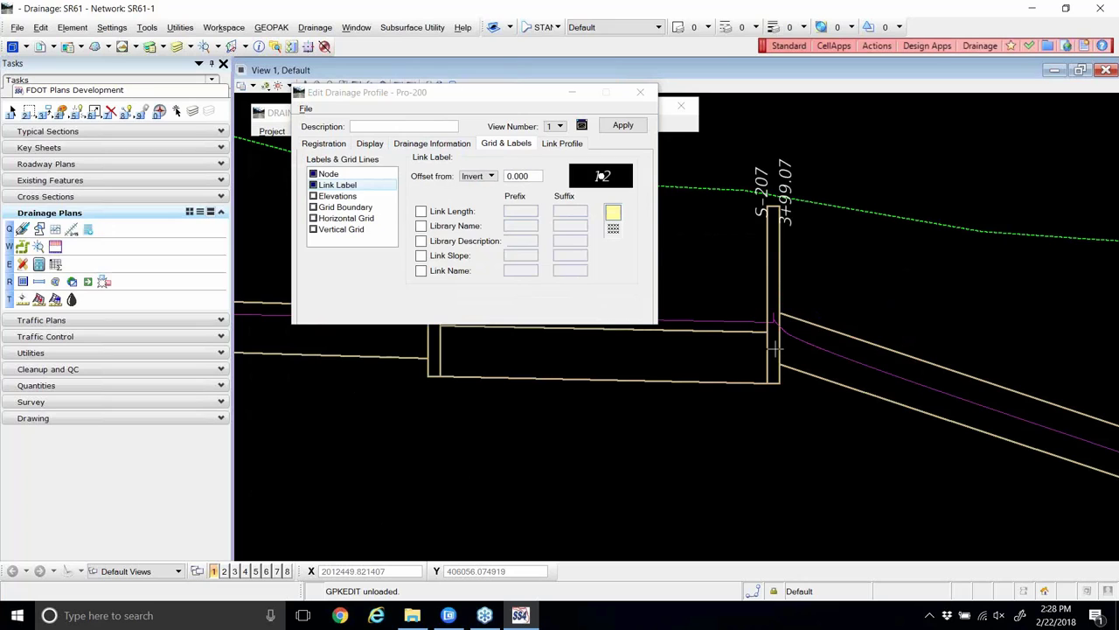
pyautogui.scroll(-2, 820, 336)
pyautogui.scroll(3, 944, 398)
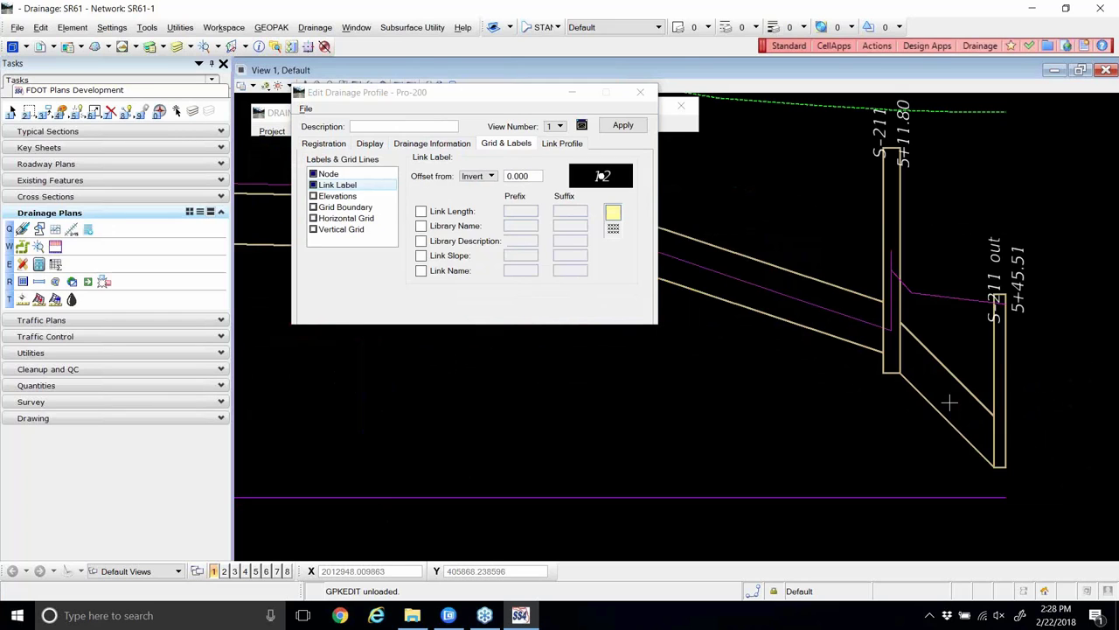
pyautogui.scroll(-2, 949, 403)
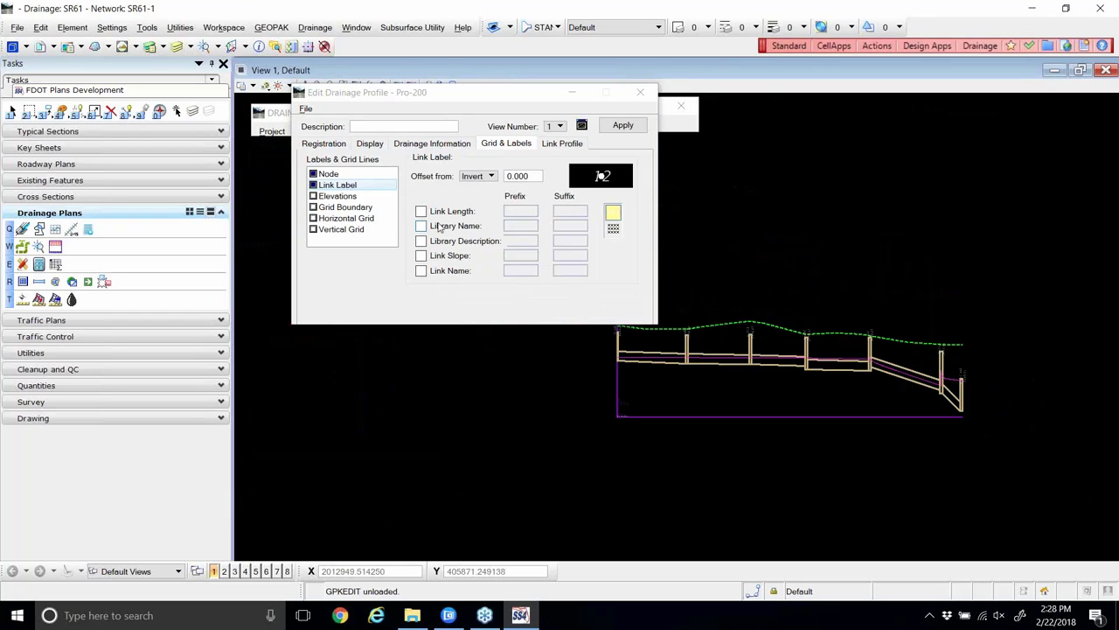
# - Enable link name labels for profile Pro-200, apply the change, and view and dismiss the network warning log
pyautogui.click(421, 271)
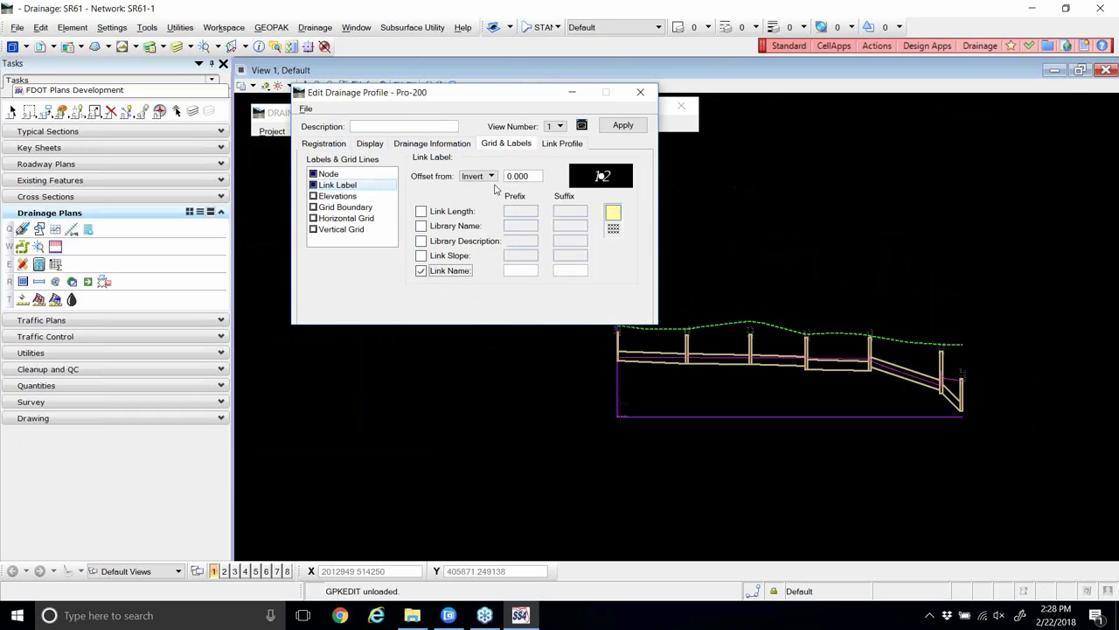
pyautogui.click(628, 127)
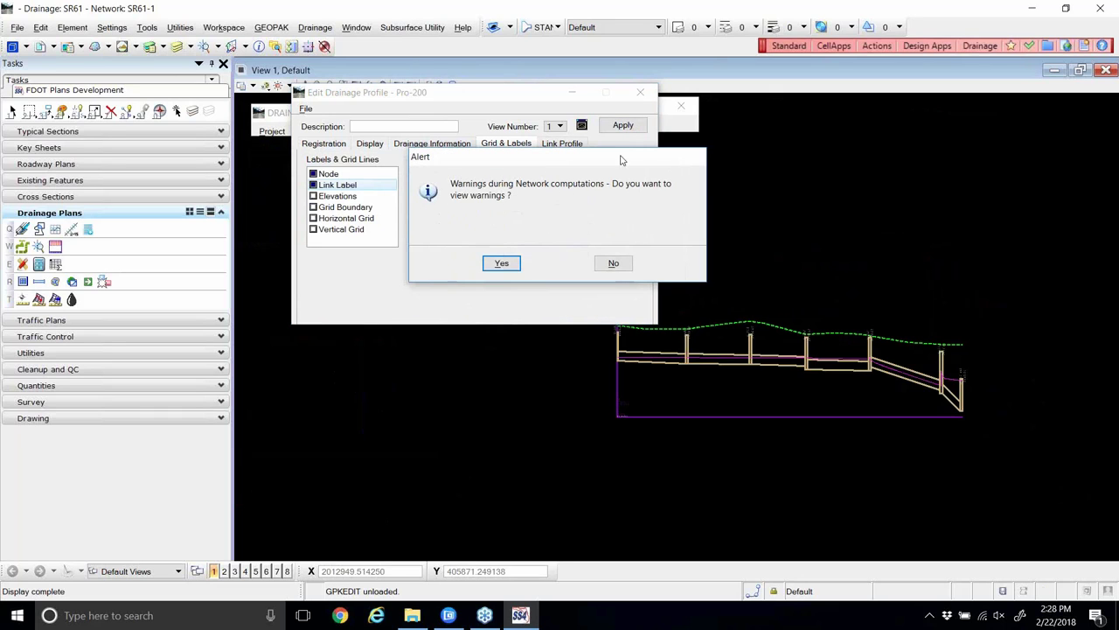
pyautogui.click(500, 264)
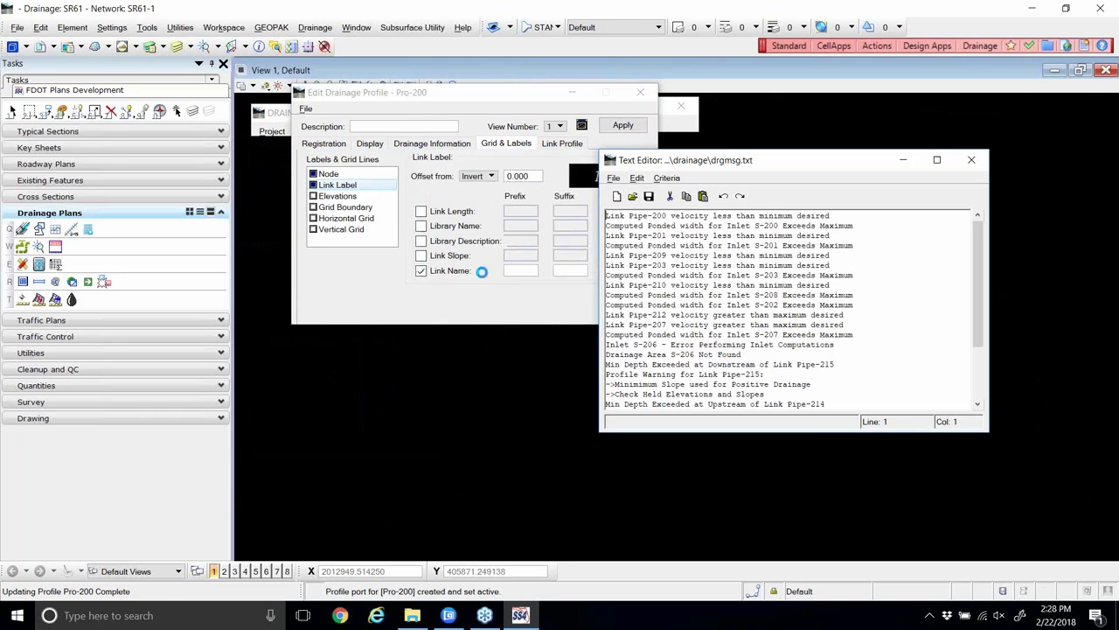
pyautogui.click(965, 153)
# - Examine the pipe name labels and the hydraulic grade line along the profile from Pipe-200 to the outlet
pyautogui.scroll(3, 712, 374)
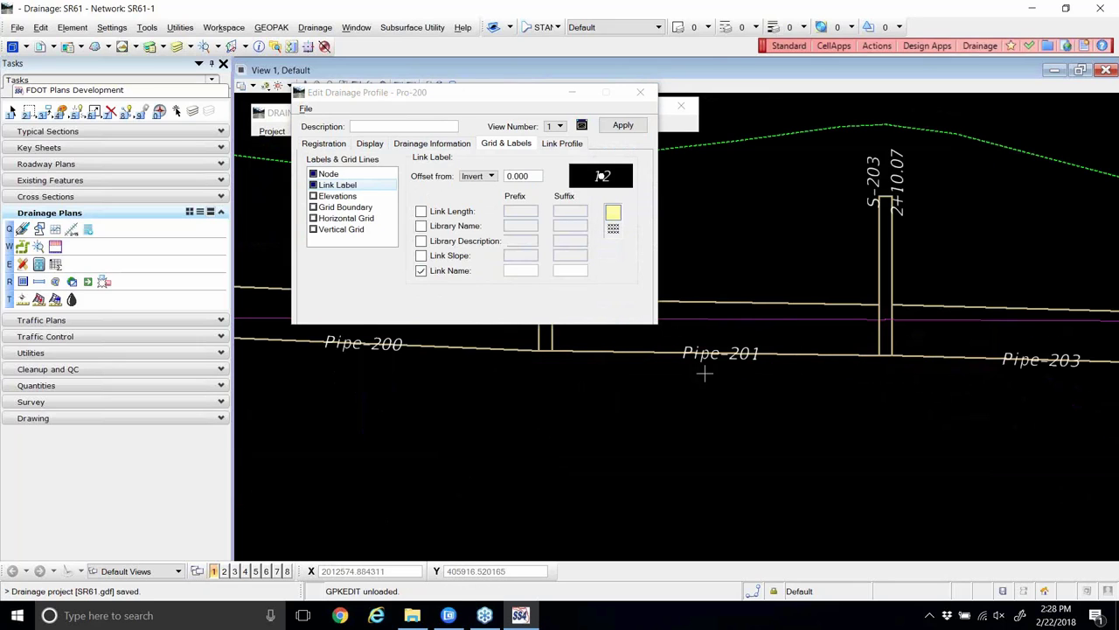
pyautogui.scroll(-1, 721, 370)
pyautogui.scroll(-1, 630, 388)
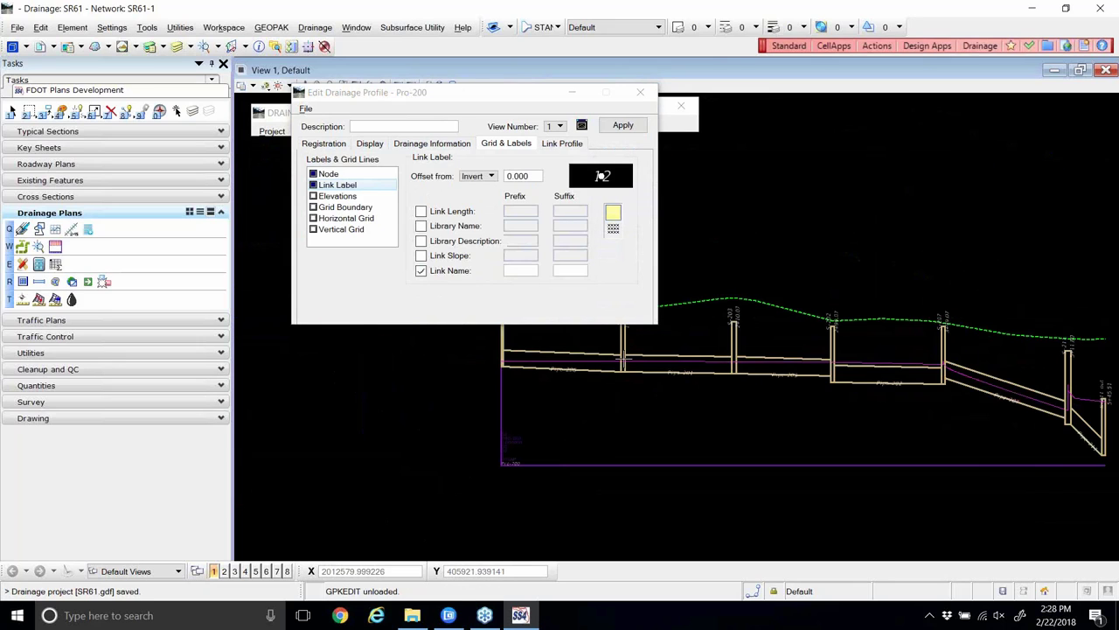
pyautogui.scroll(1, 892, 404)
pyautogui.scroll(1, 918, 368)
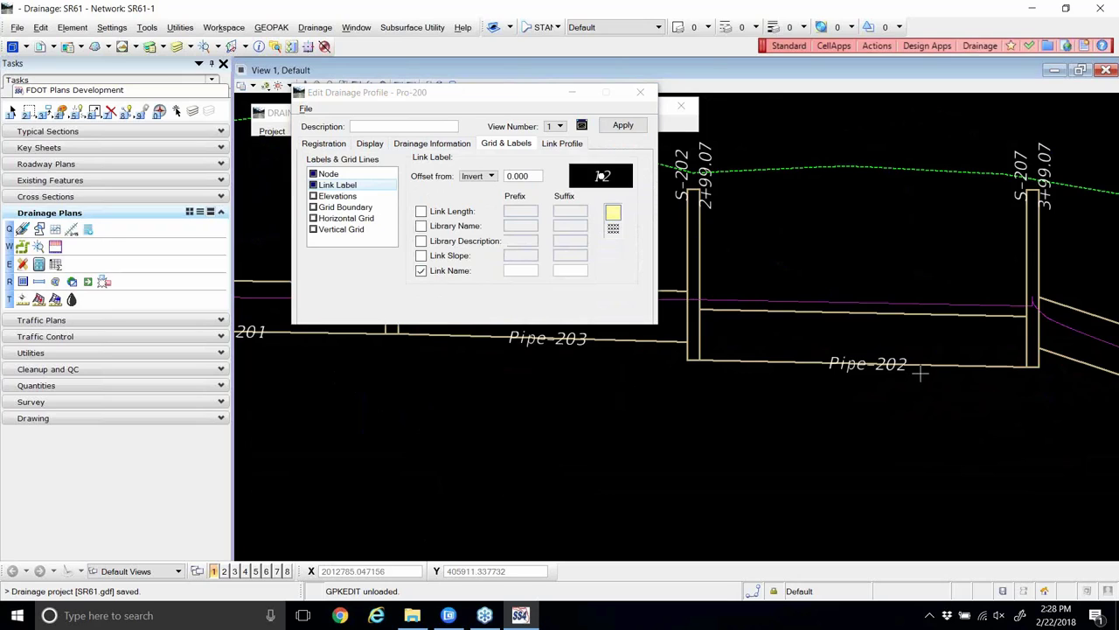
pyautogui.scroll(-1, 596, 431)
pyautogui.scroll(-1, 551, 404)
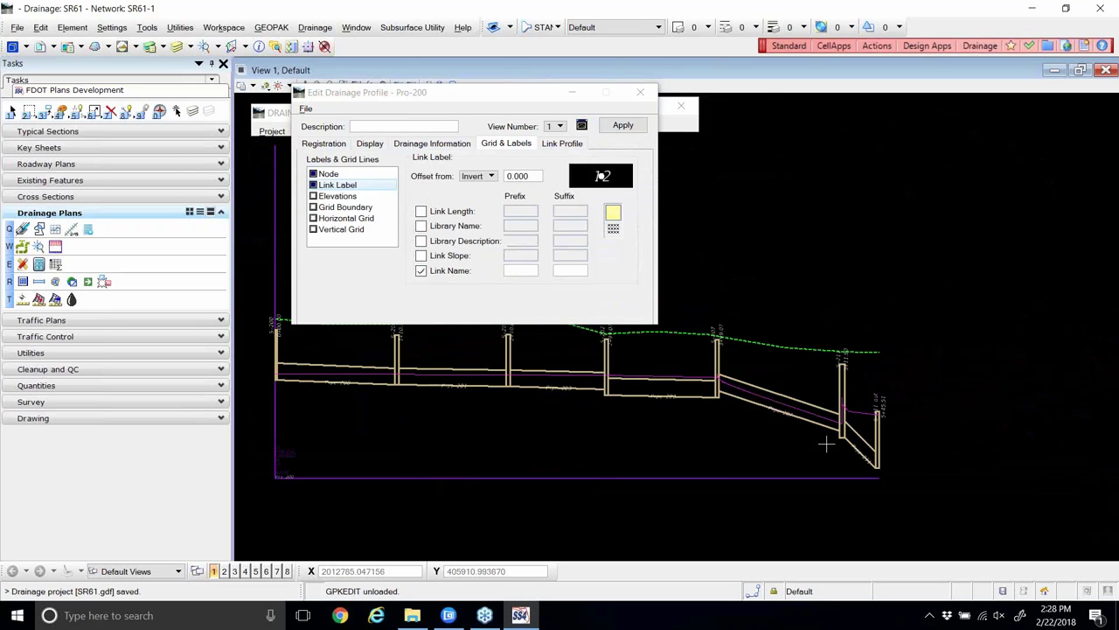
pyautogui.scroll(2, 826, 441)
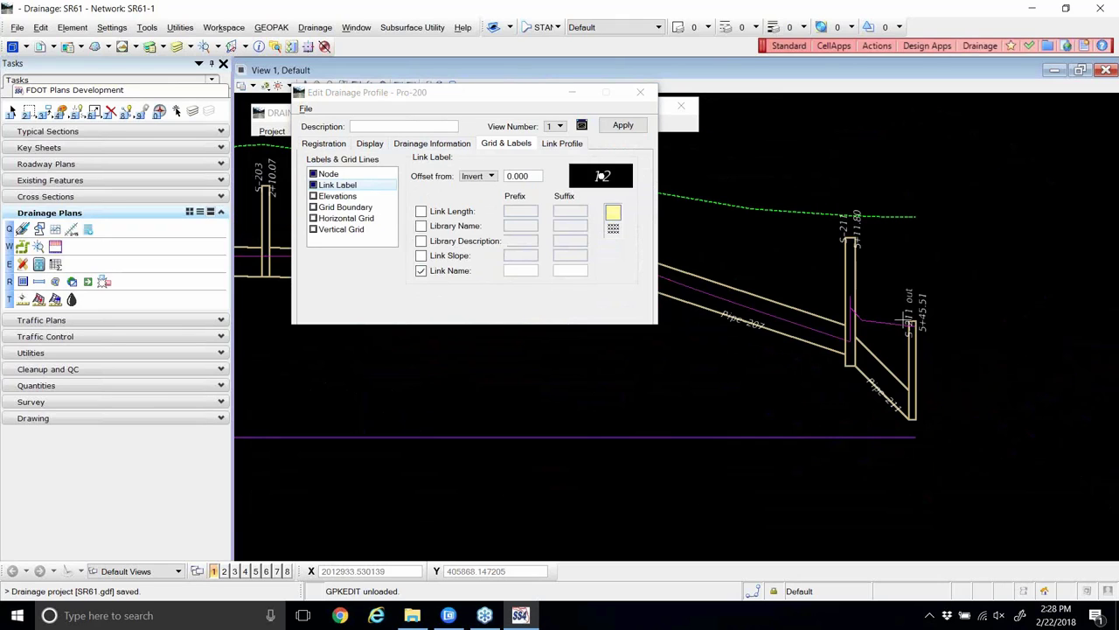
pyautogui.scroll(-1, 874, 319)
# - Load Pipe-211 in the link profile details, widen the Link ID column, and inspect that pipe in the profile
pyautogui.click(559, 144)
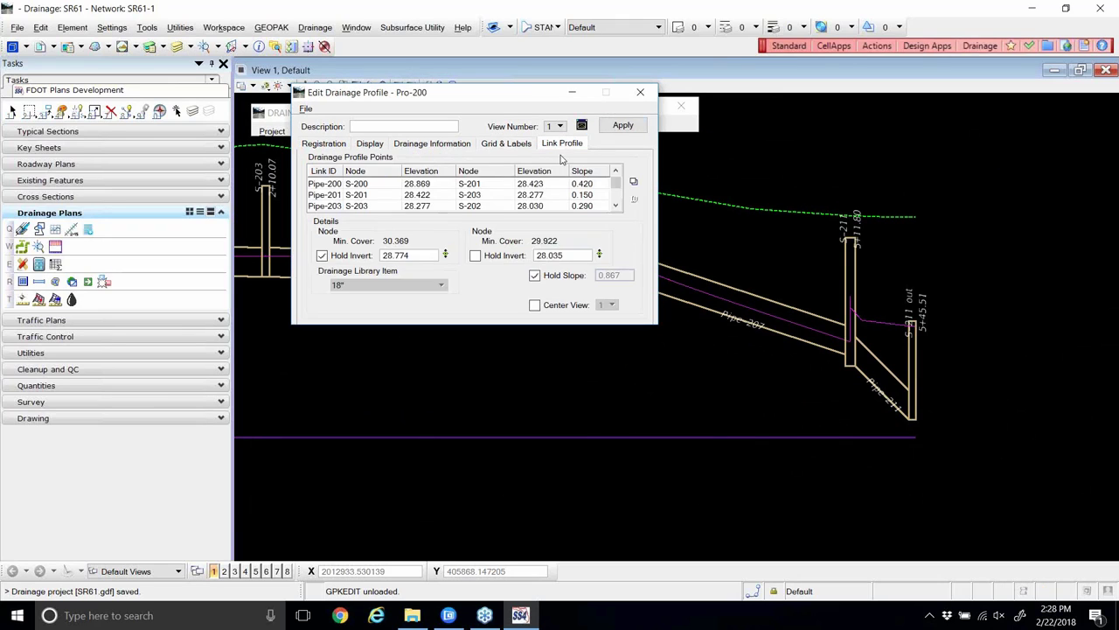
pyautogui.scroll(-3, 490, 194)
pyautogui.click(339, 205)
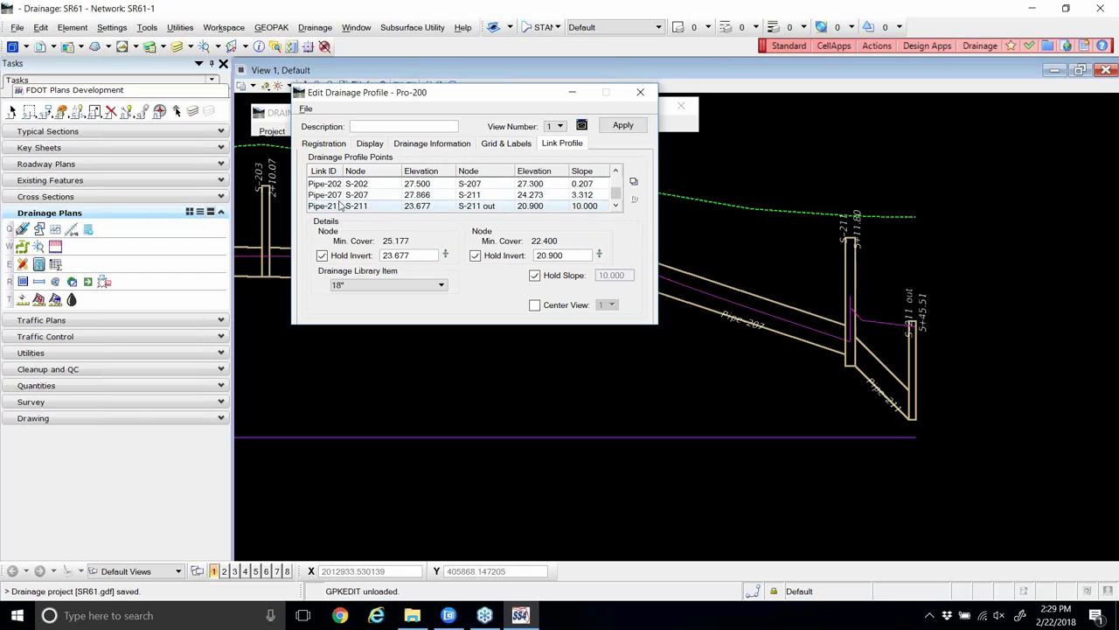
pyautogui.moveTo(345, 168); pyautogui.dragTo(372, 173)
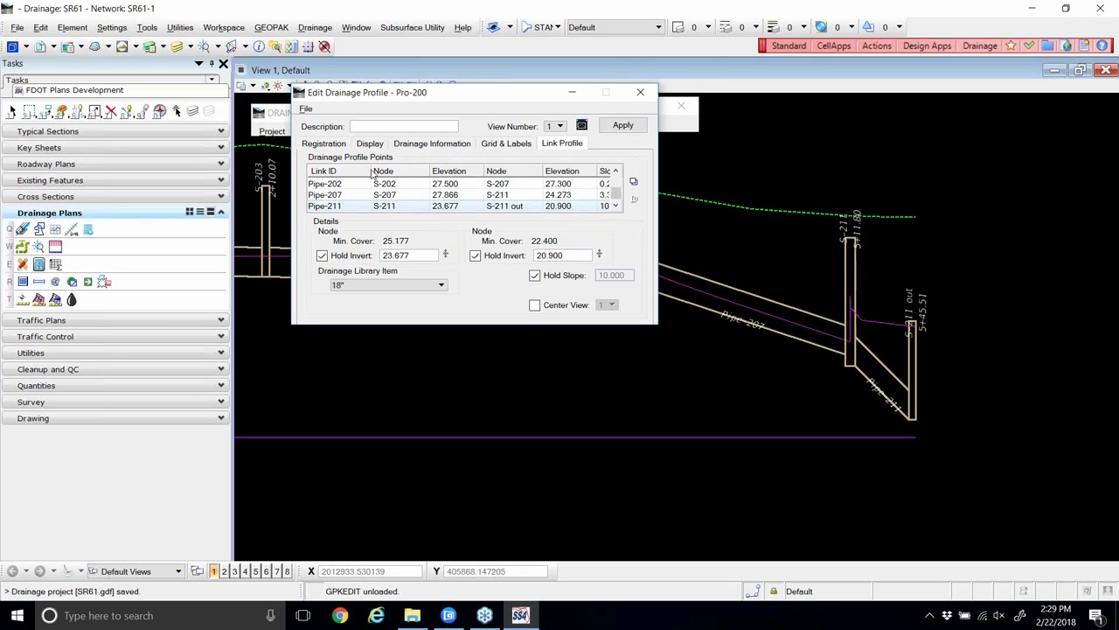
pyautogui.scroll(2, 923, 418)
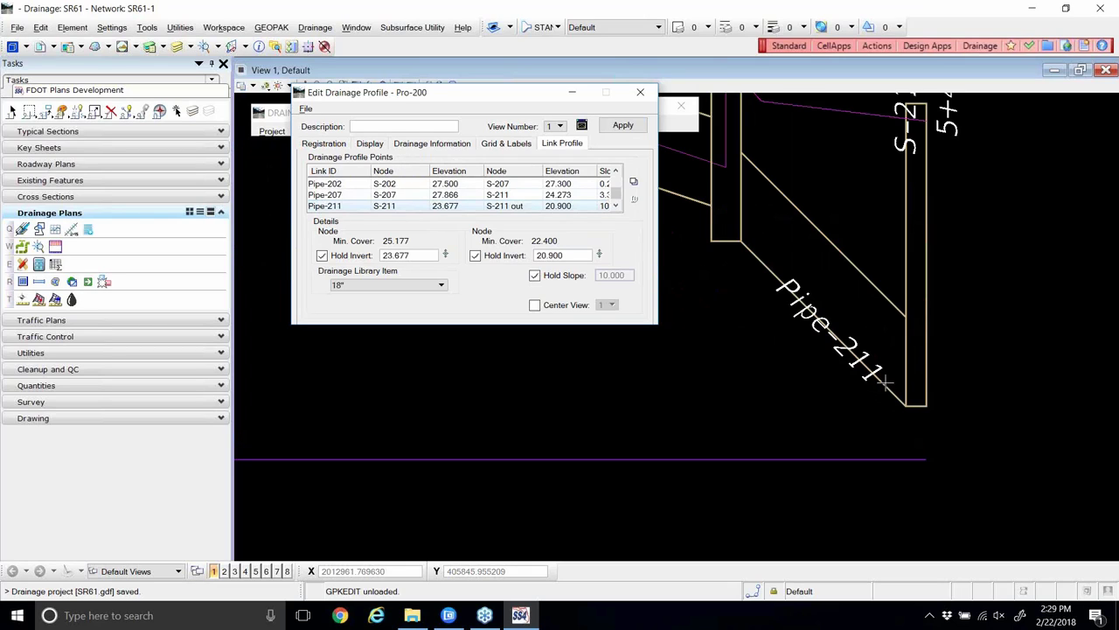
pyautogui.scroll(-1, 848, 321)
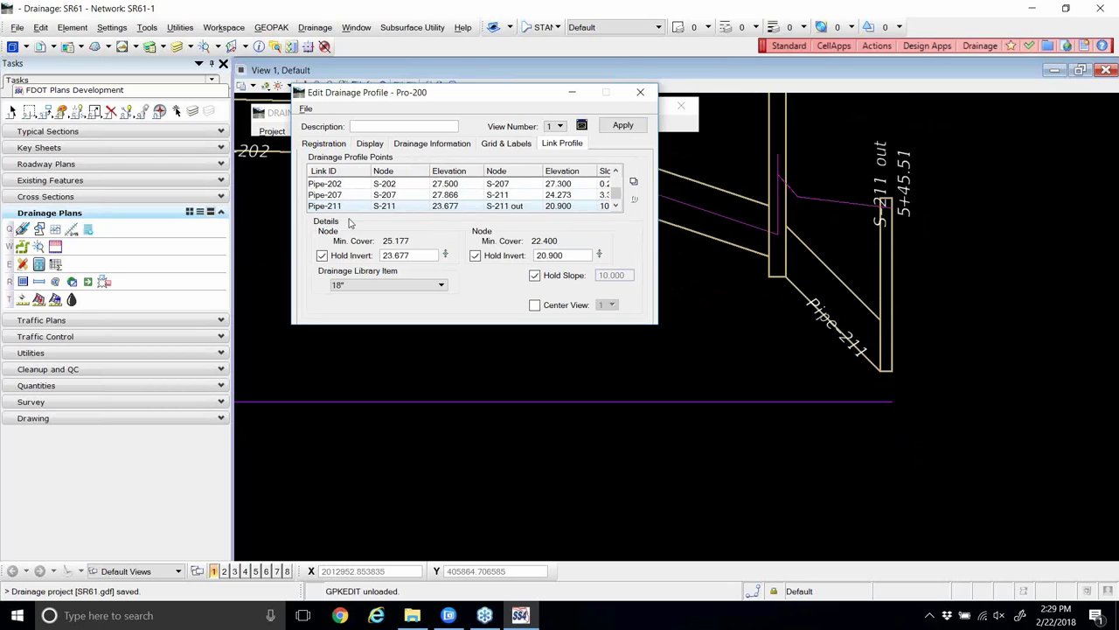
# - Change Pipe-211's library item to 30", apply the profile edit, and view and close the warning log
pyautogui.click(441, 285)
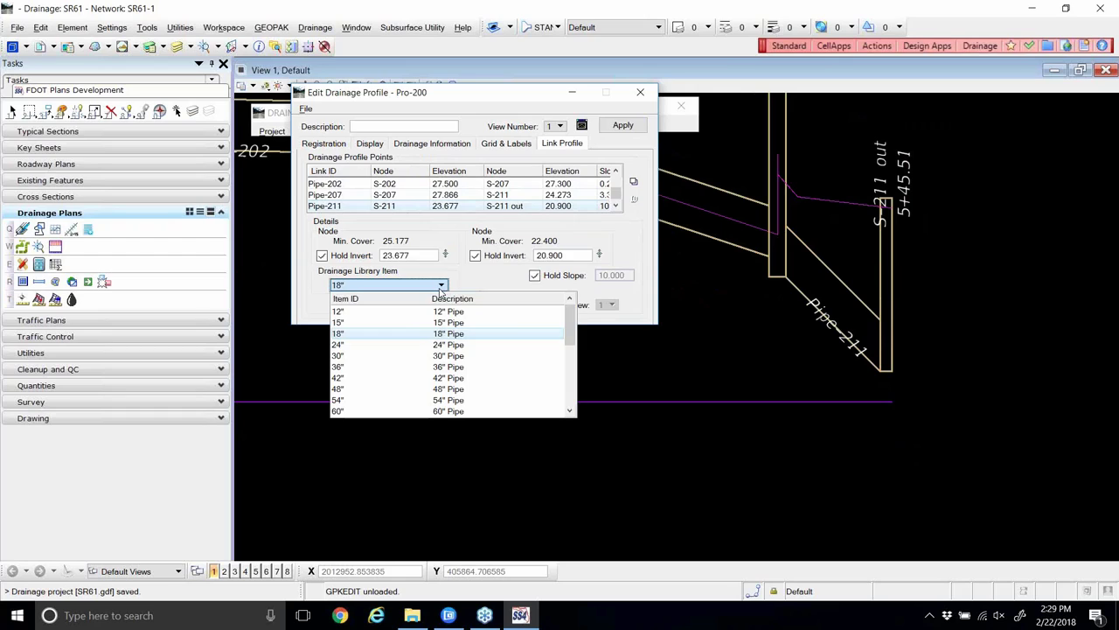
pyautogui.click(358, 355)
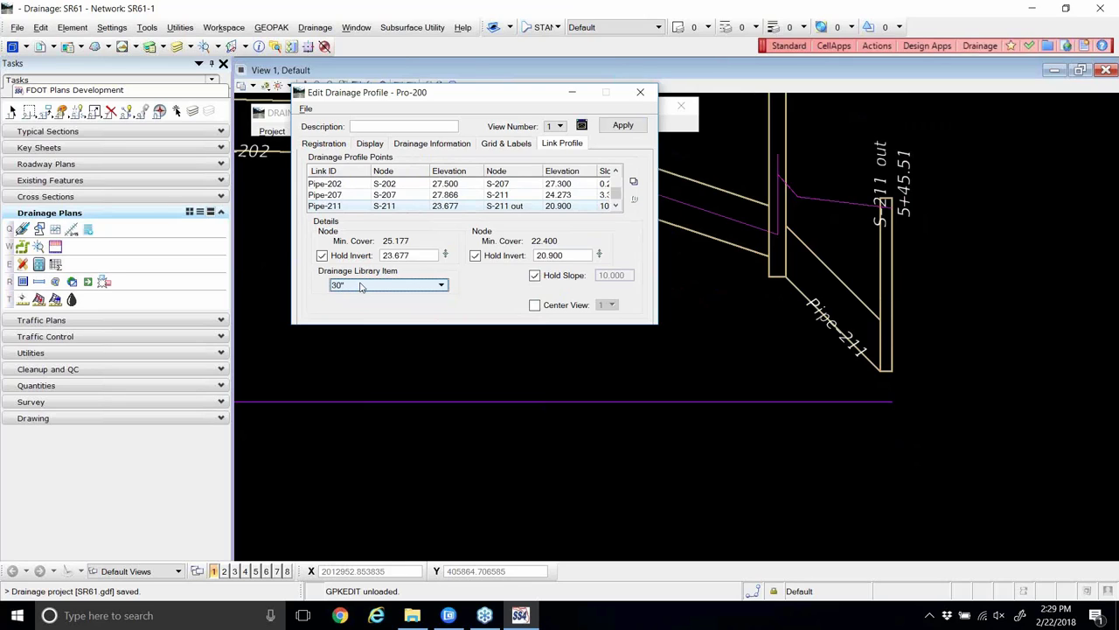
pyautogui.click(623, 126)
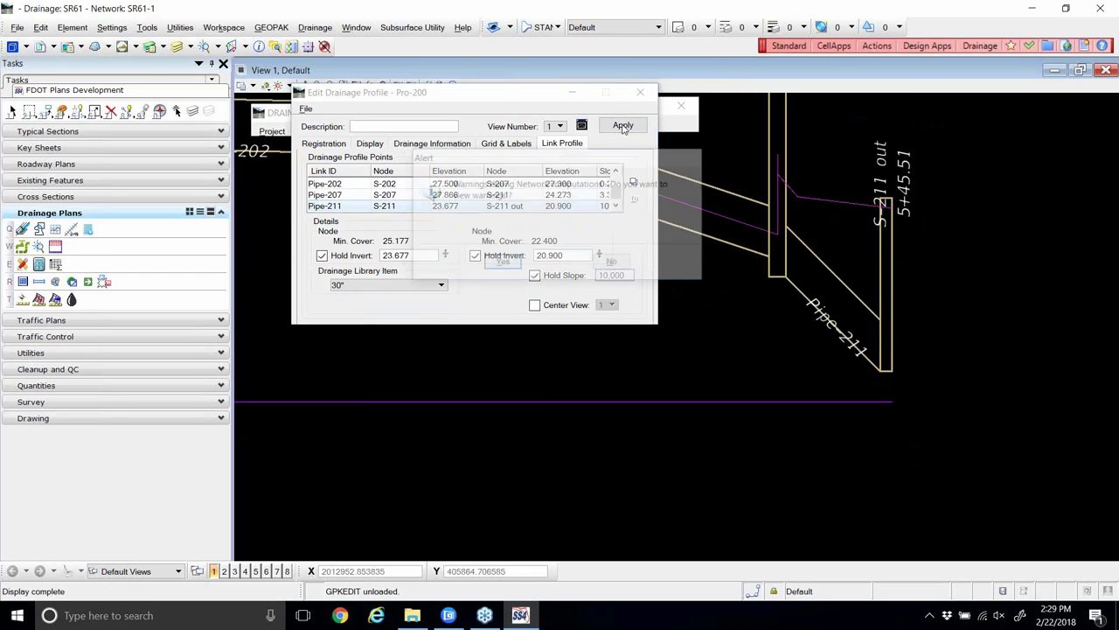
pyautogui.click(502, 264)
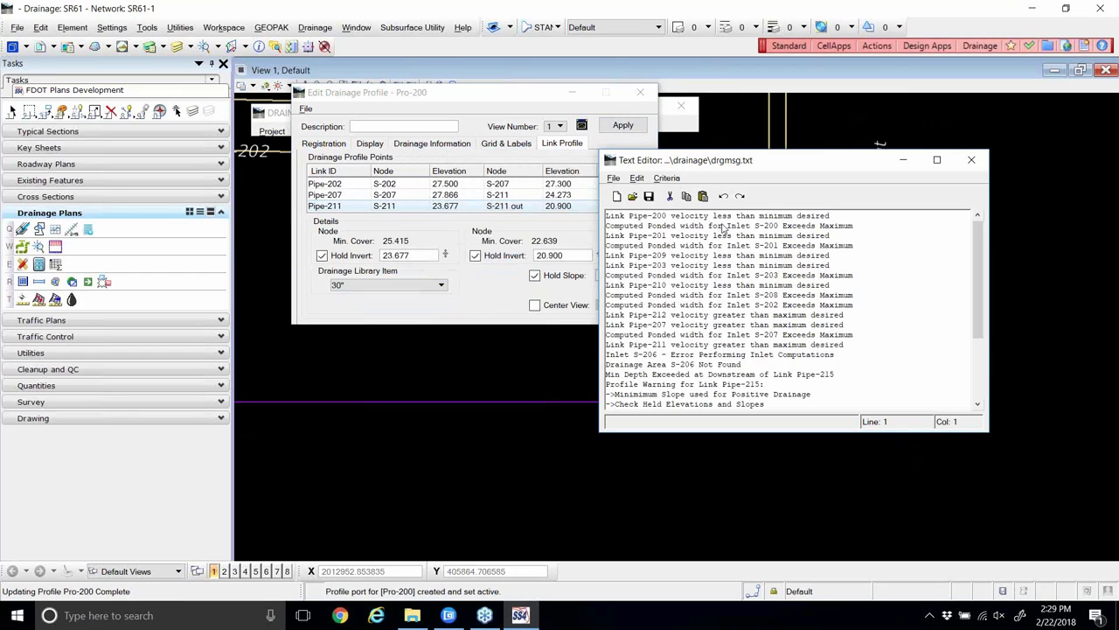
pyautogui.click(970, 161)
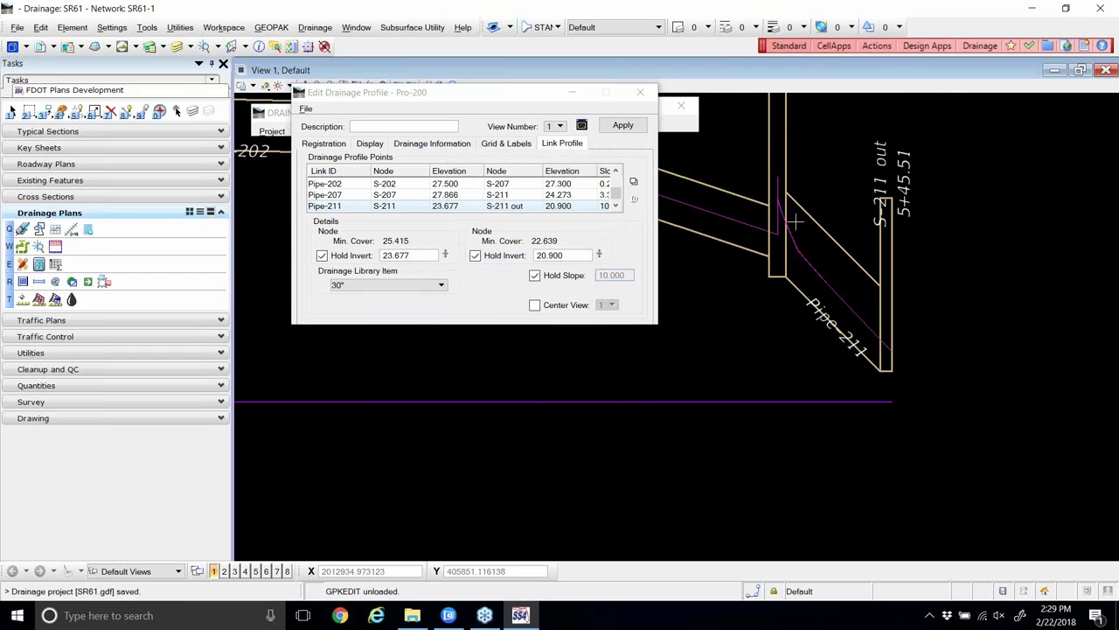
# - Check the hydraulic grade line through Pipe-211 and upstream along Pipe-202 to S-207
pyautogui.scroll(2, 813, 236)
pyautogui.scroll(-1, 839, 271)
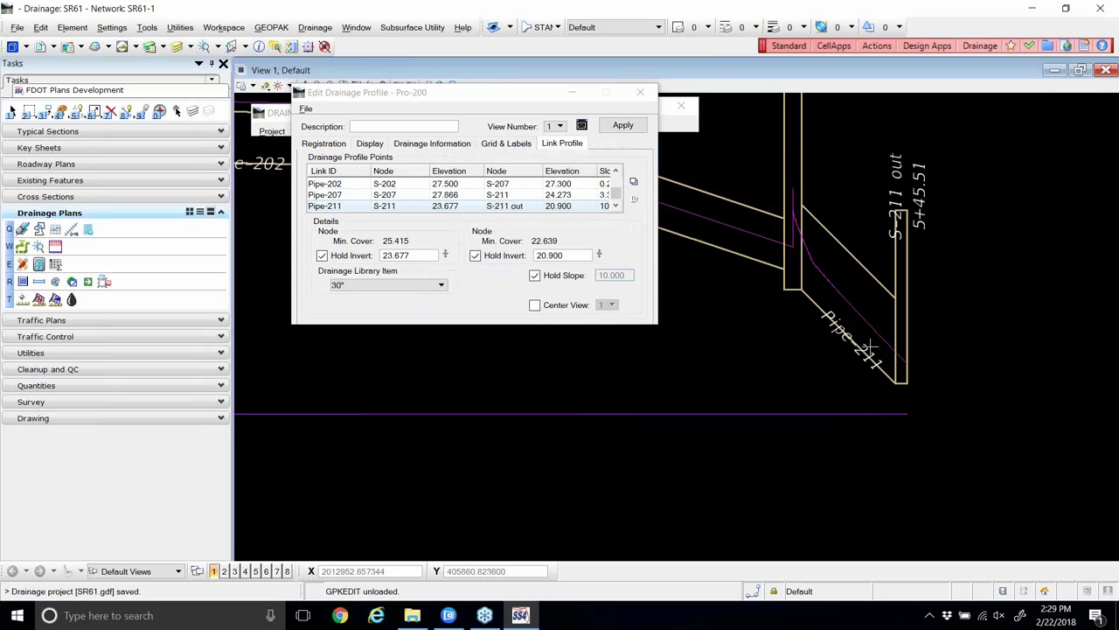
pyautogui.scroll(-2, 902, 364)
pyautogui.scroll(-1, 936, 373)
pyautogui.scroll(1, 880, 330)
pyautogui.scroll(1, 813, 336)
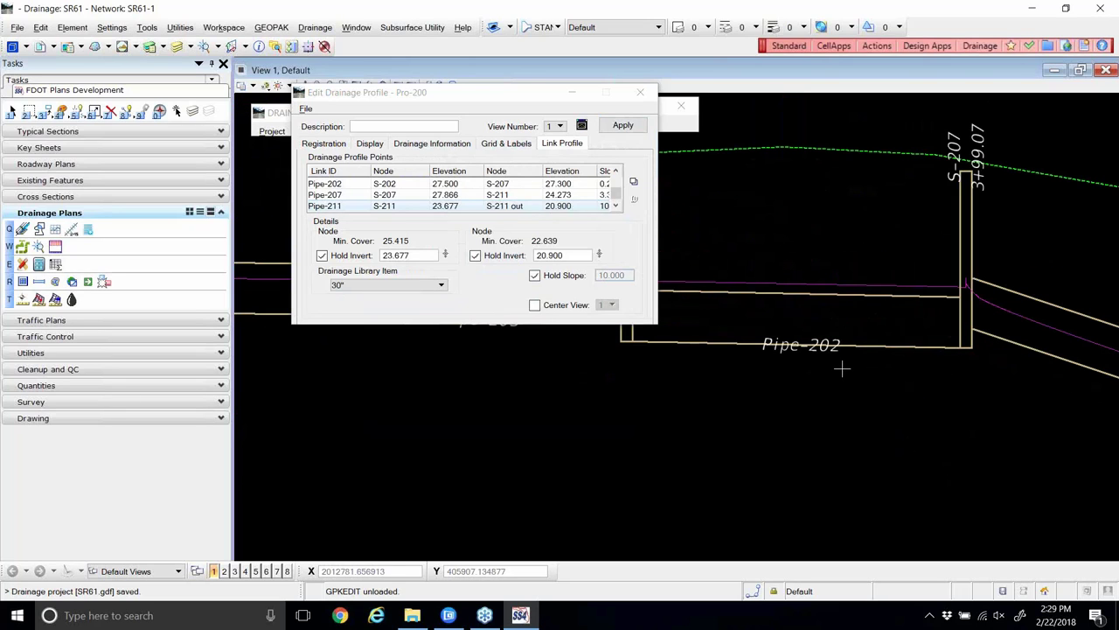
# - Identify Pipe-202 in the profile as the link to edit and change its drainage library item to 24"
pyautogui.click(633, 198)
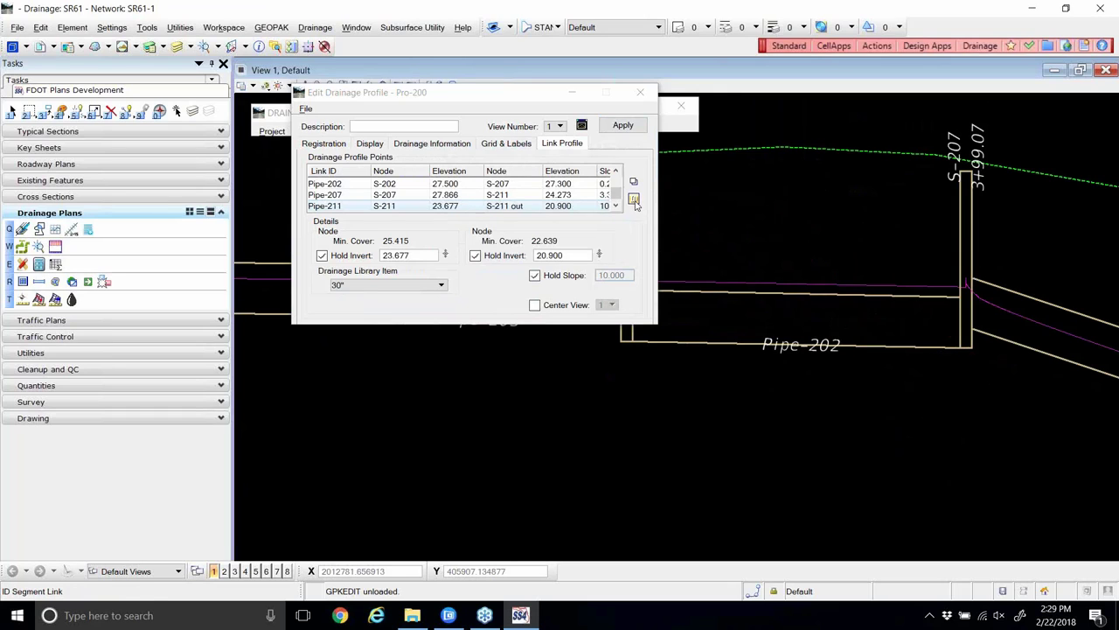
pyautogui.click(698, 291)
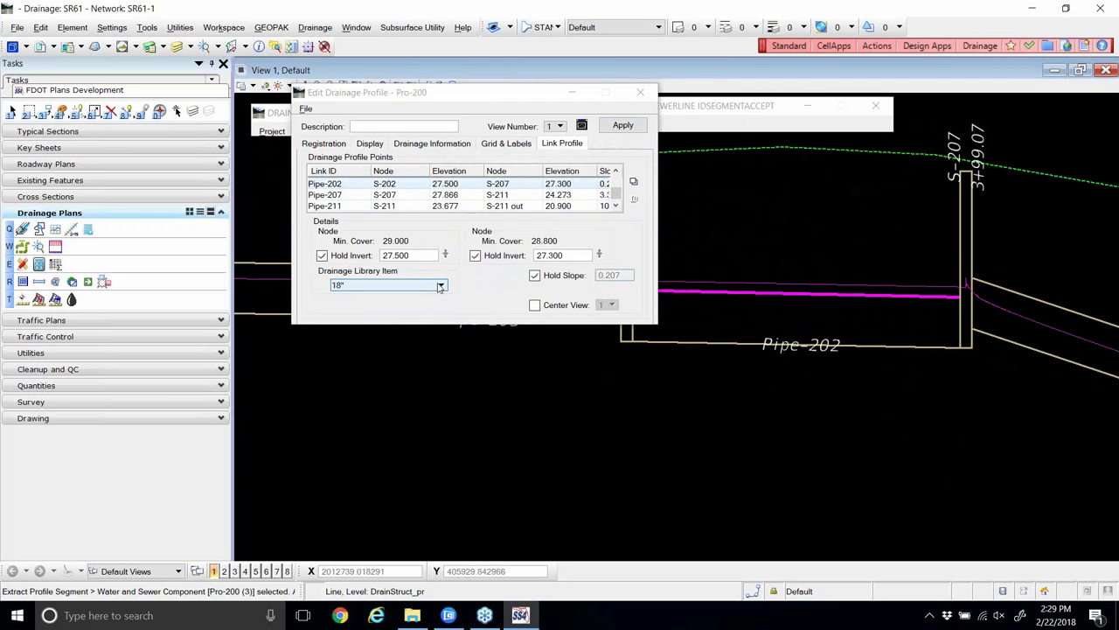
pyautogui.moveTo(469, 92); pyautogui.dragTo(444, 171)
pyautogui.click(407, 352)
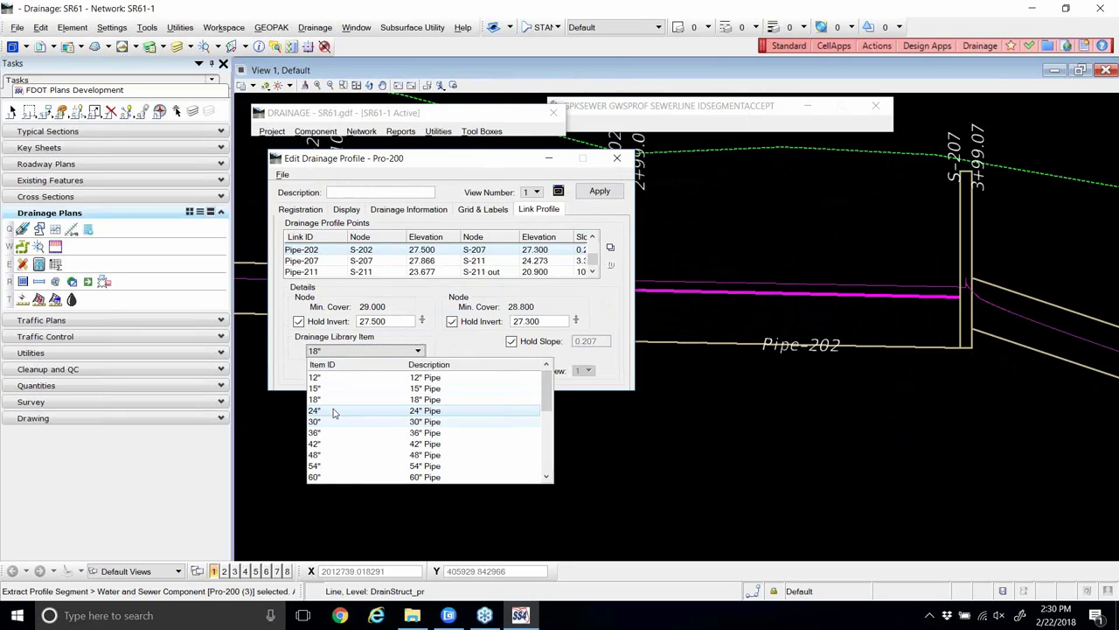
pyautogui.click(333, 411)
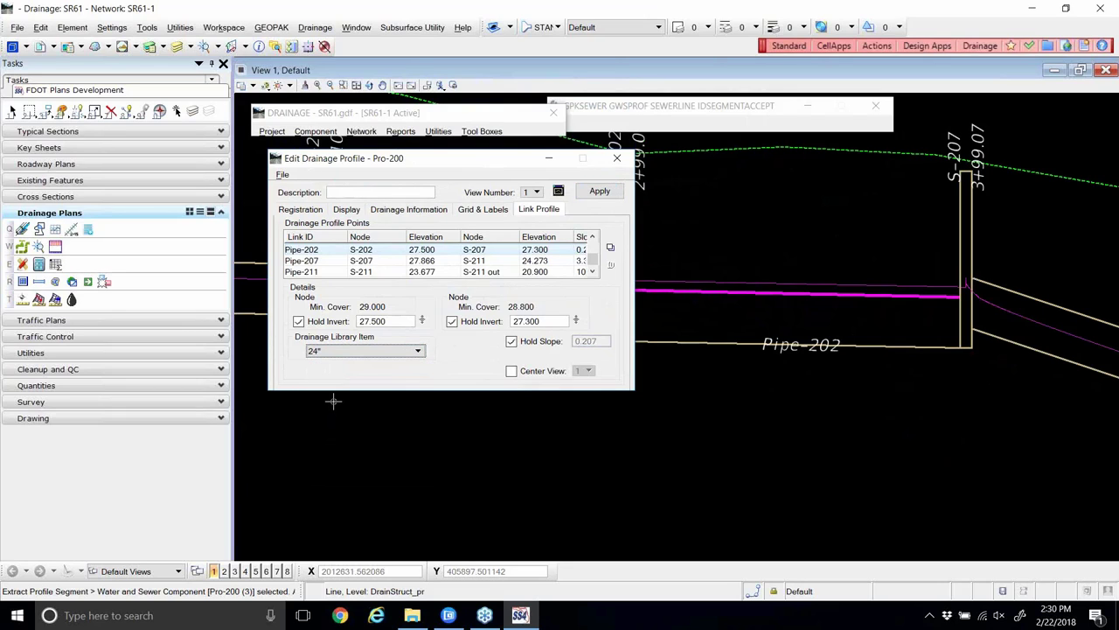
# - Apply the Pipe-202 edit, view and close the warning log, and close the drainage profile editor
pyautogui.click(599, 190)
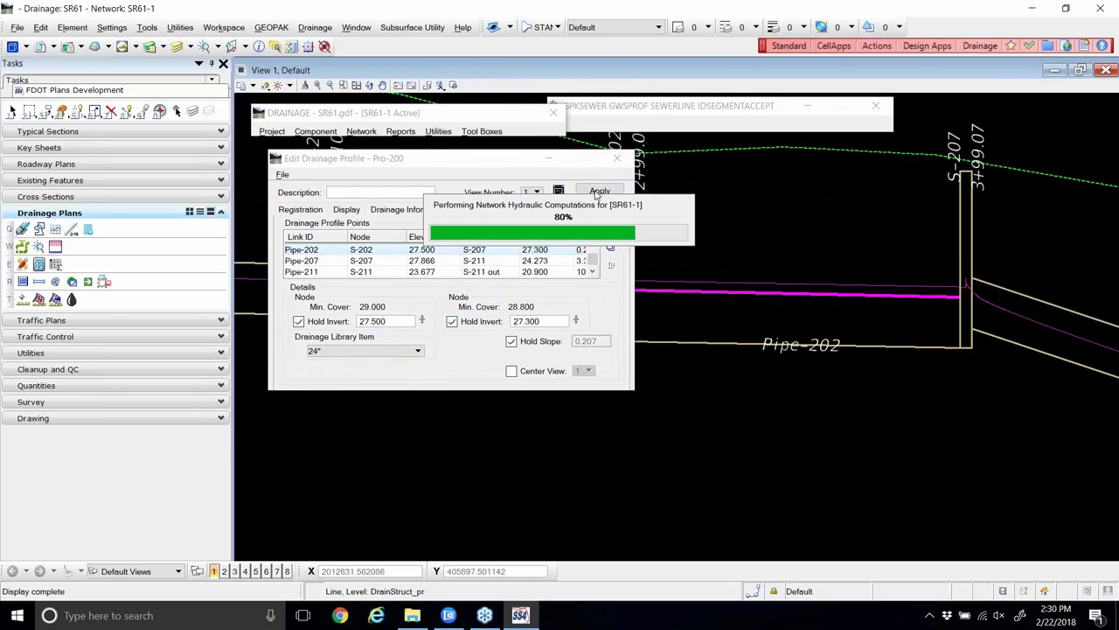
pyautogui.click(500, 264)
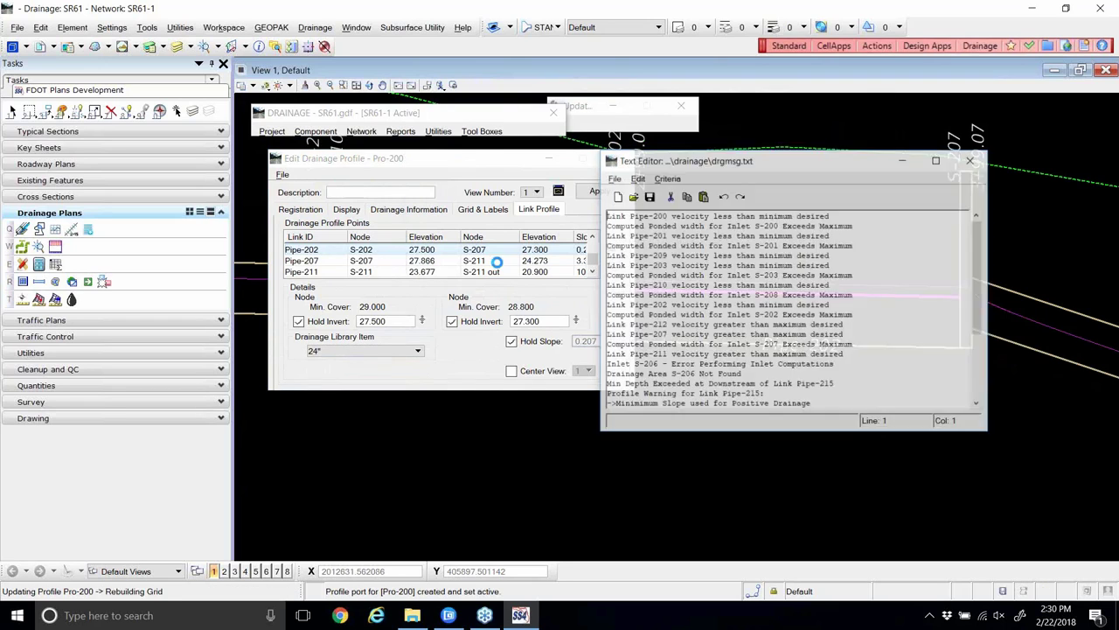
pyautogui.click(965, 165)
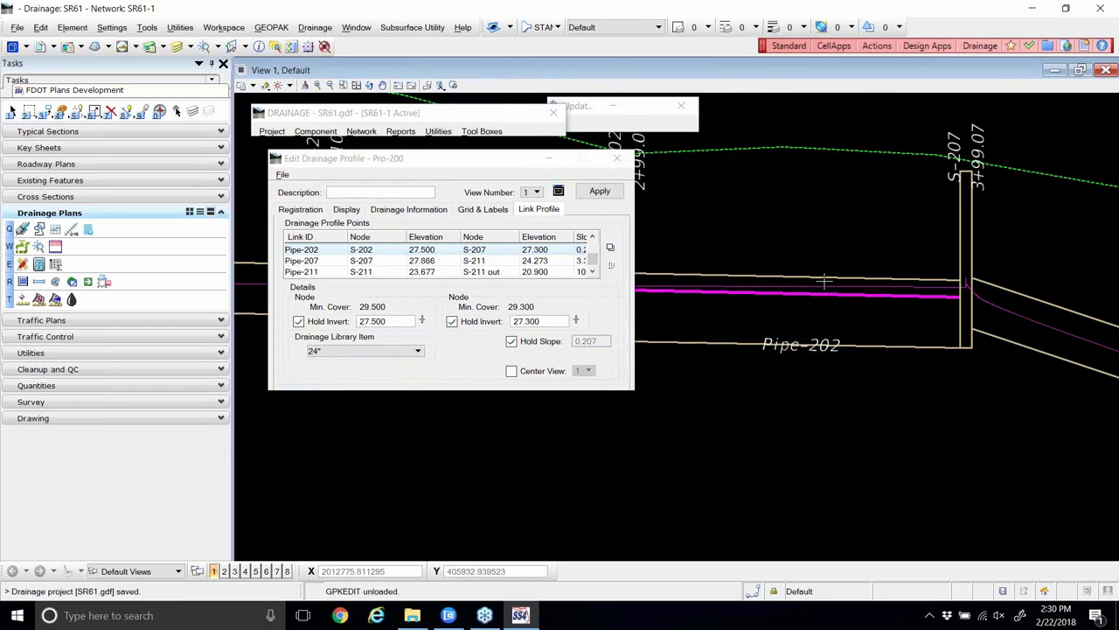
pyautogui.scroll(-2, 790, 381)
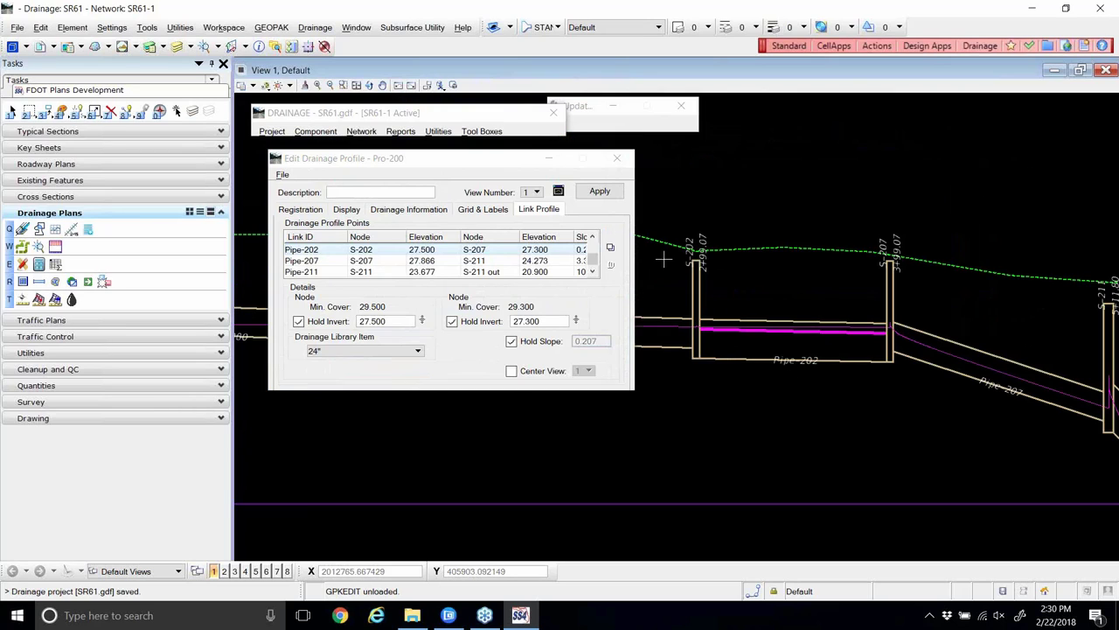
pyautogui.click(616, 158)
# - Examine the hydraulic grade line against the pipes from S-200 to the S-211 outlet, switching to the element selection tool
pyautogui.scroll(2, 759, 337)
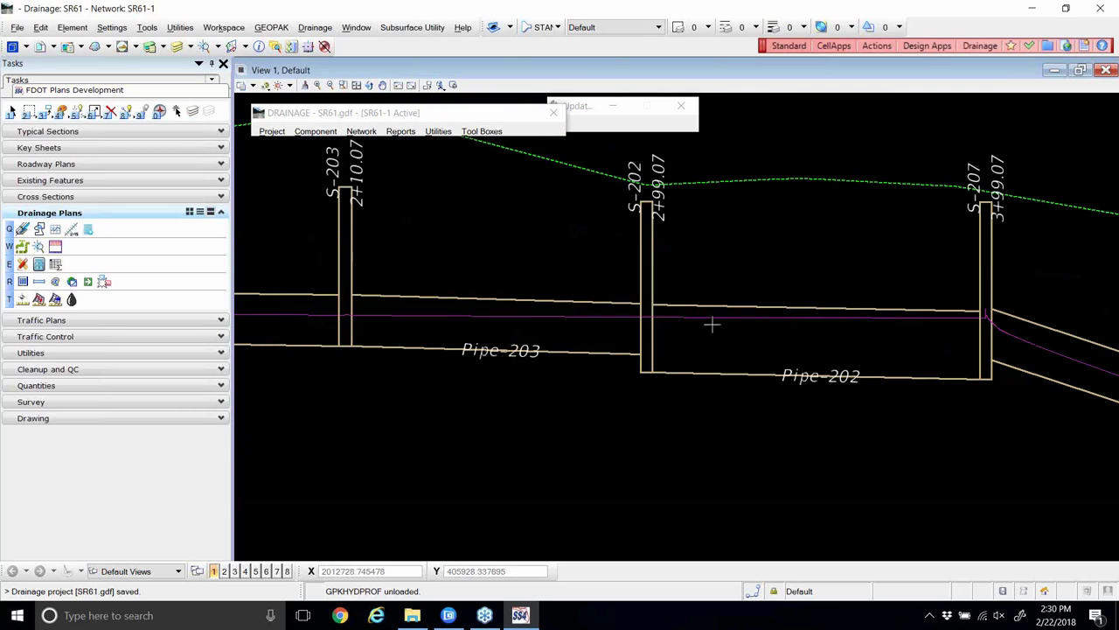
pyautogui.scroll(-2, 716, 326)
pyautogui.scroll(-2, 864, 347)
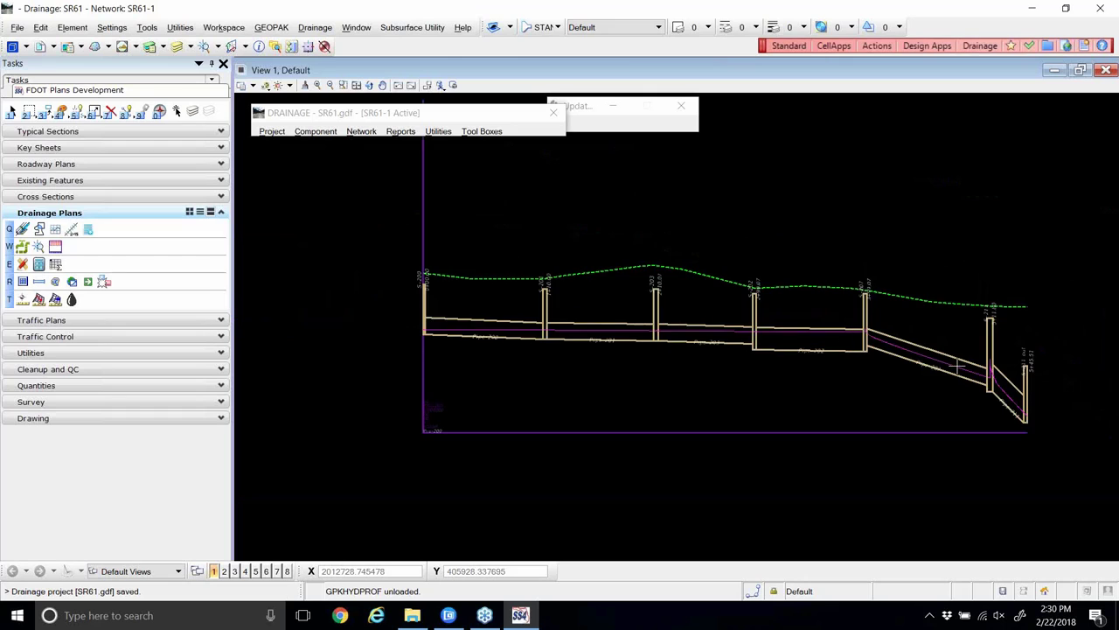
pyautogui.scroll(4, 988, 399)
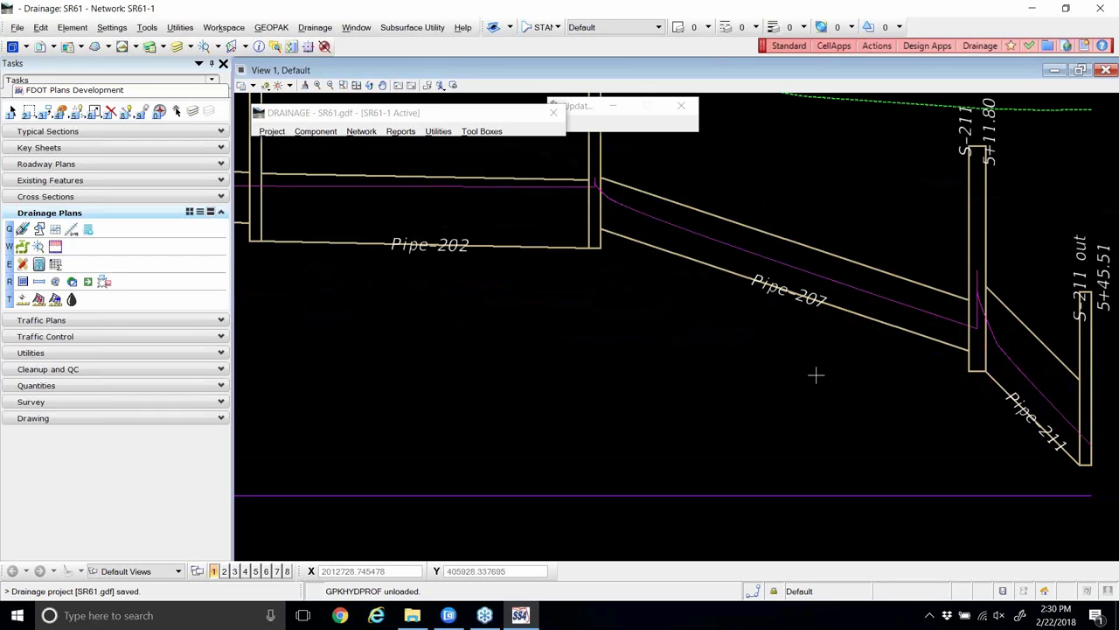
pyautogui.scroll(-2, 814, 375)
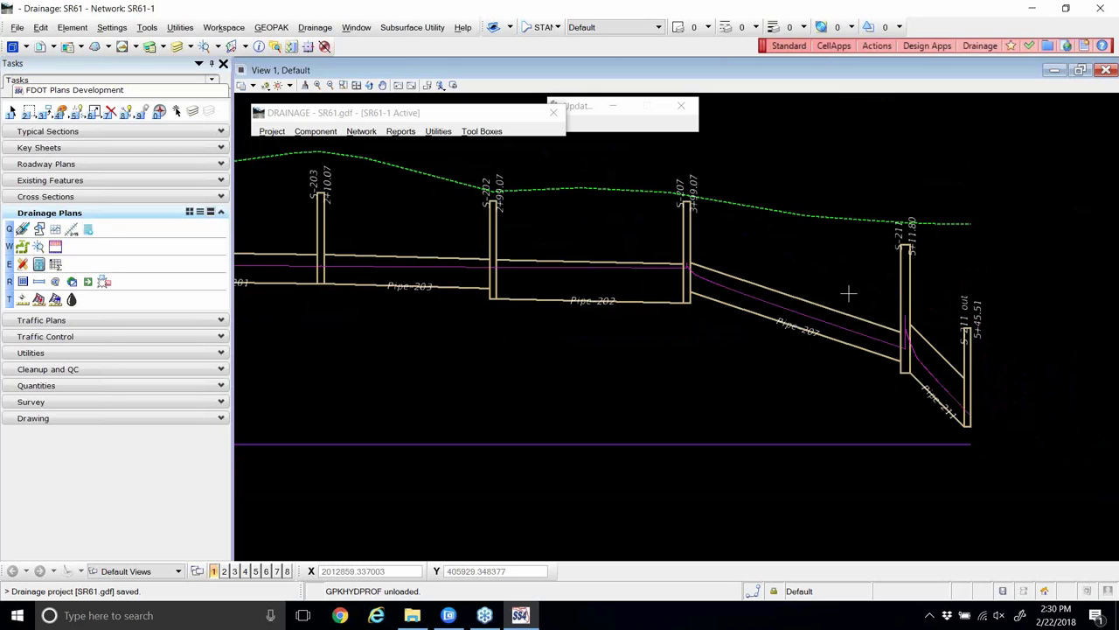
pyautogui.scroll(-1, 859, 290)
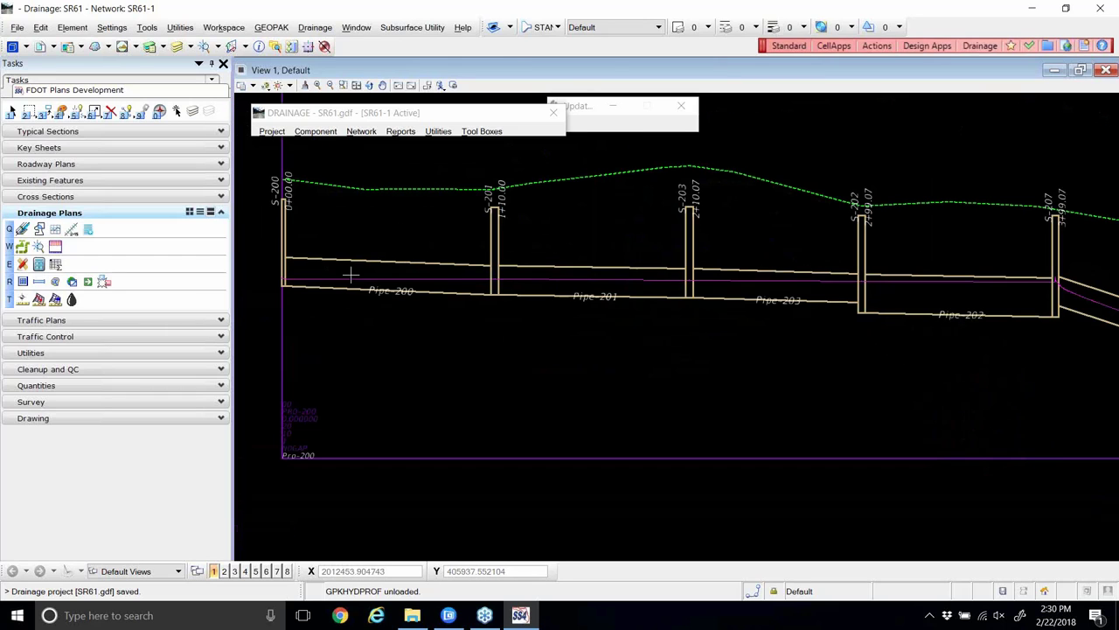
pyautogui.scroll(-2, 434, 293)
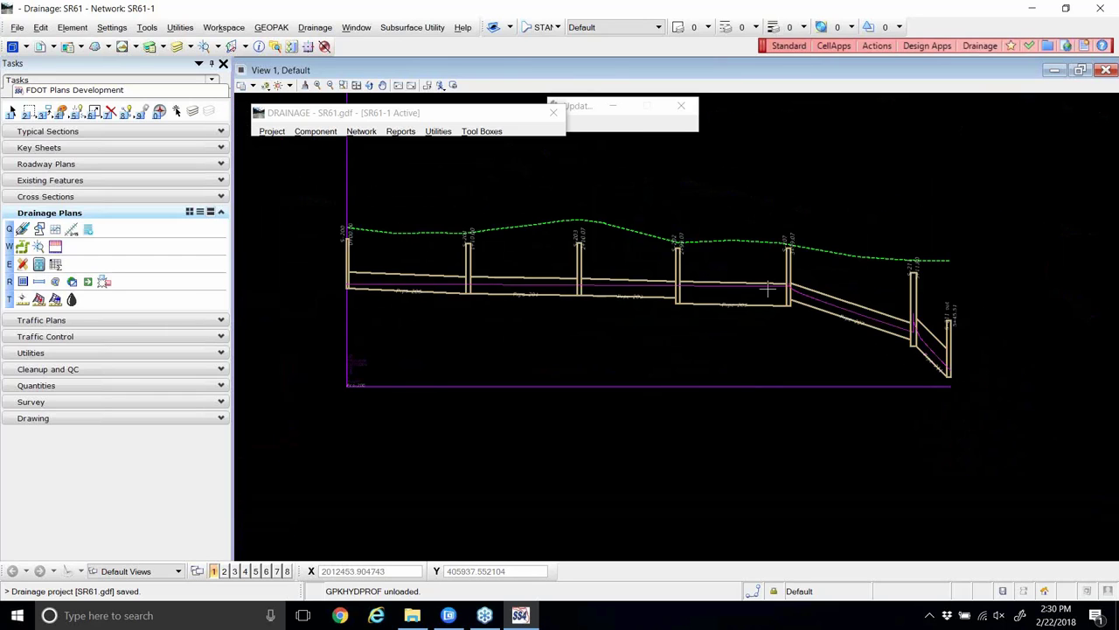
pyautogui.scroll(2, 787, 286)
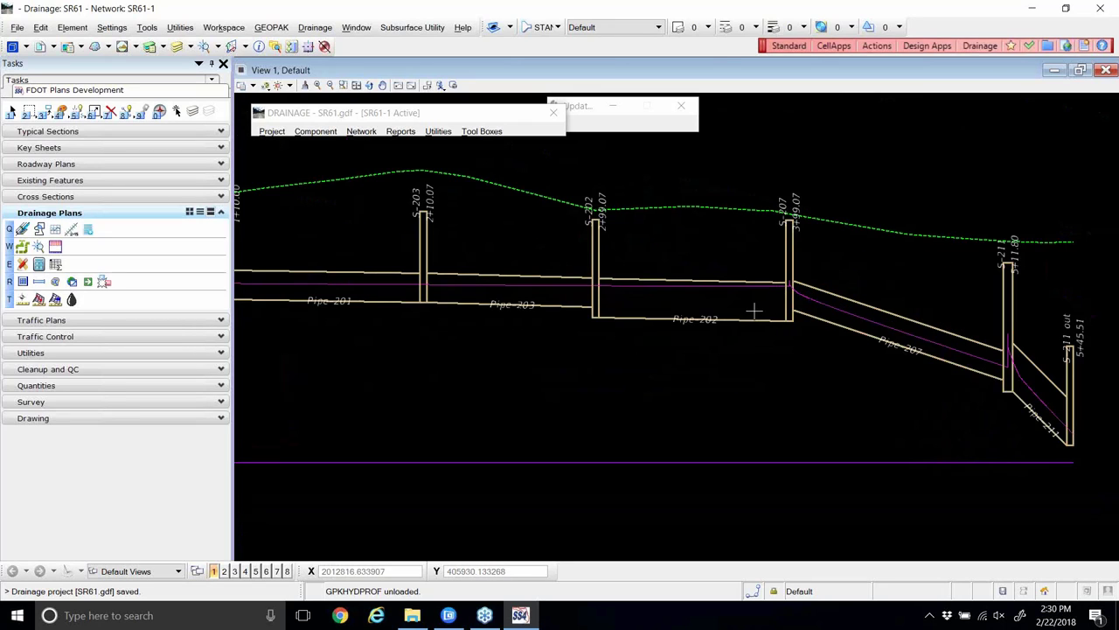
pyautogui.scroll(-2, 754, 312)
pyautogui.scroll(2, 620, 286)
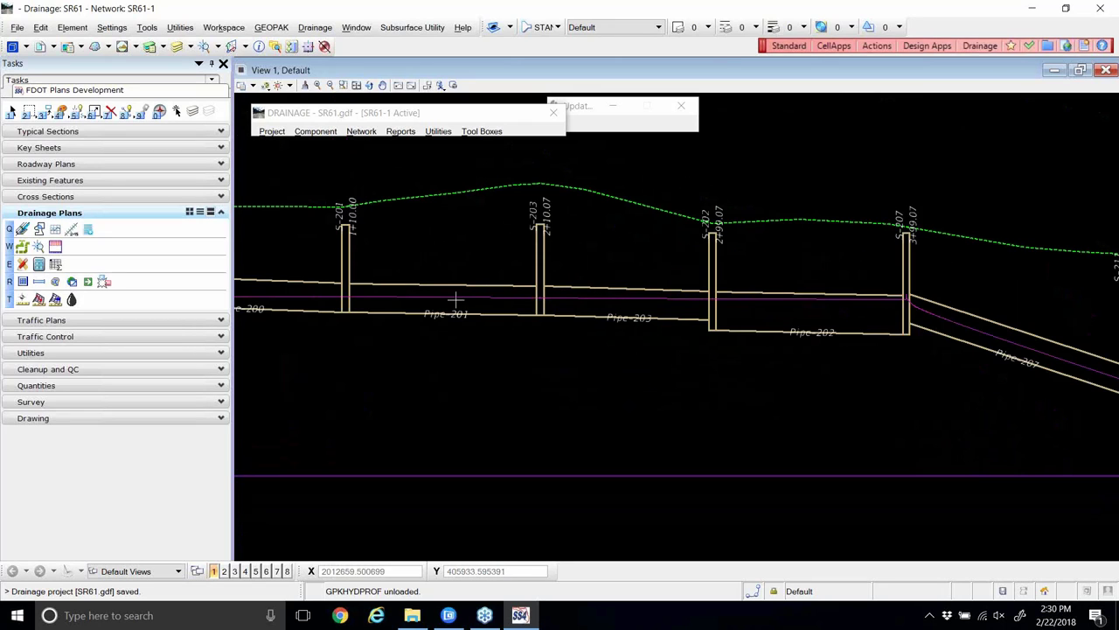
pyautogui.scroll(-2, 487, 286)
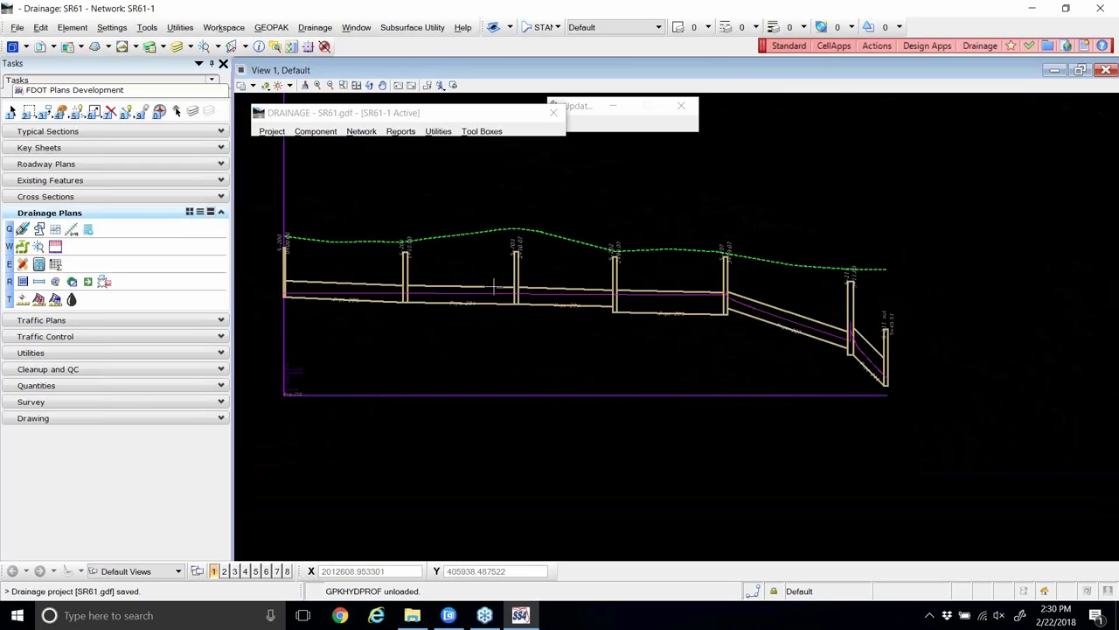
pyautogui.click(12, 111)
pyautogui.scroll(2, 612, 316)
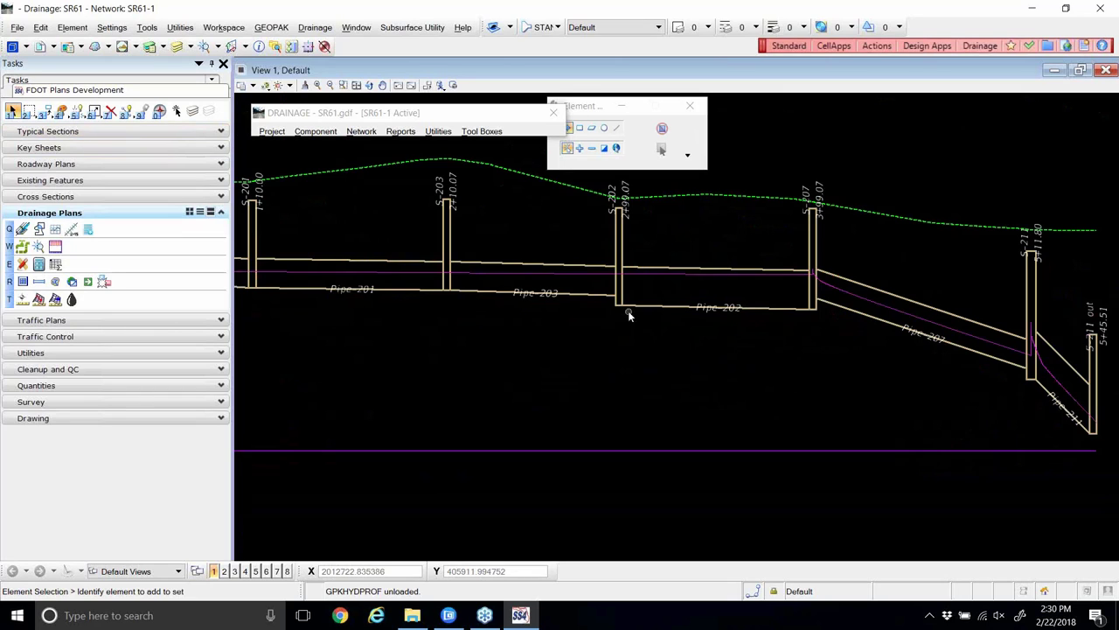
pyautogui.scroll(-2, 630, 326)
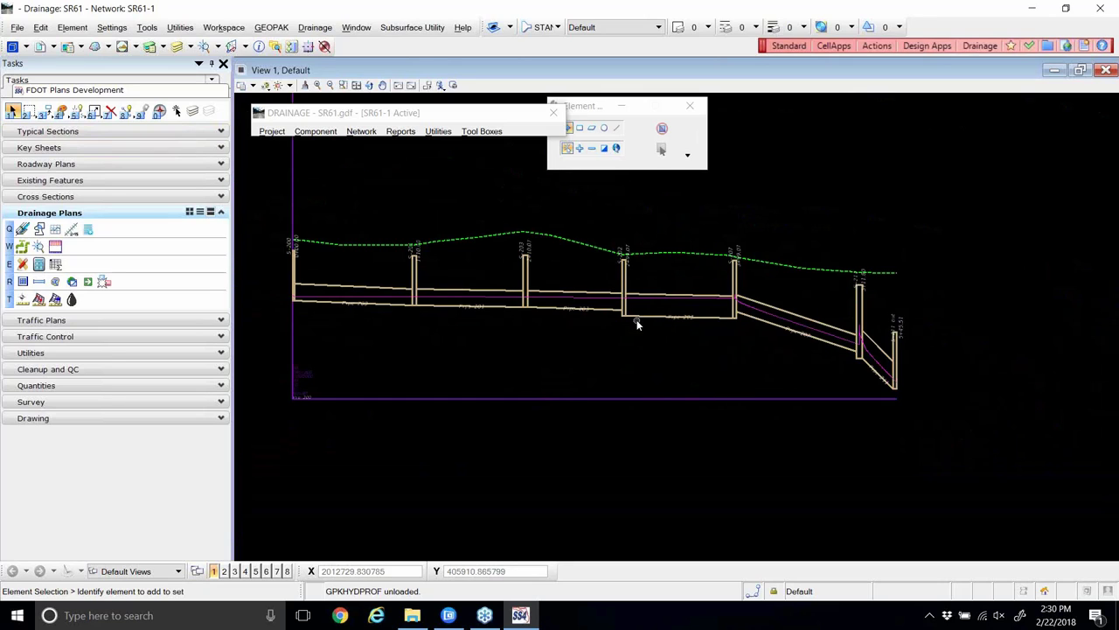